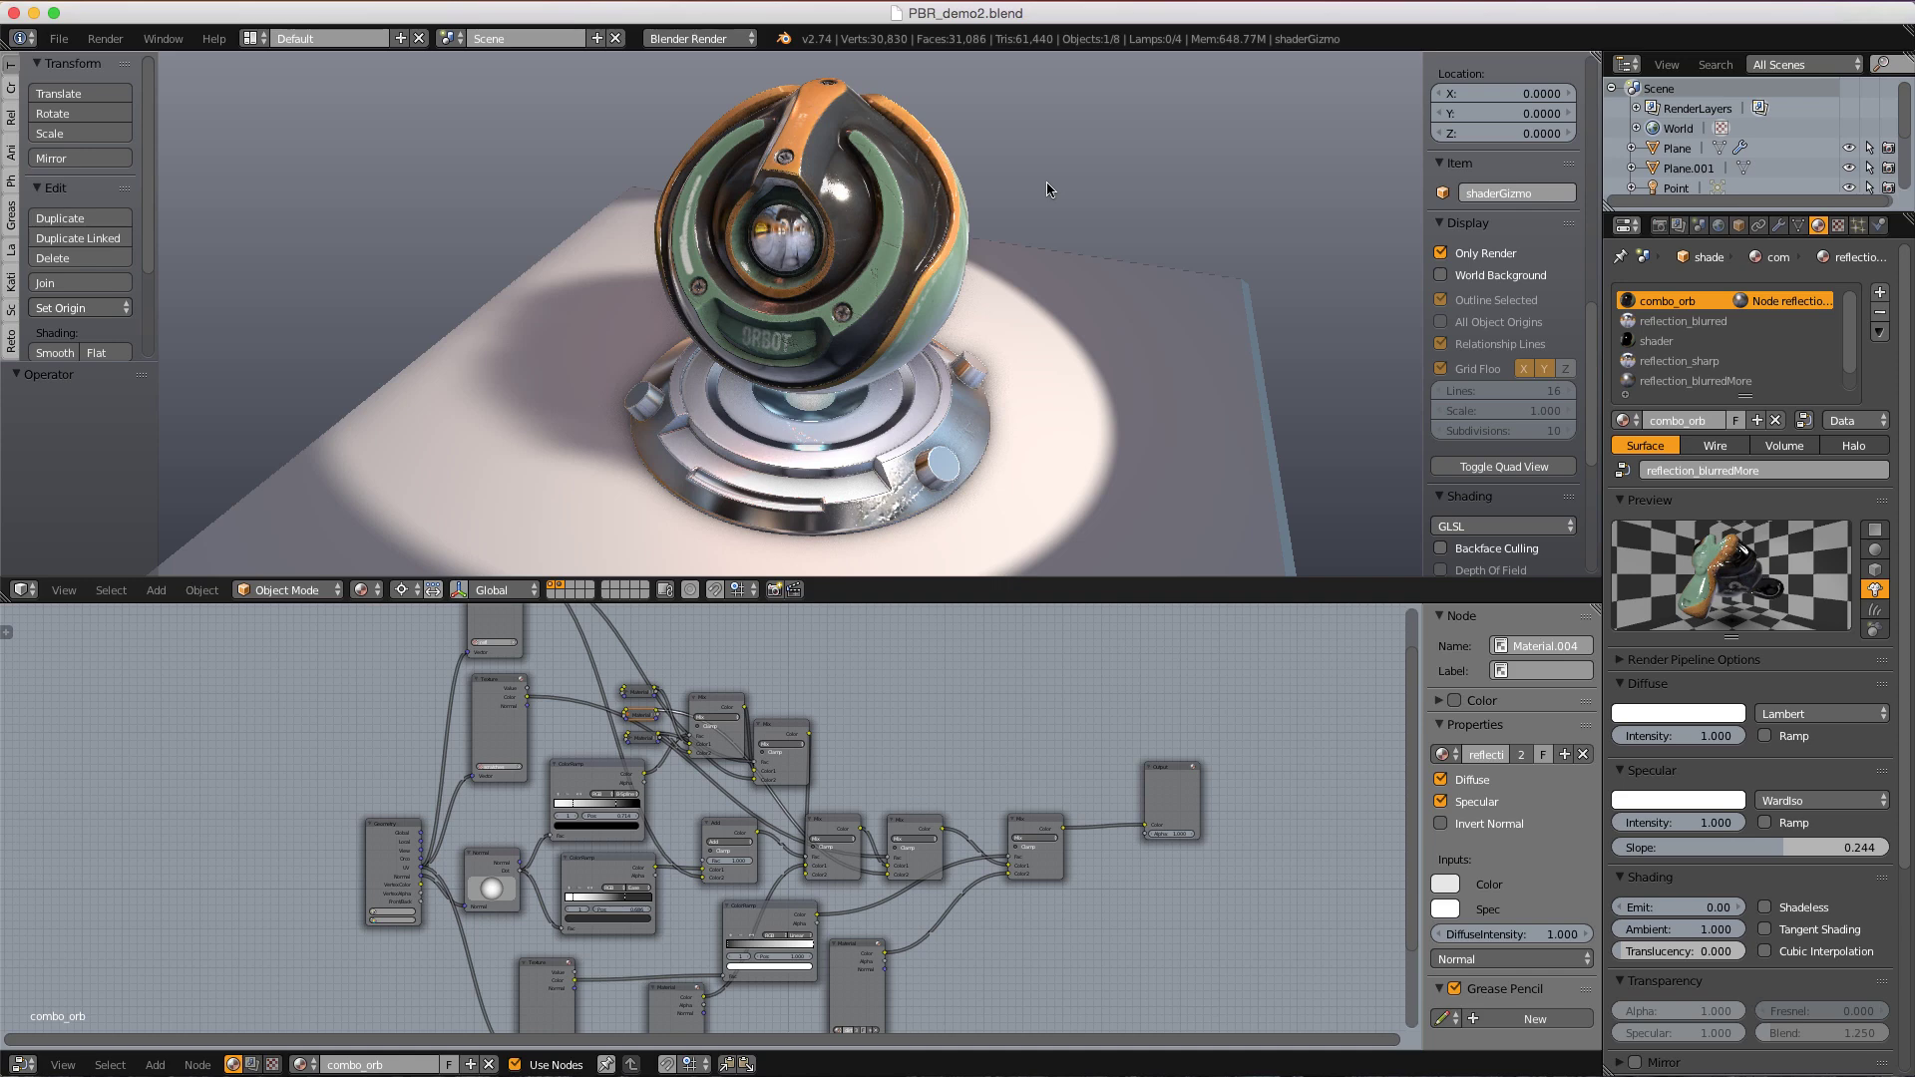
- Examine the finished painted-metal orb and its base from several angles and distances in the 3D view
{"action": "scroll", "coordinate": [1047, 192], "scroll_direction": "down", "scroll_amount": 2}
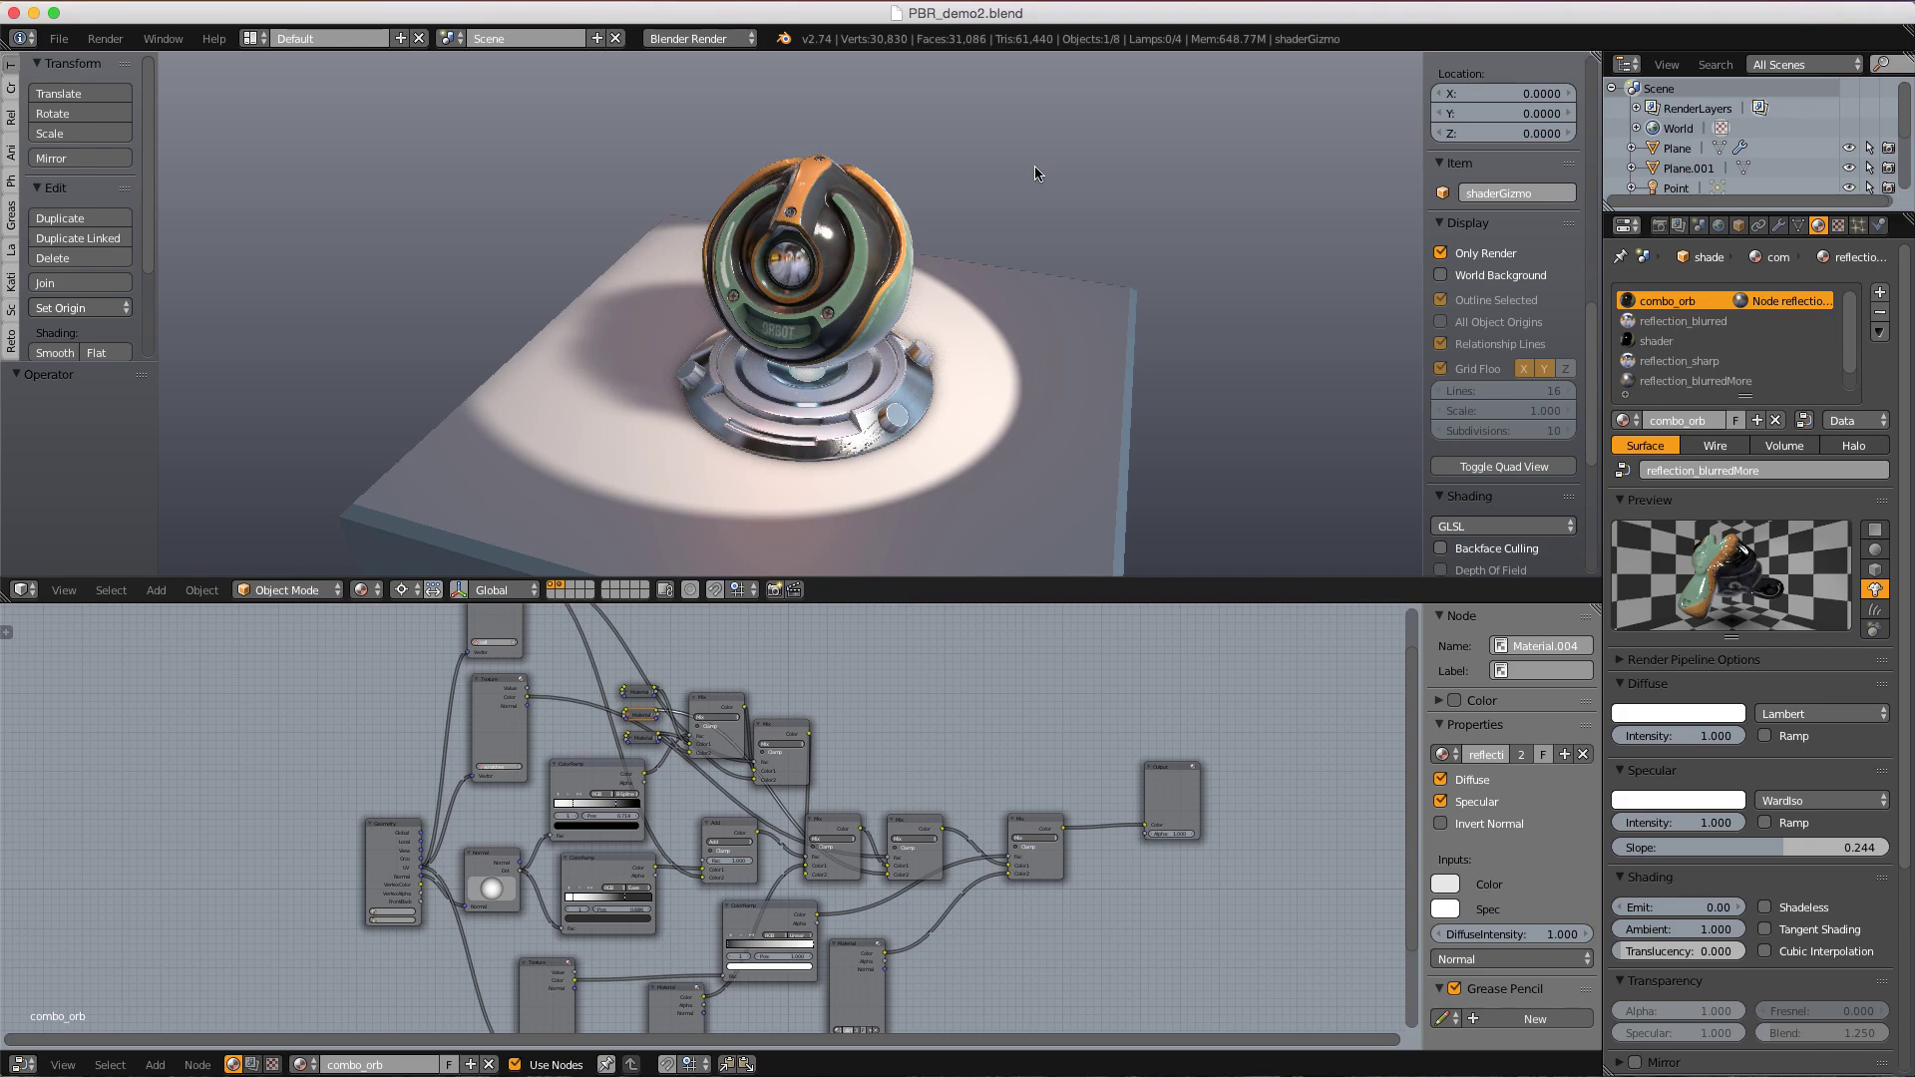
{"action": "scroll", "coordinate": [1032, 173], "scroll_direction": "up", "scroll_amount": 5}
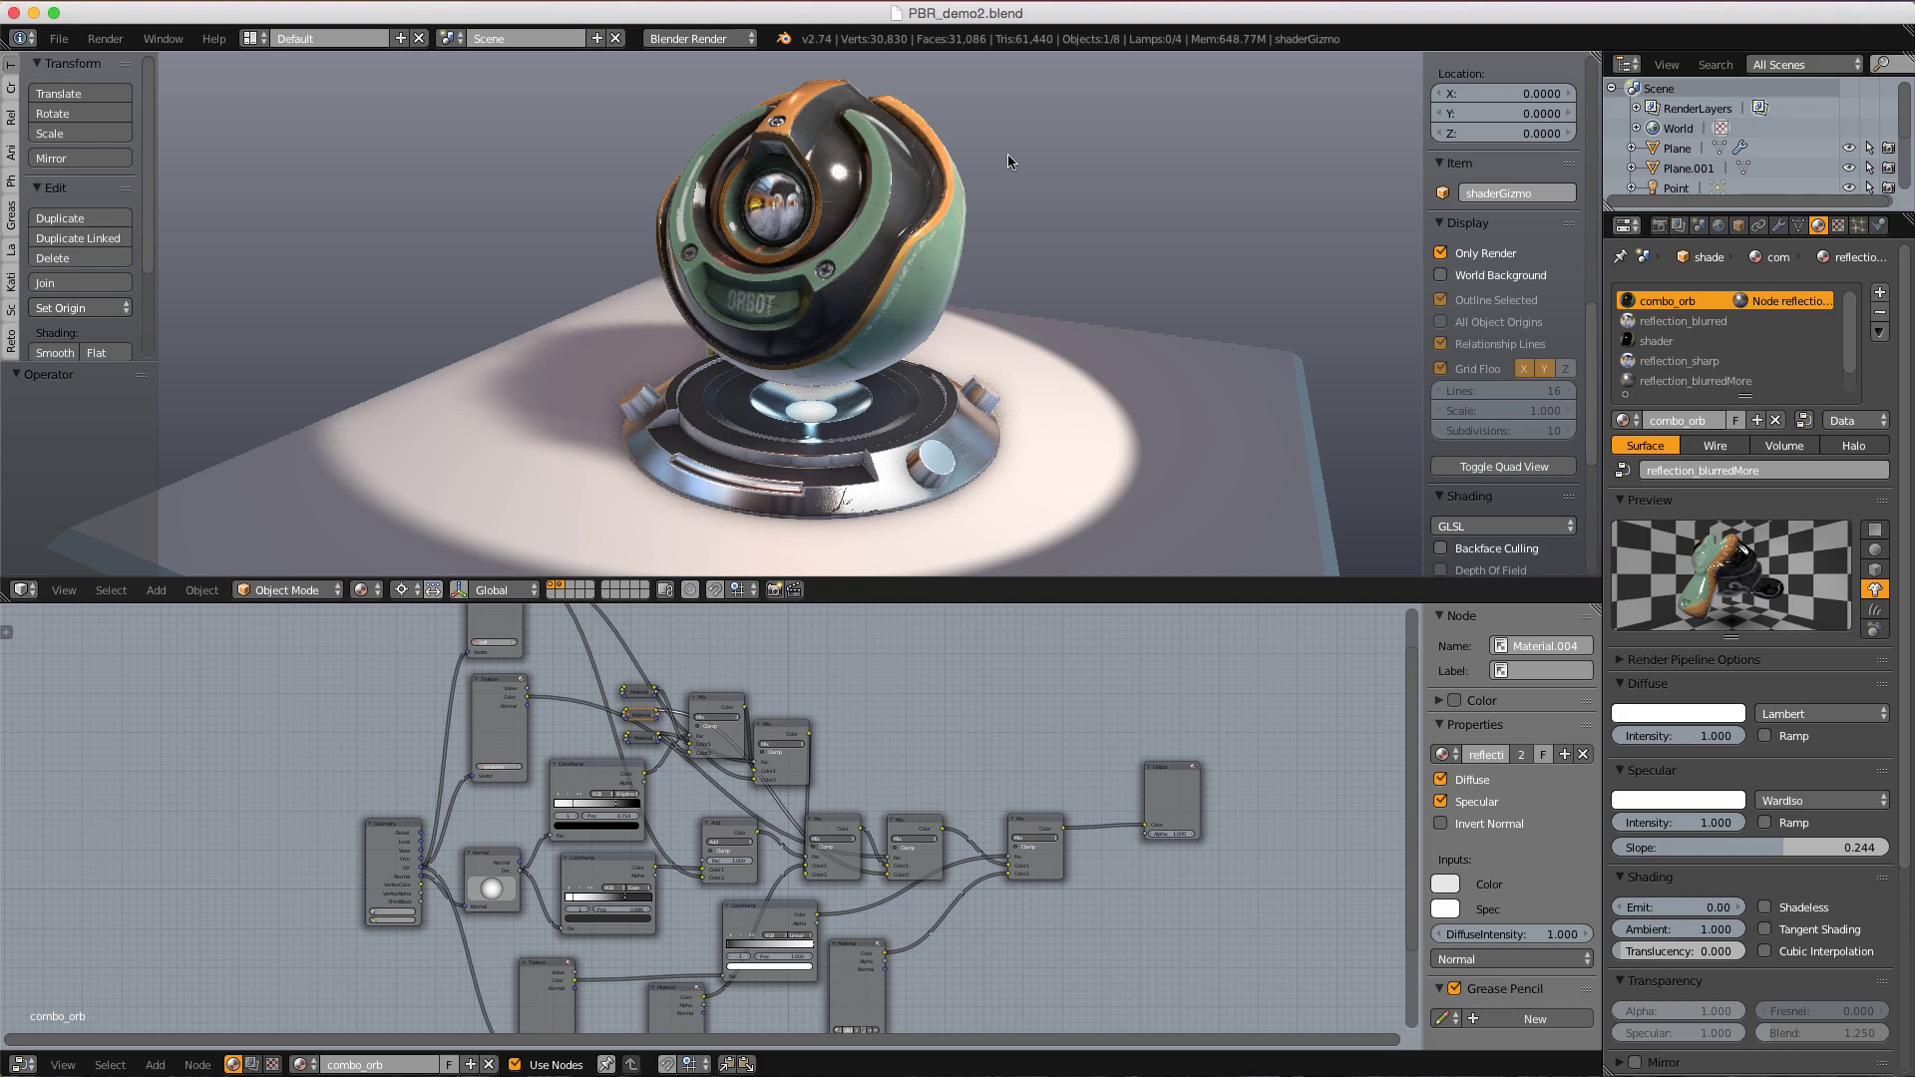
{"action": "middle_click_drag", "start_coordinate": [1008, 153], "coordinate": [946, 149]}
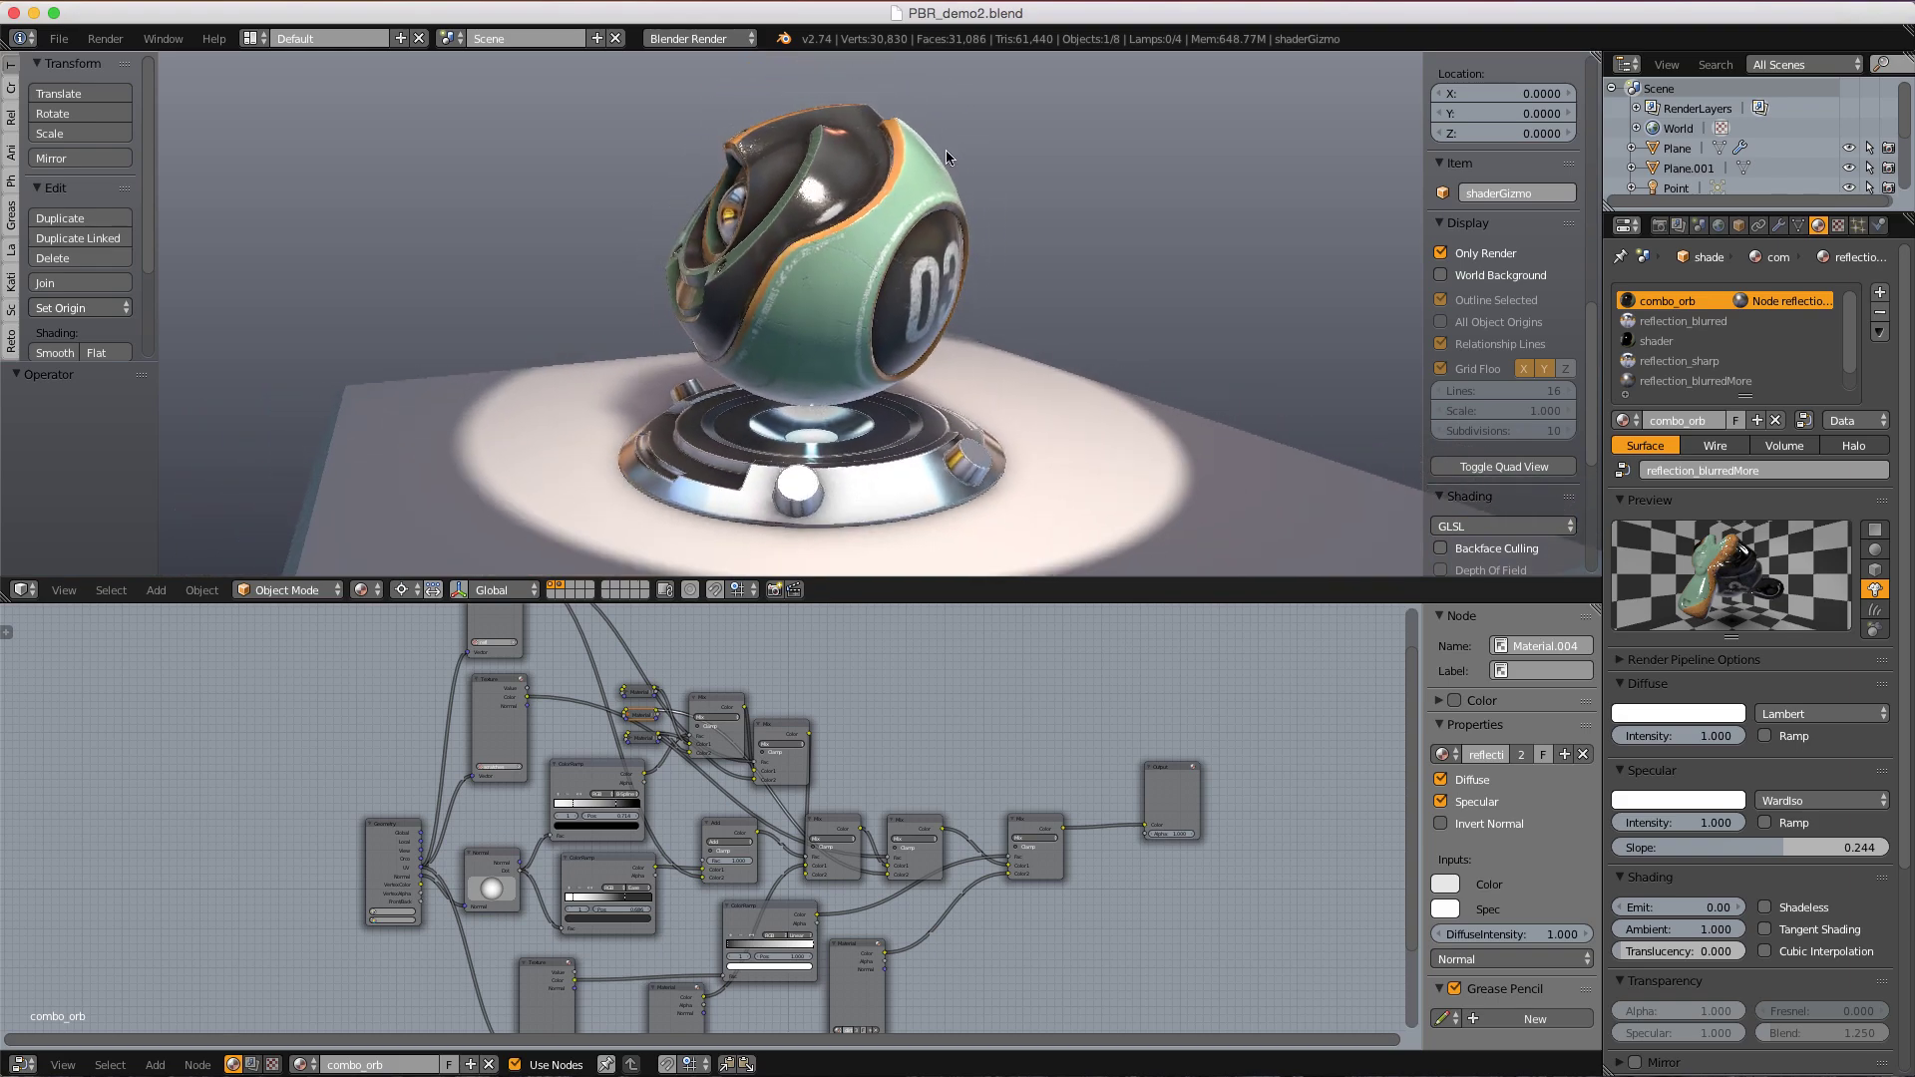
{"action": "scroll", "coordinate": [946, 153], "scroll_direction": "down", "scroll_amount": 2}
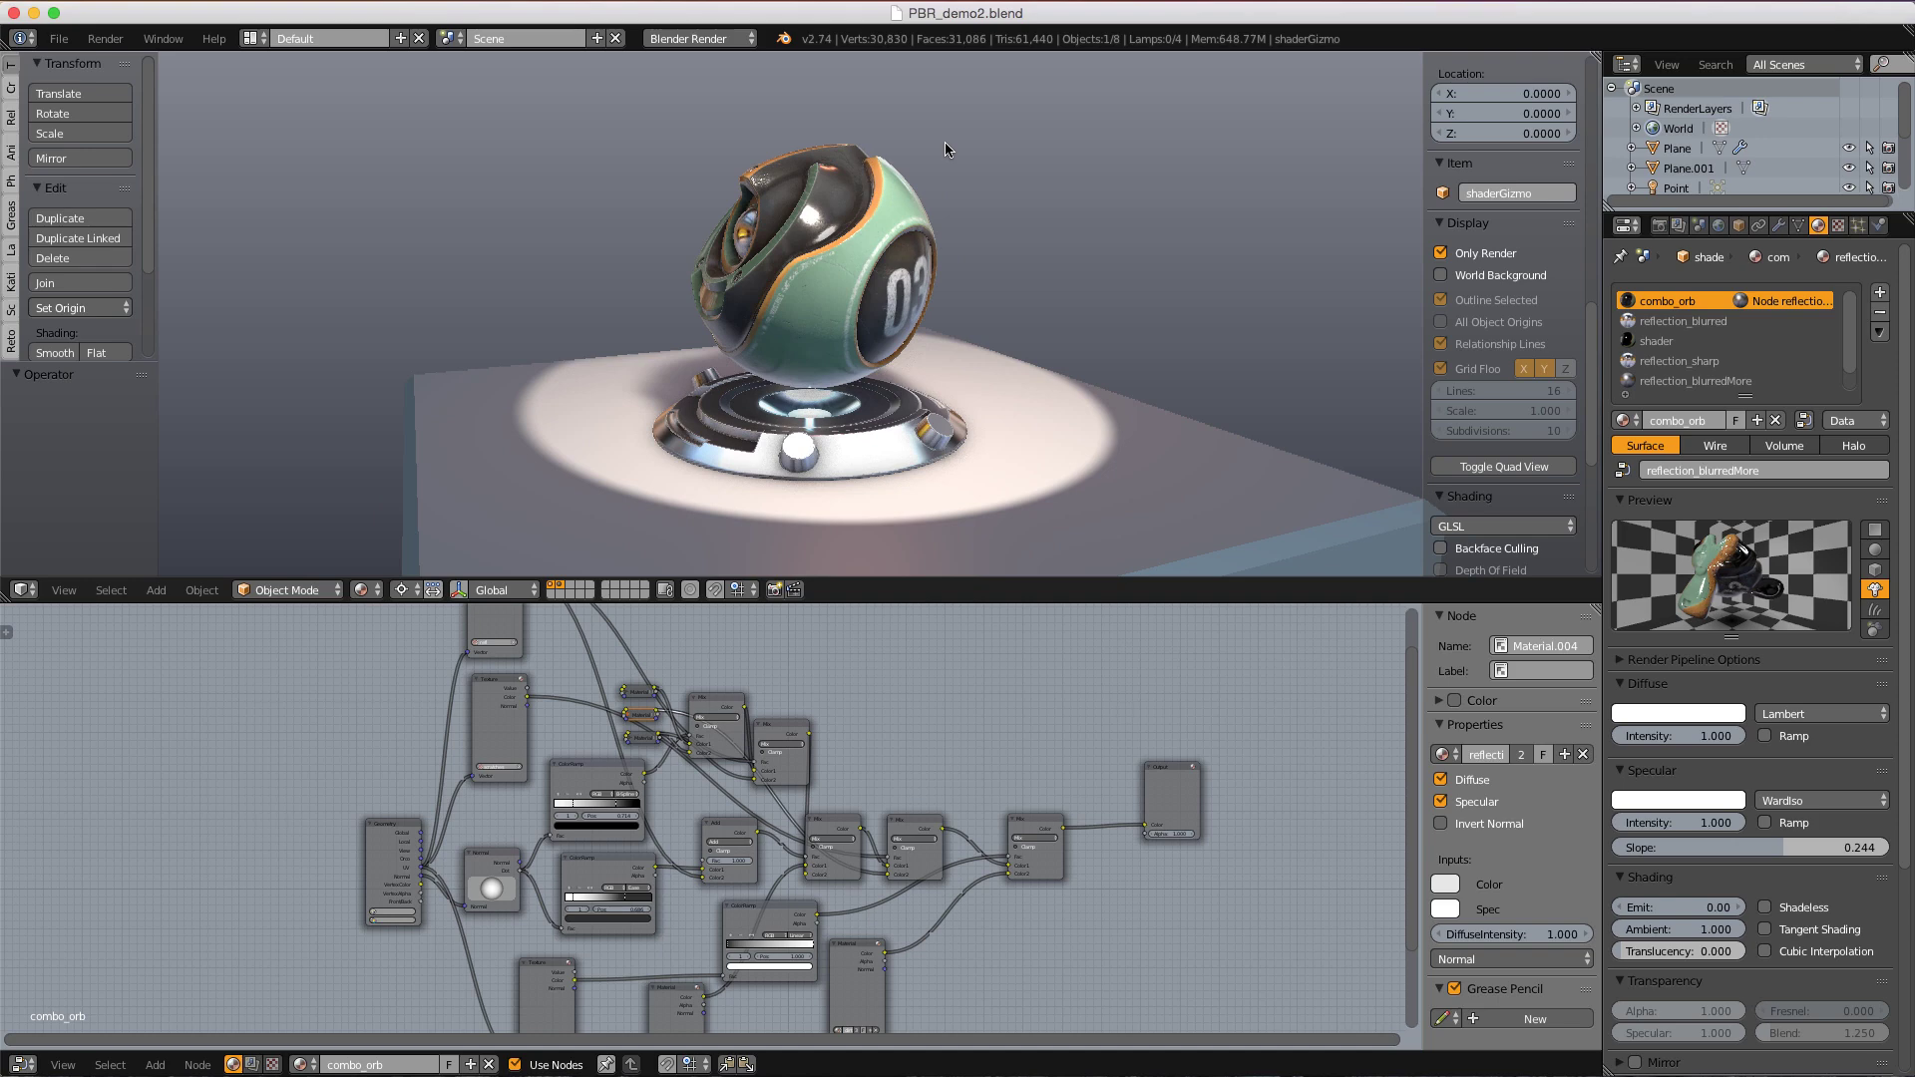
{"action": "middle_click_drag", "start_coordinate": [943, 142], "coordinate": [1028, 148]}
{"action": "scroll", "coordinate": [1025, 159], "scroll_direction": "up", "scroll_amount": 2}
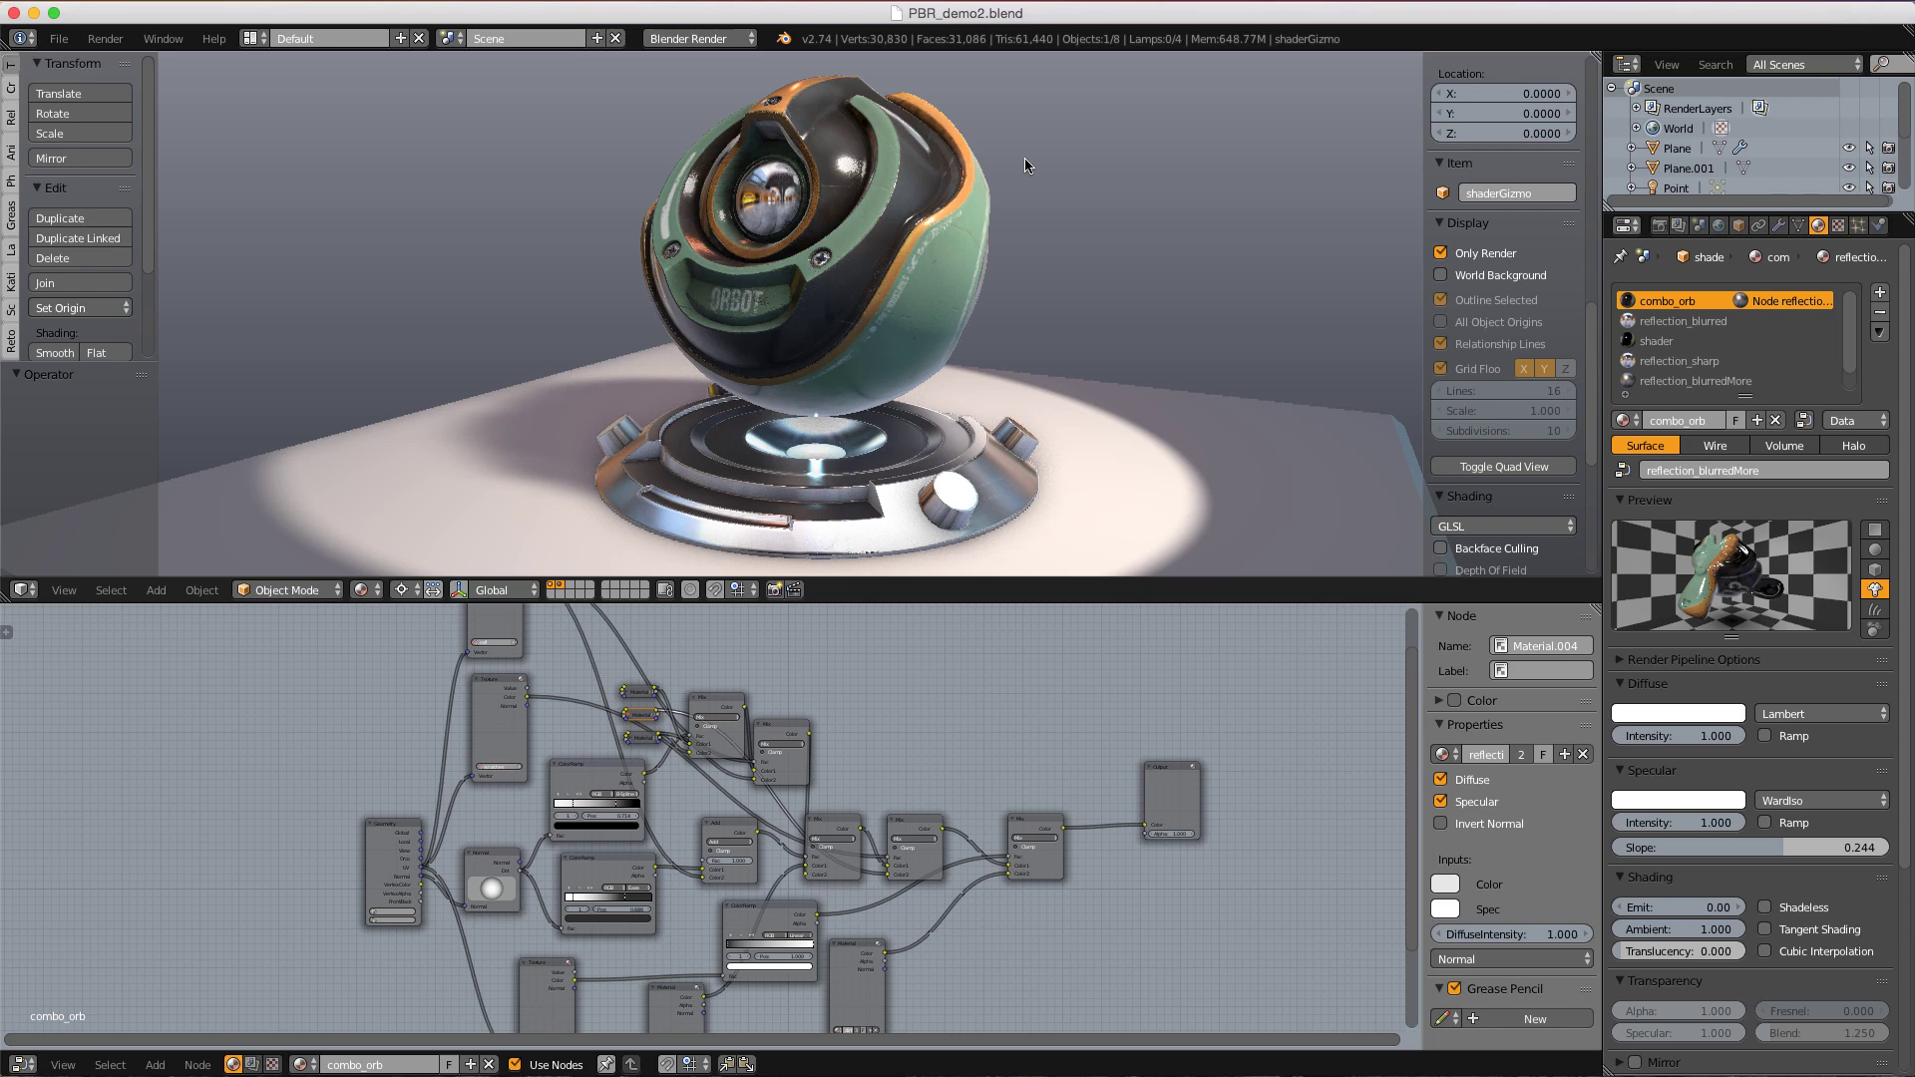
{"action": "scroll", "coordinate": [1021, 161], "scroll_direction": "up", "scroll_amount": 1}
{"action": "middle_click_drag", "start_coordinate": [1025, 158], "coordinate": [1042, 174]}
{"action": "scroll", "coordinate": [1036, 169], "scroll_direction": "down", "scroll_amount": 2}
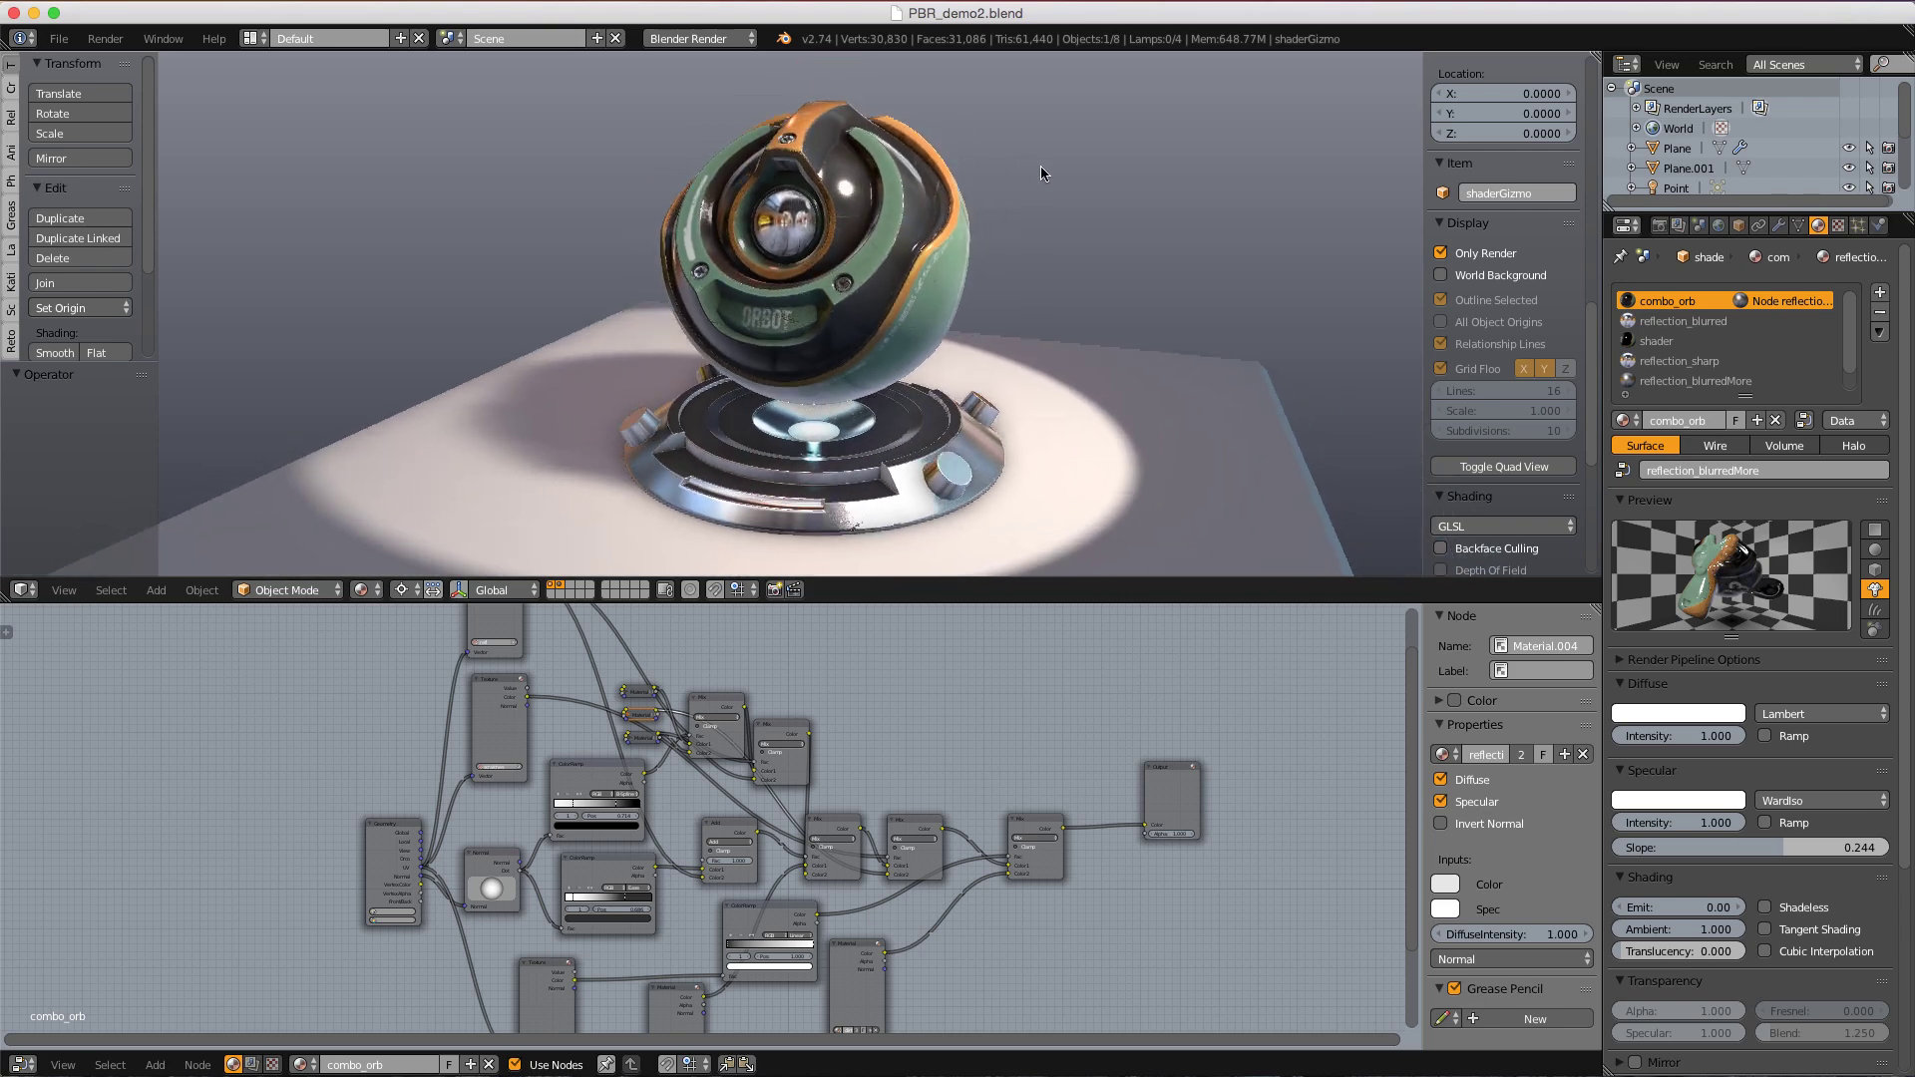
{"action": "scroll", "coordinate": [1046, 199], "scroll_direction": "up", "scroll_amount": 1}
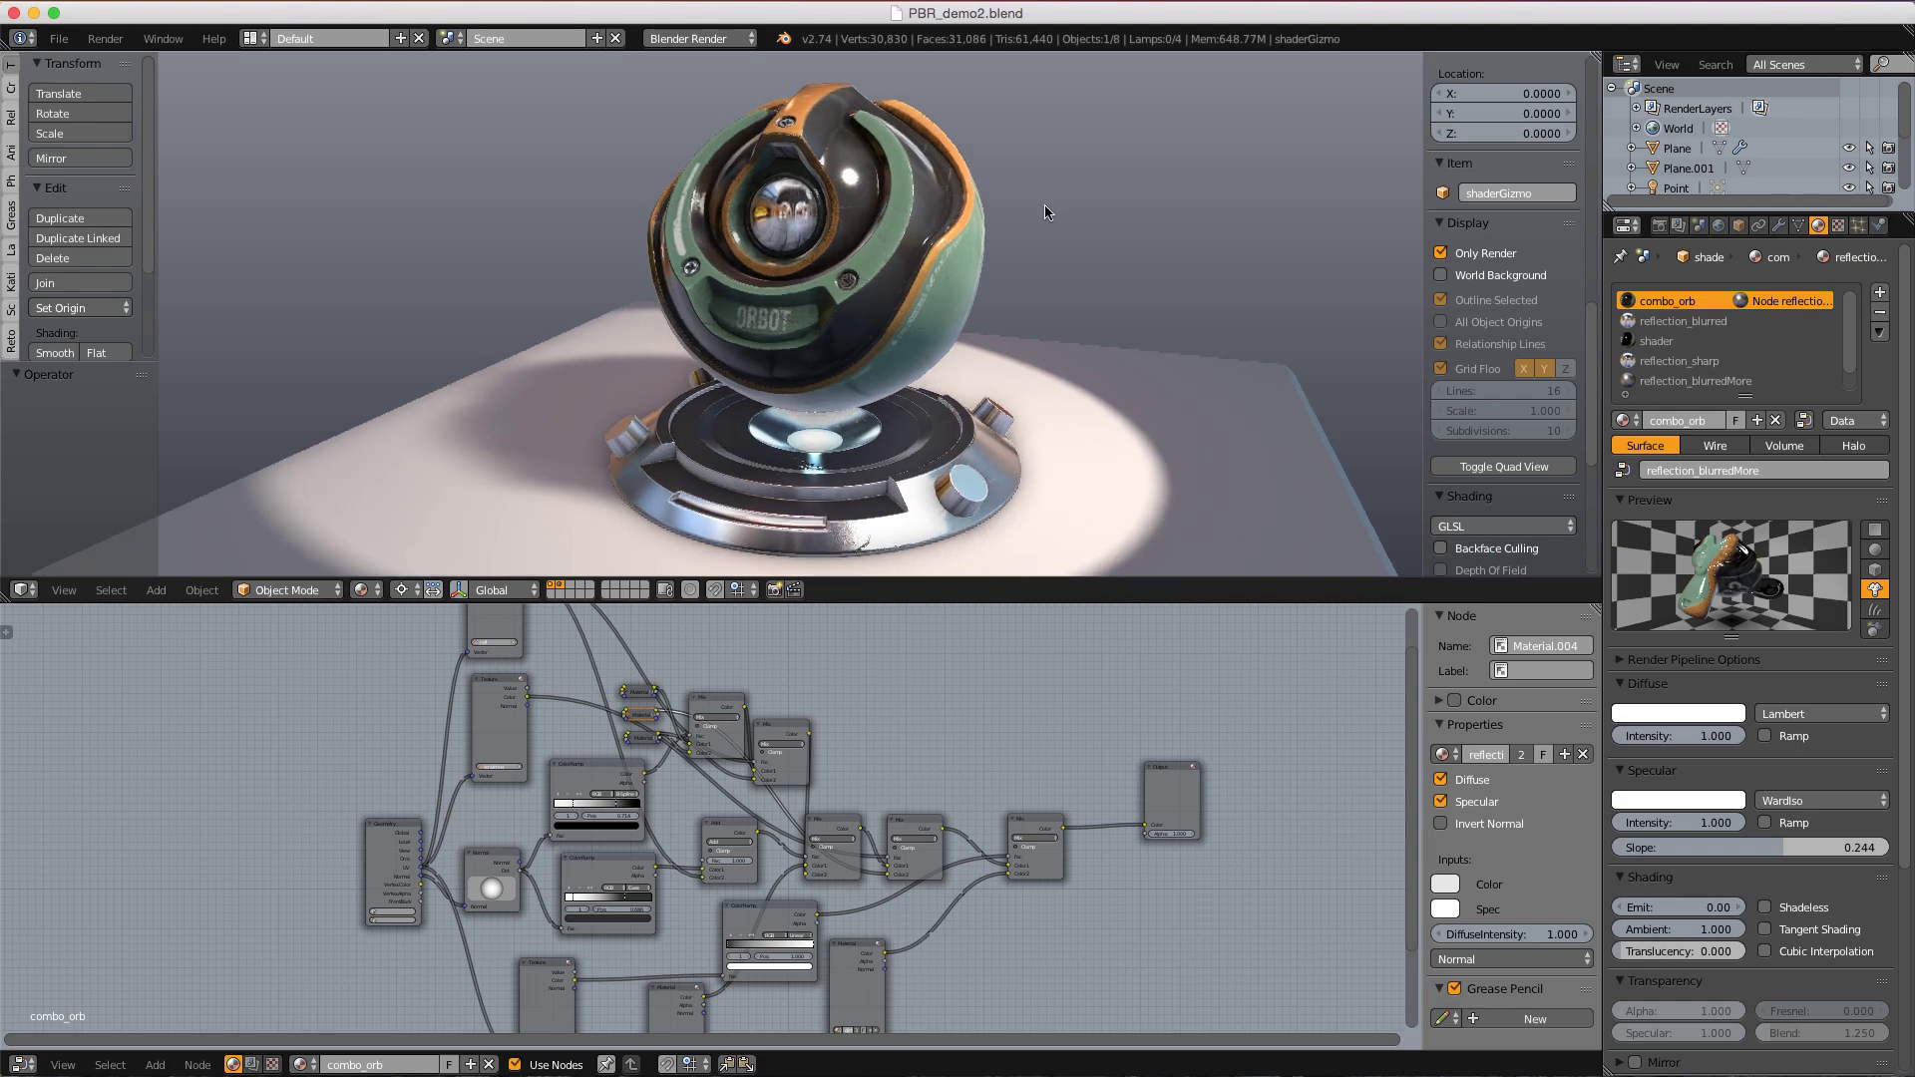
{"action": "middle_click_drag", "start_coordinate": [1055, 191], "coordinate": [1050, 195]}
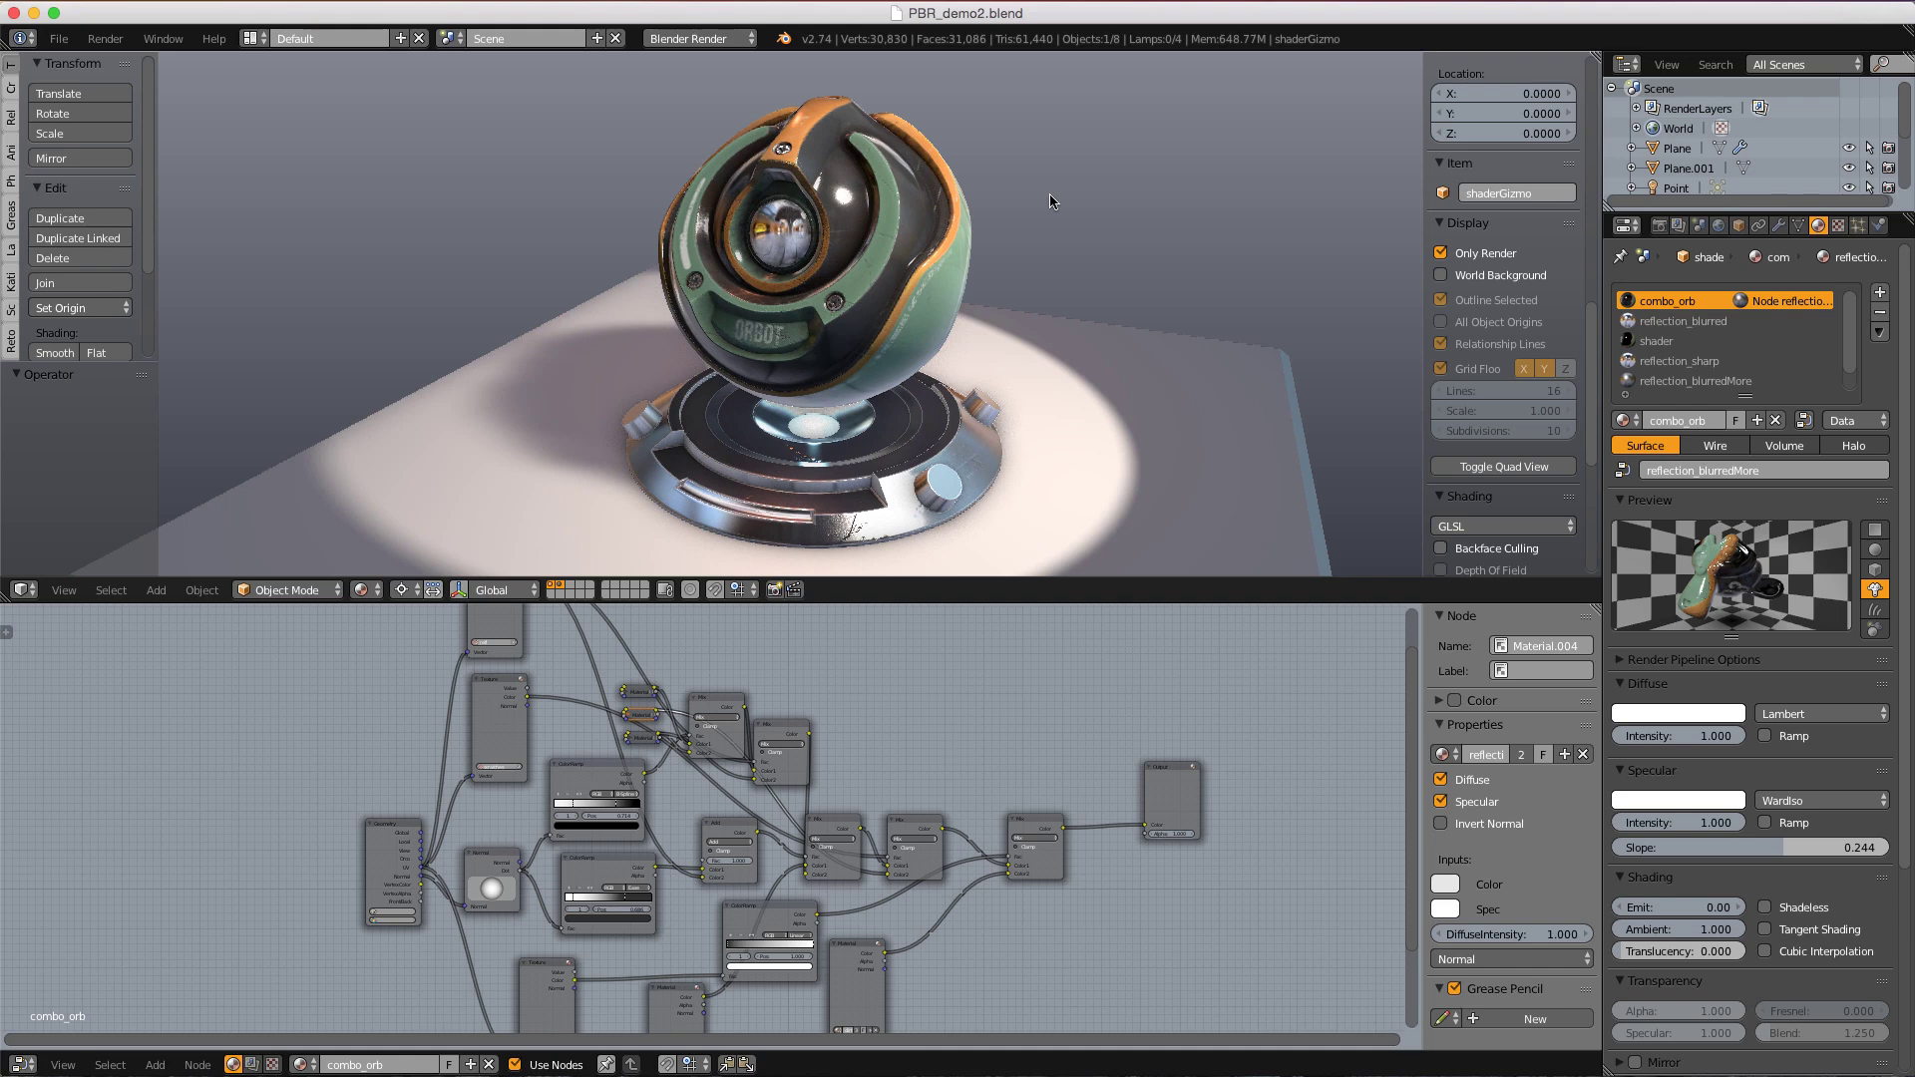
{"action": "middle_click_drag", "start_coordinate": [1047, 200], "coordinate": [952, 178]}
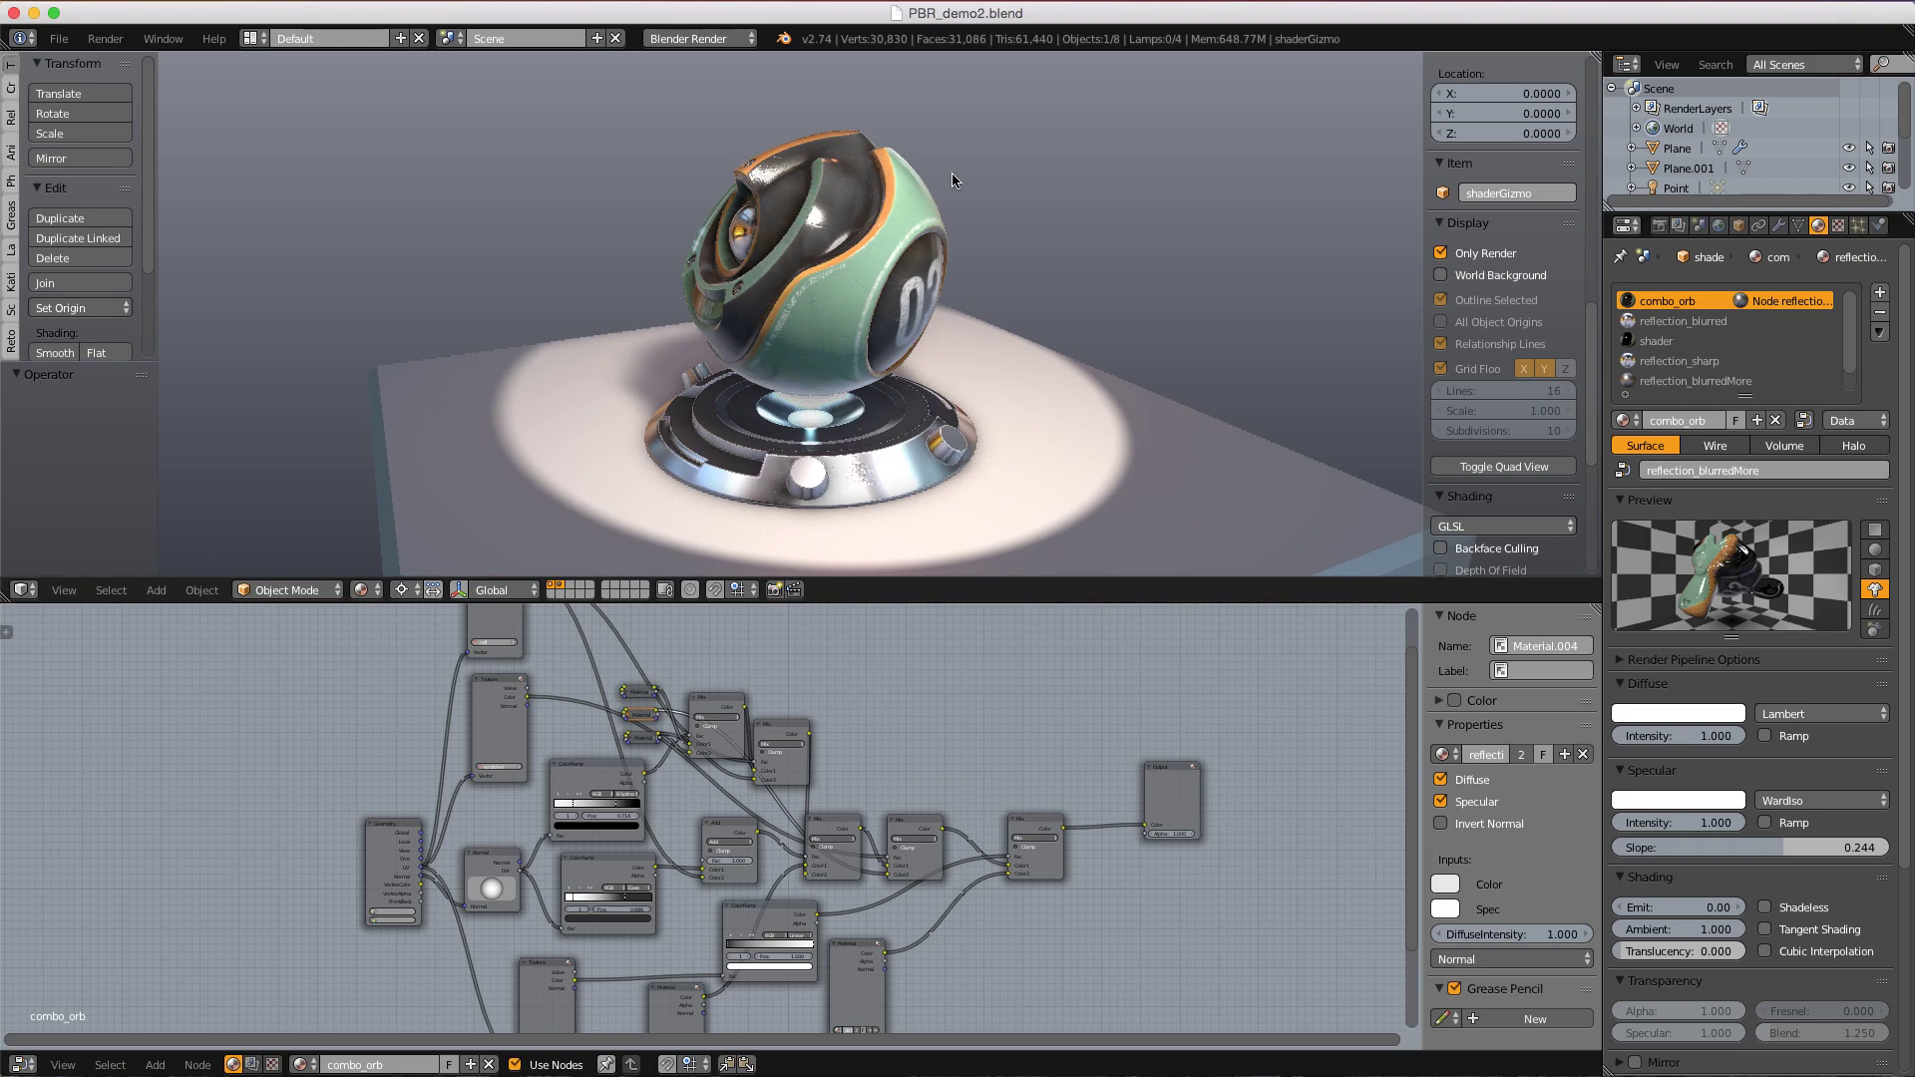
{"action": "scroll", "coordinate": [953, 181], "scroll_direction": "up", "scroll_amount": 3}
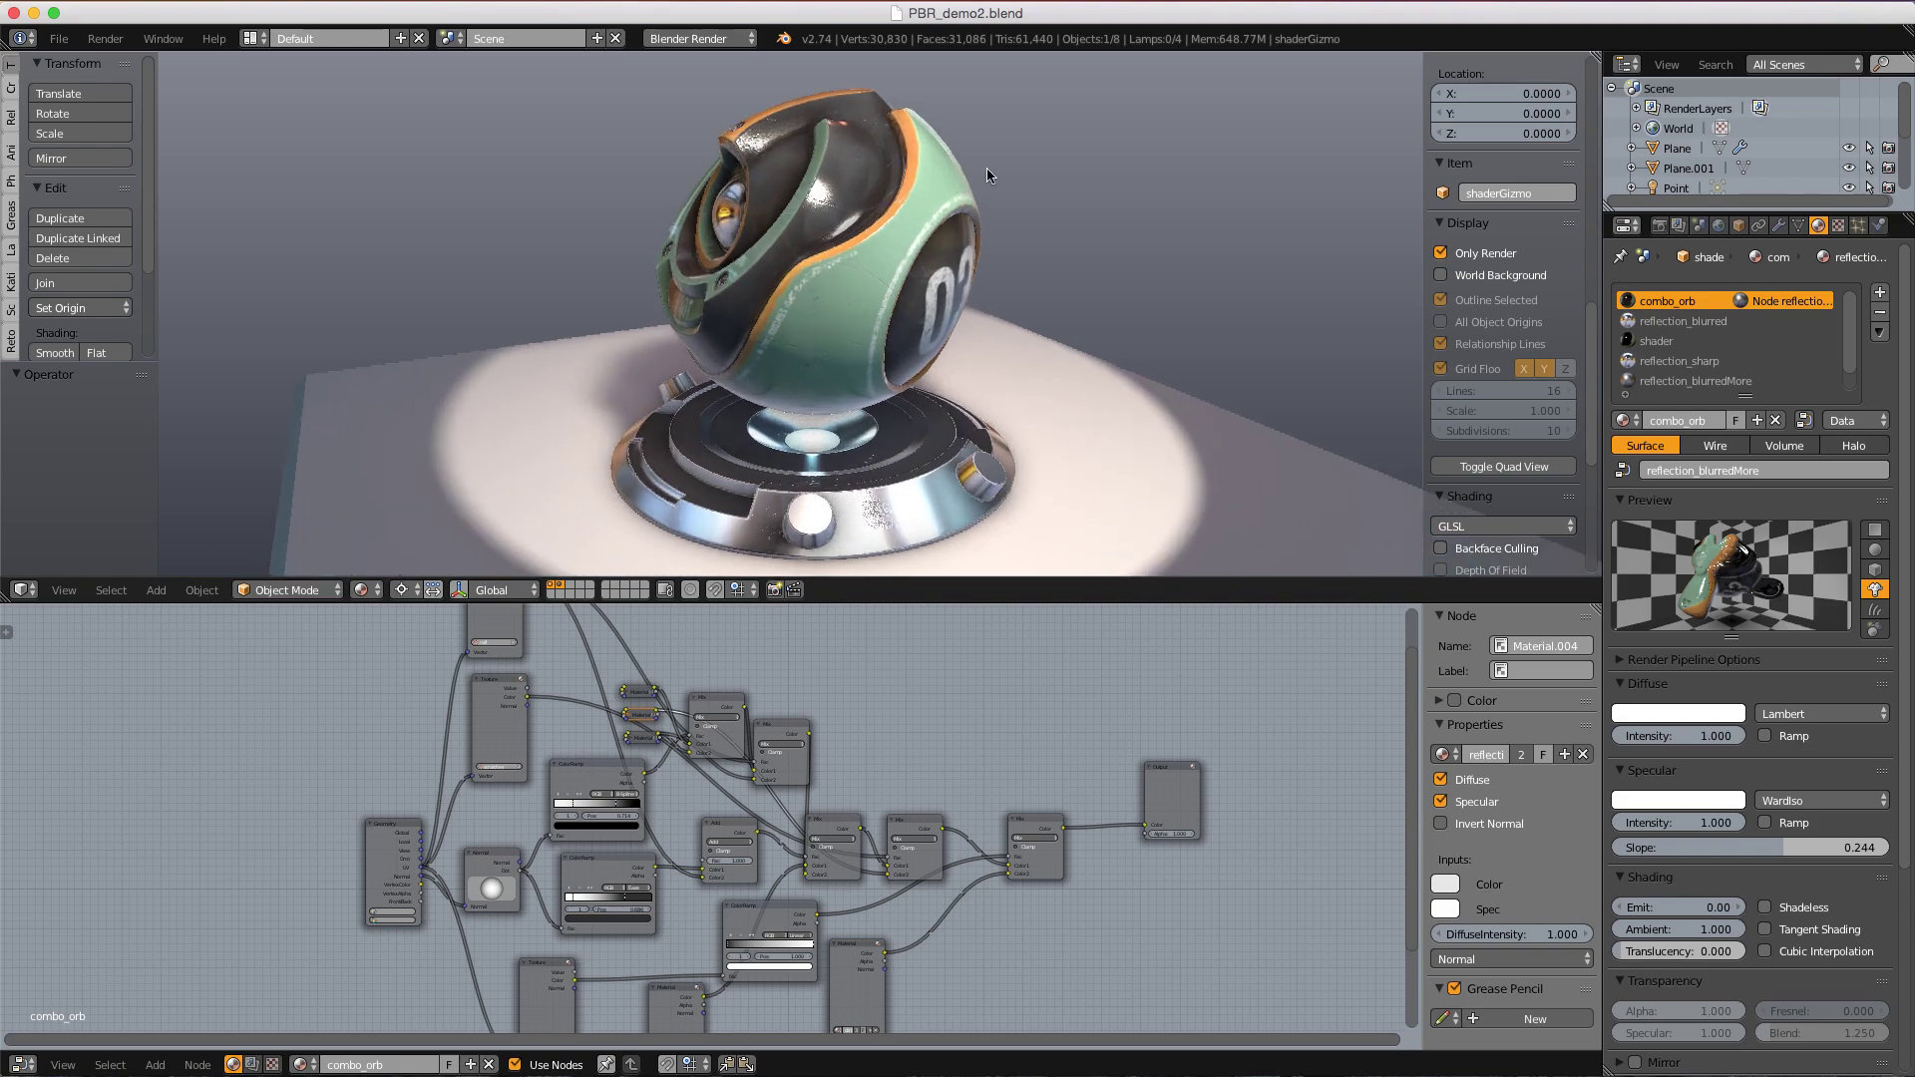
{"action": "mouse_move", "coordinate": [985, 168]}
{"action": "middle_mouse_down"}
{"action": "mouse_move", "coordinate": [960, 175]}
{"action": "mouse_move", "coordinate": [1094, 166]}
{"action": "mouse_move", "coordinate": [1007, 175]}
{"action": "middle_mouse_up"}
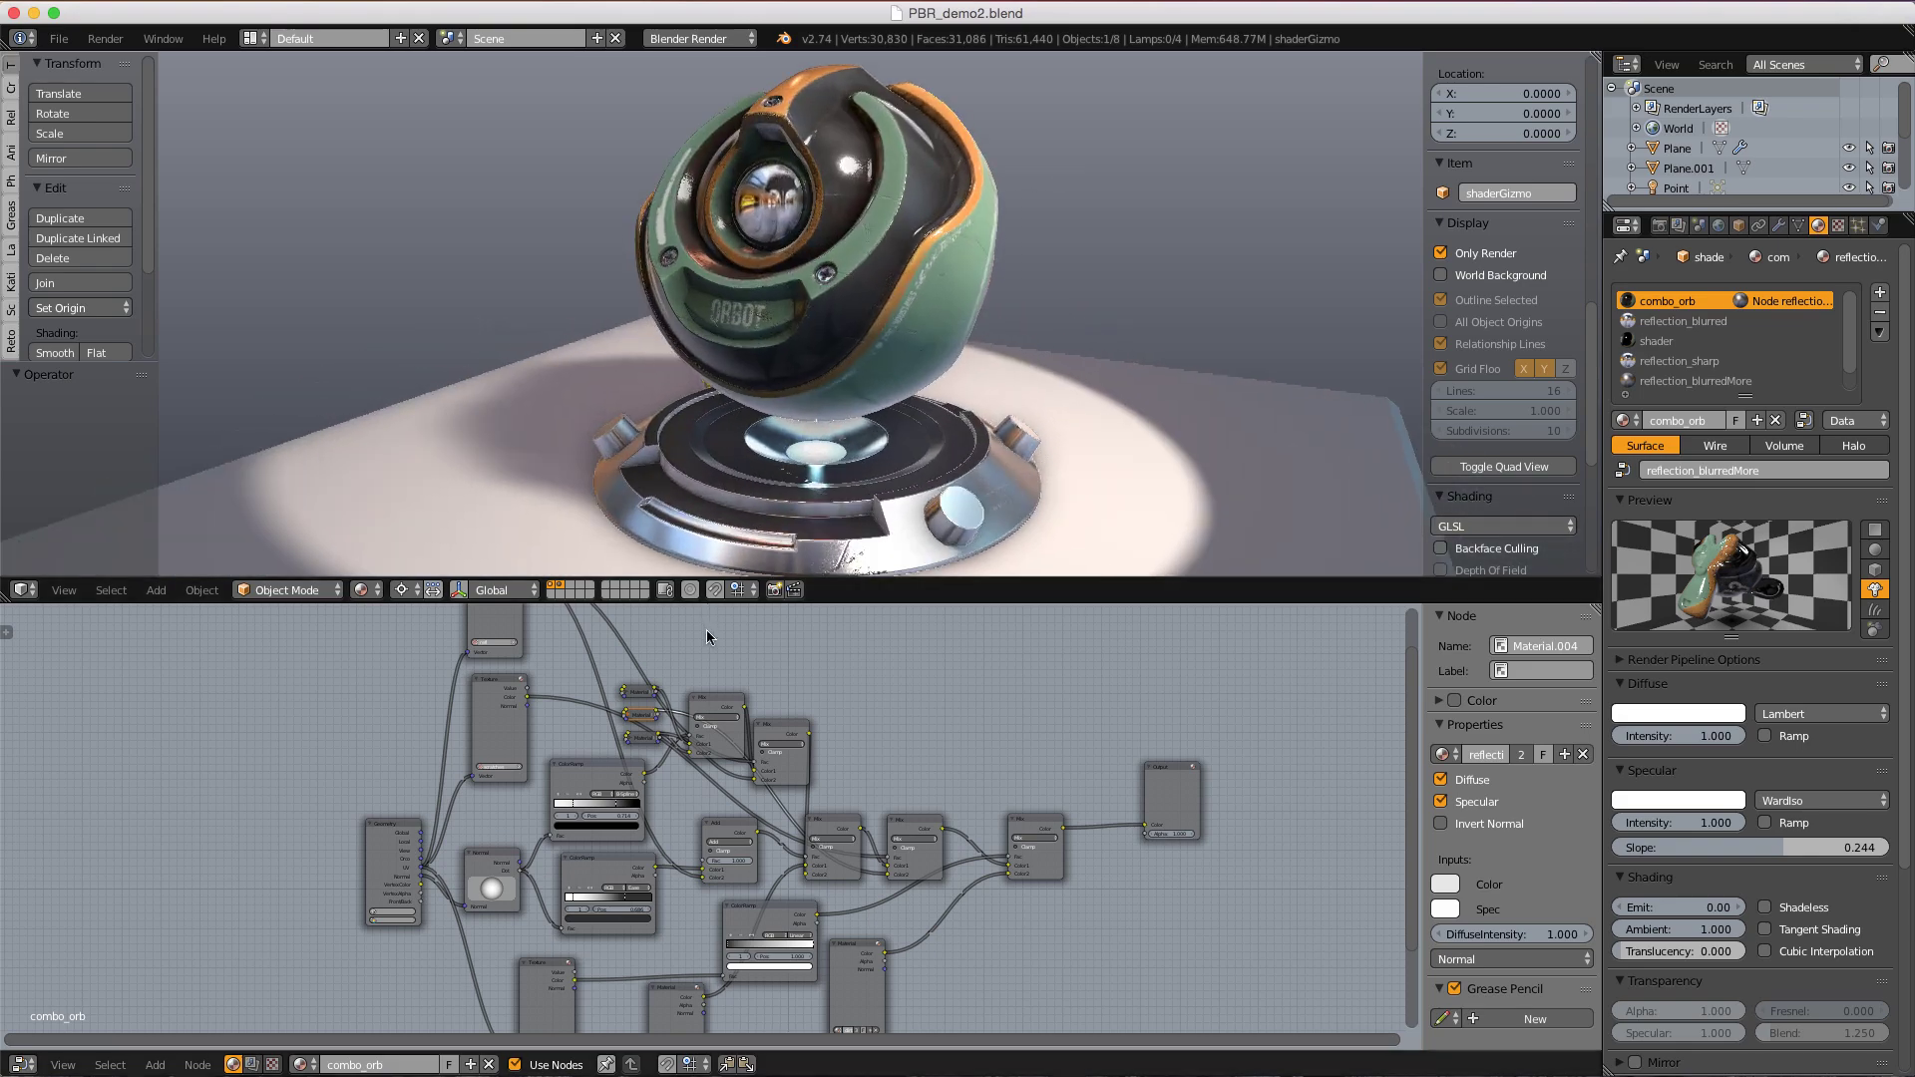
- Connect the upper Mix node's Color output directly to the Output node's Color input and inspect the metallic reflections on the orb
{"action": "scroll", "coordinate": [706, 630], "scroll_direction": "up", "scroll_amount": 3}
{"action": "left_click_drag", "start_coordinate": [665, 674], "coordinate": [1308, 864]}
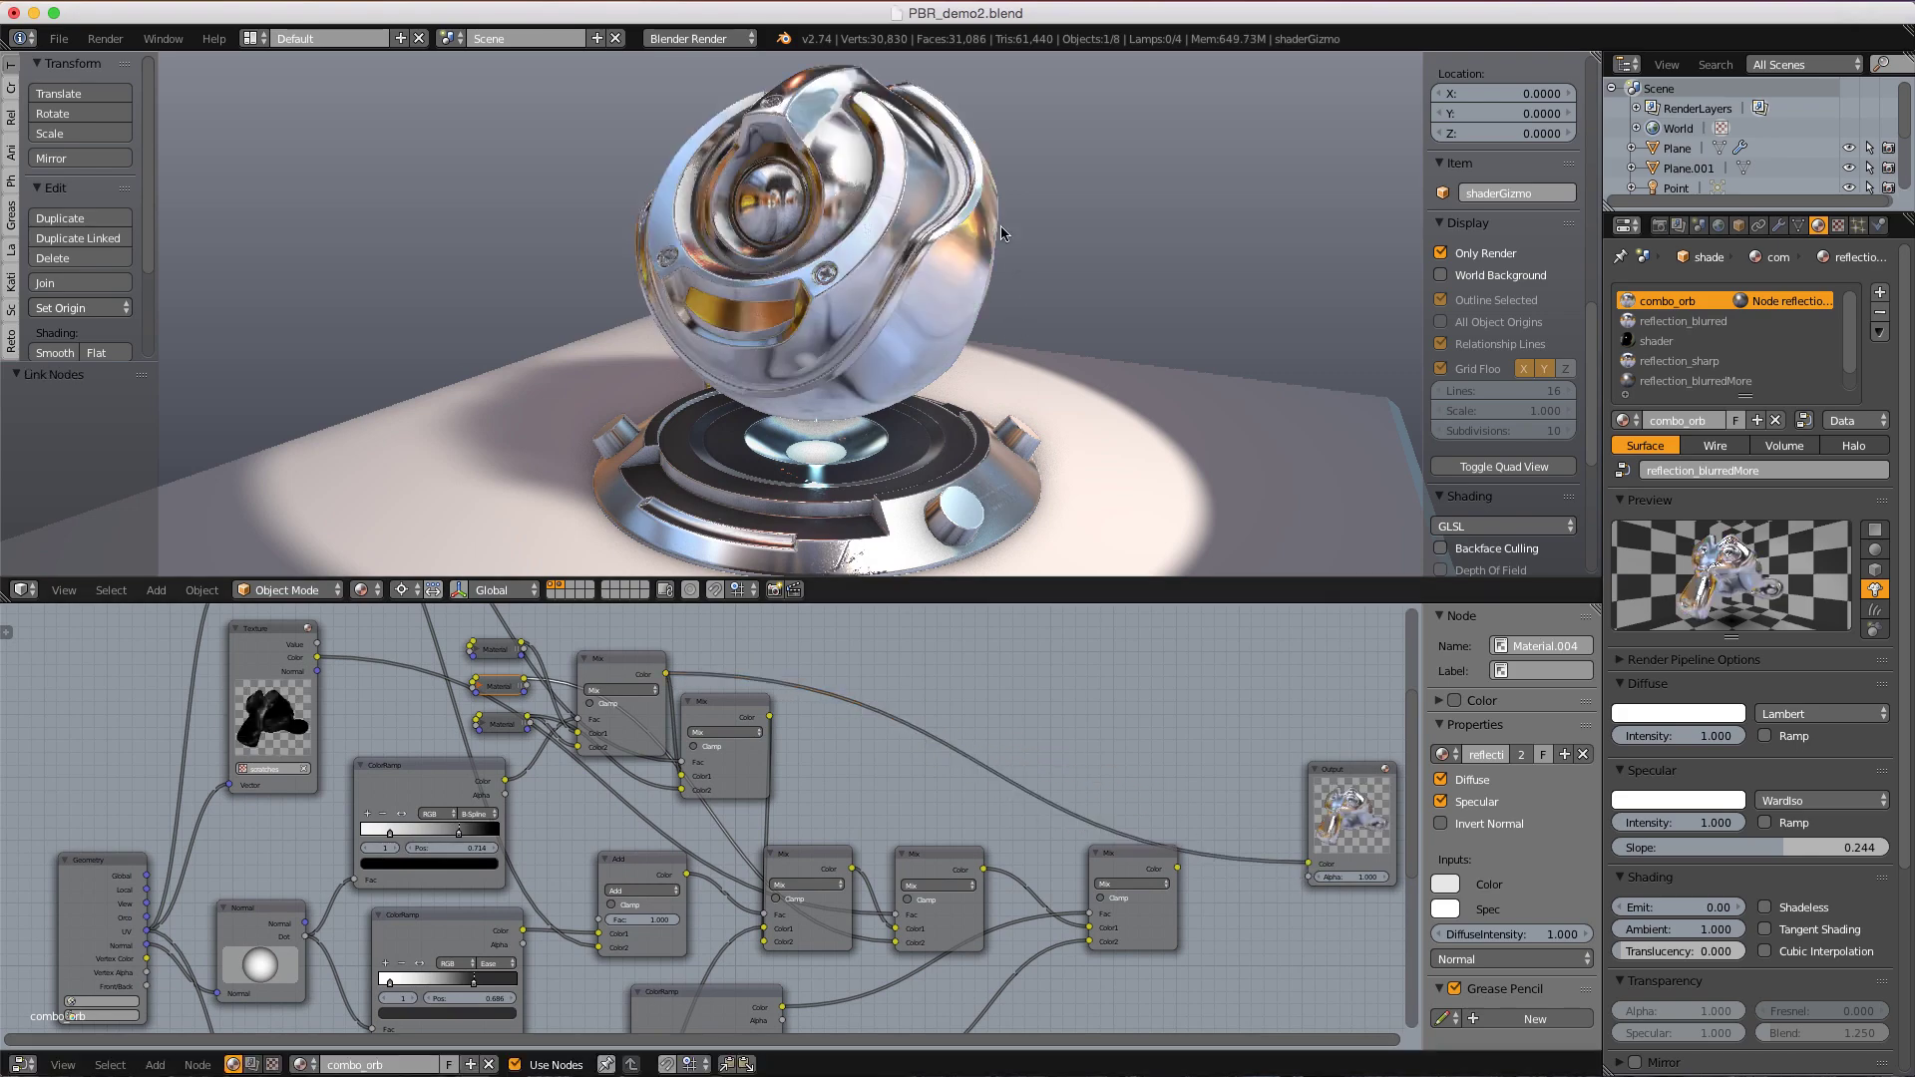
{"action": "middle_click_drag", "start_coordinate": [1002, 234], "coordinate": [830, 301]}
{"action": "scroll", "coordinate": [971, 266], "scroll_direction": "up", "scroll_amount": 4}
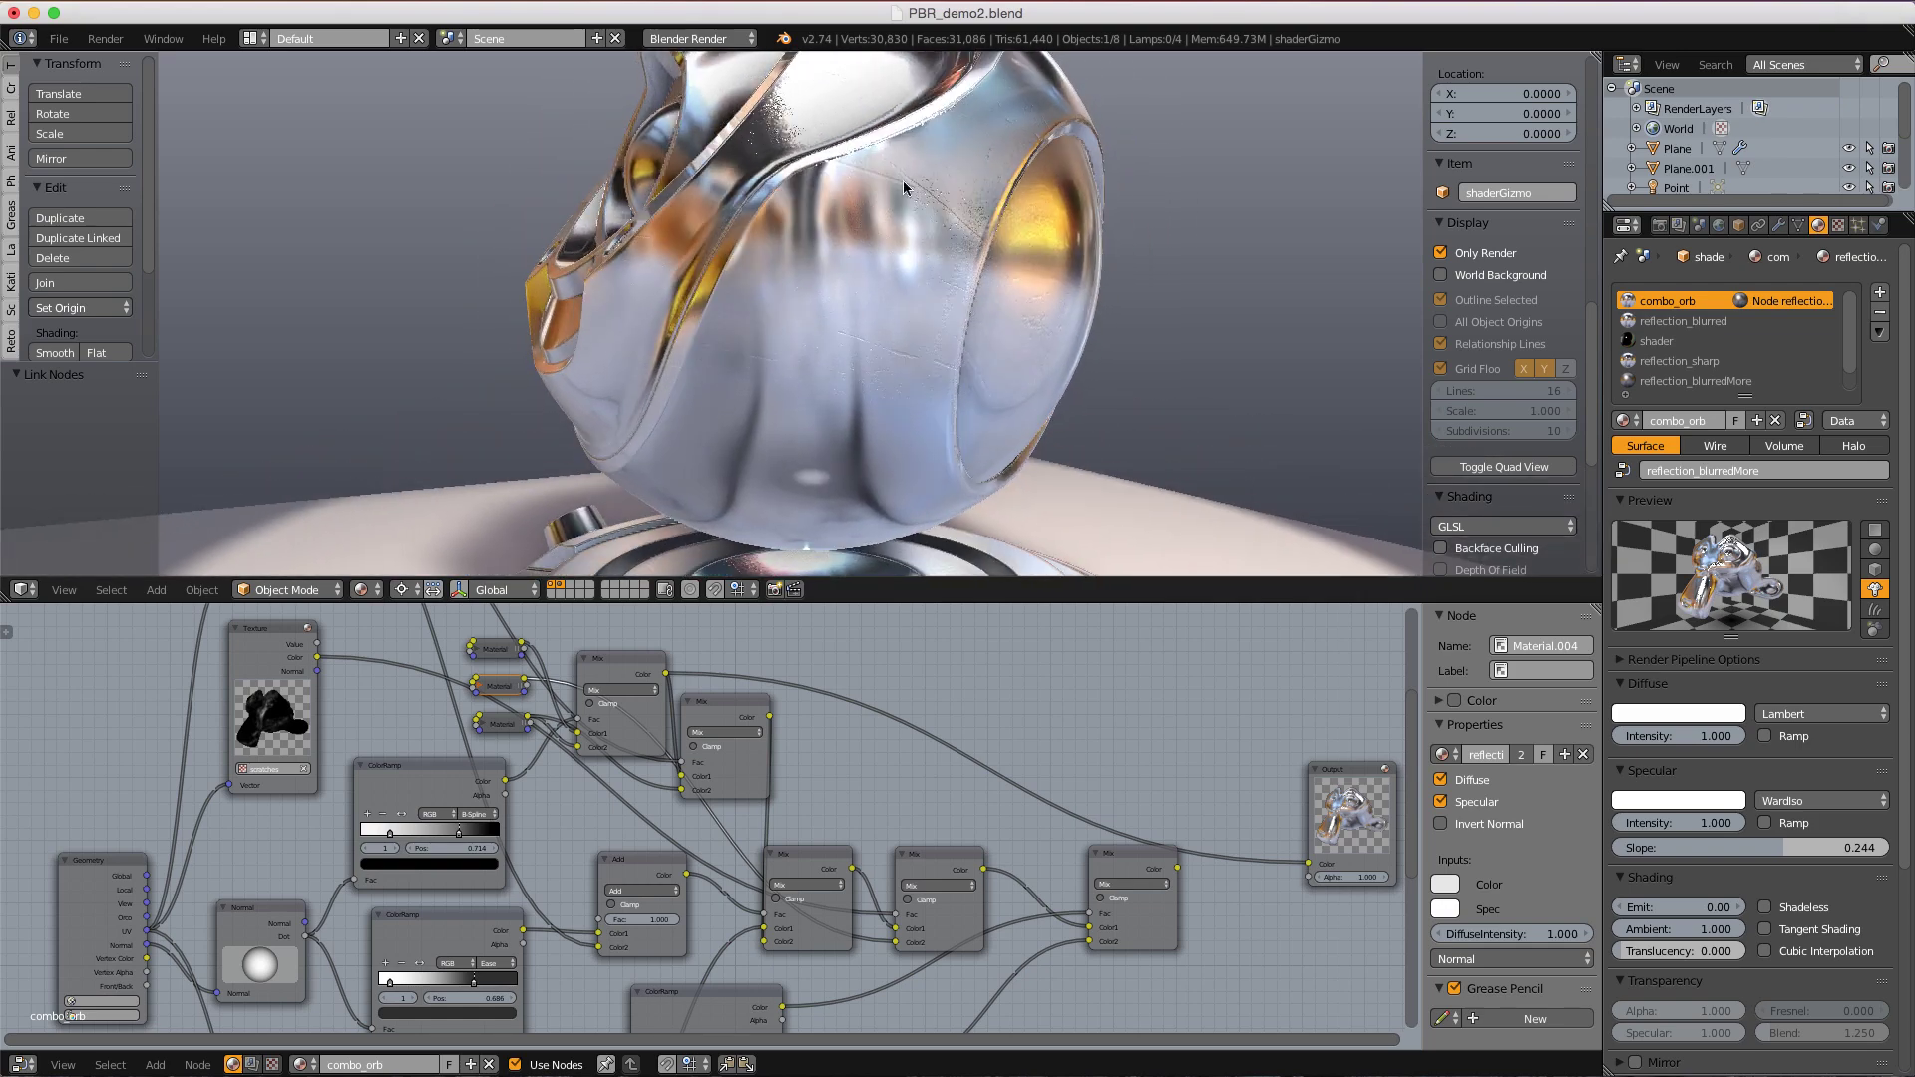
{"action": "middle_click_drag", "start_coordinate": [961, 170], "coordinate": [863, 127]}
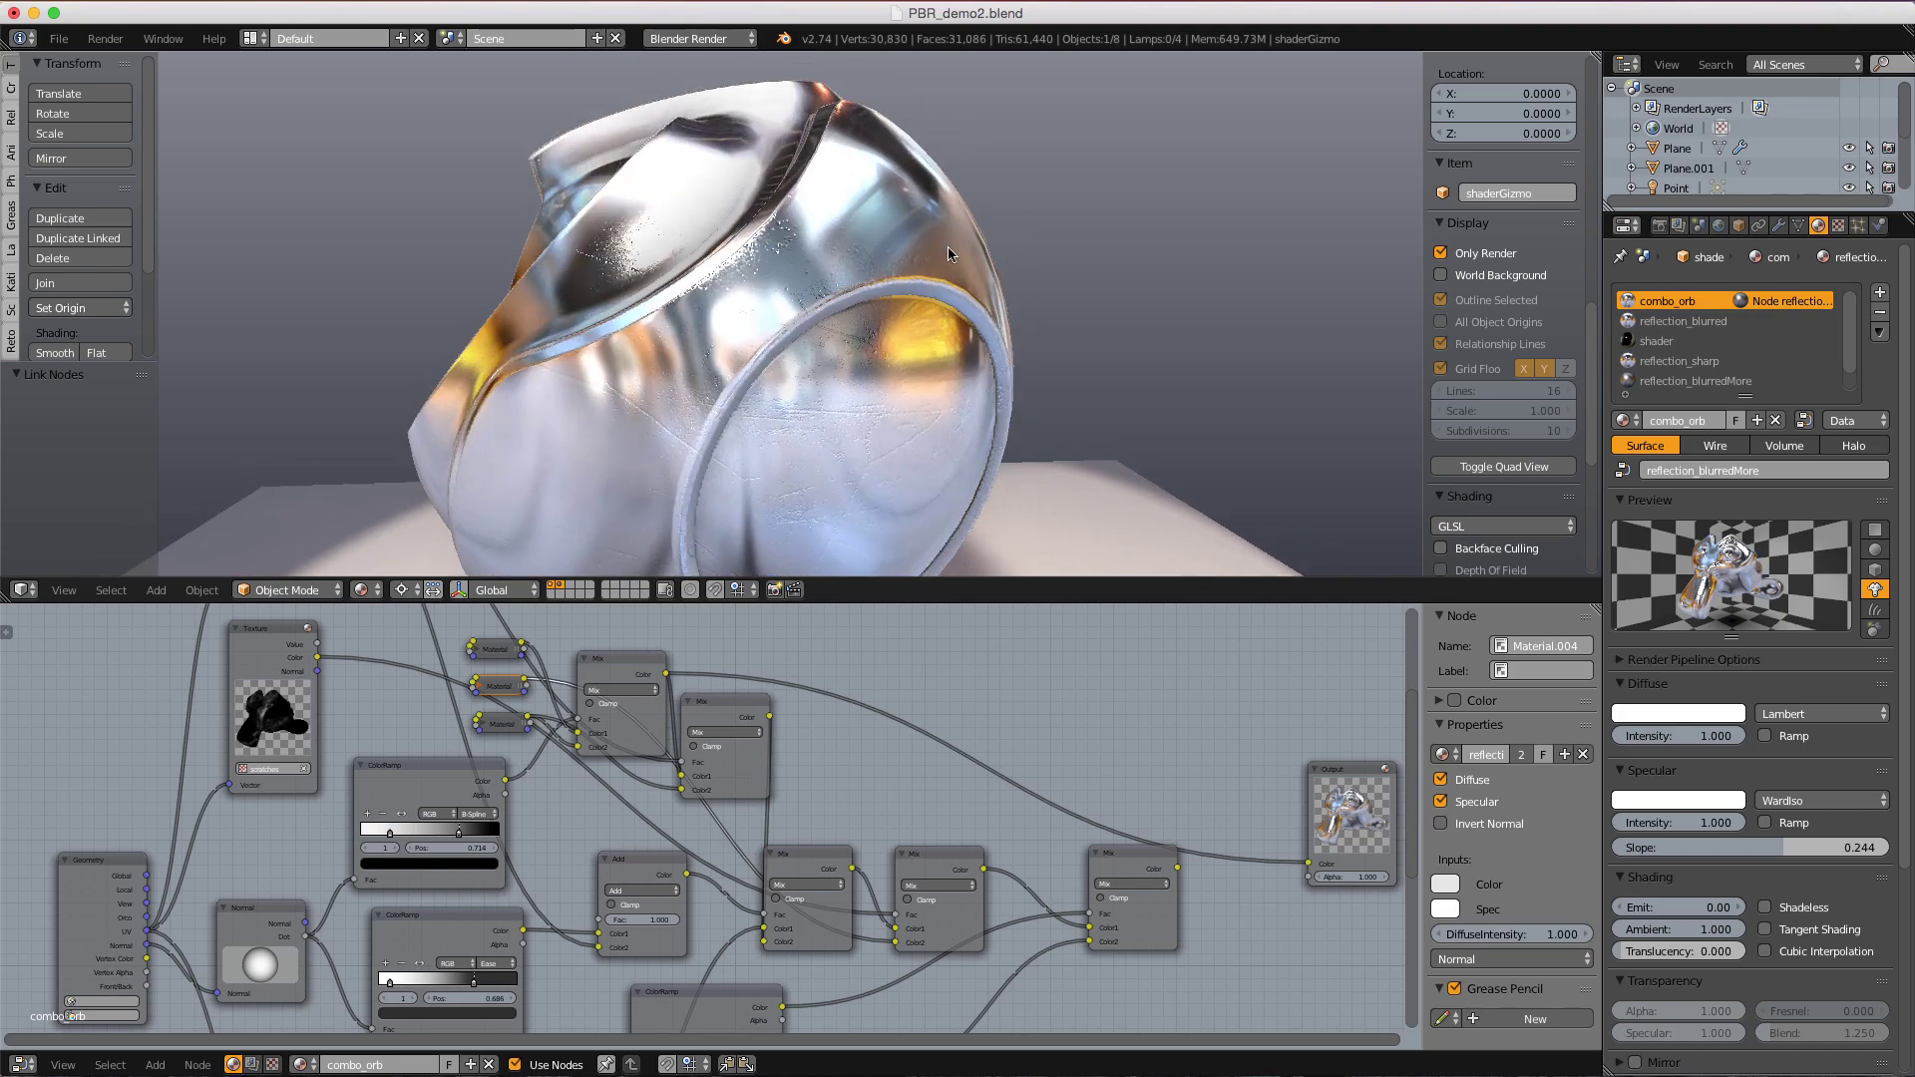
{"action": "middle_click_drag", "start_coordinate": [948, 253], "coordinate": [1127, 392]}
- Disable the viewport's Ambient Occlusion and enable it again to compare the shading on the orb
{"action": "scroll", "coordinate": [1593, 439], "scroll_direction": "down", "scroll_amount": 6}
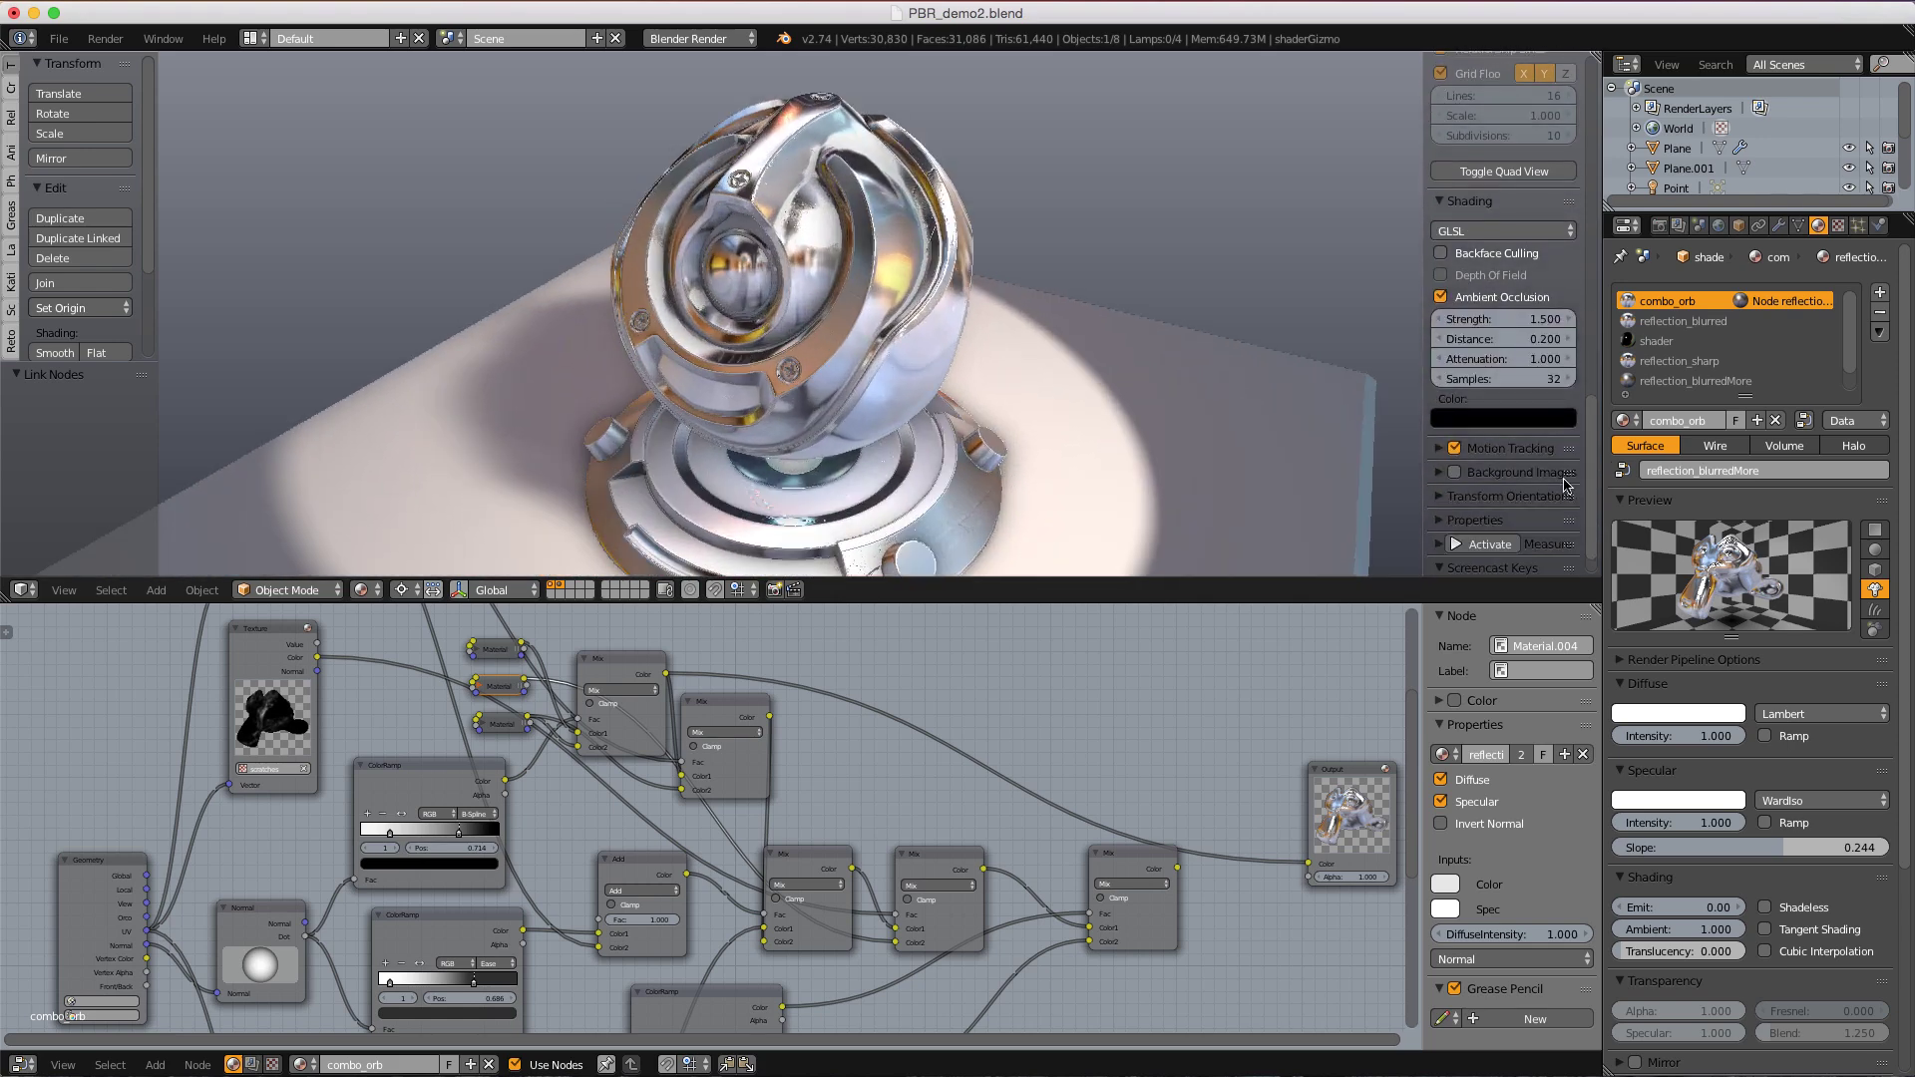
{"action": "left_click", "coordinate": [1439, 297]}
{"action": "left_click", "coordinate": [1440, 297]}
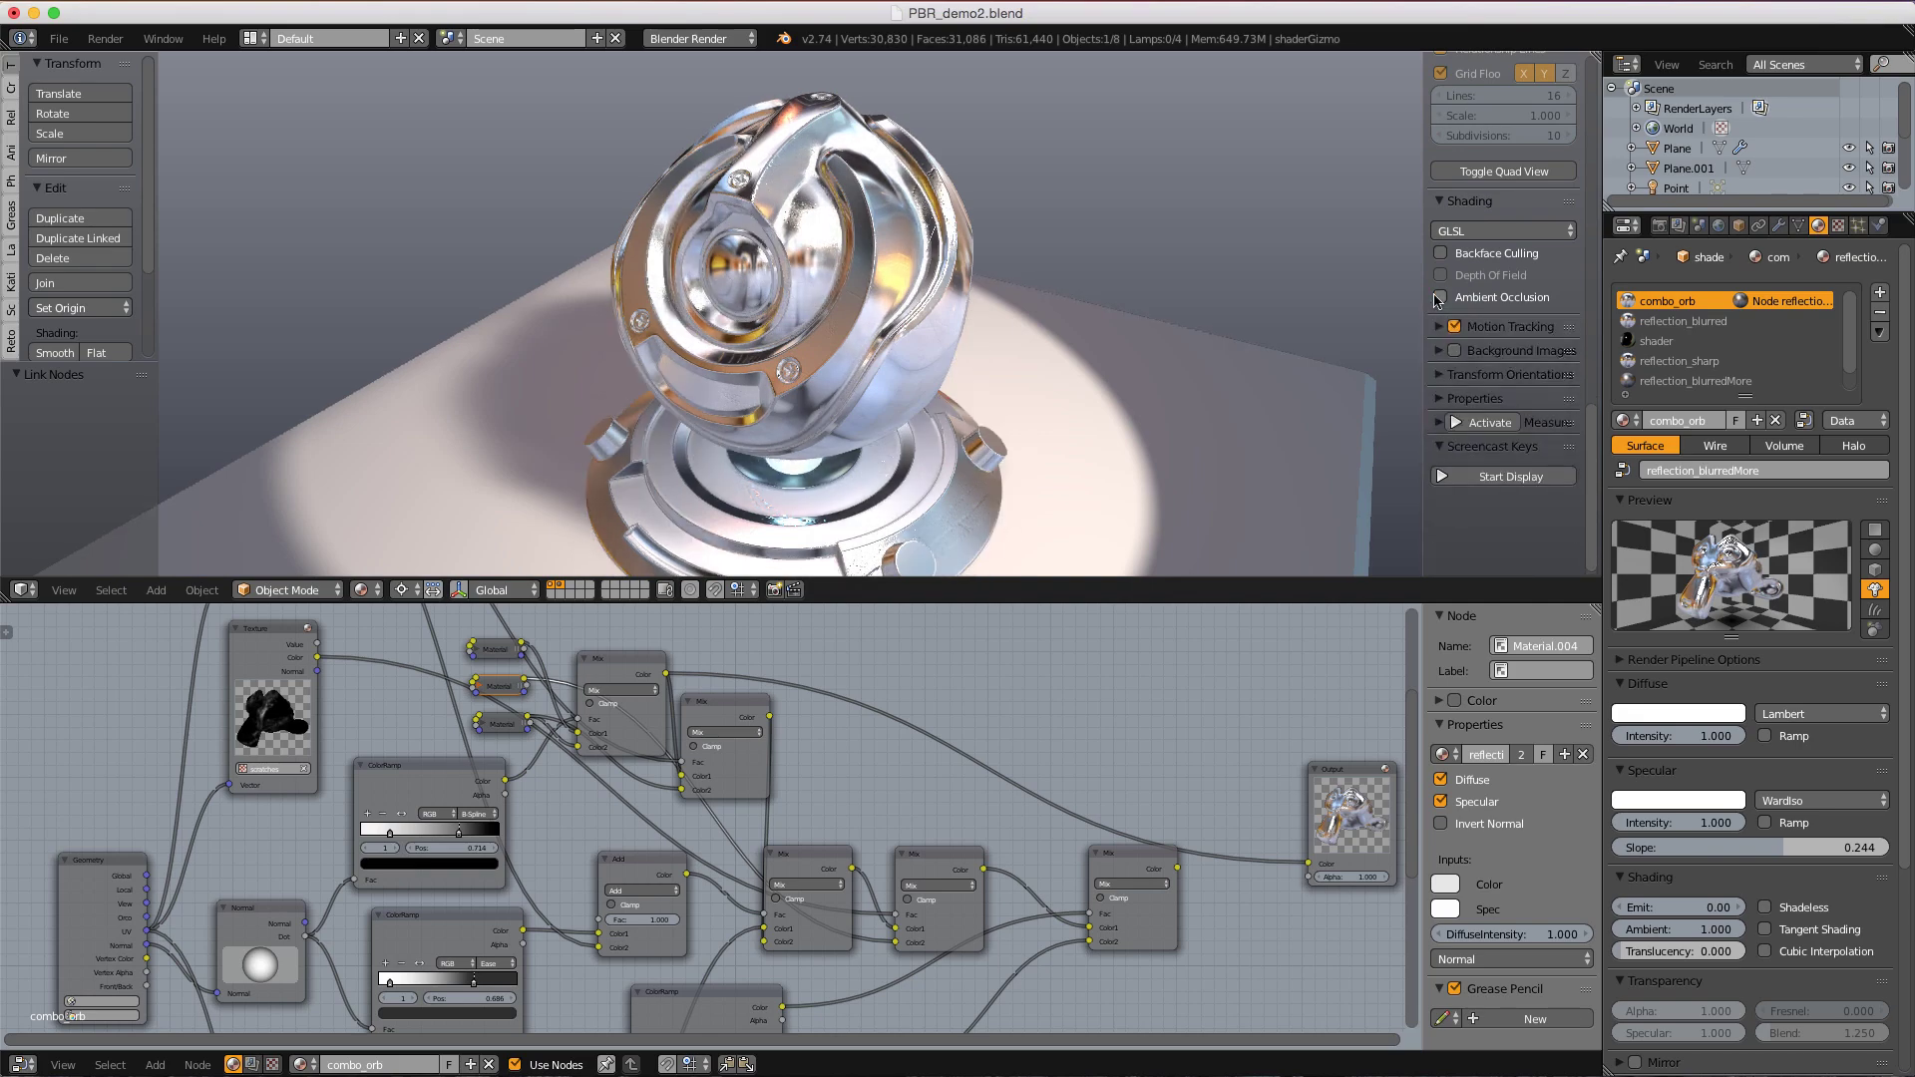
- Examine the reflective orb and its base with Ambient Occlusion enabled, from the front, the side and above
{"action": "middle_click_drag", "start_coordinate": [1037, 330], "coordinate": [941, 271]}
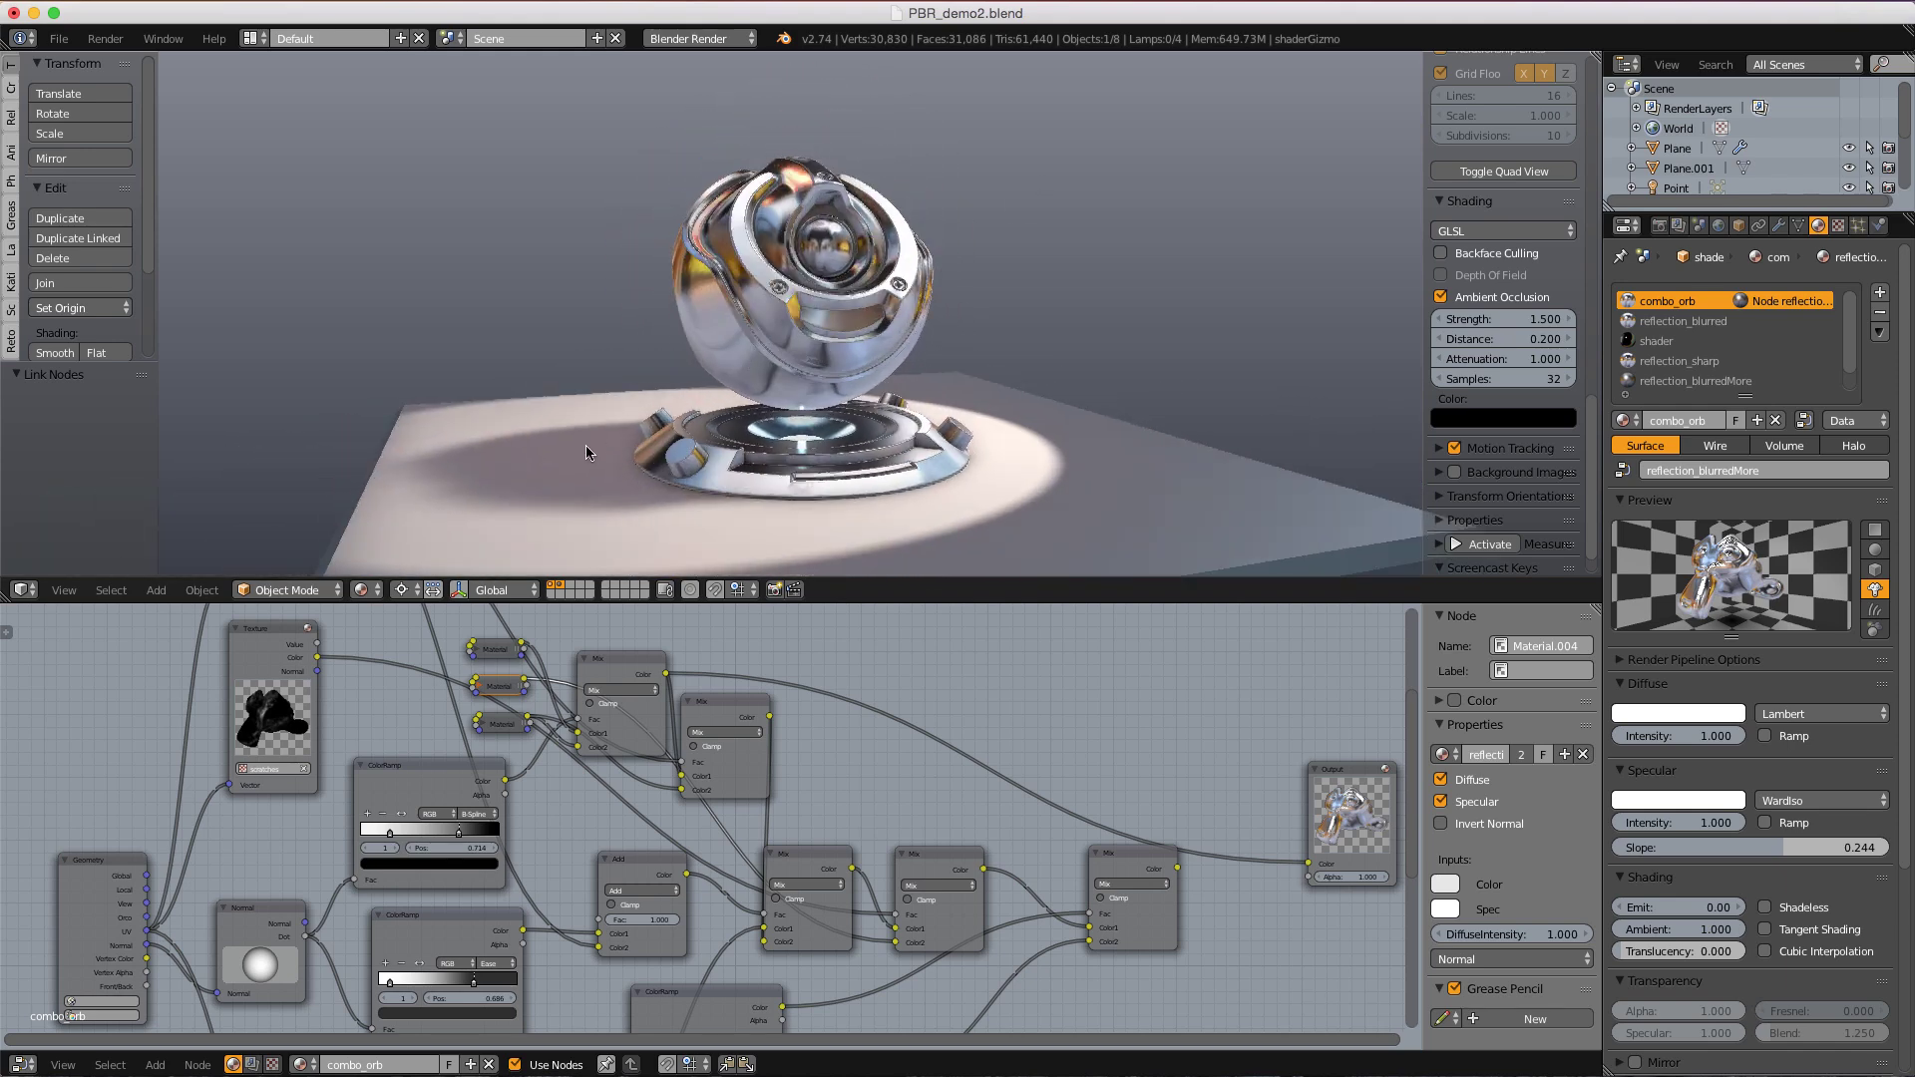
{"action": "middle_click_drag", "start_coordinate": [586, 452], "coordinate": [805, 375]}
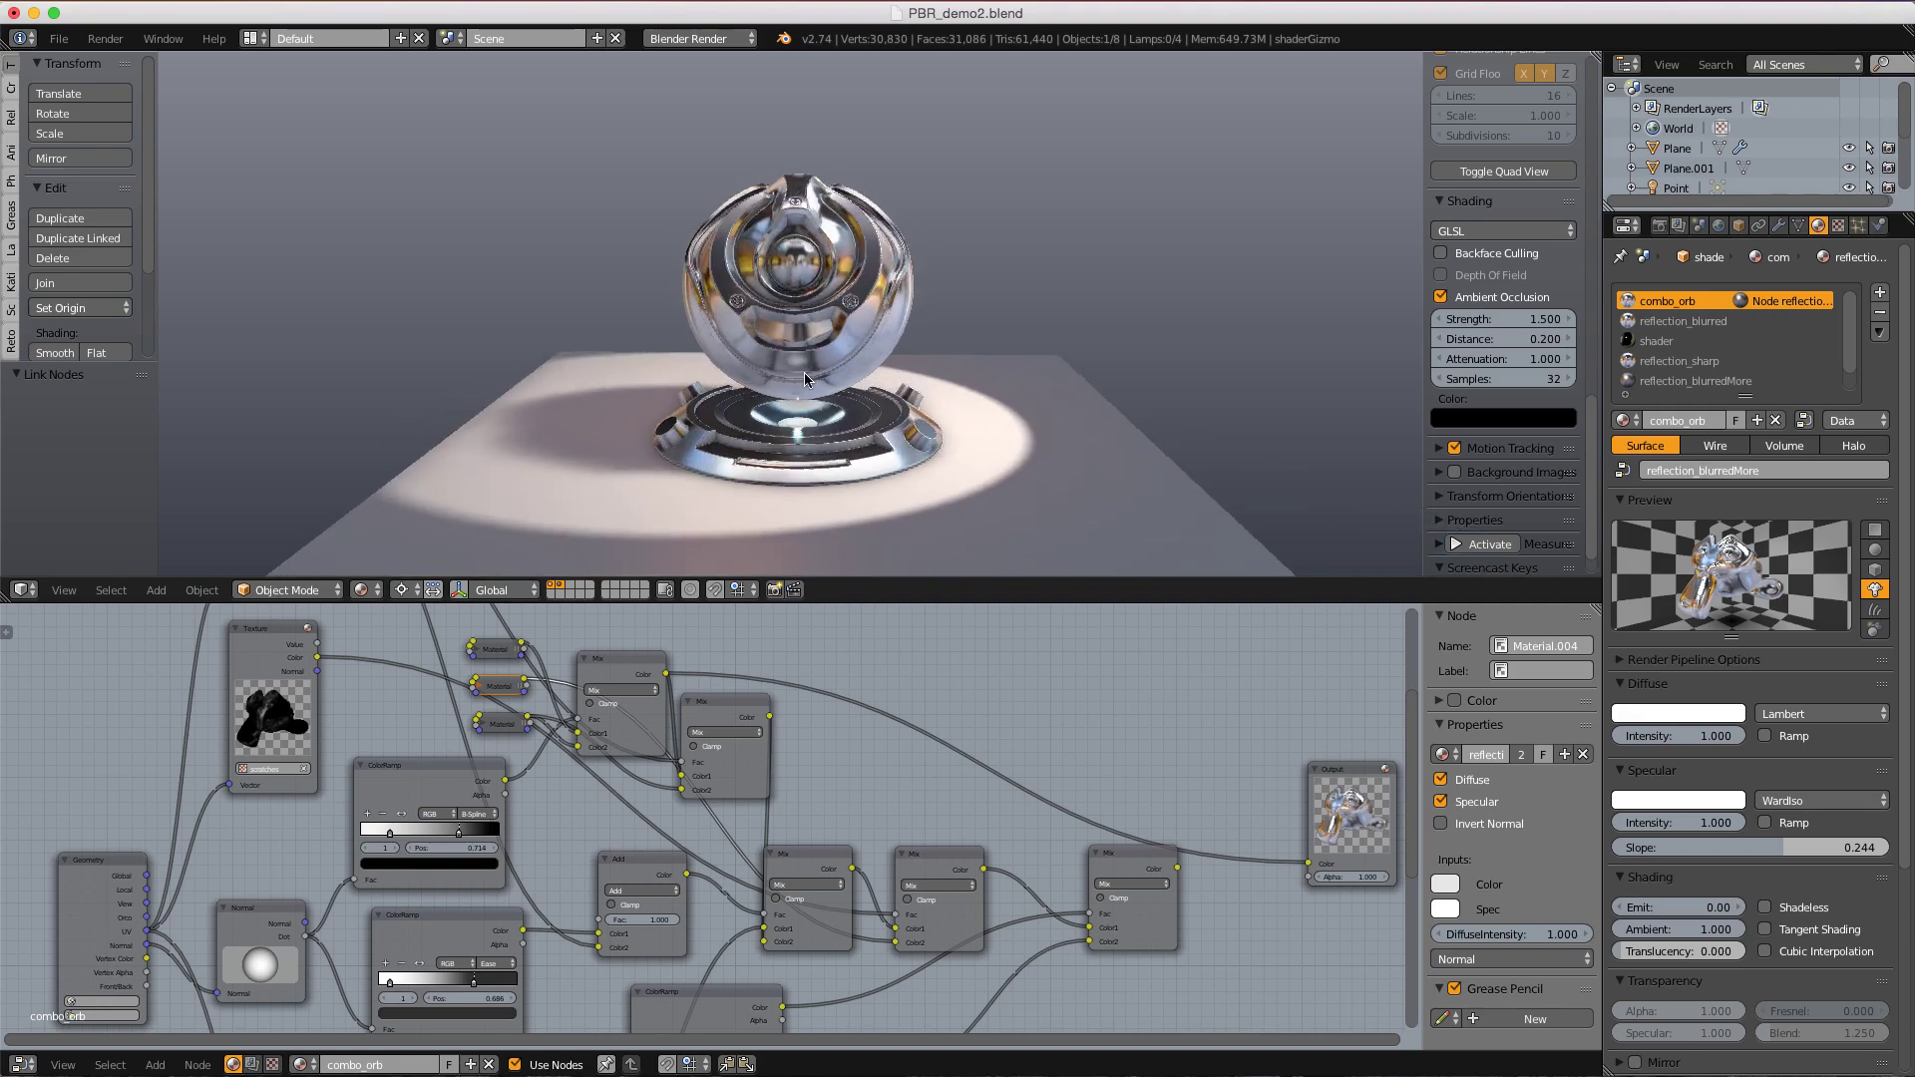
{"action": "middle_click_drag", "start_coordinate": [894, 276], "coordinate": [884, 343], "text": "ctrl"}
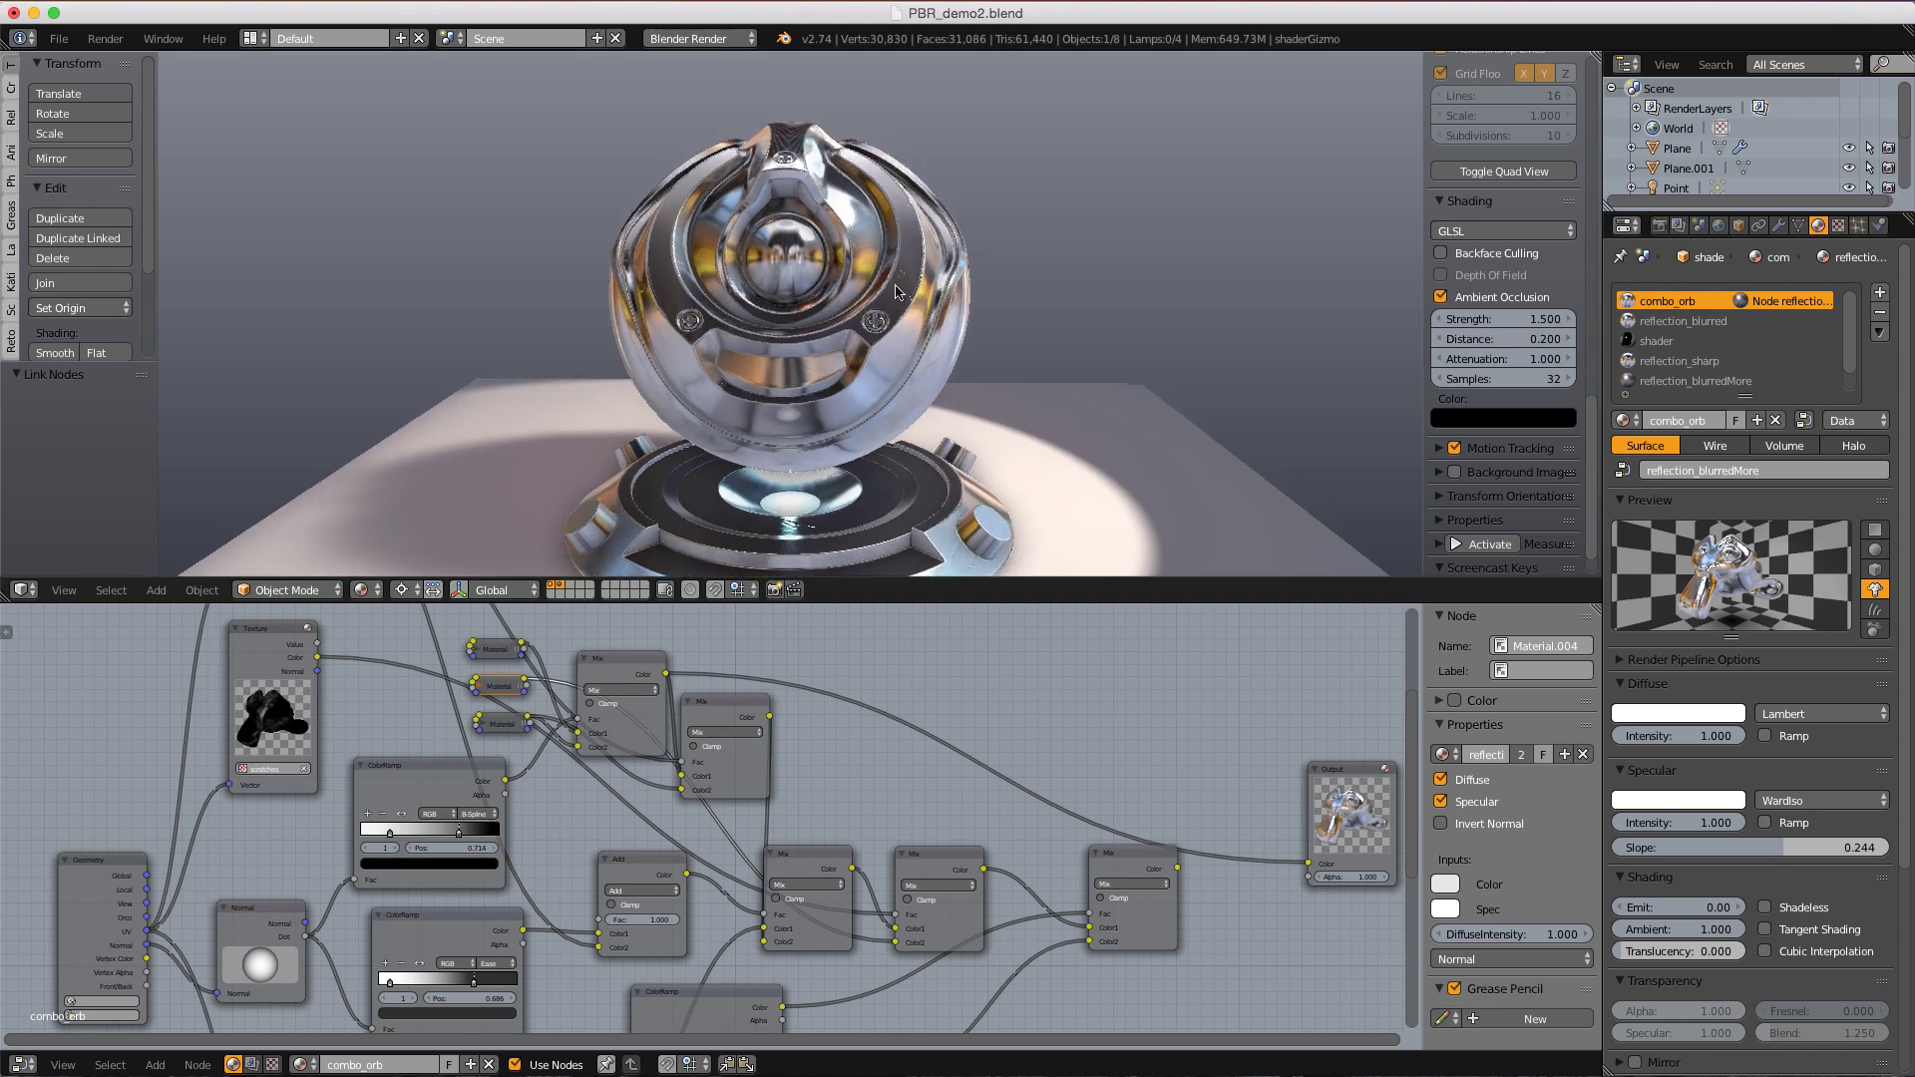
{"action": "middle_click_drag", "start_coordinate": [910, 239], "coordinate": [865, 235]}
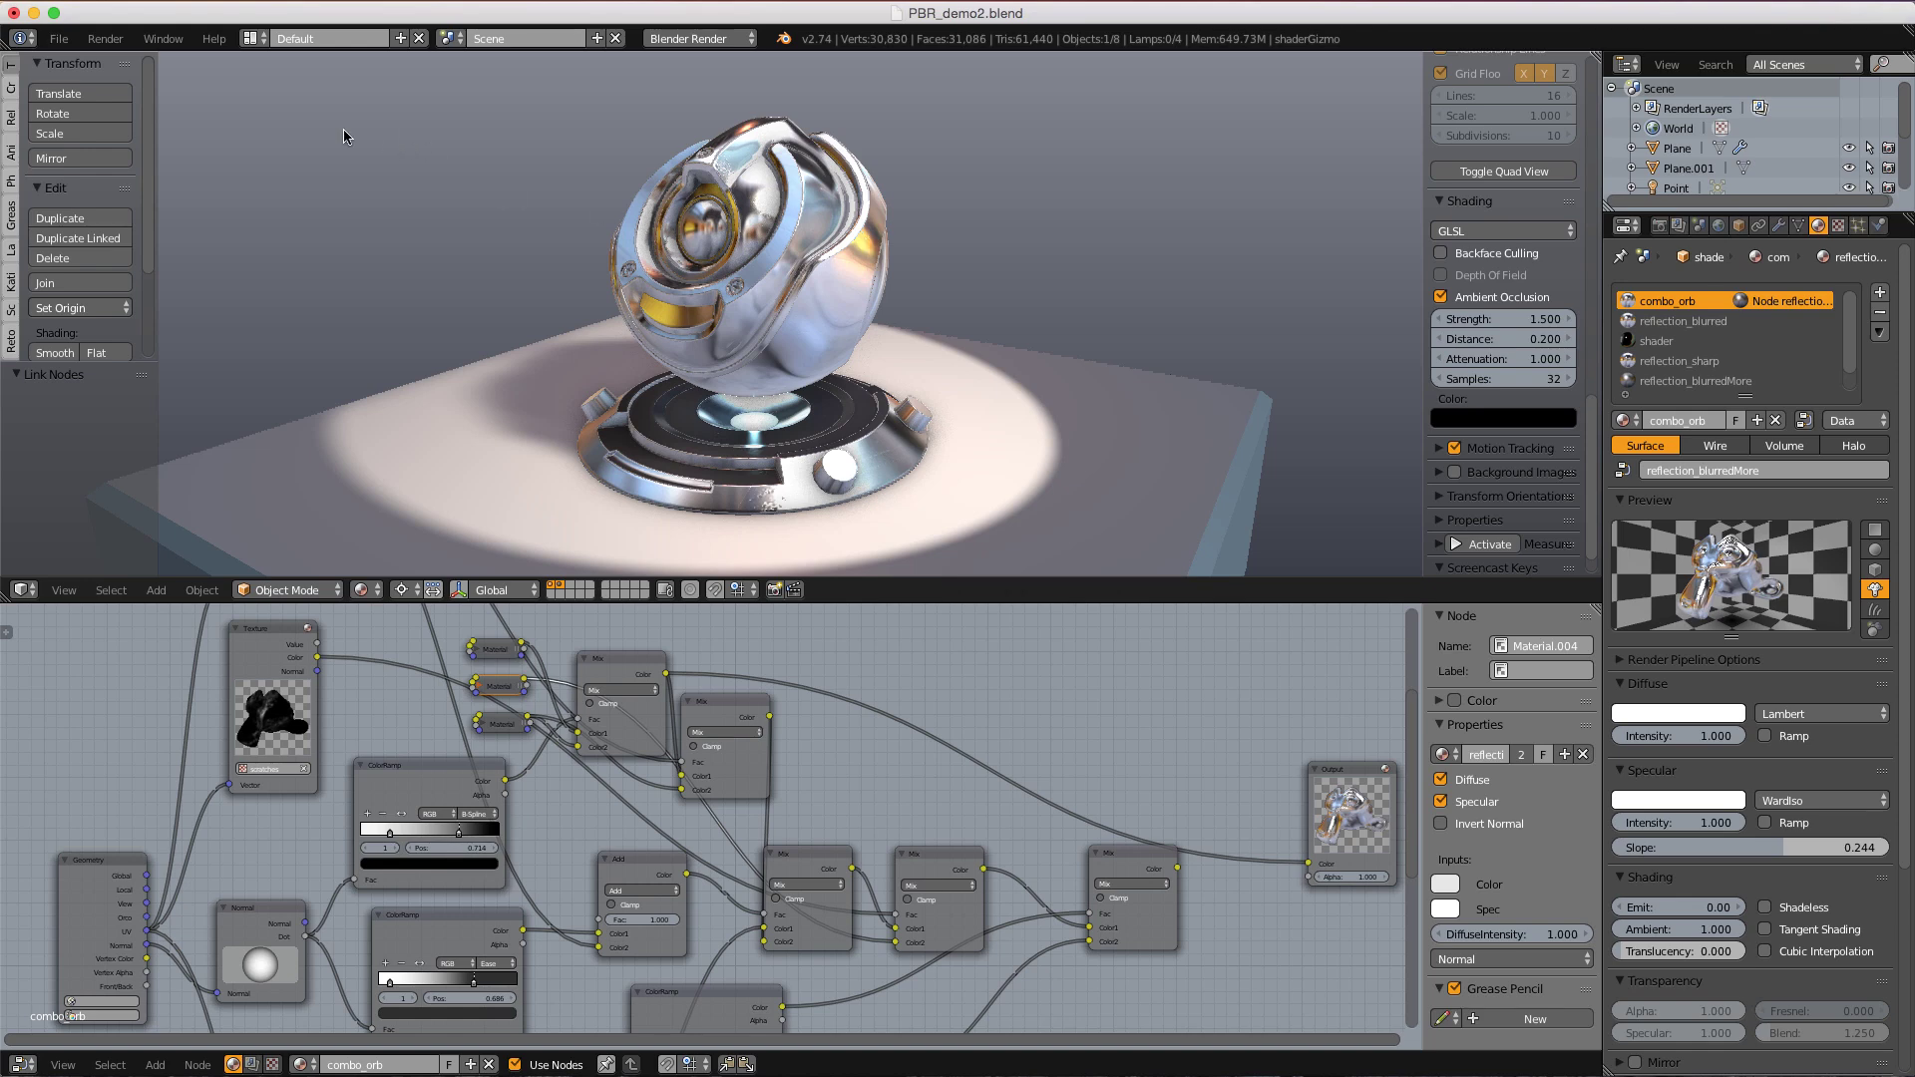
{"action": "scroll", "coordinate": [347, 142], "scroll_direction": "down", "scroll_amount": 1}
{"action": "middle_click_drag", "start_coordinate": [347, 145], "coordinate": [693, 185]}
{"action": "scroll", "coordinate": [613, 166], "scroll_direction": "up", "scroll_amount": 2}
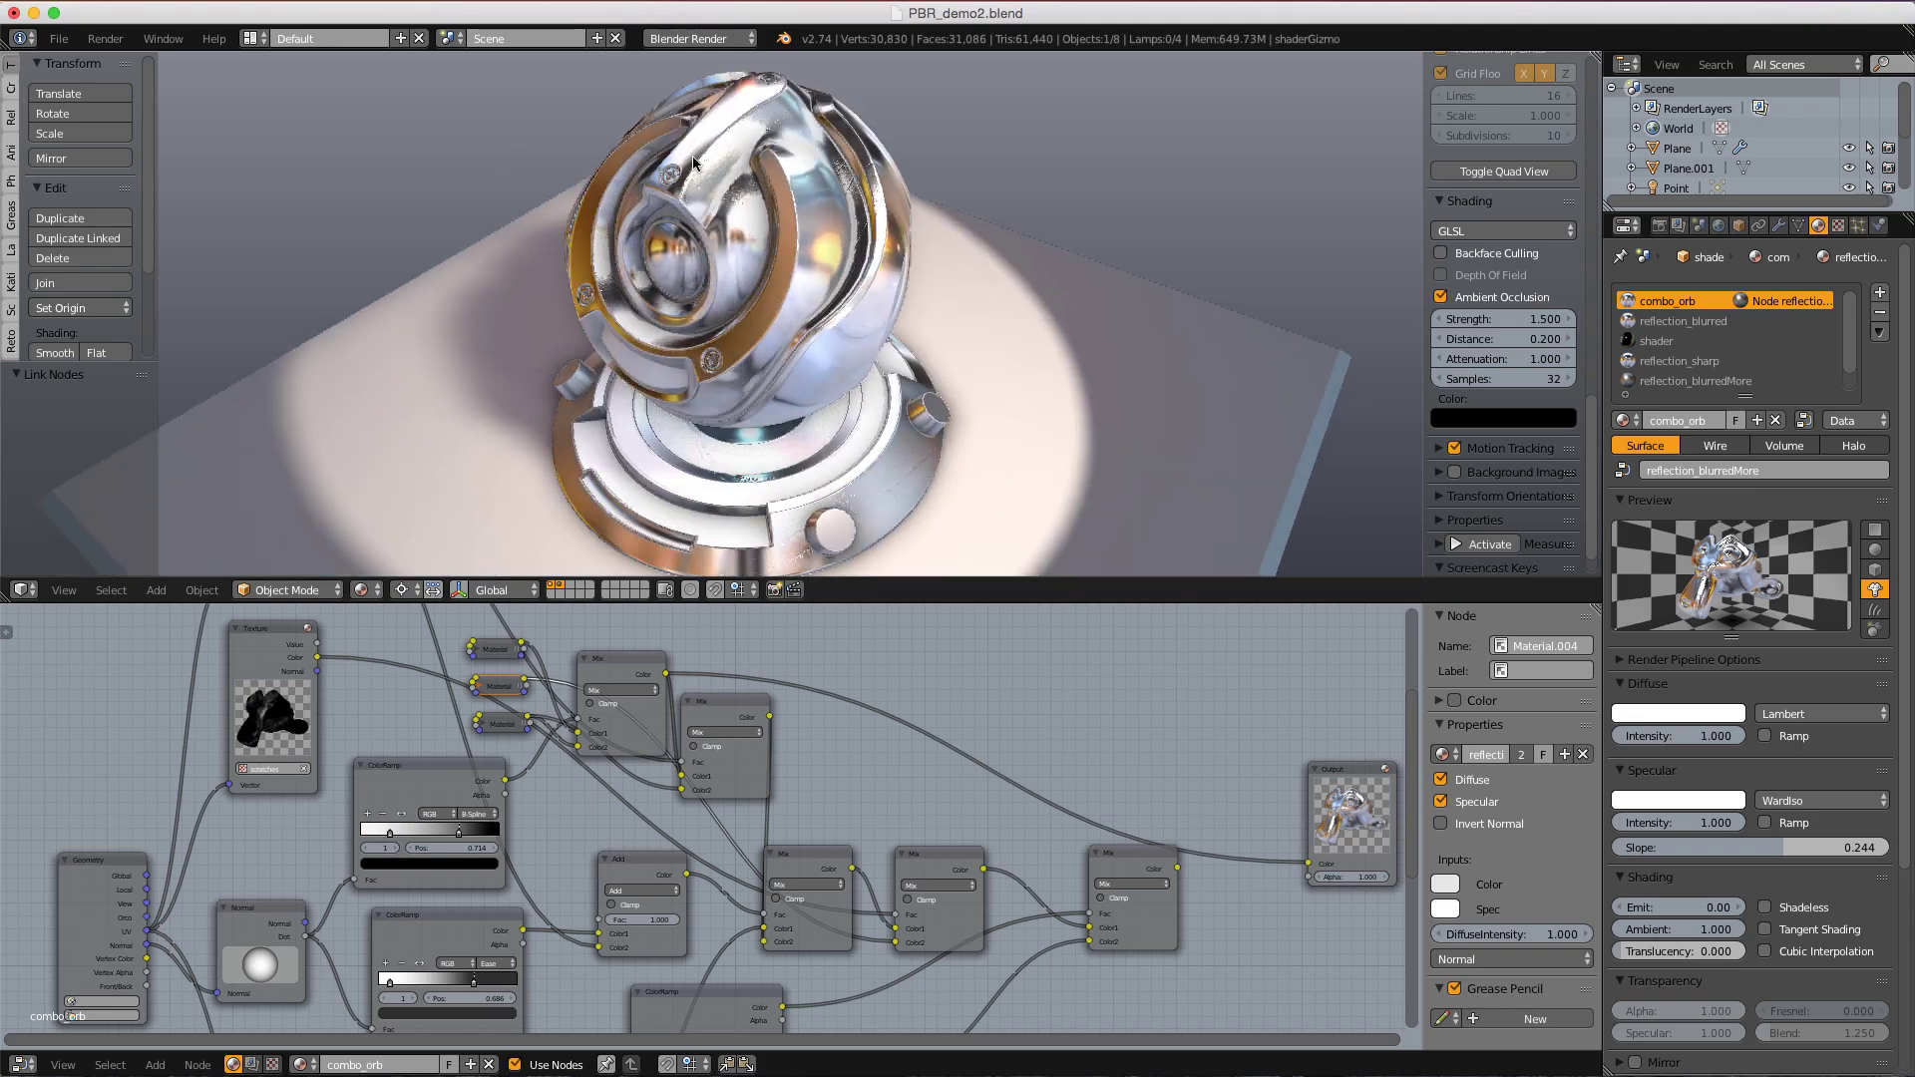
- Open the PBR_demo_fresh.blend file and look over its unshaded orb model
{"action": "left_click", "coordinate": [59, 37]}
{"action": "mouse_move", "coordinate": [114, 103]}
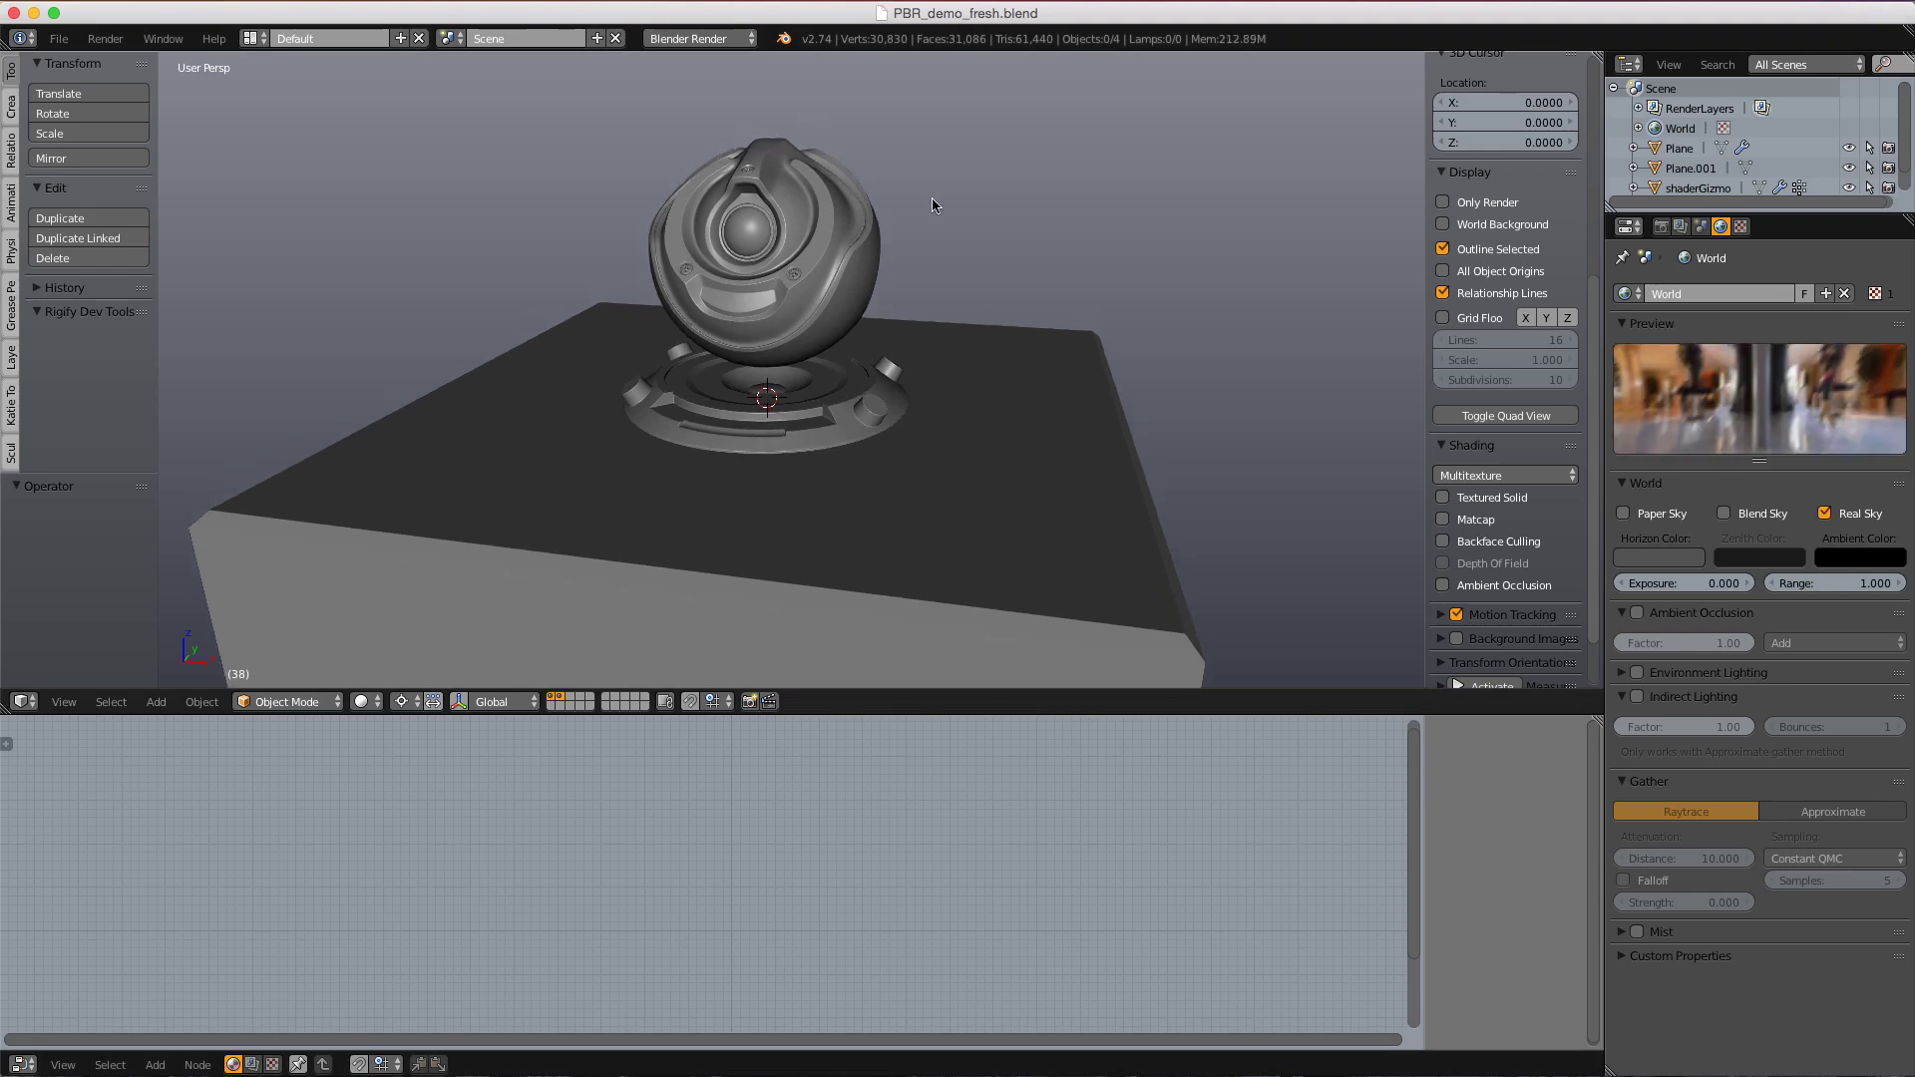
{"action": "scroll", "coordinate": [817, 210], "scroll_direction": "left", "scroll_amount": 5}
{"action": "scroll", "coordinate": [813, 214], "scroll_direction": "down", "scroll_amount": 3, "text": "ctrl"}
{"action": "scroll", "coordinate": [813, 214], "scroll_direction": "right", "scroll_amount": 5}
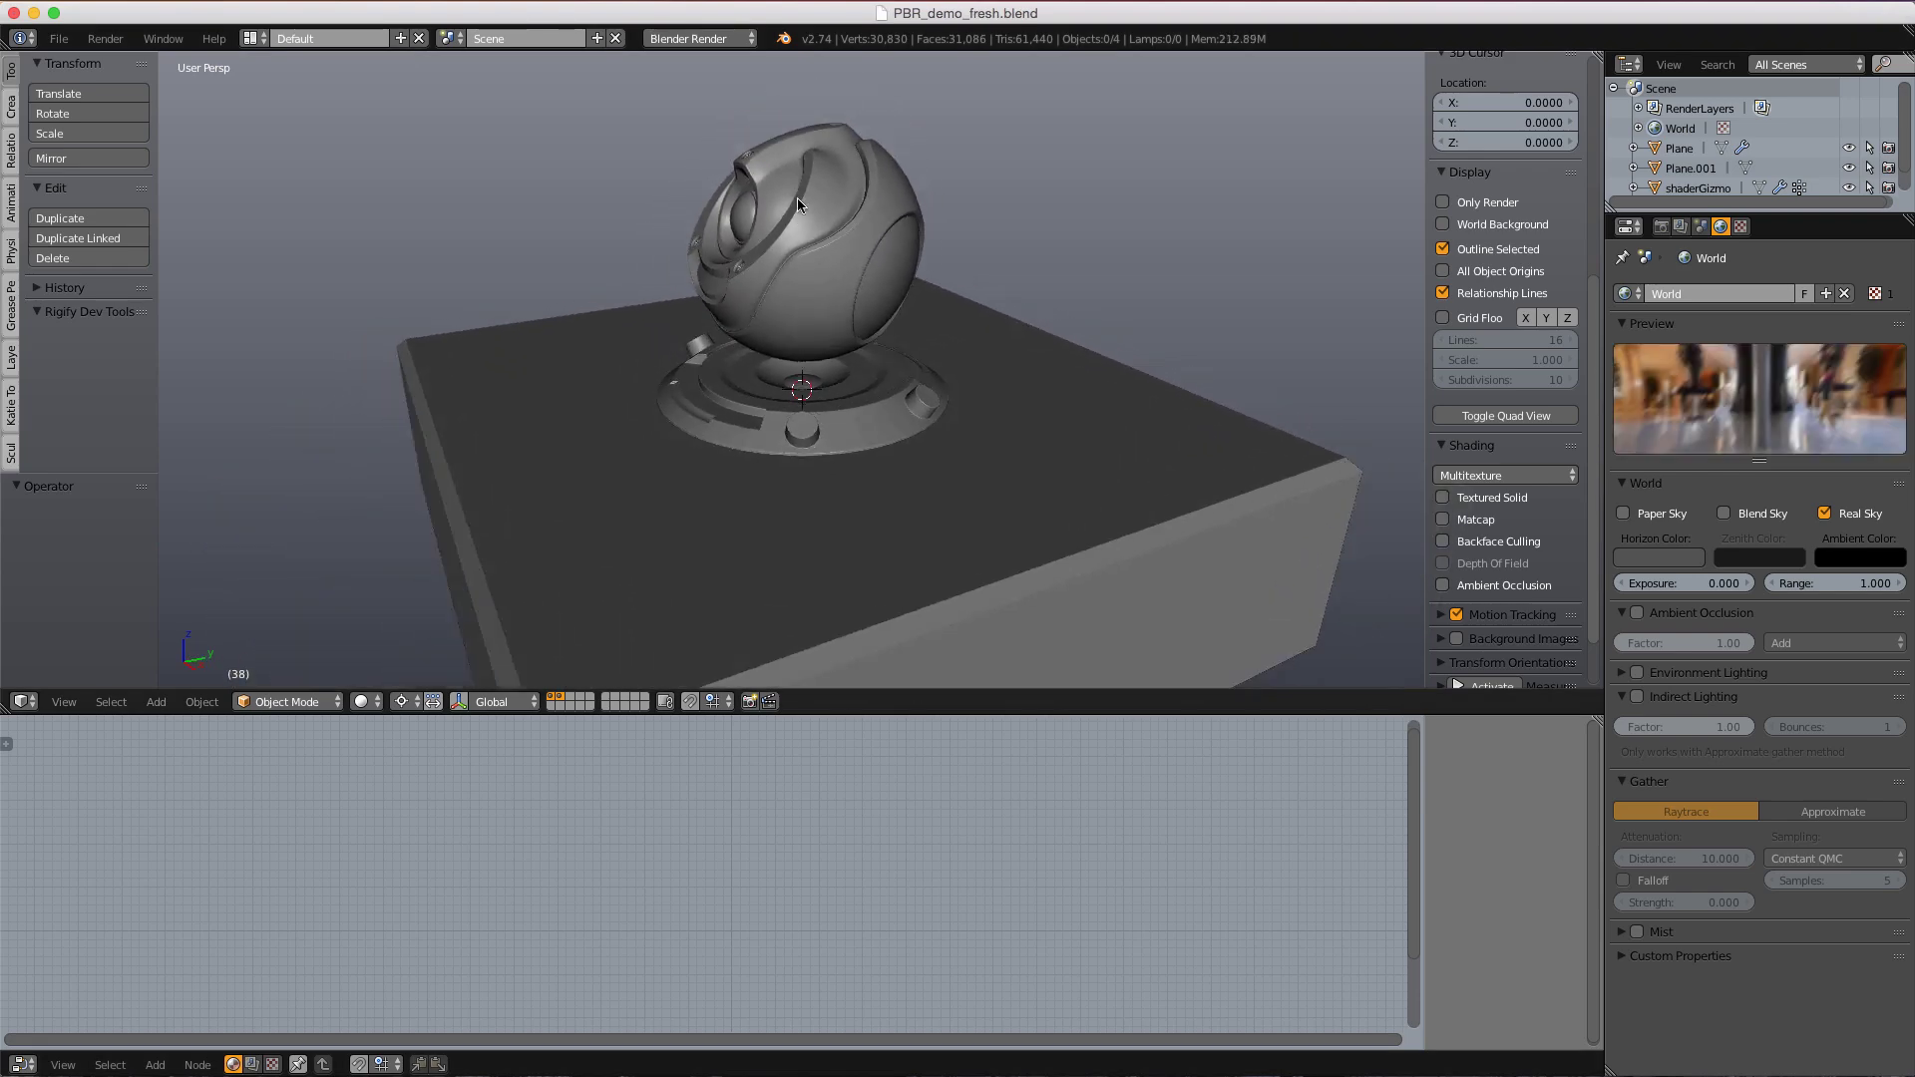
{"action": "scroll", "coordinate": [826, 222], "scroll_direction": "left", "scroll_amount": 5}
{"action": "scroll", "coordinate": [848, 253], "scroll_direction": "up", "scroll_amount": 3}
{"action": "scroll", "coordinate": [846, 268], "scroll_direction": "up", "scroll_amount": 3, "text": "ctrl"}
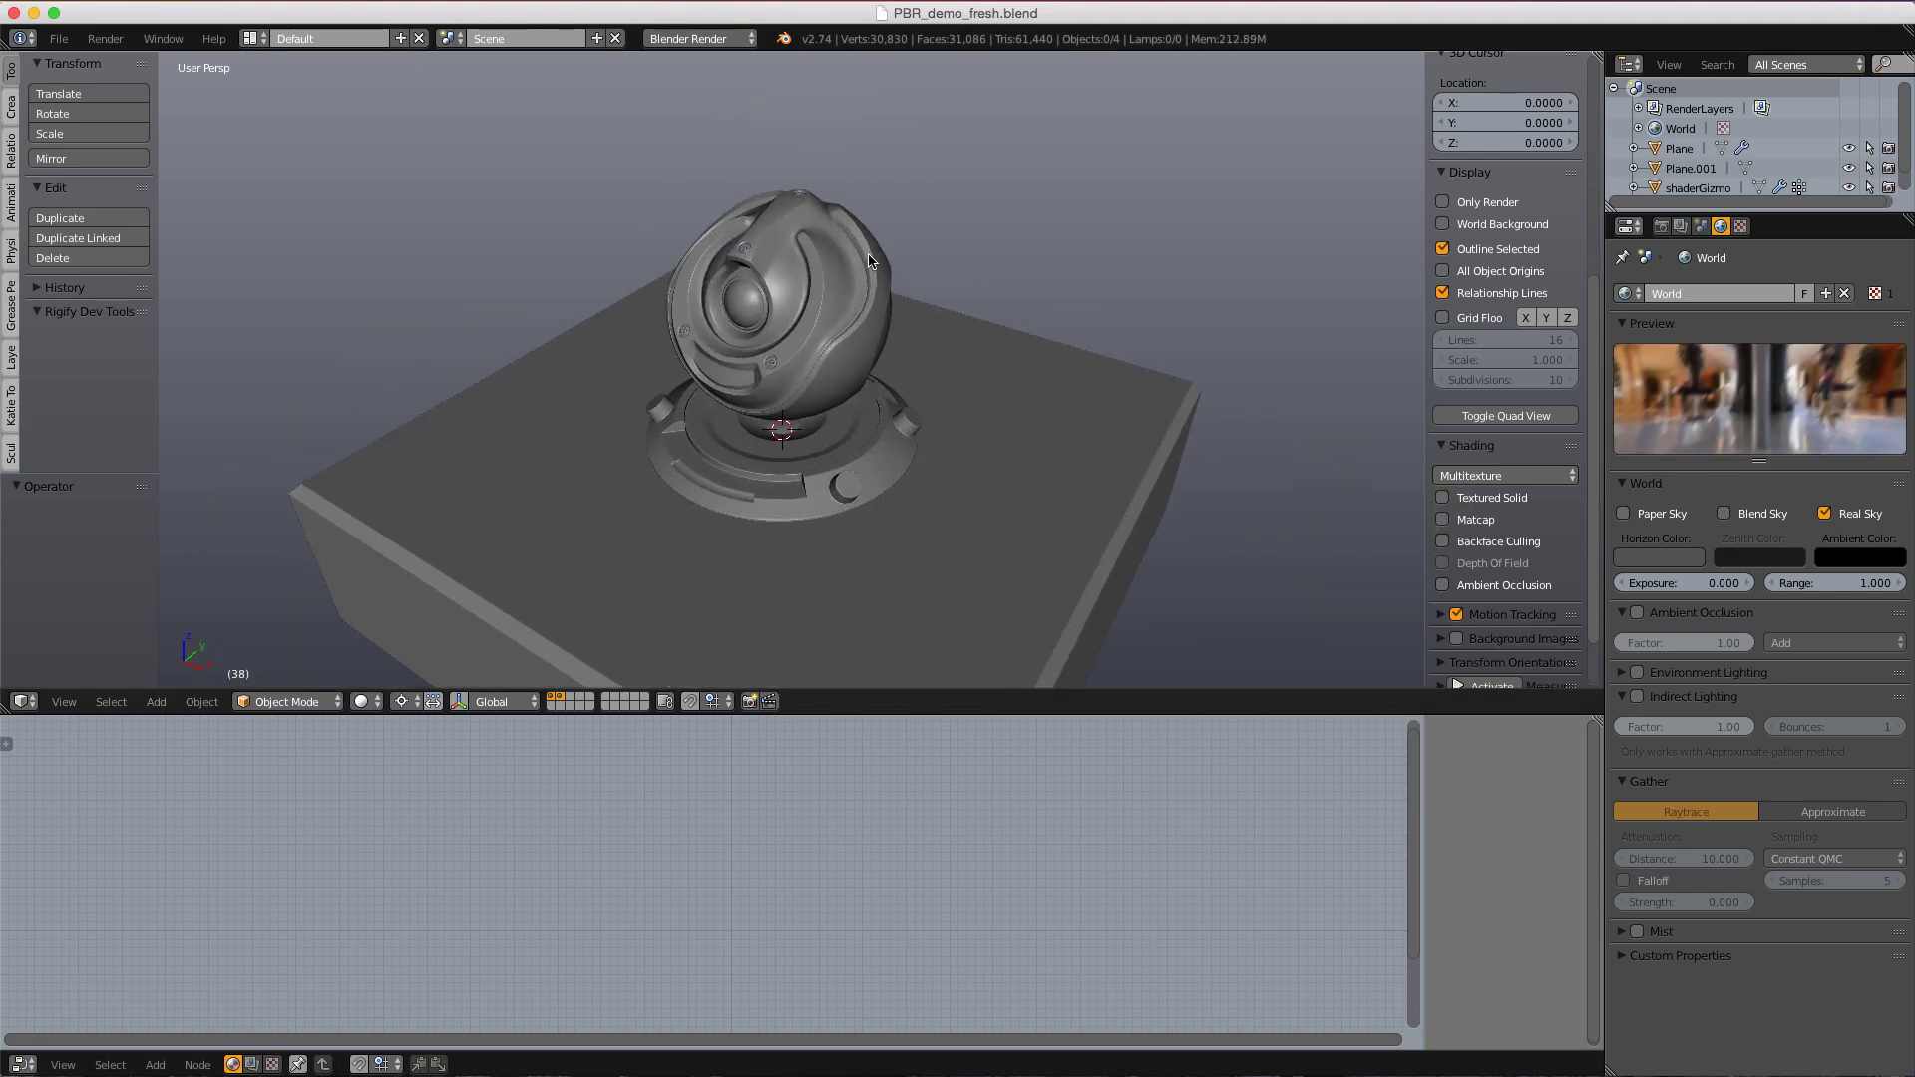
- Add a spot lamp and move it above and beside the orb, by about X -1.77, Y -0.67, Z 3.44
{"action": "key", "text": "shift+a"}
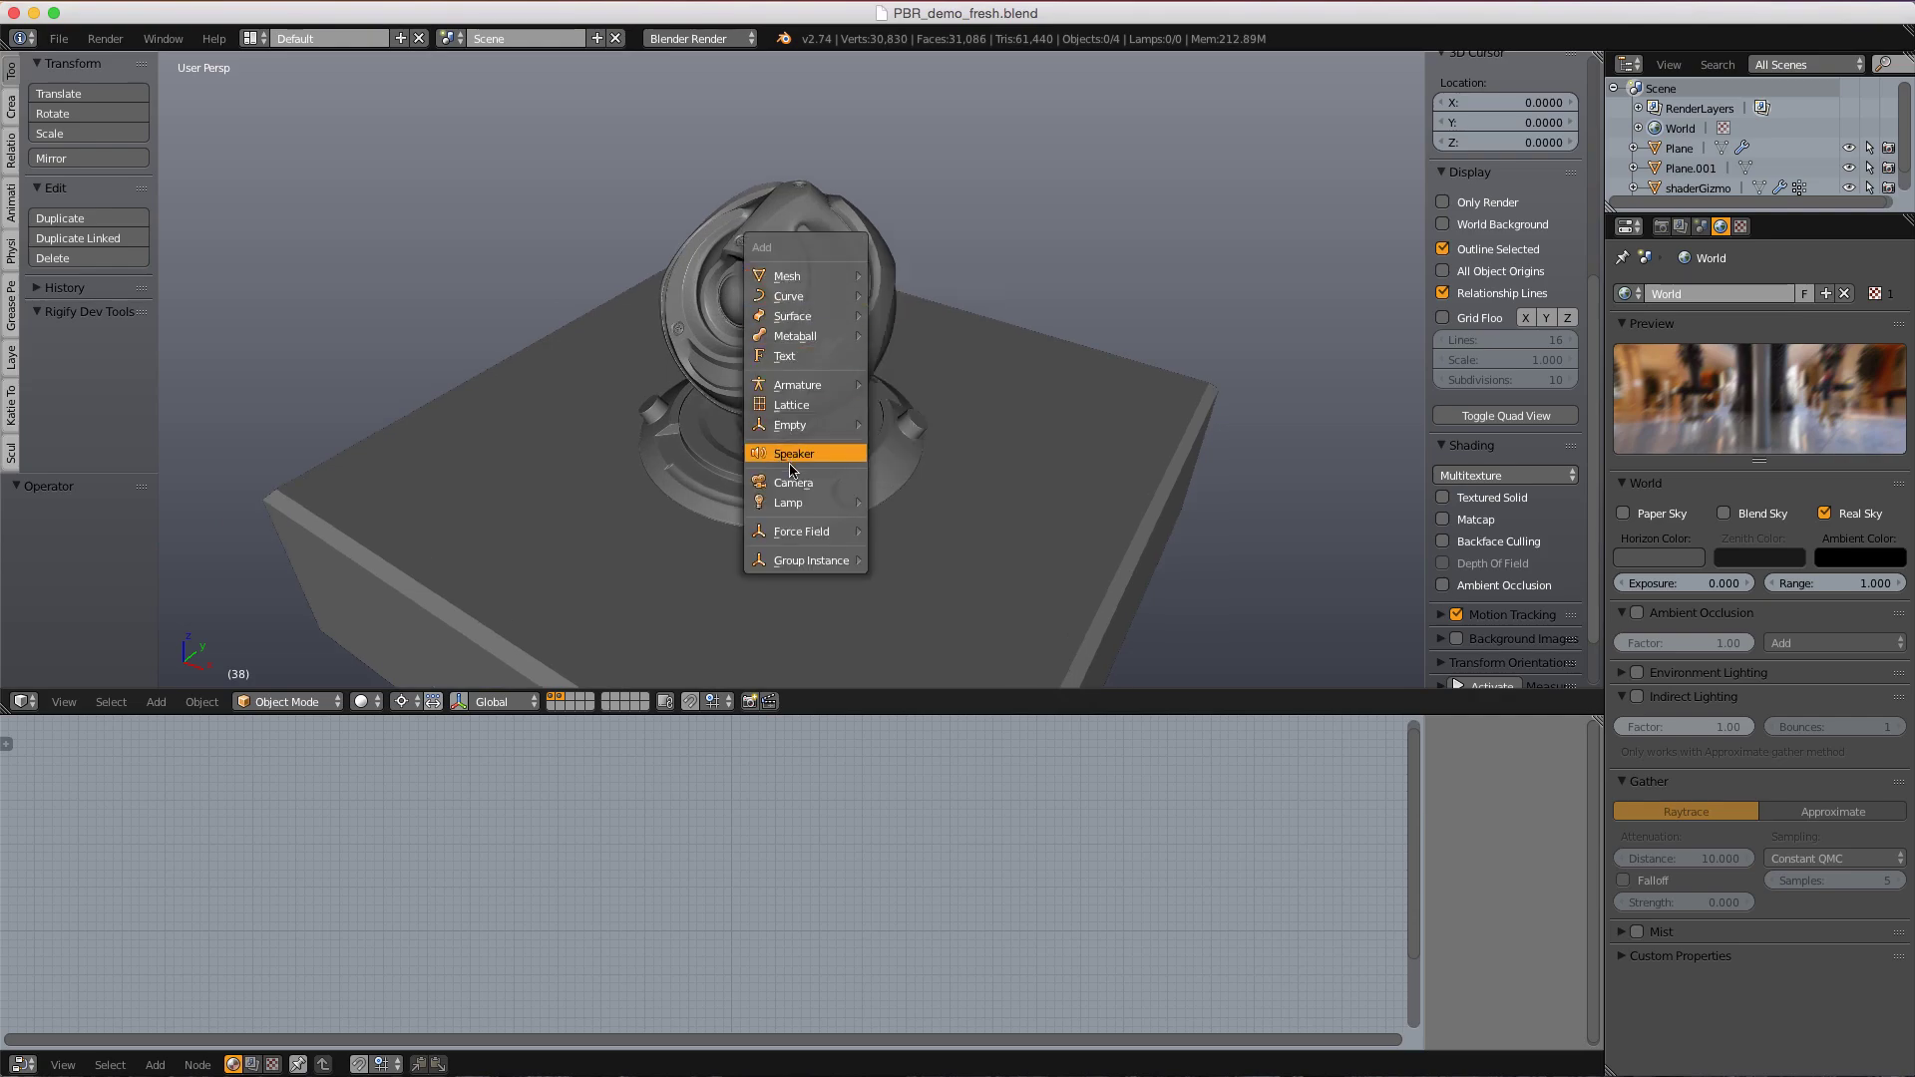
{"action": "mouse_move", "coordinate": [796, 503]}
{"action": "left_click", "coordinate": [918, 555]}
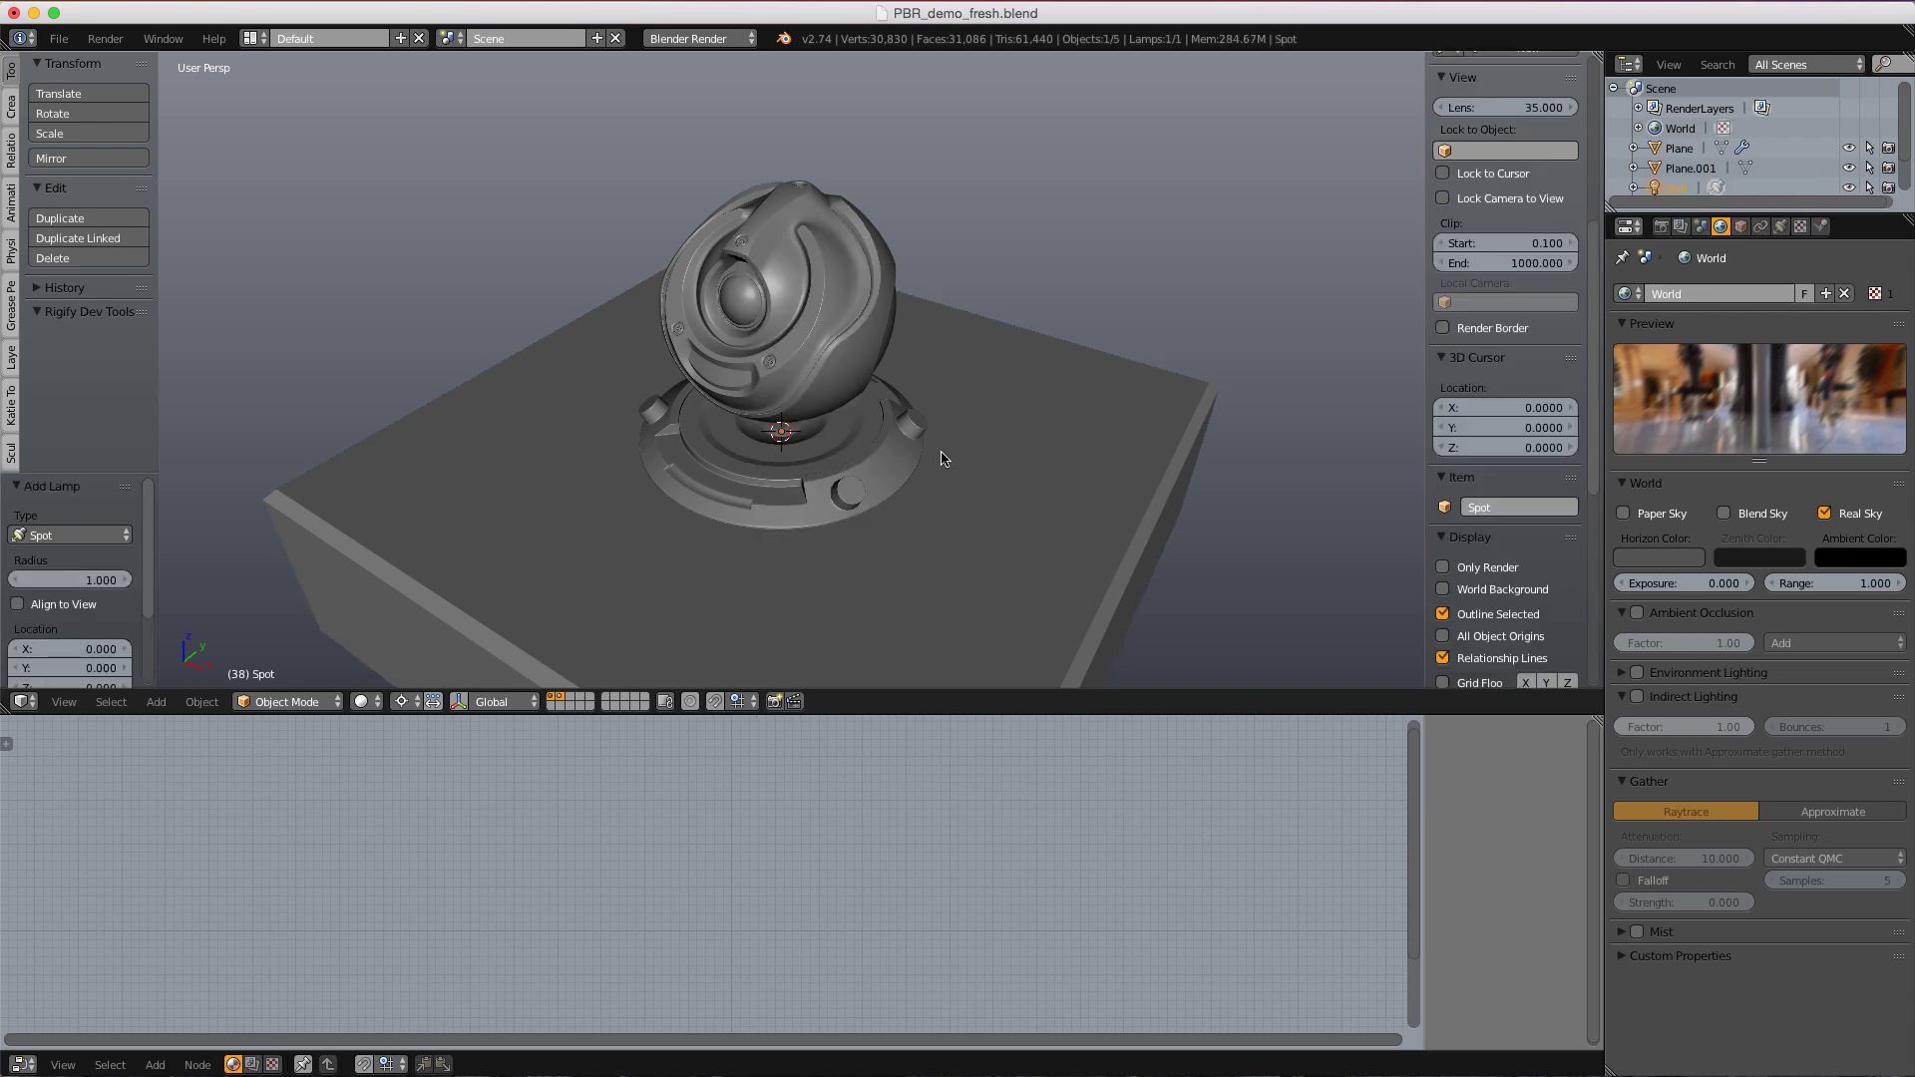
{"action": "scroll", "coordinate": [940, 451], "scroll_direction": "down", "scroll_amount": 1}
{"action": "middle_click_drag", "start_coordinate": [939, 451], "coordinate": [973, 340]}
{"action": "key", "text": "g"}
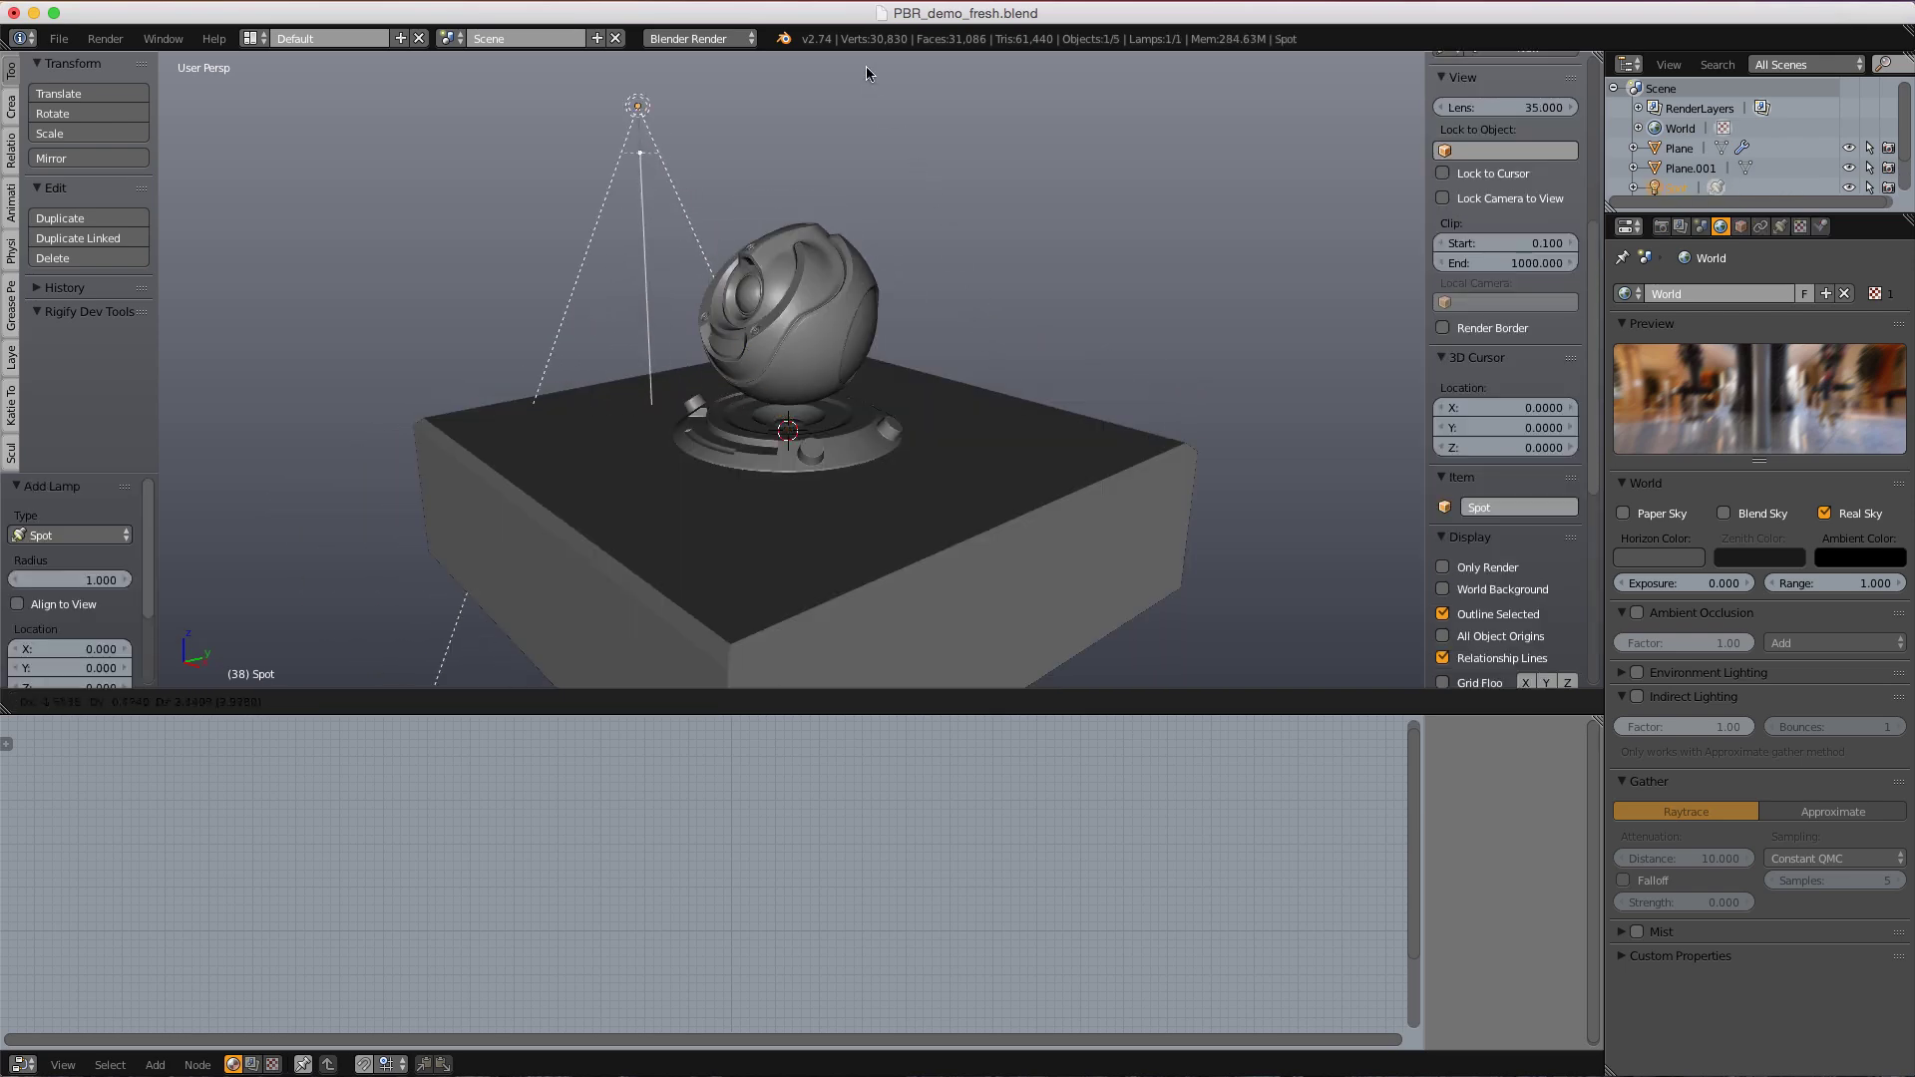
{"action": "left_click", "coordinate": [866, 68]}
- Change the pivot point mode and rotate the spot lamp about -32° to aim it at the orb
{"action": "middle_click_drag", "start_coordinate": [860, 150], "coordinate": [613, 199]}
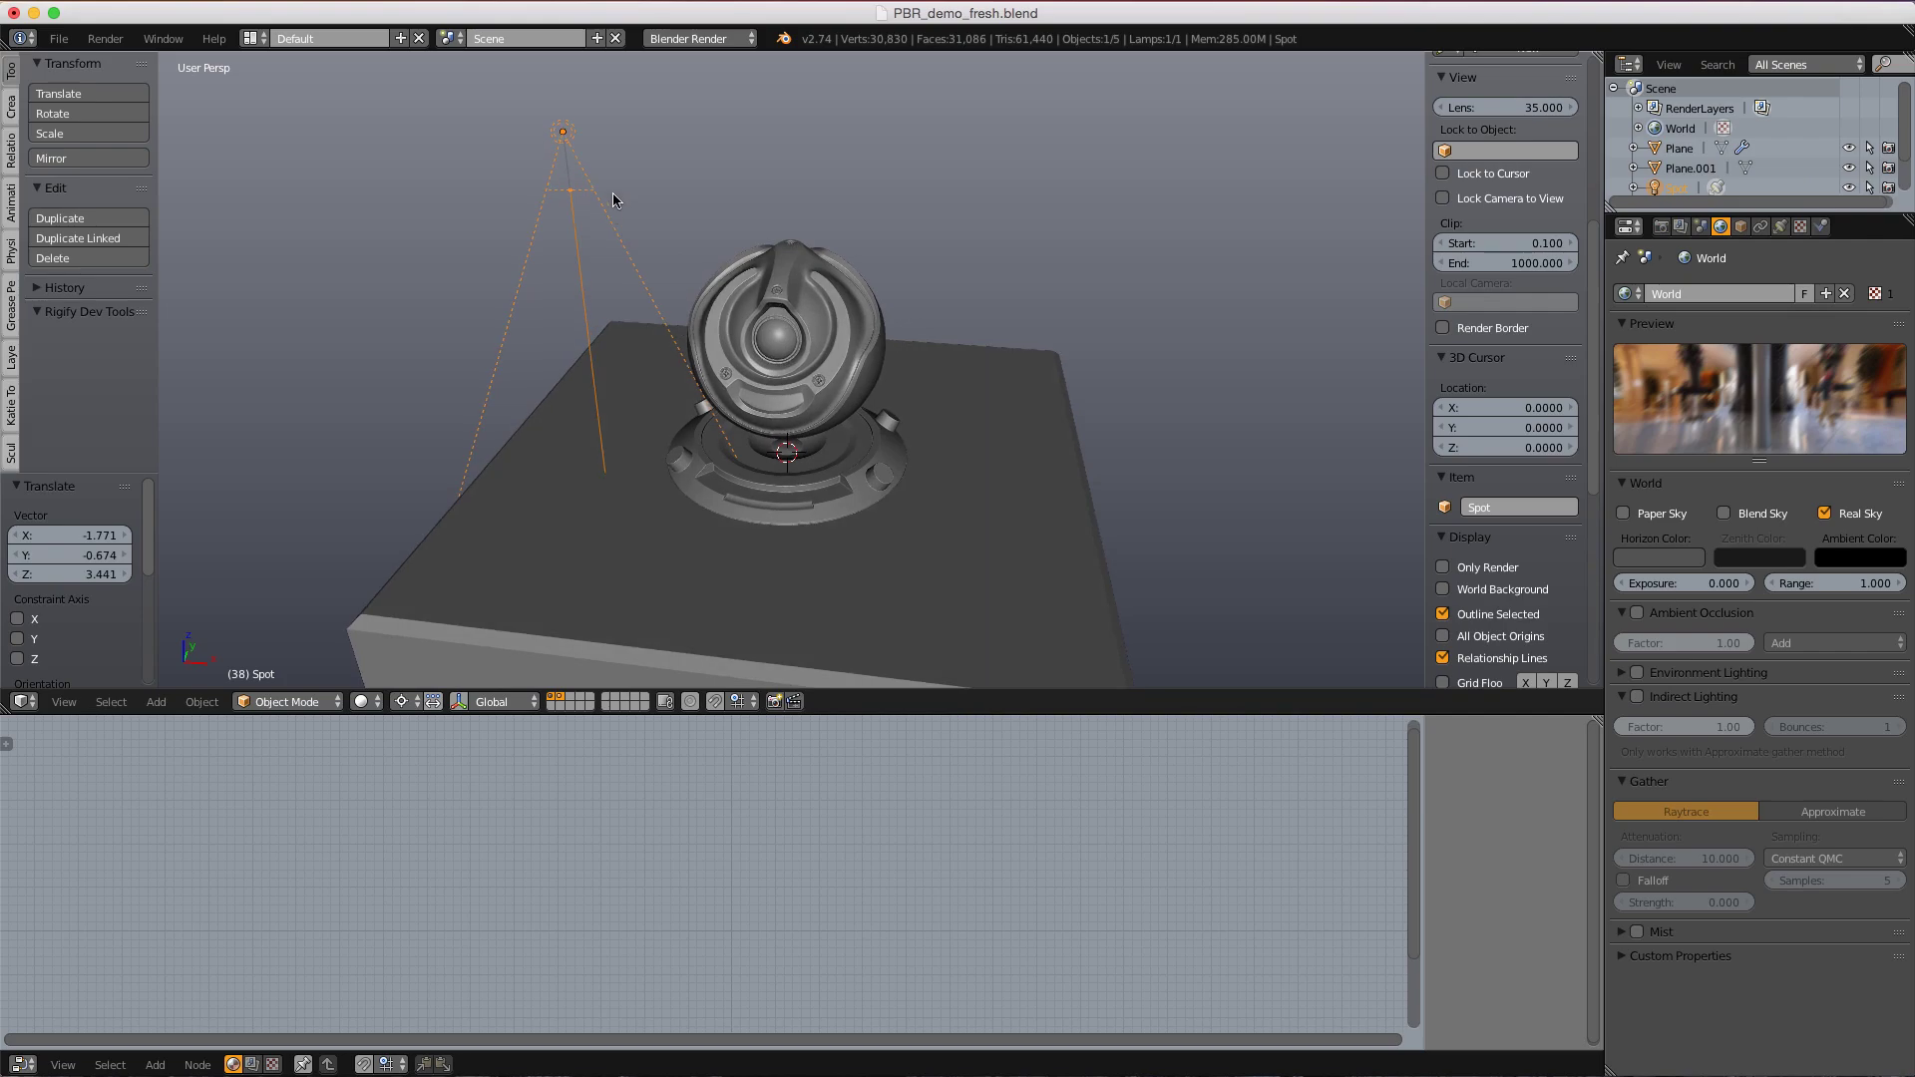
{"action": "left_click", "coordinate": [401, 701]}
{"action": "left_click", "coordinate": [469, 629]}
{"action": "key", "text": "r"}
{"action": "left_click", "coordinate": [778, 227]}
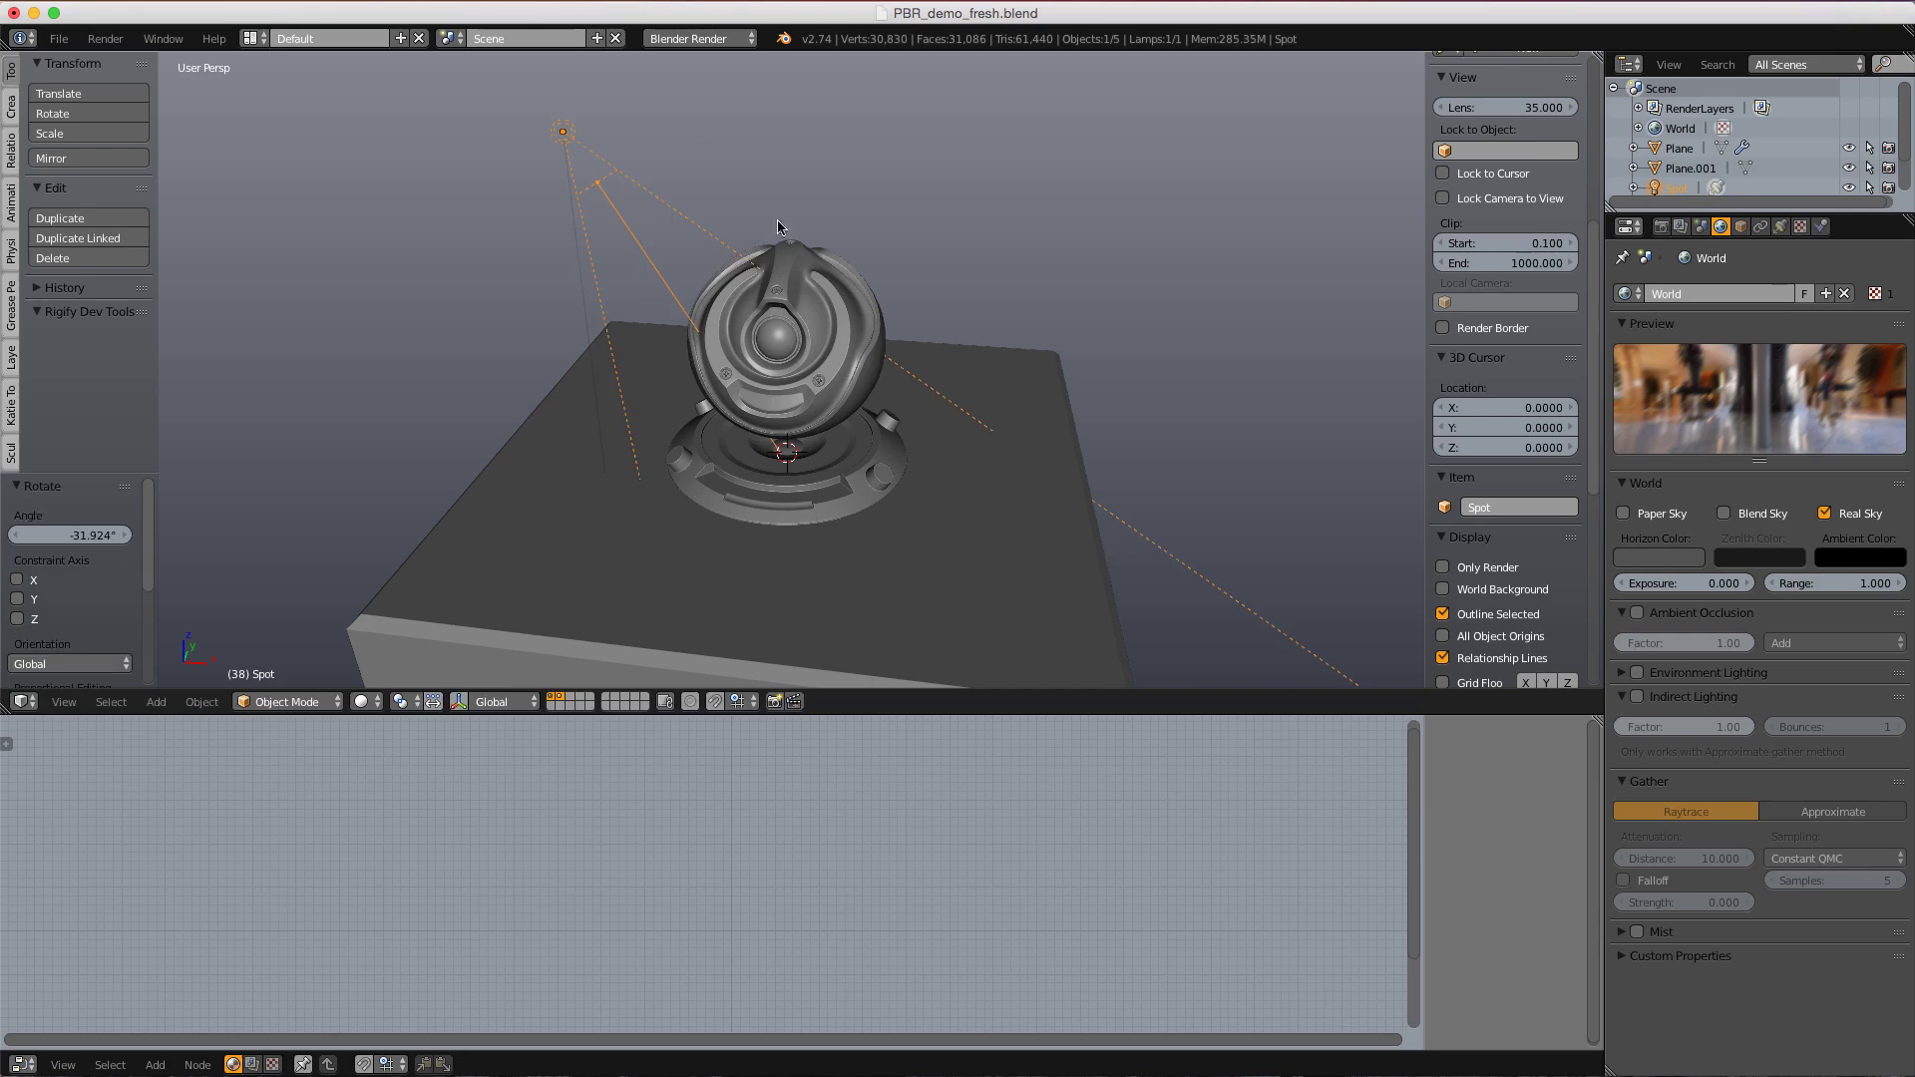
- Set the 3D view's shading material mode to GLSL
{"action": "middle_click_drag", "start_coordinate": [844, 309], "coordinate": [848, 278]}
{"action": "scroll", "coordinate": [846, 297], "scroll_direction": "down", "scroll_amount": 1}
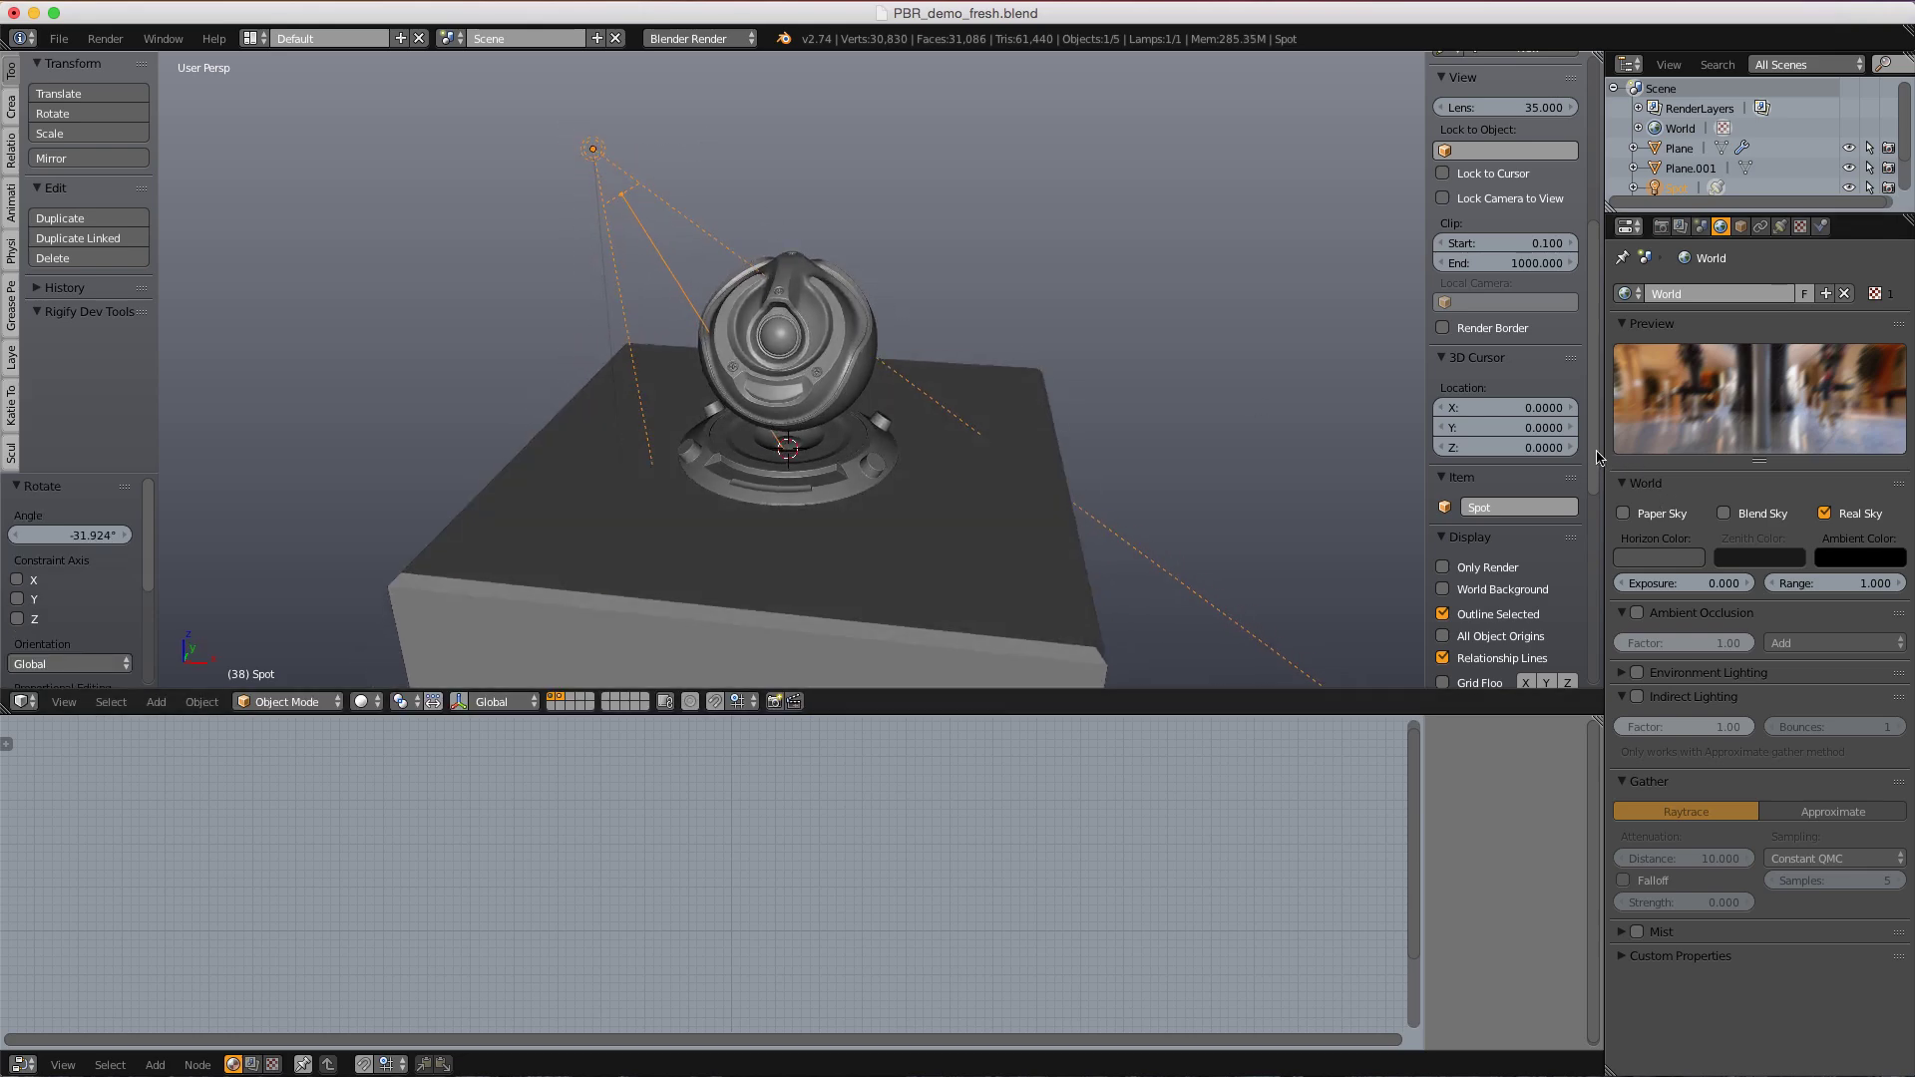
{"action": "scroll", "coordinate": [1516, 439], "scroll_direction": "down", "scroll_amount": 5}
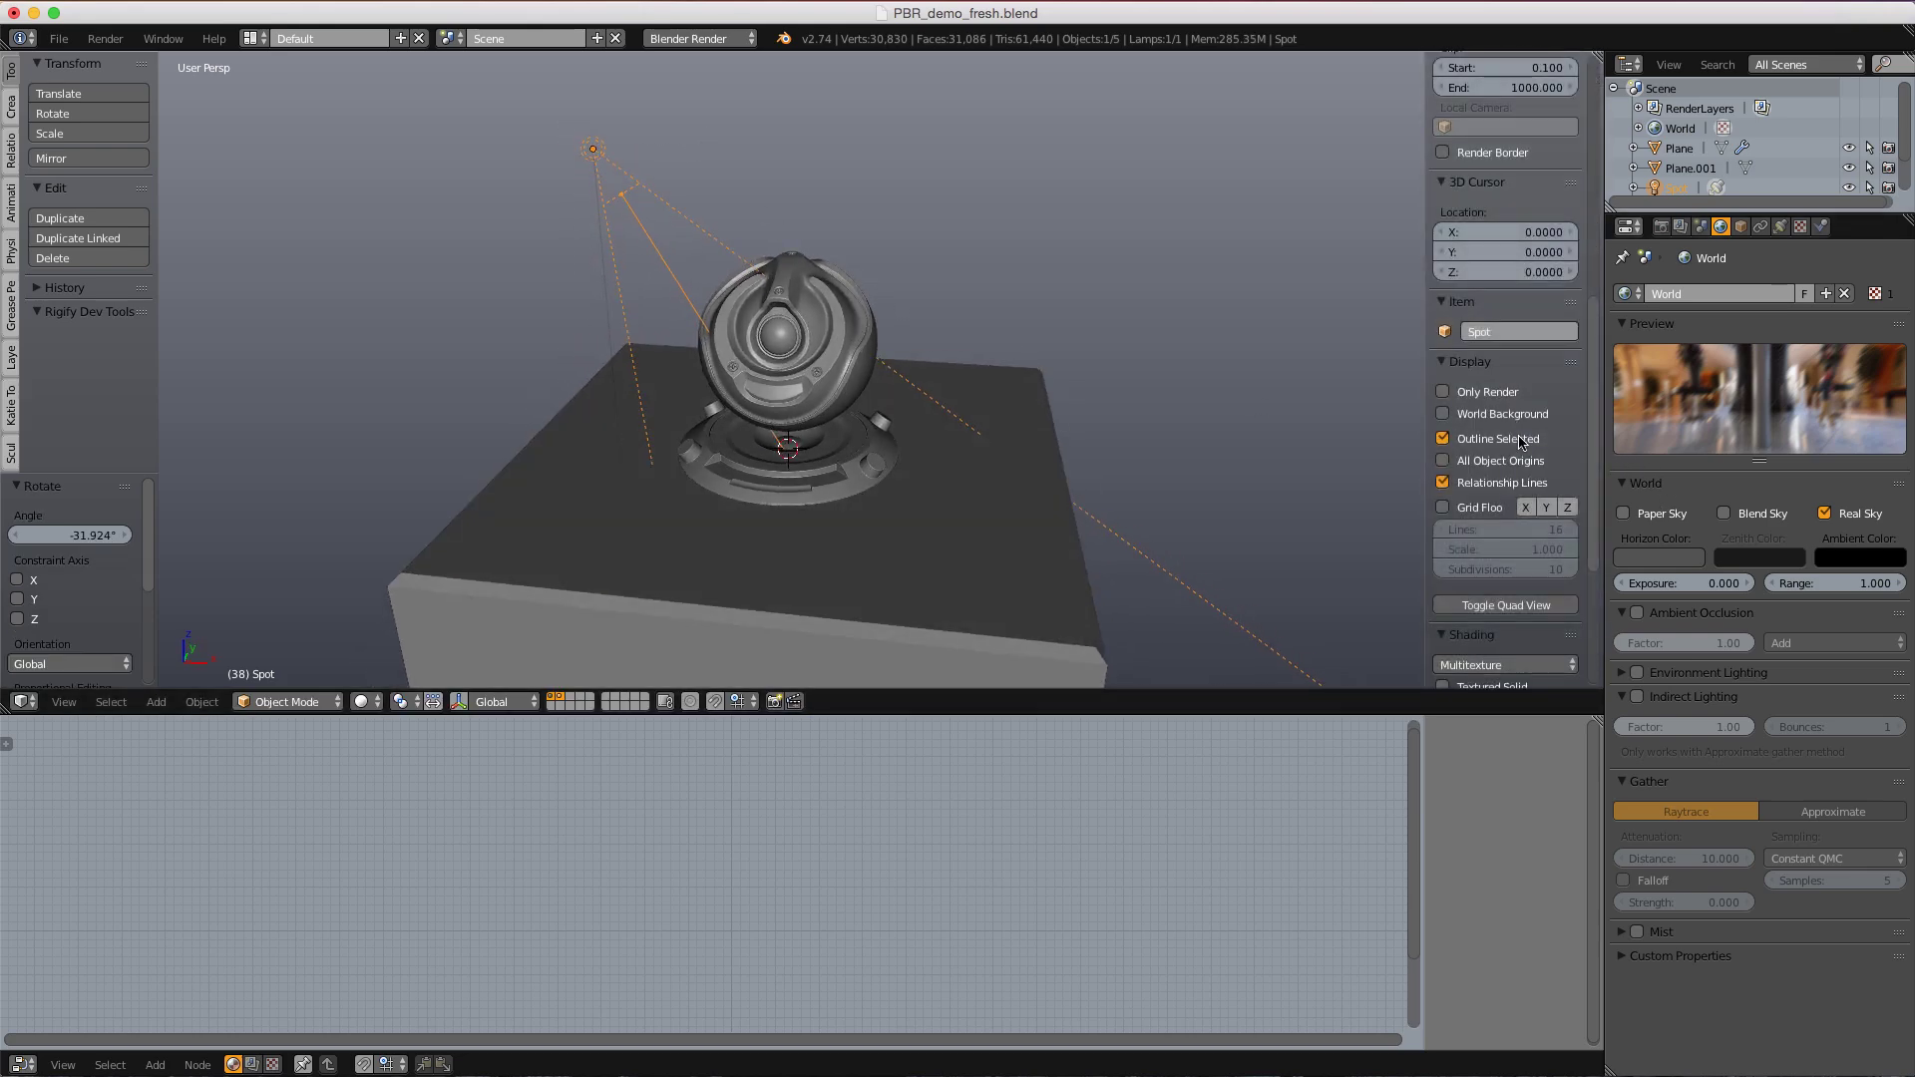
{"action": "scroll", "coordinate": [1496, 419], "scroll_direction": "down", "scroll_amount": 6}
{"action": "left_click", "coordinate": [1449, 376]}
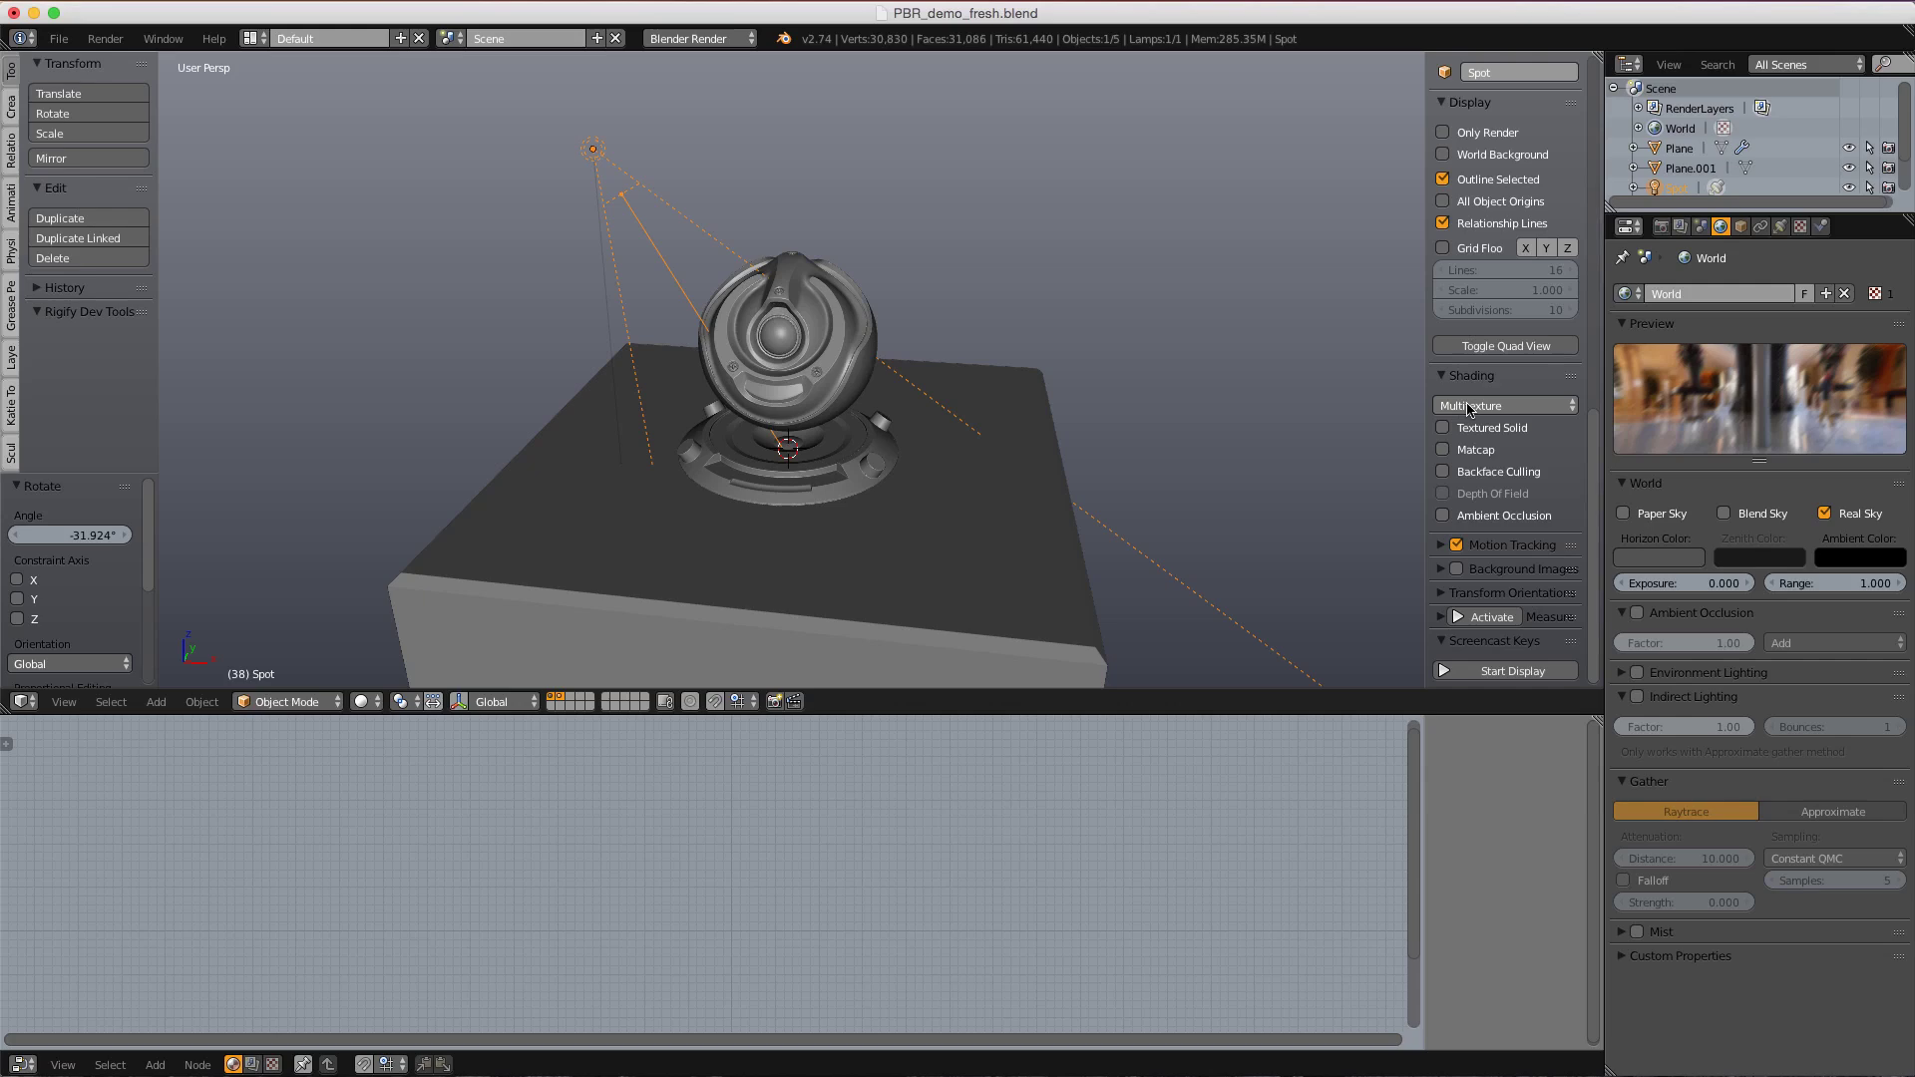
{"action": "left_click", "coordinate": [1470, 406]}
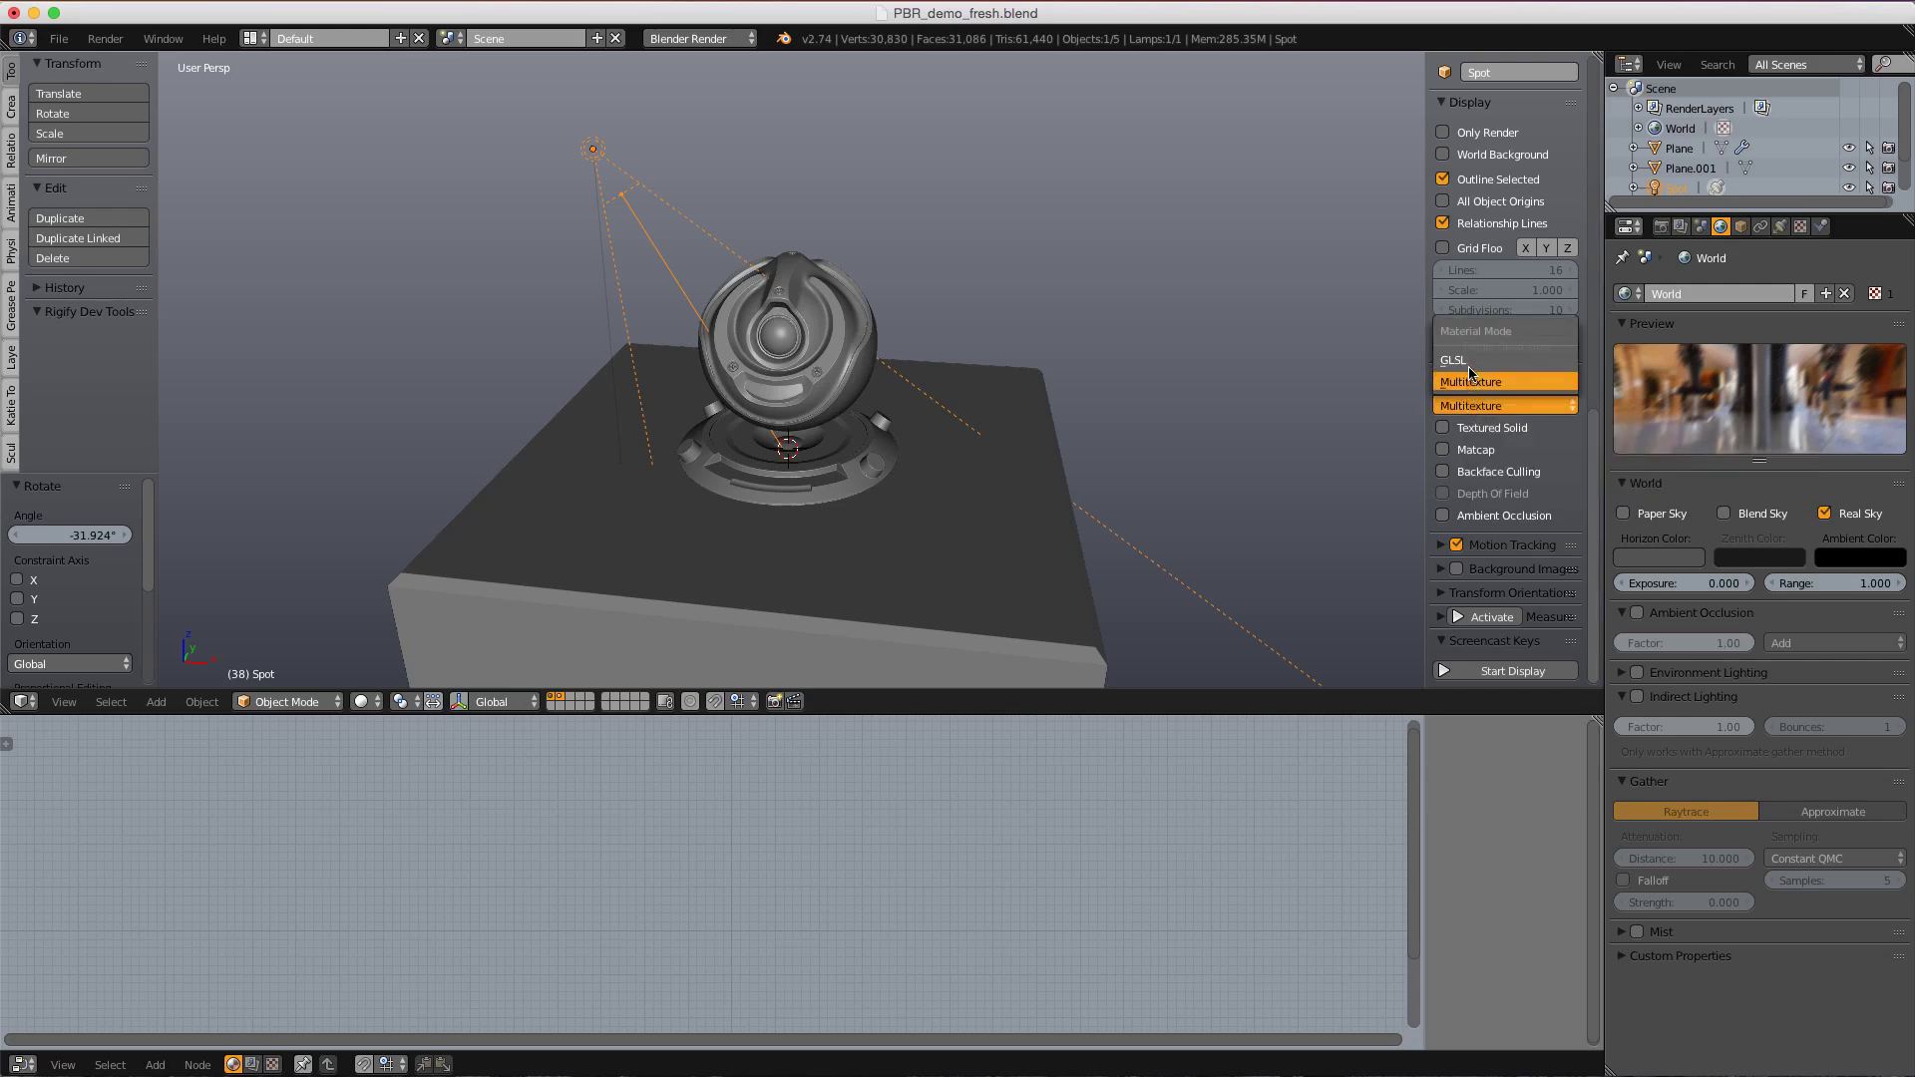
{"action": "left_click", "coordinate": [1473, 361]}
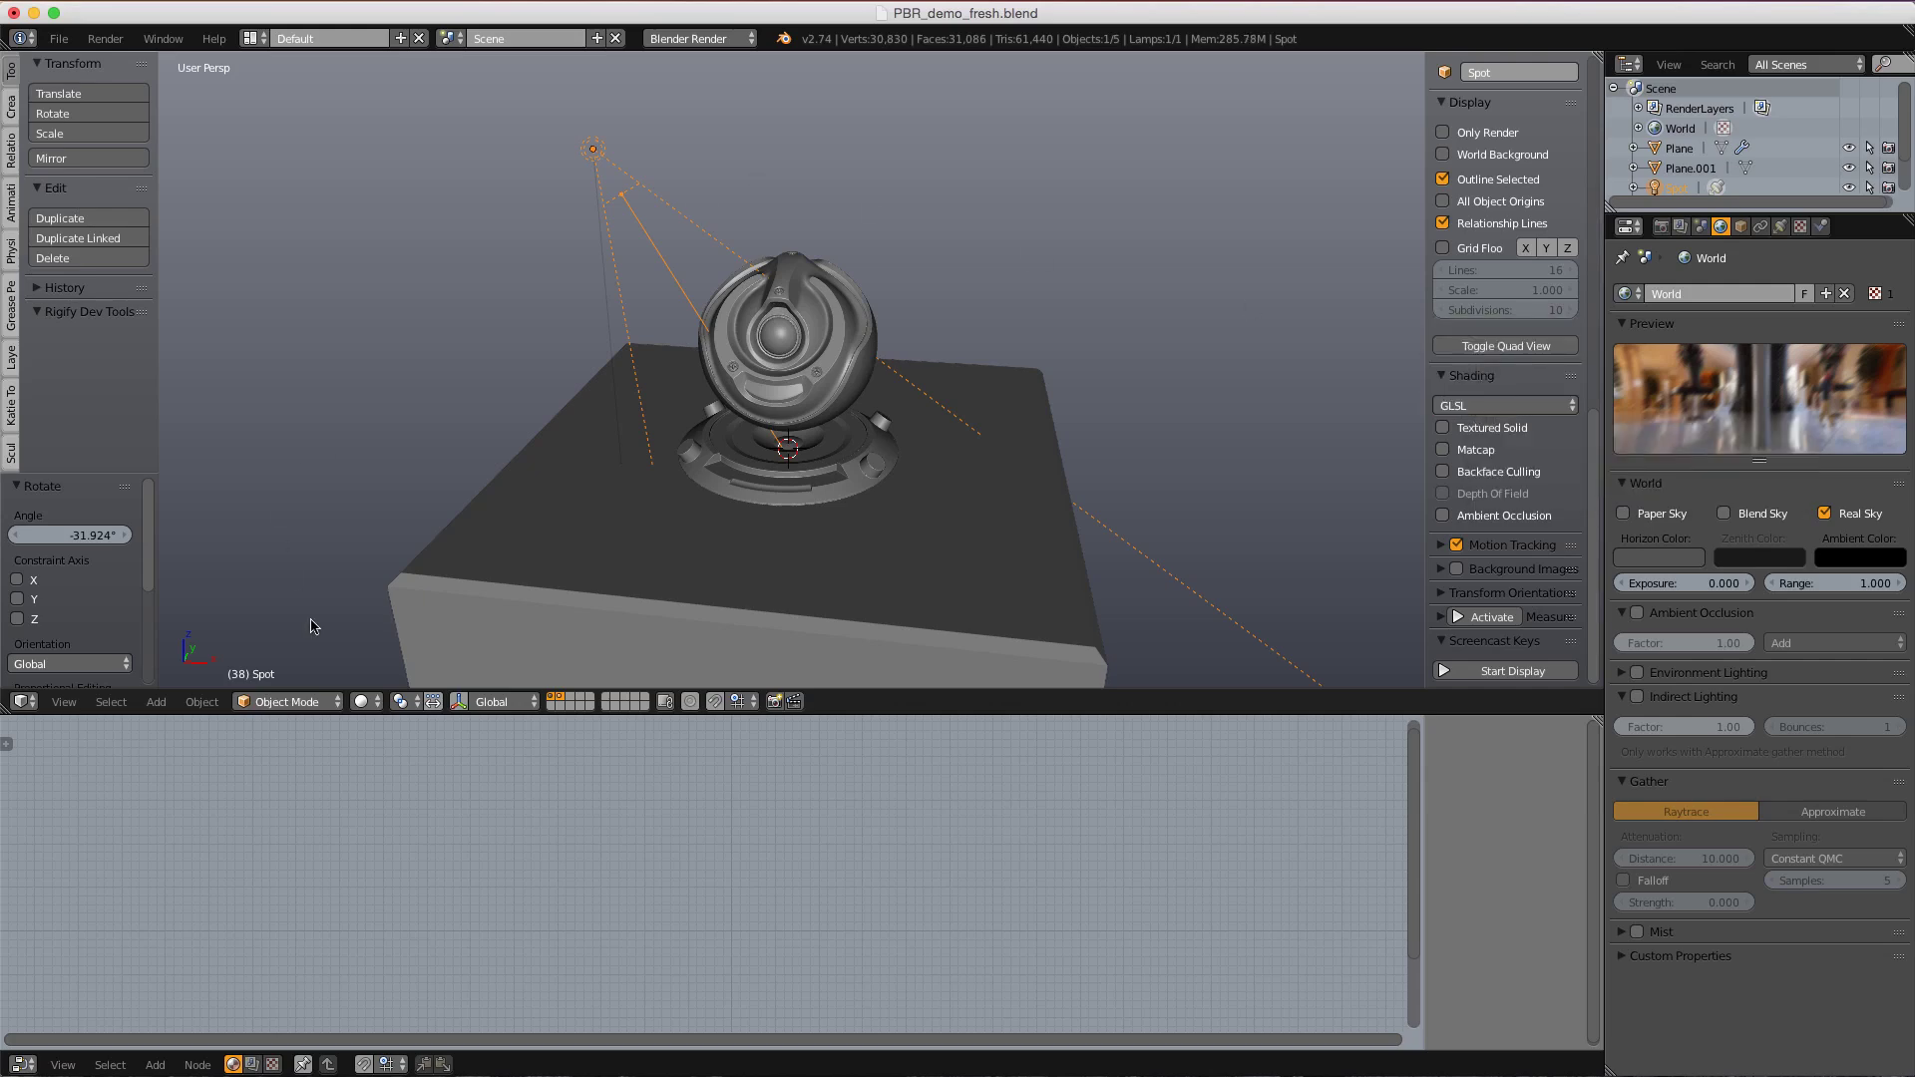
- Switch the 3D viewport shading to Material and view the lit orb from the side
{"action": "left_click", "coordinate": [366, 708]}
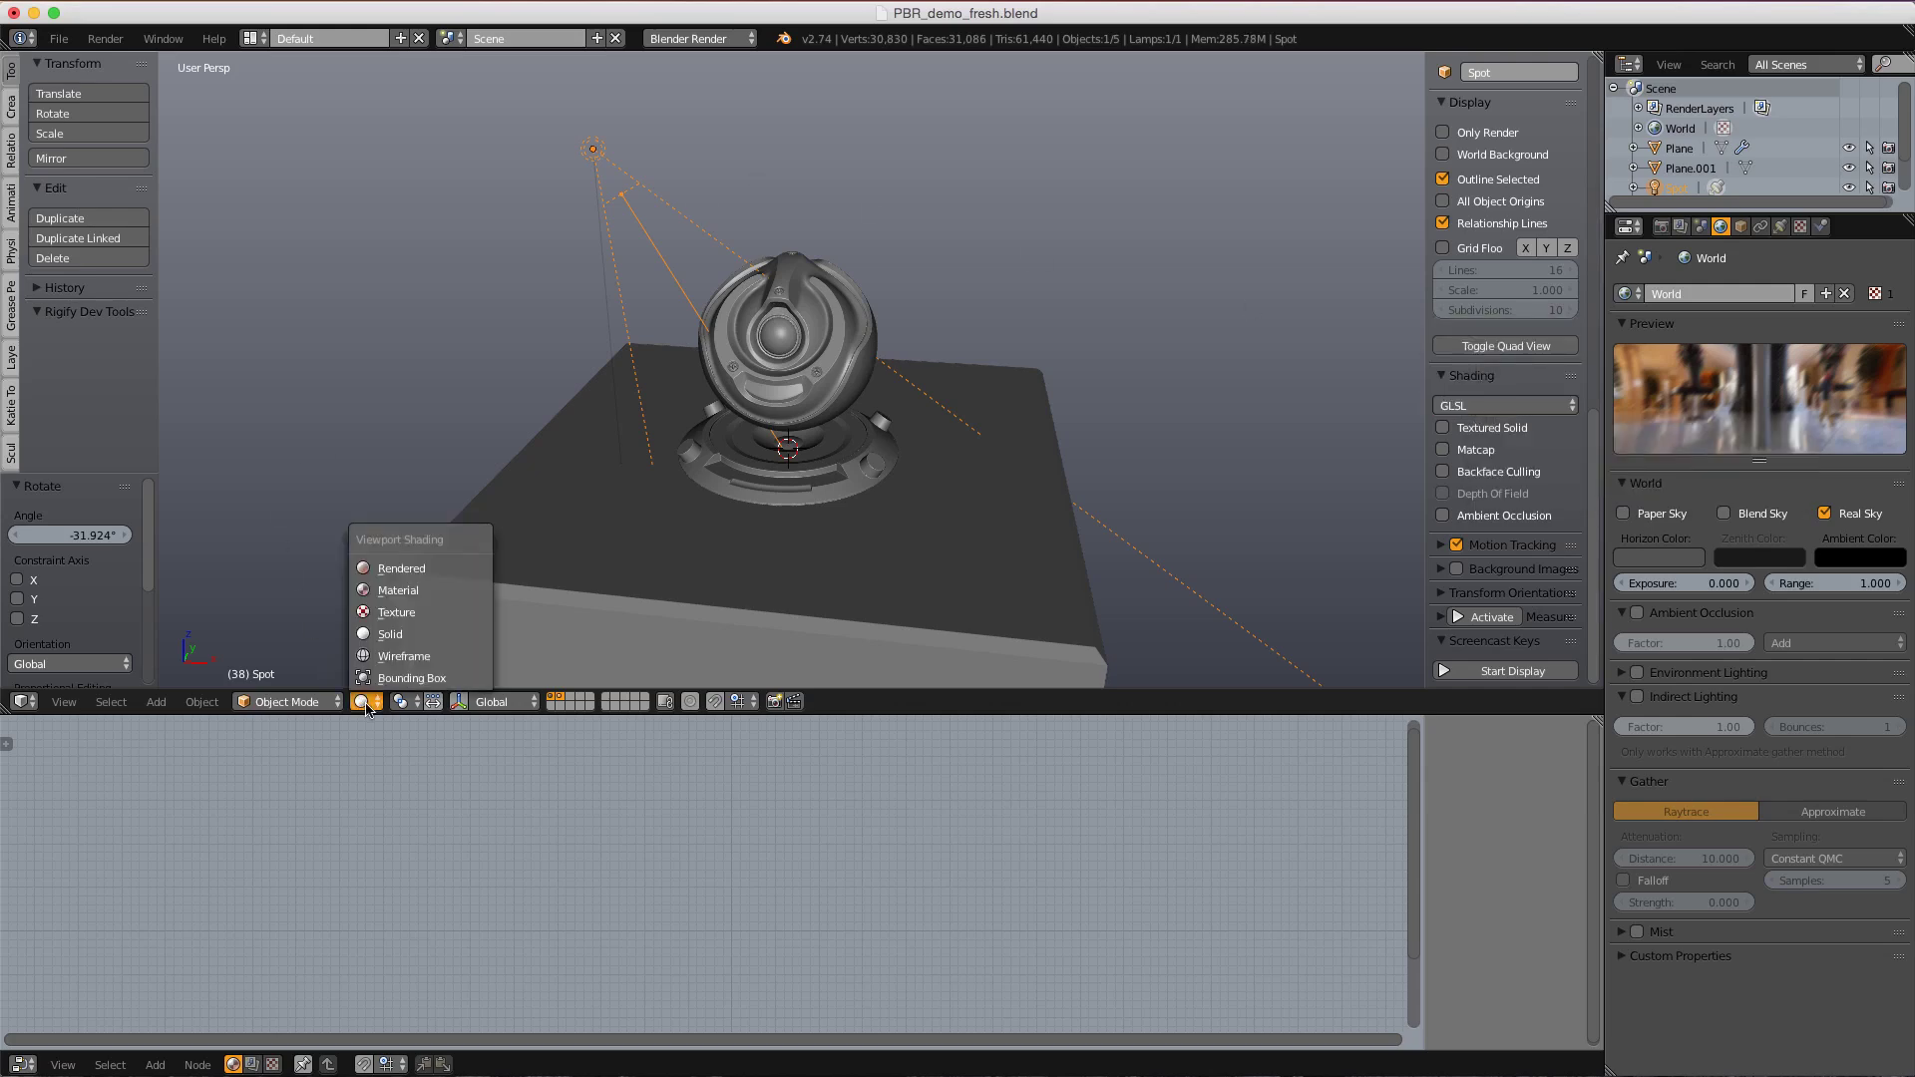
{"action": "left_click", "coordinate": [396, 591]}
{"action": "middle_click_drag", "start_coordinate": [791, 299], "coordinate": [706, 269]}
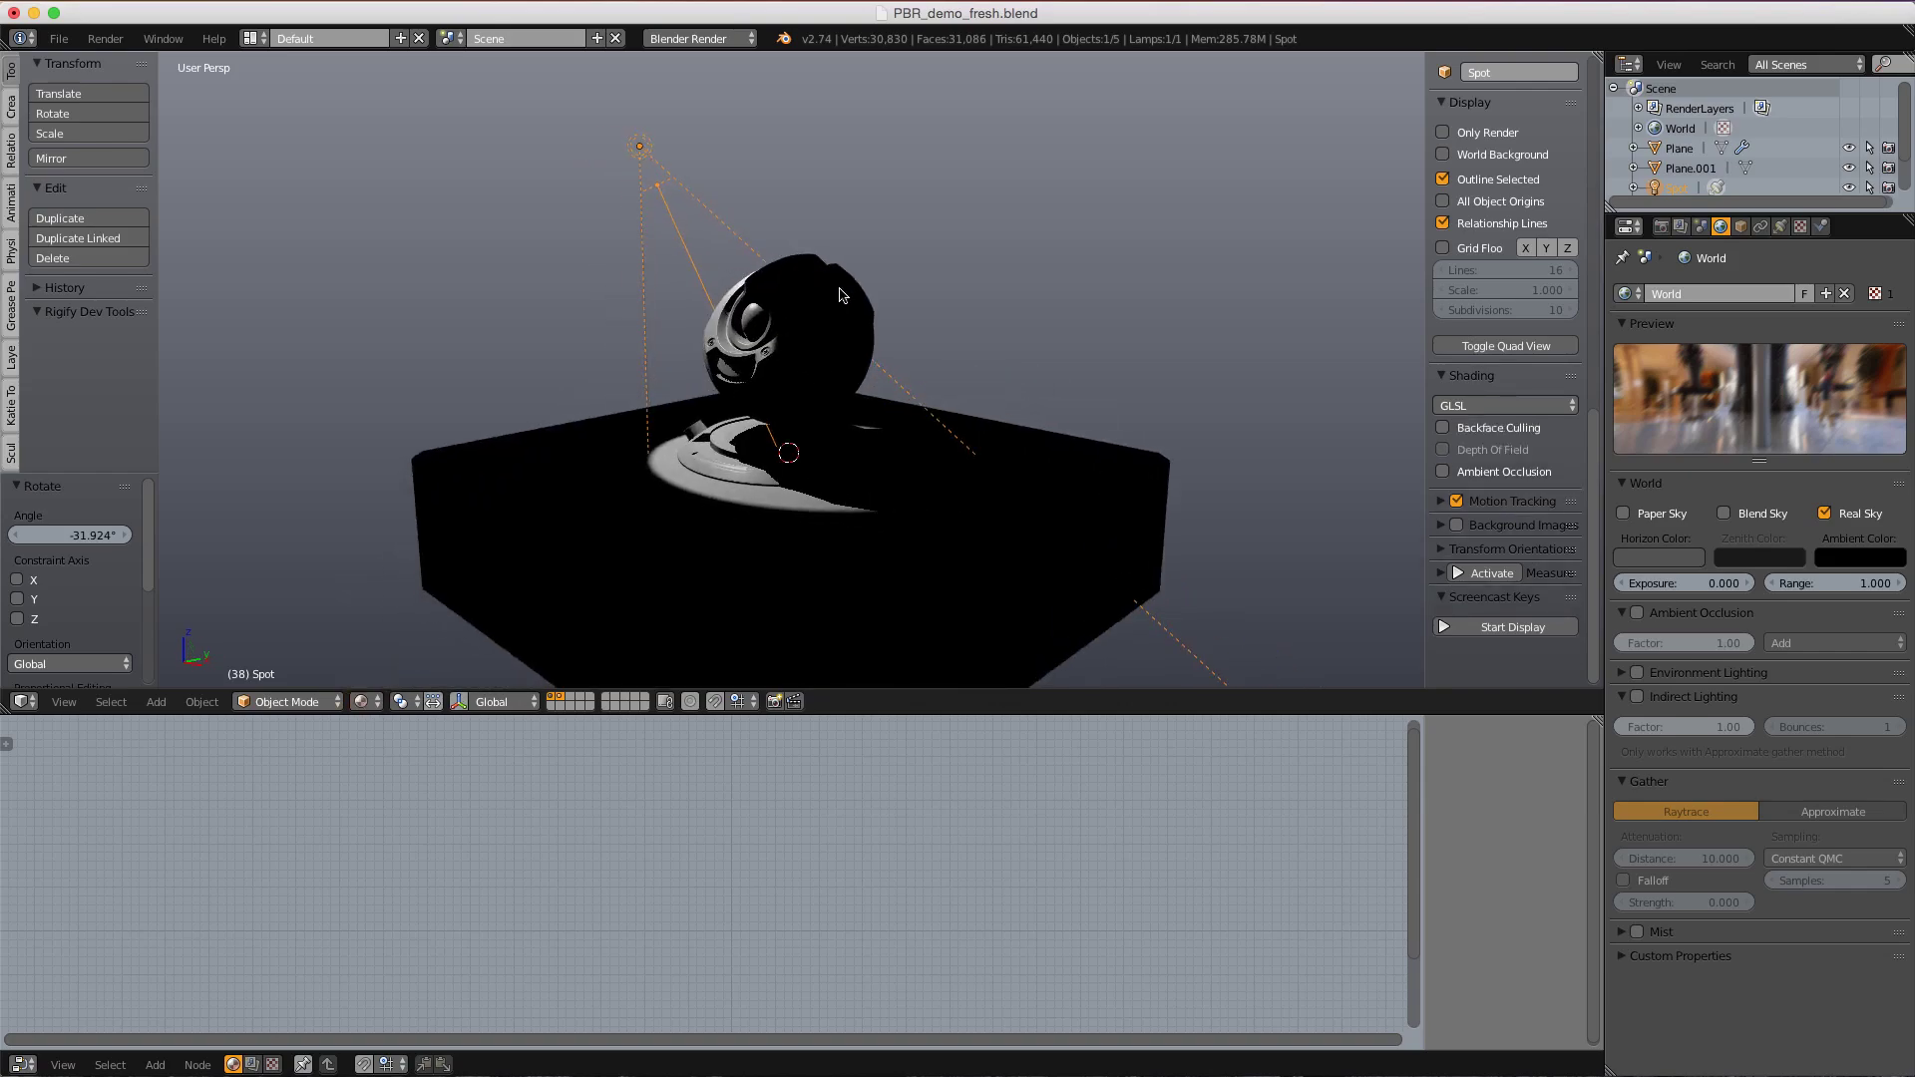
- Raise the spot lamp by about X -0.42, Y 0.00, Z 1.61 and rotate it about 19° around the Z axis
{"action": "key", "text": "g"}
{"action": "left_click", "coordinate": [812, 146]}
{"action": "middle_click_drag", "start_coordinate": [812, 145], "coordinate": [927, 331]}
{"action": "key", "text": "r"}
{"action": "key", "text": "z"}
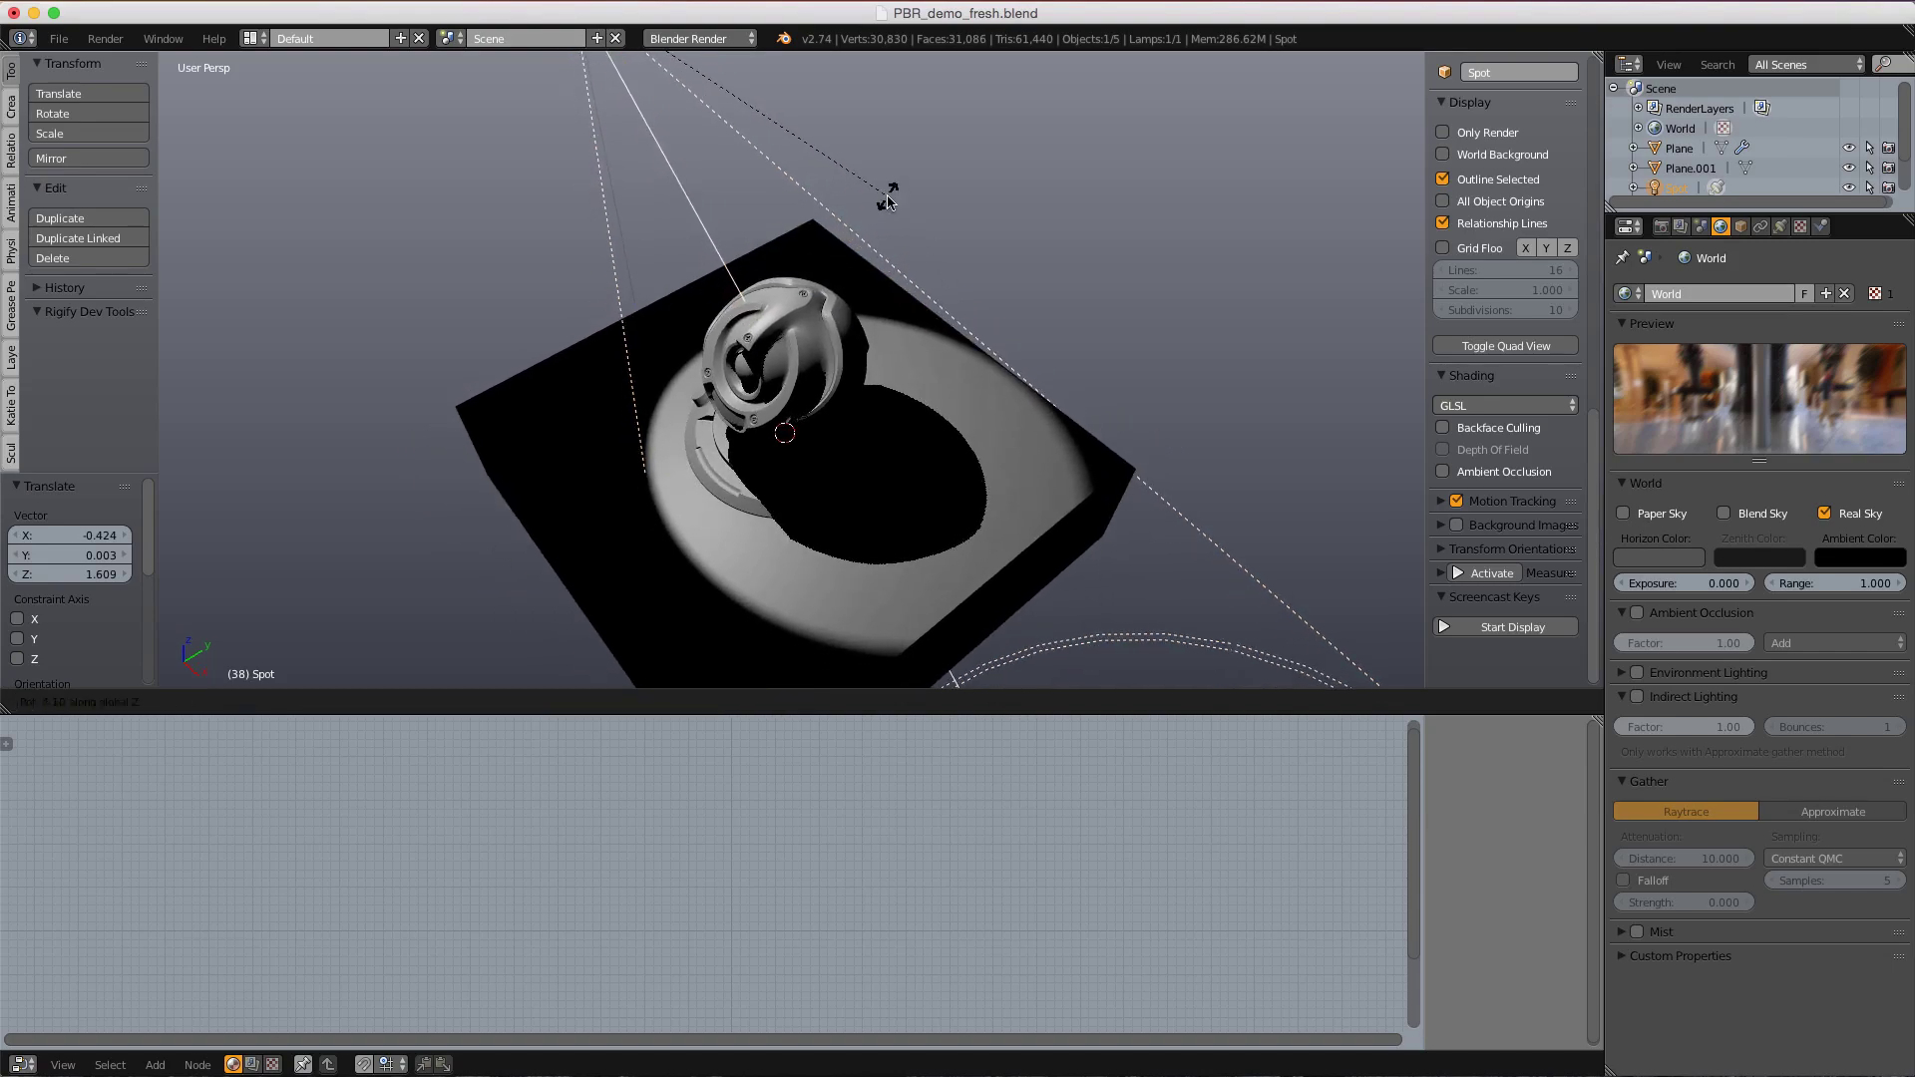
{"action": "left_click", "coordinate": [963, 127]}
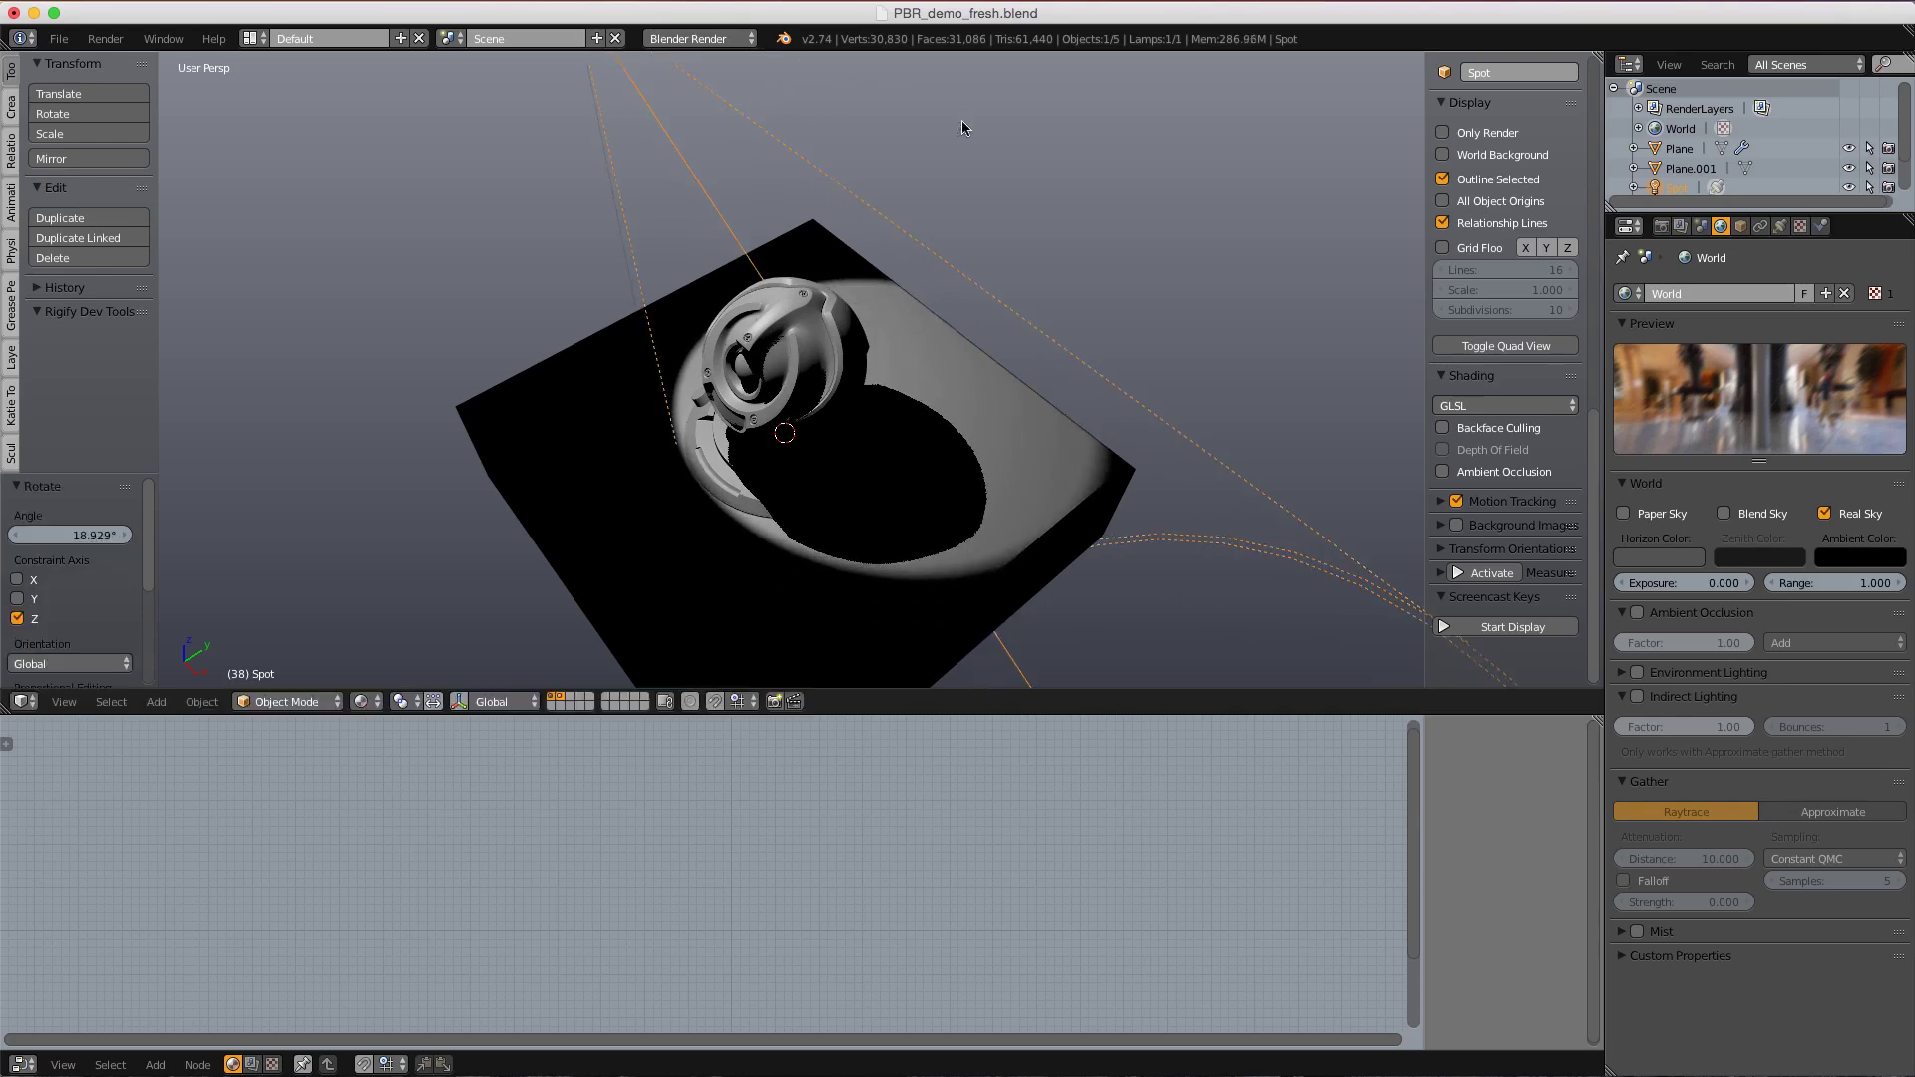
- Shift the spot lamp horizontally, then nudge it by about X -0.16, Y -0.23, Z 0.06 to centre its light on the orb
{"action": "key", "text": "g"}
{"action": "key", "text": "shift+z"}
{"action": "left_click", "coordinate": [886, 205]}
{"action": "middle_click_drag", "start_coordinate": [952, 391], "coordinate": [953, 221]}
{"action": "key", "text": "g"}
{"action": "left_click", "coordinate": [901, 296]}
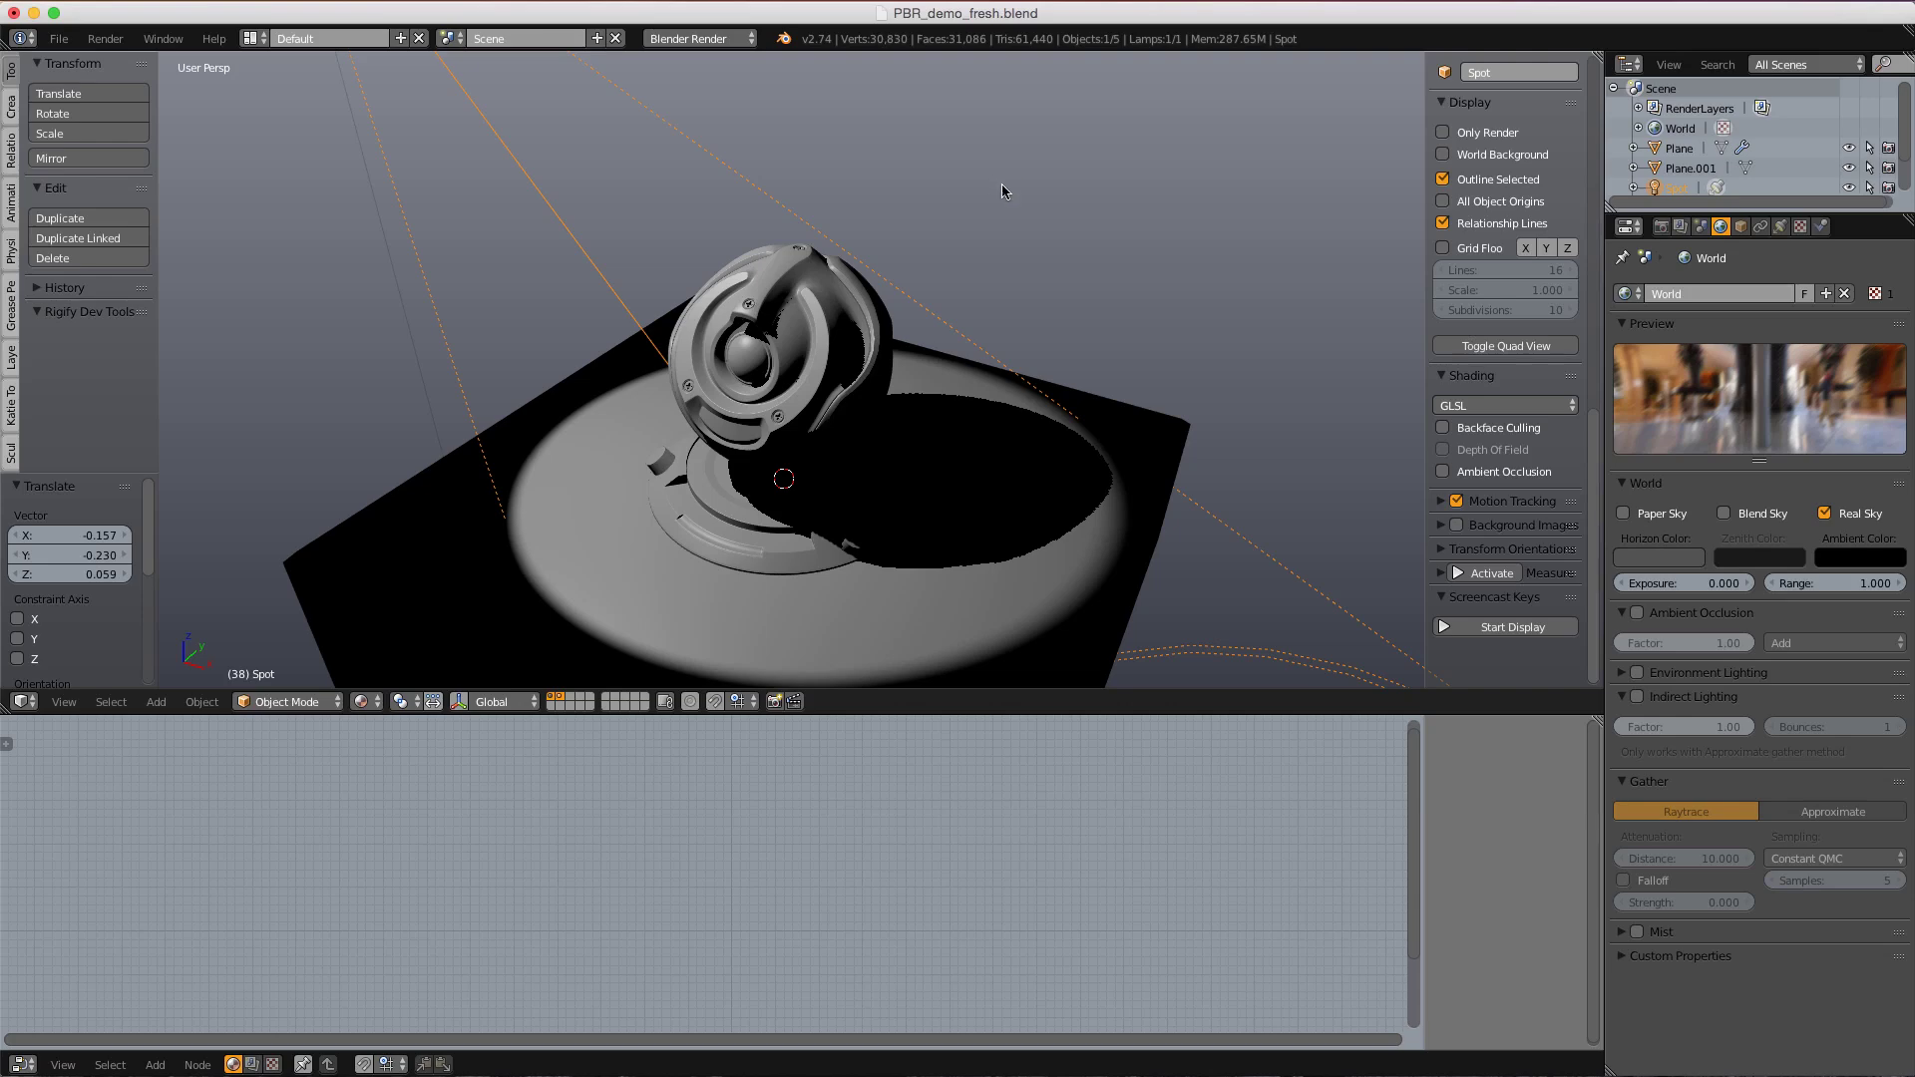
- Add a point lamp and place it above the floor behind the orb, with a final move of about X -0.29, Y 0.18, Z 0.29
{"action": "key", "text": "shift+a"}
{"action": "mouse_move", "coordinate": [956, 317]}
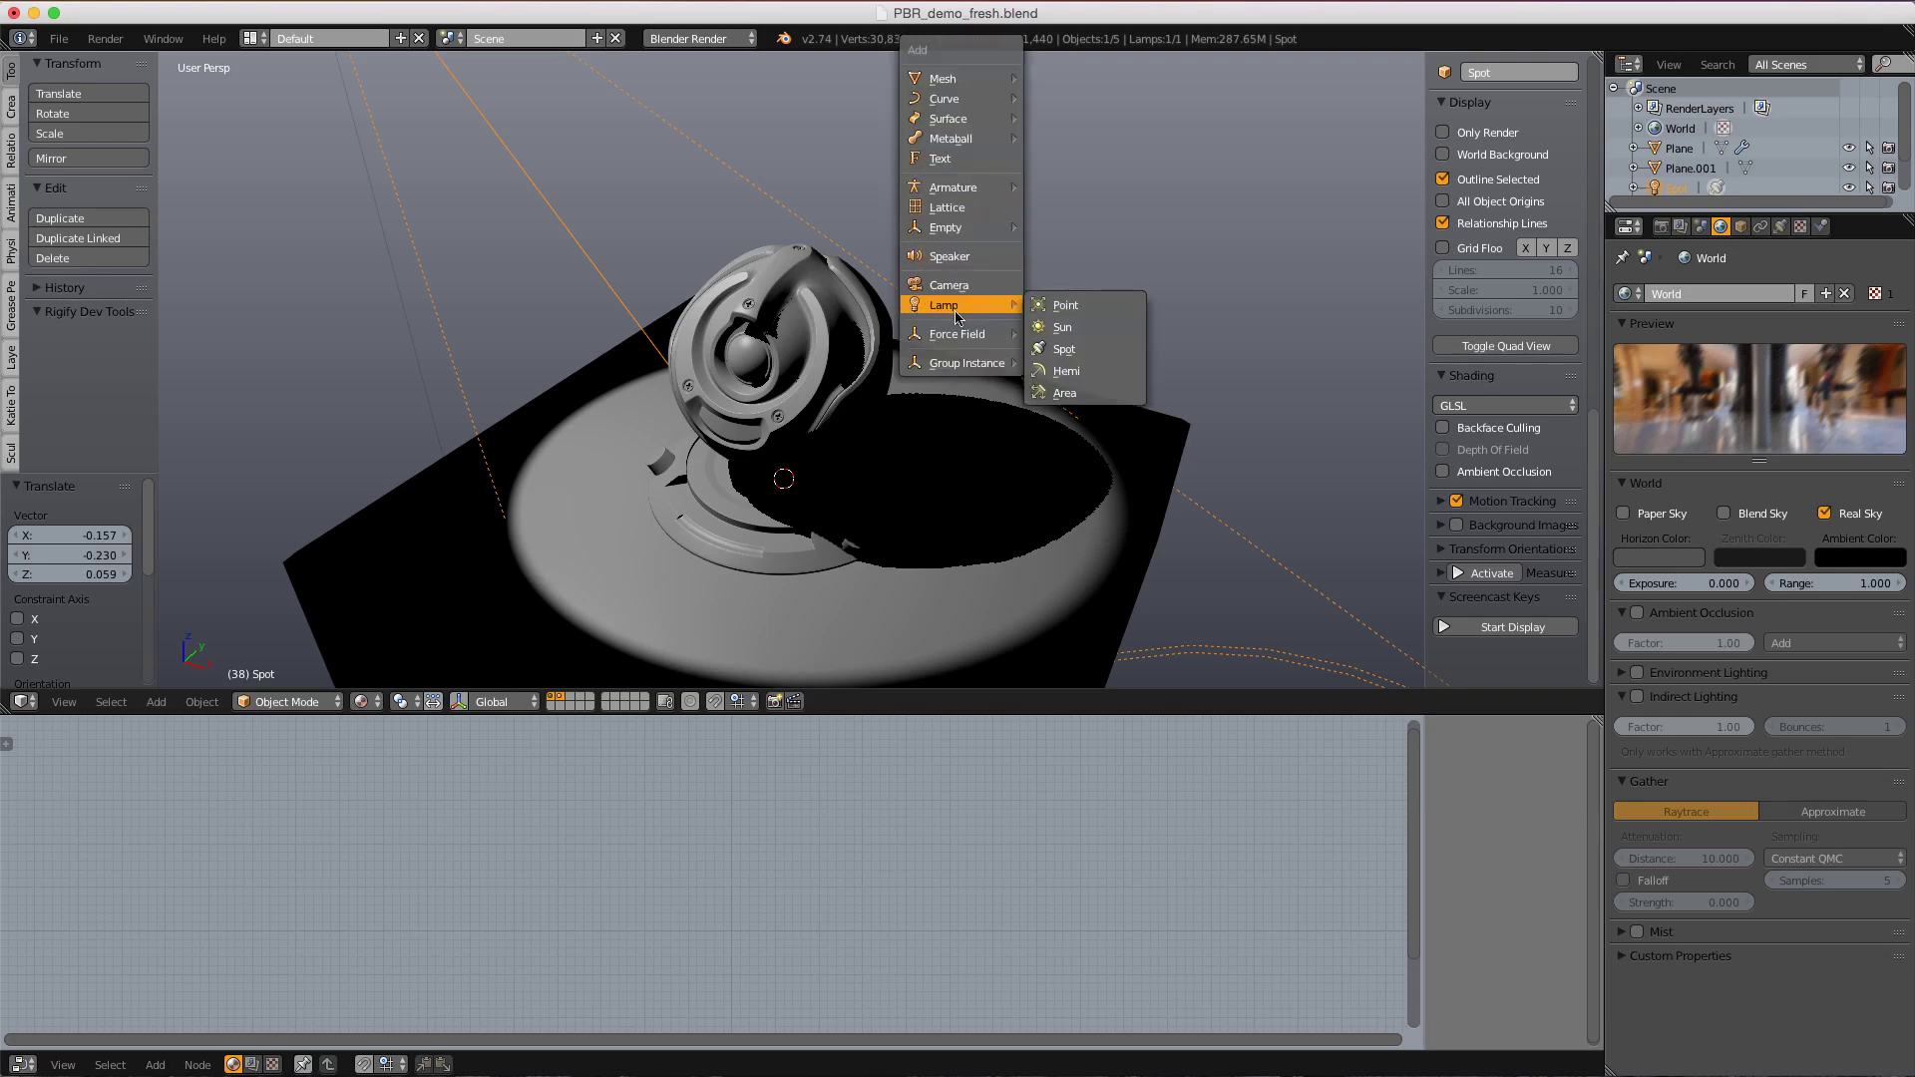
{"action": "left_click", "coordinate": [1065, 305]}
{"action": "middle_click_drag", "start_coordinate": [1063, 254], "coordinate": [916, 229]}
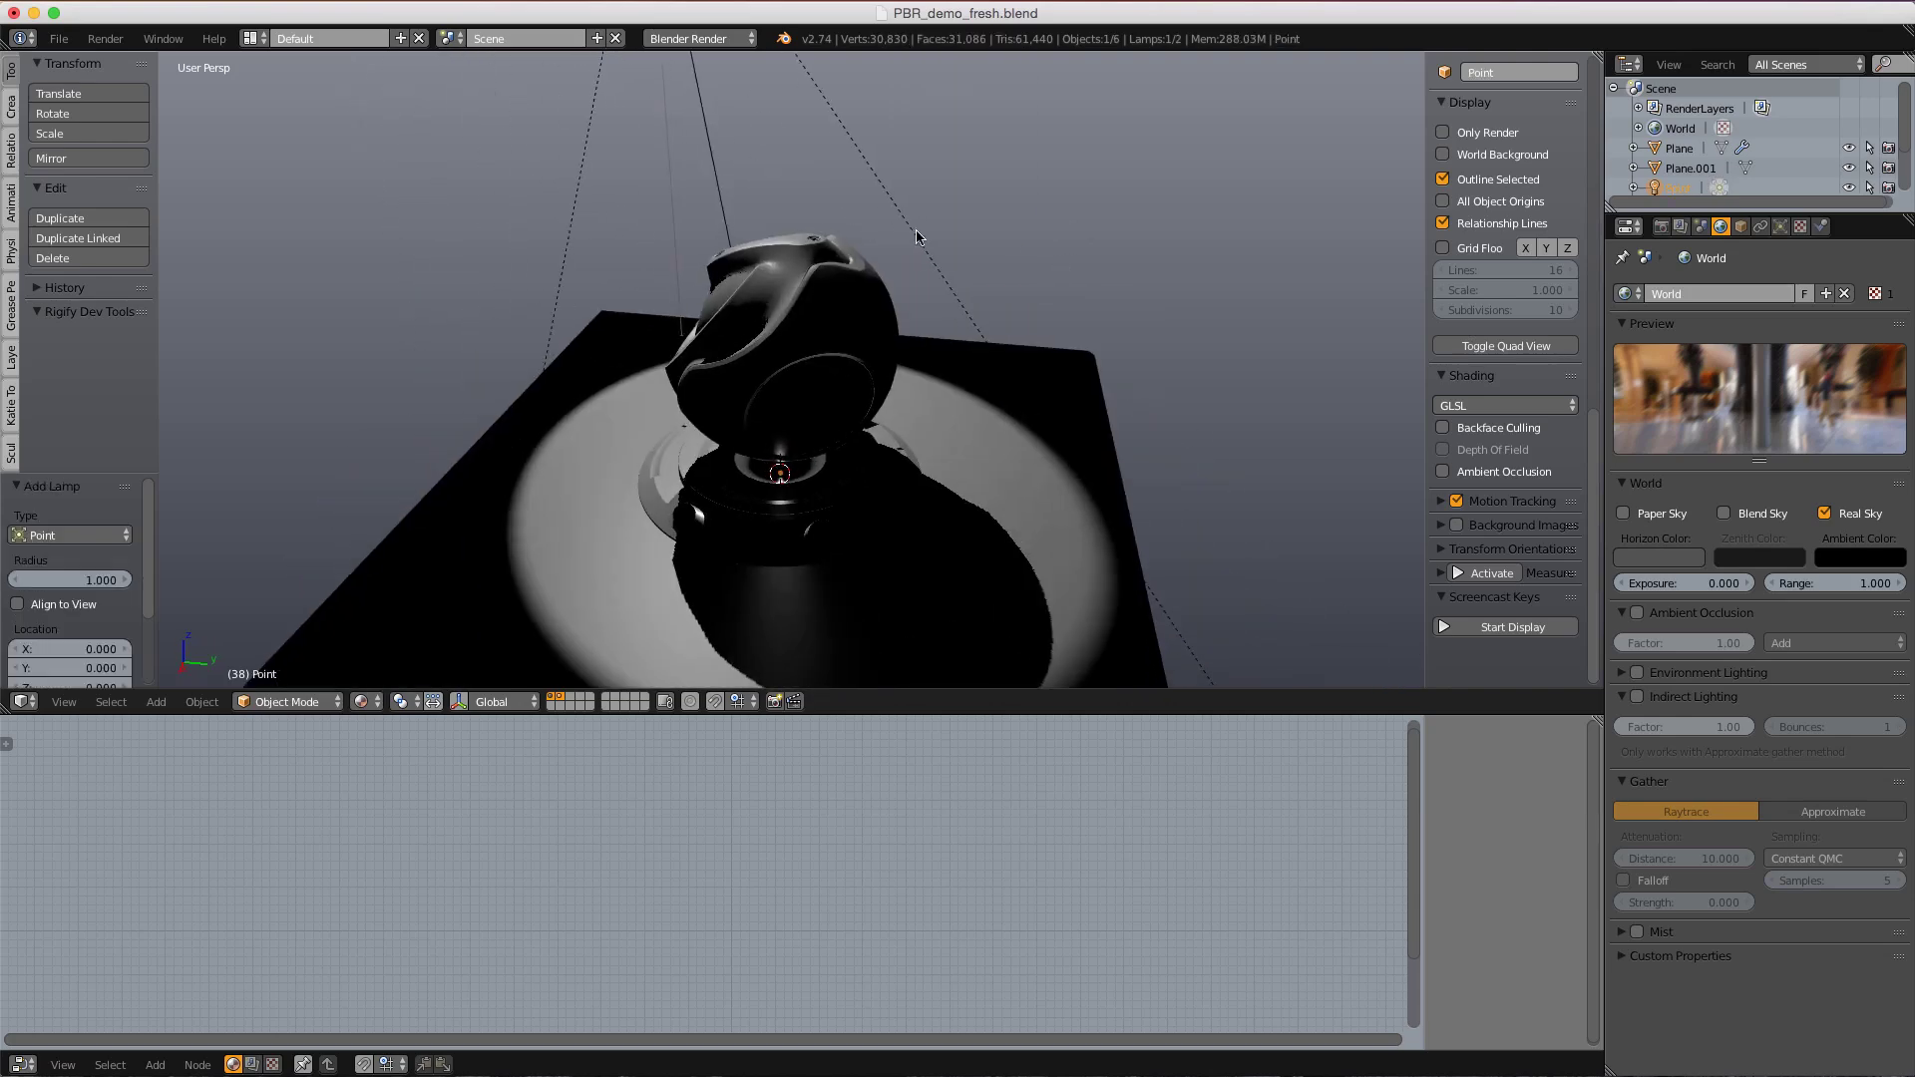
{"action": "key", "text": "g"}
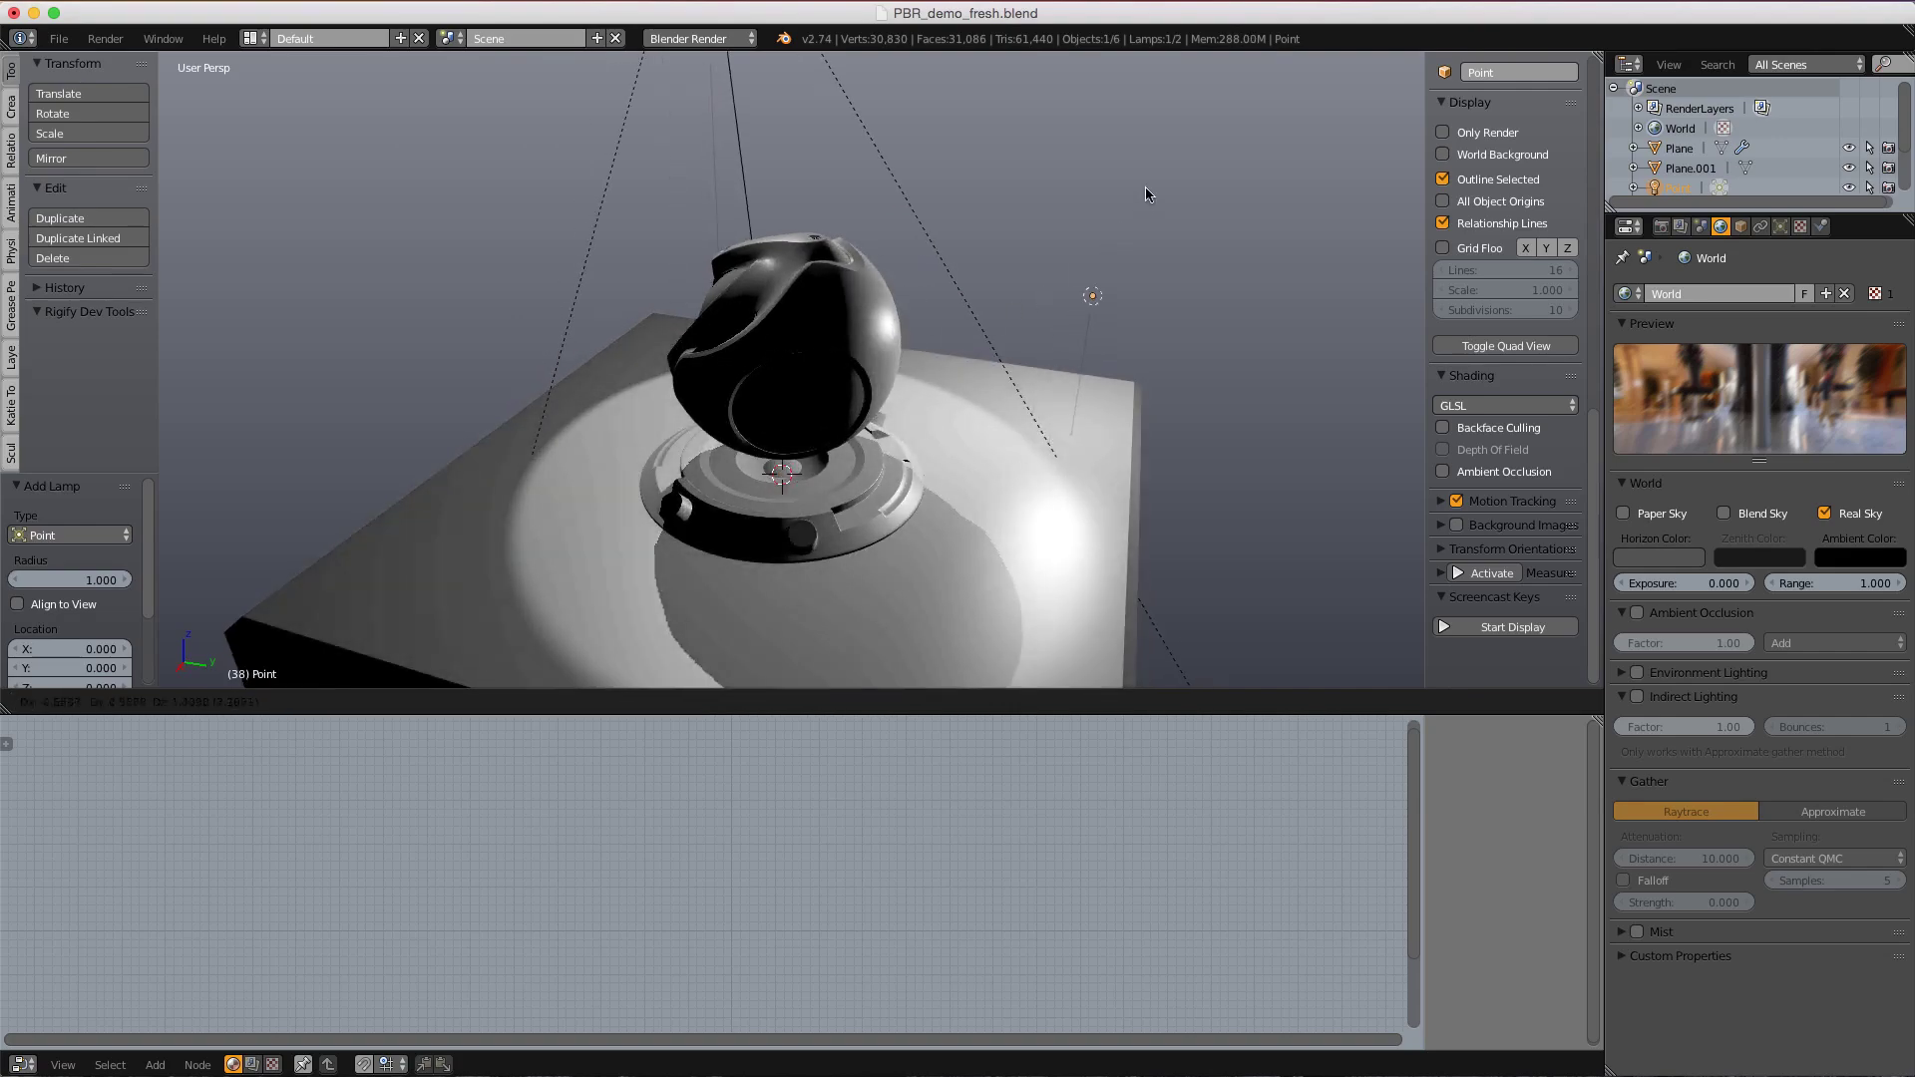
{"action": "left_click", "coordinate": [1147, 188]}
{"action": "middle_click_drag", "start_coordinate": [1146, 210], "coordinate": [878, 200]}
{"action": "key", "text": "g"}
{"action": "left_click", "coordinate": [1167, 286]}
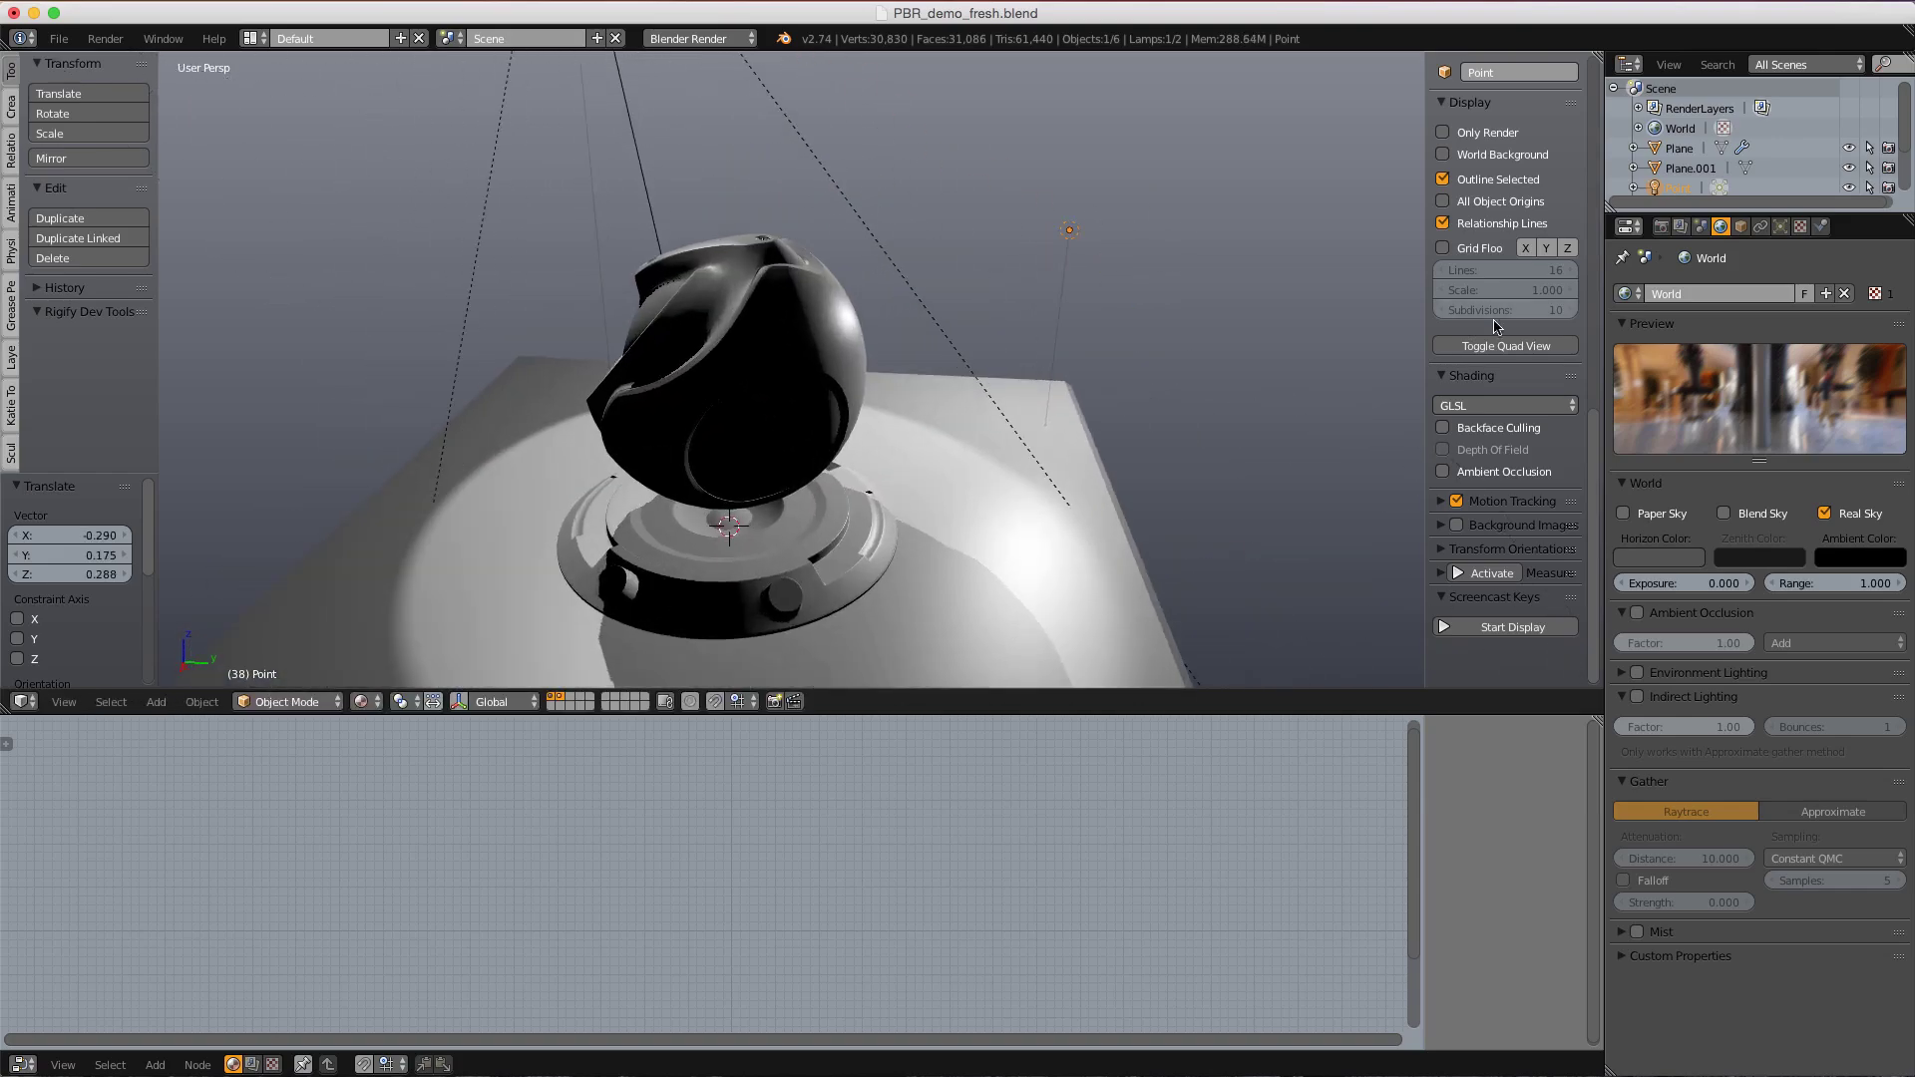
- Give the point lamp a warm reddish color of R 1.000, G 0.298, B 0.184
{"action": "left_click", "coordinate": [1782, 227]}
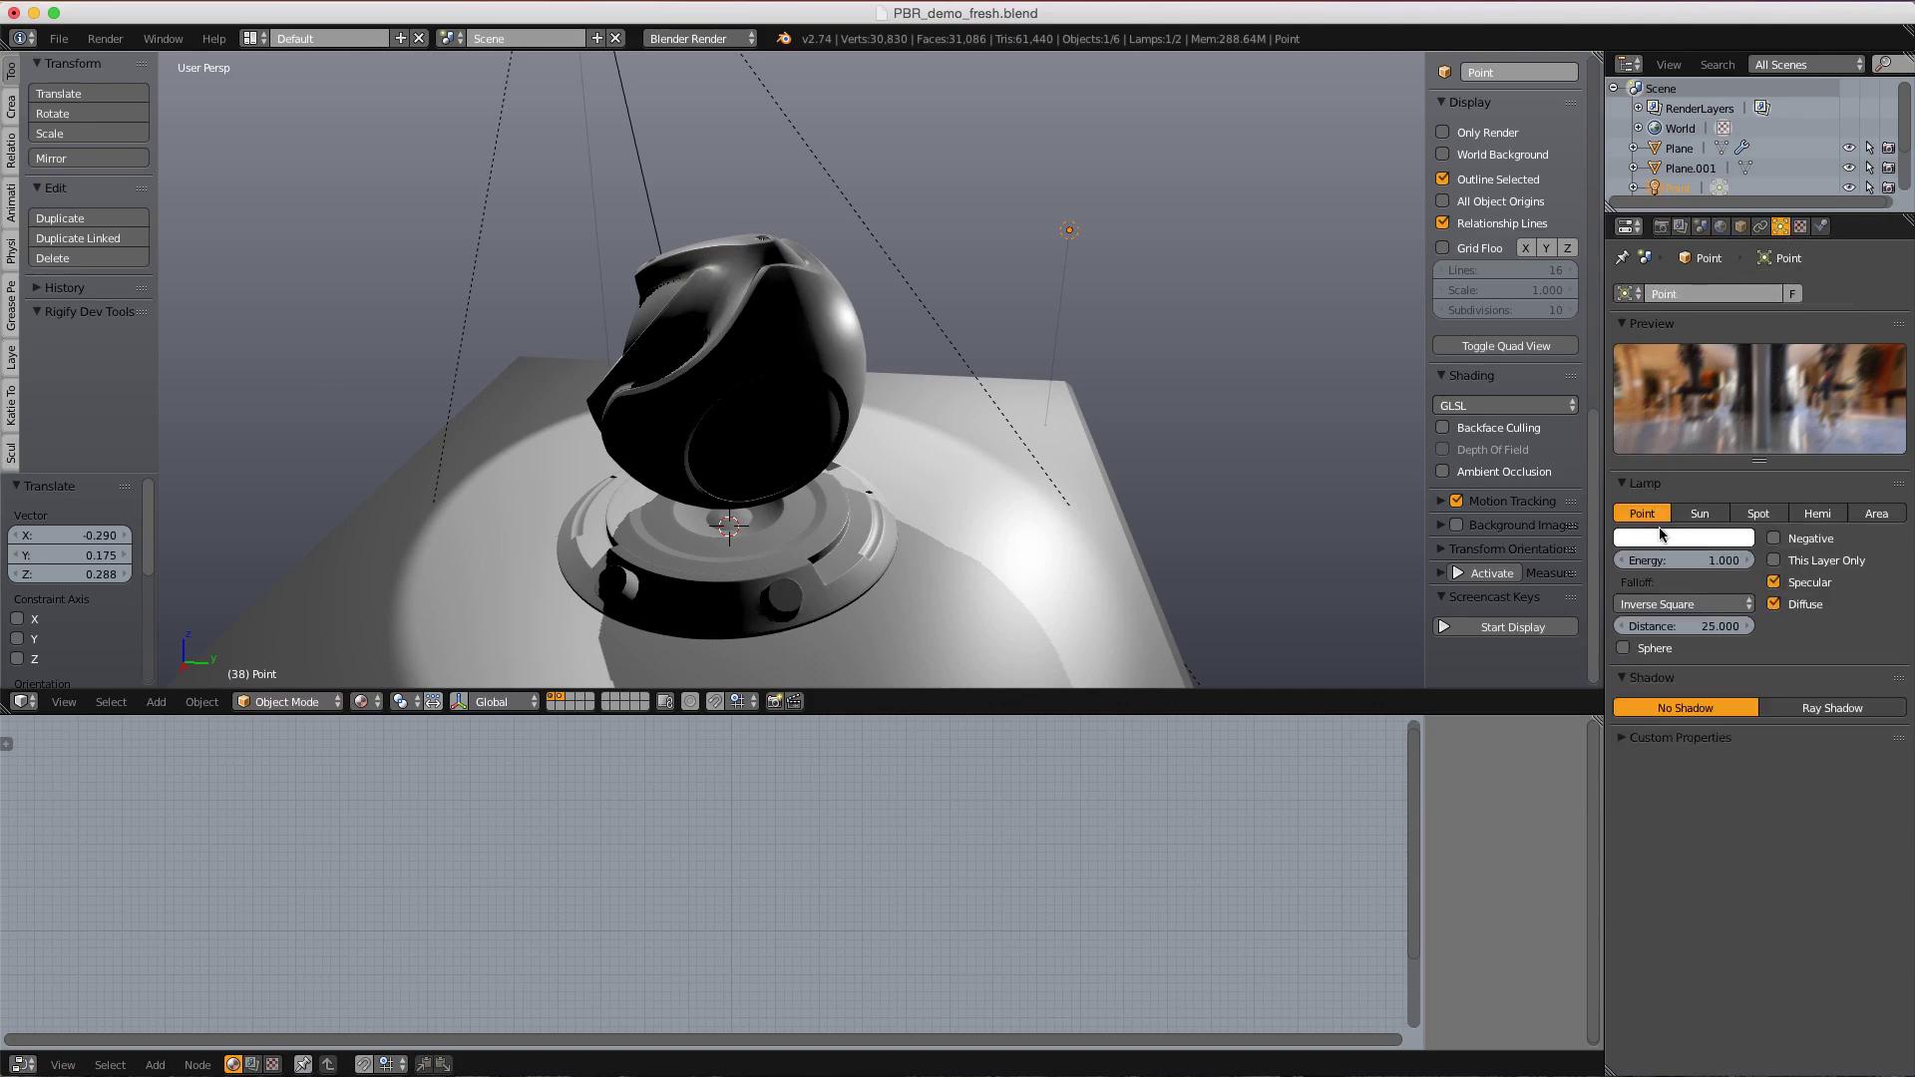
{"action": "left_click", "coordinate": [1661, 537]}
{"action": "left_click", "coordinate": [1637, 382]}
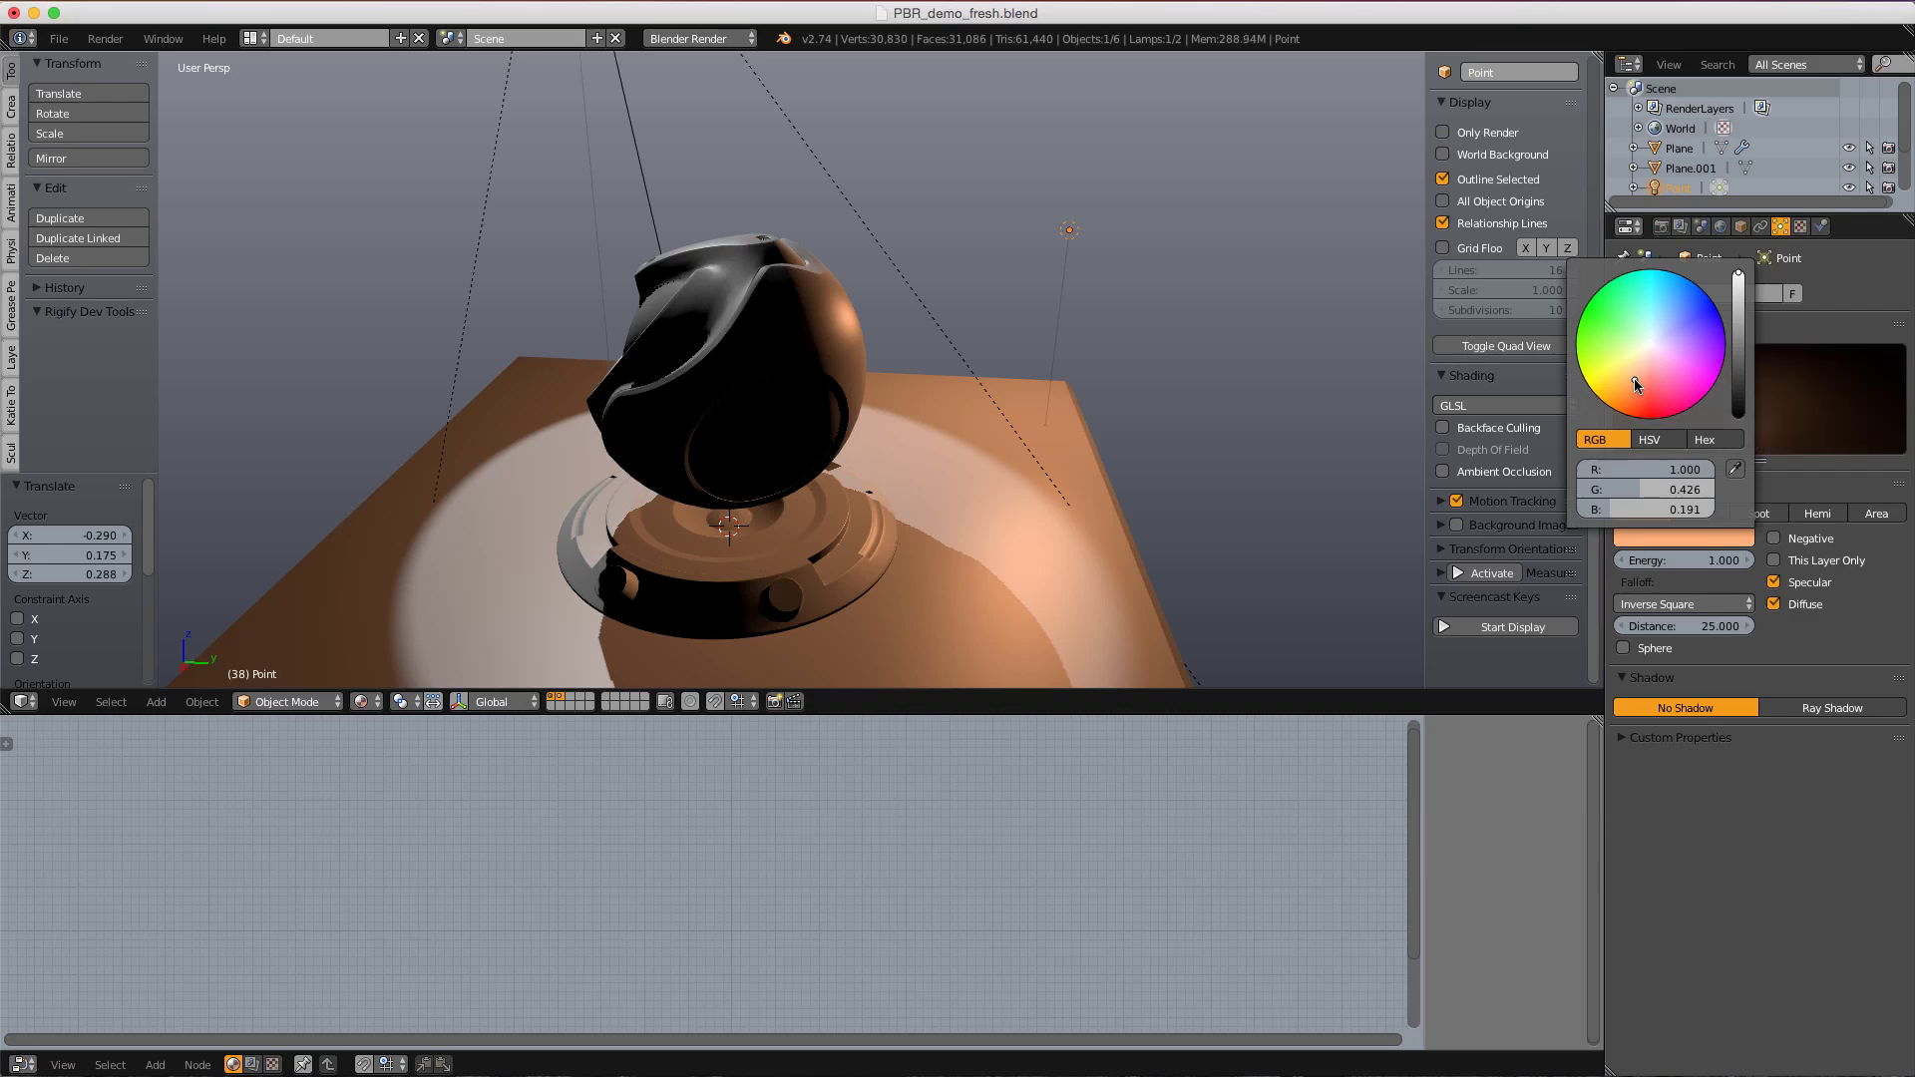
{"action": "left_click_drag", "start_coordinate": [1637, 379], "coordinate": [1642, 383]}
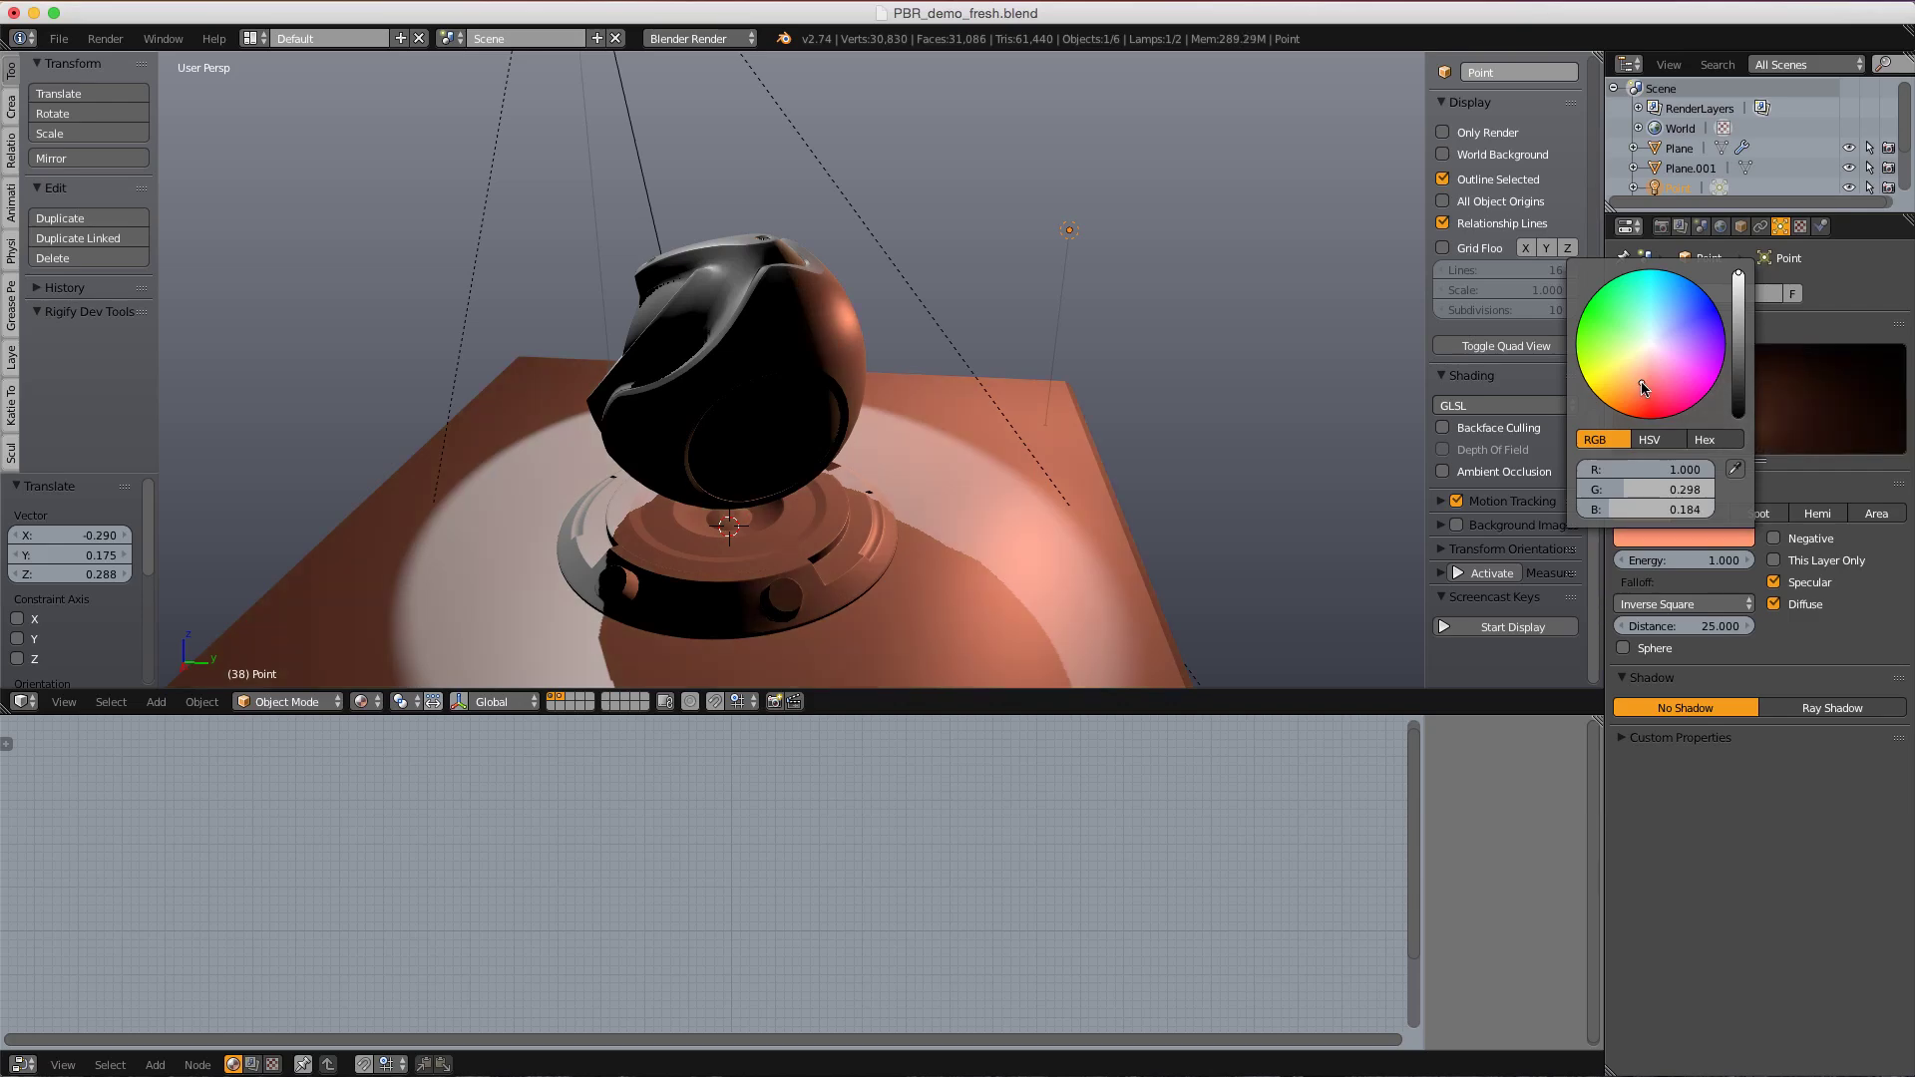
{"action": "middle_click_drag", "start_coordinate": [933, 375], "coordinate": [987, 384]}
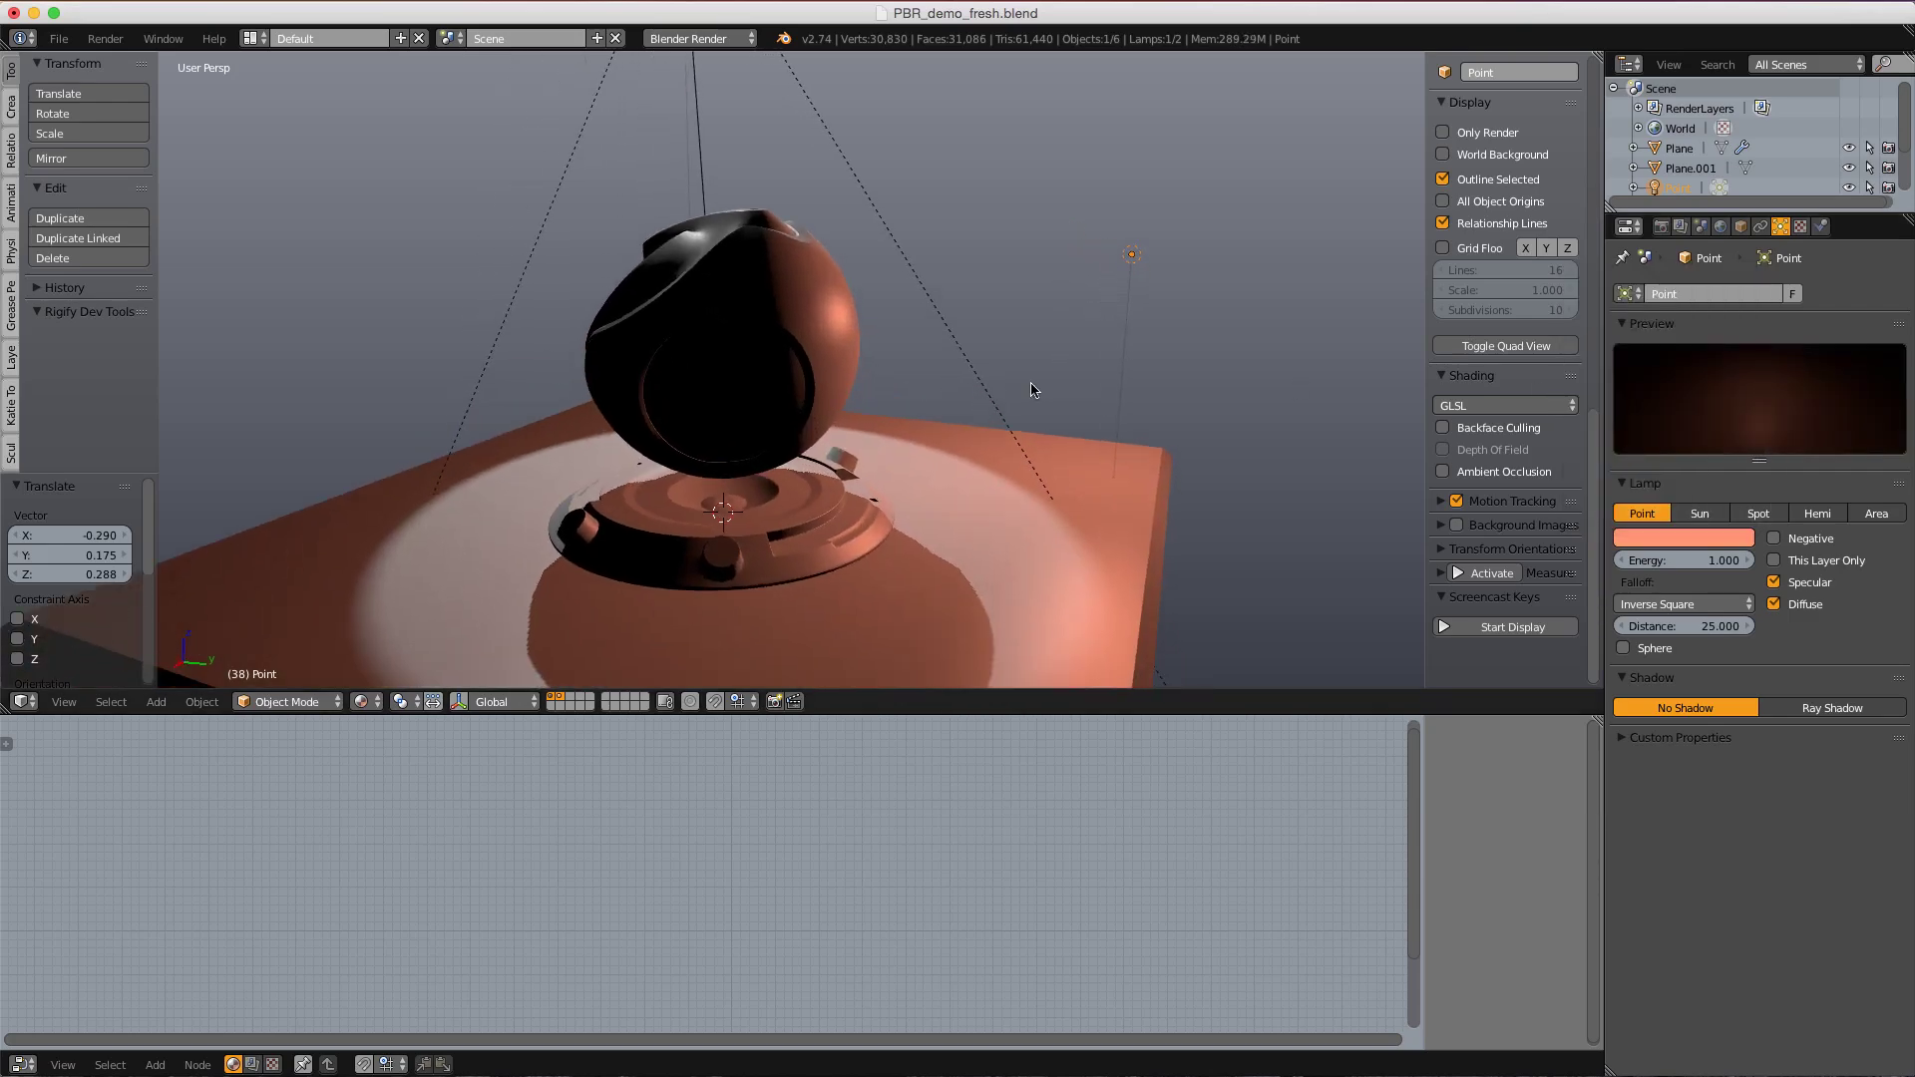
- Set the point lamp's falloff distance to 1 and its energy to 2
{"action": "left_click", "coordinate": [1655, 625]}
{"action": "type", "text": "1"}
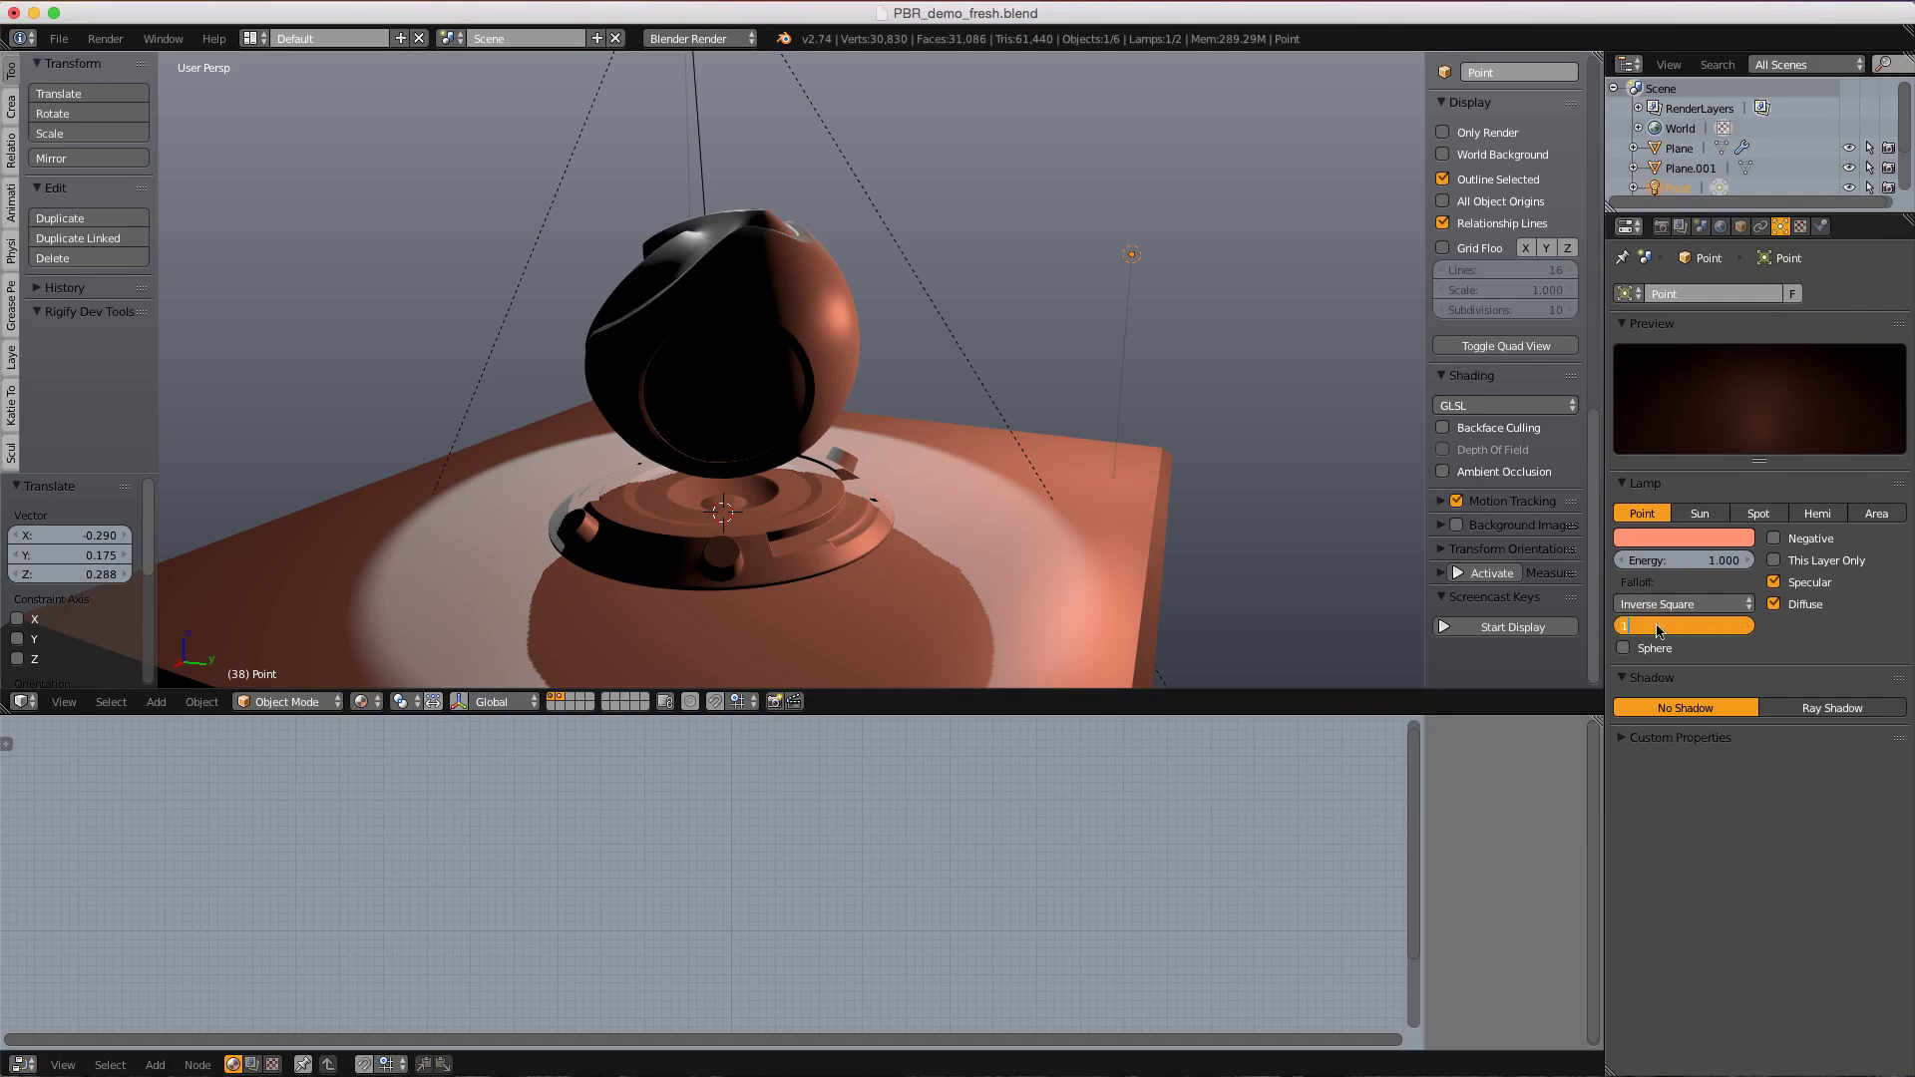
{"action": "key", "text": "Return"}
{"action": "left_click", "coordinate": [1689, 552]}
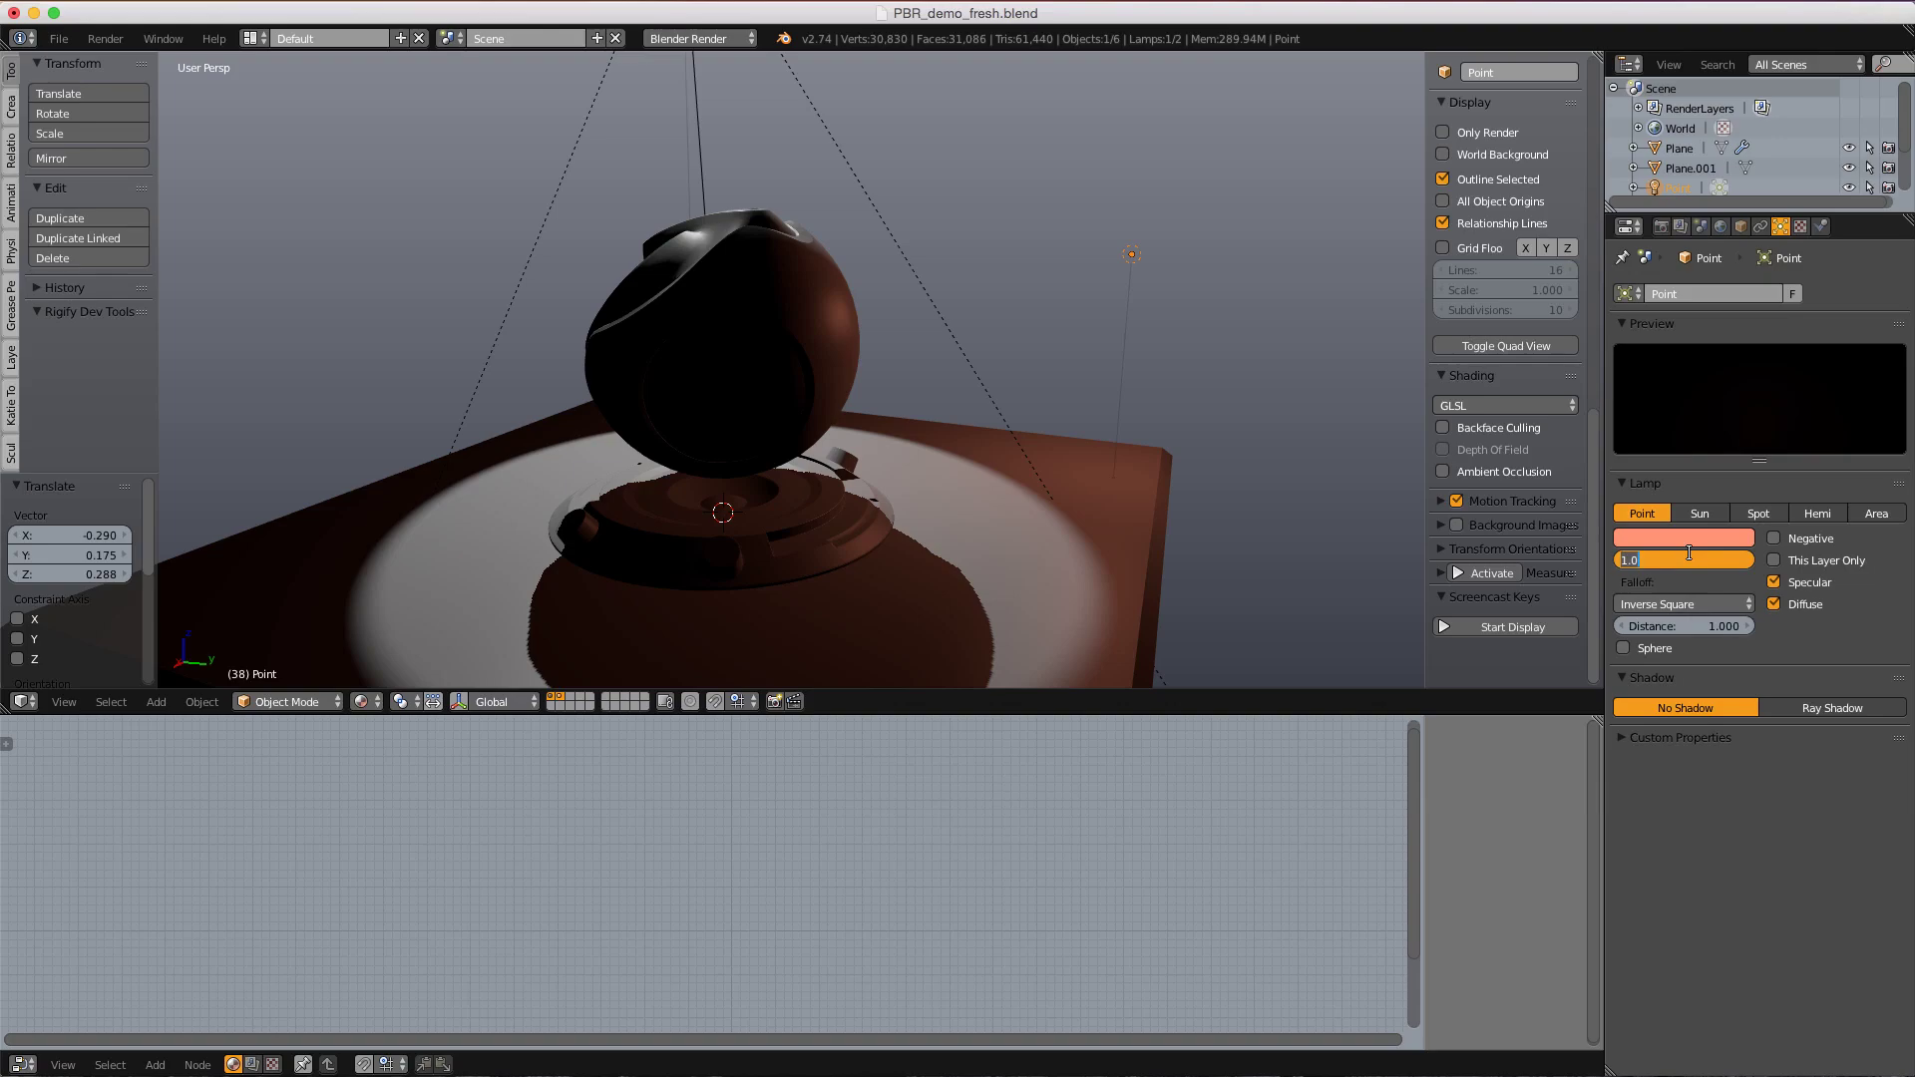
{"action": "type", "text": "2"}
{"action": "key", "text": "Return"}
{"action": "middle_click_drag", "start_coordinate": [878, 230], "coordinate": [1076, 286]}
- Add a hemi lamp and move it above and beside the orb, by about X 3.69, Y 2.89, Z 1.70
{"action": "key", "text": "shift+a"}
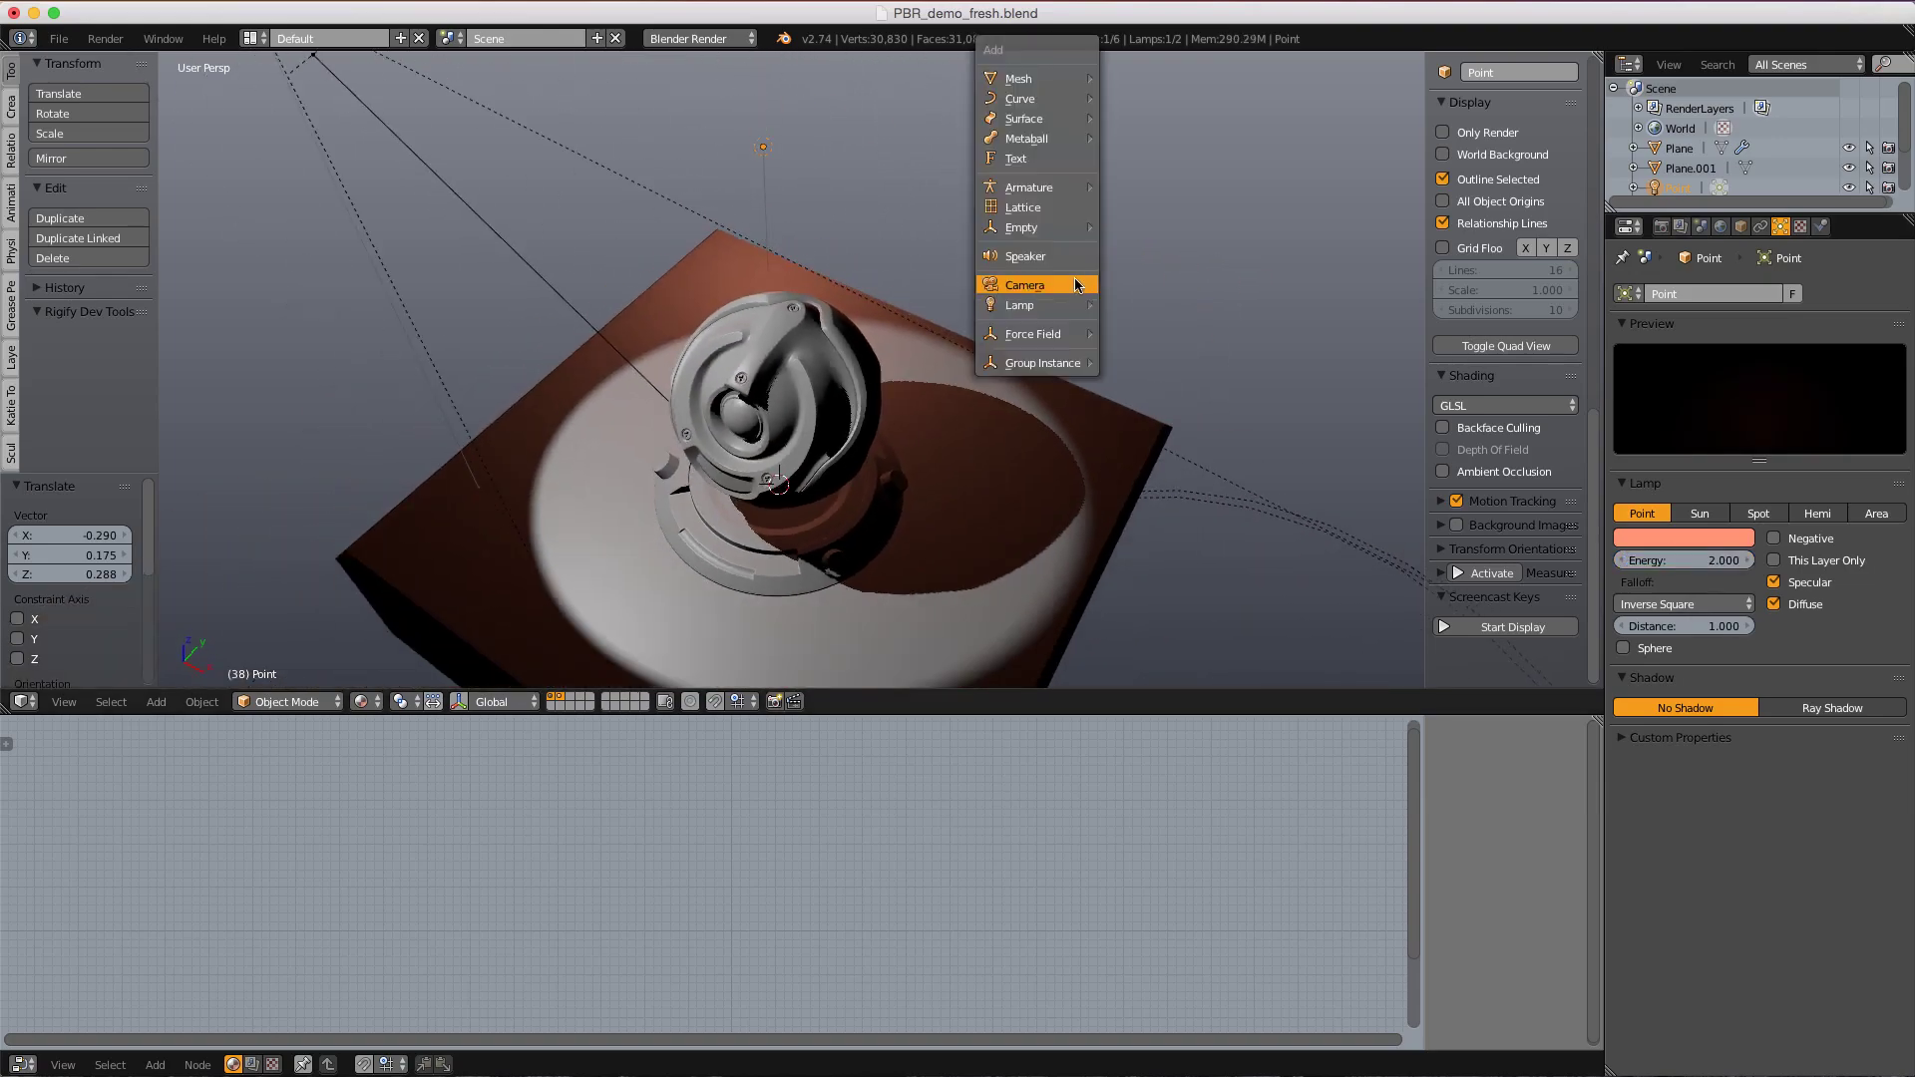
{"action": "mouse_move", "coordinate": [1080, 307]}
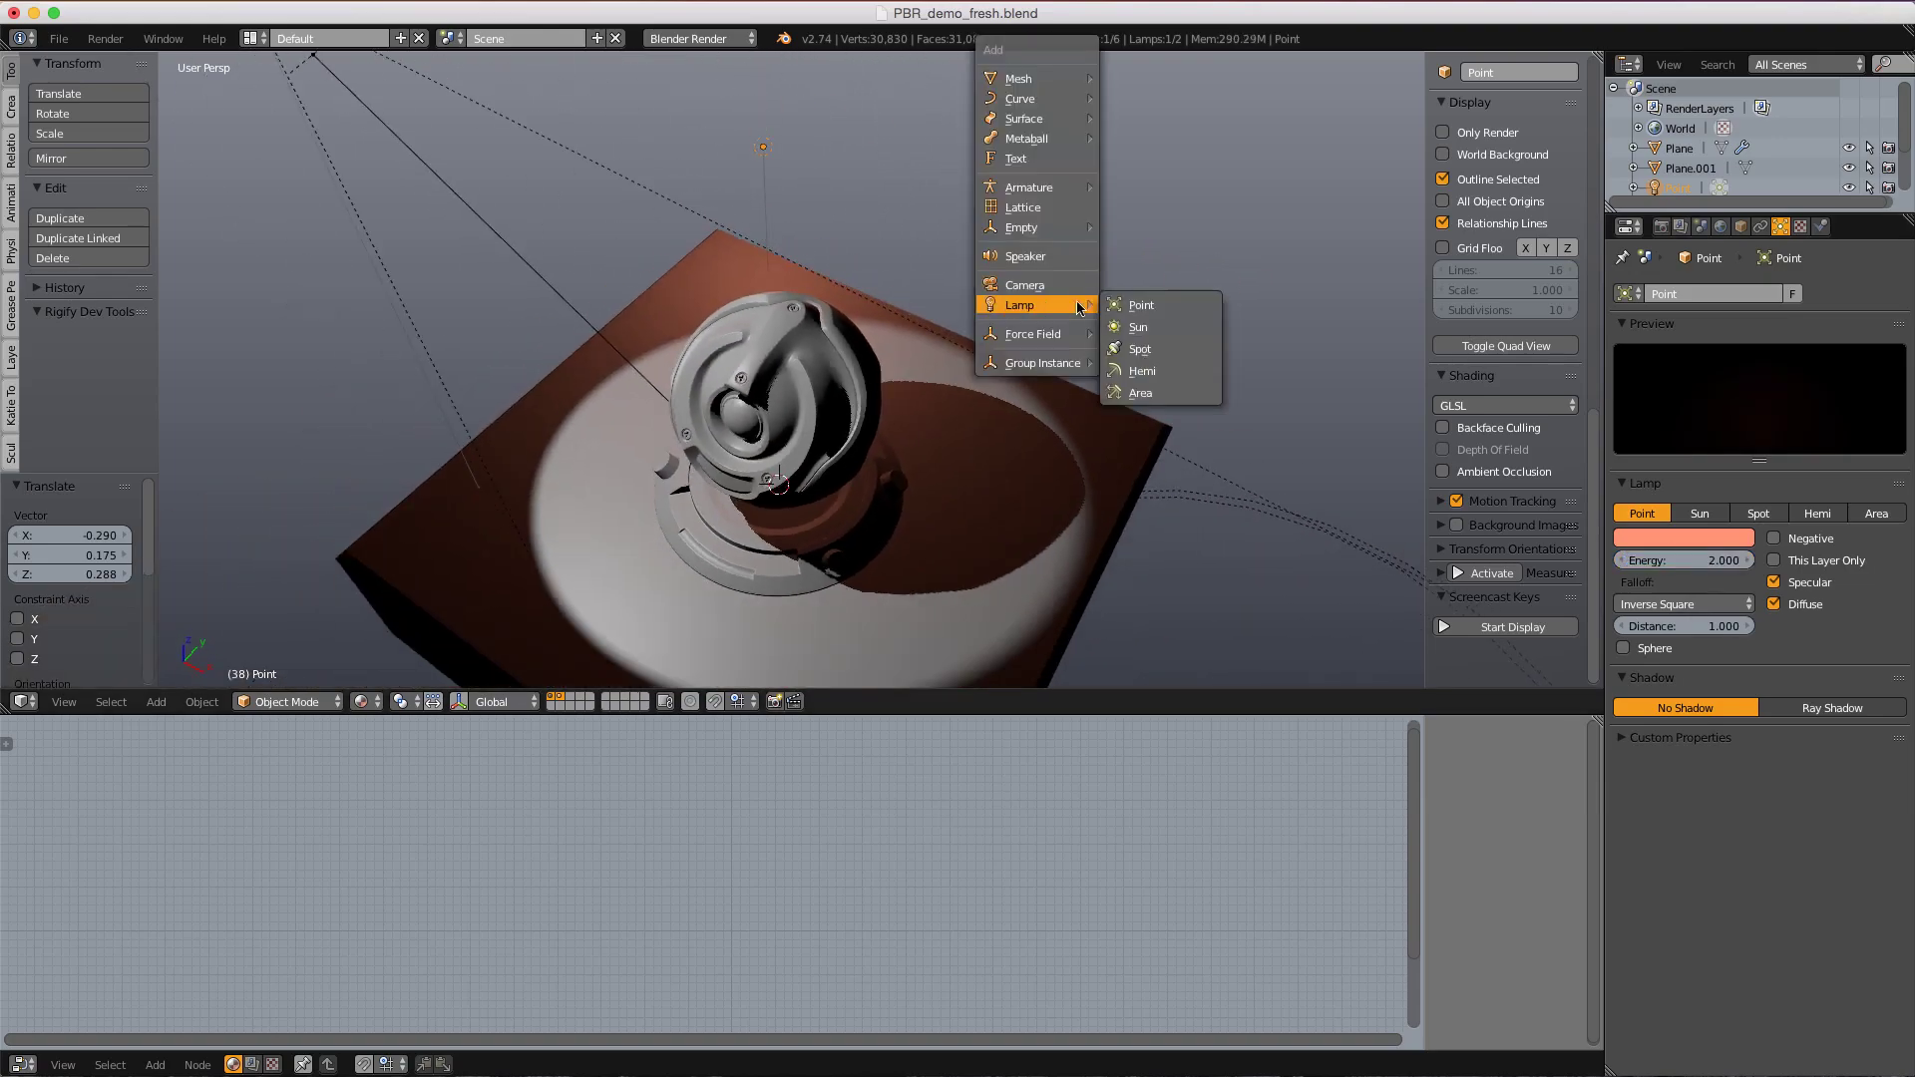
{"action": "left_click", "coordinate": [1143, 371]}
{"action": "middle_click_drag", "start_coordinate": [1142, 371], "coordinate": [991, 362]}
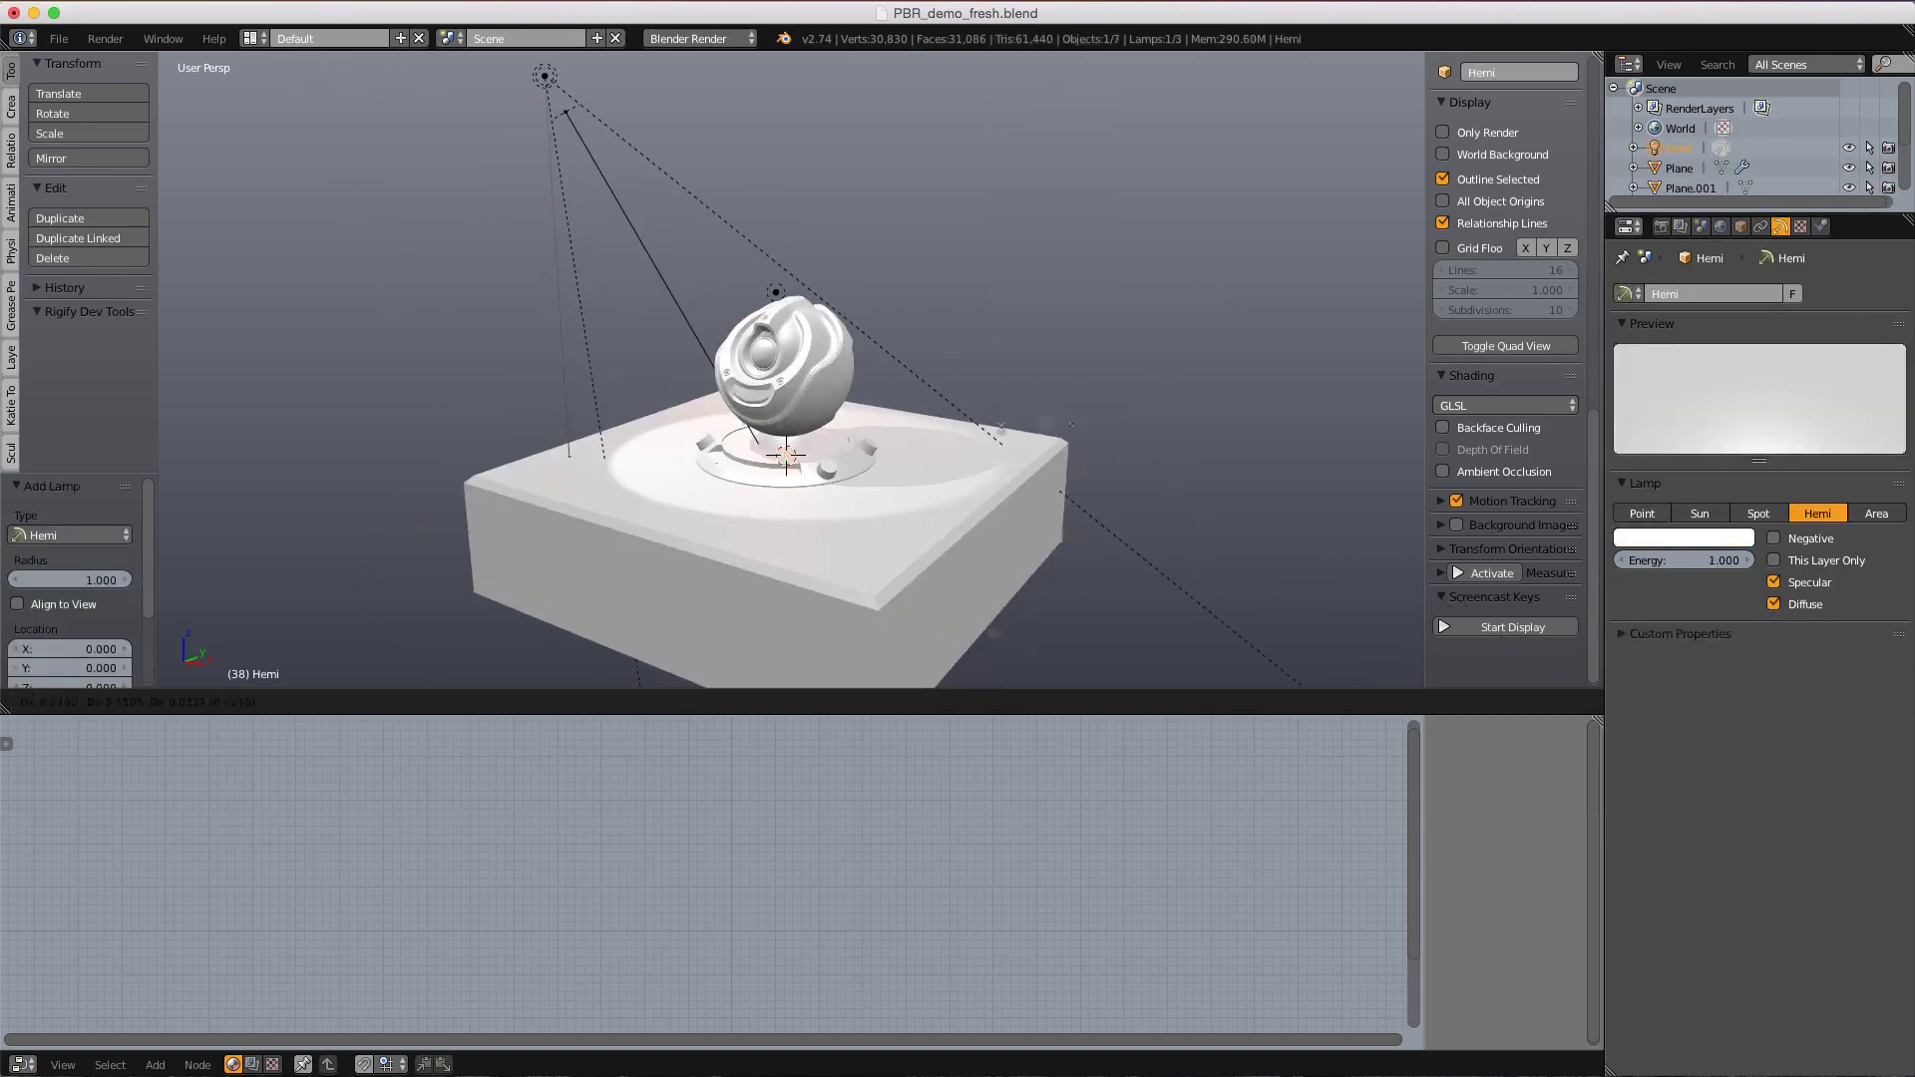
{"action": "key", "text": "g"}
{"action": "left_click", "coordinate": [1177, 367]}
{"action": "middle_click_drag", "start_coordinate": [1177, 367], "coordinate": [1147, 359]}
{"action": "middle_click_drag", "start_coordinate": [1147, 359], "coordinate": [1134, 345], "text": "shift"}
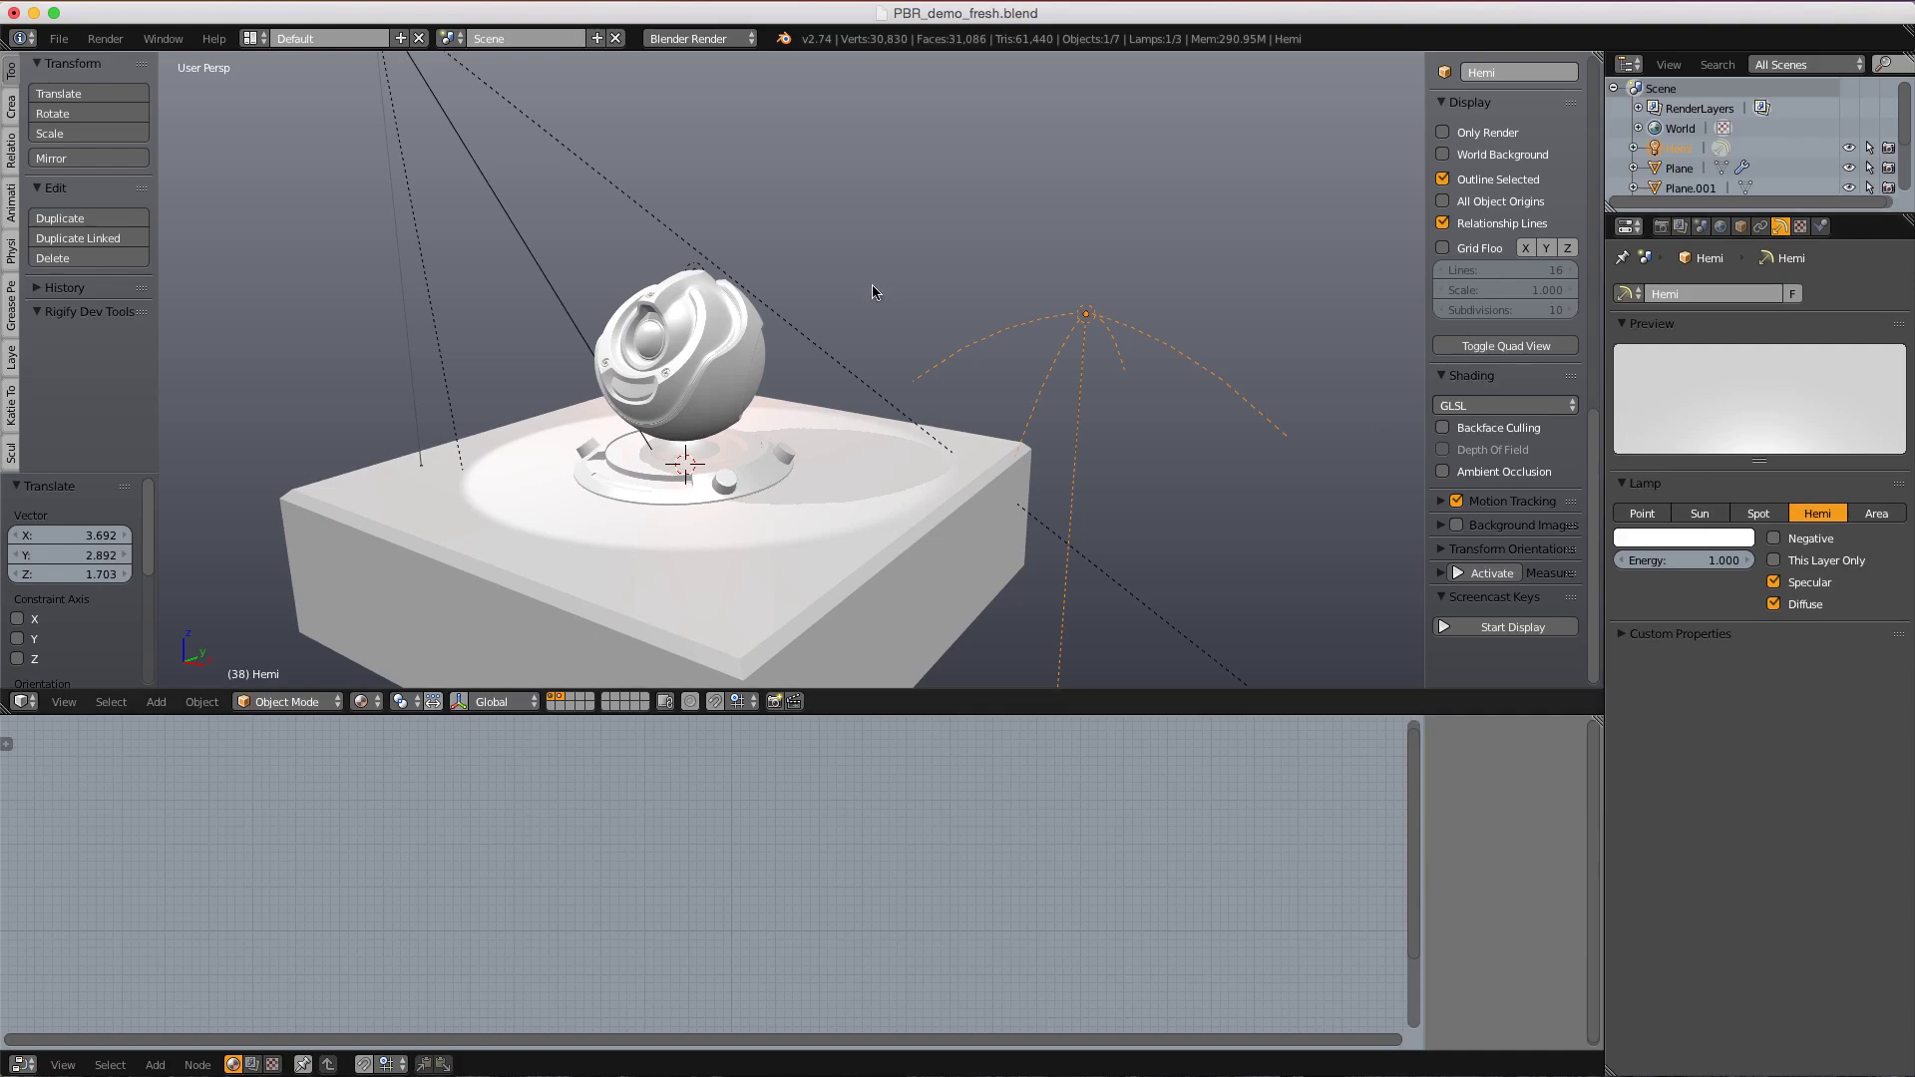
- Rotate the hemi lamp about 116° so it lights the orb from the side
{"action": "middle_click_drag", "start_coordinate": [880, 278], "coordinate": [933, 286], "text": "ctrl"}
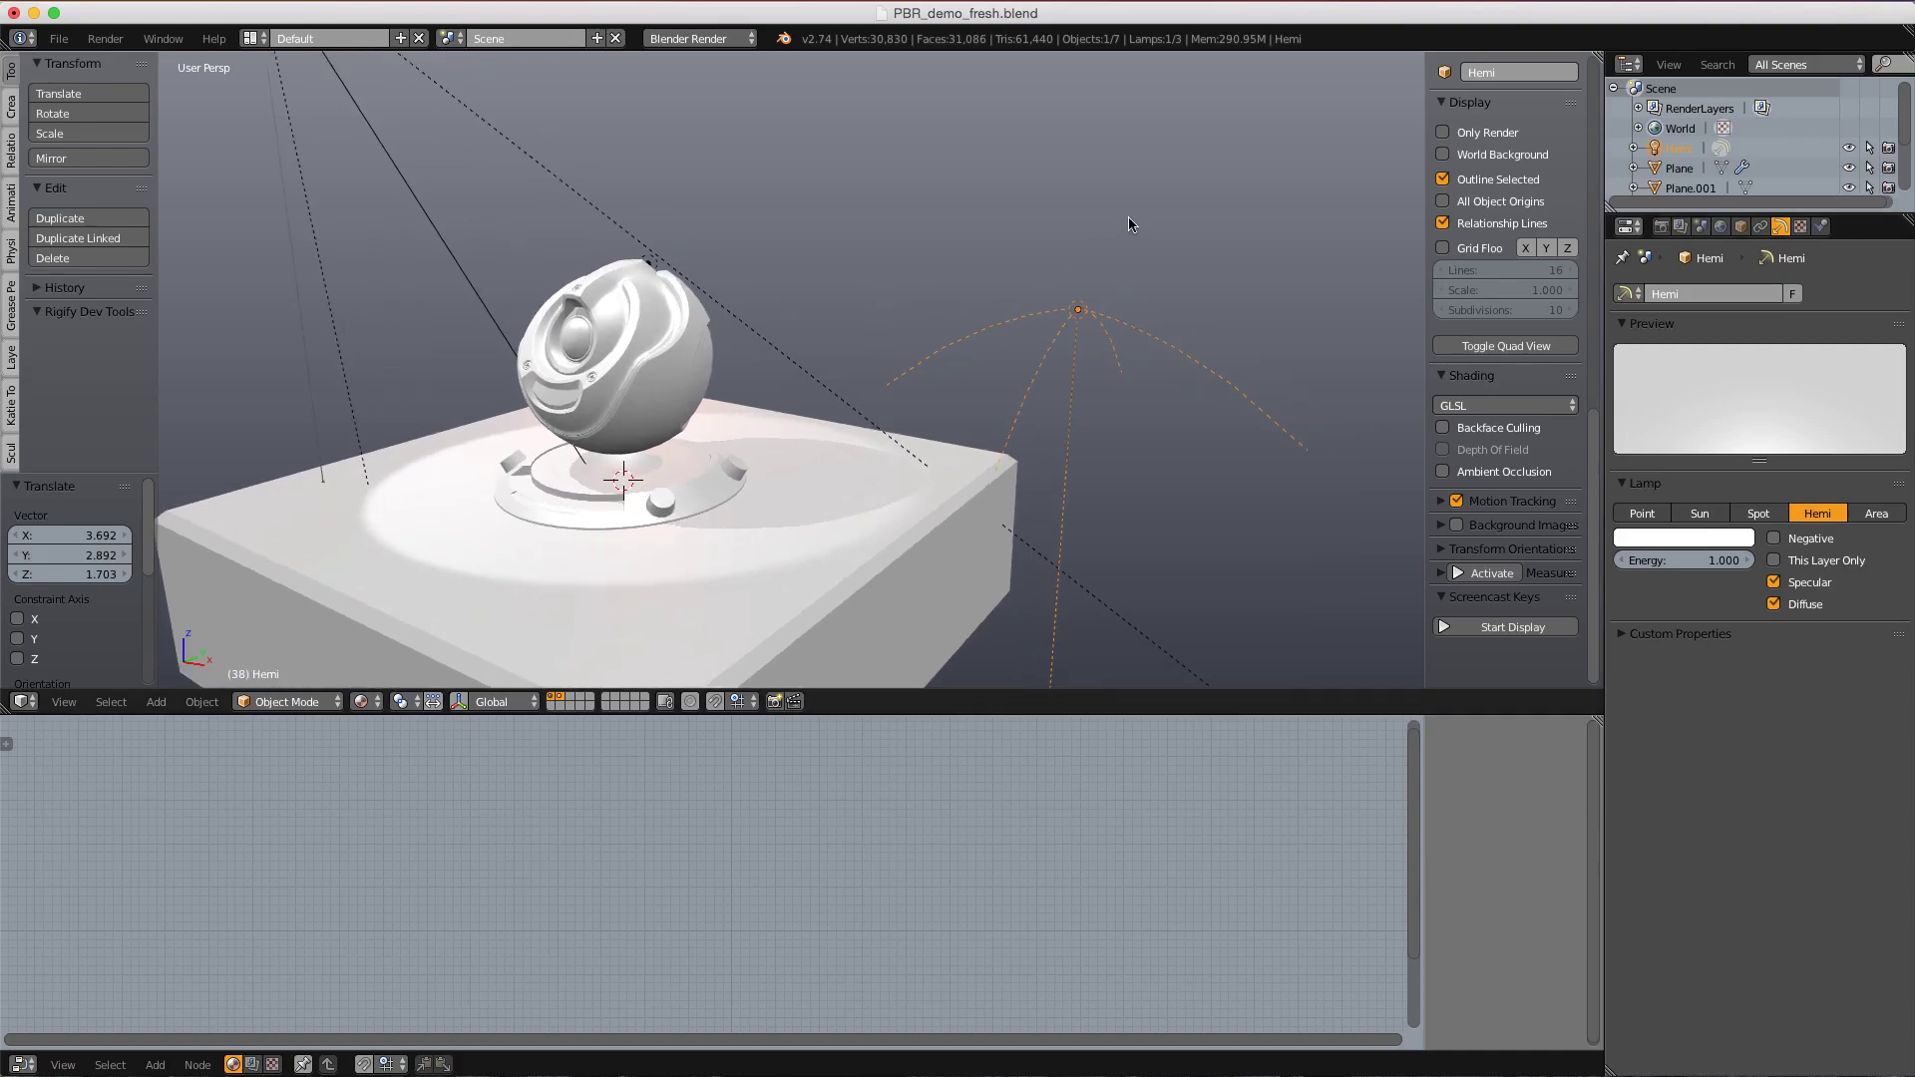
{"action": "key", "text": "r"}
{"action": "left_click", "coordinate": [1215, 510]}
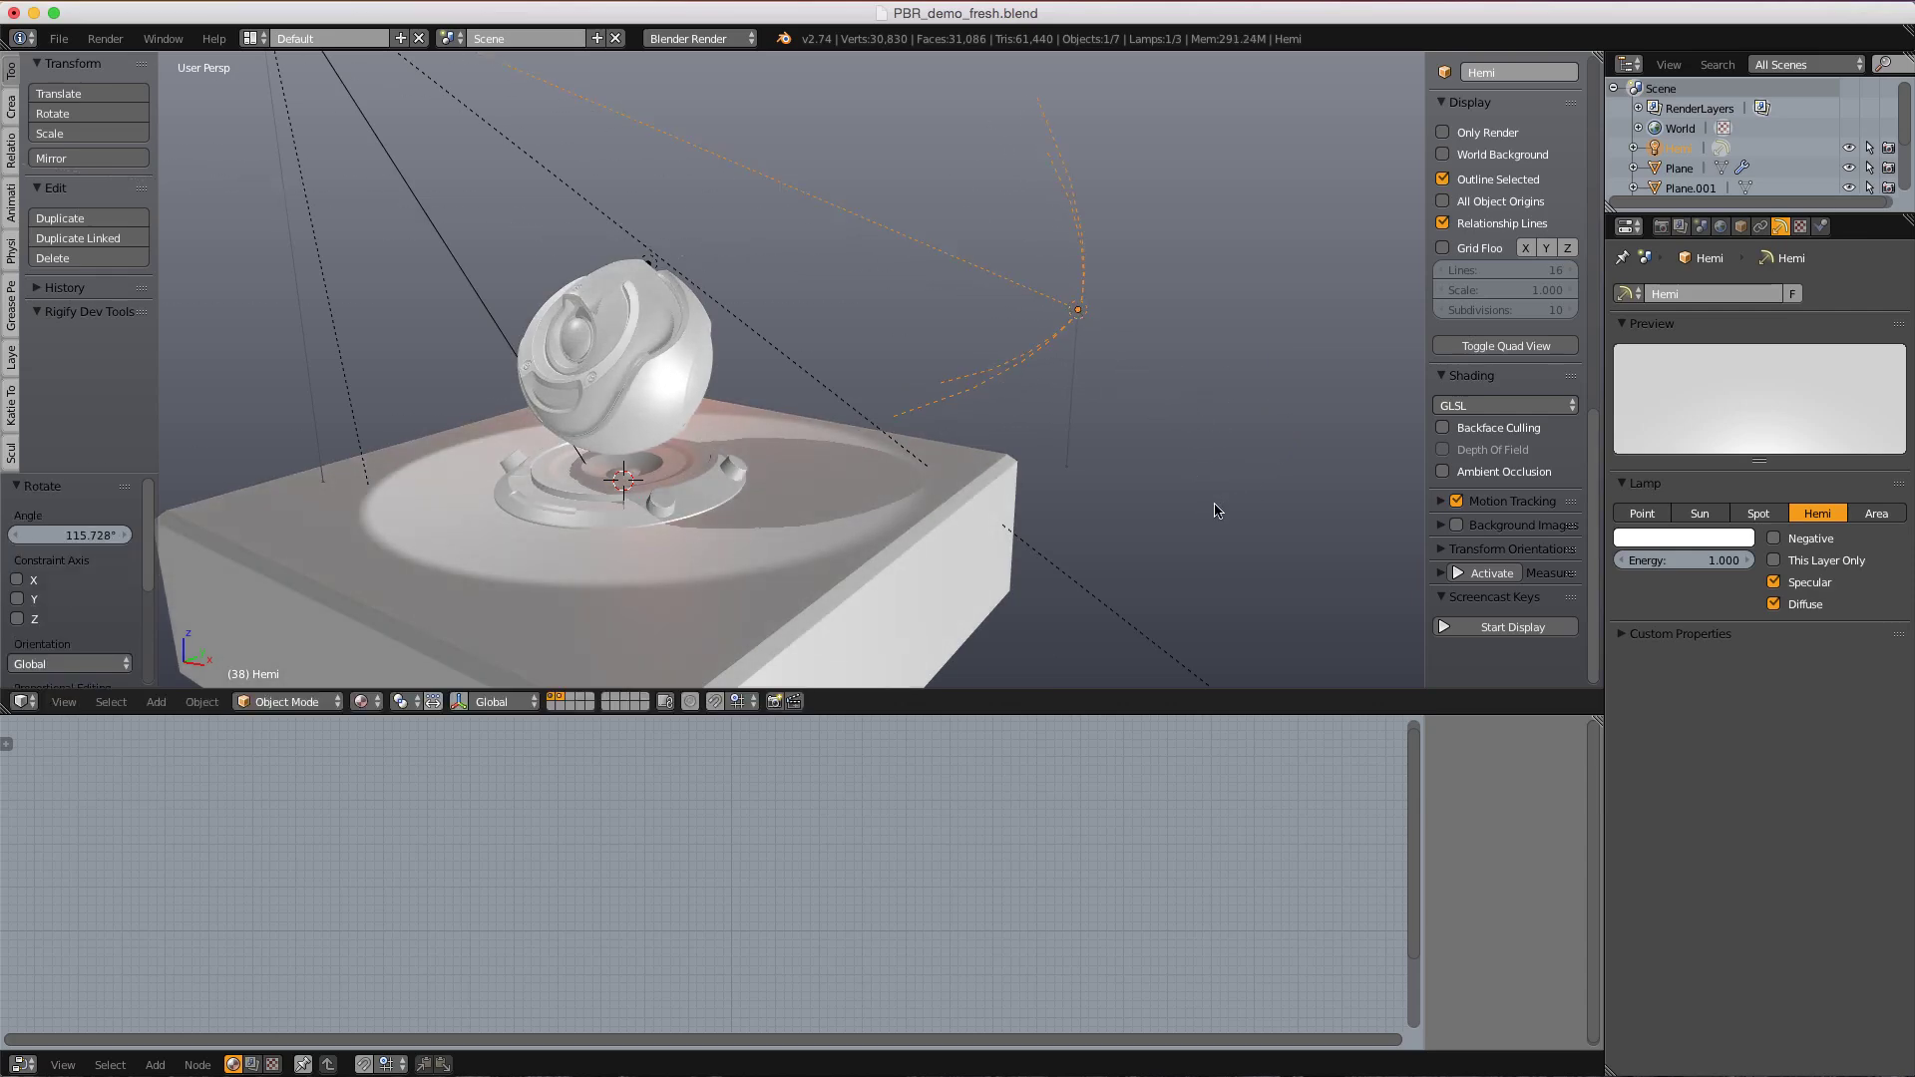
{"action": "middle_click_drag", "start_coordinate": [1124, 371], "coordinate": [1132, 385], "text": "ctrl"}
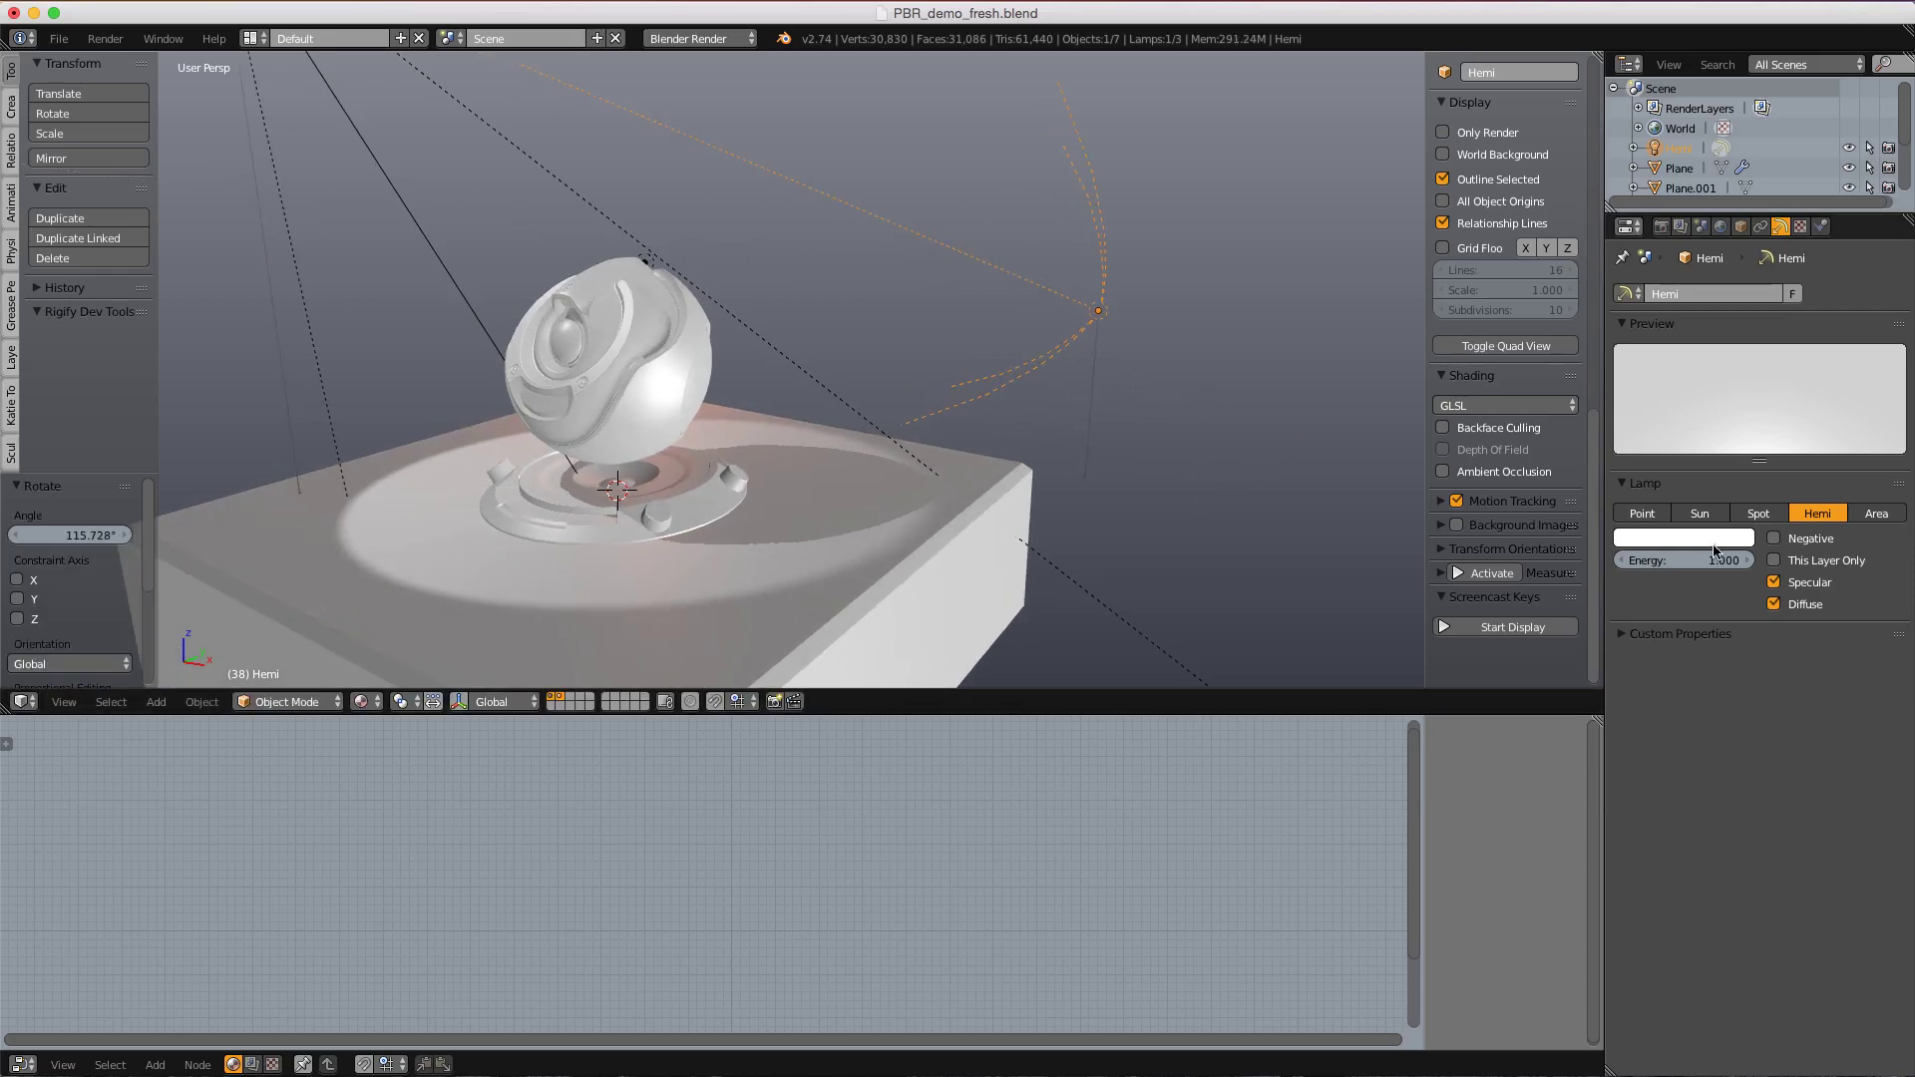
- Change the hemi lamp's color to a light blue
{"action": "left_click", "coordinate": [1715, 539]}
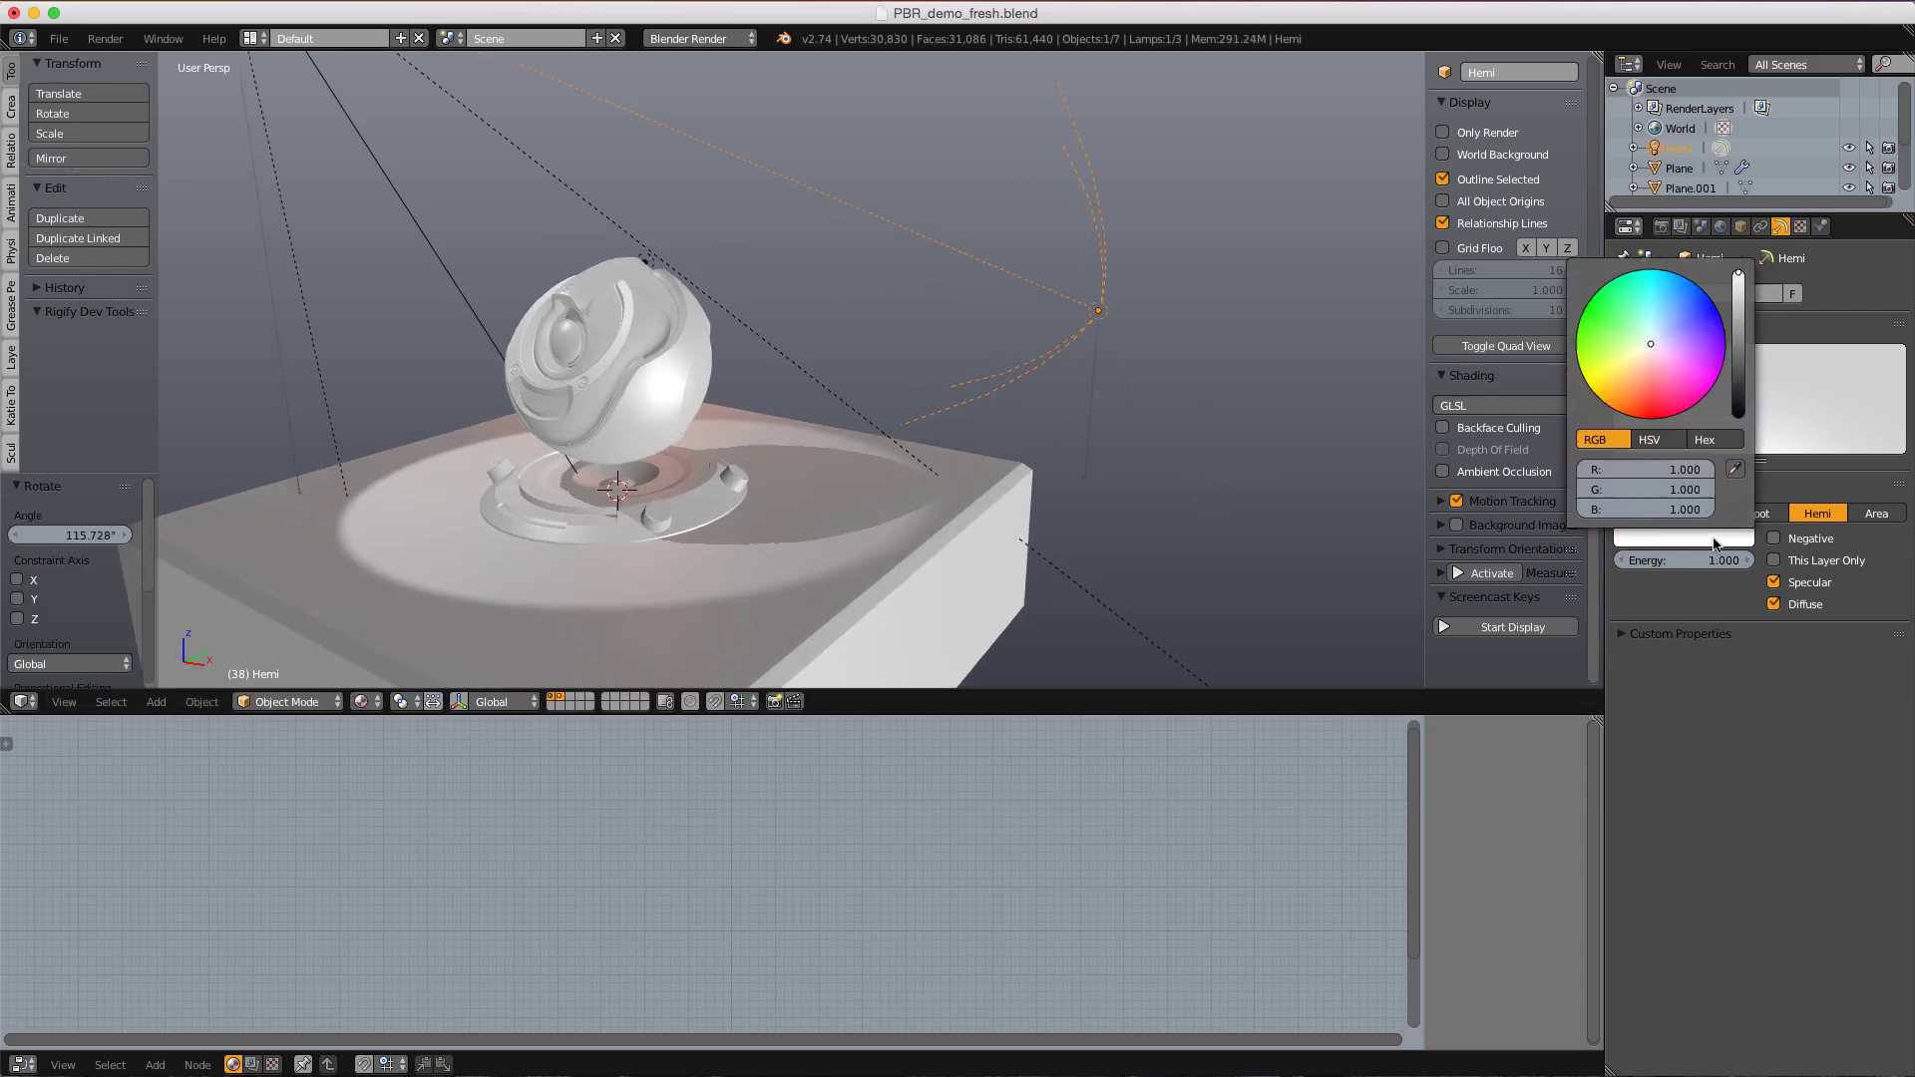
{"action": "left_click", "coordinate": [1662, 328]}
{"action": "middle_click_drag", "start_coordinate": [874, 284], "coordinate": [910, 304]}
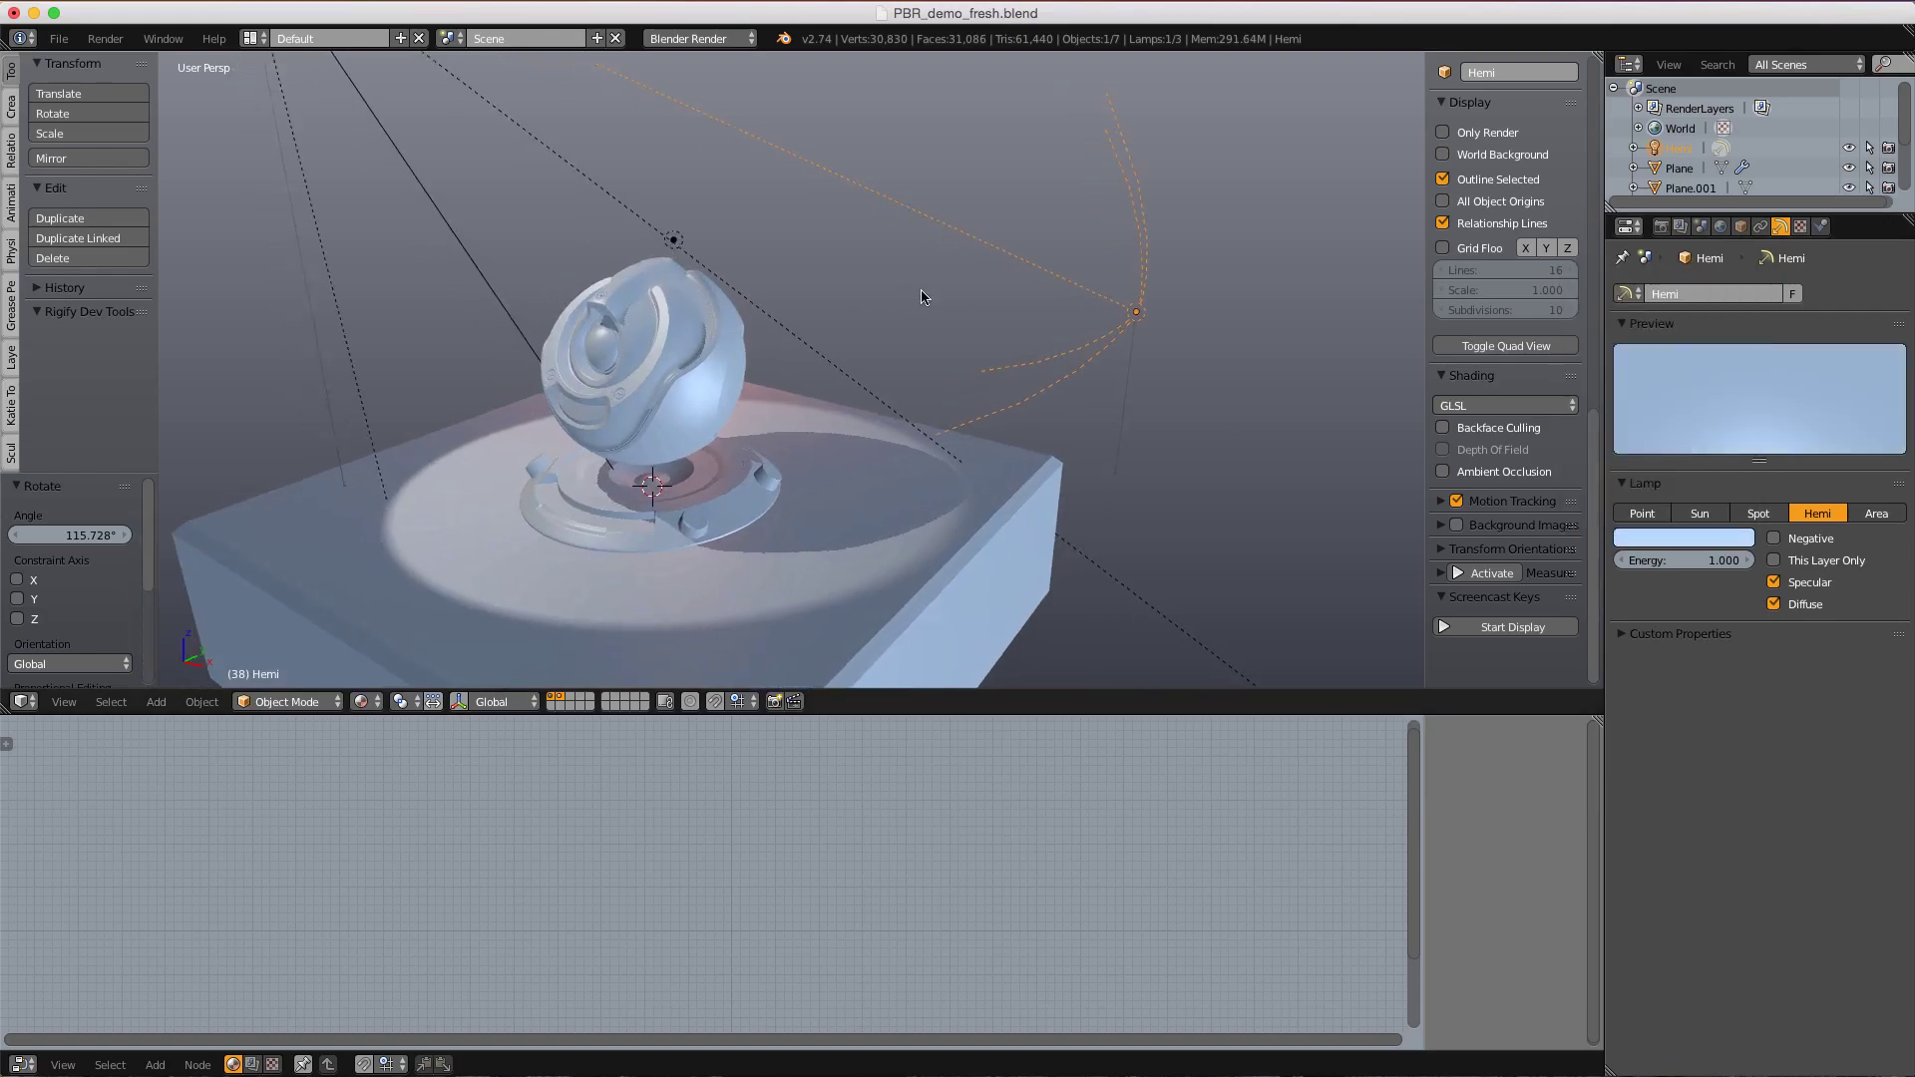
- Try an energy of 0.1 on the hemi lamp, then set it to 0.2
{"action": "middle_click_drag", "start_coordinate": [1285, 352], "coordinate": [1288, 362]}
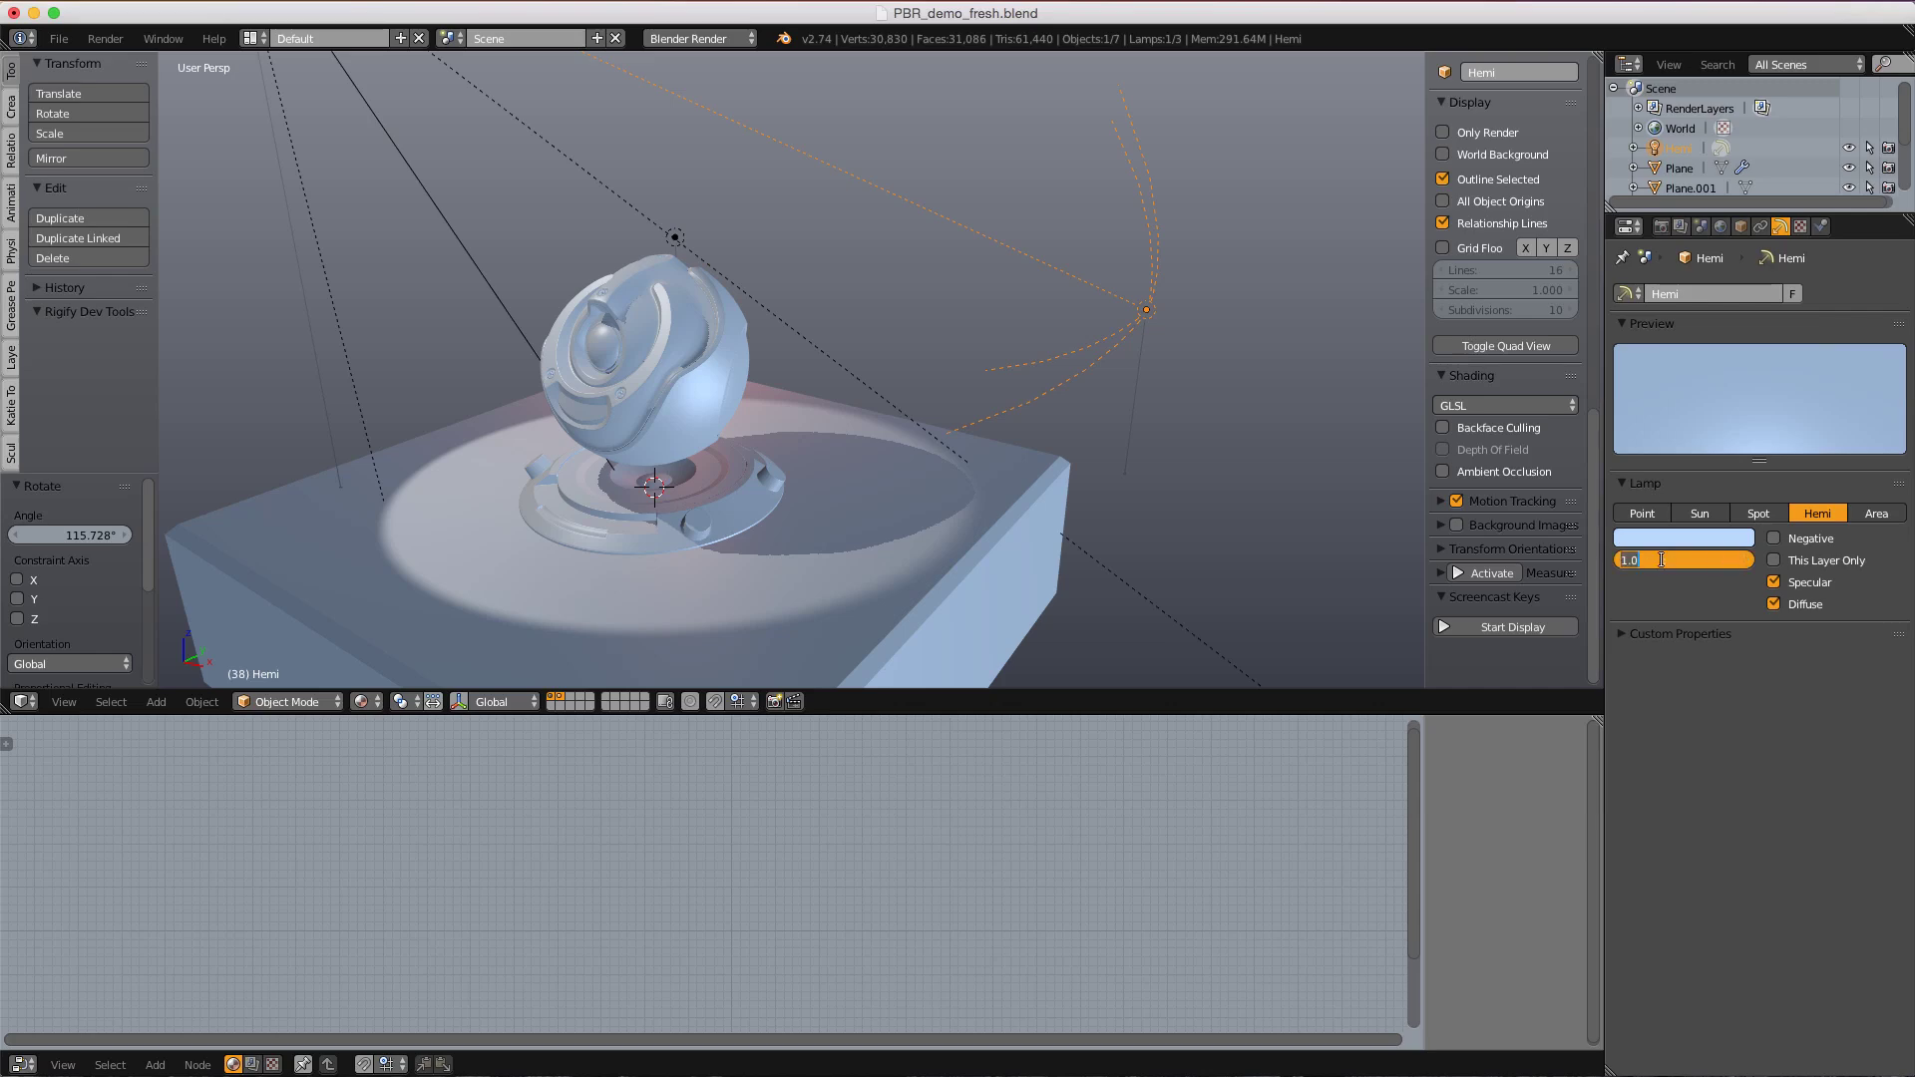
{"action": "key", "text": "Return"}
{"action": "middle_click_drag", "start_coordinate": [960, 374], "coordinate": [898, 406]}
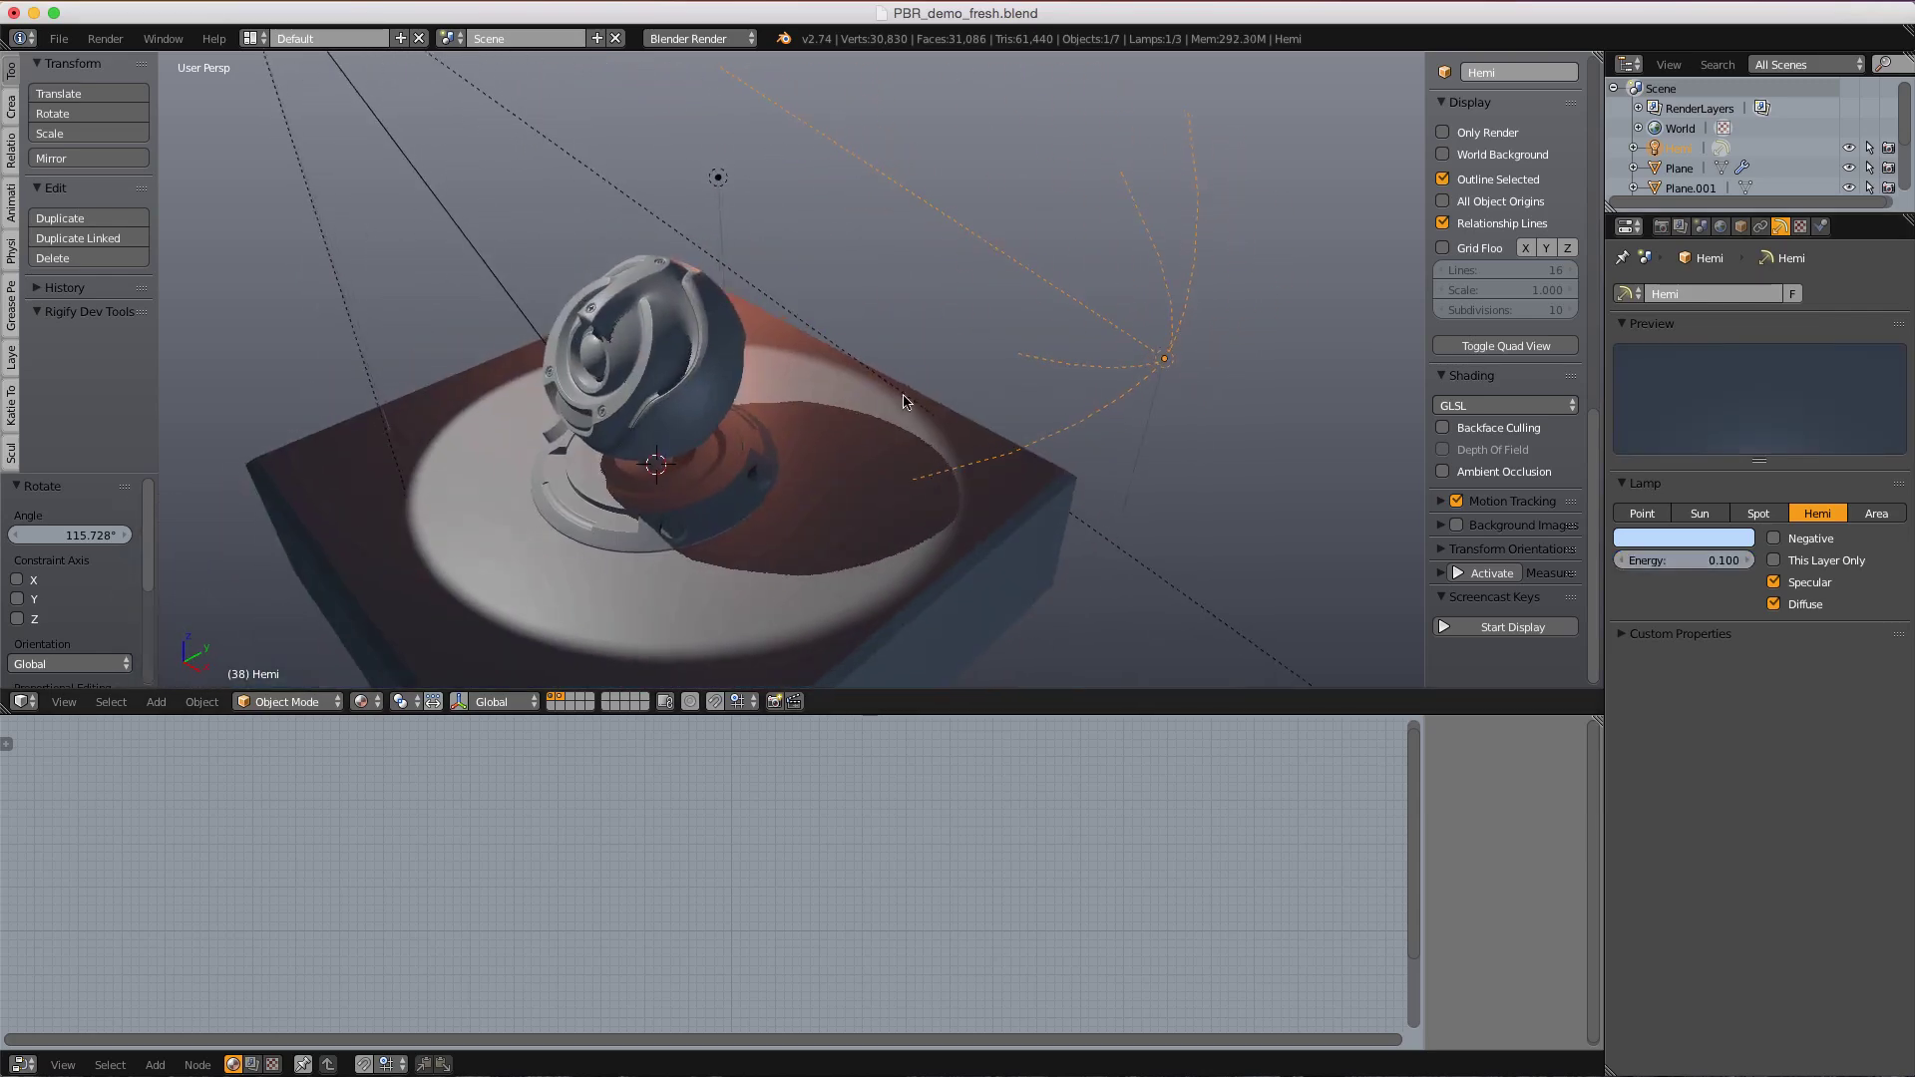
{"action": "left_click", "coordinate": [1673, 561]}
{"action": "type", "text": ".2"}
{"action": "key", "text": "Return"}
{"action": "middle_click_drag", "start_coordinate": [1143, 381], "coordinate": [1078, 334]}
{"action": "key", "text": "g"}
{"action": "left_click", "coordinate": [973, 325]}
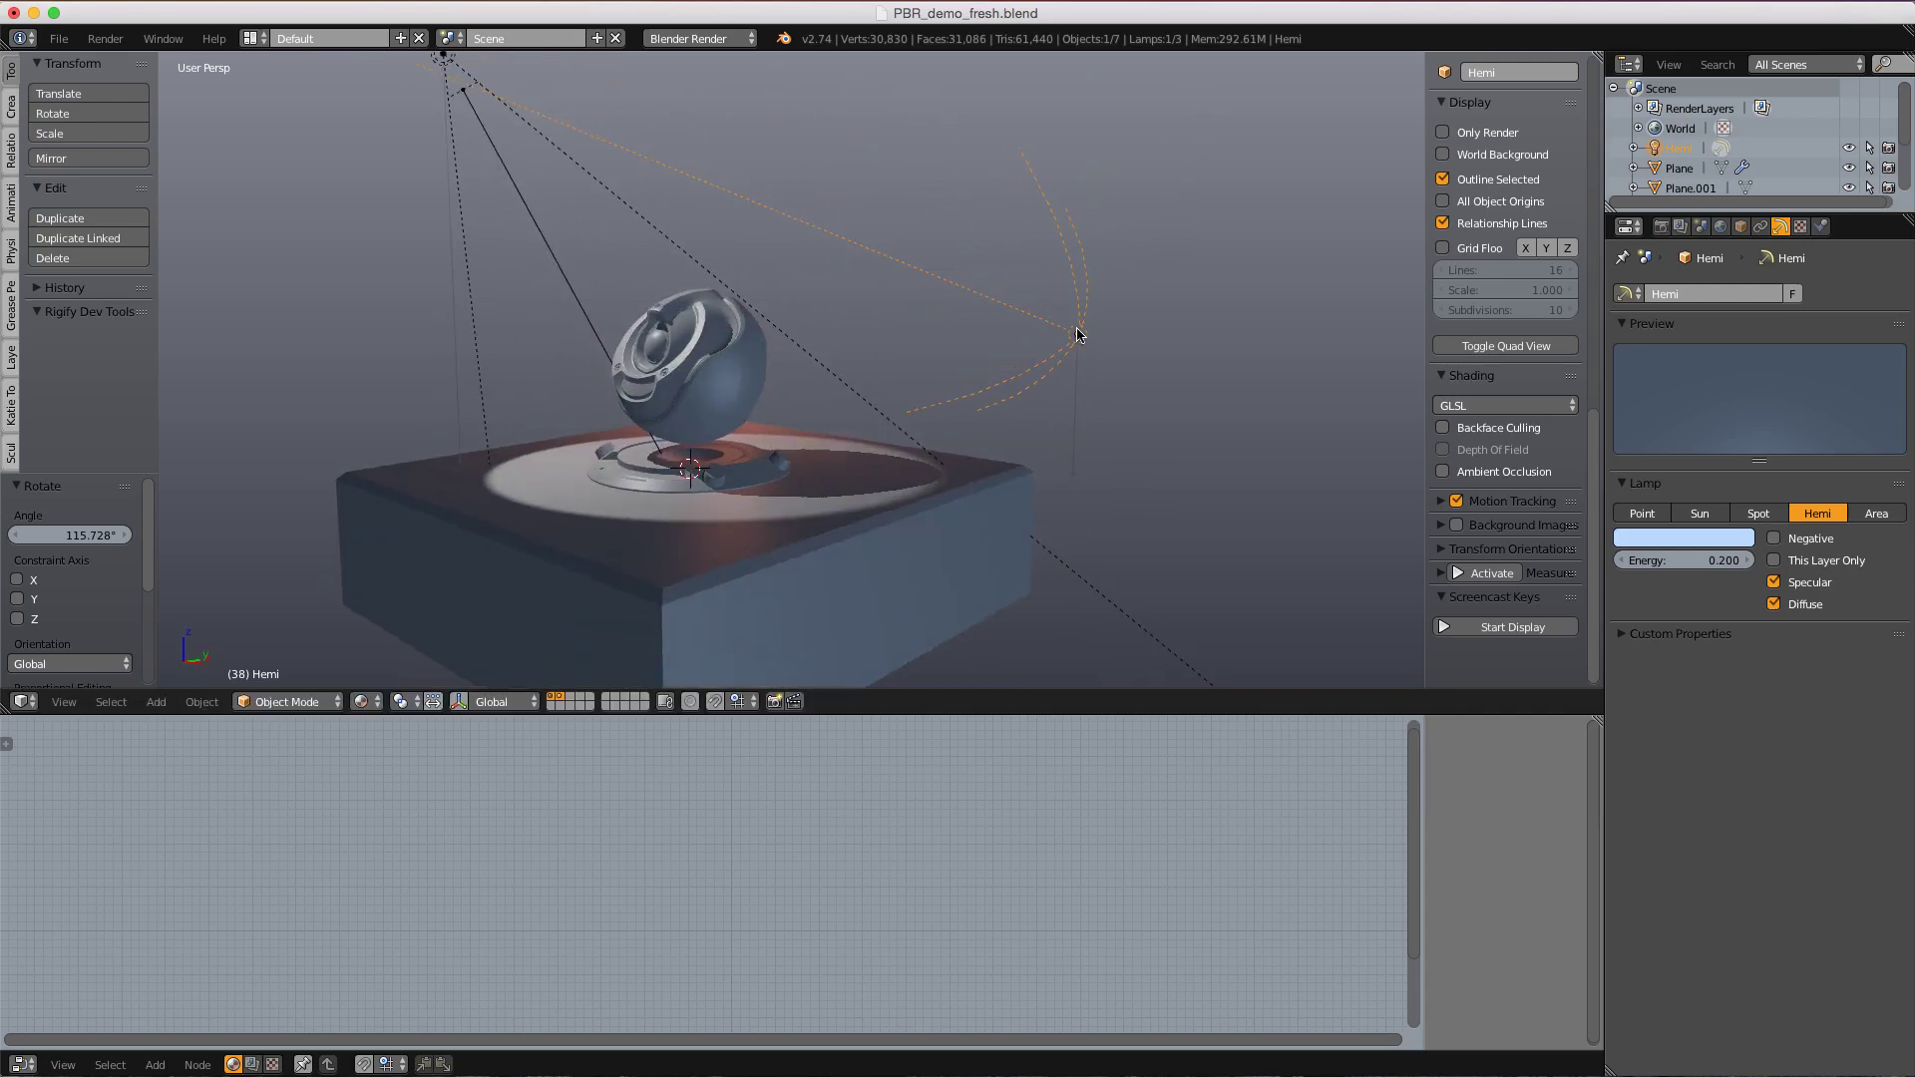
- Examine the edge of the spot lamp's shadow on the floor around the orb's base
{"action": "middle_click_drag", "start_coordinate": [816, 266], "coordinate": [828, 320]}
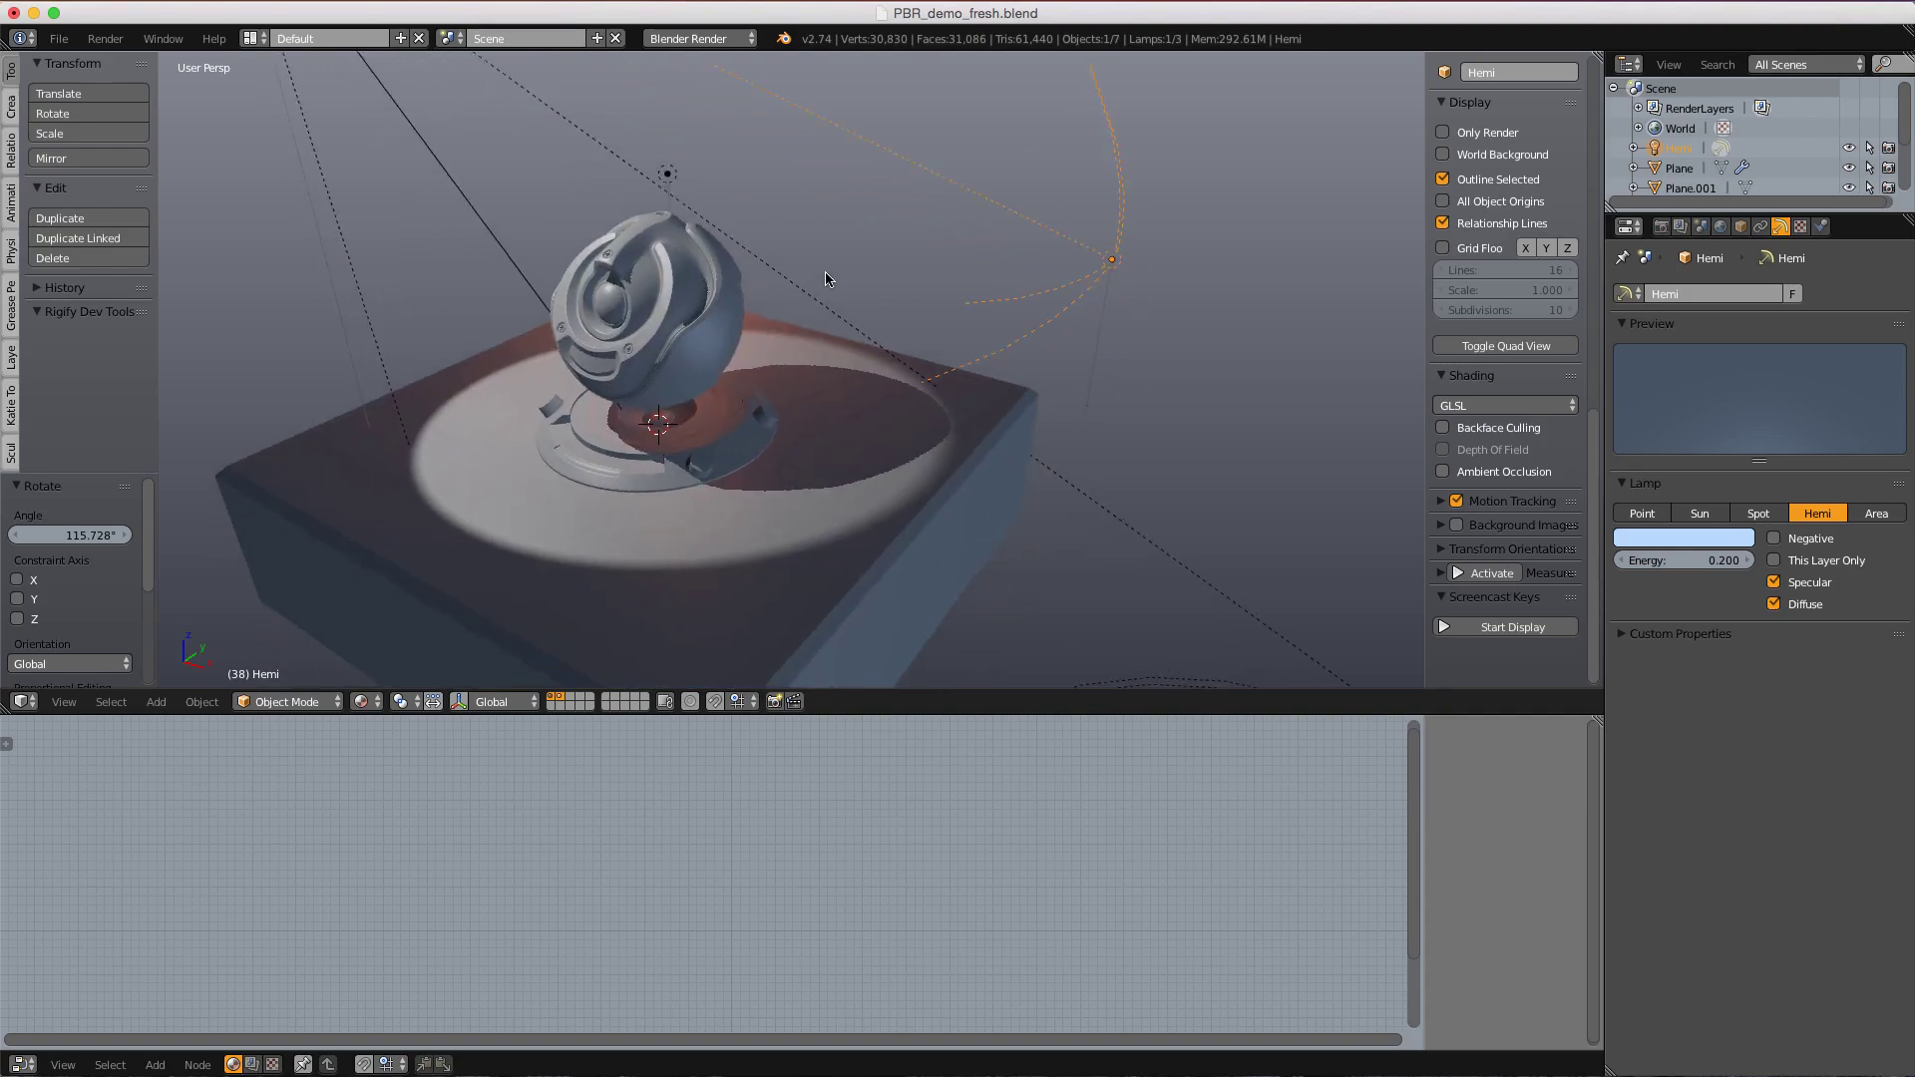
{"action": "scroll", "coordinate": [825, 321], "scroll_direction": "up", "scroll_amount": 5}
{"action": "scroll", "coordinate": [793, 302], "scroll_direction": "up", "scroll_amount": 3}
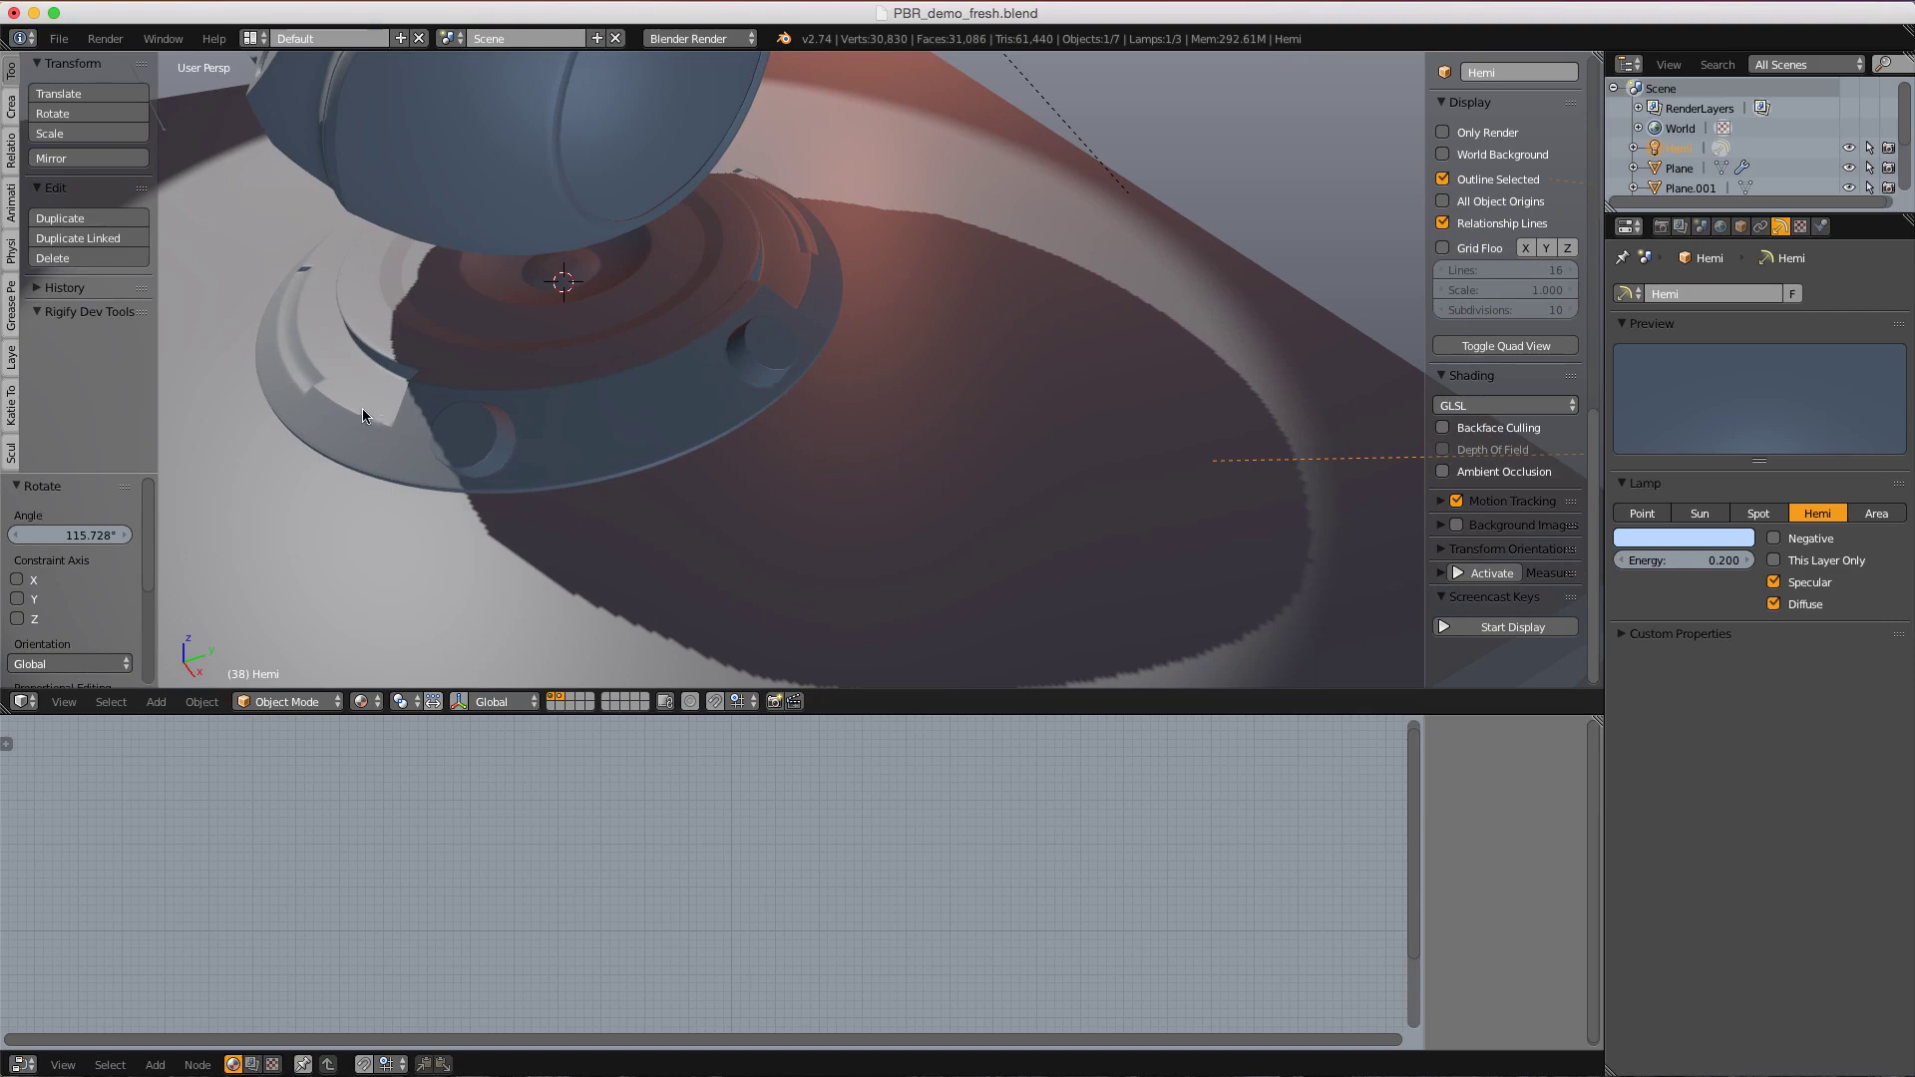
{"action": "scroll", "coordinate": [723, 549], "scroll_direction": "down", "scroll_amount": 6}
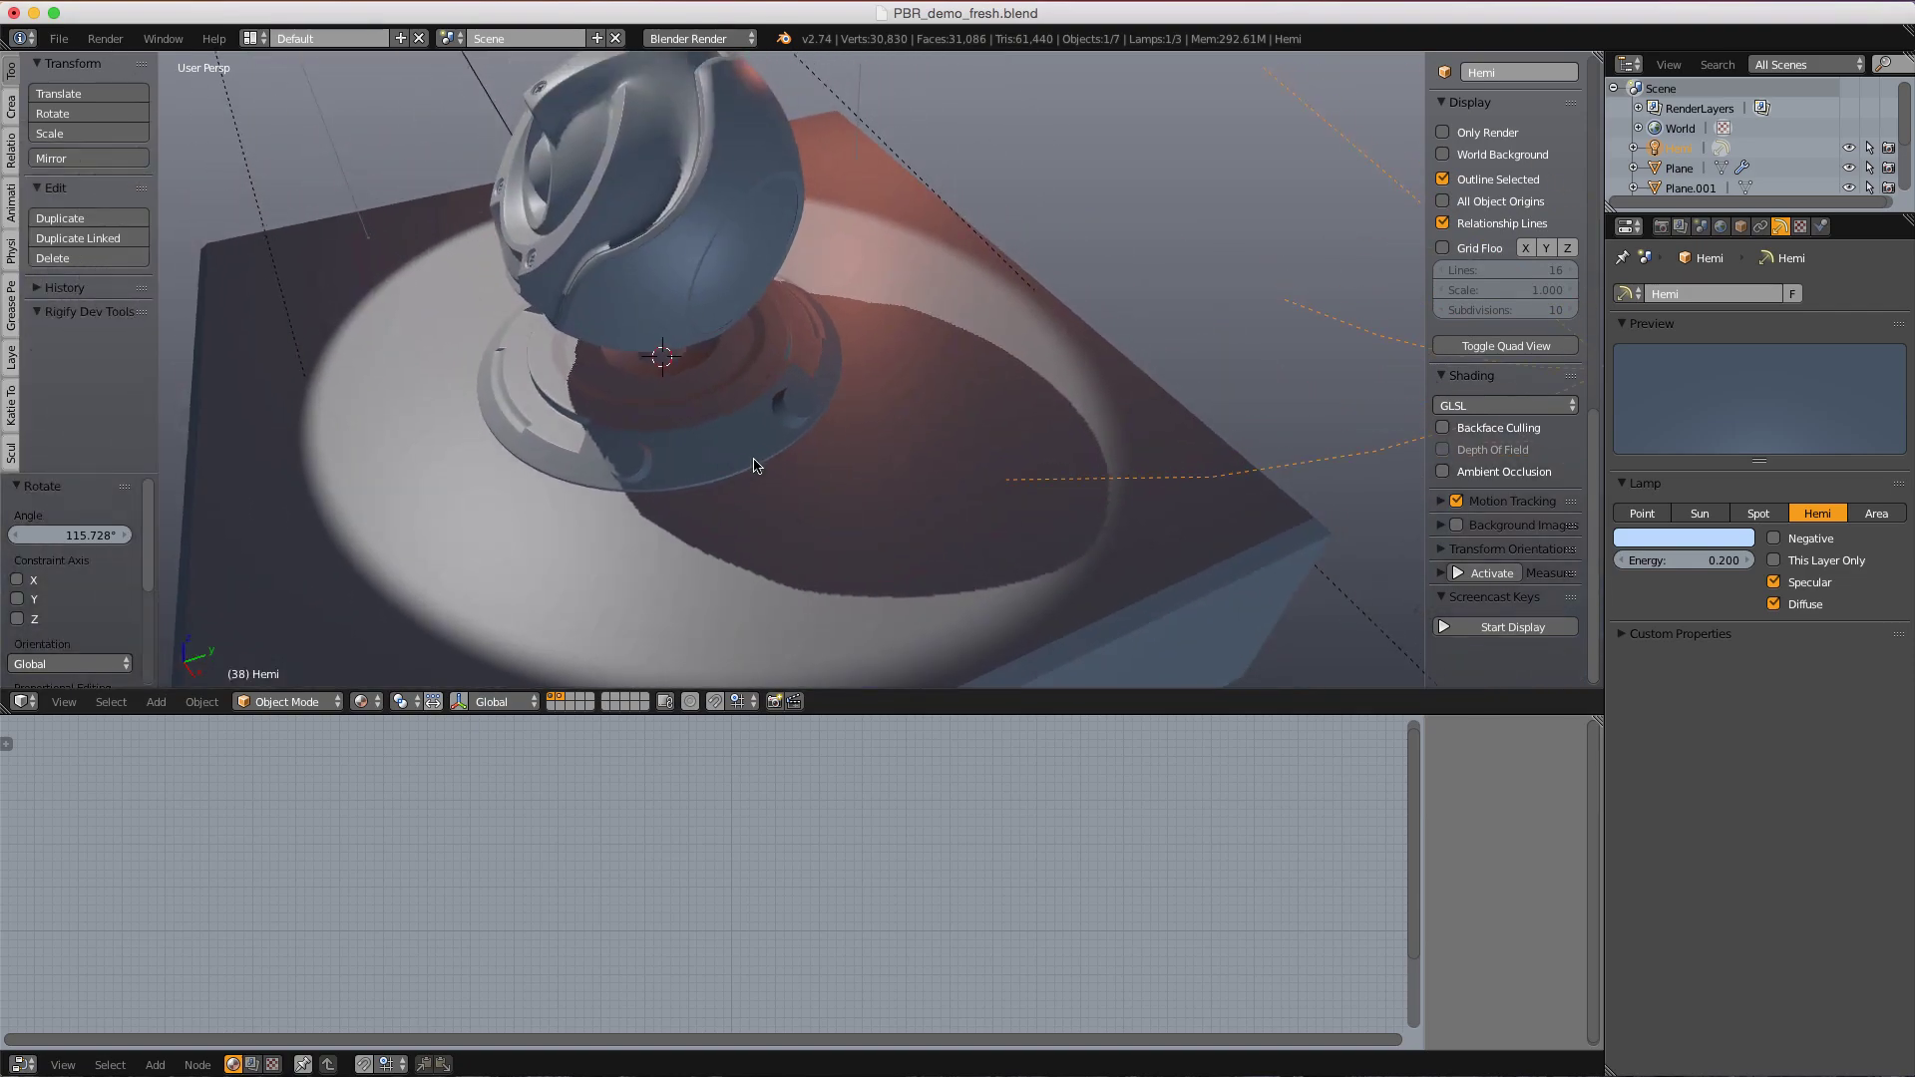
{"action": "middle_click_drag", "start_coordinate": [758, 467], "coordinate": [755, 375]}
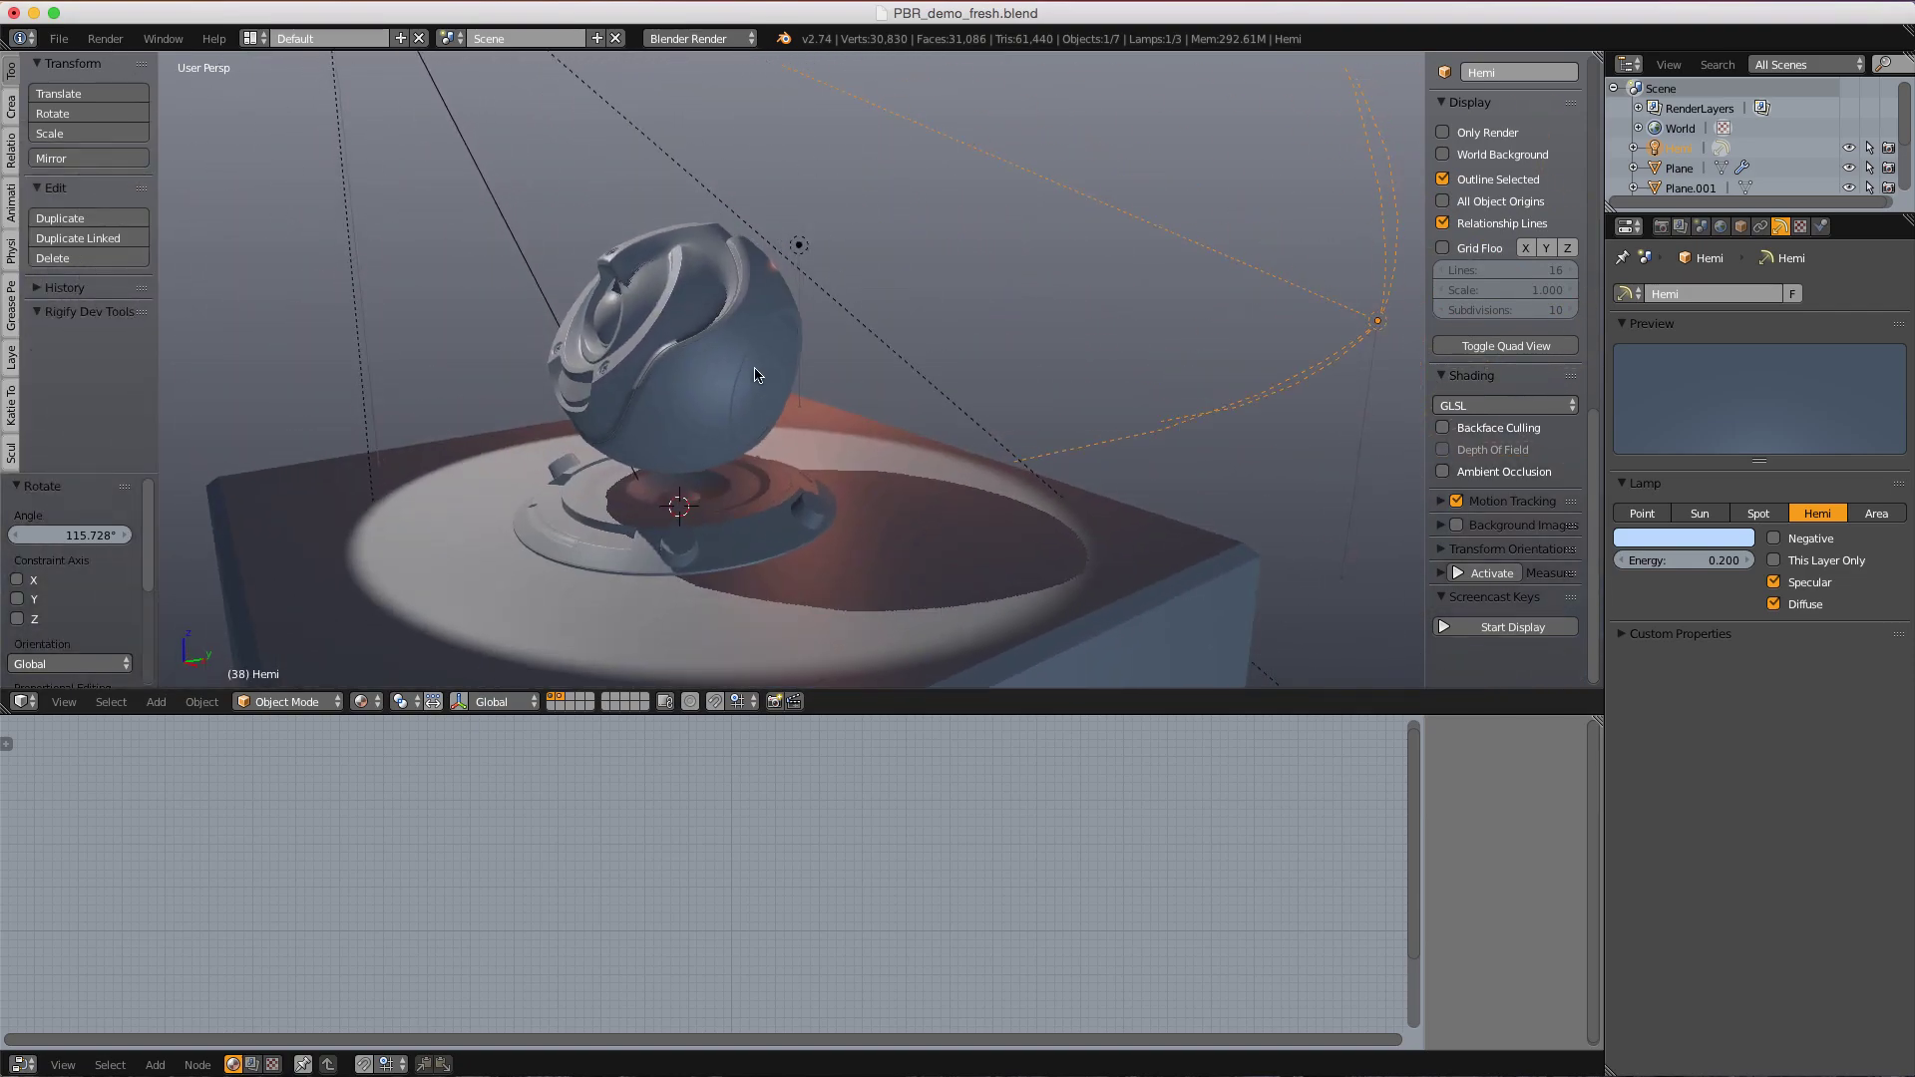
- Select the spot lamp, switch the render engine to Blender Game, and collapse the lamp's Shadow settings
{"action": "right_click", "coordinate": [590, 88]}
{"action": "scroll", "coordinate": [865, 439], "scroll_direction": "down", "scroll_amount": 2}
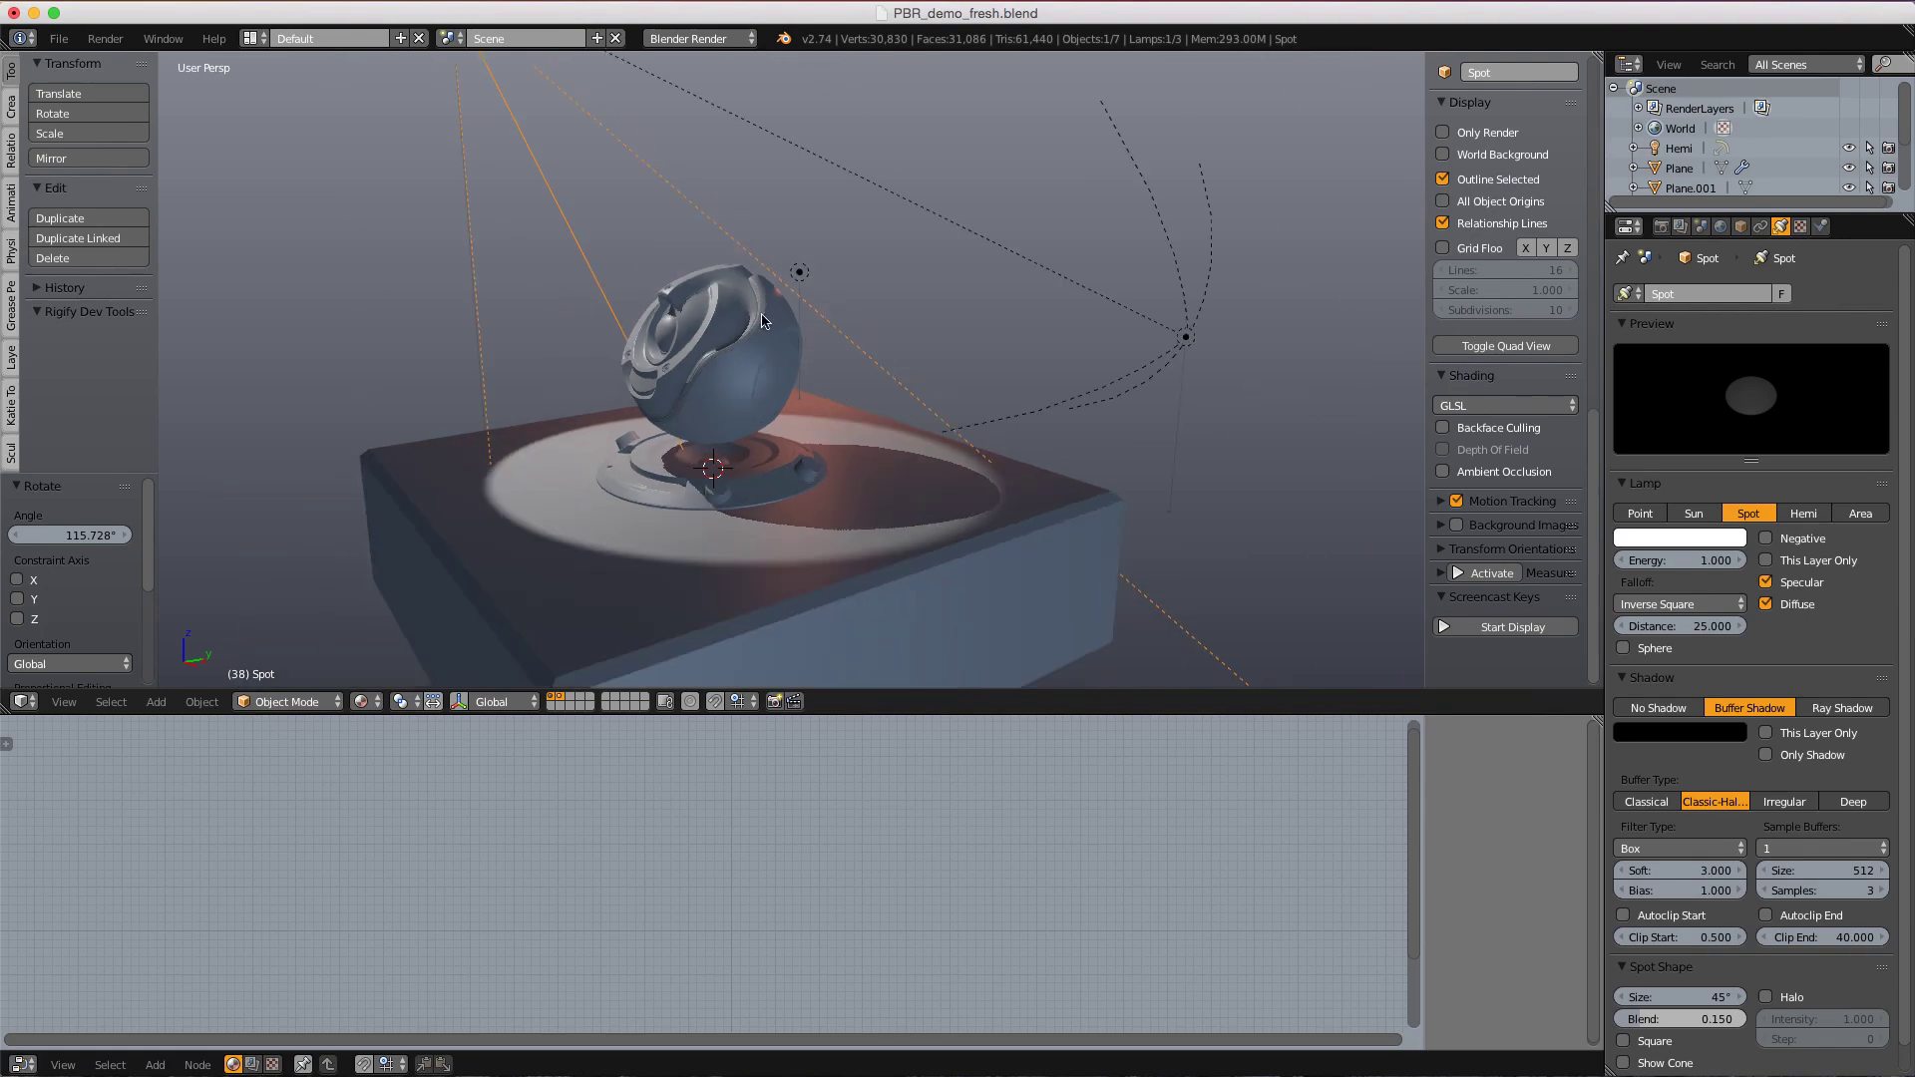
{"action": "scroll", "coordinate": [762, 315], "scroll_direction": "up", "scroll_amount": 3}
{"action": "middle_click_drag", "start_coordinate": [784, 331], "coordinate": [826, 357]}
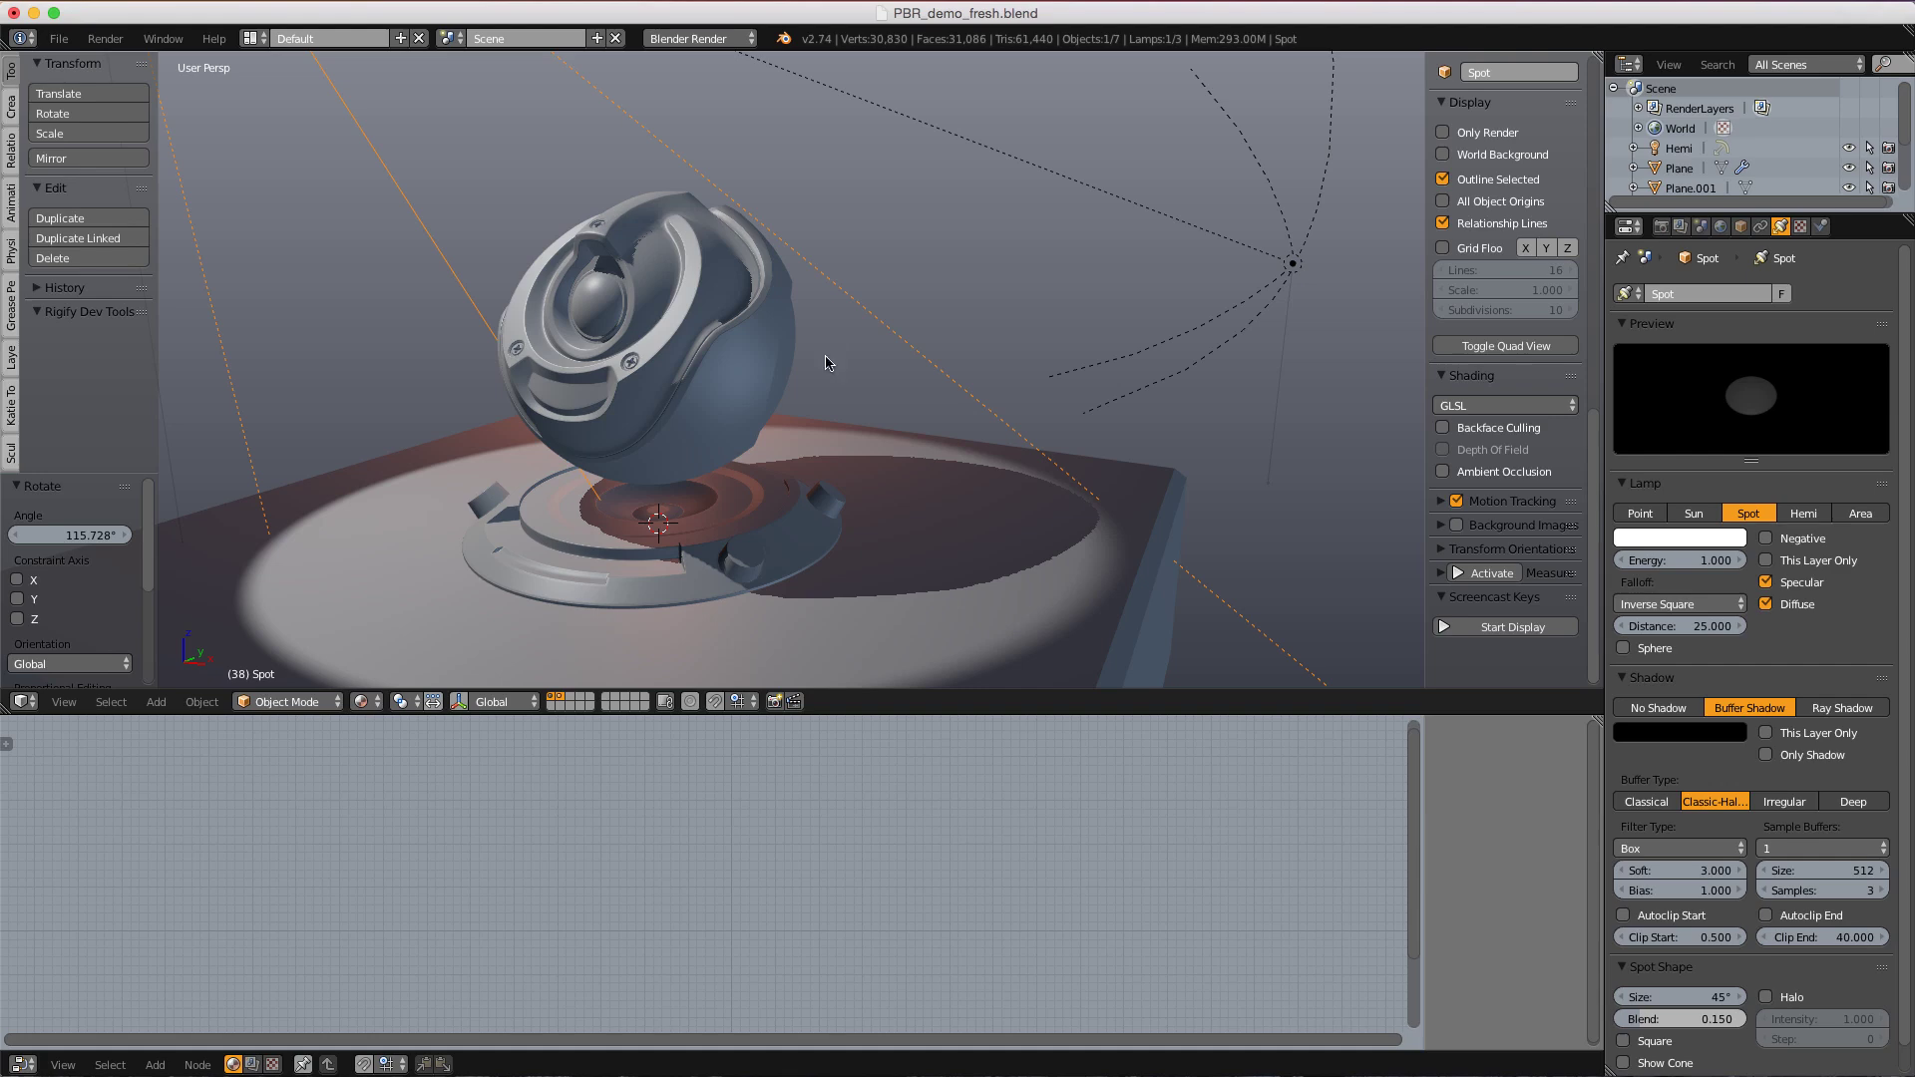
{"action": "left_click", "coordinate": [698, 37]}
{"action": "left_click", "coordinate": [681, 86]}
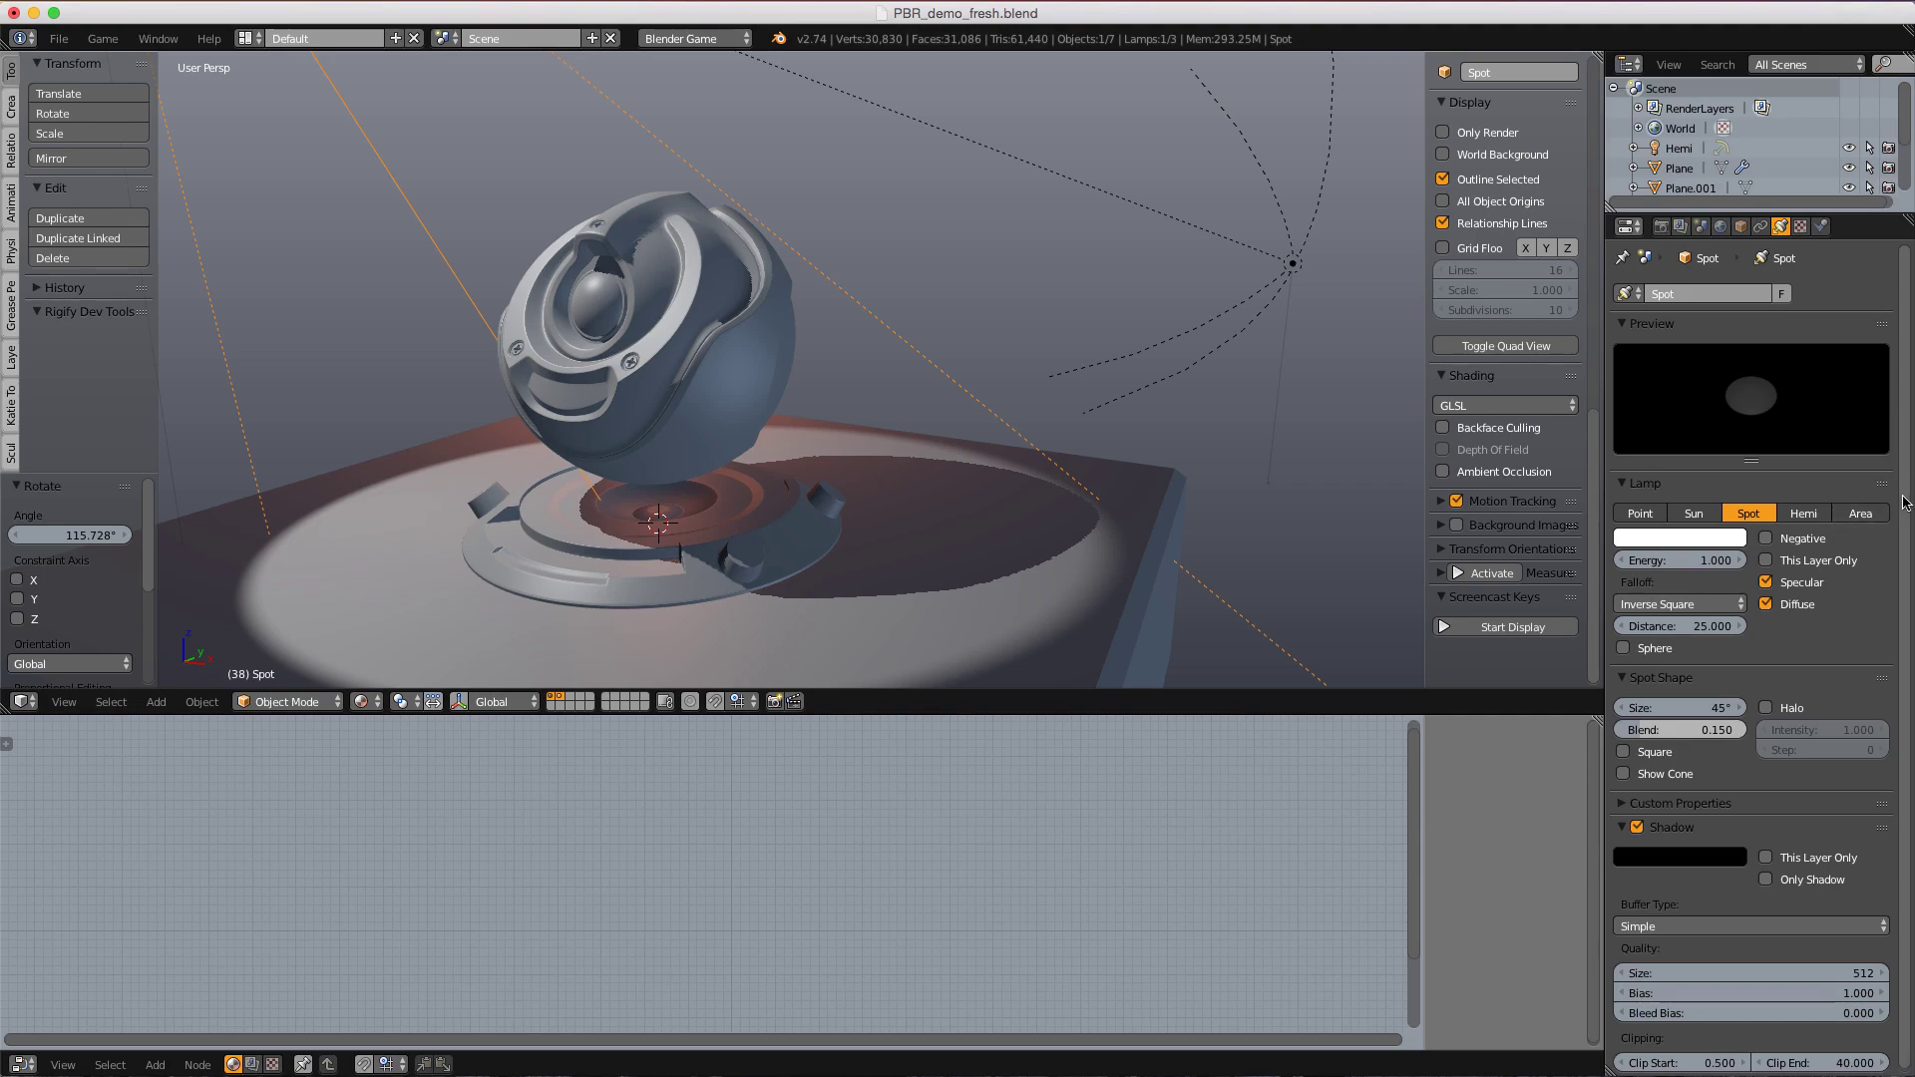
{"action": "scroll", "coordinate": [1905, 529], "scroll_direction": "down", "scroll_amount": 1}
{"action": "left_click", "coordinate": [1632, 824]}
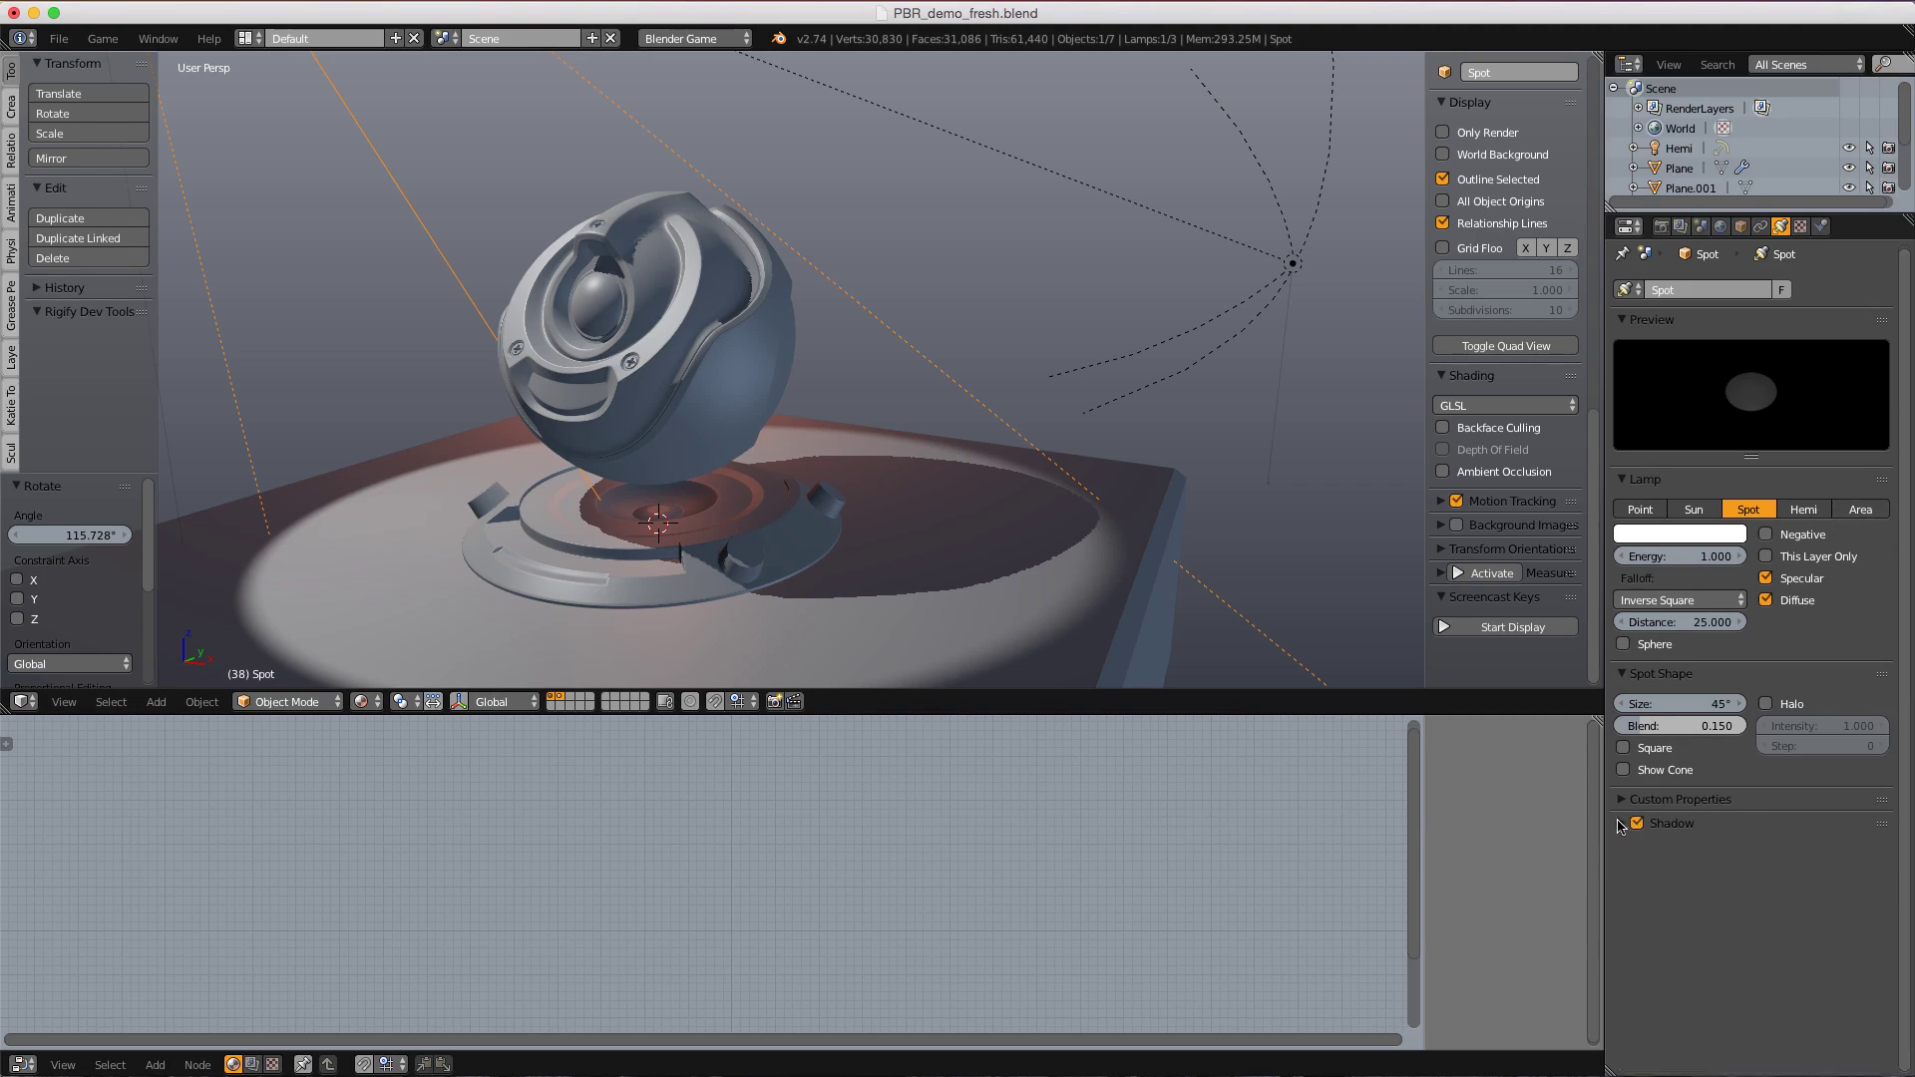
- Expand the spot lamp's Shadow settings and set its shadow buffer type to Variance
{"action": "left_click", "coordinate": [1632, 825]}
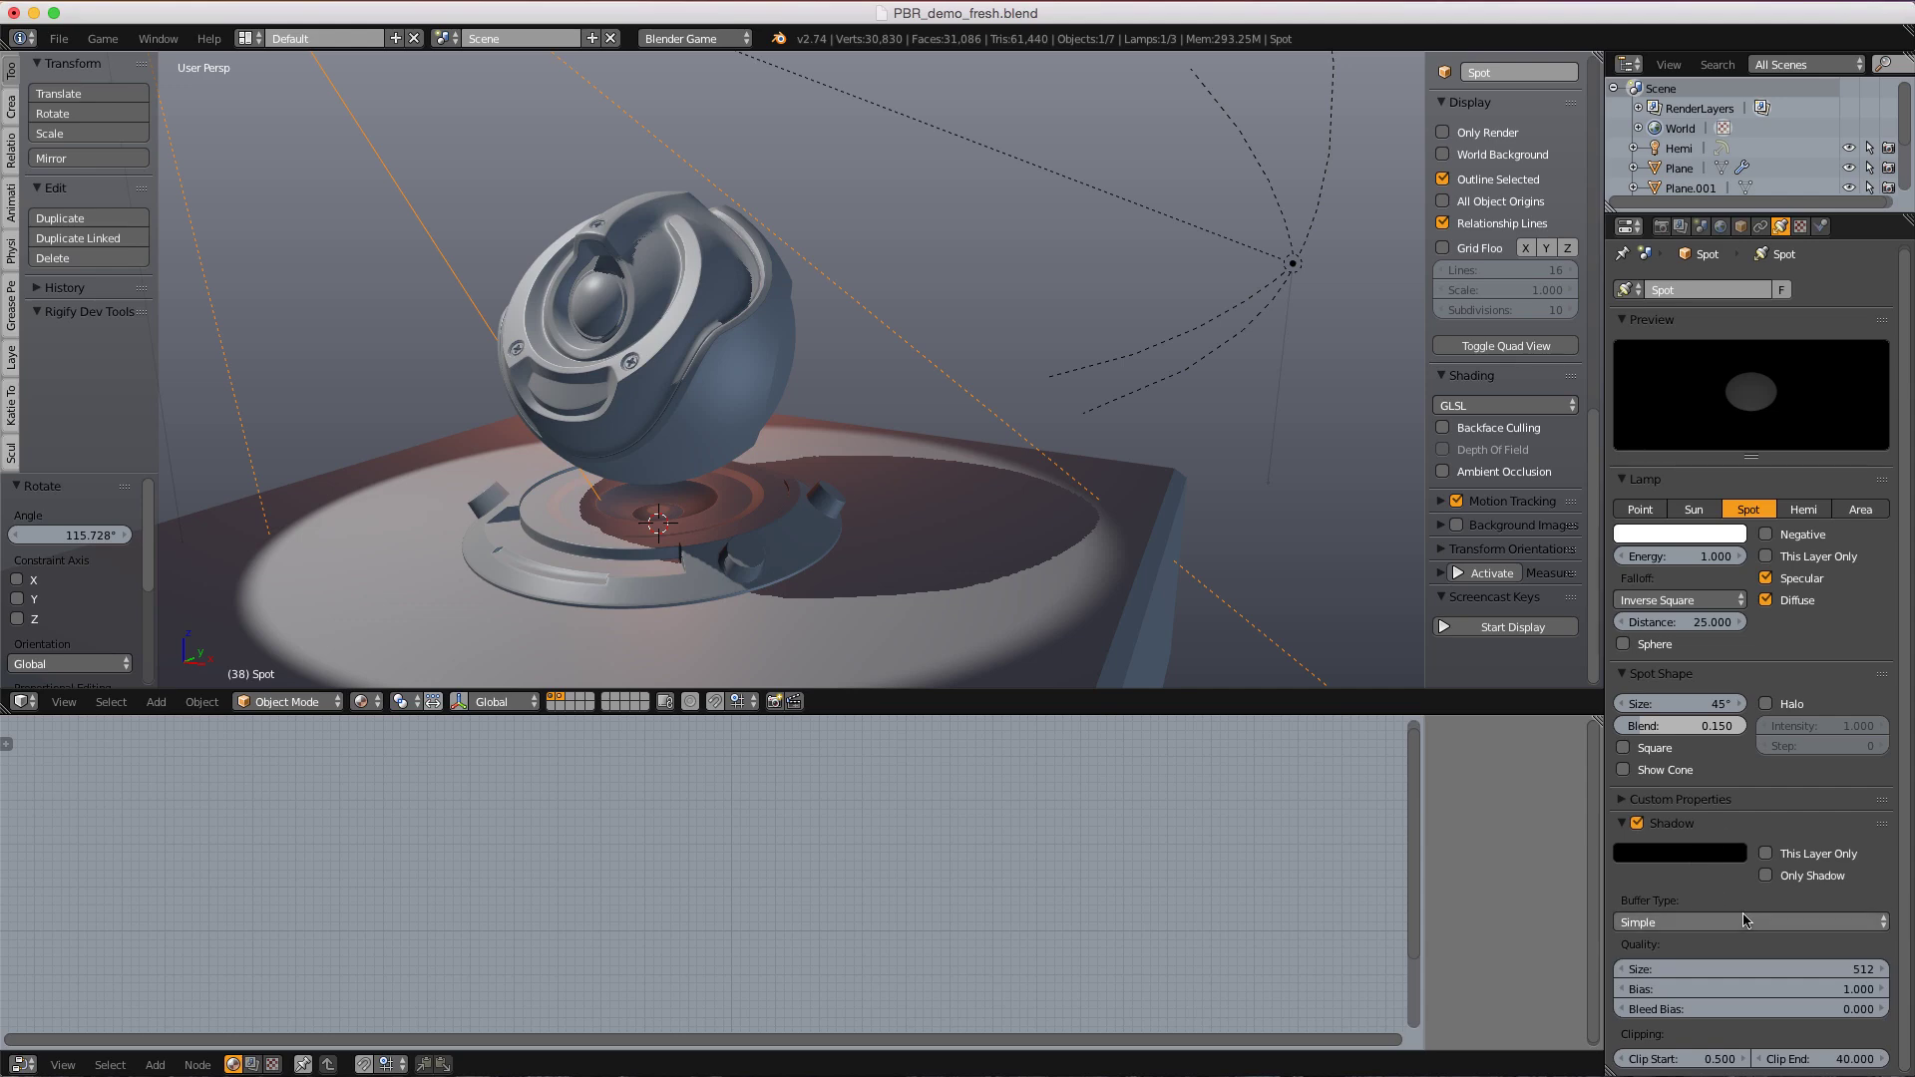
{"action": "left_click", "coordinate": [1671, 925]}
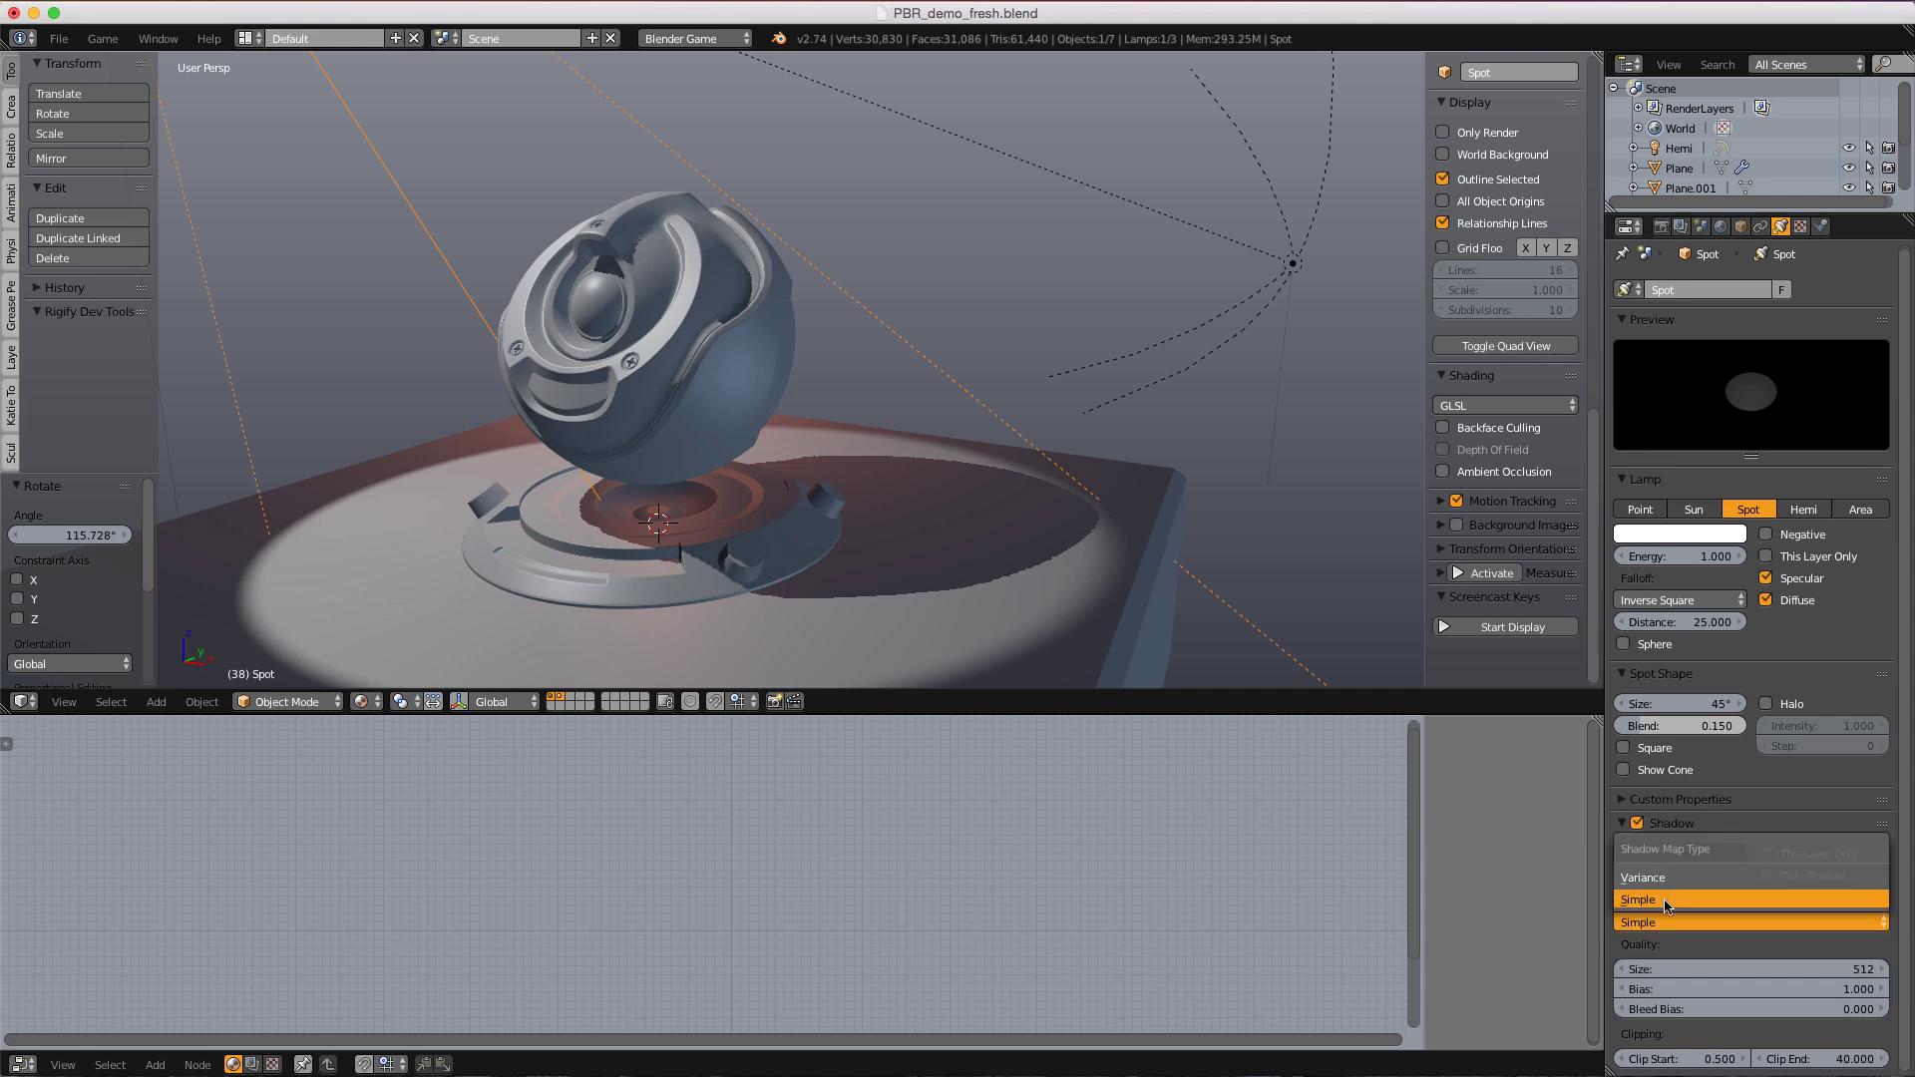
{"action": "left_click", "coordinate": [1671, 885]}
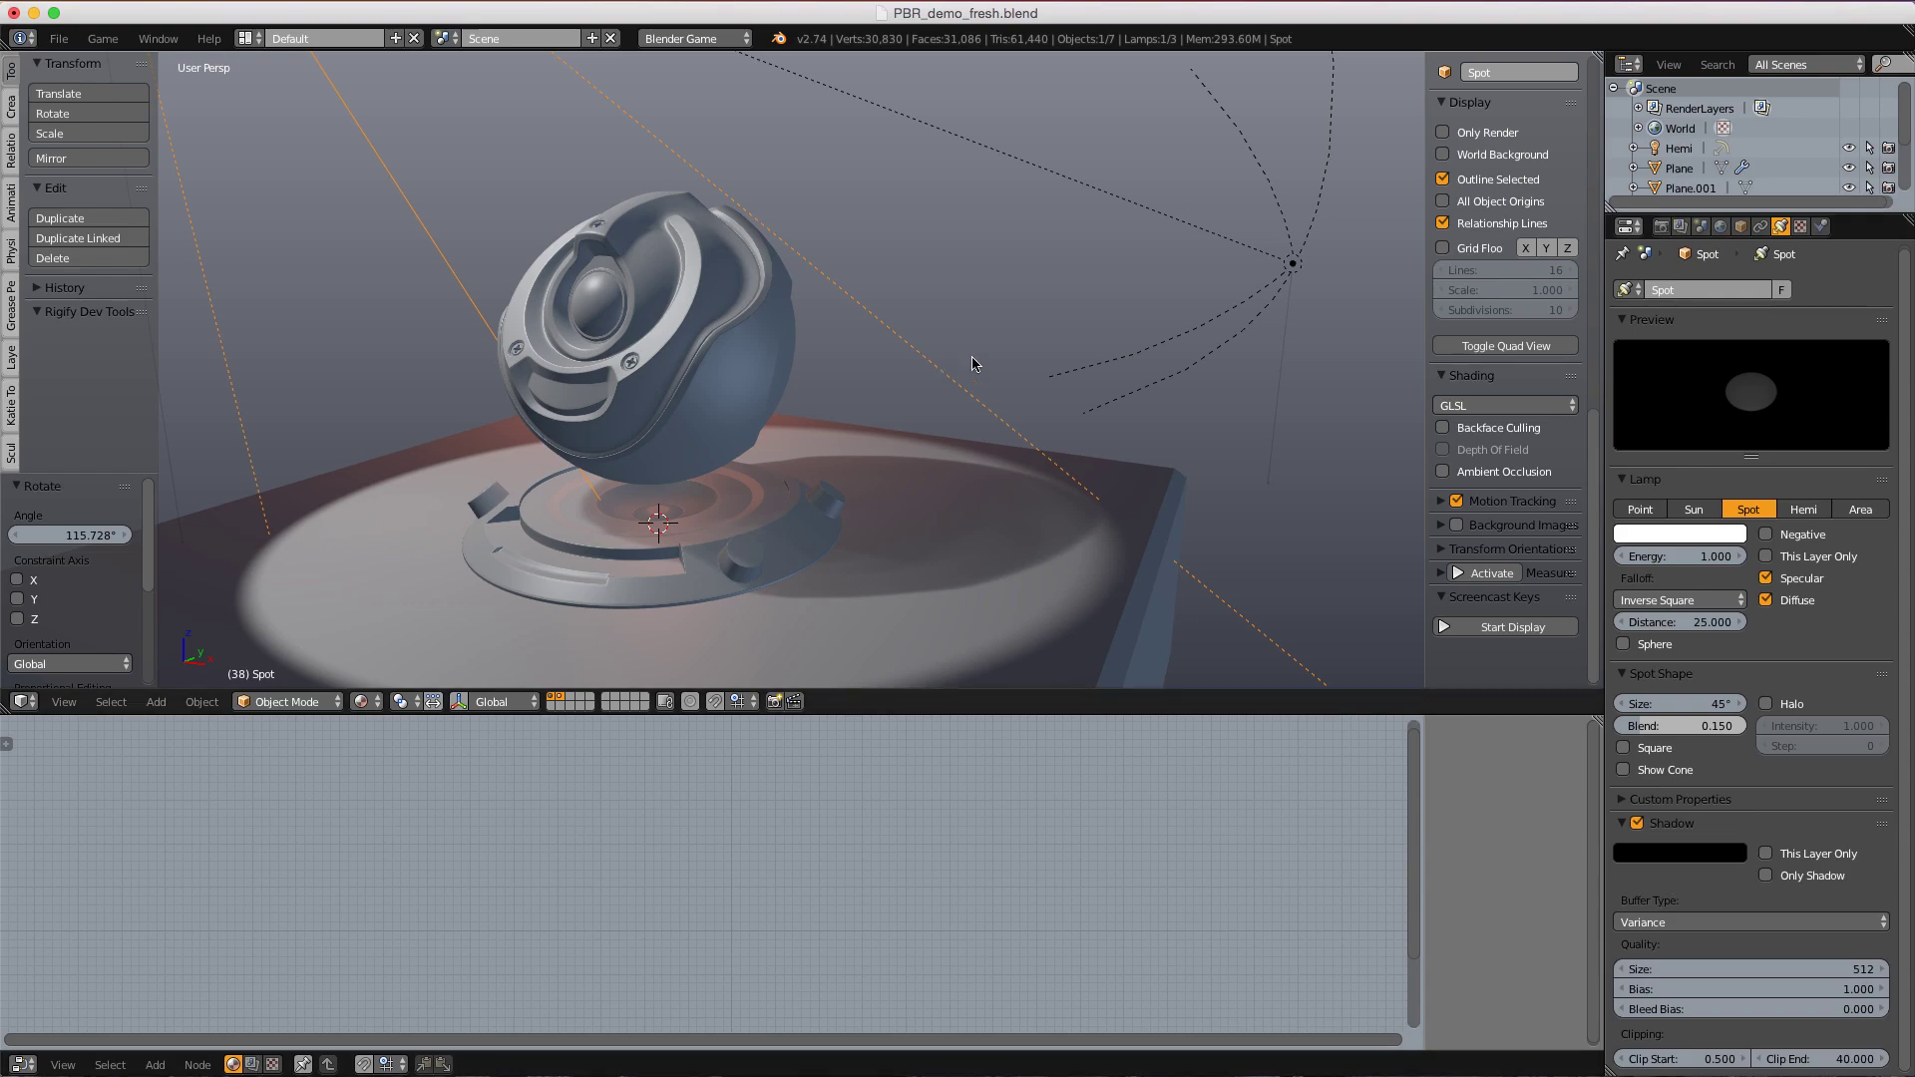
{"action": "middle_click_drag", "start_coordinate": [974, 351], "coordinate": [791, 384]}
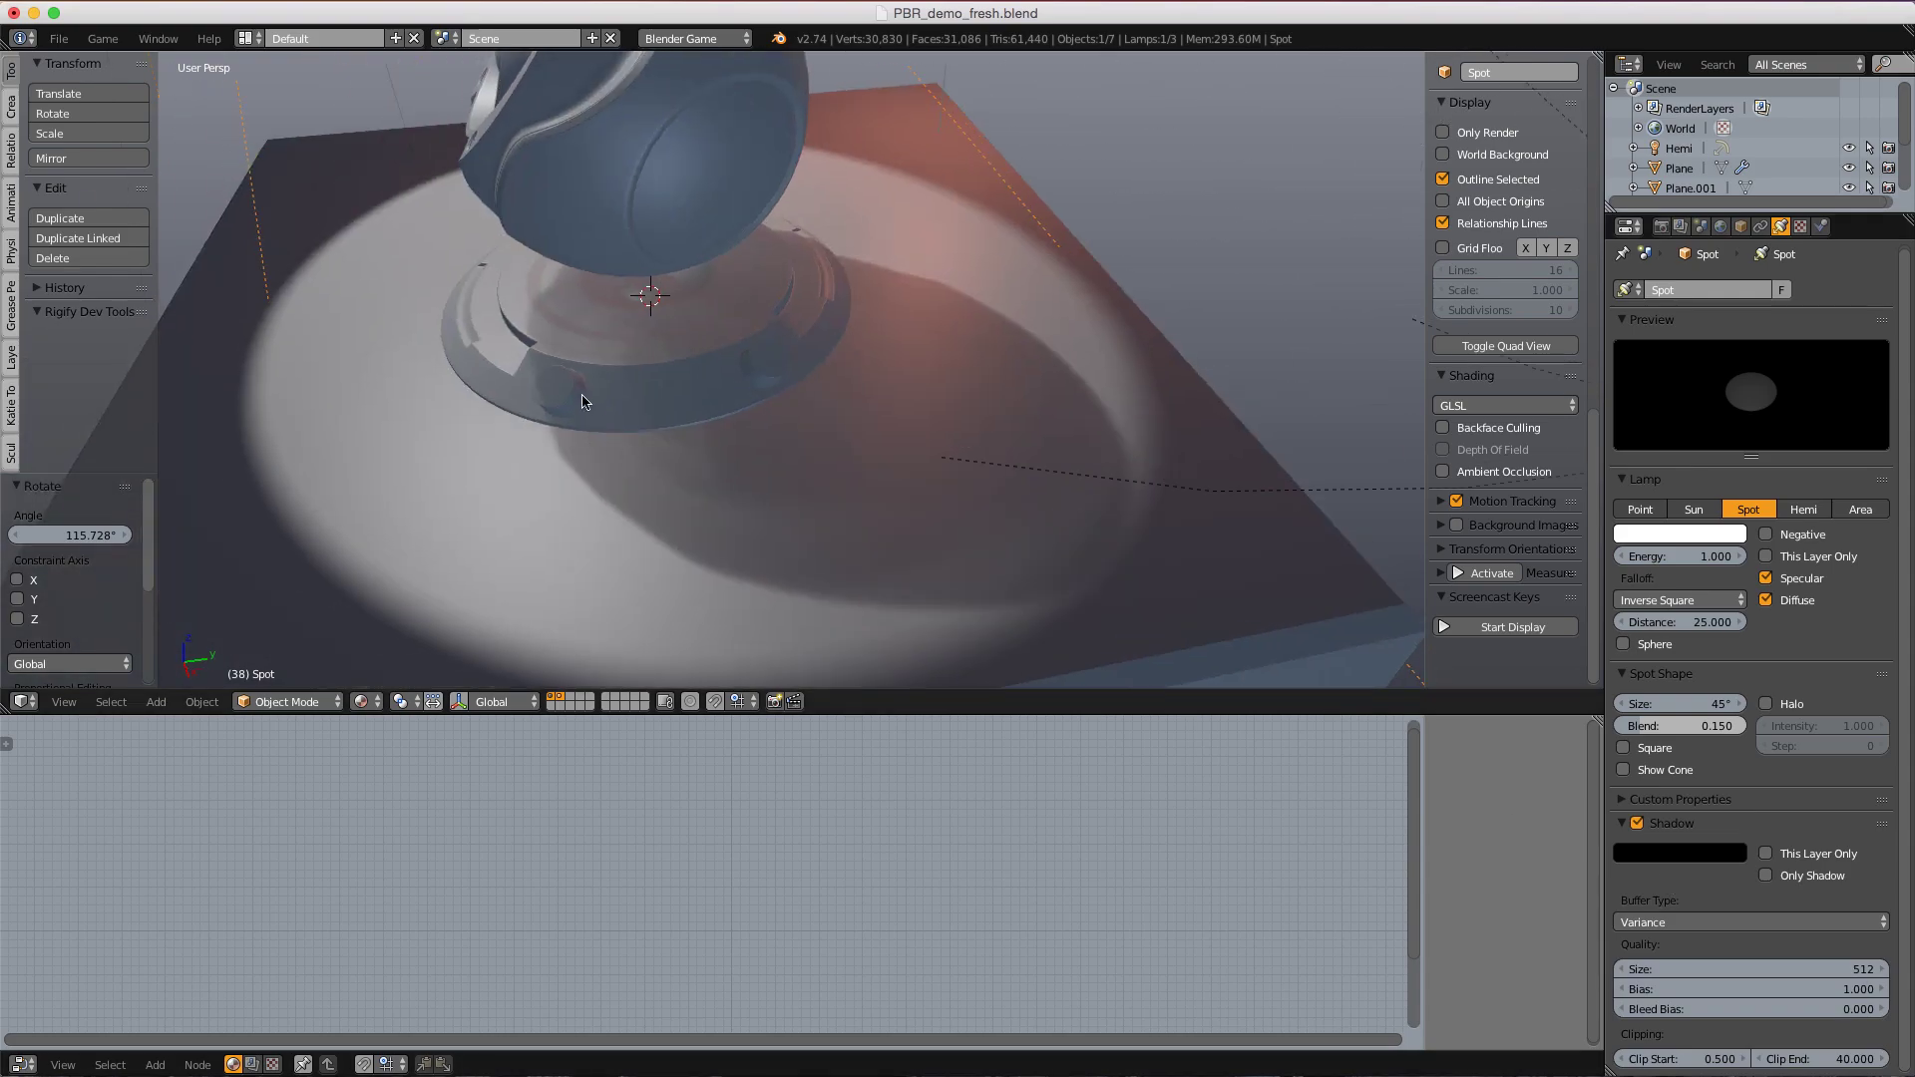
{"action": "middle_click_drag", "start_coordinate": [582, 401], "coordinate": [675, 374]}
{"action": "scroll", "coordinate": [796, 375], "scroll_direction": "down", "scroll_amount": 5}
{"action": "middle_click_drag", "start_coordinate": [796, 375], "coordinate": [877, 333]}
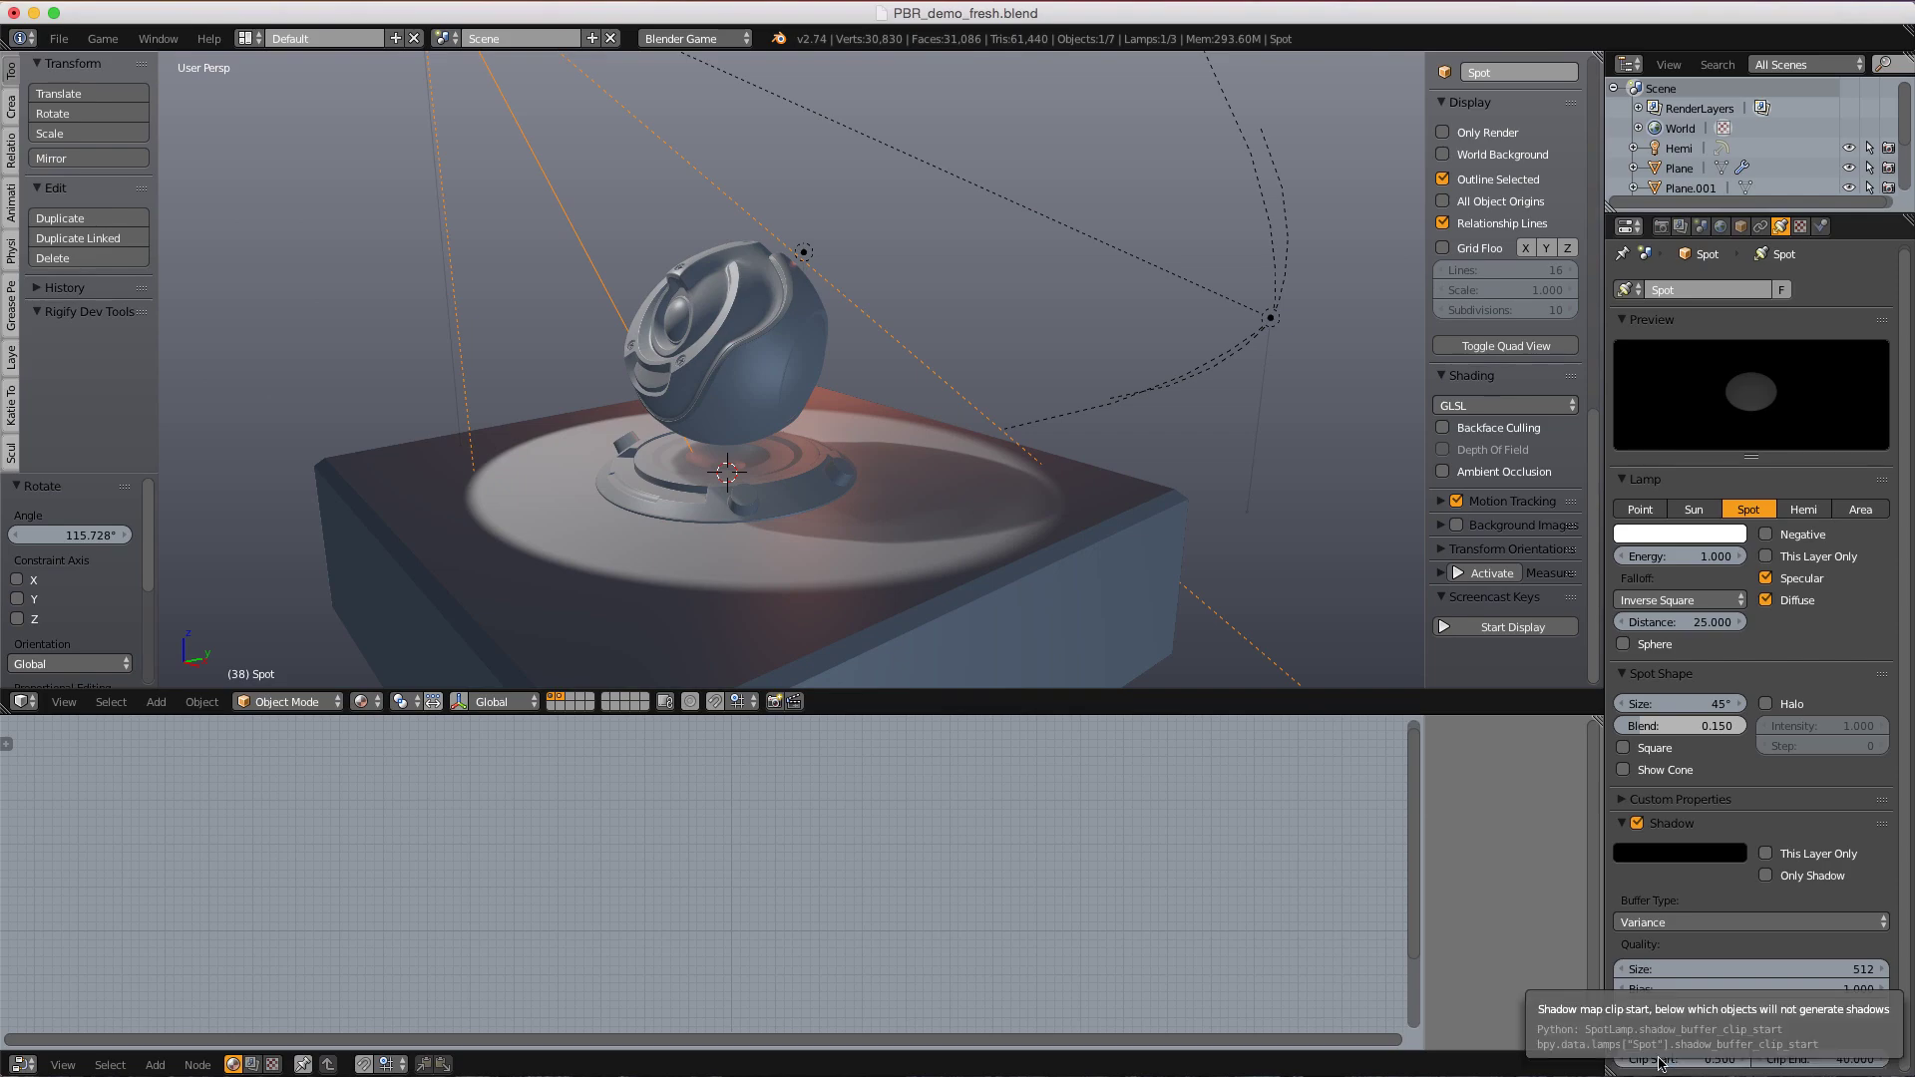
- Raise the spot lamp's shadow Clip Start to 2.028
{"action": "left_click_drag", "start_coordinate": [1654, 1062], "coordinate": [1672, 1058]}
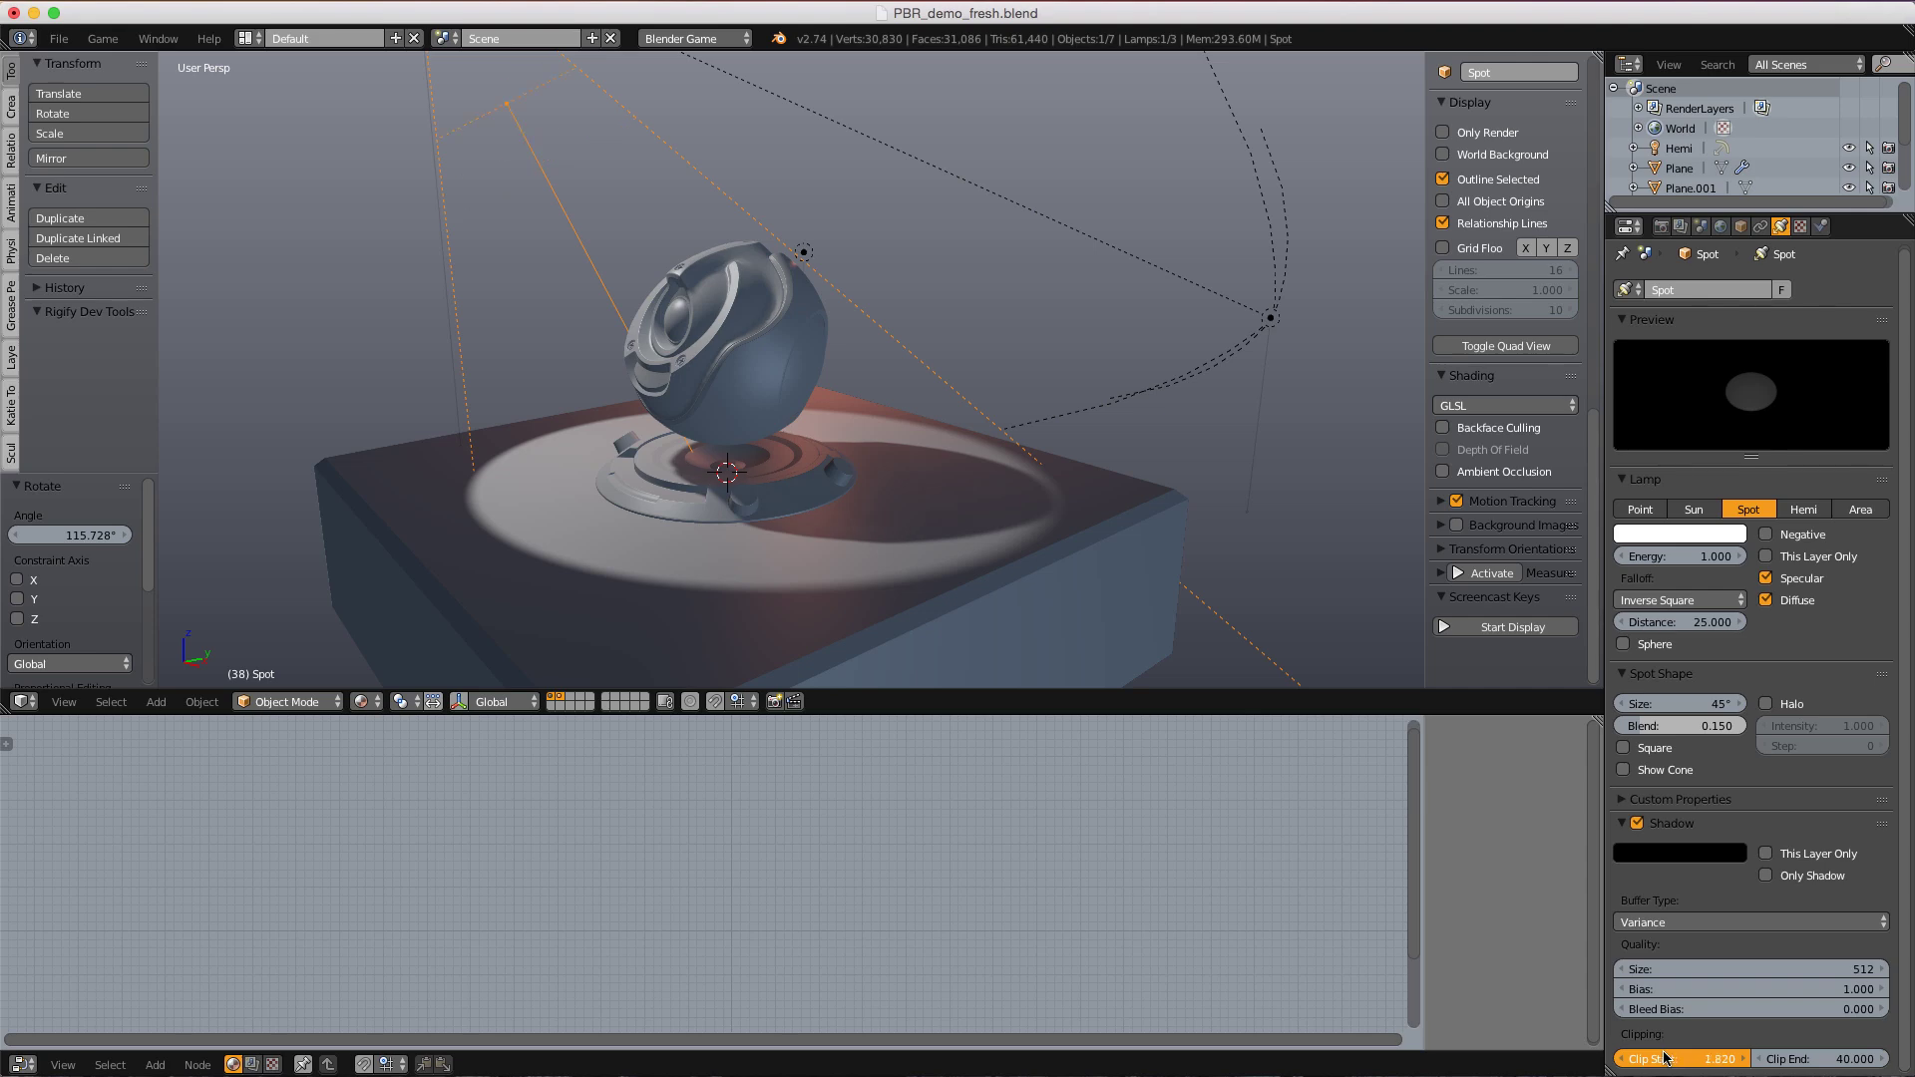
{"action": "left_click_drag", "start_coordinate": [1661, 1057], "coordinate": [1689, 1050]}
{"action": "middle_click_drag", "start_coordinate": [913, 549], "coordinate": [901, 445]}
{"action": "middle_click_drag", "start_coordinate": [1154, 321], "coordinate": [1108, 339]}
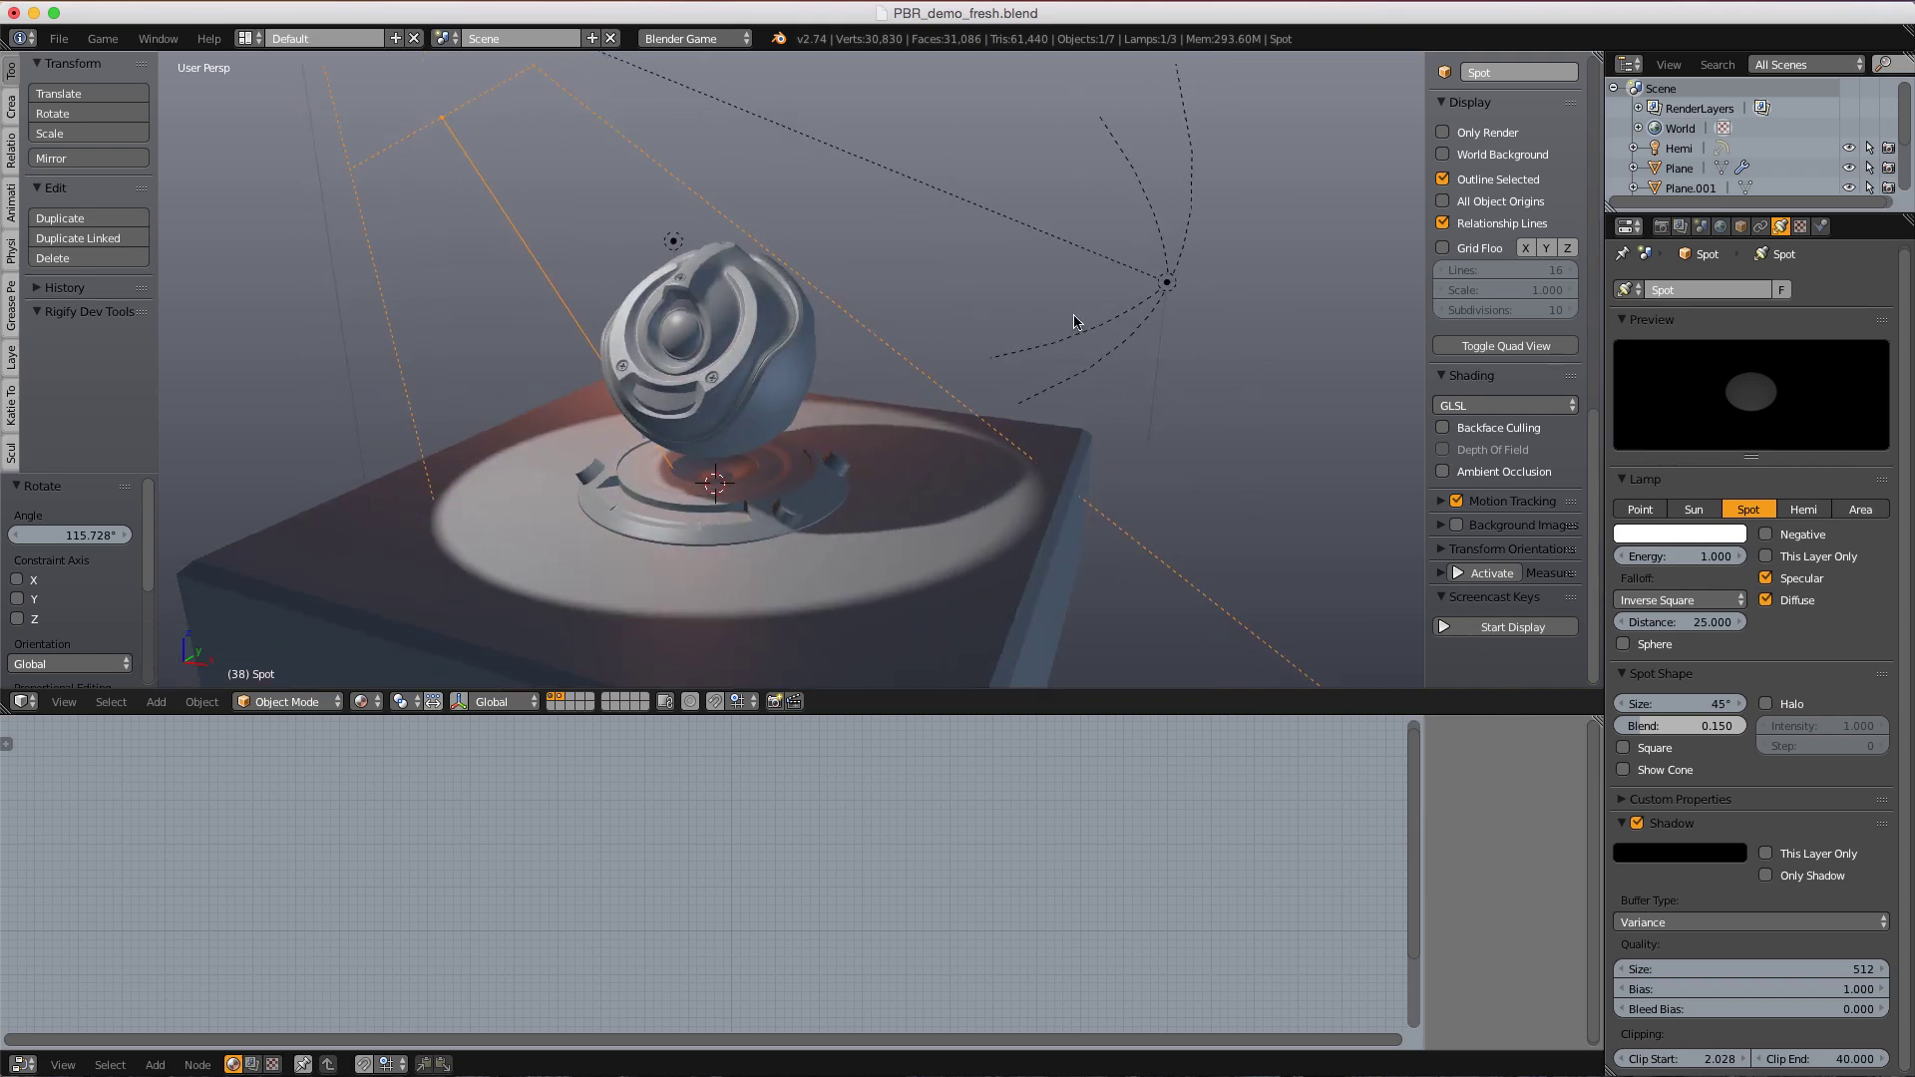
- Try the Simple buffer type on the spot lamp's shadow for comparison, then switch back to Variance
{"action": "left_click", "coordinate": [1686, 923]}
{"action": "left_click", "coordinate": [1686, 903]}
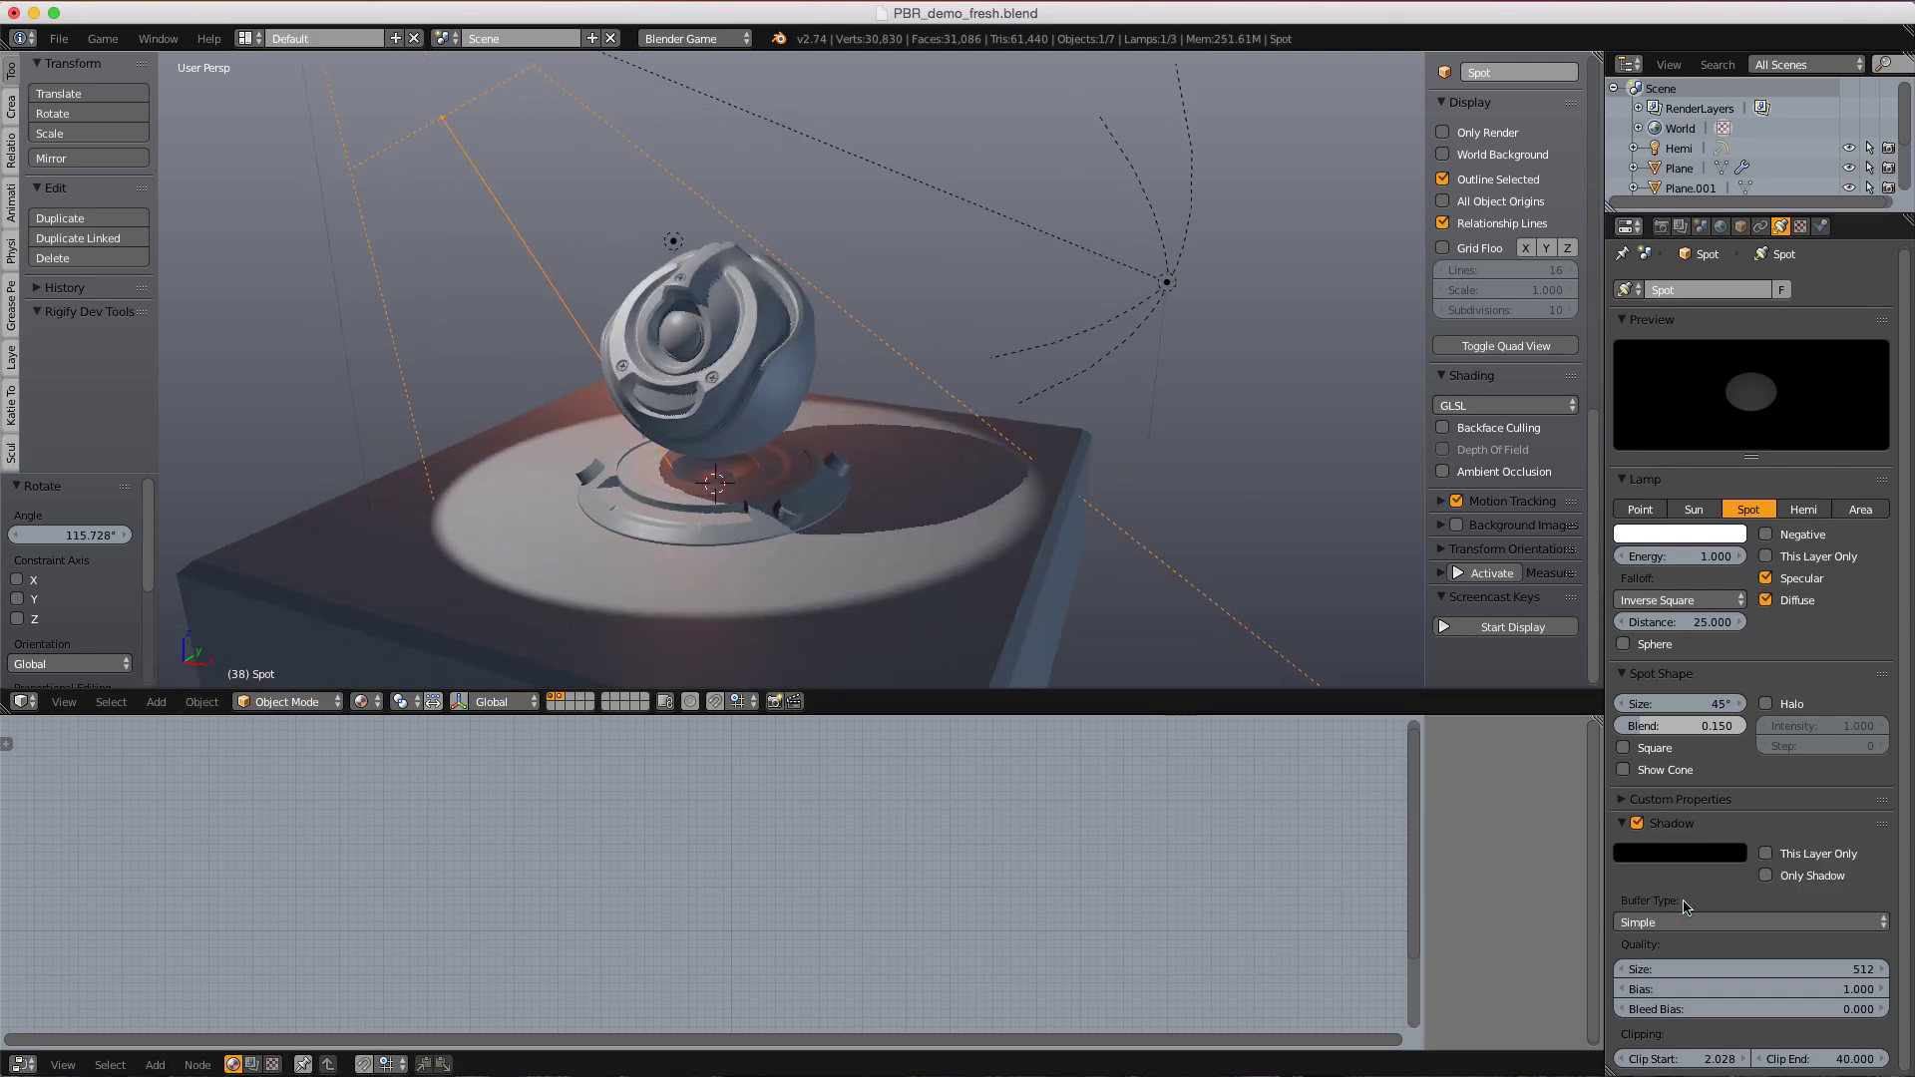
{"action": "middle_click_drag", "start_coordinate": [1048, 496], "coordinate": [1035, 463], "text": "ctrl"}
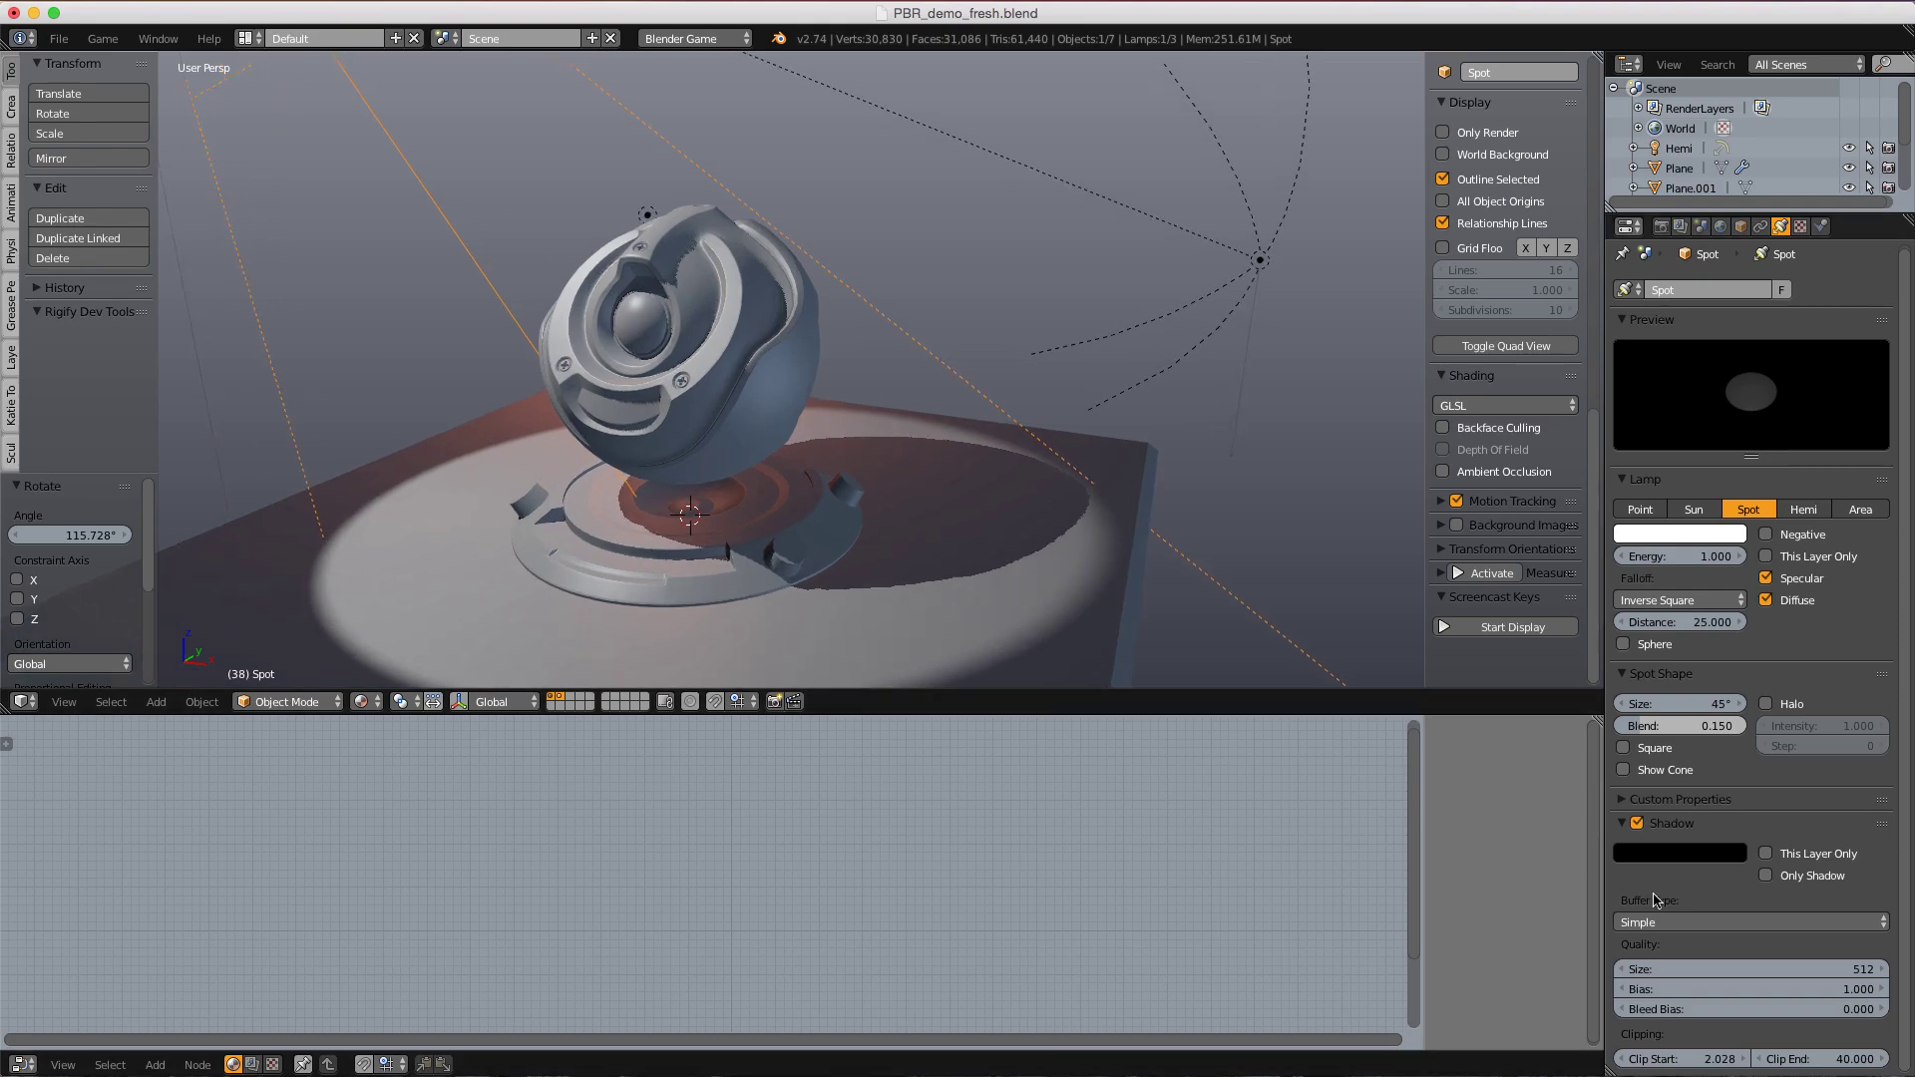
{"action": "left_click", "coordinate": [1668, 923]}
{"action": "left_click", "coordinate": [1667, 881]}
{"action": "middle_click_drag", "start_coordinate": [1113, 395], "coordinate": [903, 386]}
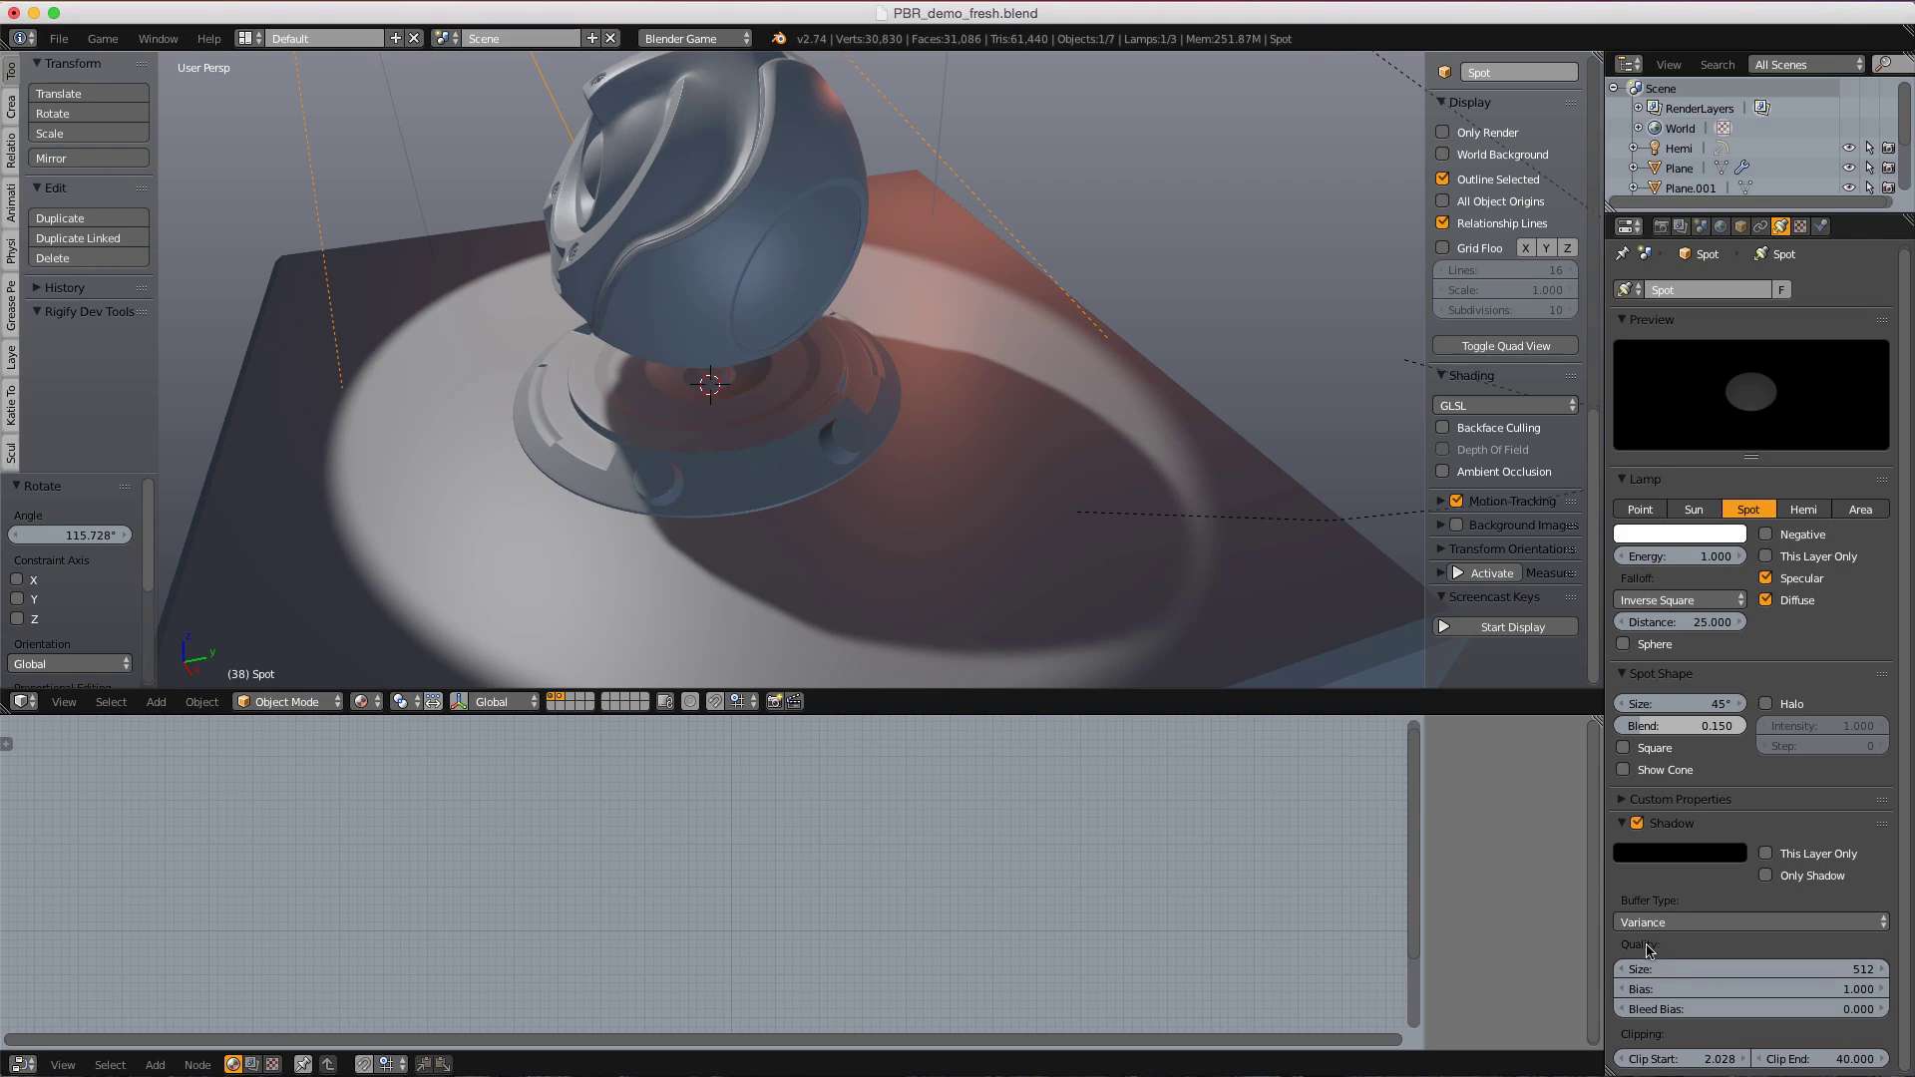
- Set the spot lamp's shadow buffer size to 256
{"action": "left_click", "coordinate": [1802, 968]}
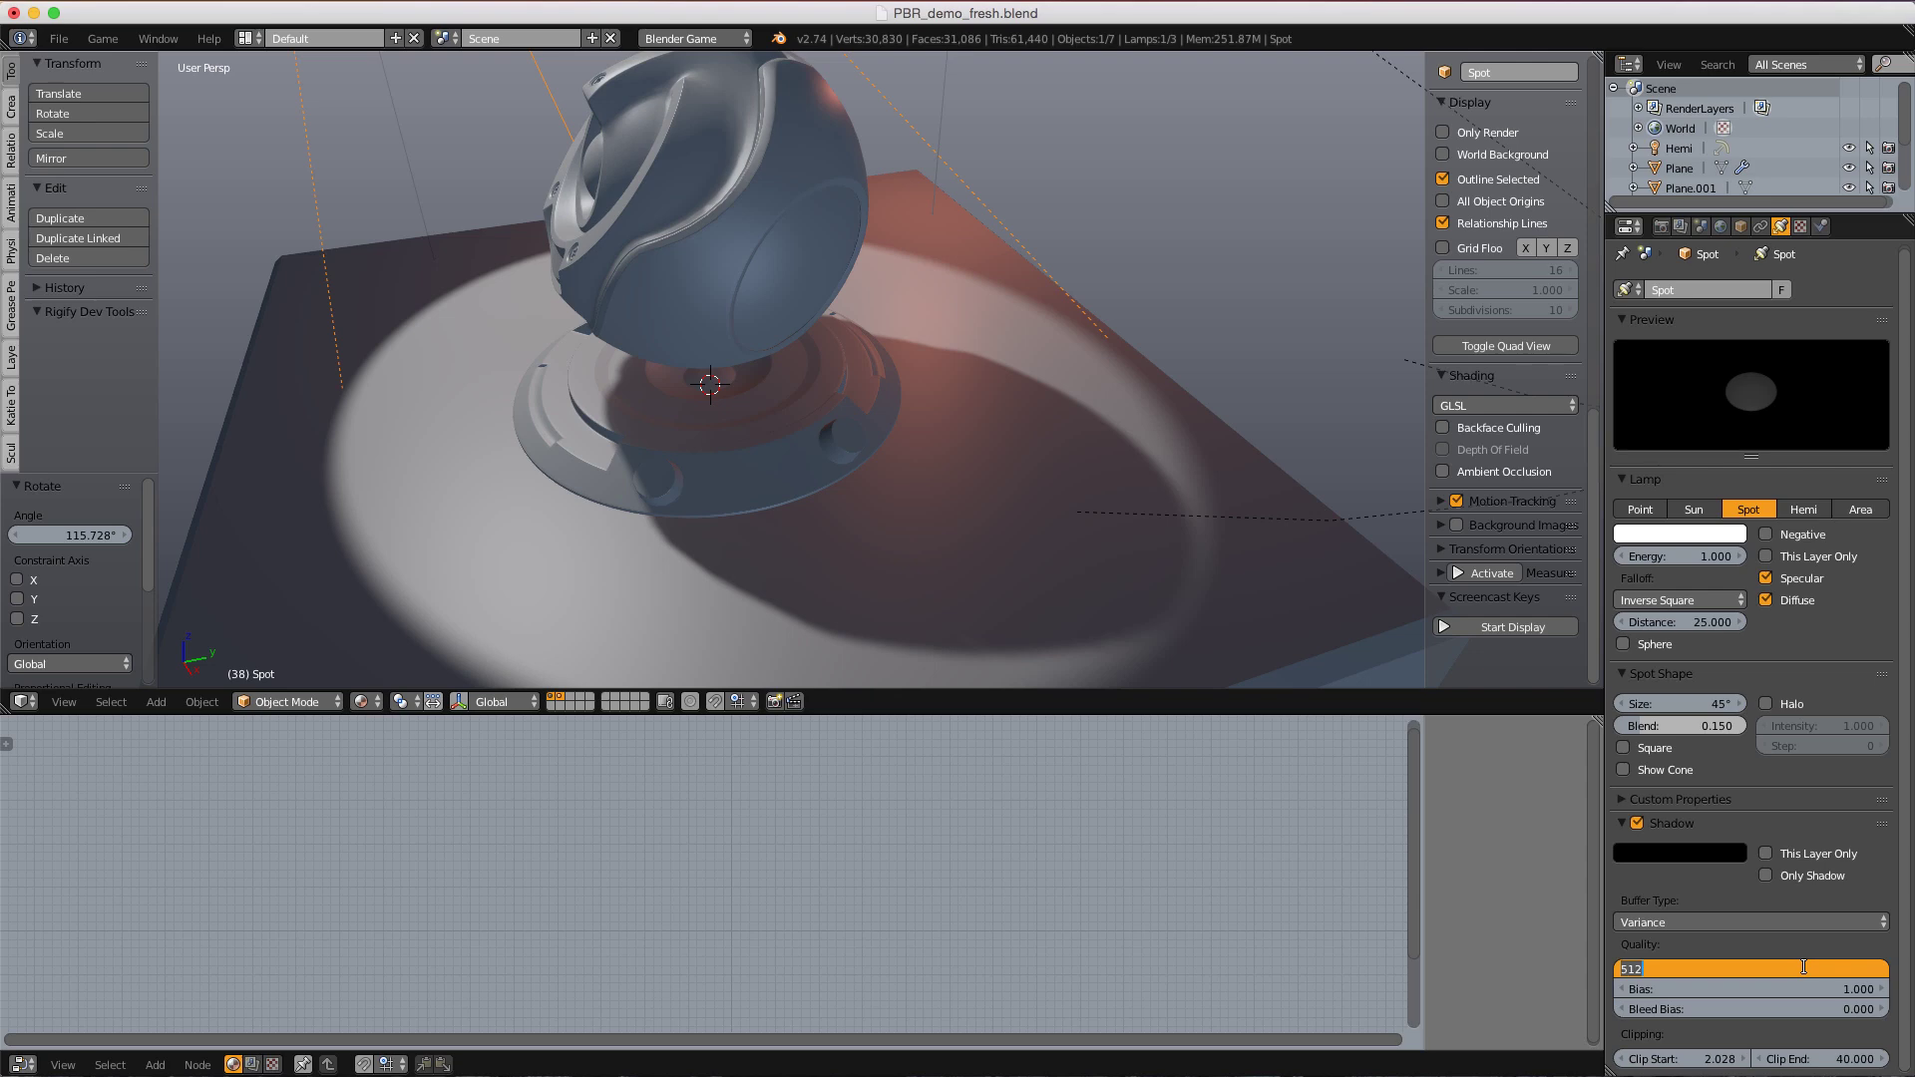
{"action": "type", "text": "256"}
{"action": "key", "text": "Return"}
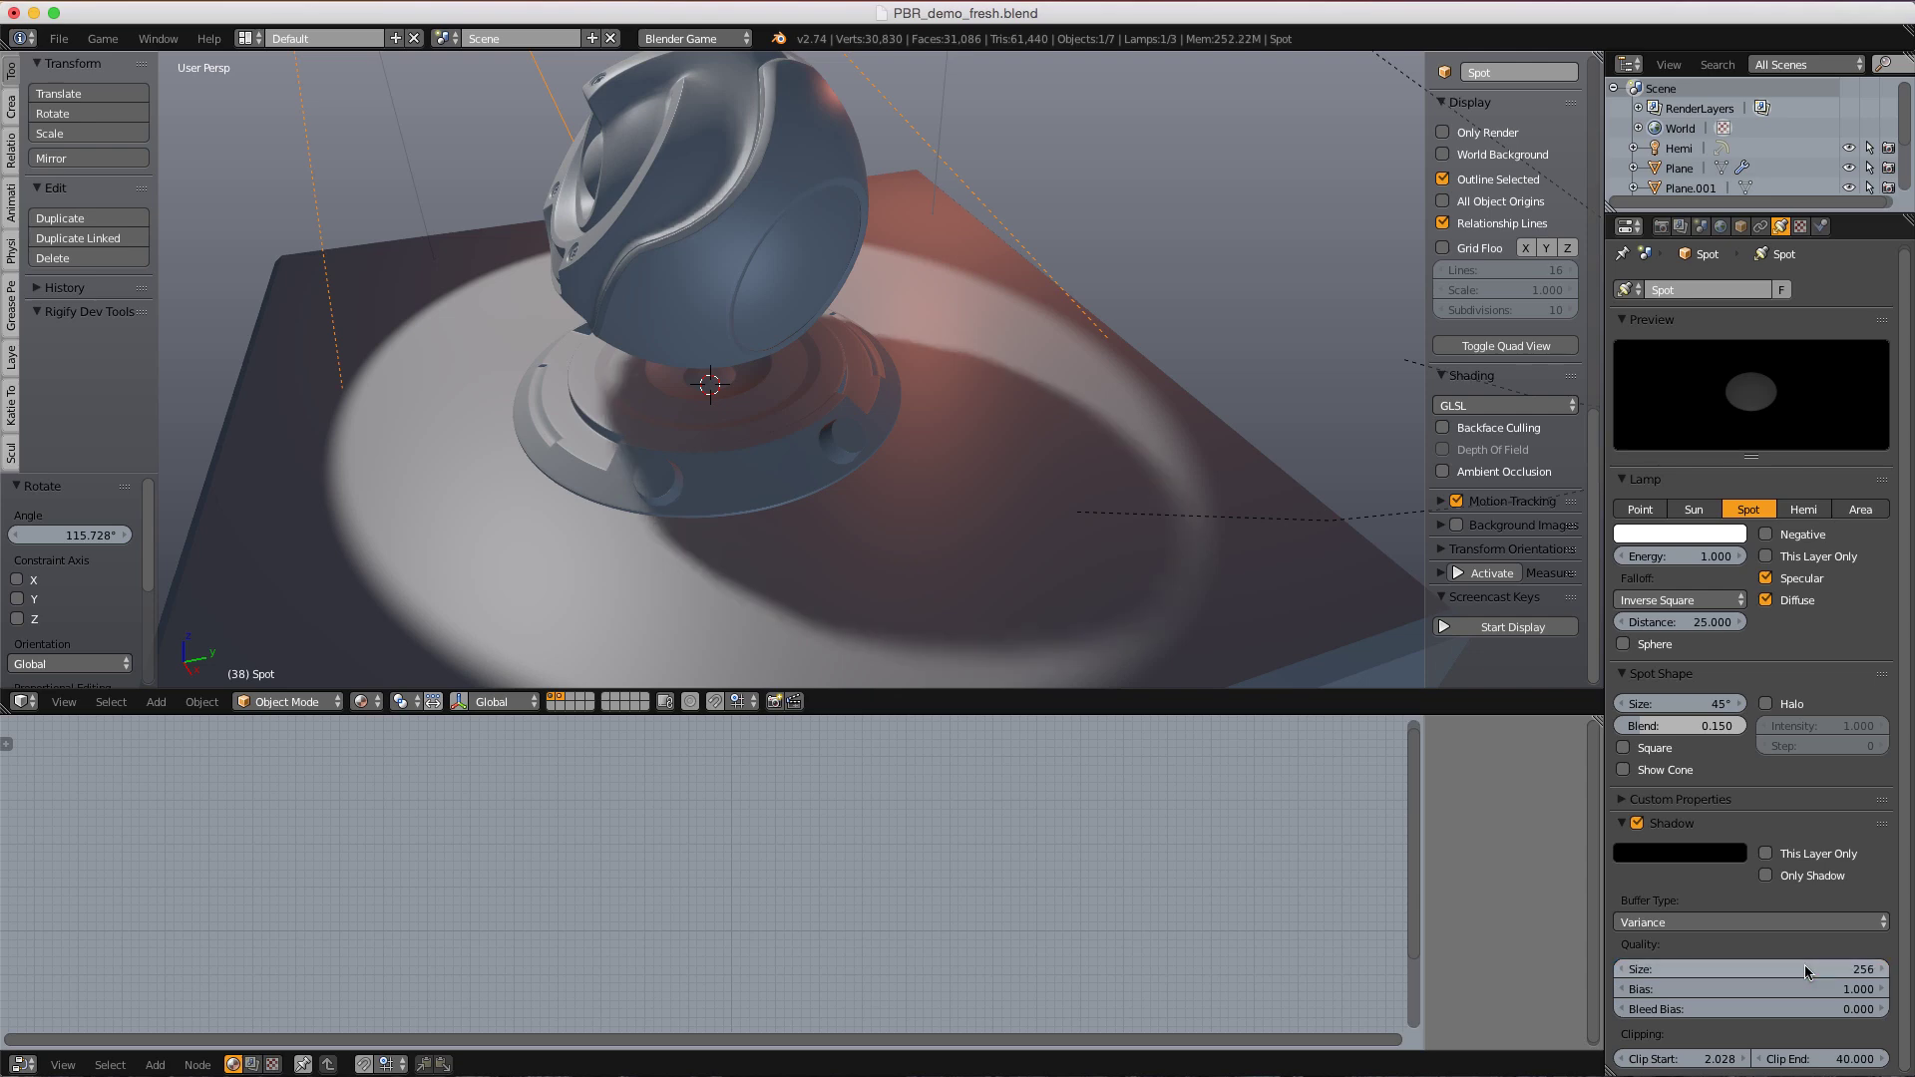
{"action": "middle_click_drag", "start_coordinate": [1095, 479], "coordinate": [1040, 473]}
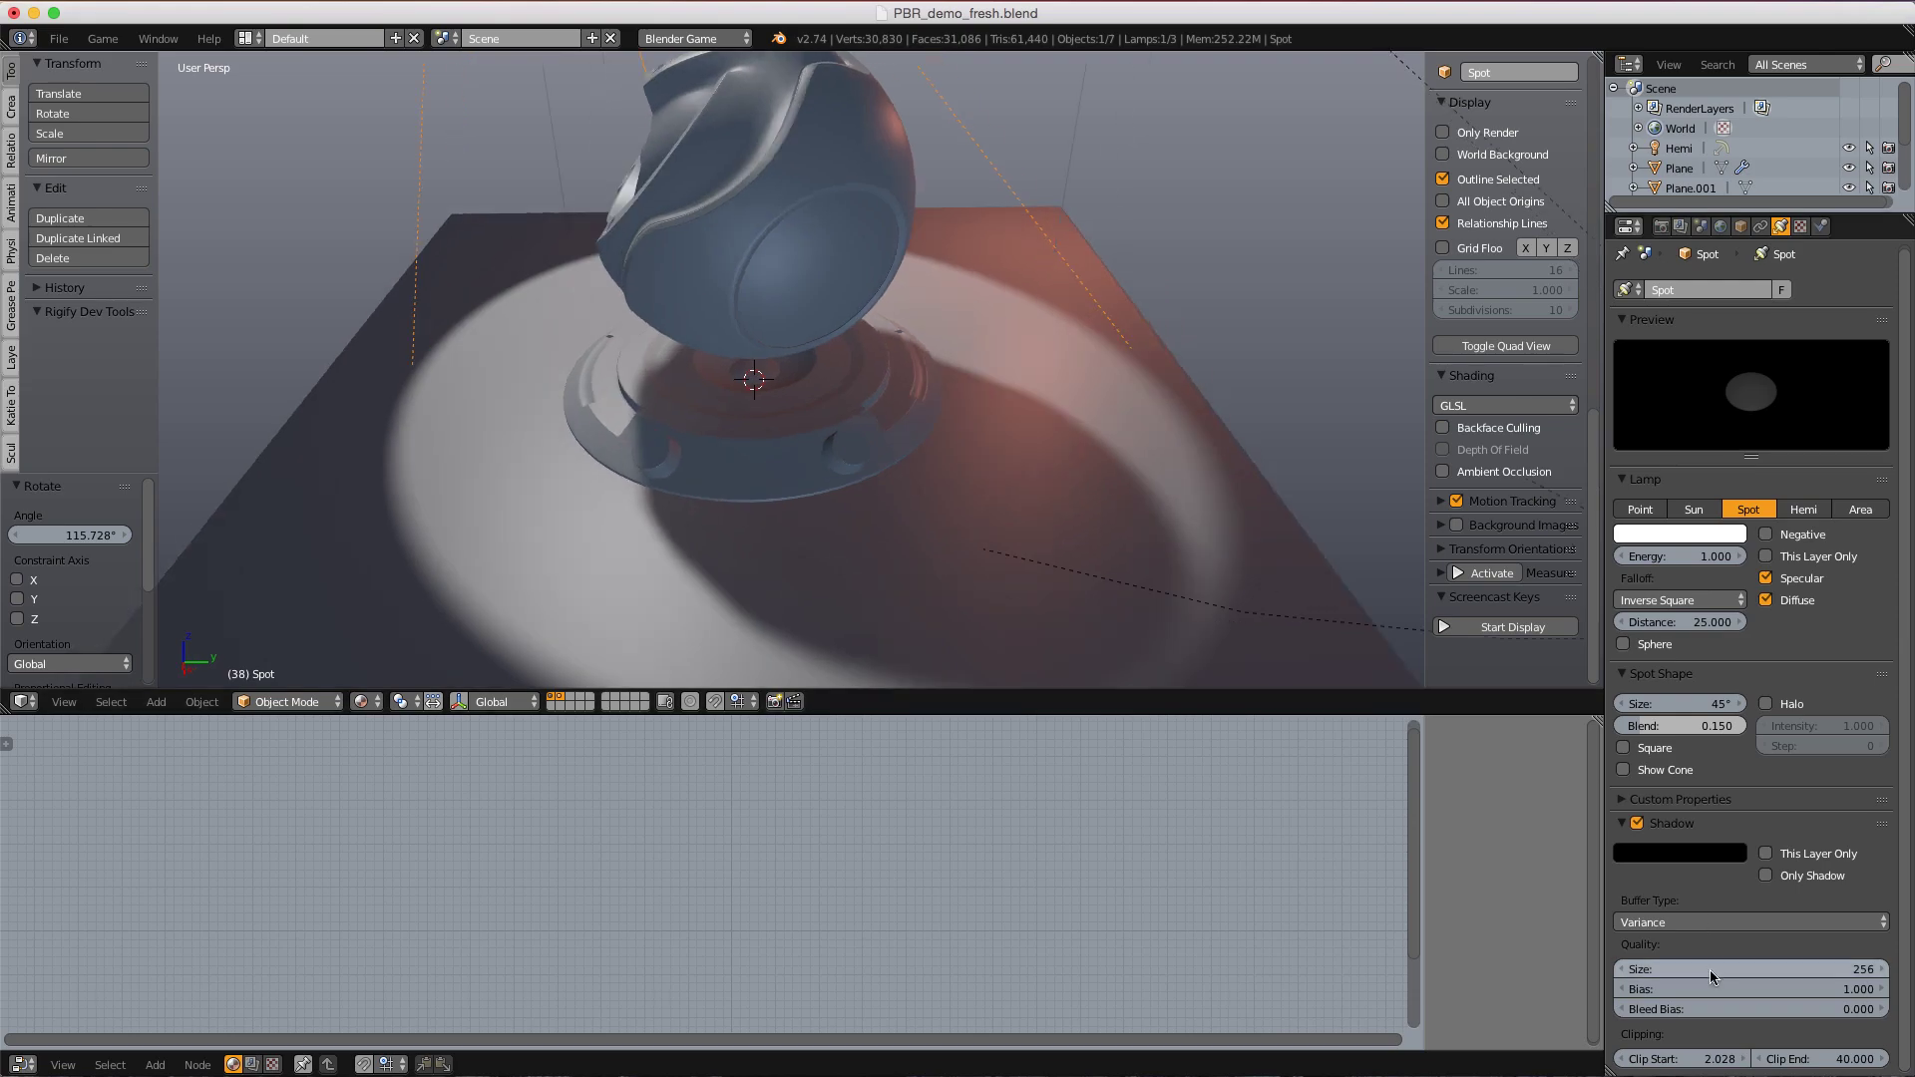
- Try a shadow buffer size of 128 on the spot lamp, then restore 256
{"action": "left_click", "coordinate": [1720, 969]}
{"action": "type", "text": "128"}
{"action": "key", "text": "Return"}
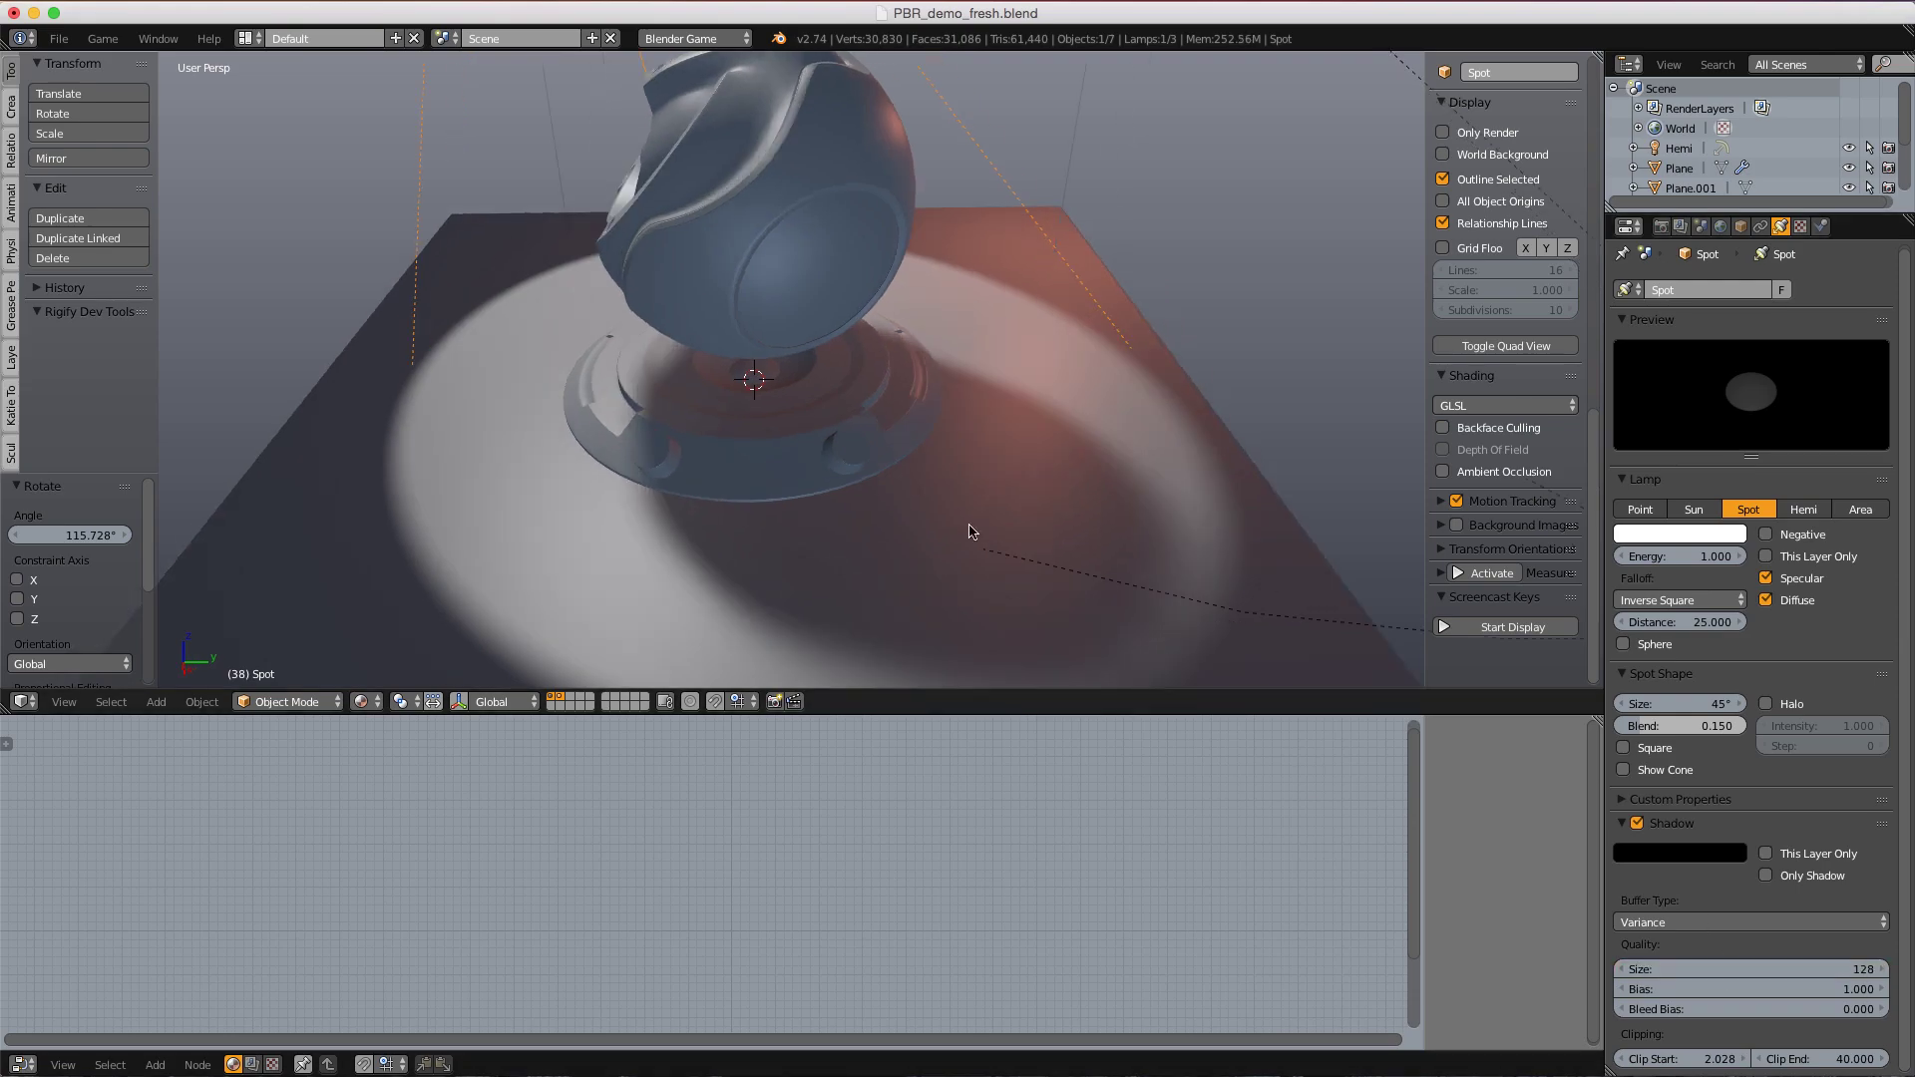
{"action": "middle_click_drag", "start_coordinate": [1011, 566], "coordinate": [1014, 503]}
{"action": "left_click", "coordinate": [1761, 968]}
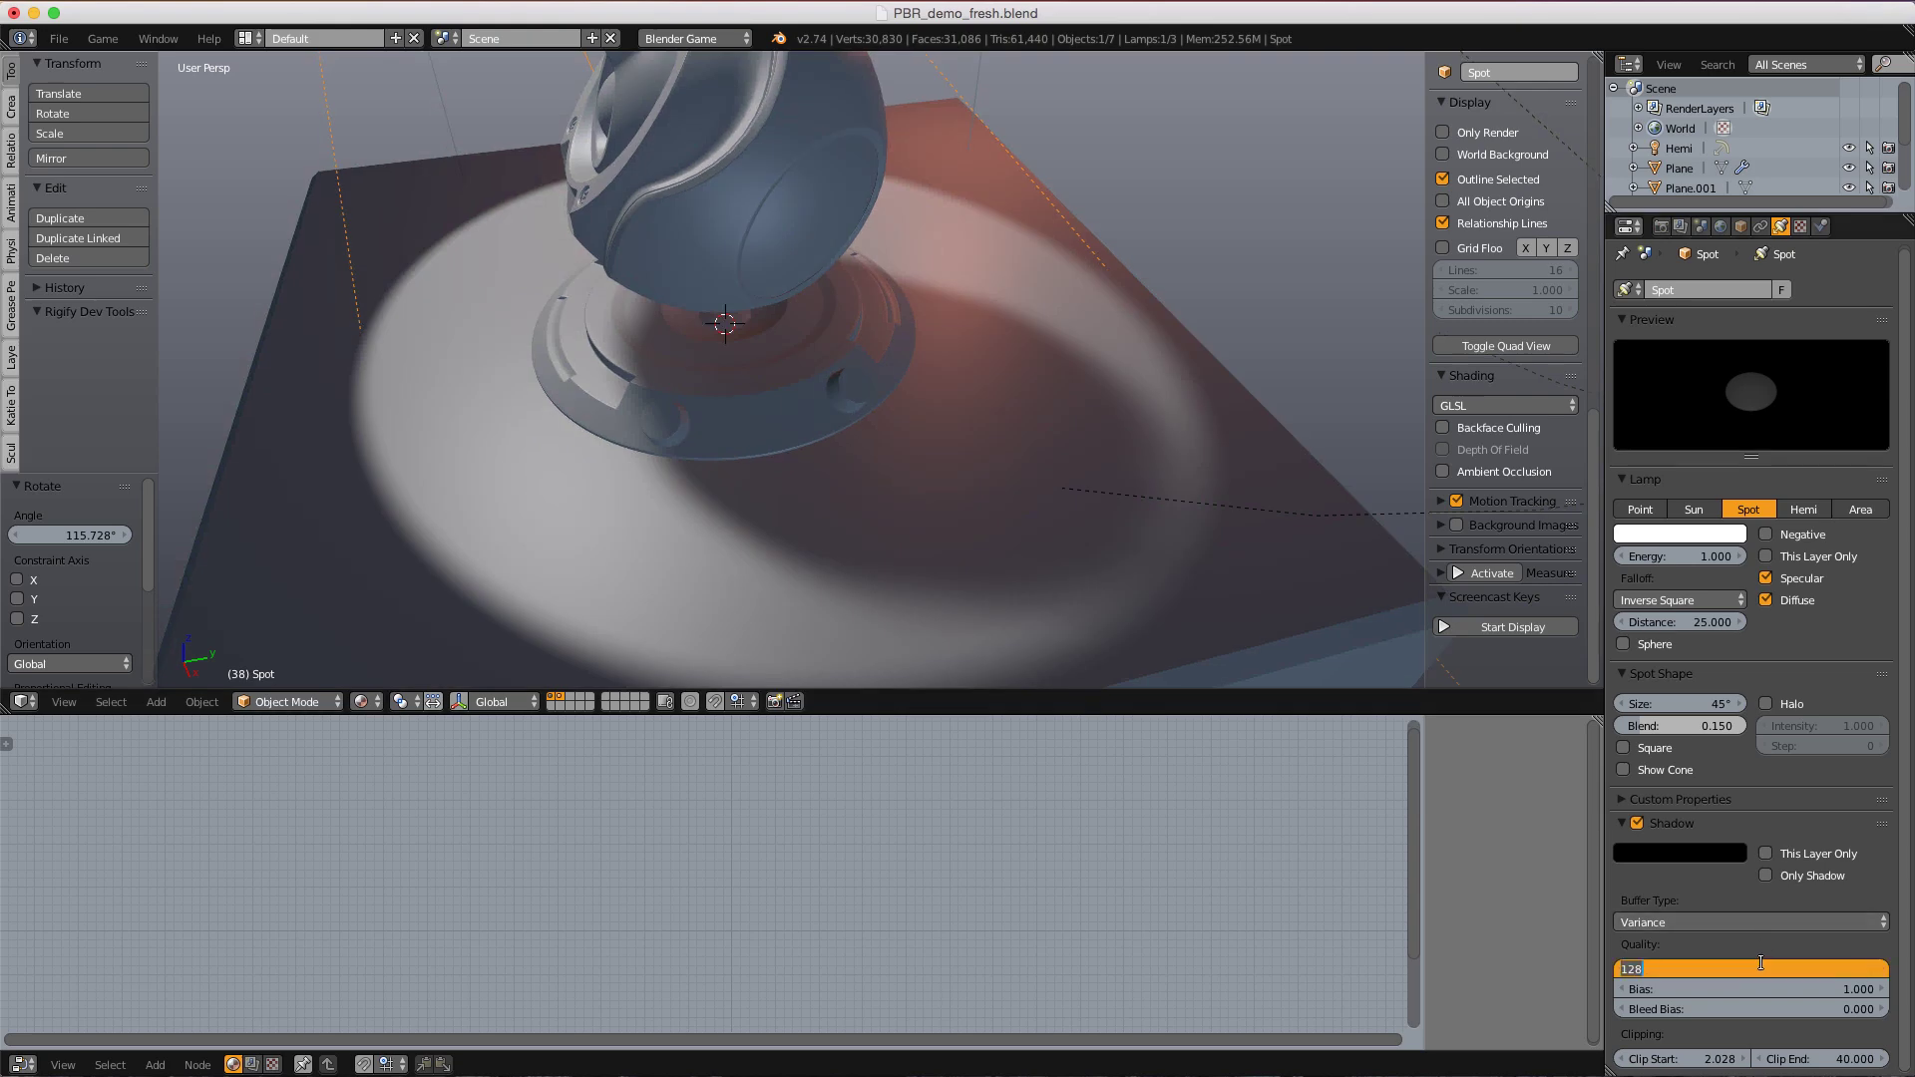
{"action": "type", "text": "256"}
{"action": "key", "text": "Return"}
{"action": "scroll", "coordinate": [1101, 524], "scroll_direction": "down", "scroll_amount": 2}
{"action": "middle_click_drag", "start_coordinate": [1101, 524], "coordinate": [973, 335]}
{"action": "middle_click_drag", "start_coordinate": [878, 374], "coordinate": [1394, 386]}
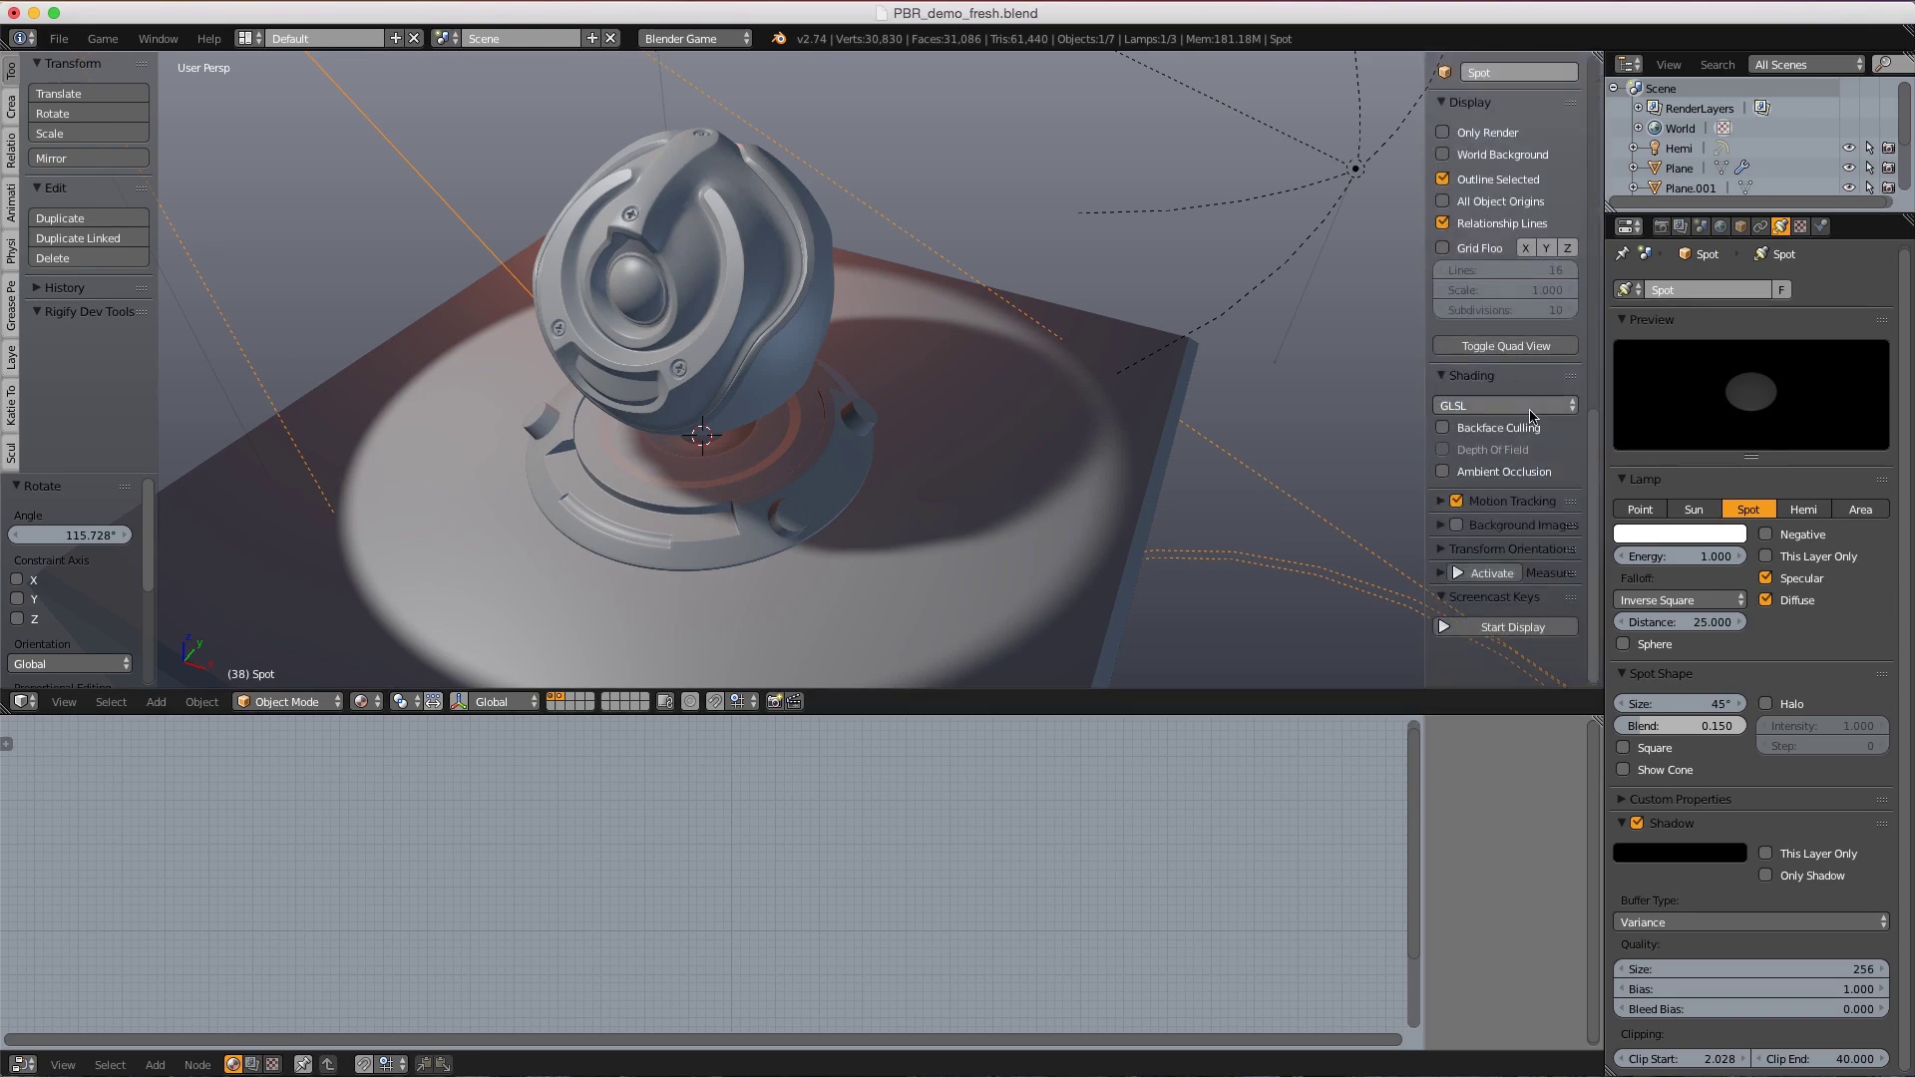
- Enable ambient occlusion in the viewport shading, trying a strength of 1 before setting it to 1.5
{"action": "left_click", "coordinate": [1444, 472]}
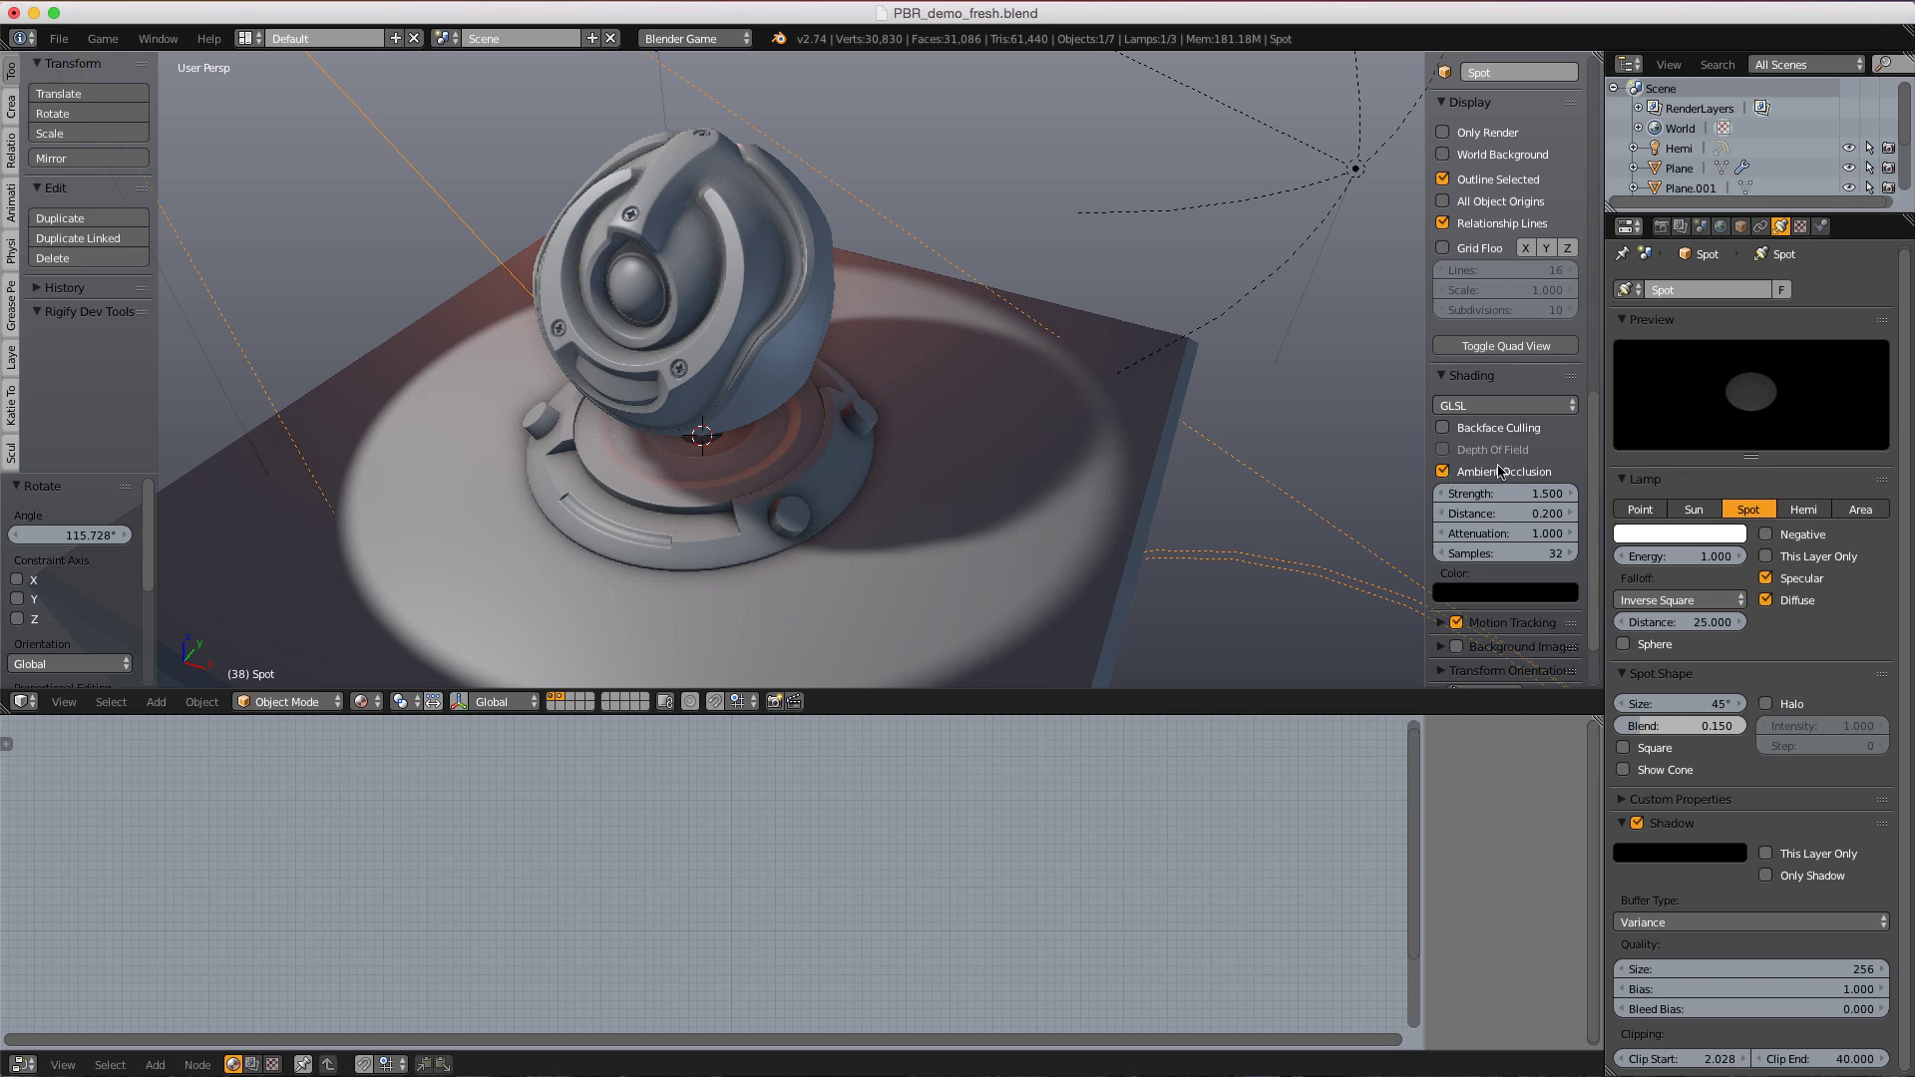
{"action": "left_click", "coordinate": [1509, 495]}
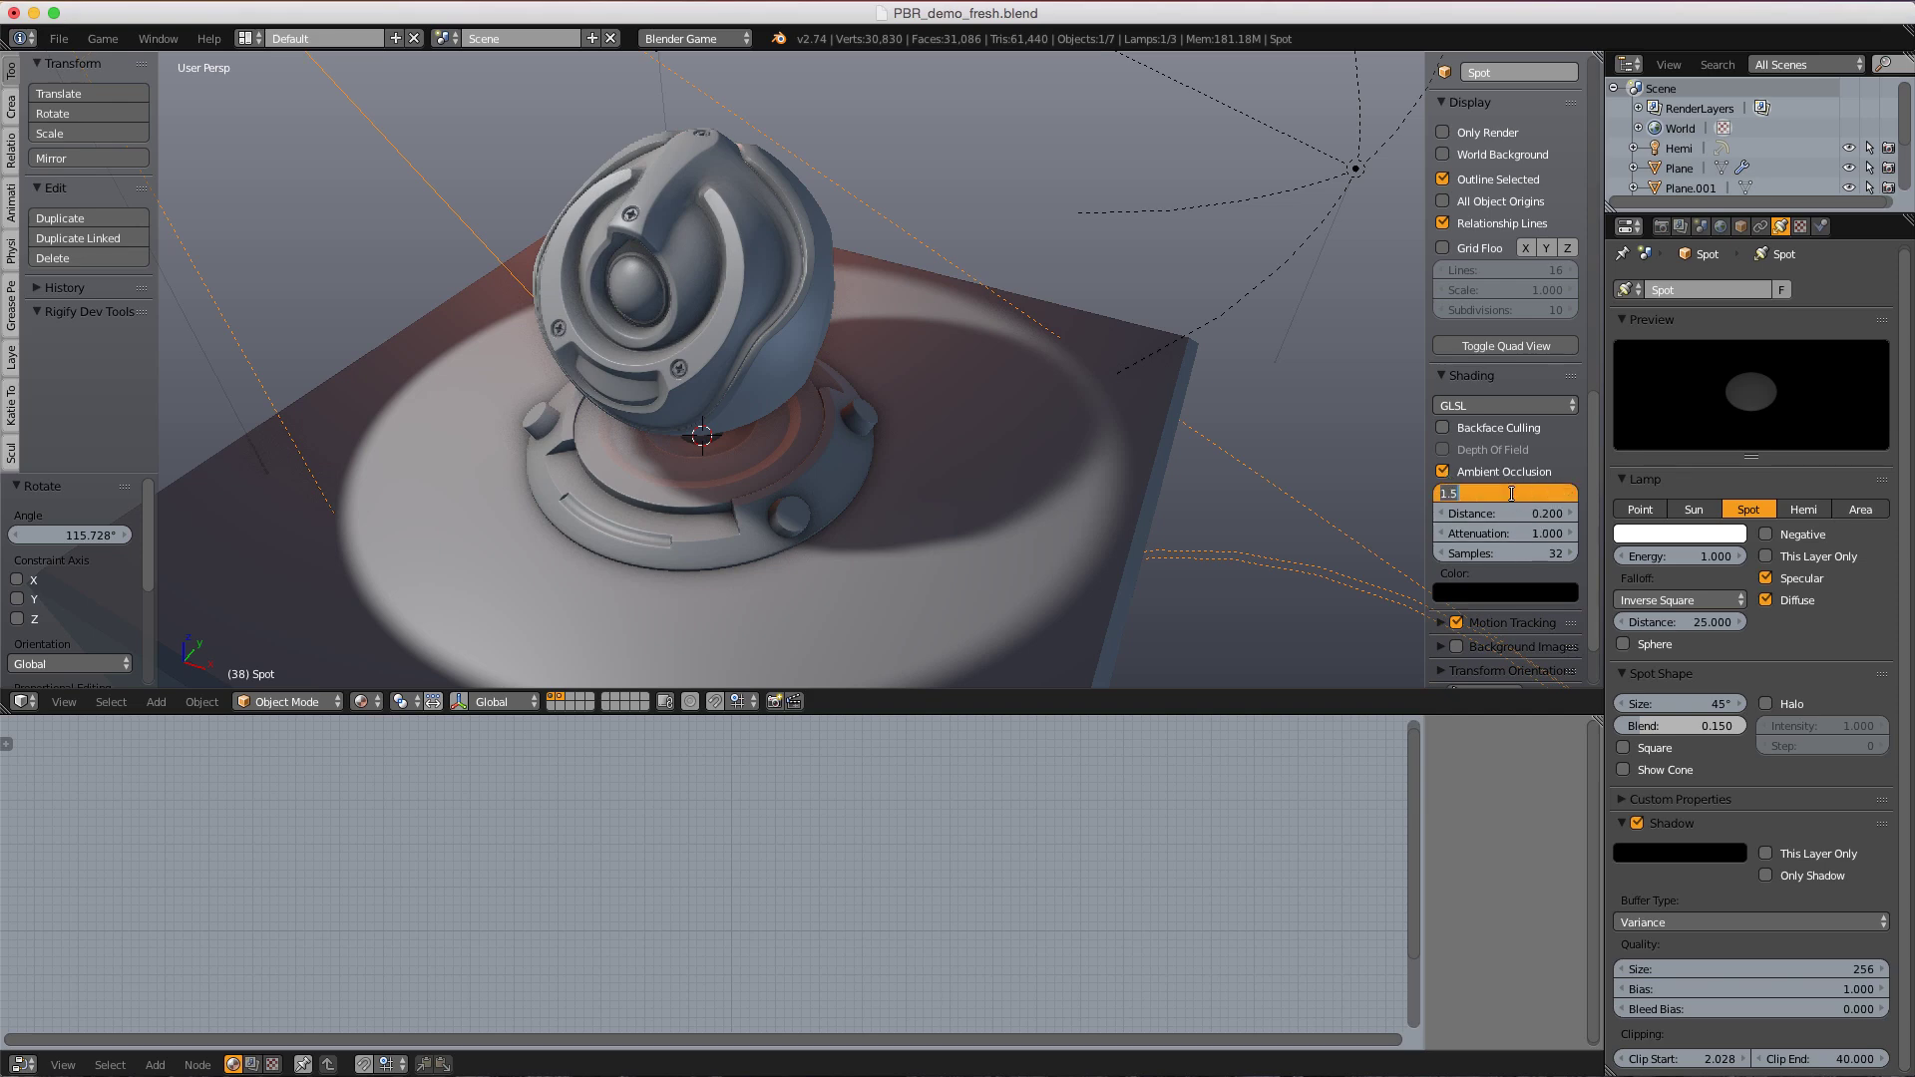
{"action": "type", "text": "1"}
{"action": "key", "text": "Return"}
{"action": "middle_click_drag", "start_coordinate": [1287, 423], "coordinate": [1223, 372]}
{"action": "scroll", "coordinate": [1223, 372], "scroll_direction": "up", "scroll_amount": 1}
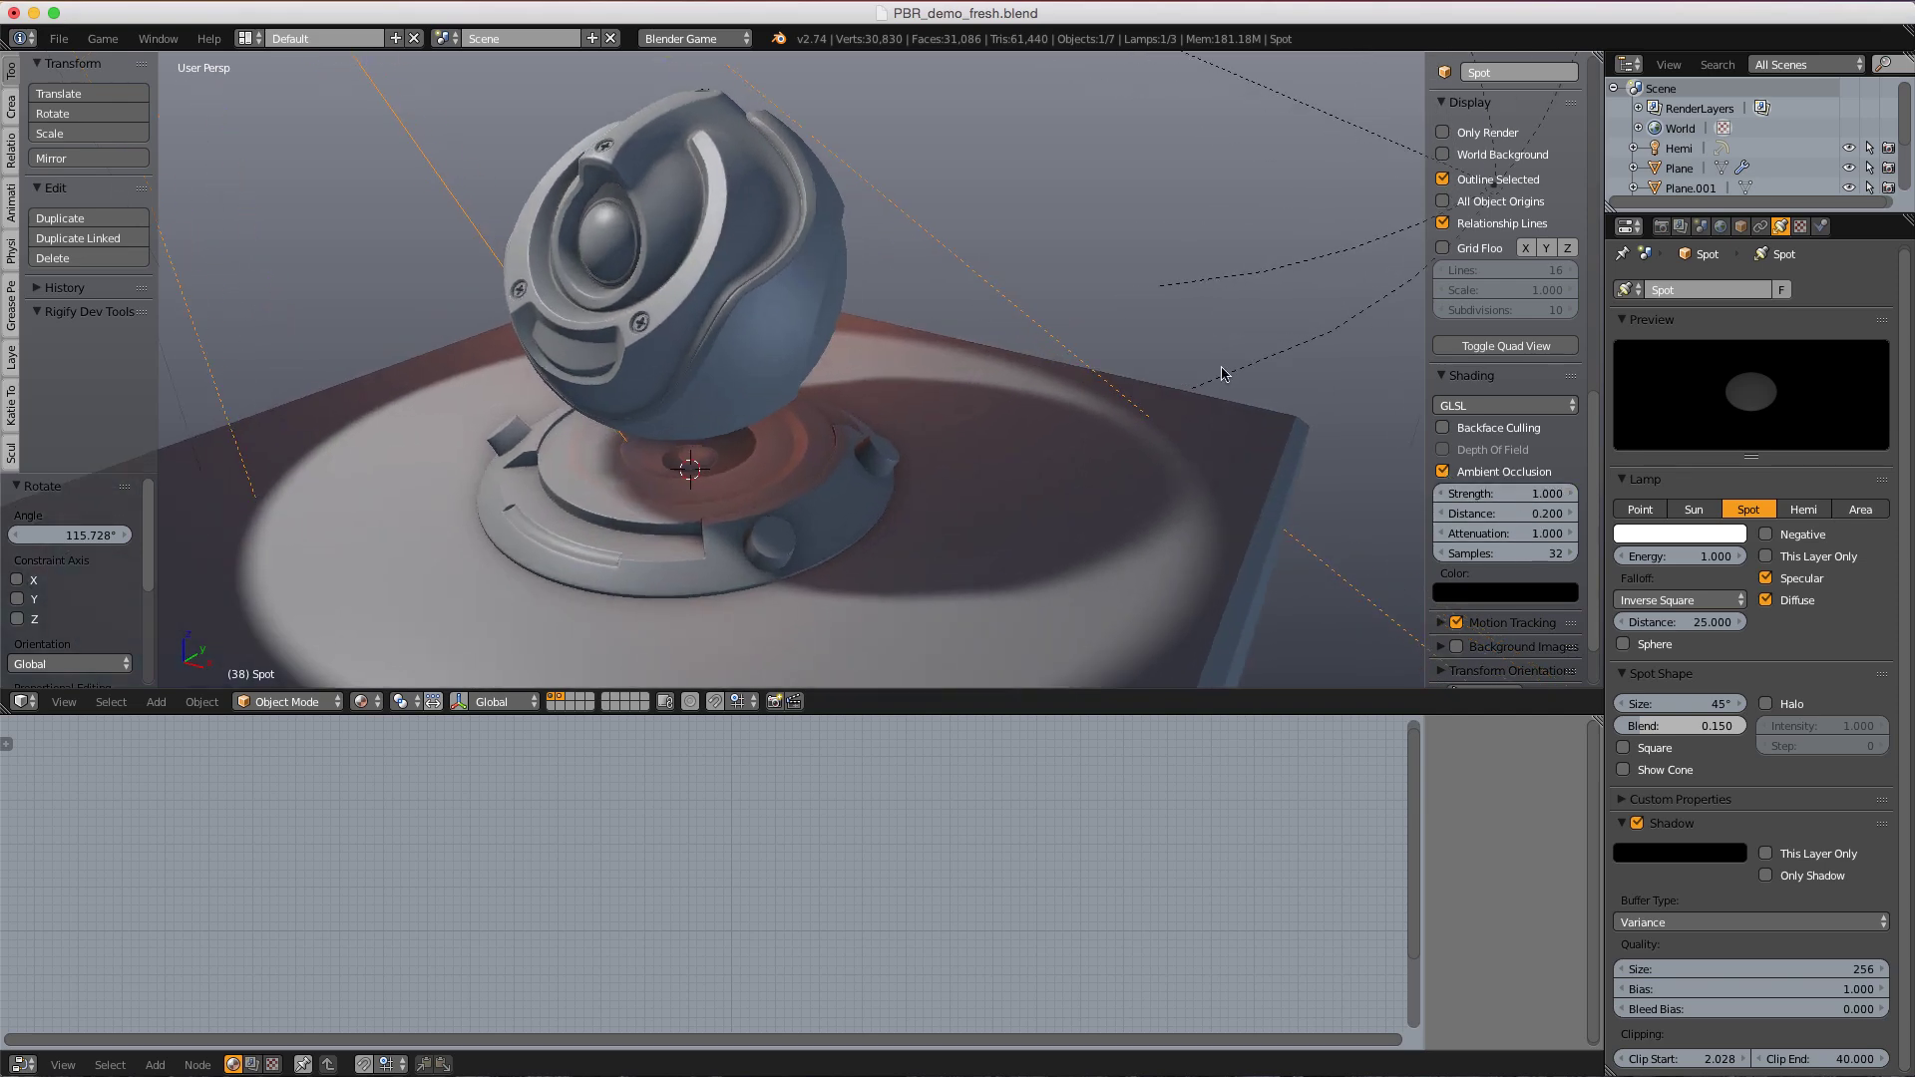
{"action": "left_click", "coordinate": [1522, 496]}
{"action": "type", "text": "1.5"}
{"action": "key", "text": "Return"}
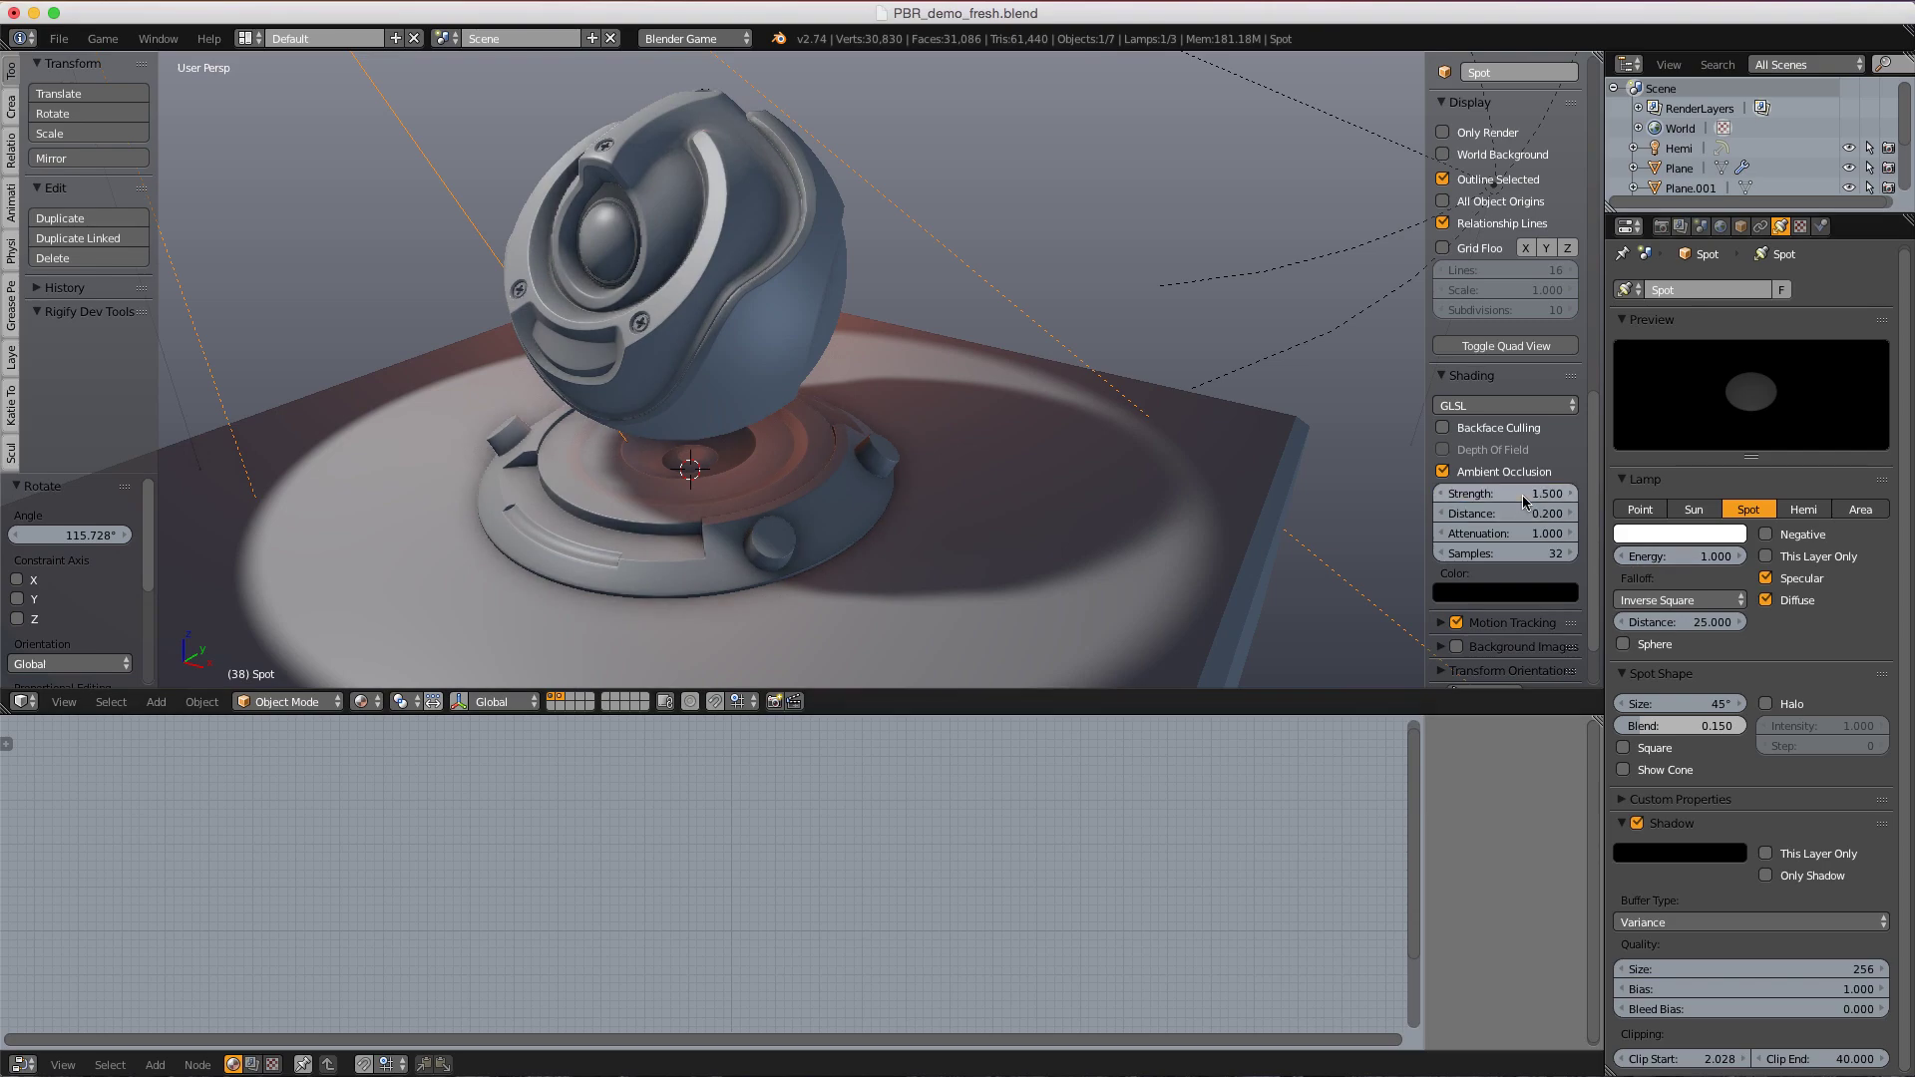
- Examine the ambient occlusion shading up close around the orb's base and its crevices
{"action": "middle_click_drag", "start_coordinate": [963, 346], "coordinate": [901, 252]}
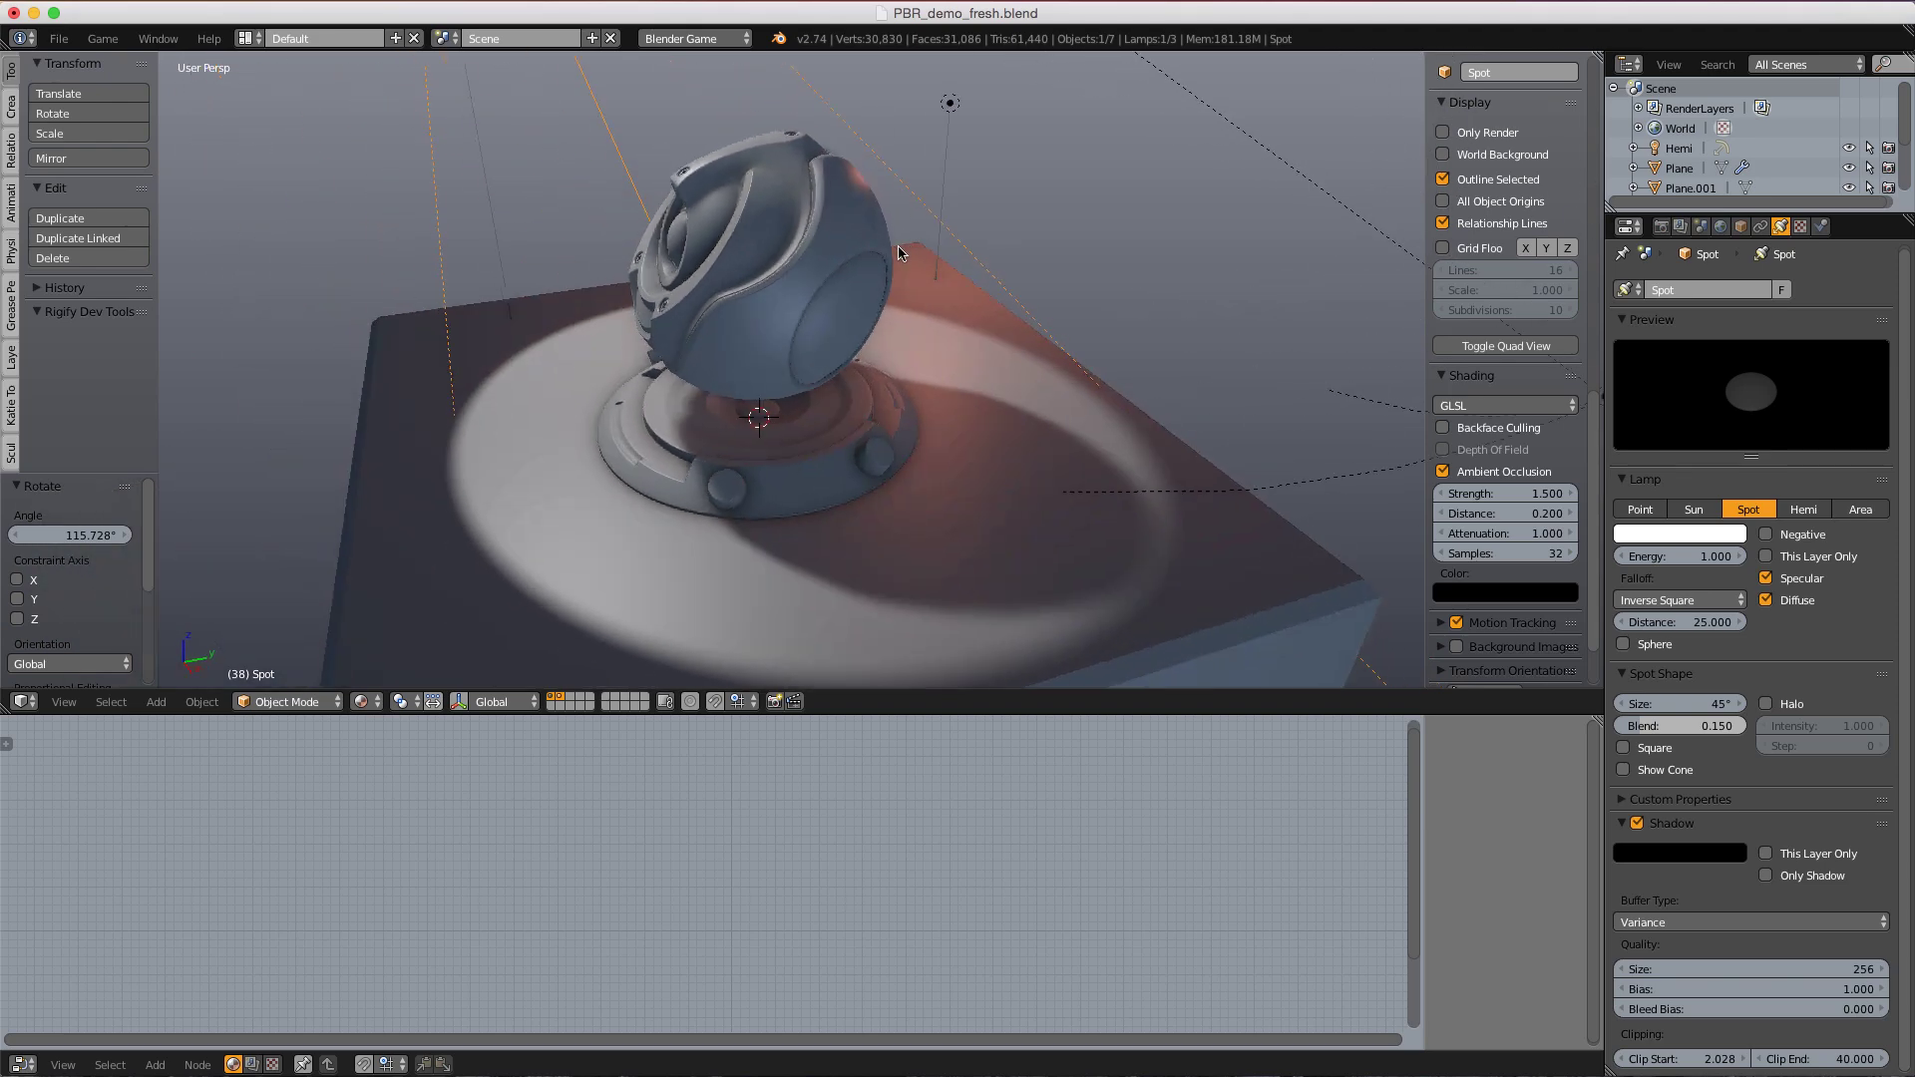
{"action": "scroll", "coordinate": [901, 253], "scroll_direction": "up", "scroll_amount": 5}
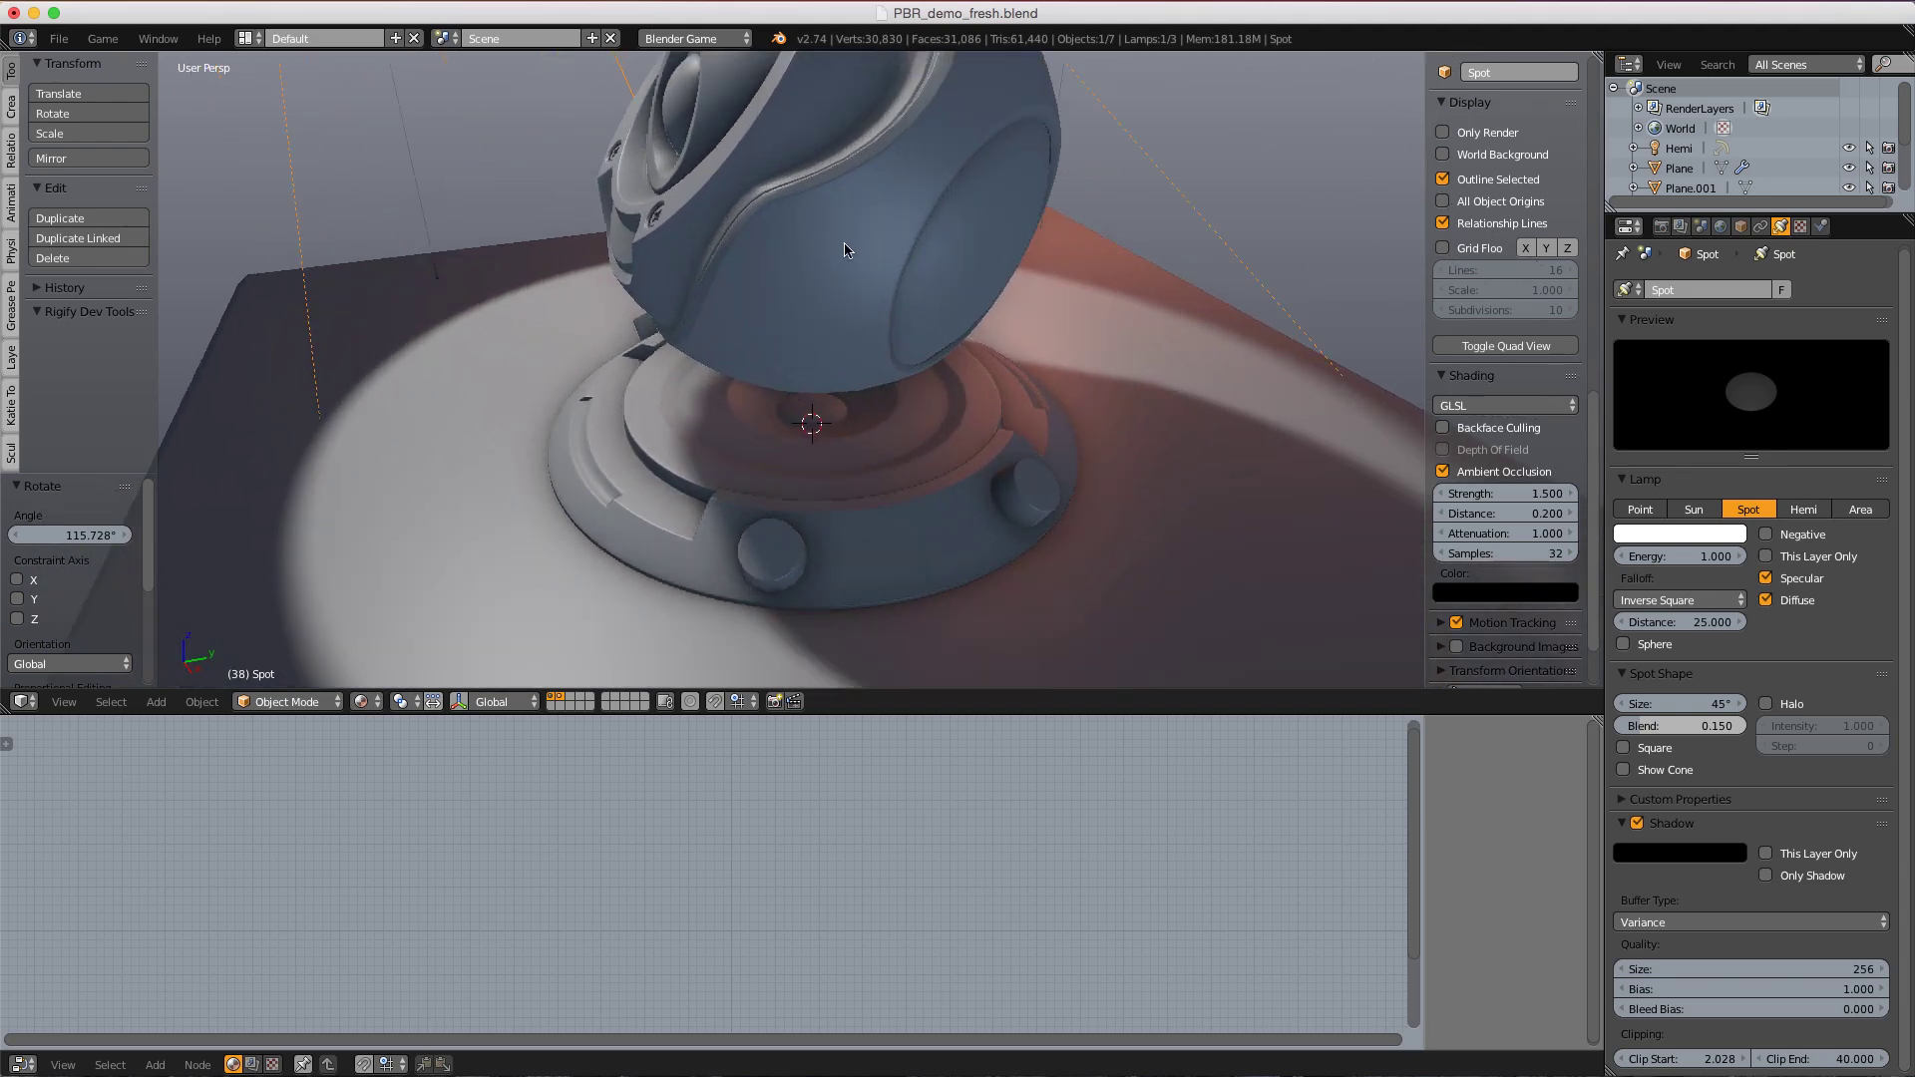
{"action": "middle_click_drag", "start_coordinate": [844, 249], "coordinate": [575, 504]}
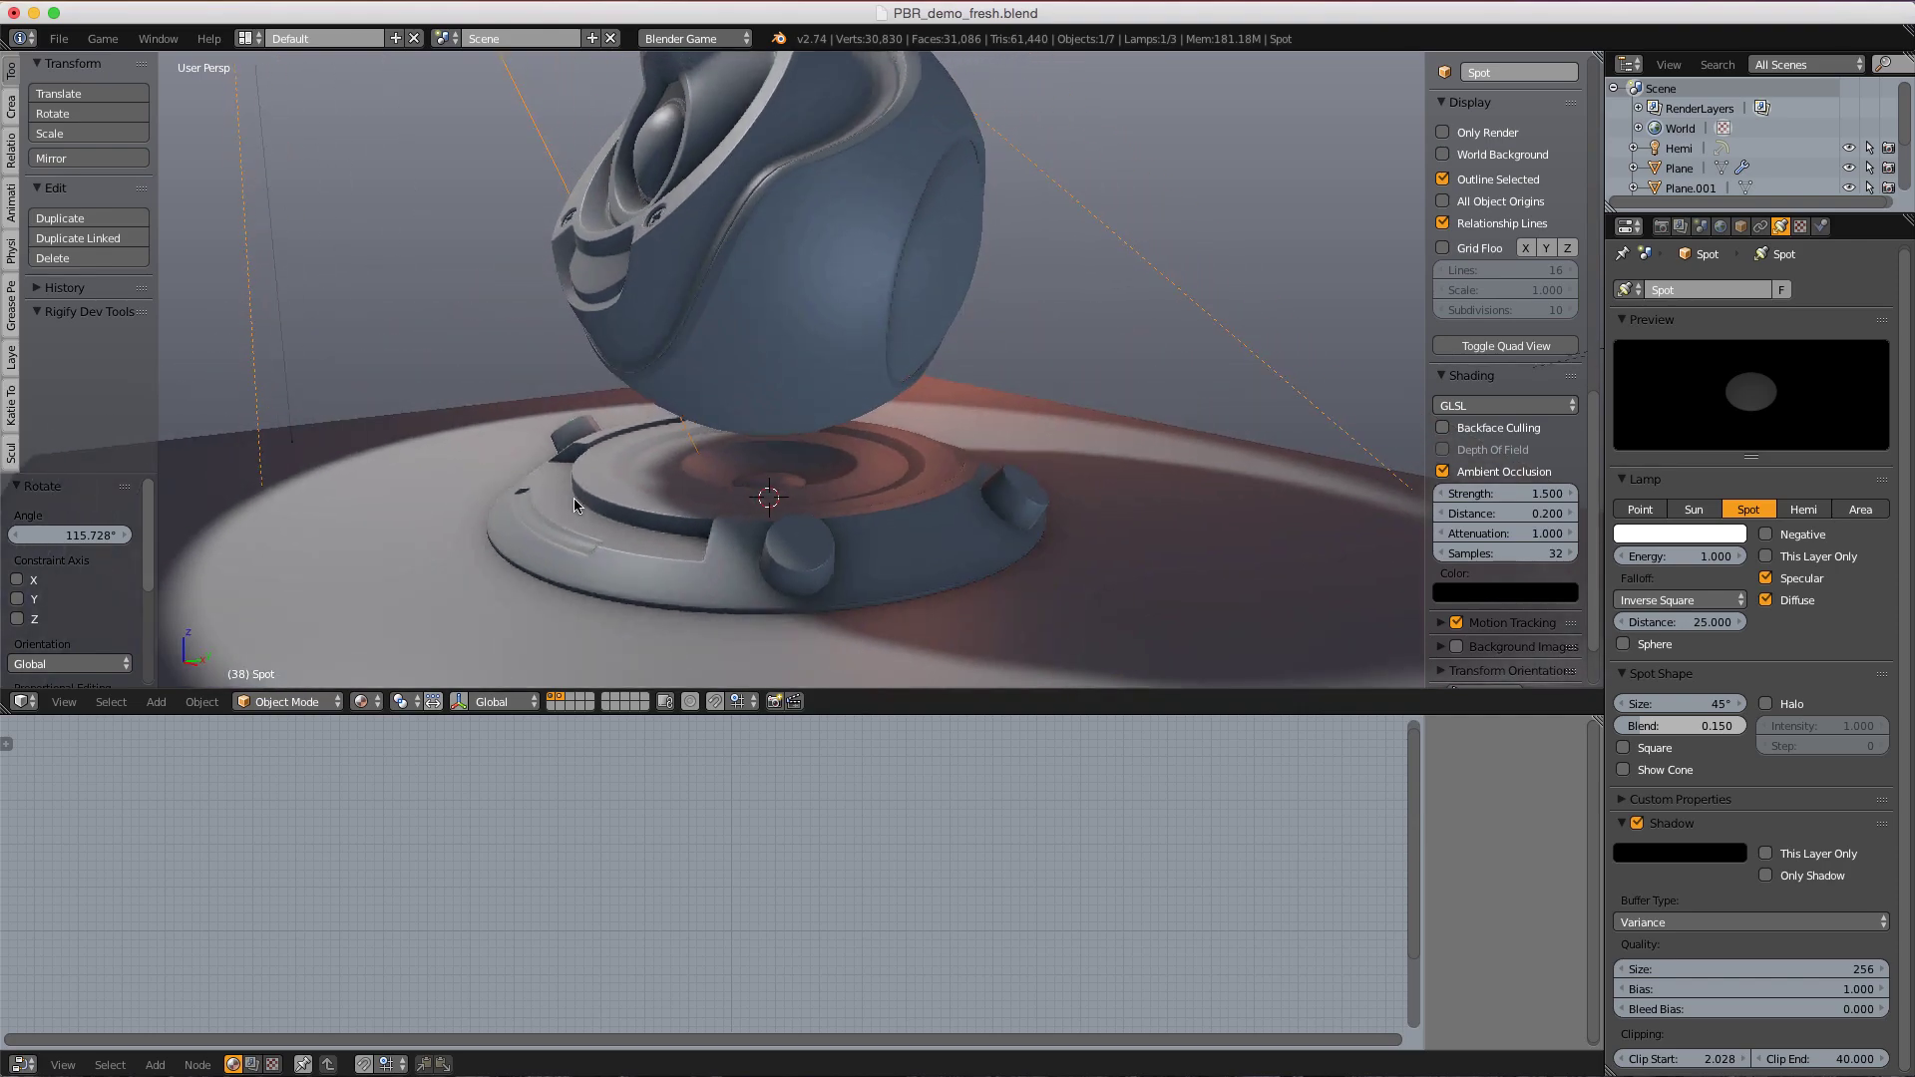
{"action": "middle_click_drag", "start_coordinate": [503, 577], "coordinate": [600, 439]}
{"action": "scroll", "coordinate": [600, 433], "scroll_direction": "up", "scroll_amount": 2}
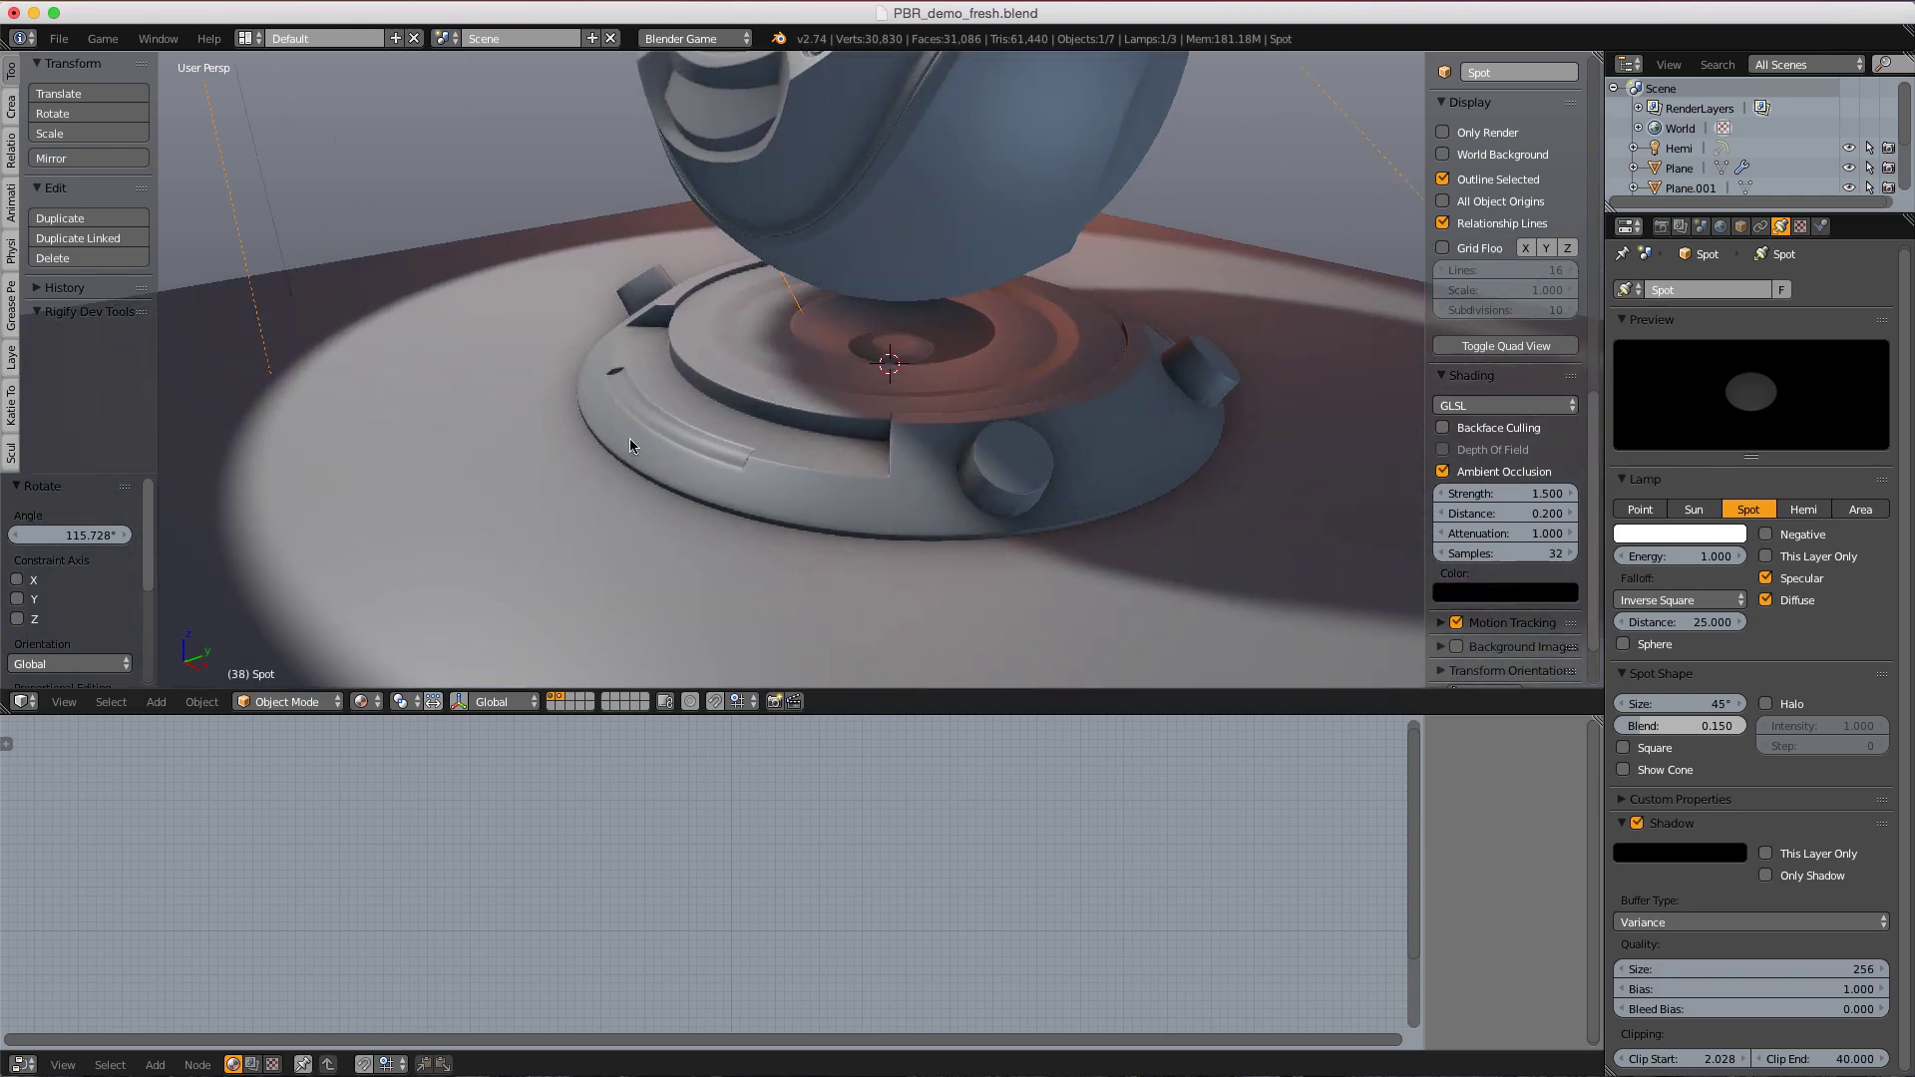
{"action": "scroll", "coordinate": [630, 439], "scroll_direction": "up", "scroll_amount": 3}
{"action": "scroll", "coordinate": [726, 441], "scroll_direction": "down", "scroll_amount": 4}
{"action": "middle_click_drag", "start_coordinate": [790, 397], "coordinate": [1137, 332]}
- Enable Only Render for the viewport and inspect the orb without overlays
{"action": "left_click", "coordinate": [1443, 133]}
{"action": "scroll", "coordinate": [917, 305], "scroll_direction": "up", "scroll_amount": 4}
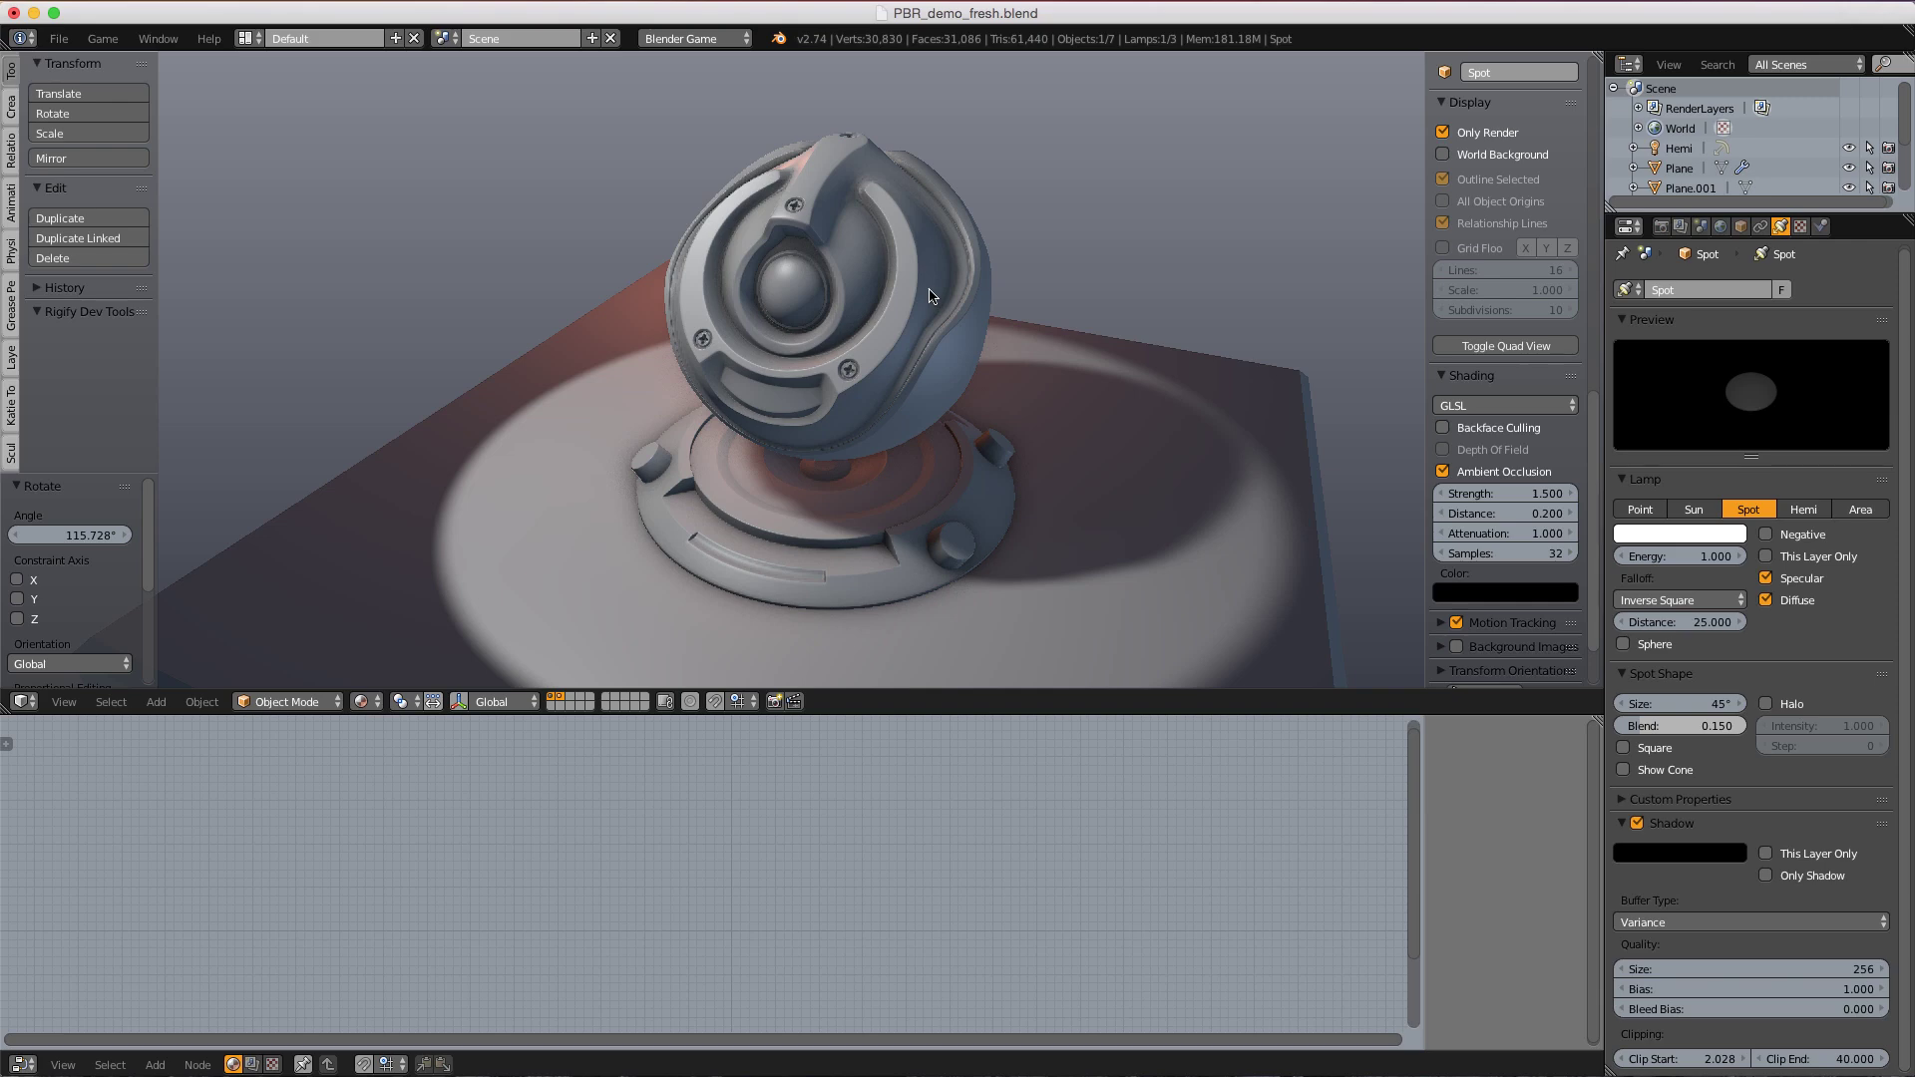
{"action": "scroll", "coordinate": [928, 295], "scroll_direction": "down", "scroll_amount": 5}
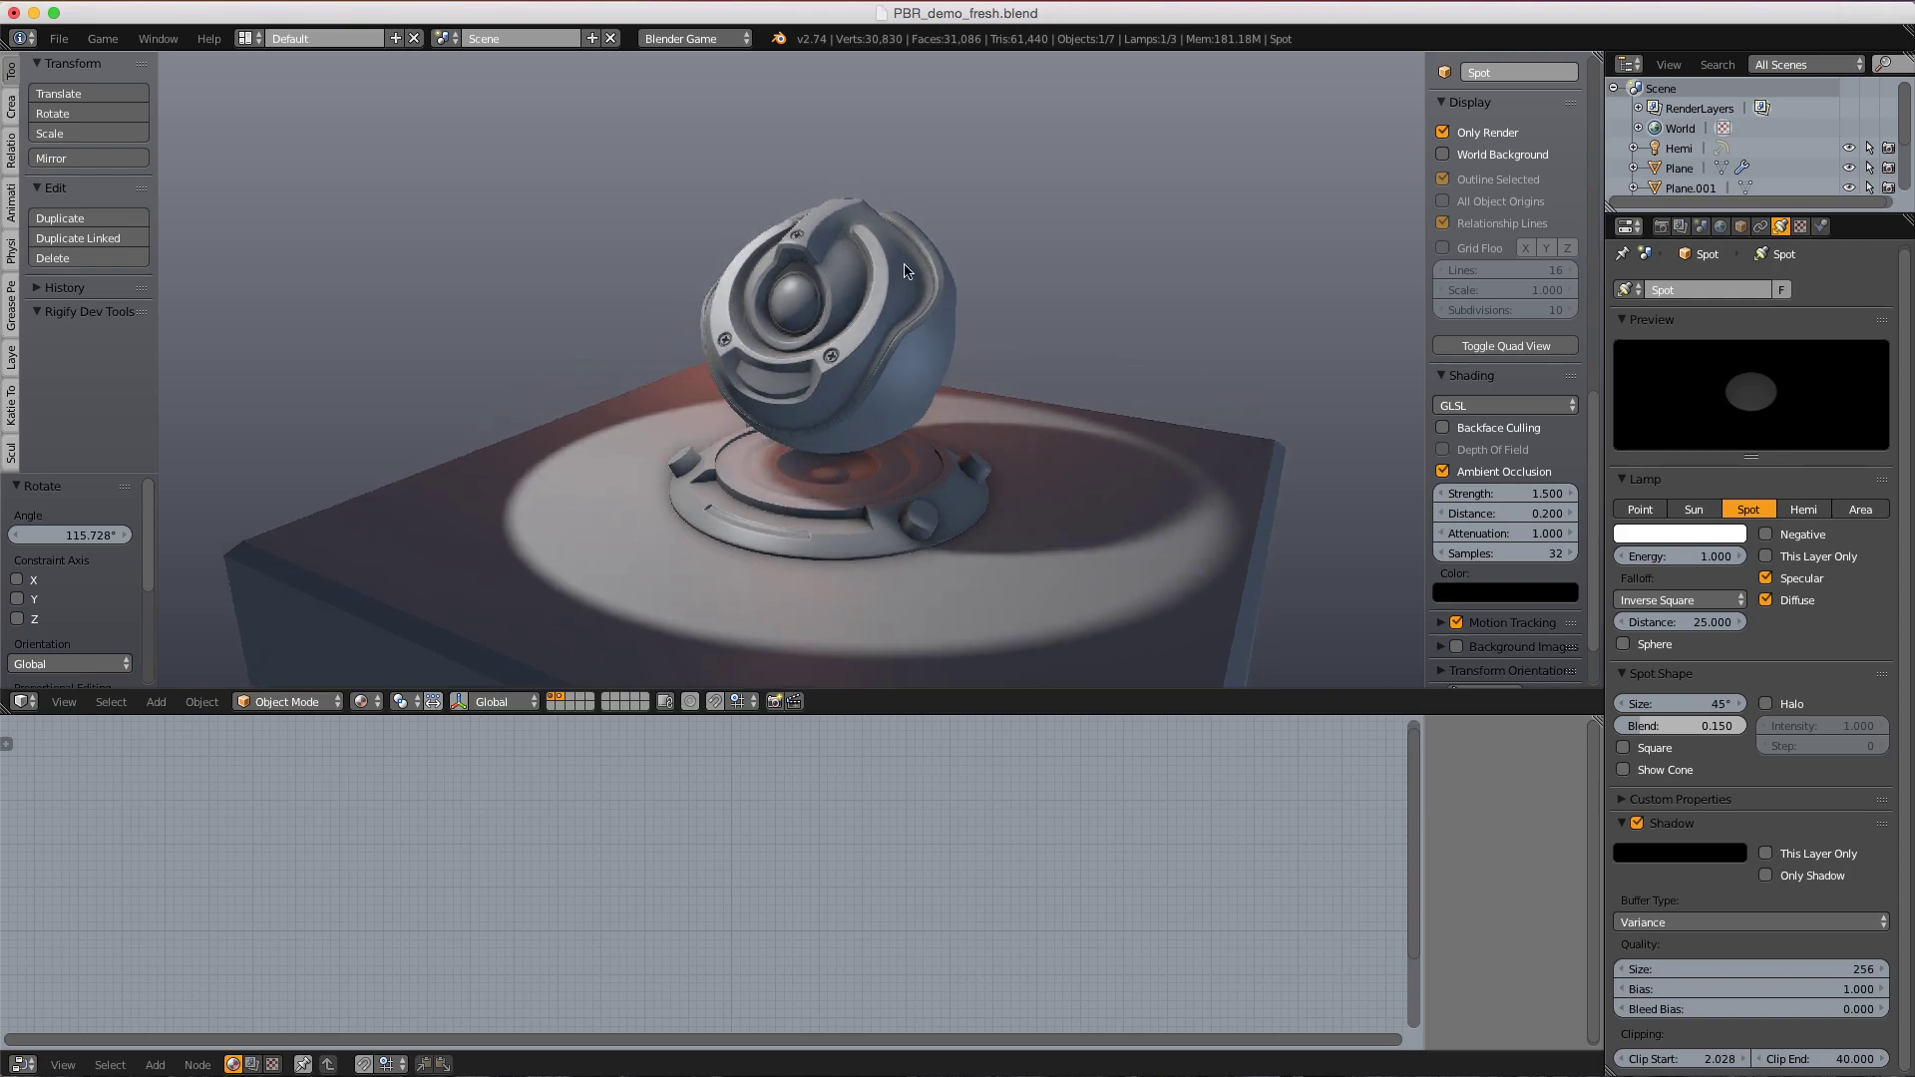
{"action": "scroll", "coordinate": [906, 270], "scroll_direction": "up", "scroll_amount": 3}
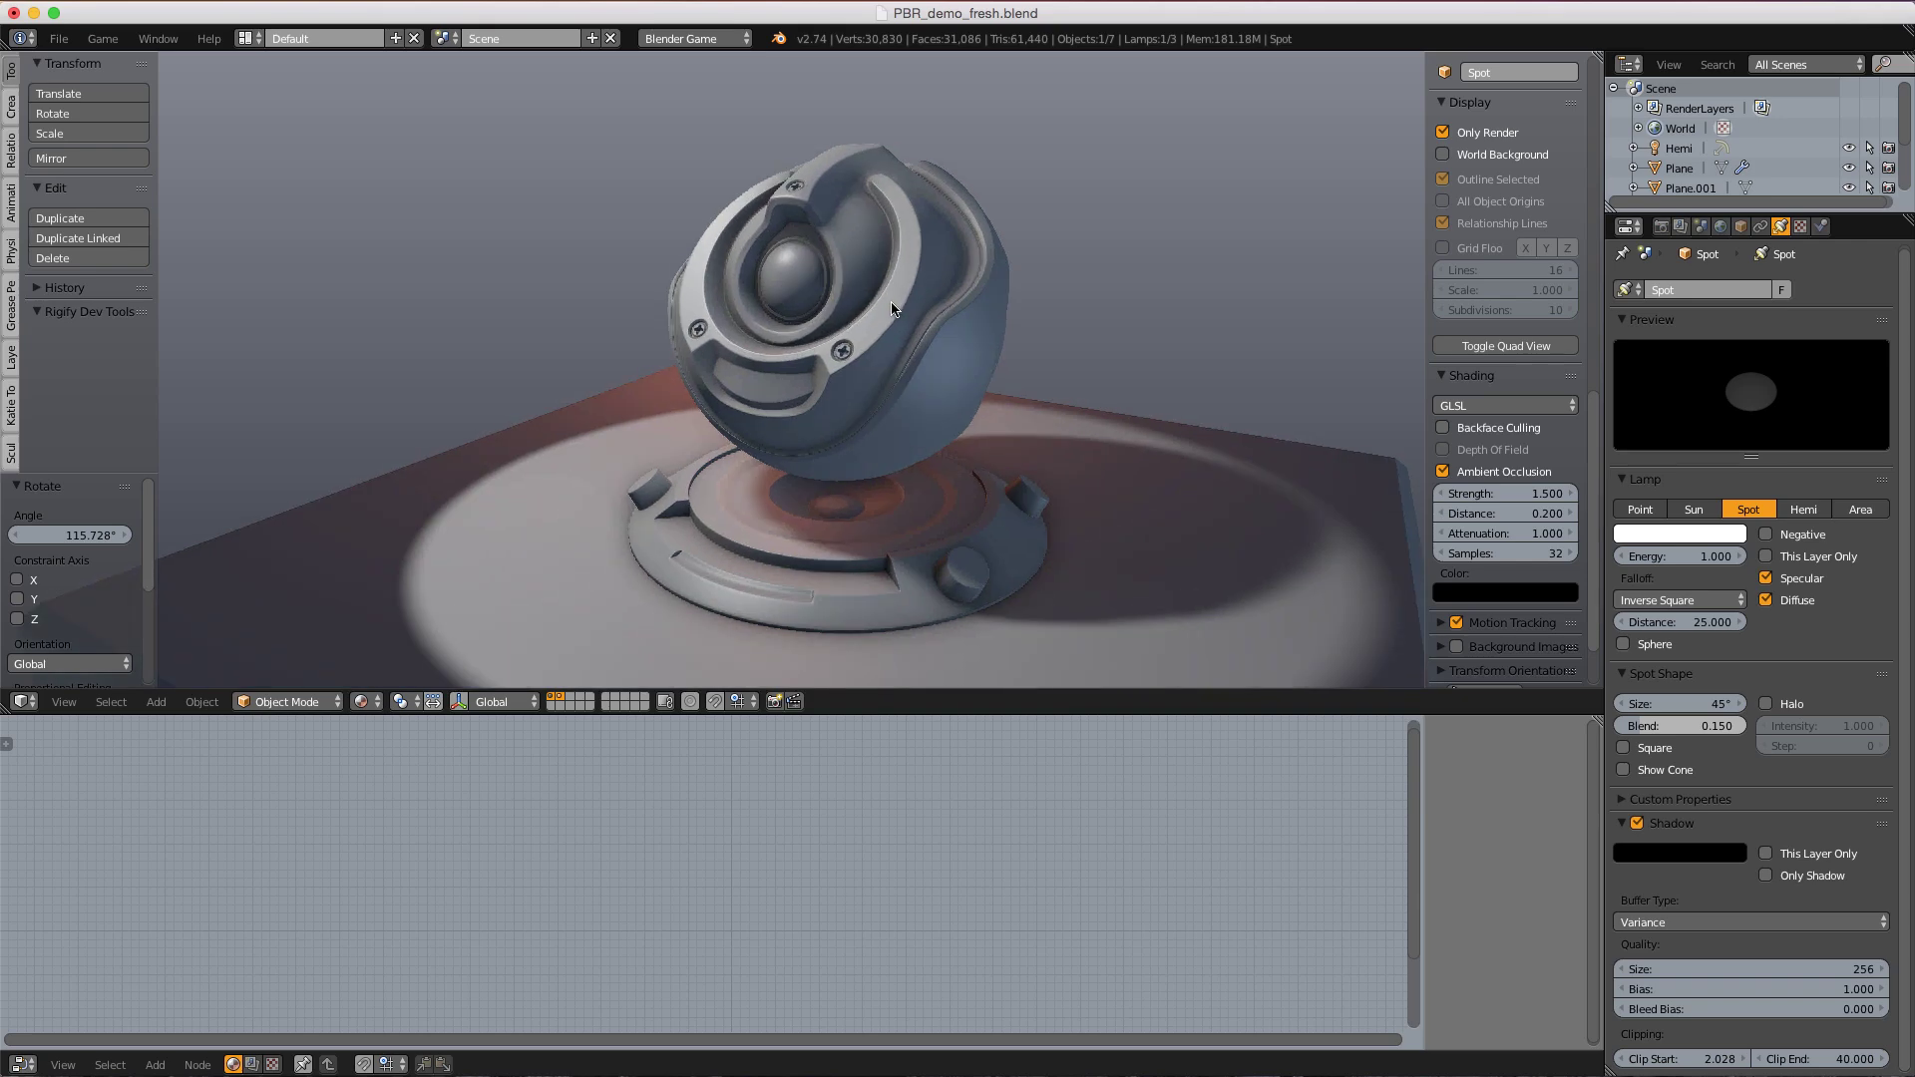
{"action": "middle_click_drag", "start_coordinate": [891, 309], "coordinate": [948, 317]}
{"action": "scroll", "coordinate": [948, 341], "scroll_direction": "down", "scroll_amount": 2}
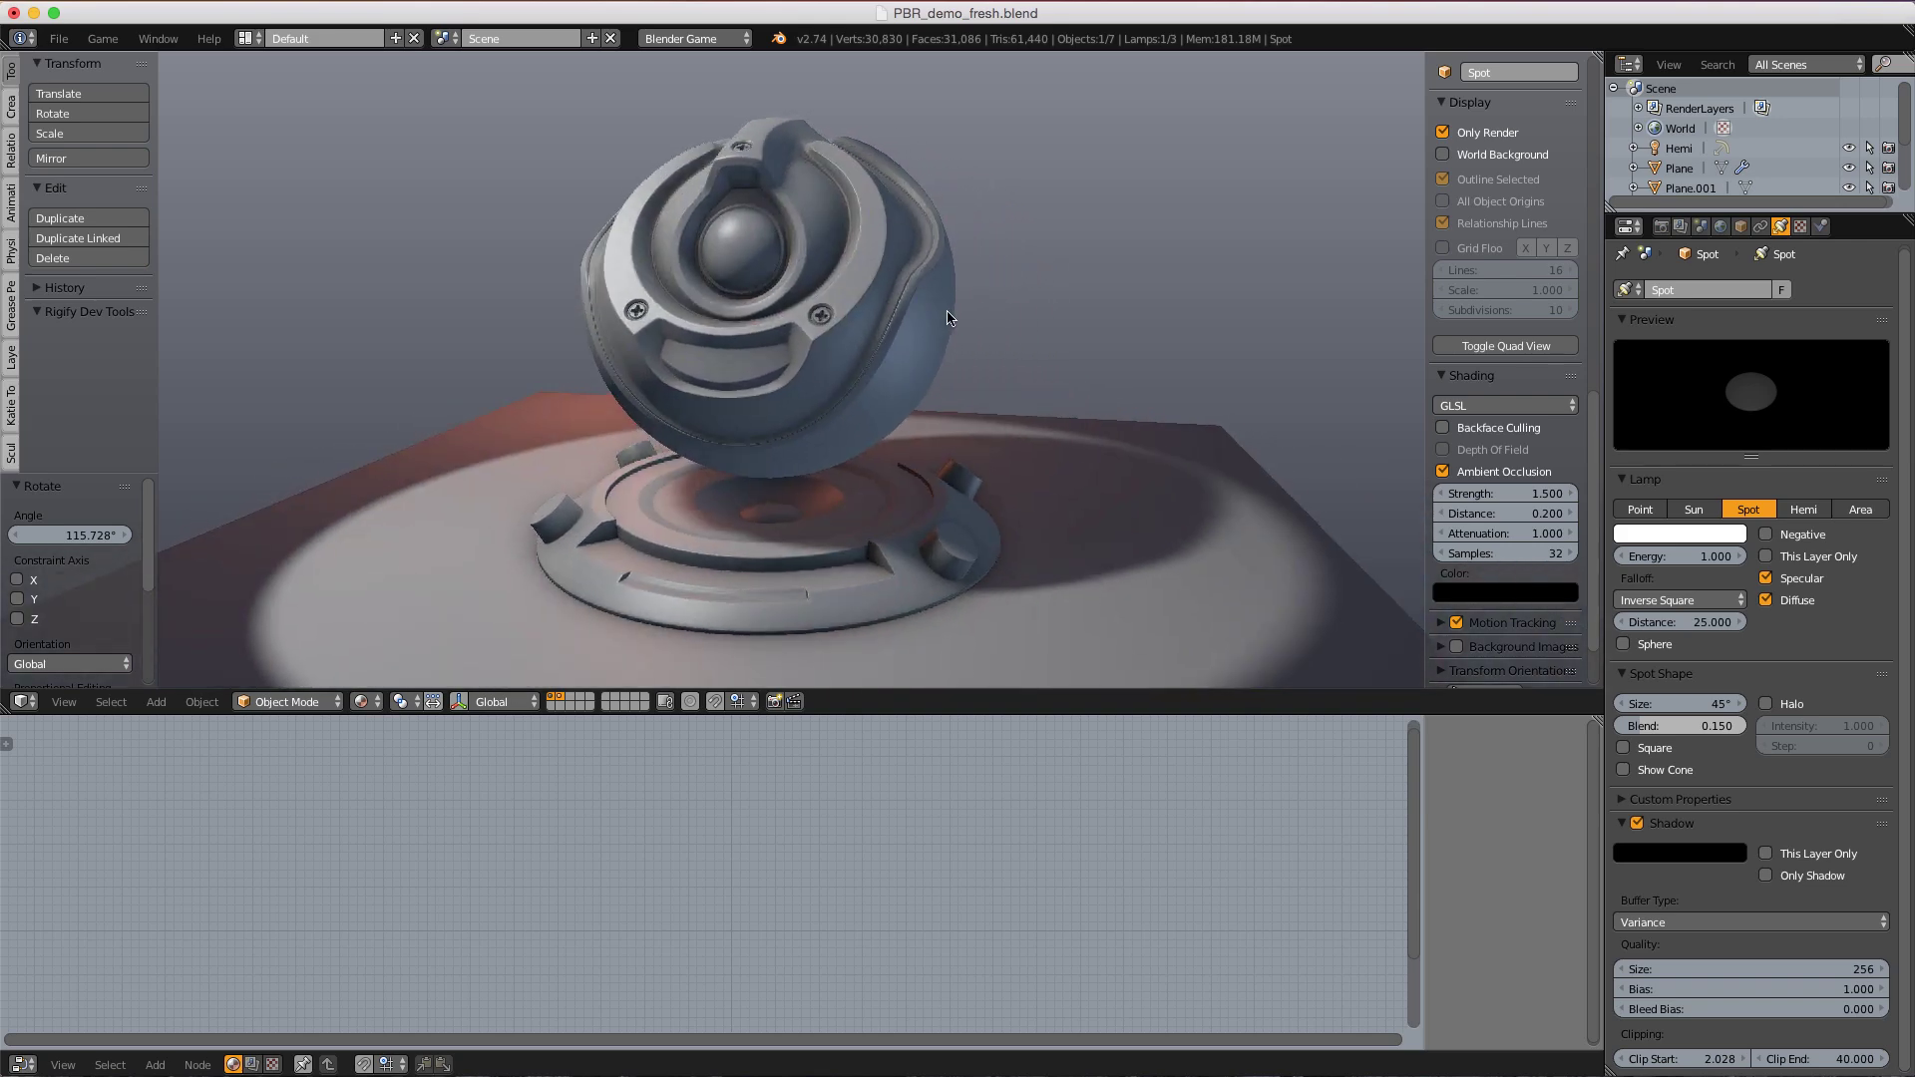
- Switch the render engine to Blender Render
{"action": "left_click", "coordinate": [695, 38]}
{"action": "left_click", "coordinate": [672, 63]}
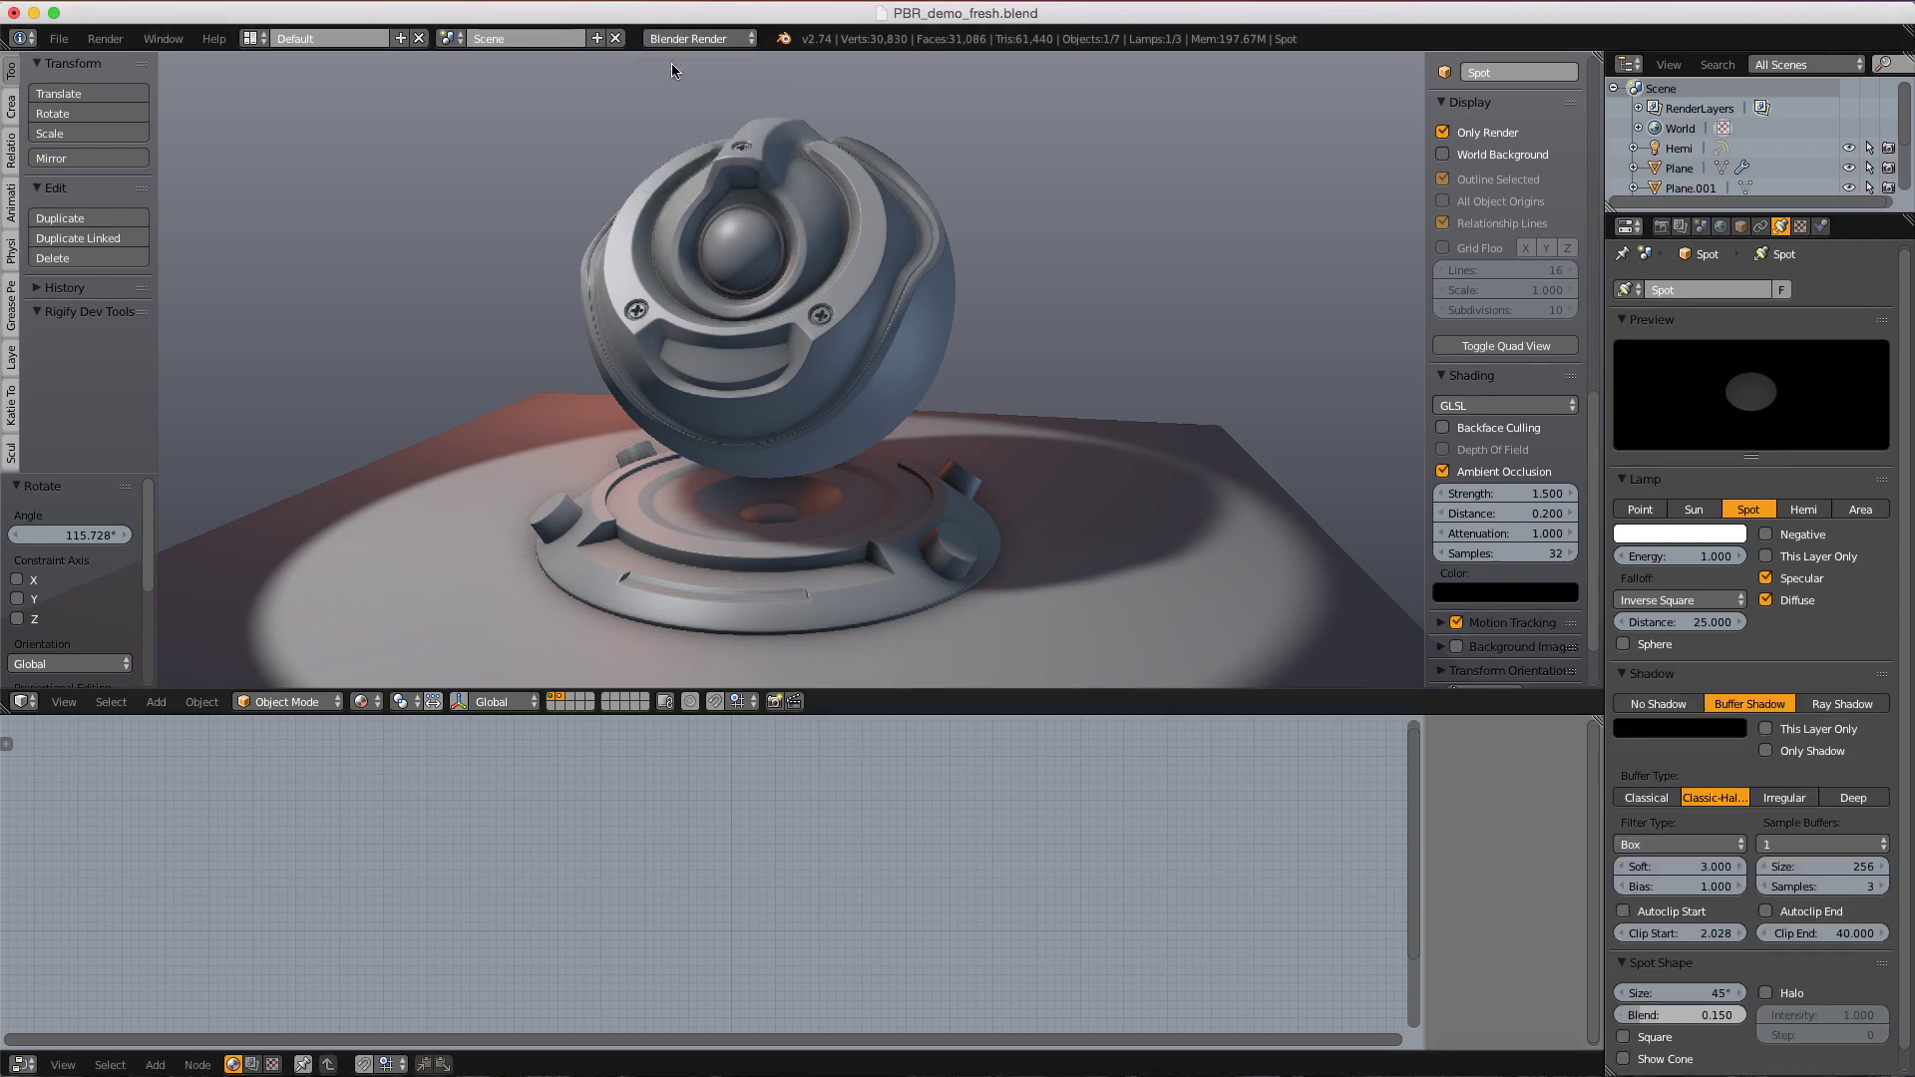
{"action": "scroll", "coordinate": [648, 62], "scroll_direction": "up", "scroll_amount": 5}
{"action": "scroll", "coordinate": [647, 61], "scroll_direction": "down", "scroll_amount": 6}
- Select the shaderGizmo orb and turn Only Render off
{"action": "right_click", "coordinate": [896, 207]}
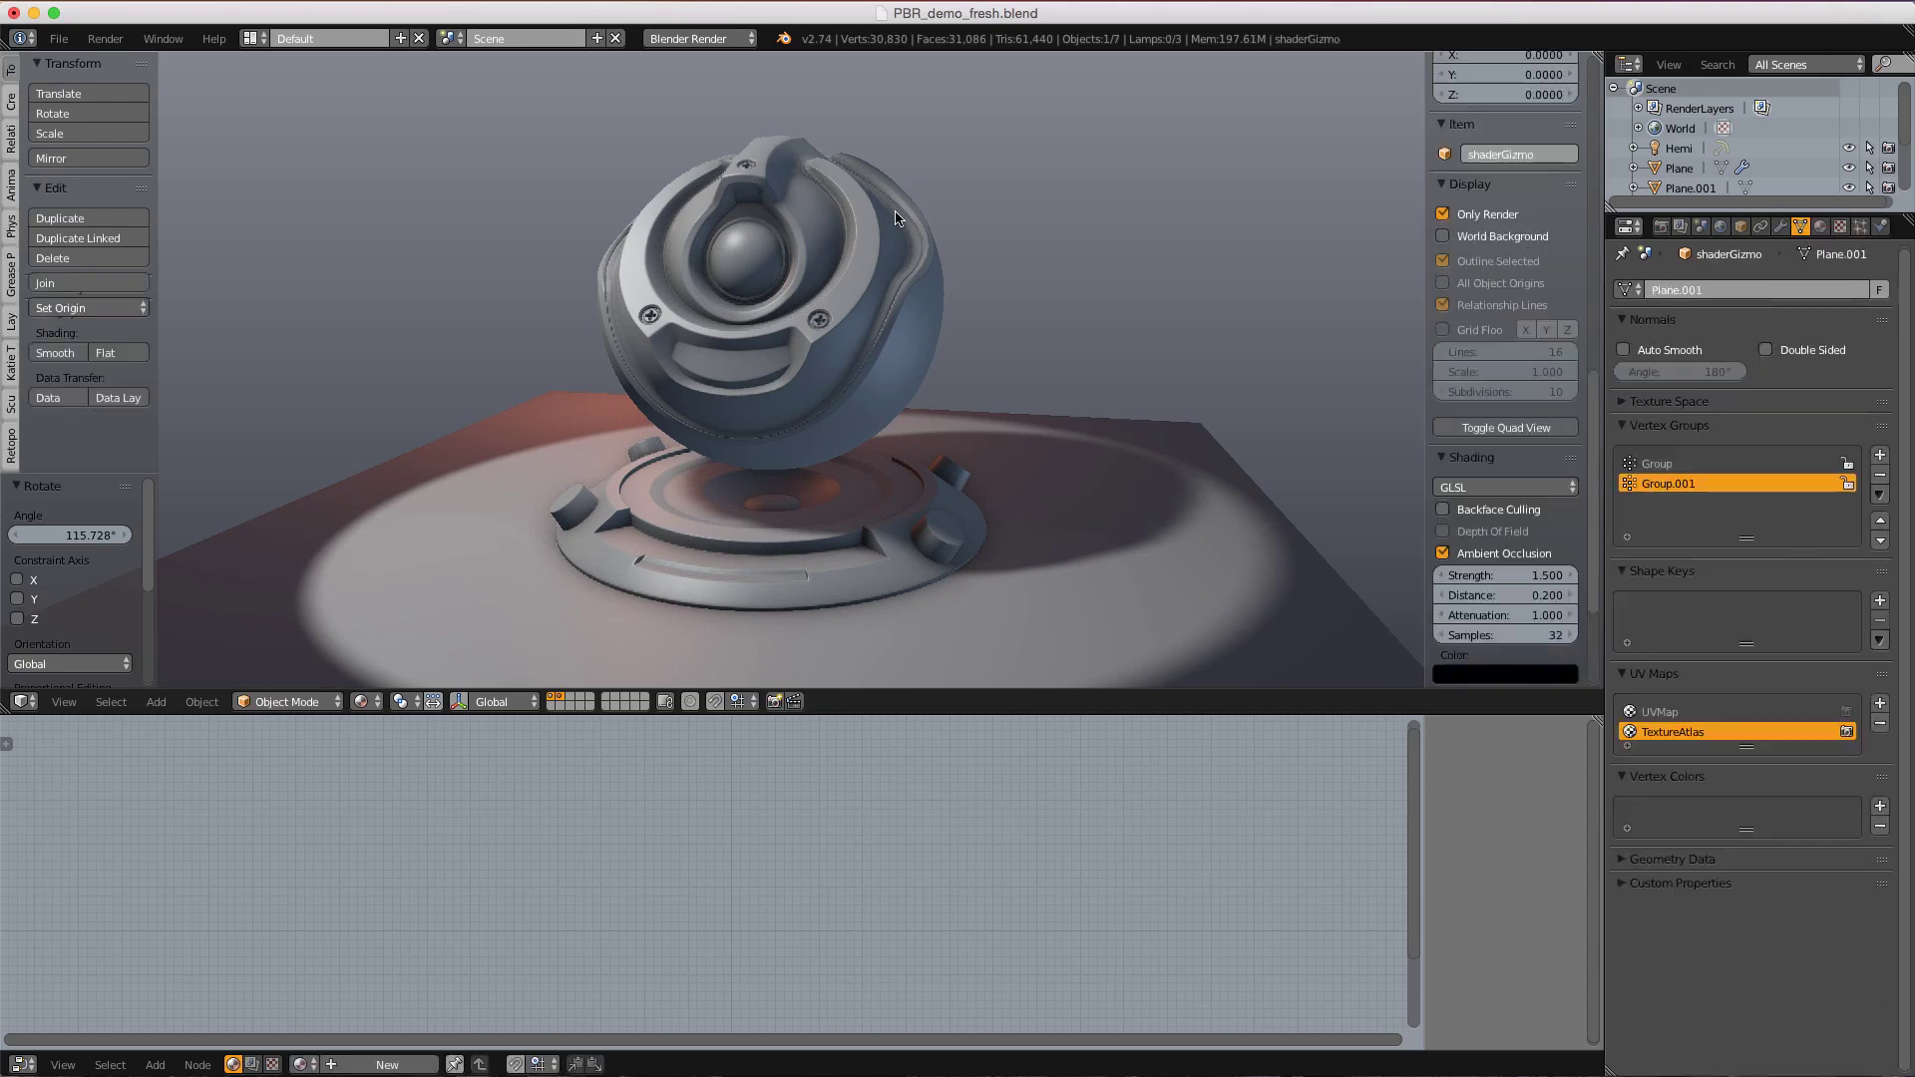
{"action": "middle_click_drag", "start_coordinate": [978, 160], "coordinate": [967, 192]}
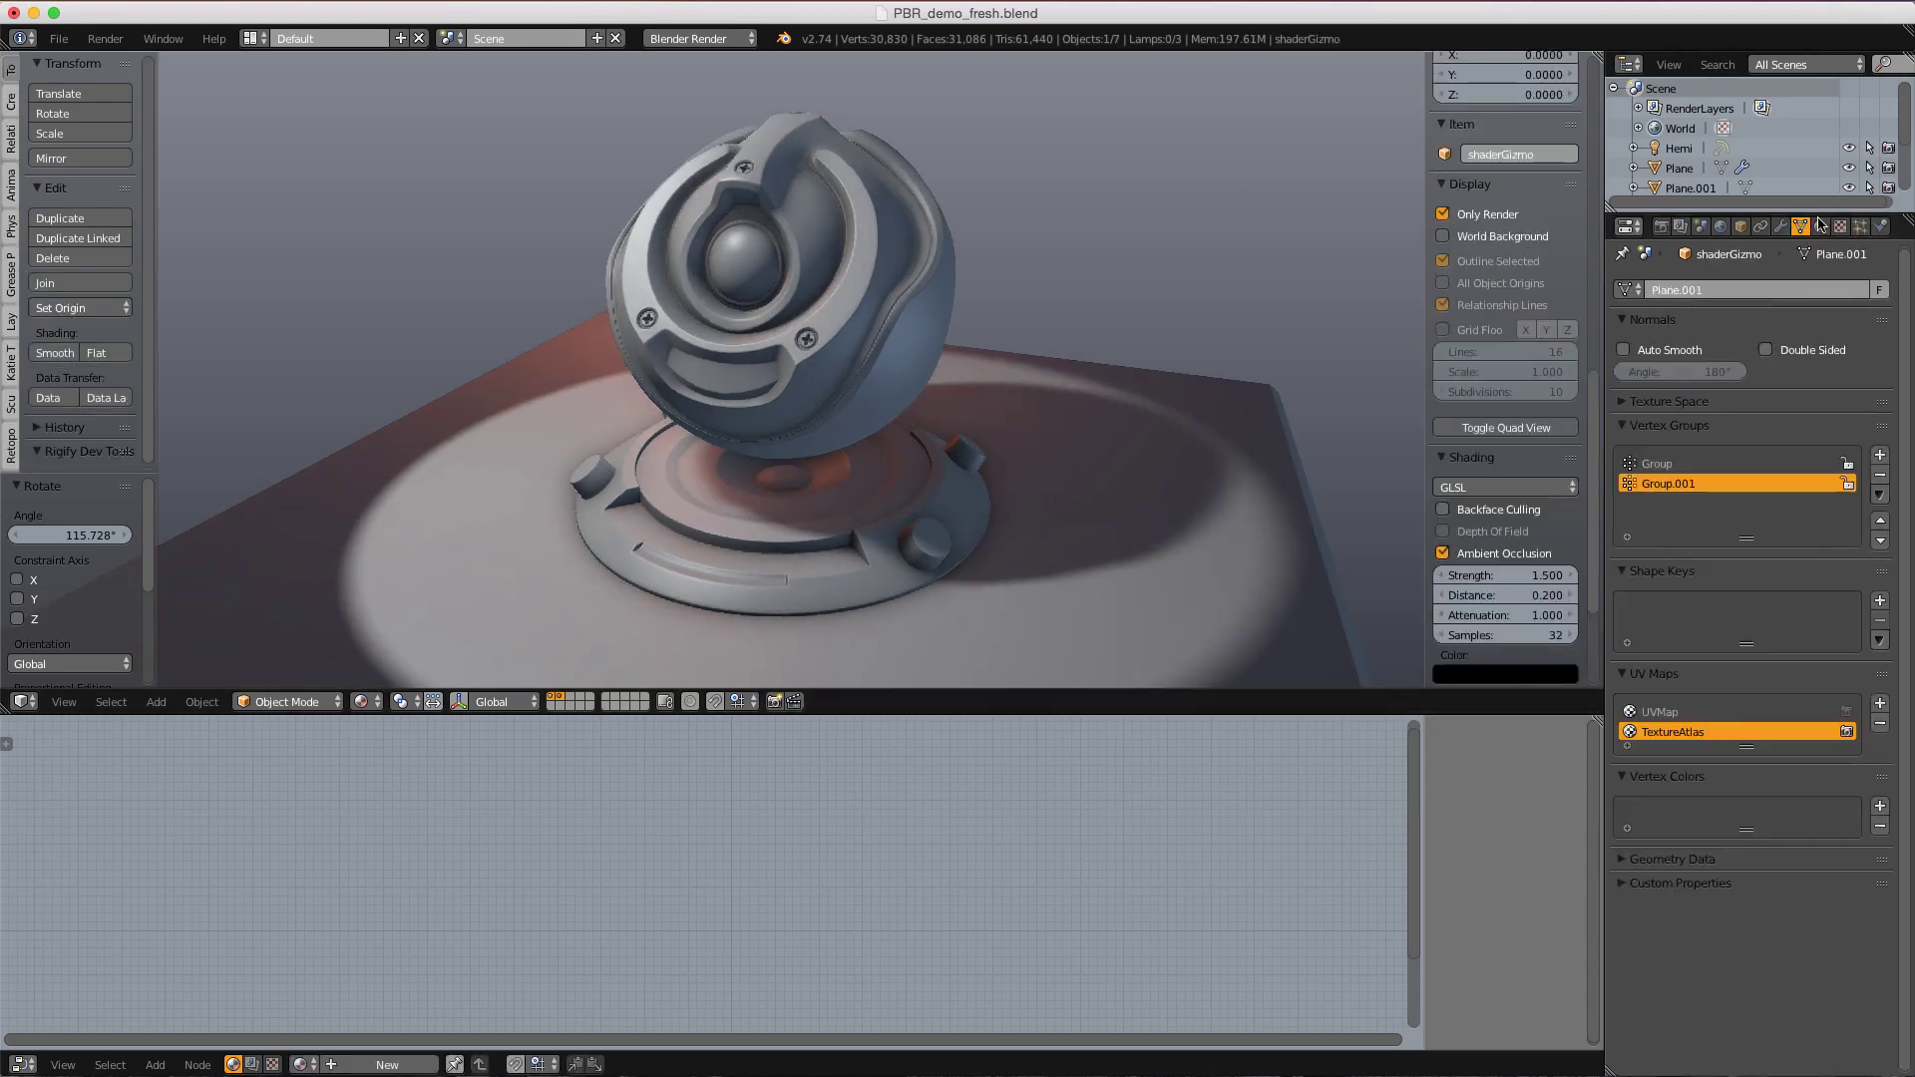
{"action": "left_click", "coordinate": [1473, 214]}
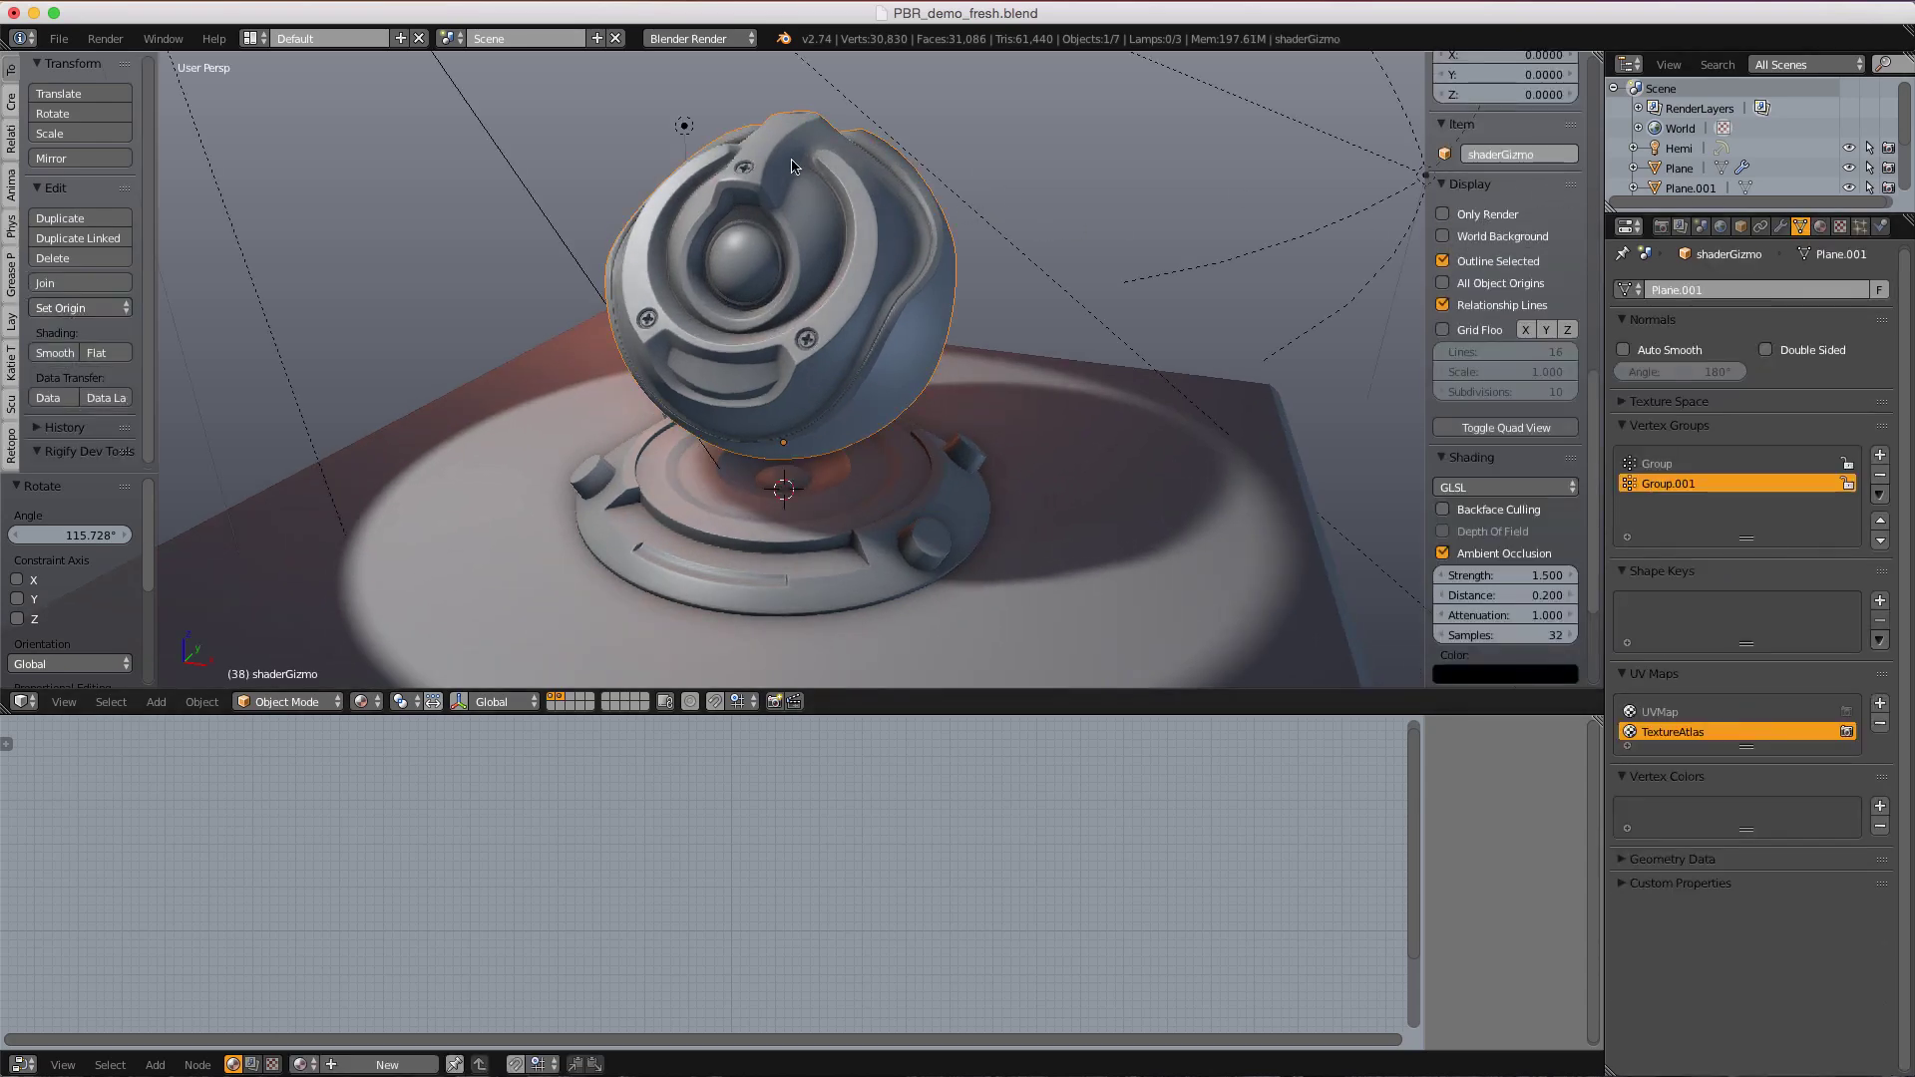
- Add a new material to the shaderGizmo orb and name it refleciton_sharp
{"action": "left_click", "coordinate": [1822, 227]}
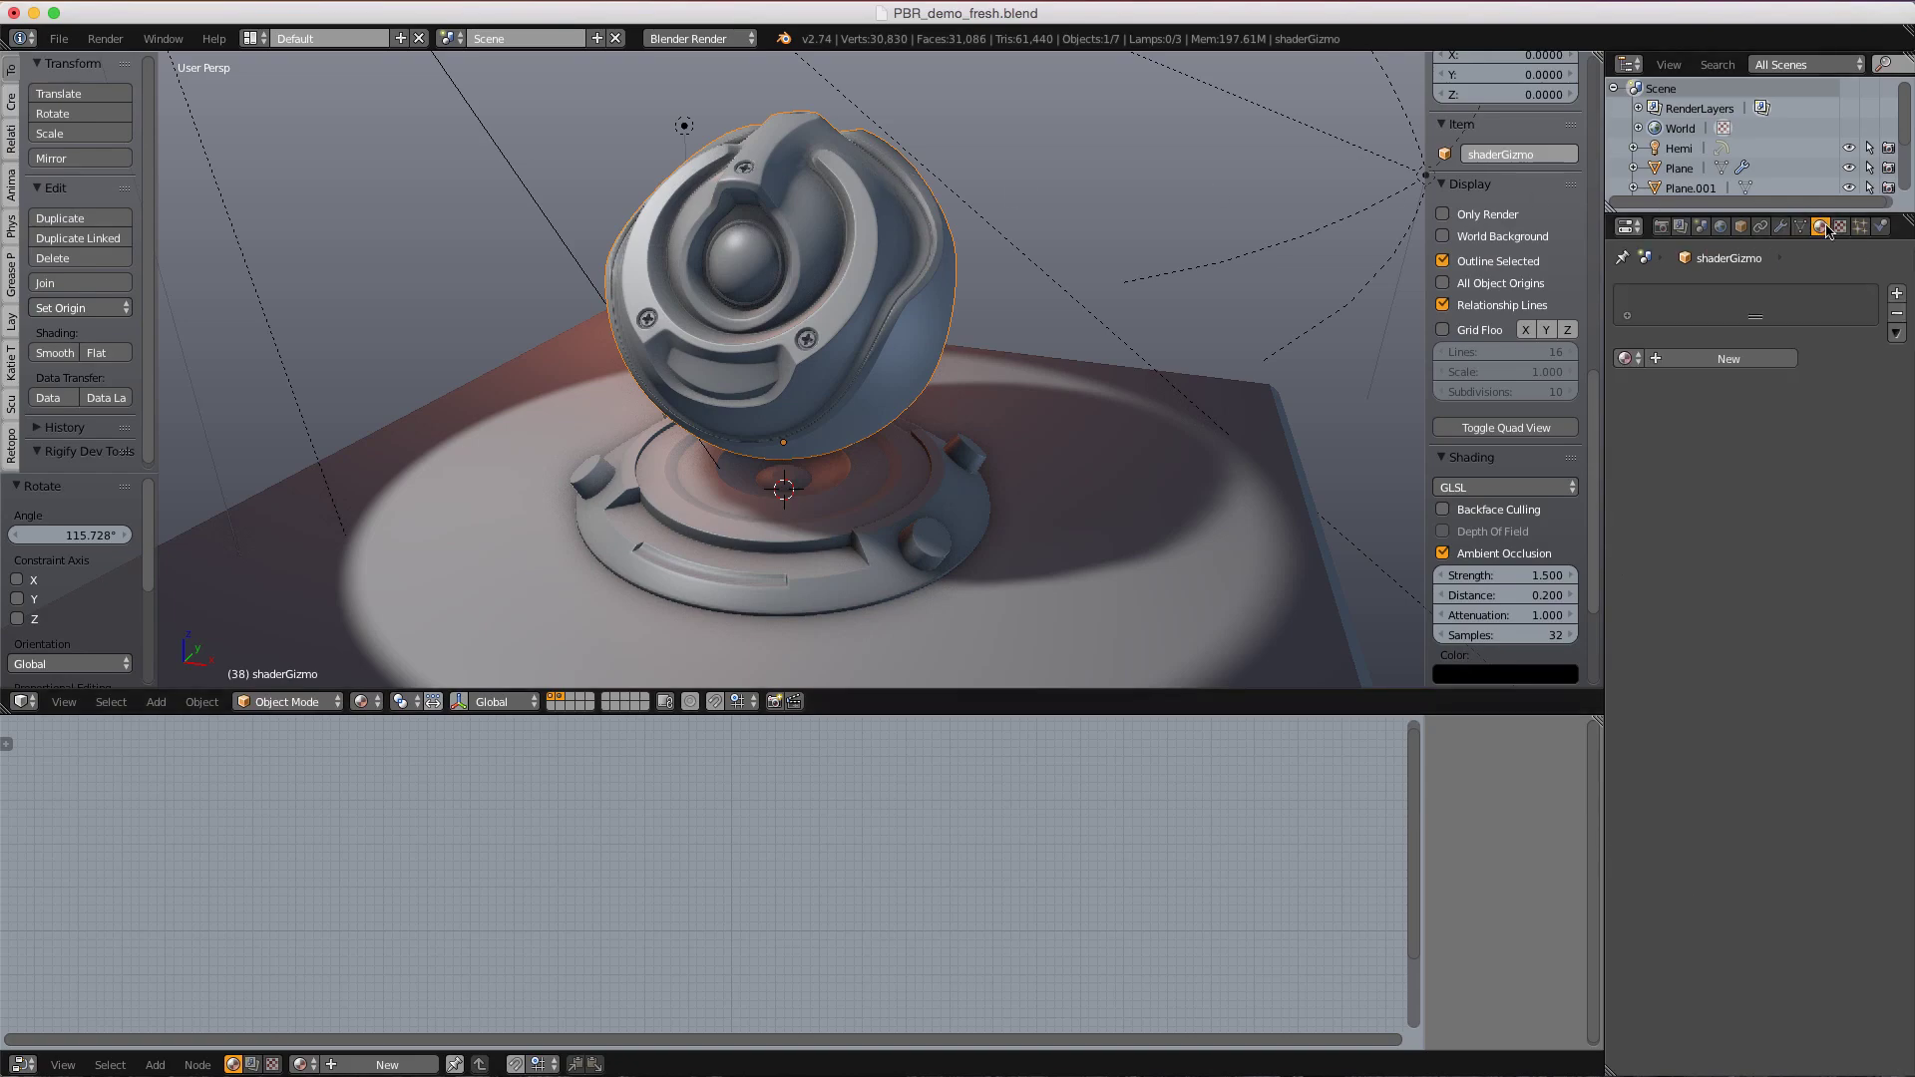
{"action": "left_click", "coordinate": [1711, 358]}
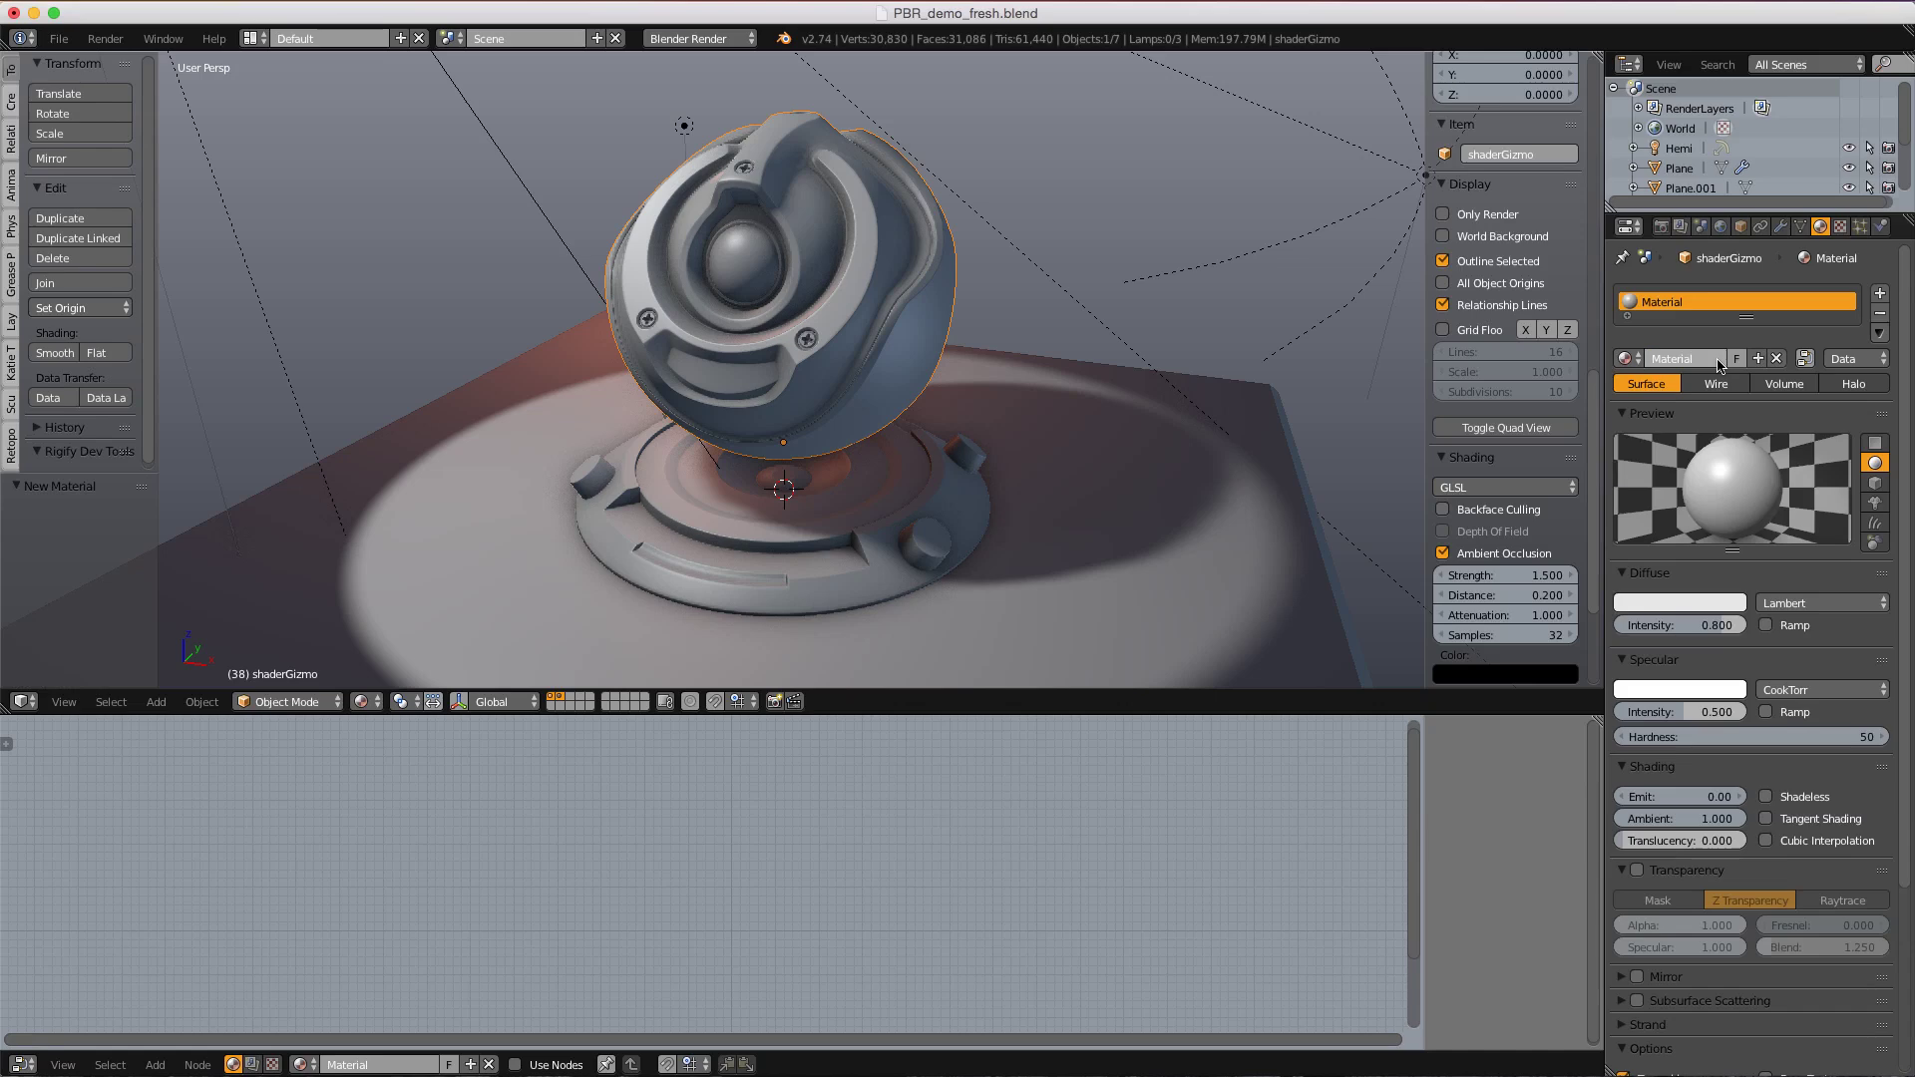
{"action": "key", "text": "BackSpace"}
{"action": "type", "text": "refleciton_sharp"}
{"action": "key", "text": "Return"}
{"action": "middle_click_drag", "start_coordinate": [1106, 287], "coordinate": [1053, 277]}
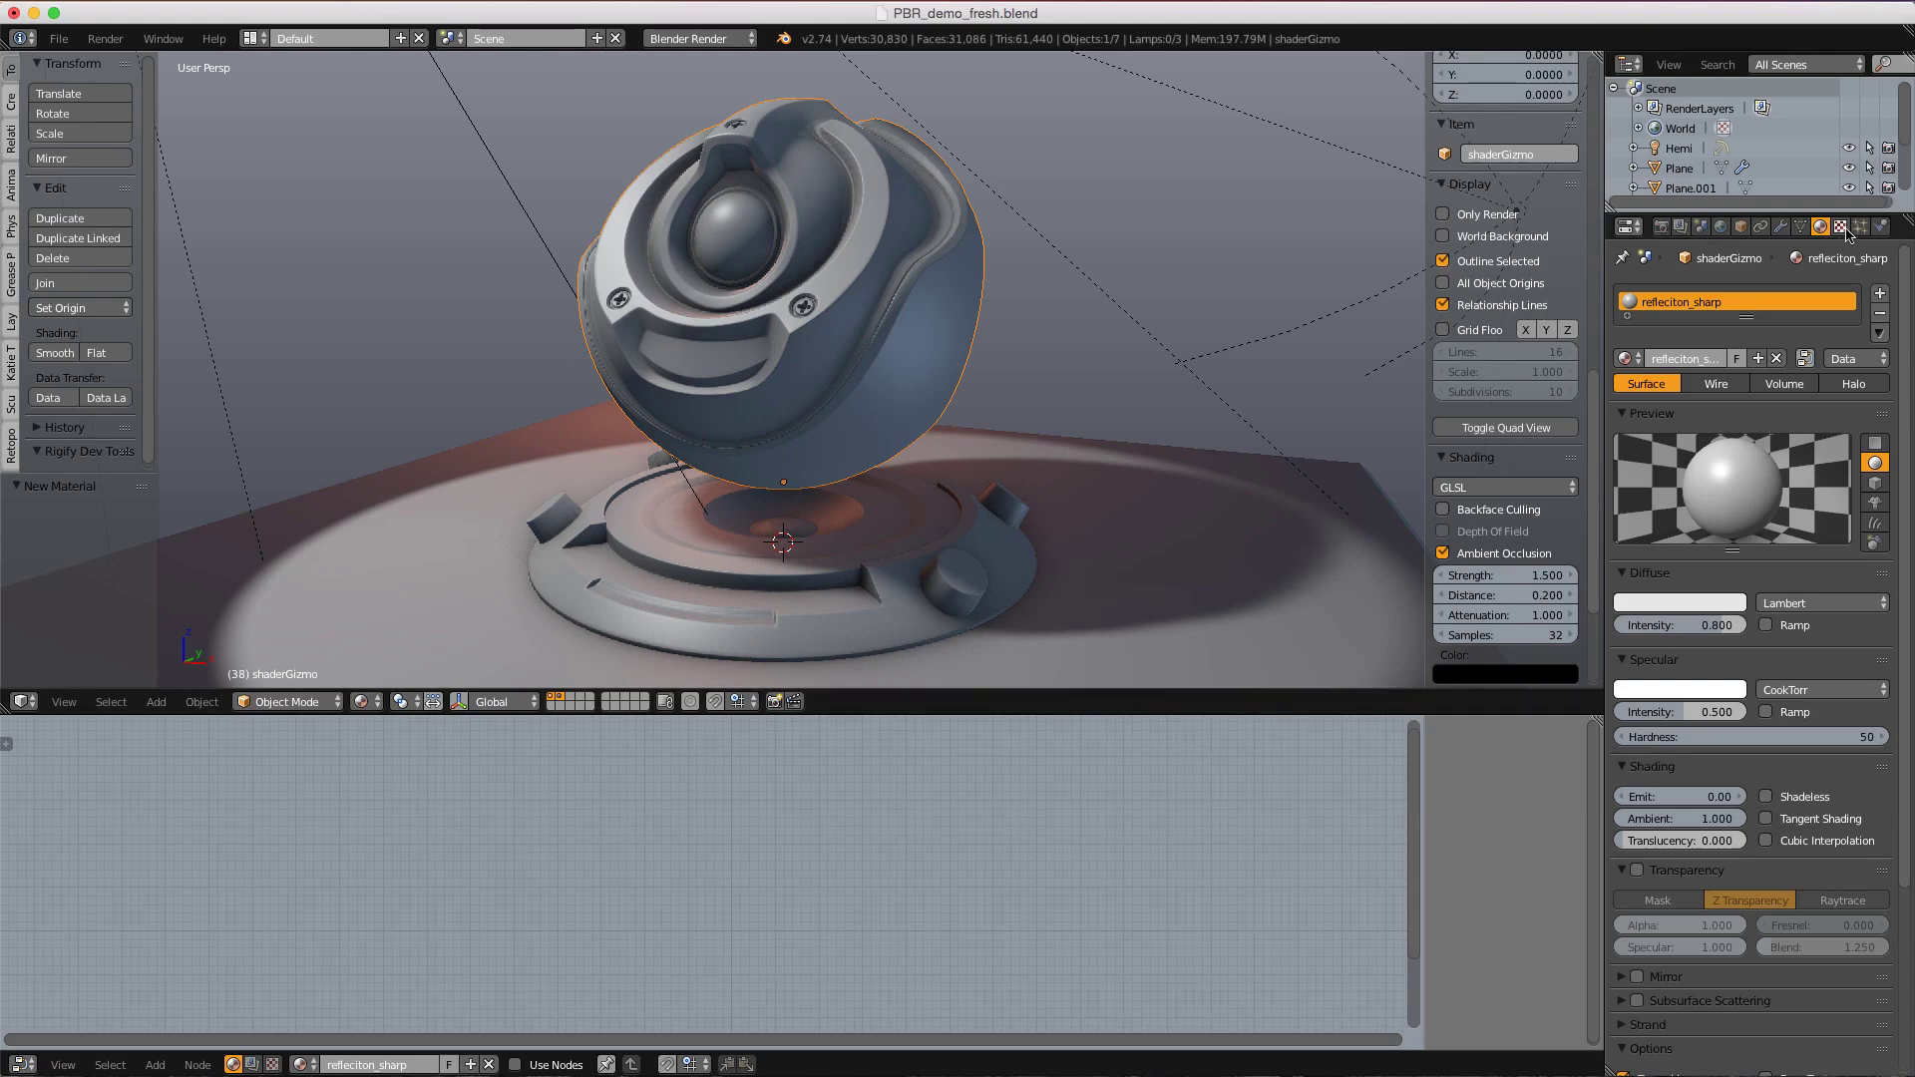
- Add a new texture to the refleciton_sharp material and name it reflection_sharp
{"action": "left_click", "coordinate": [1842, 228]}
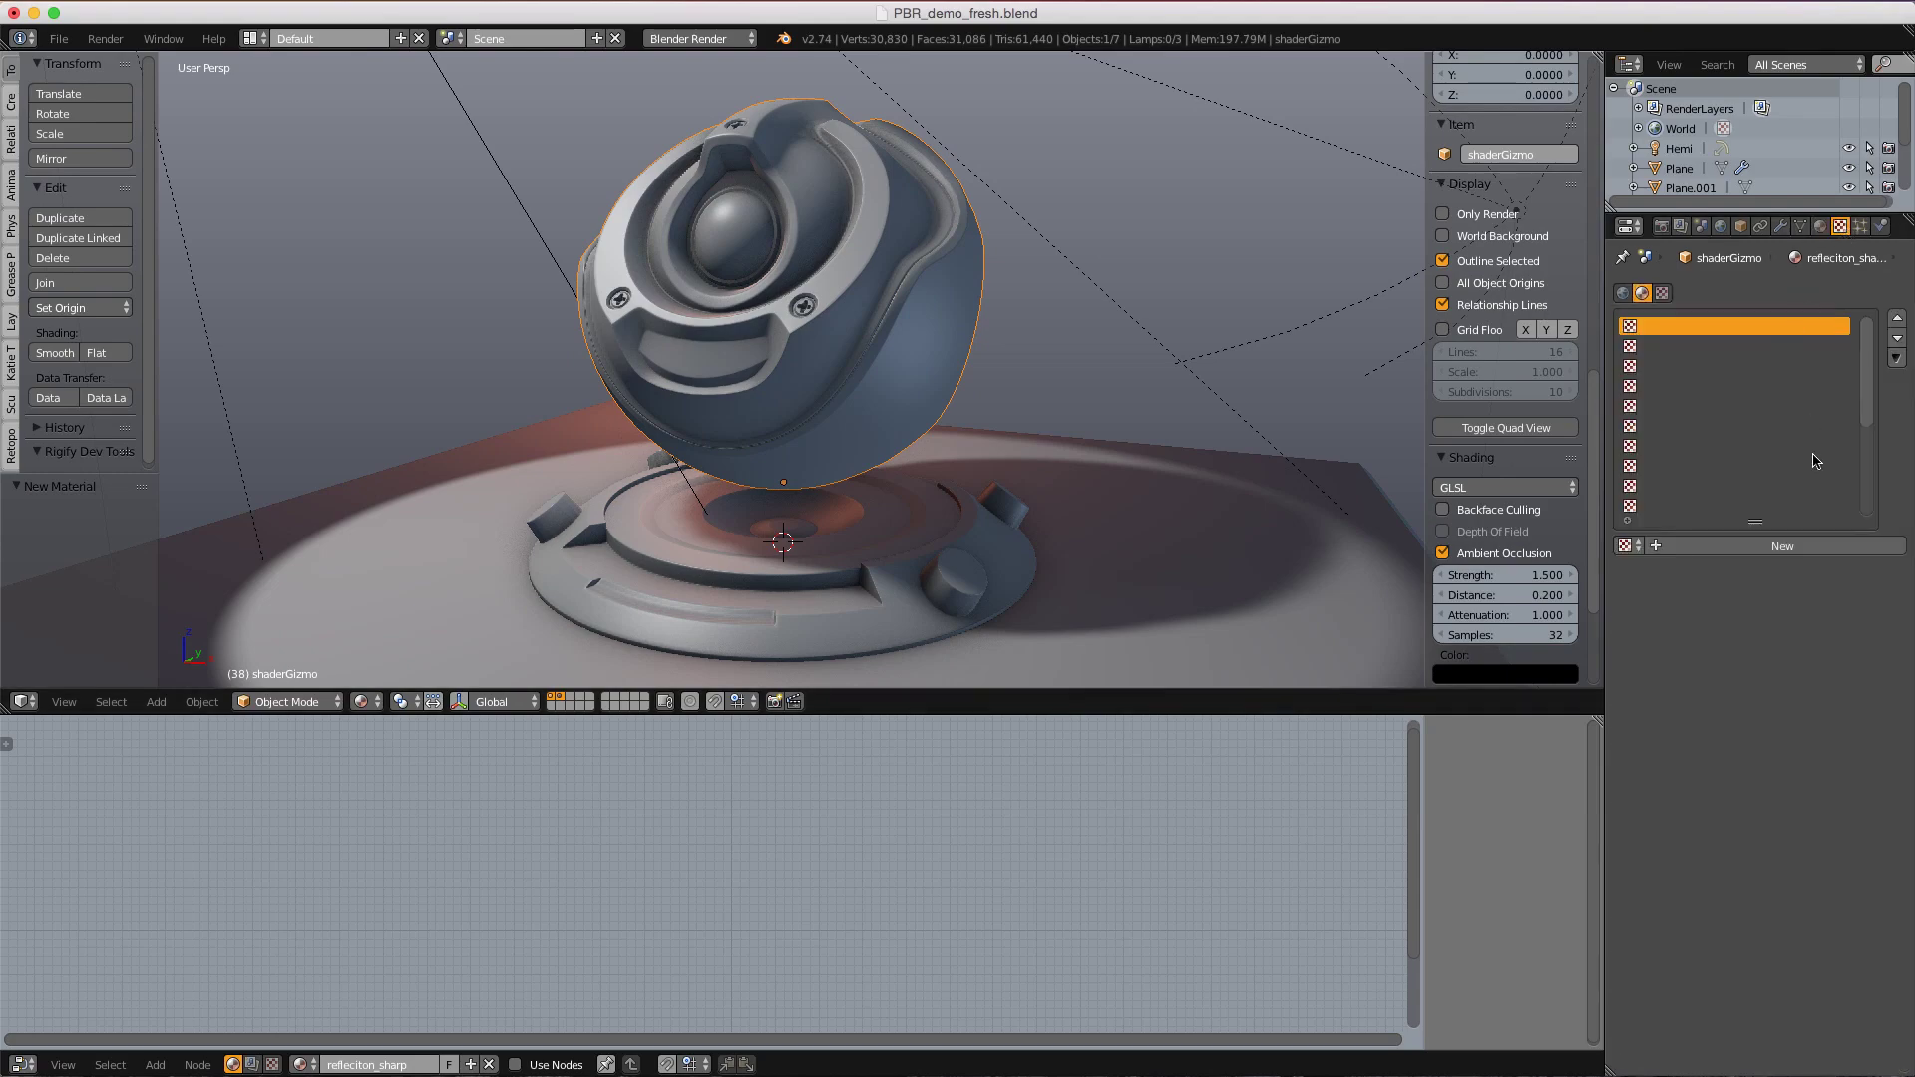
{"action": "left_click", "coordinate": [1713, 546]}
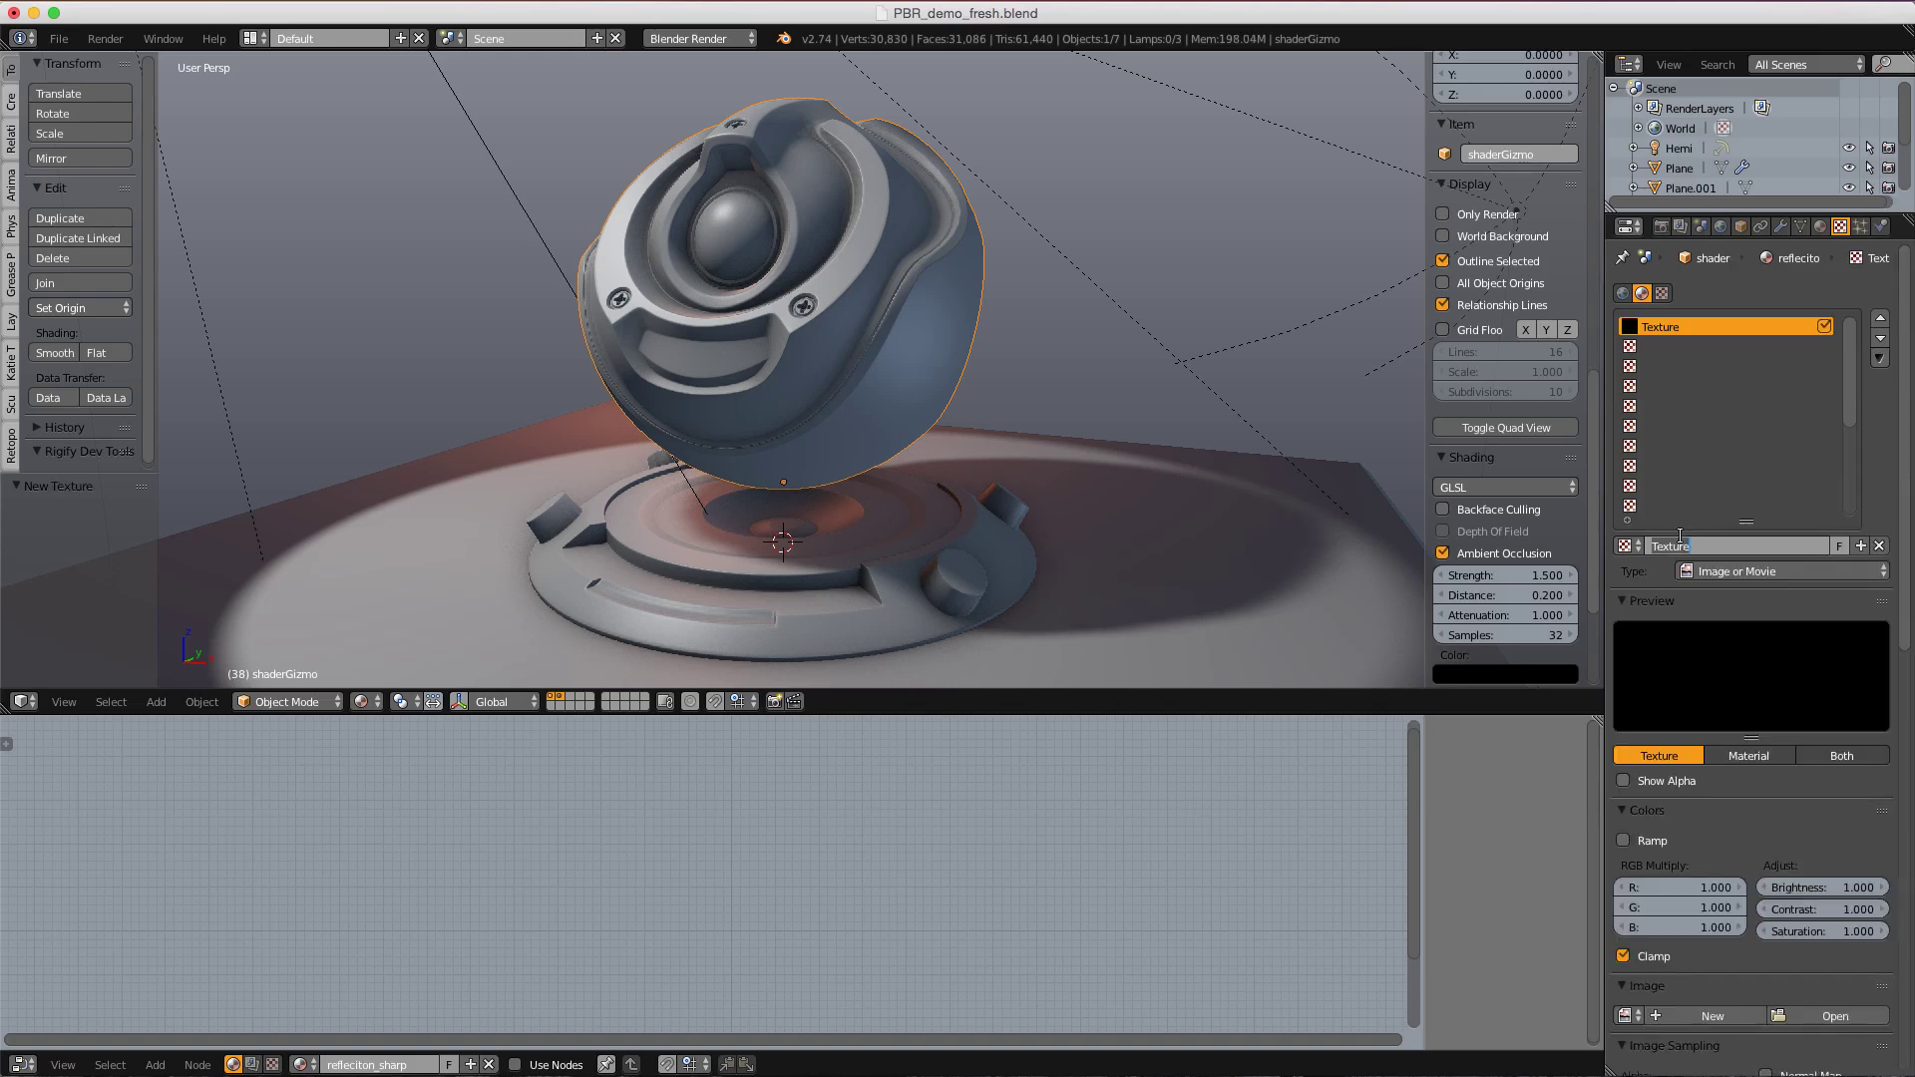
{"action": "type", "text": "reflection_shaprp"}
{"action": "key", "text": "Return"}
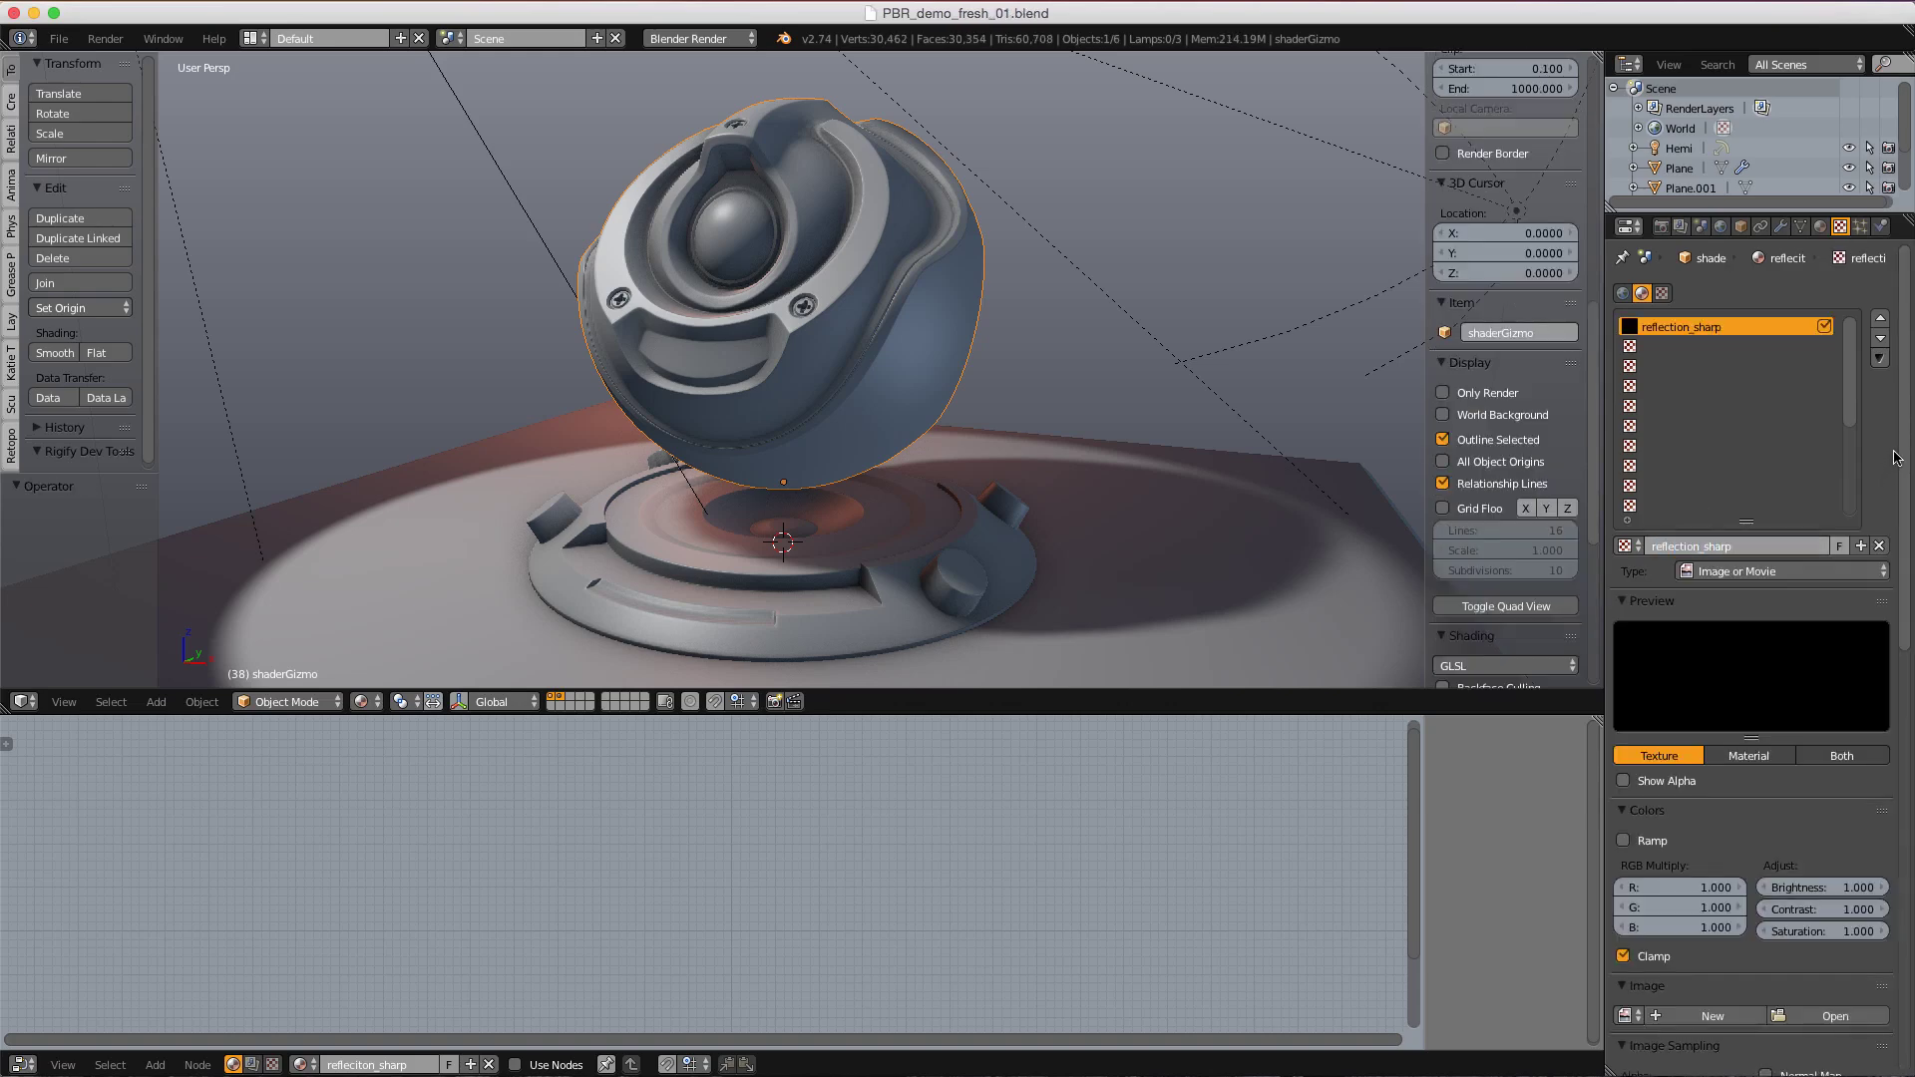
- Load corporateInterior_001_L.jpg from the library's Textures/CC/source/env folder as the reflection_sharp texture's image
{"action": "scroll", "coordinate": [1903, 454], "scroll_direction": "down", "scroll_amount": 8}
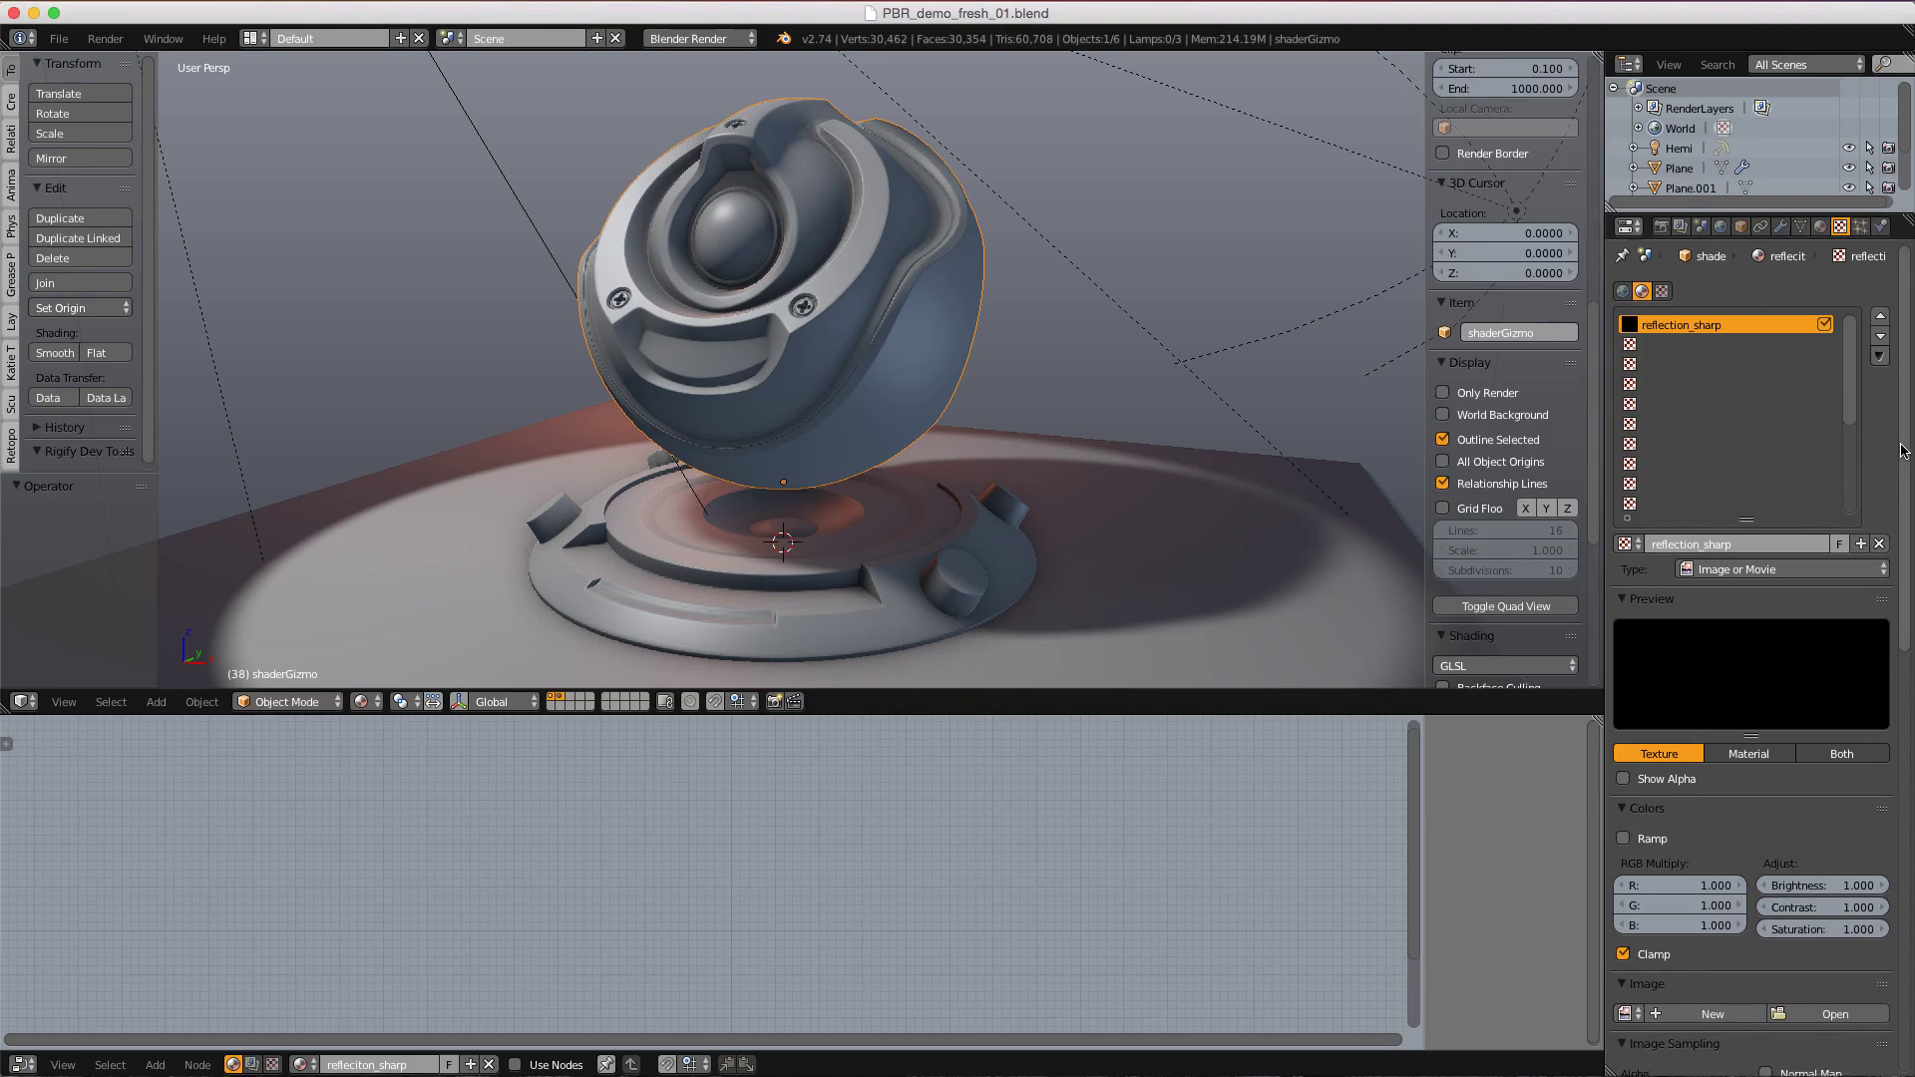
{"action": "scroll", "coordinate": [1911, 650], "scroll_direction": "down", "scroll_amount": 3}
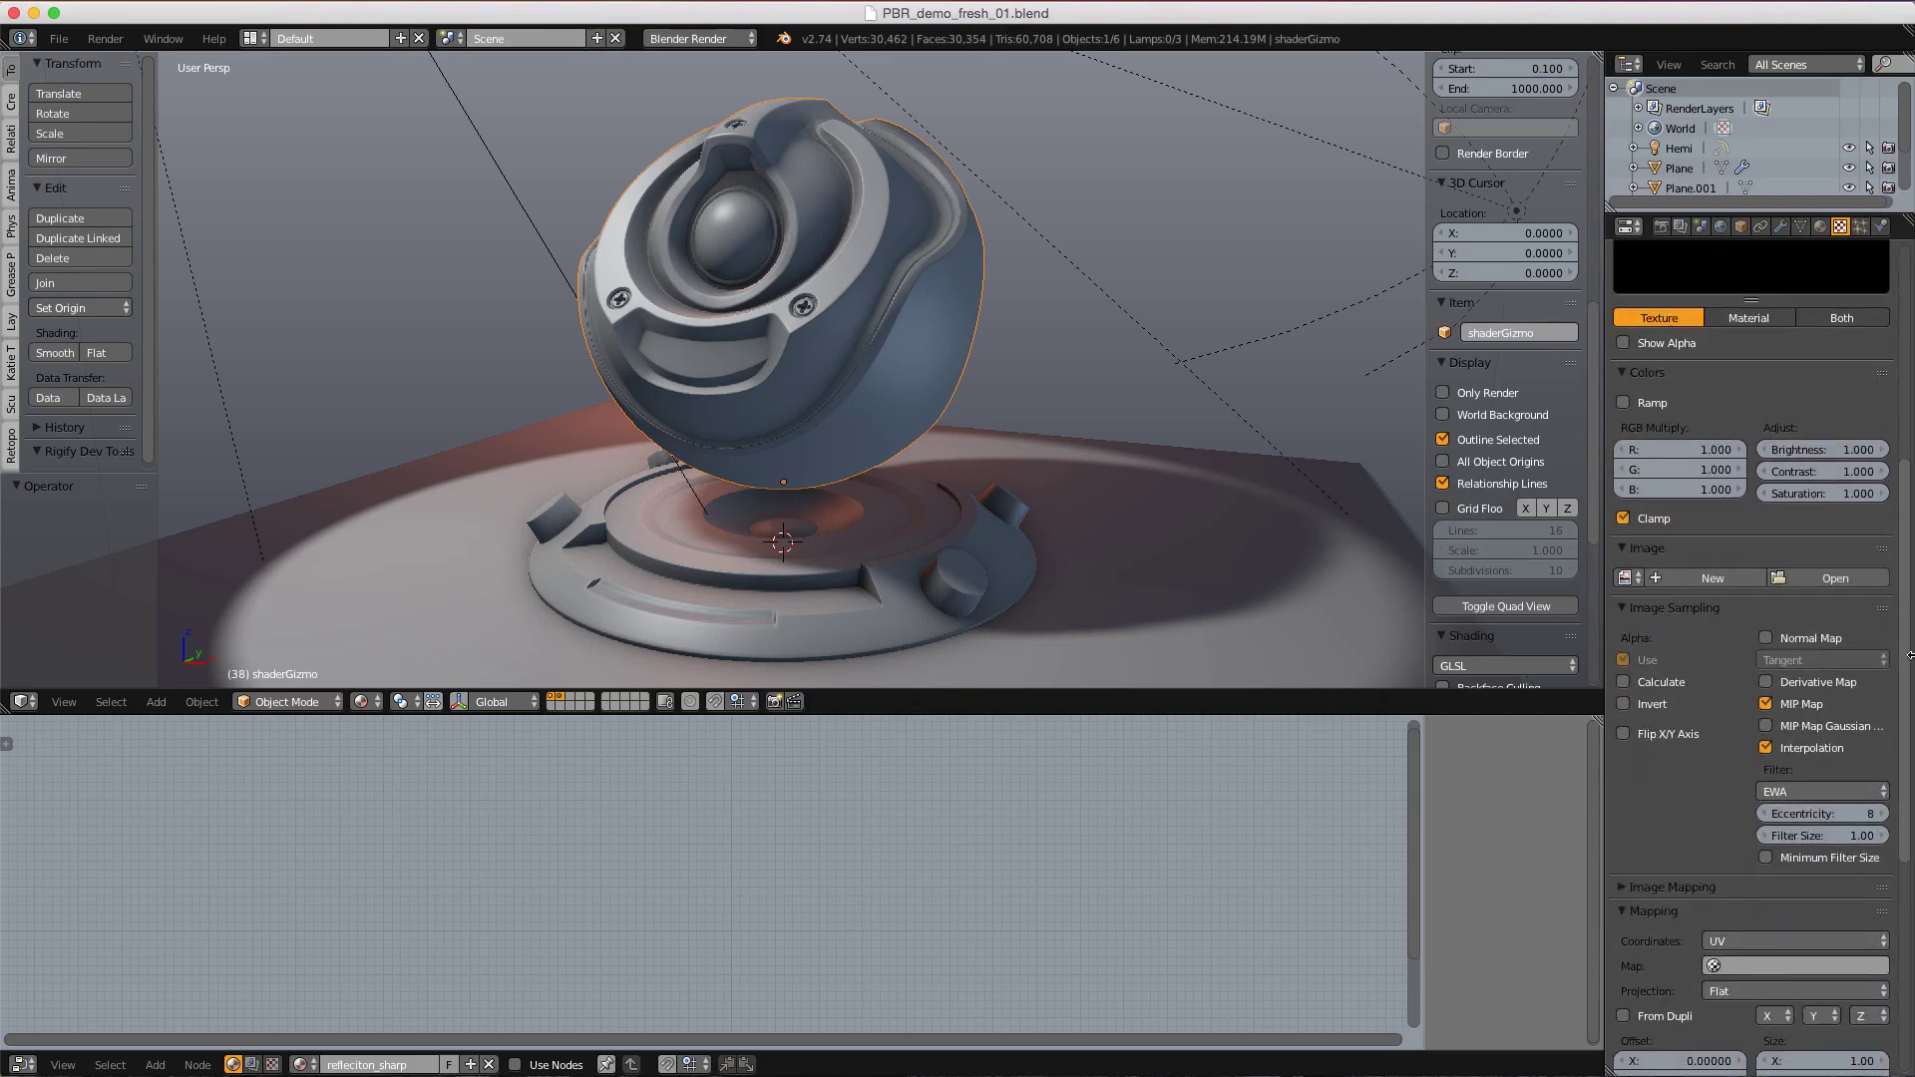
{"action": "left_click", "coordinate": [1814, 577]}
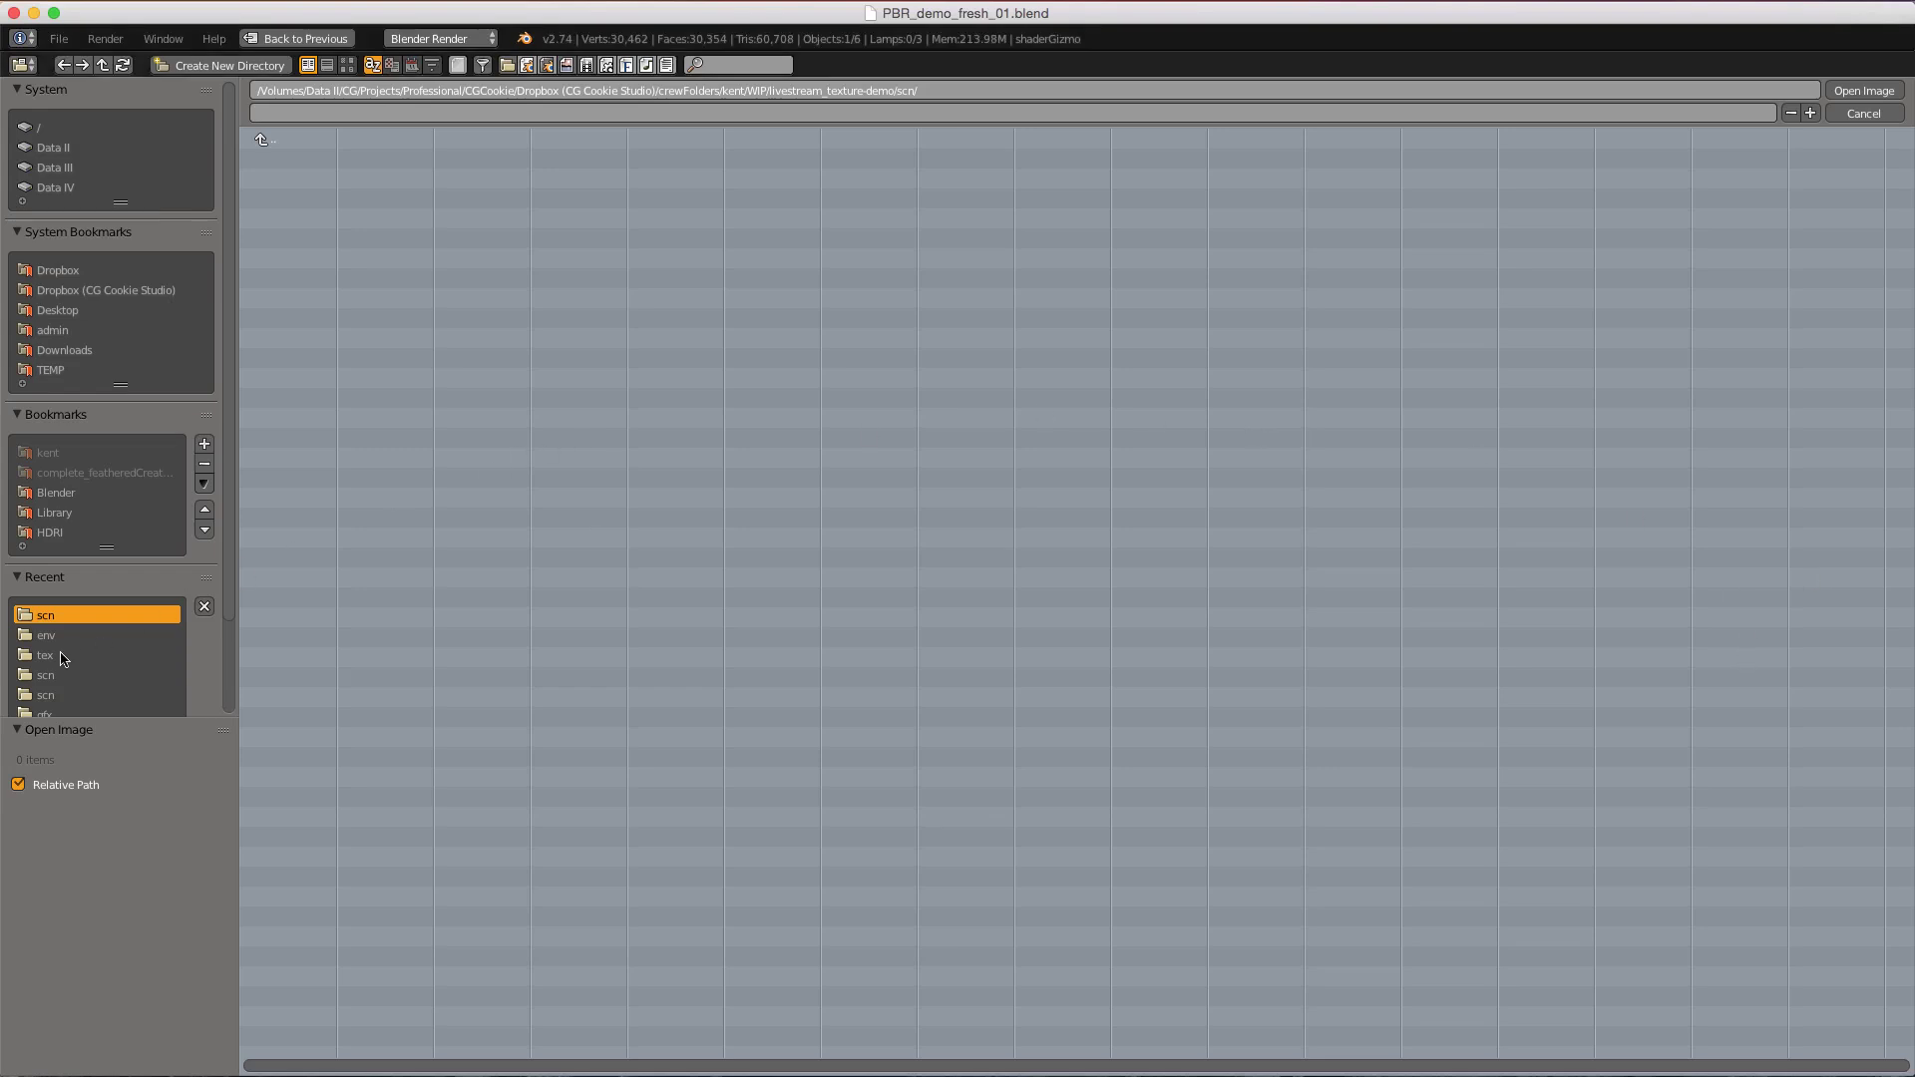
{"action": "left_click", "coordinate": [68, 514]}
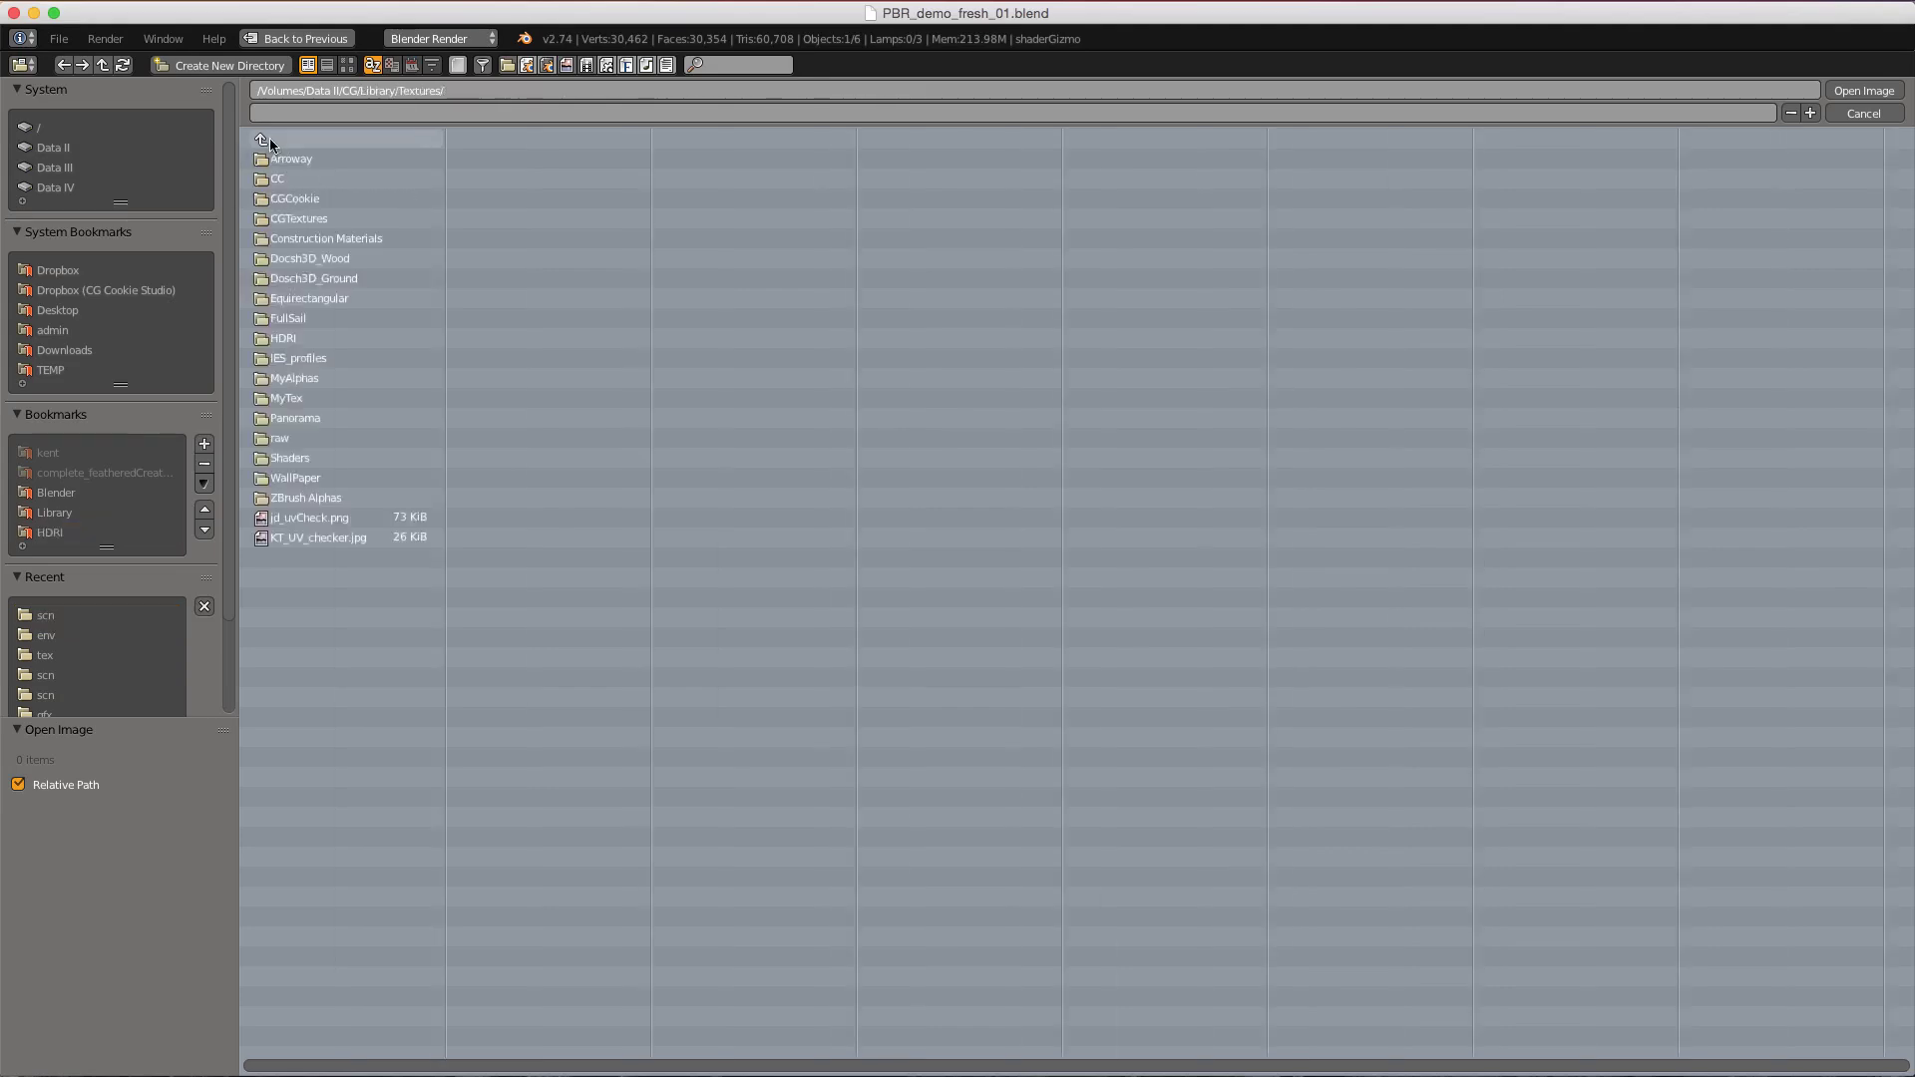
{"action": "left_click", "coordinate": [279, 179]}
{"action": "left_click", "coordinate": [330, 177]}
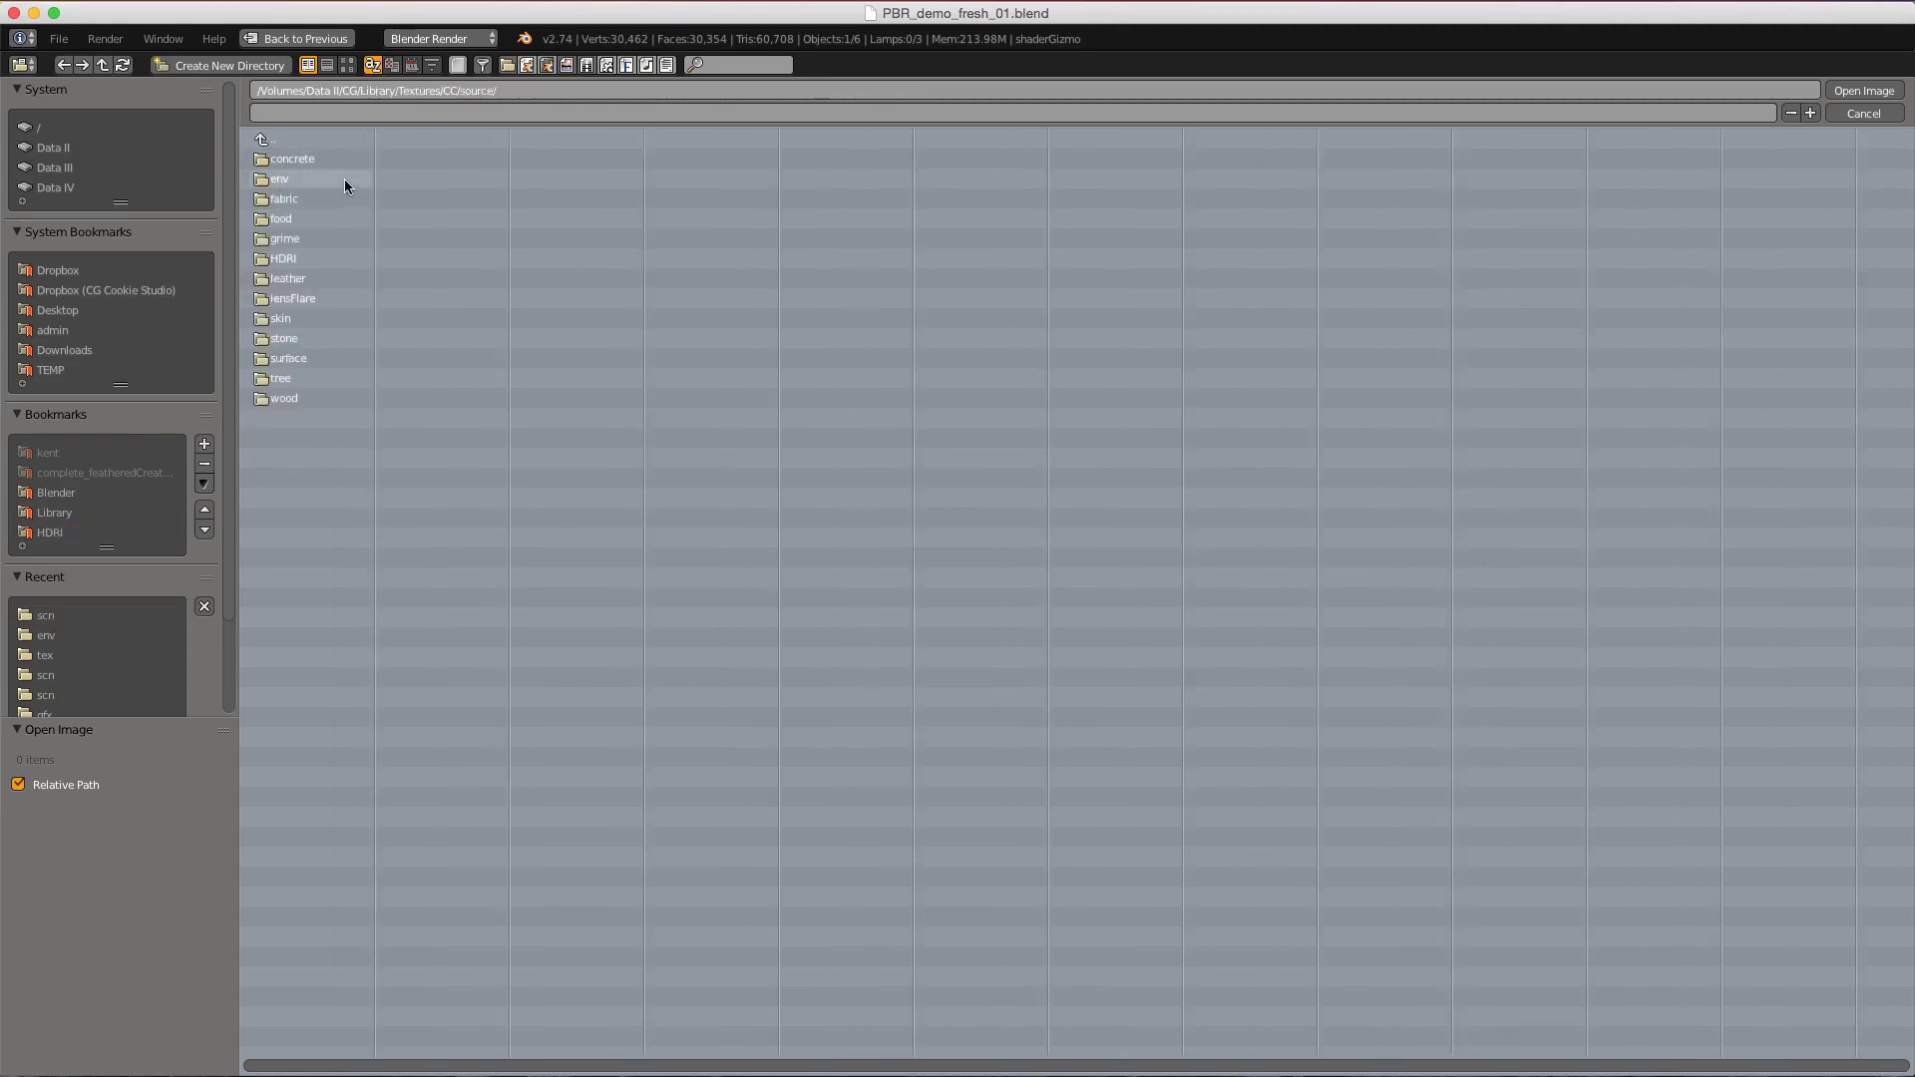
{"action": "left_click", "coordinate": [289, 180]}
{"action": "left_click", "coordinate": [347, 65]}
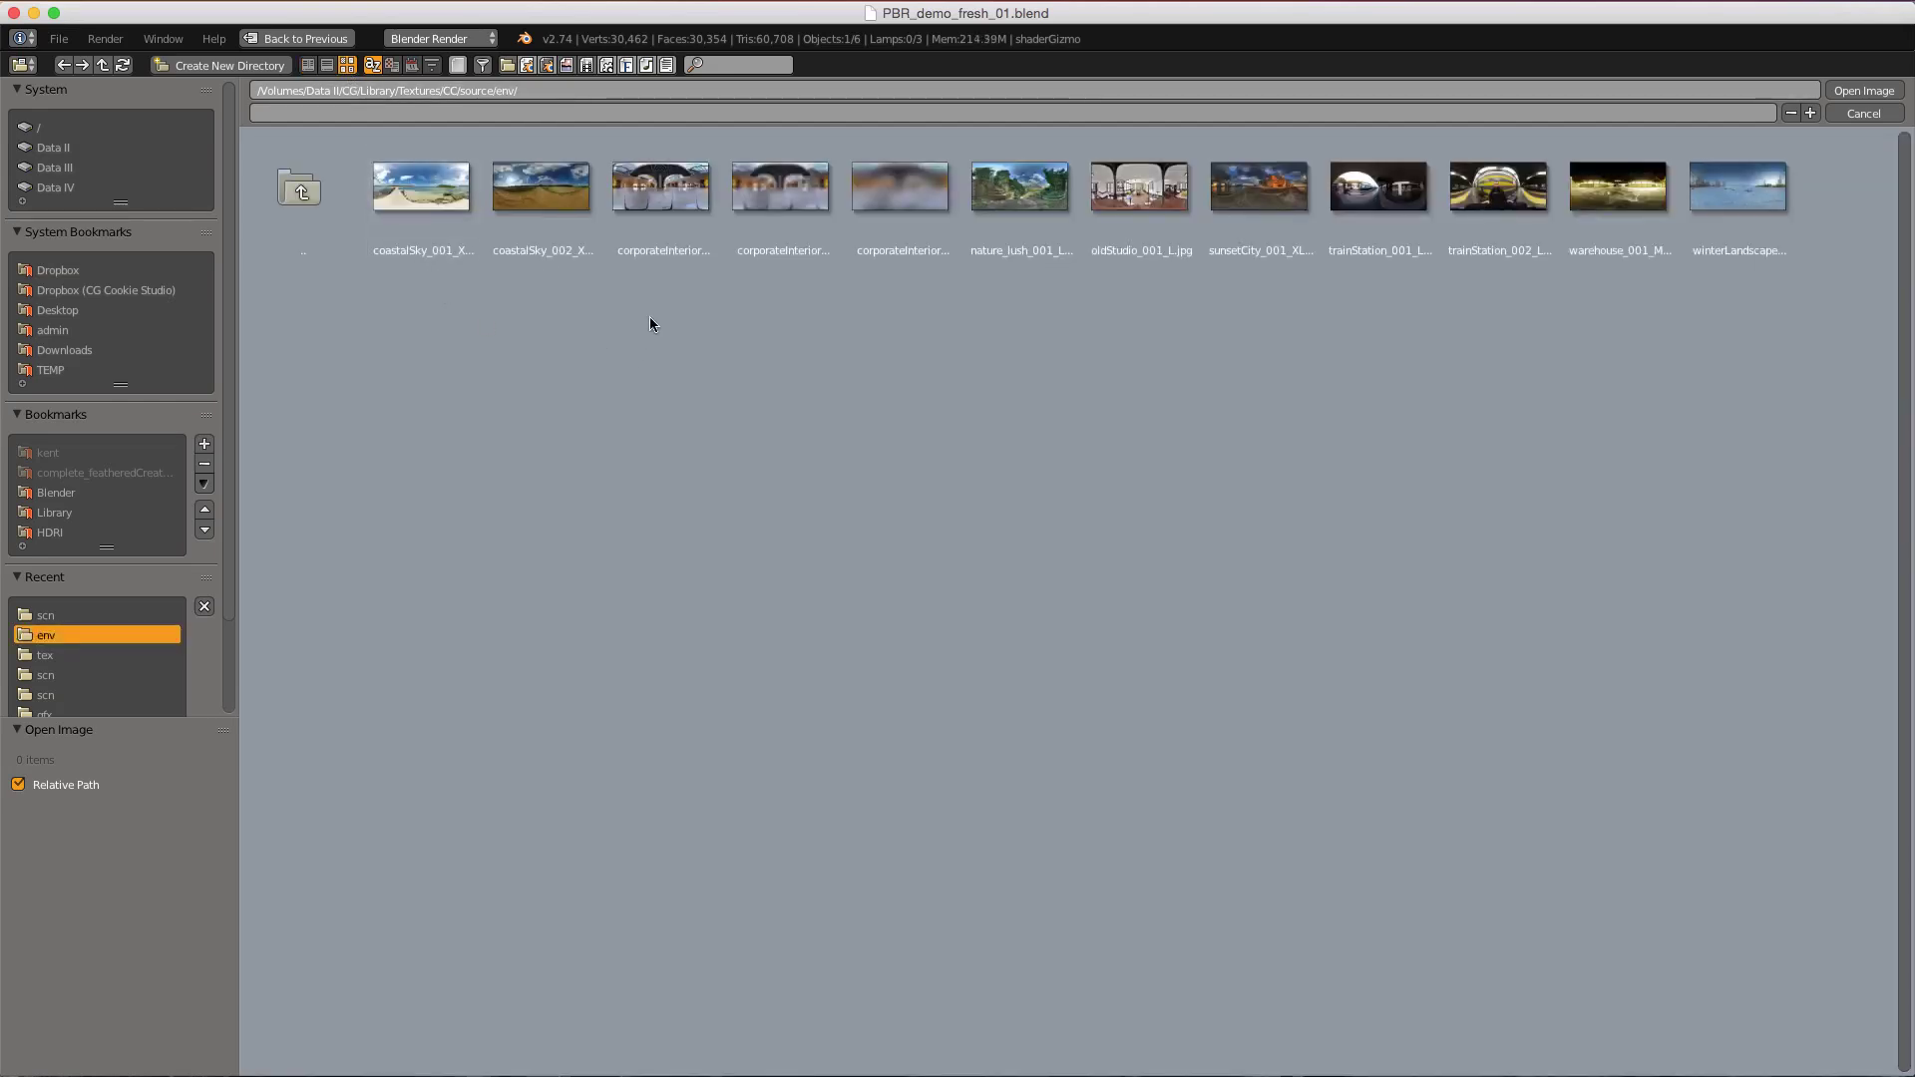
{"action": "double_click", "coordinate": [661, 189]}
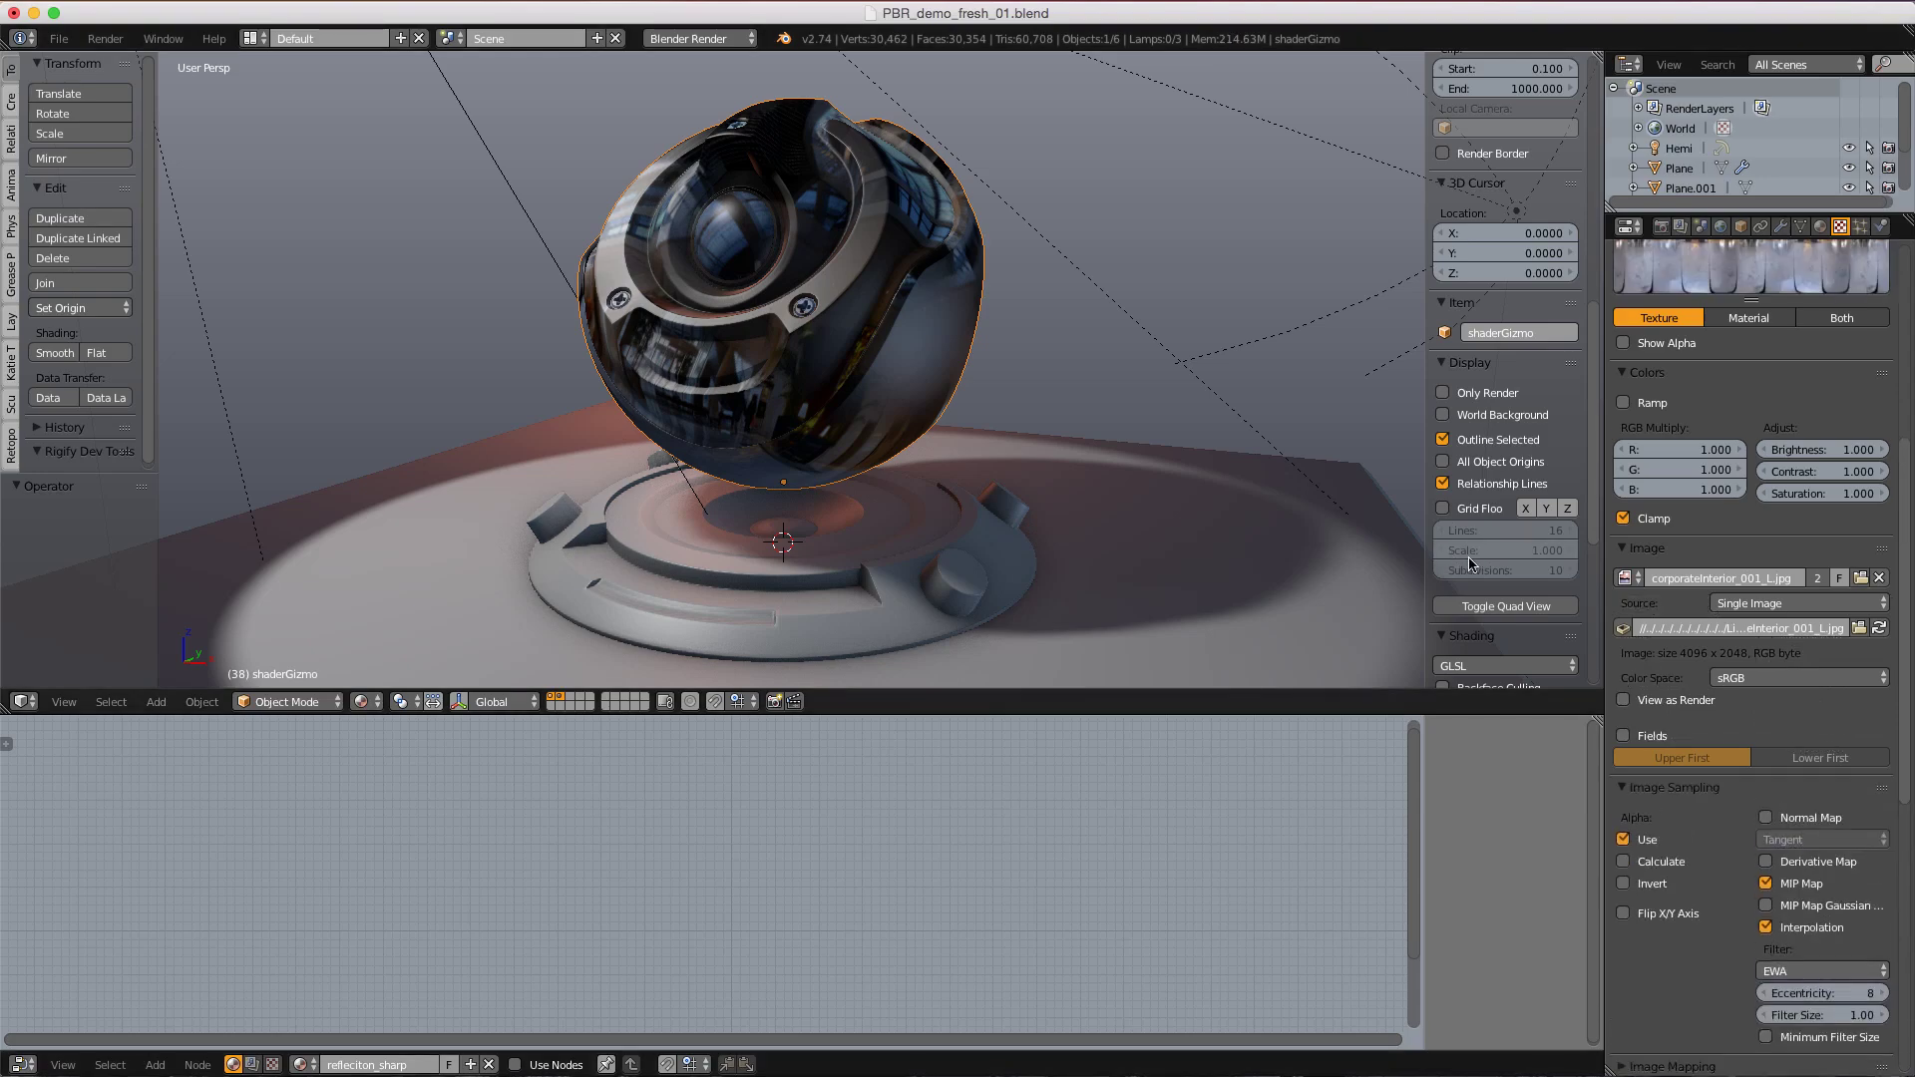
- Set the reflection_sharp texture's mapping coordinates to Reflection and inspect the orb from several angles
{"action": "middle_click_drag", "start_coordinate": [1250, 344], "coordinate": [1025, 388]}
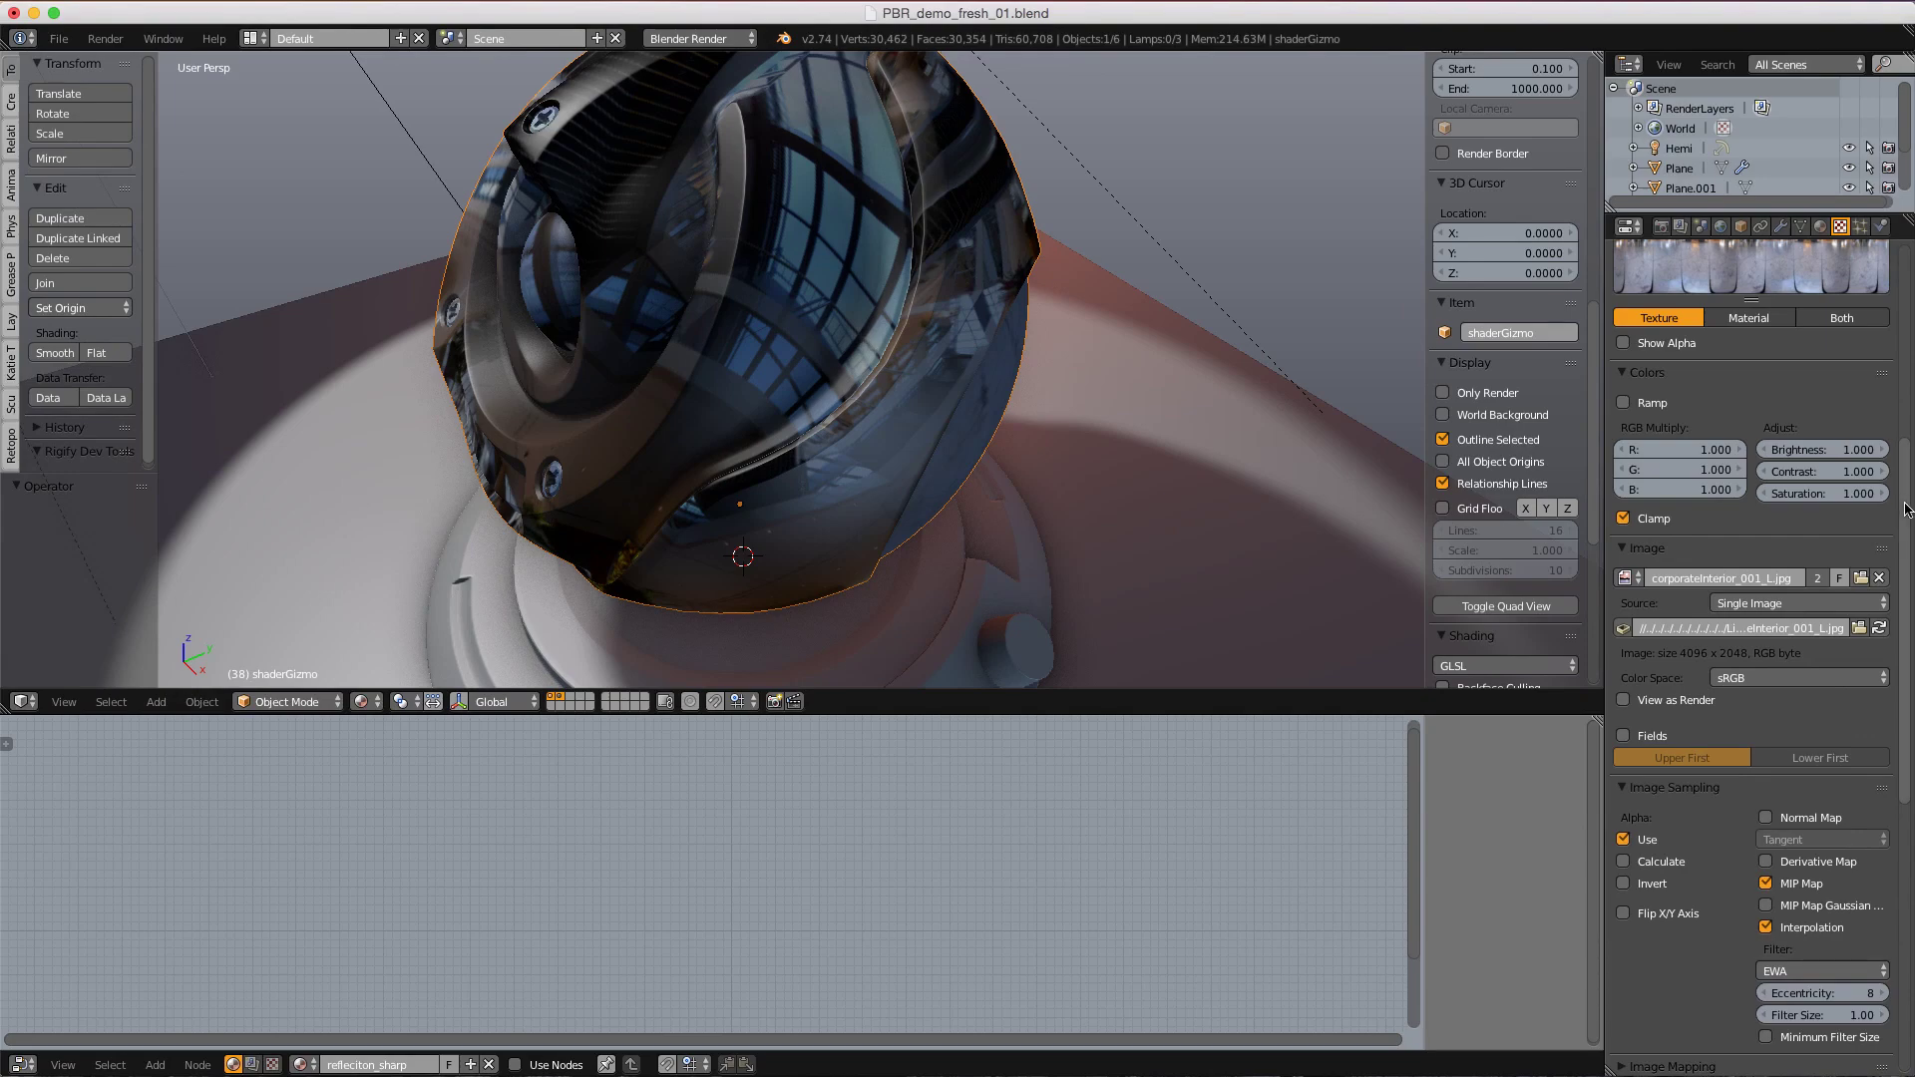
{"action": "left_click_drag", "start_coordinate": [1905, 508], "coordinate": [1892, 722]}
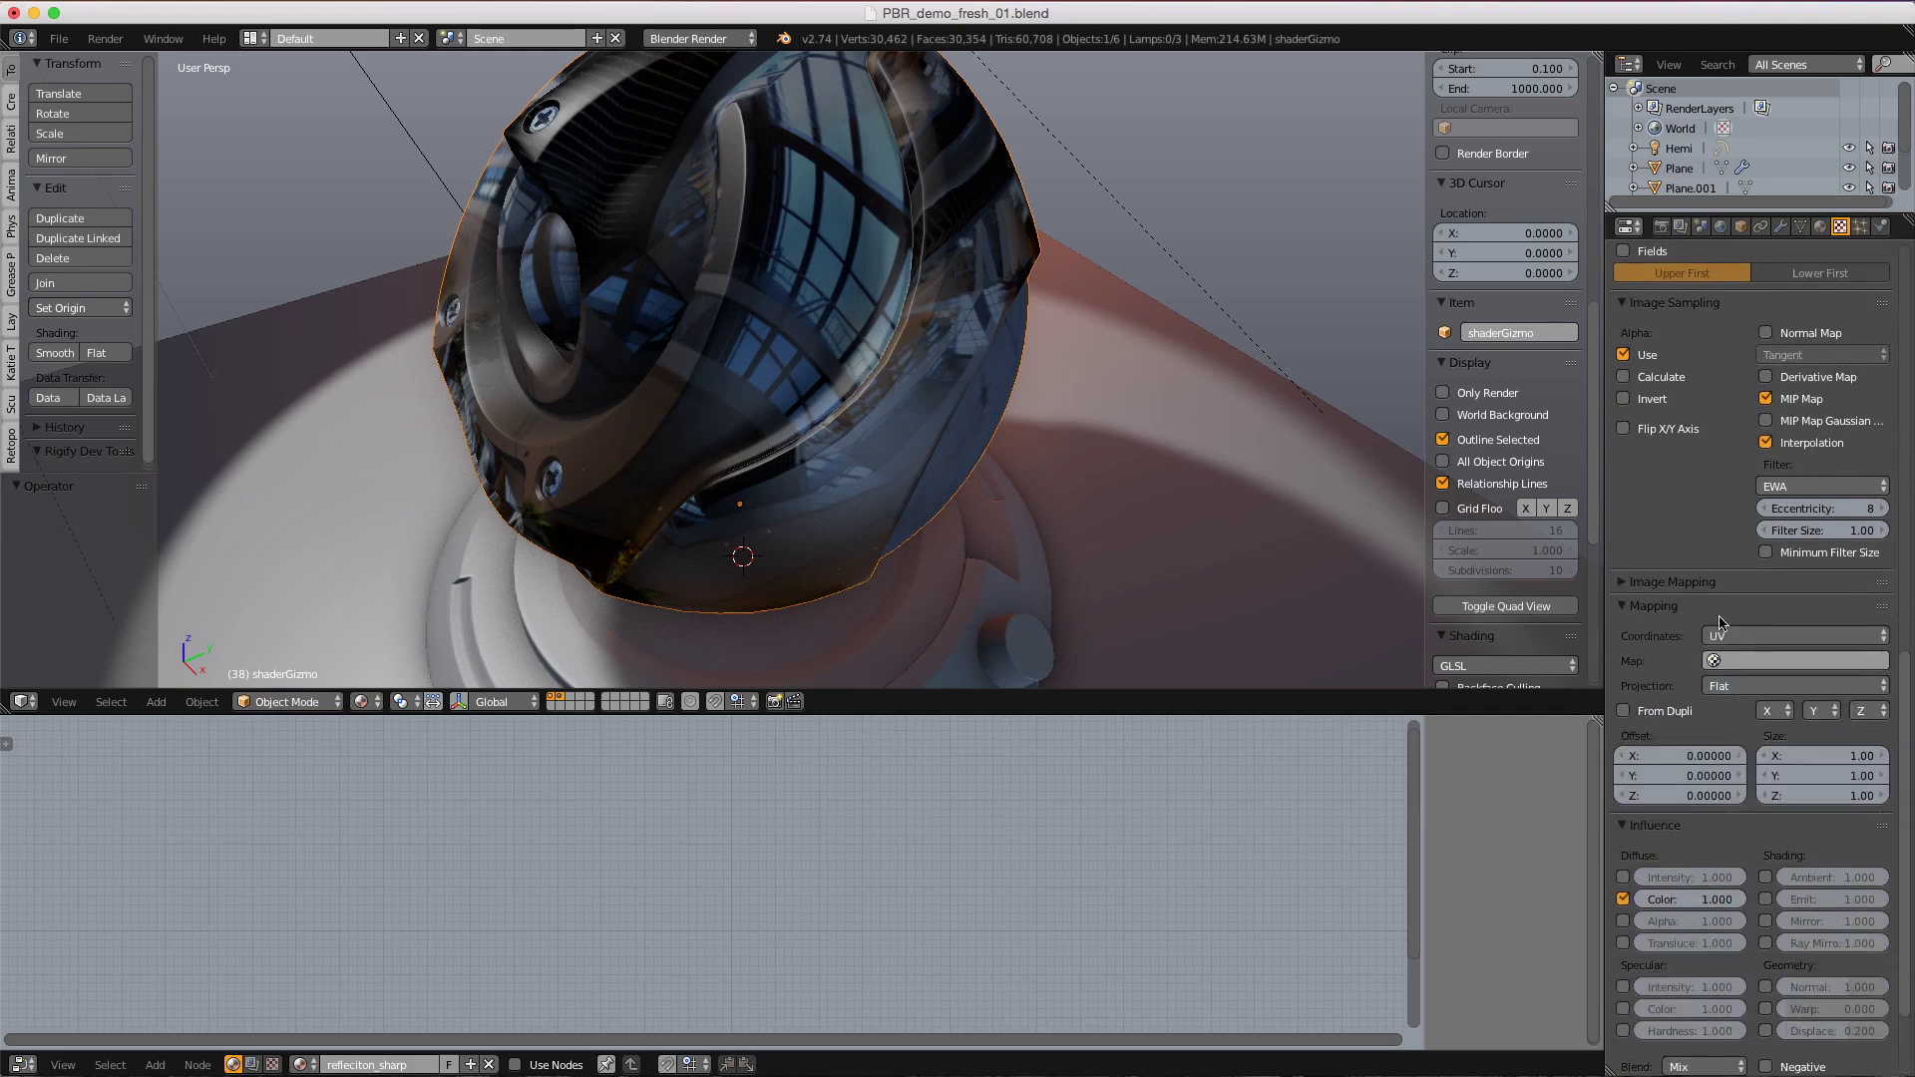
{"action": "left_click", "coordinate": [1746, 637]}
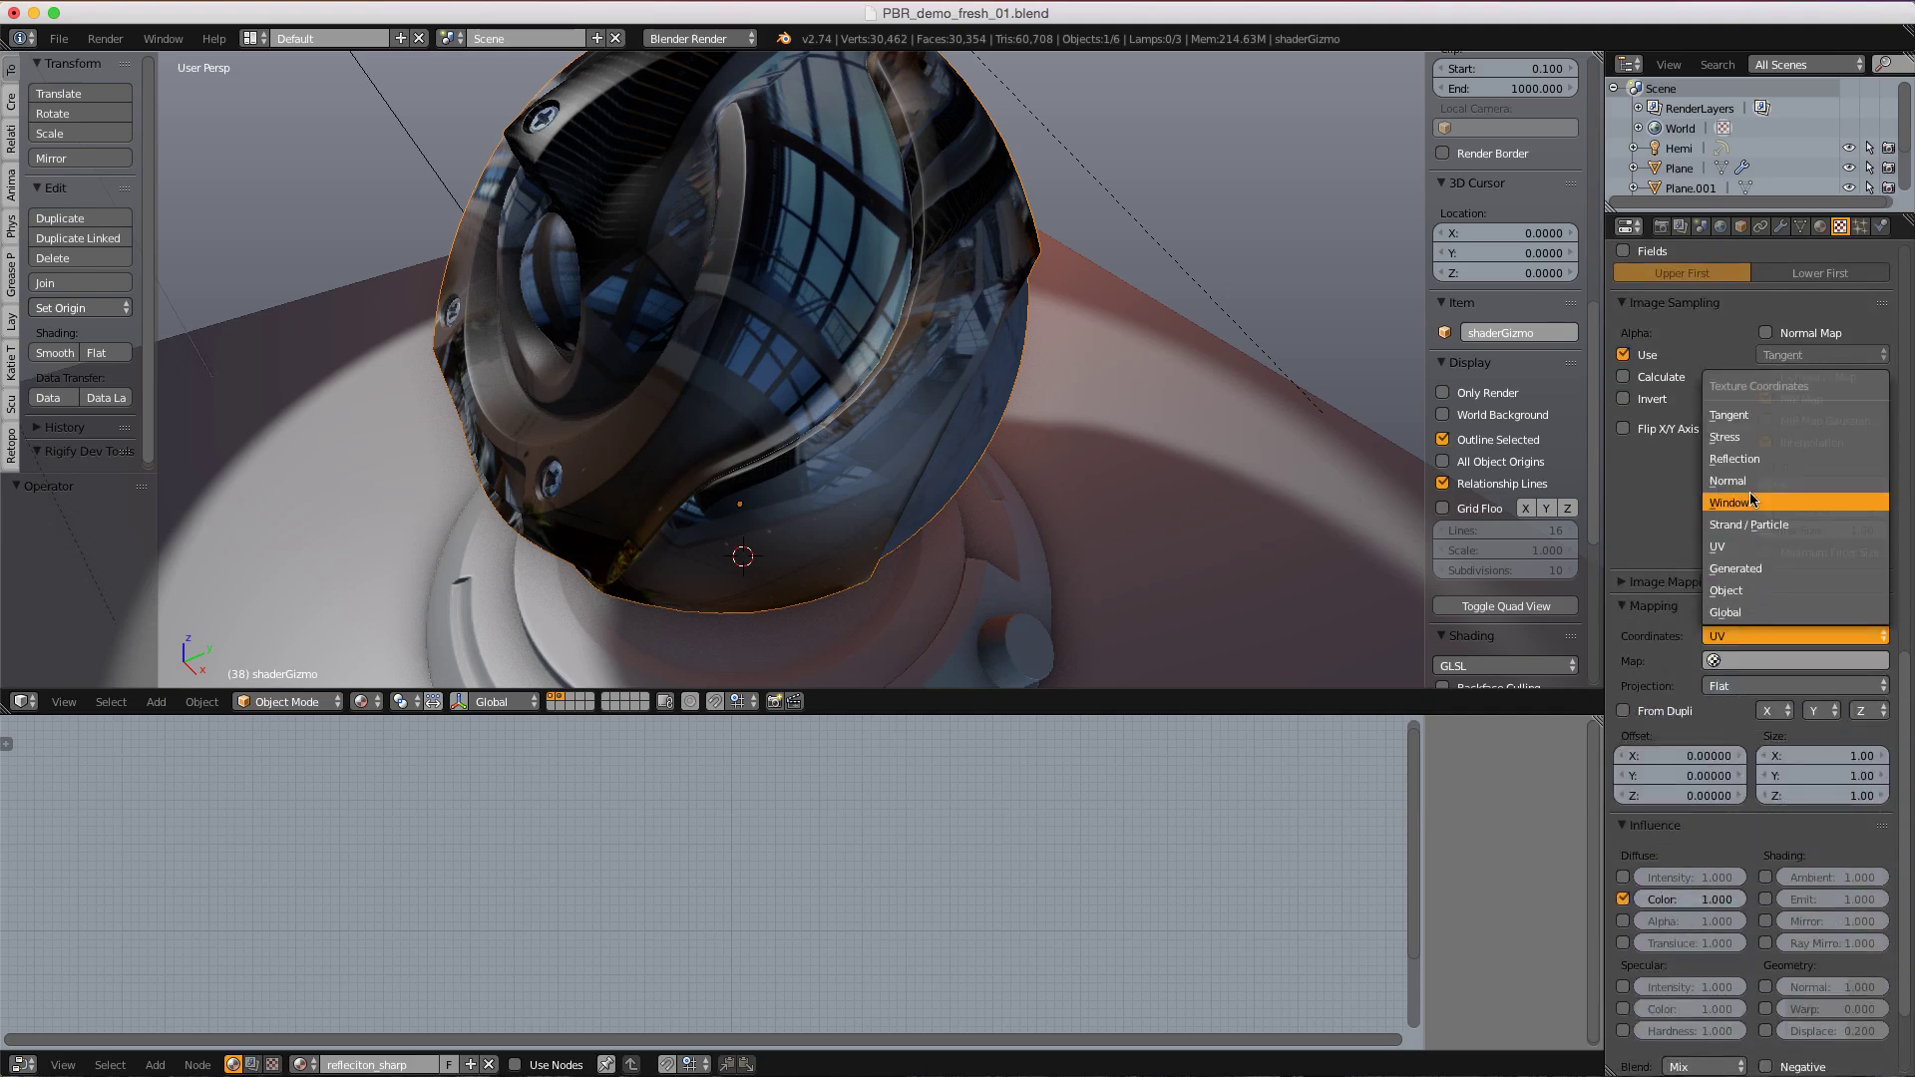
{"action": "left_click", "coordinate": [1748, 461]}
{"action": "middle_click_drag", "start_coordinate": [834, 306], "coordinate": [932, 246]}
{"action": "middle_click_drag", "start_coordinate": [905, 309], "coordinate": [1452, 623]}
{"action": "scroll", "coordinate": [874, 280], "scroll_direction": "up", "scroll_amount": 1}
{"action": "scroll", "coordinate": [908, 334], "scroll_direction": "up", "scroll_amount": 1}
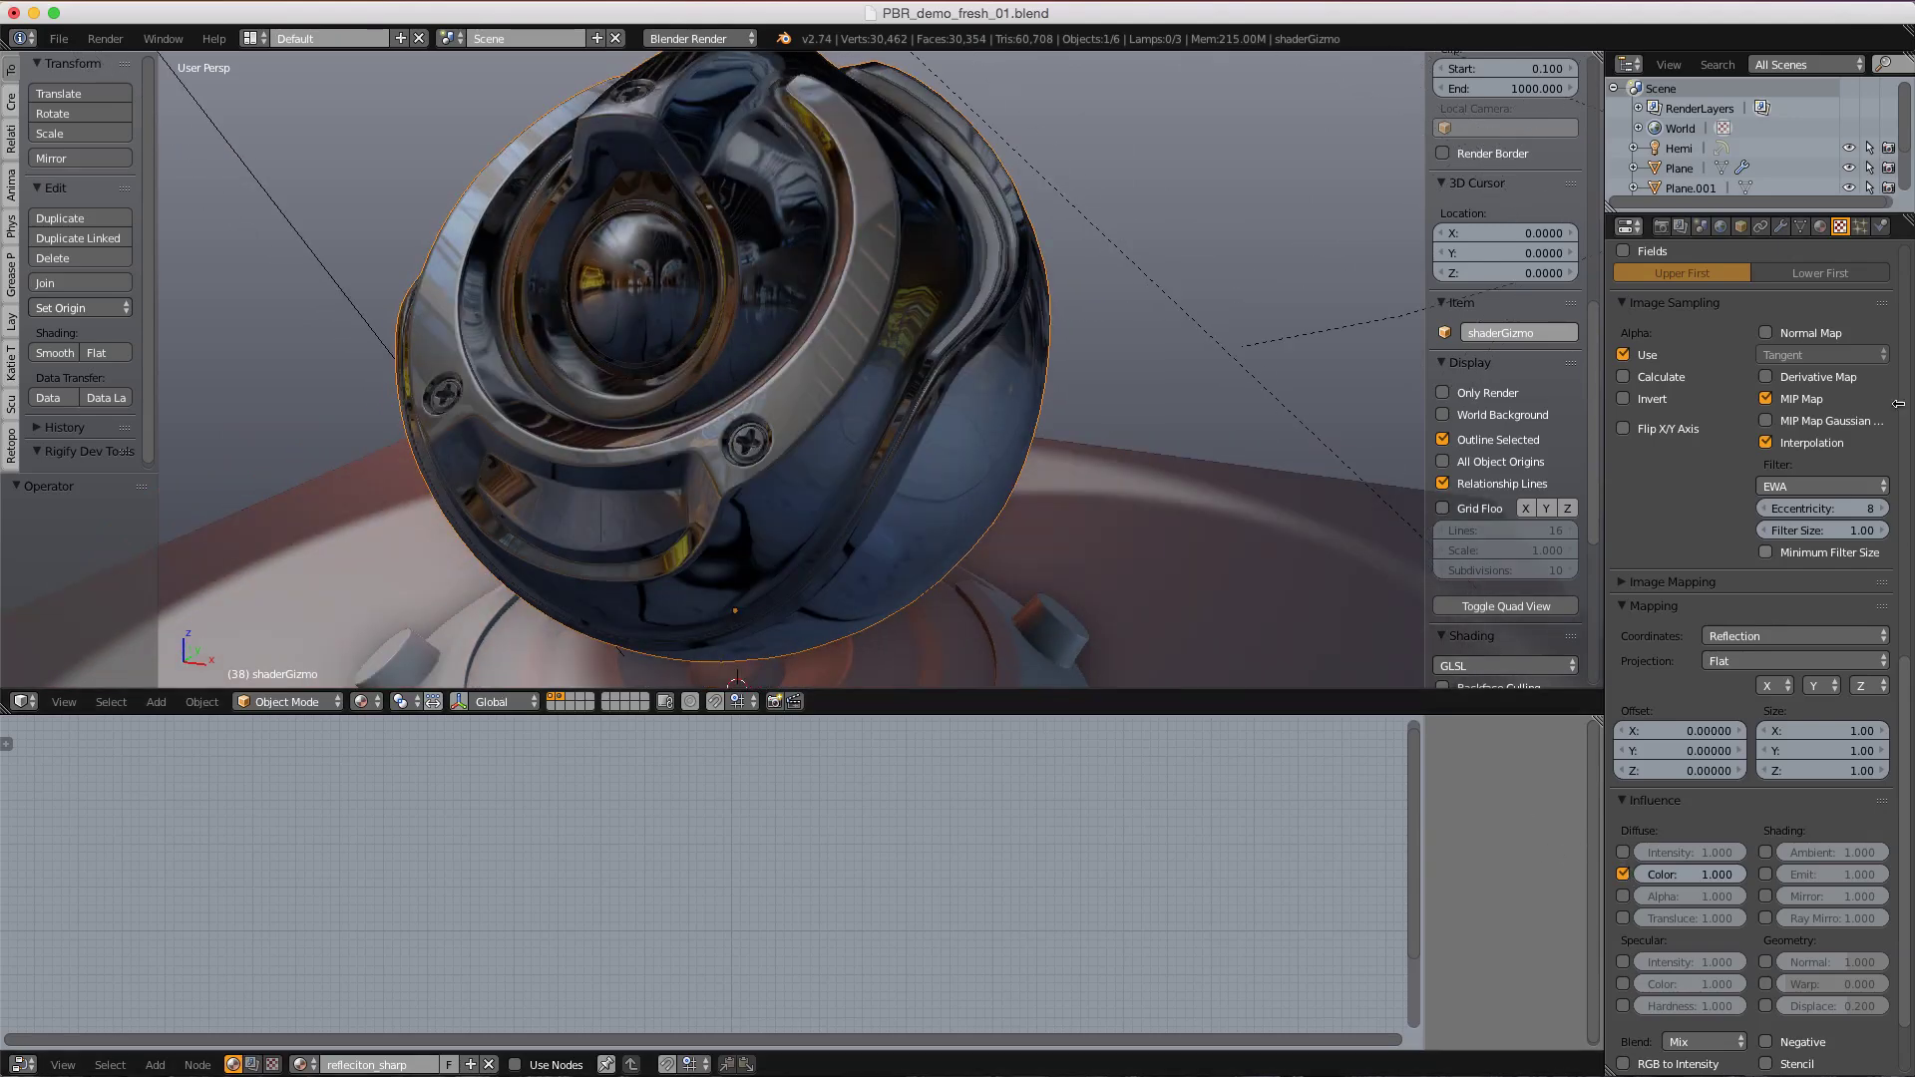
- Set the refleciton_sharp material's diffuse intensity to 1
{"action": "left_click", "coordinate": [1821, 227]}
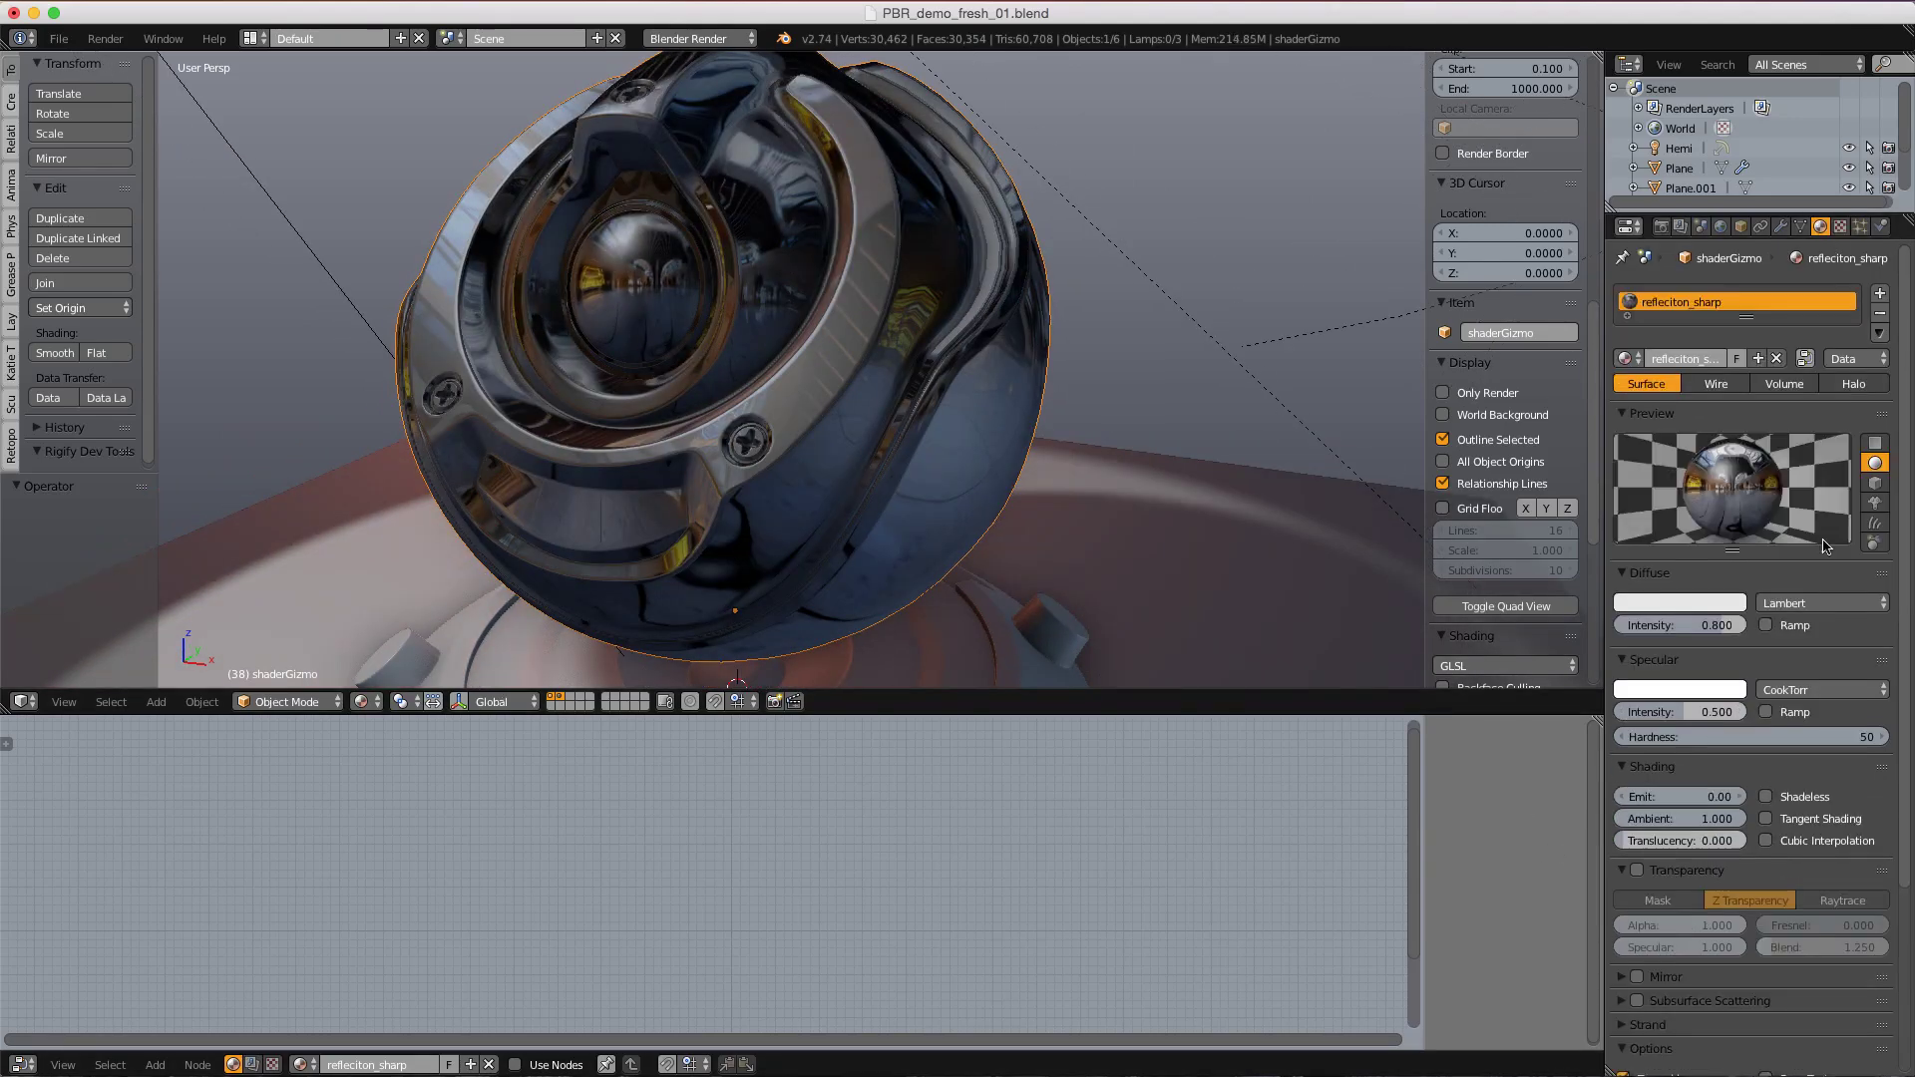
{"action": "left_click", "coordinate": [1676, 625]}
{"action": "type", "text": "1"}
{"action": "key", "text": "Return"}
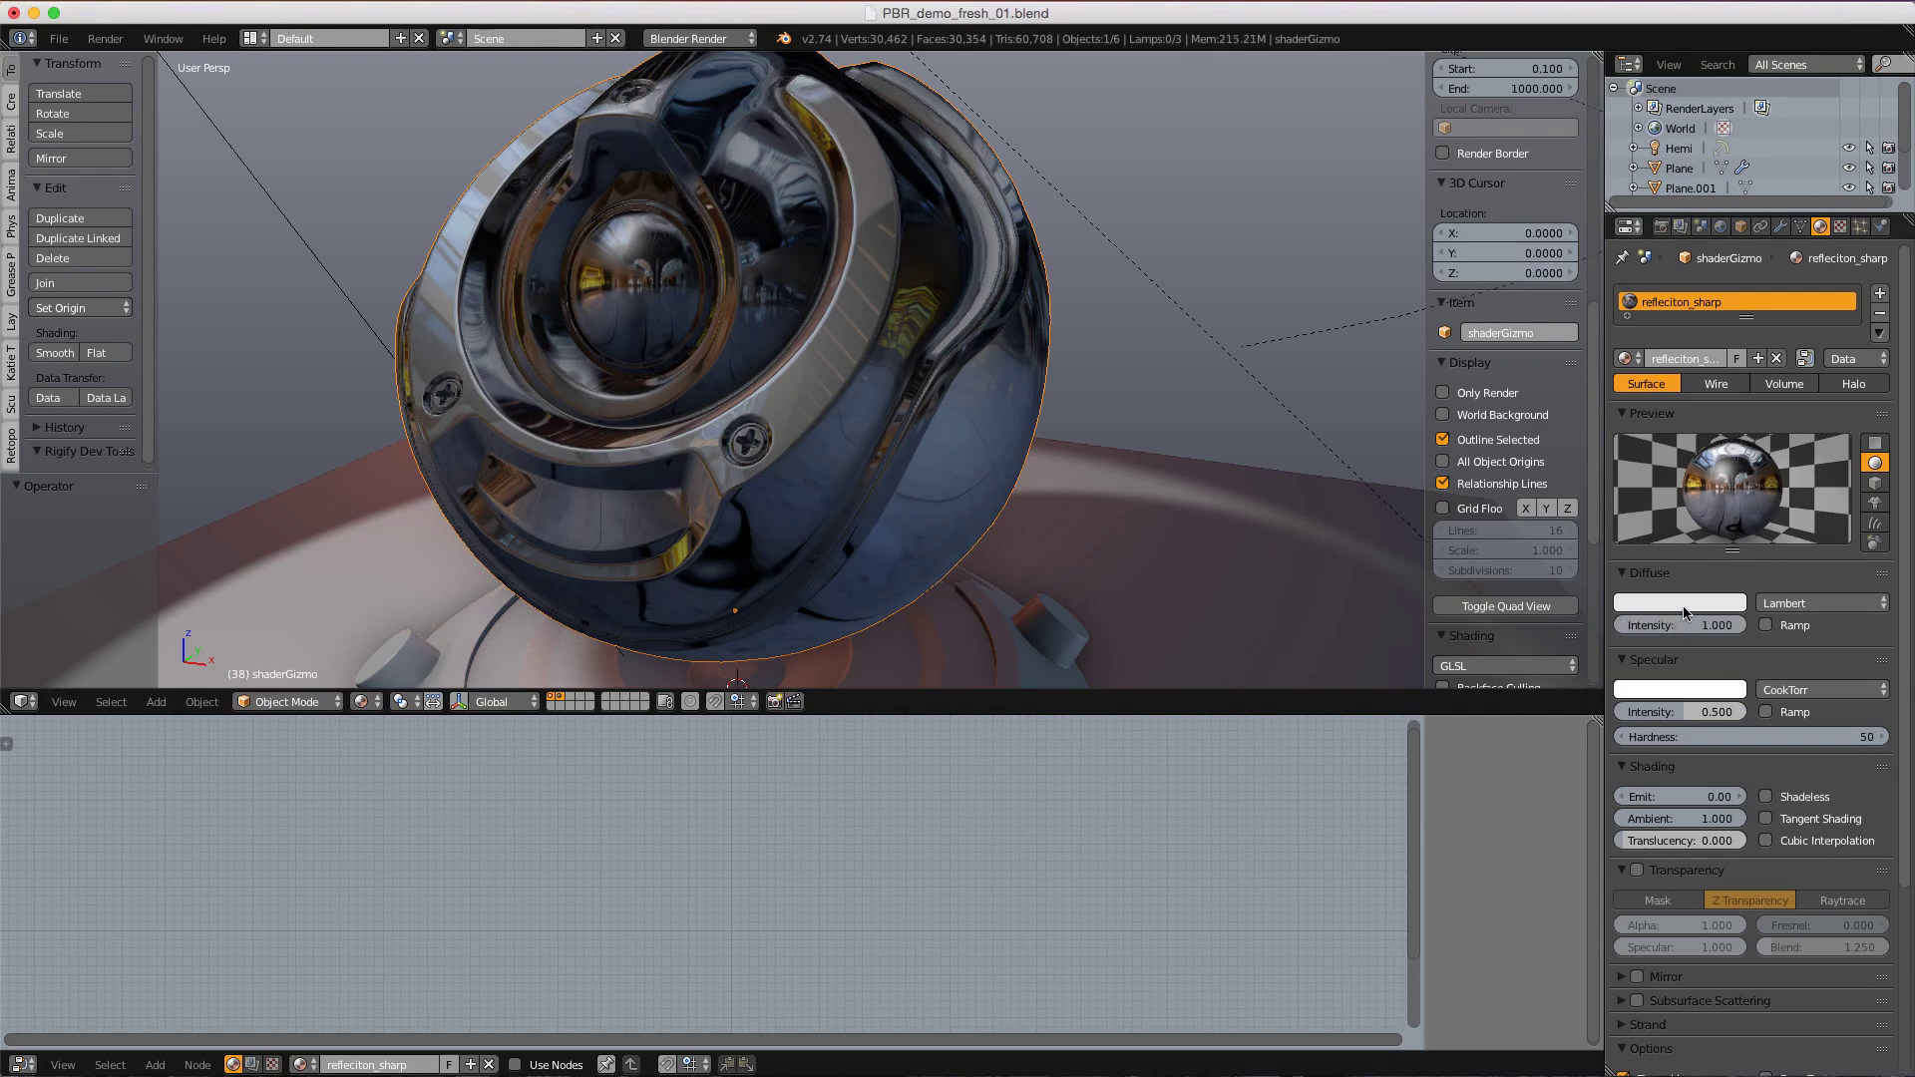
- Set the material's Emit to 1 and check the brighter reflections around the orb
{"action": "left_click", "coordinate": [1672, 802]}
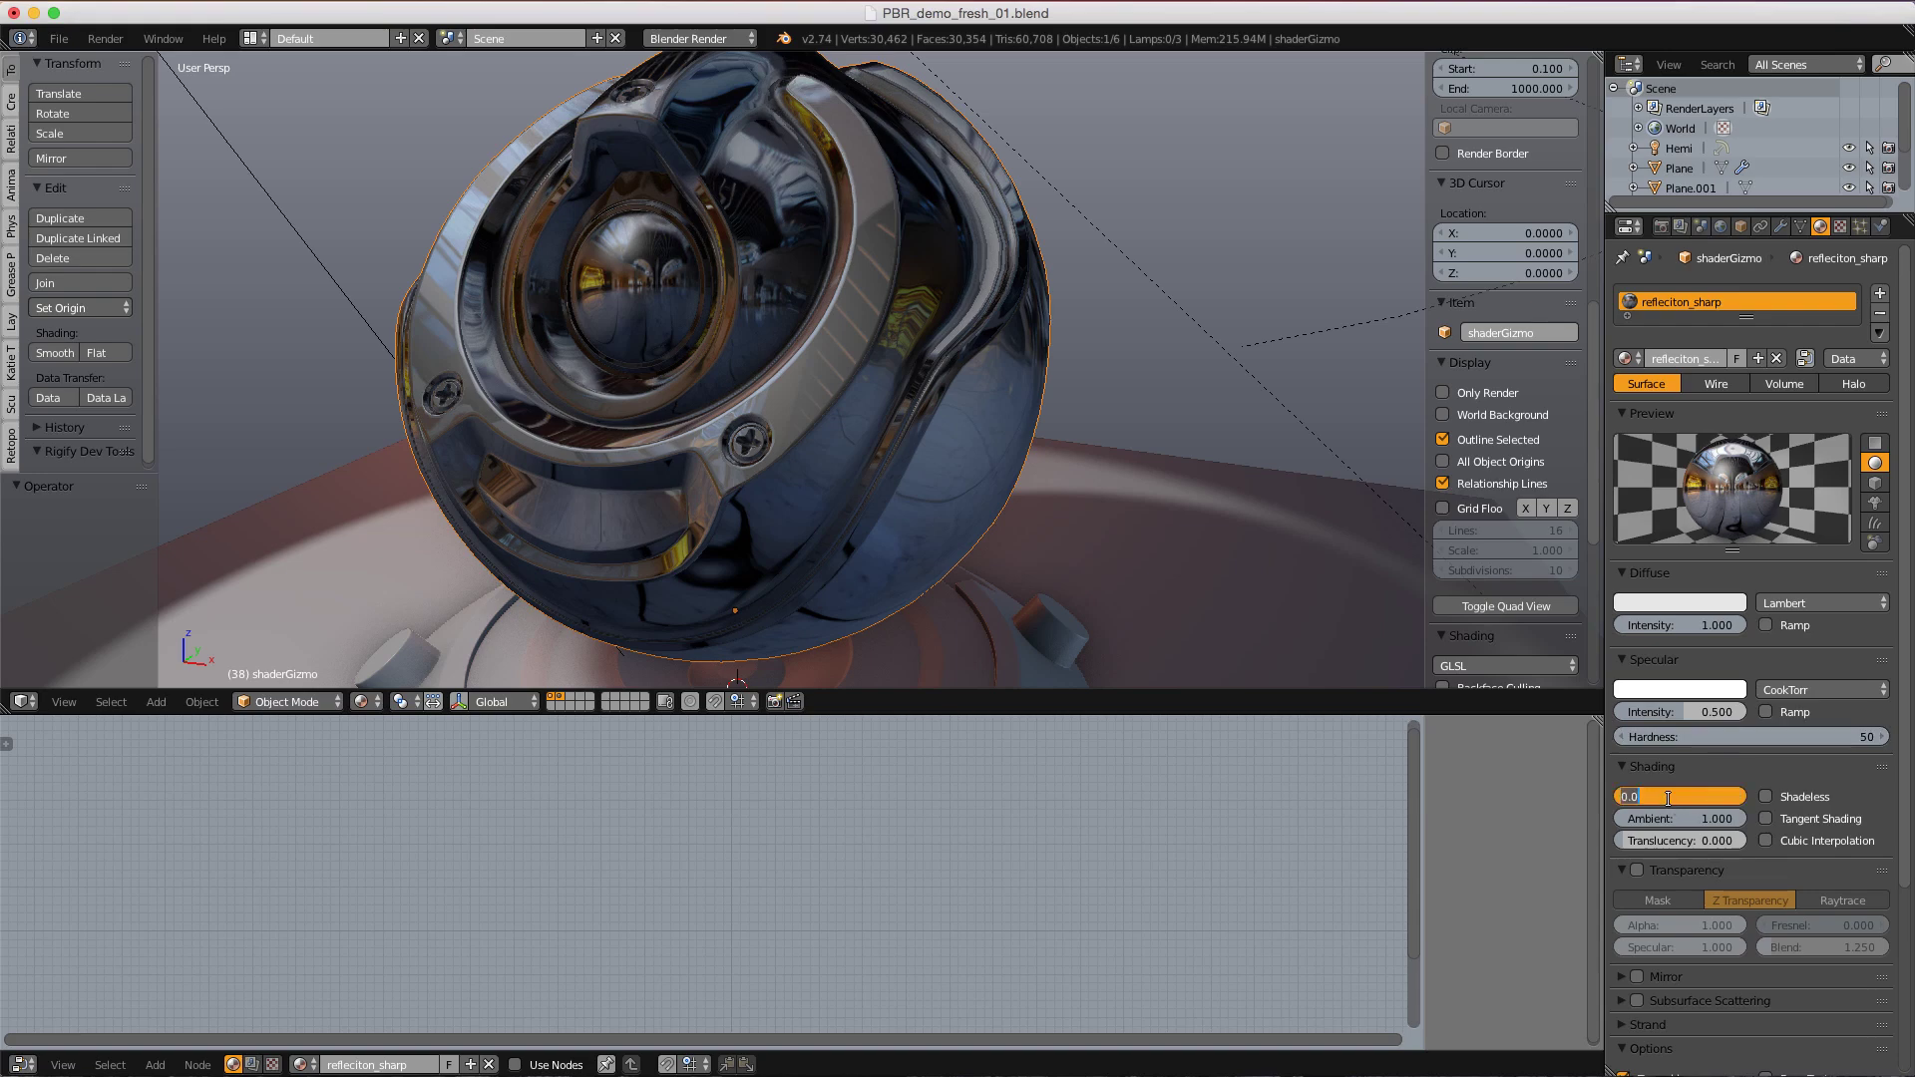
{"action": "type", "text": "1"}
{"action": "key", "text": "Return"}
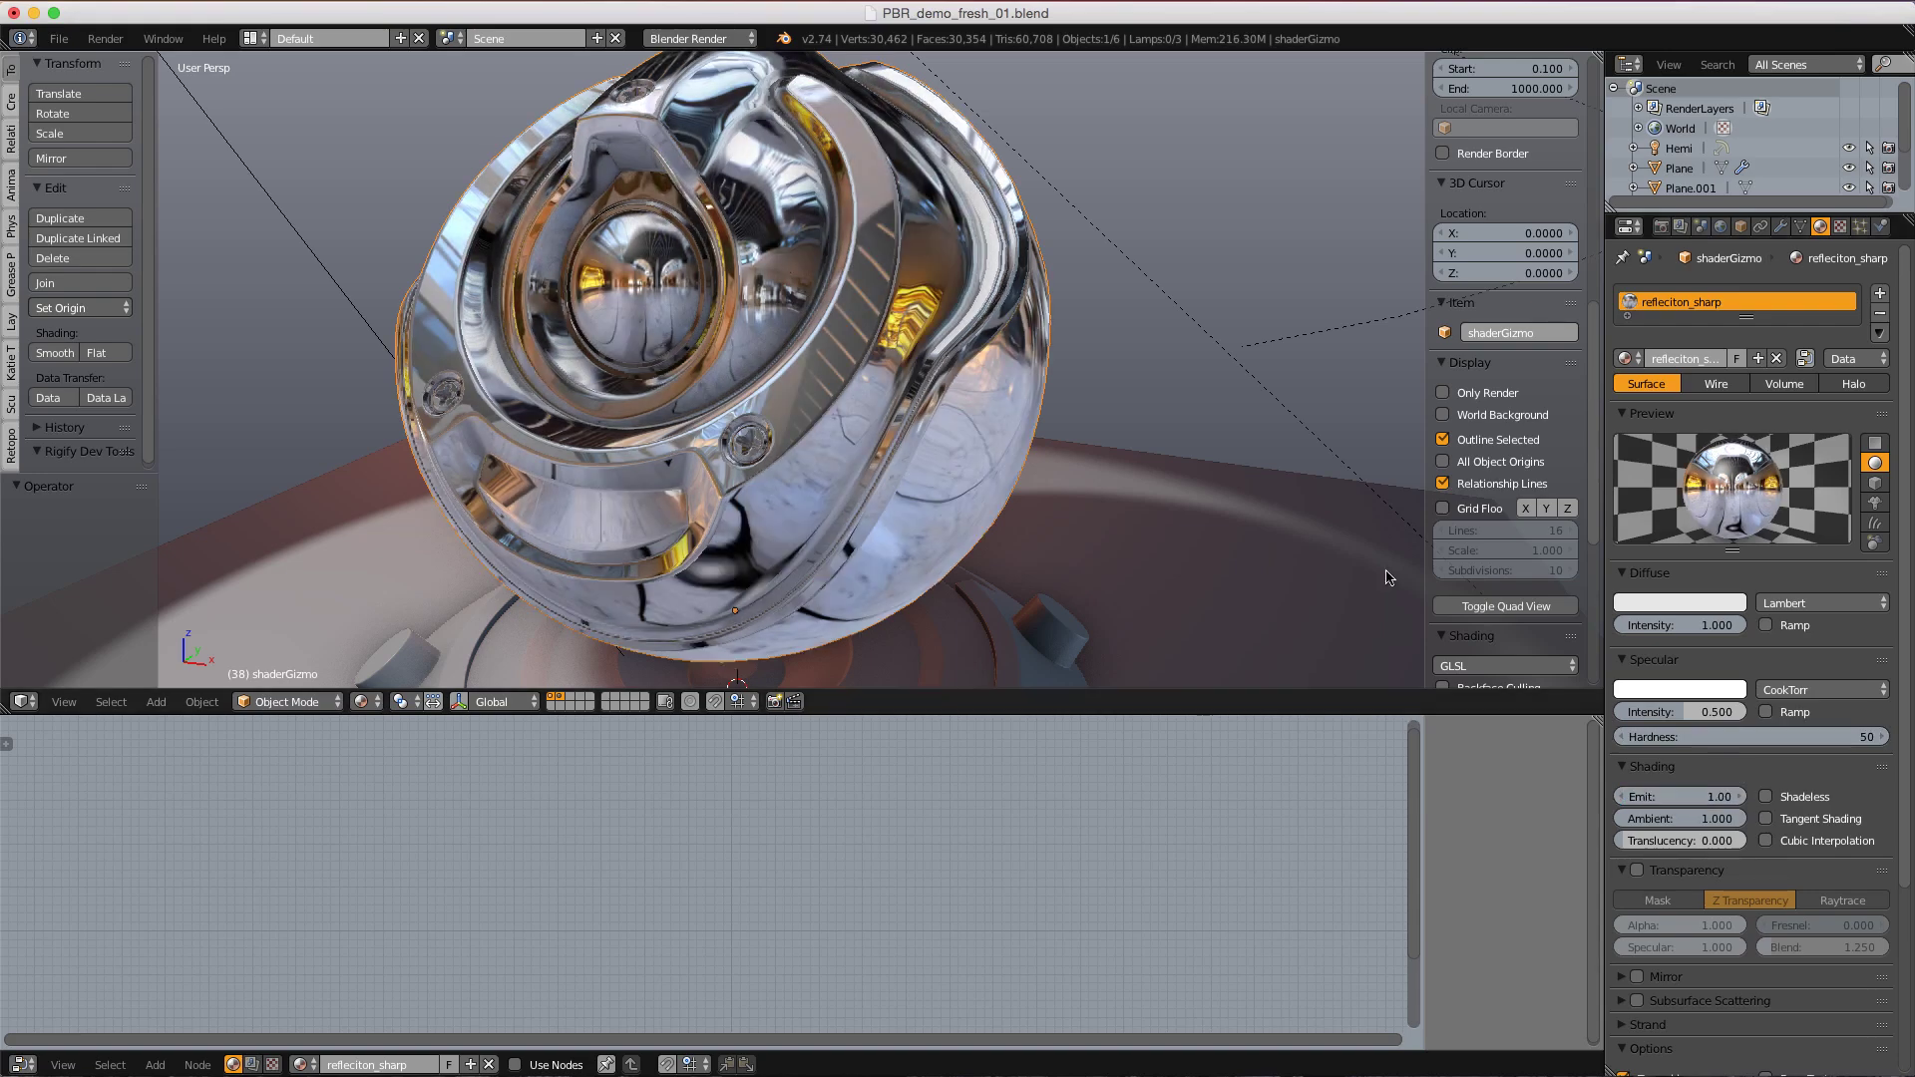
{"action": "middle_click_drag", "start_coordinate": [1164, 286], "coordinate": [937, 264]}
- Raise the material's Emit to 2 and examine the orb from other angles, keeping shaderGizmo selected
{"action": "left_click", "coordinate": [1686, 797]}
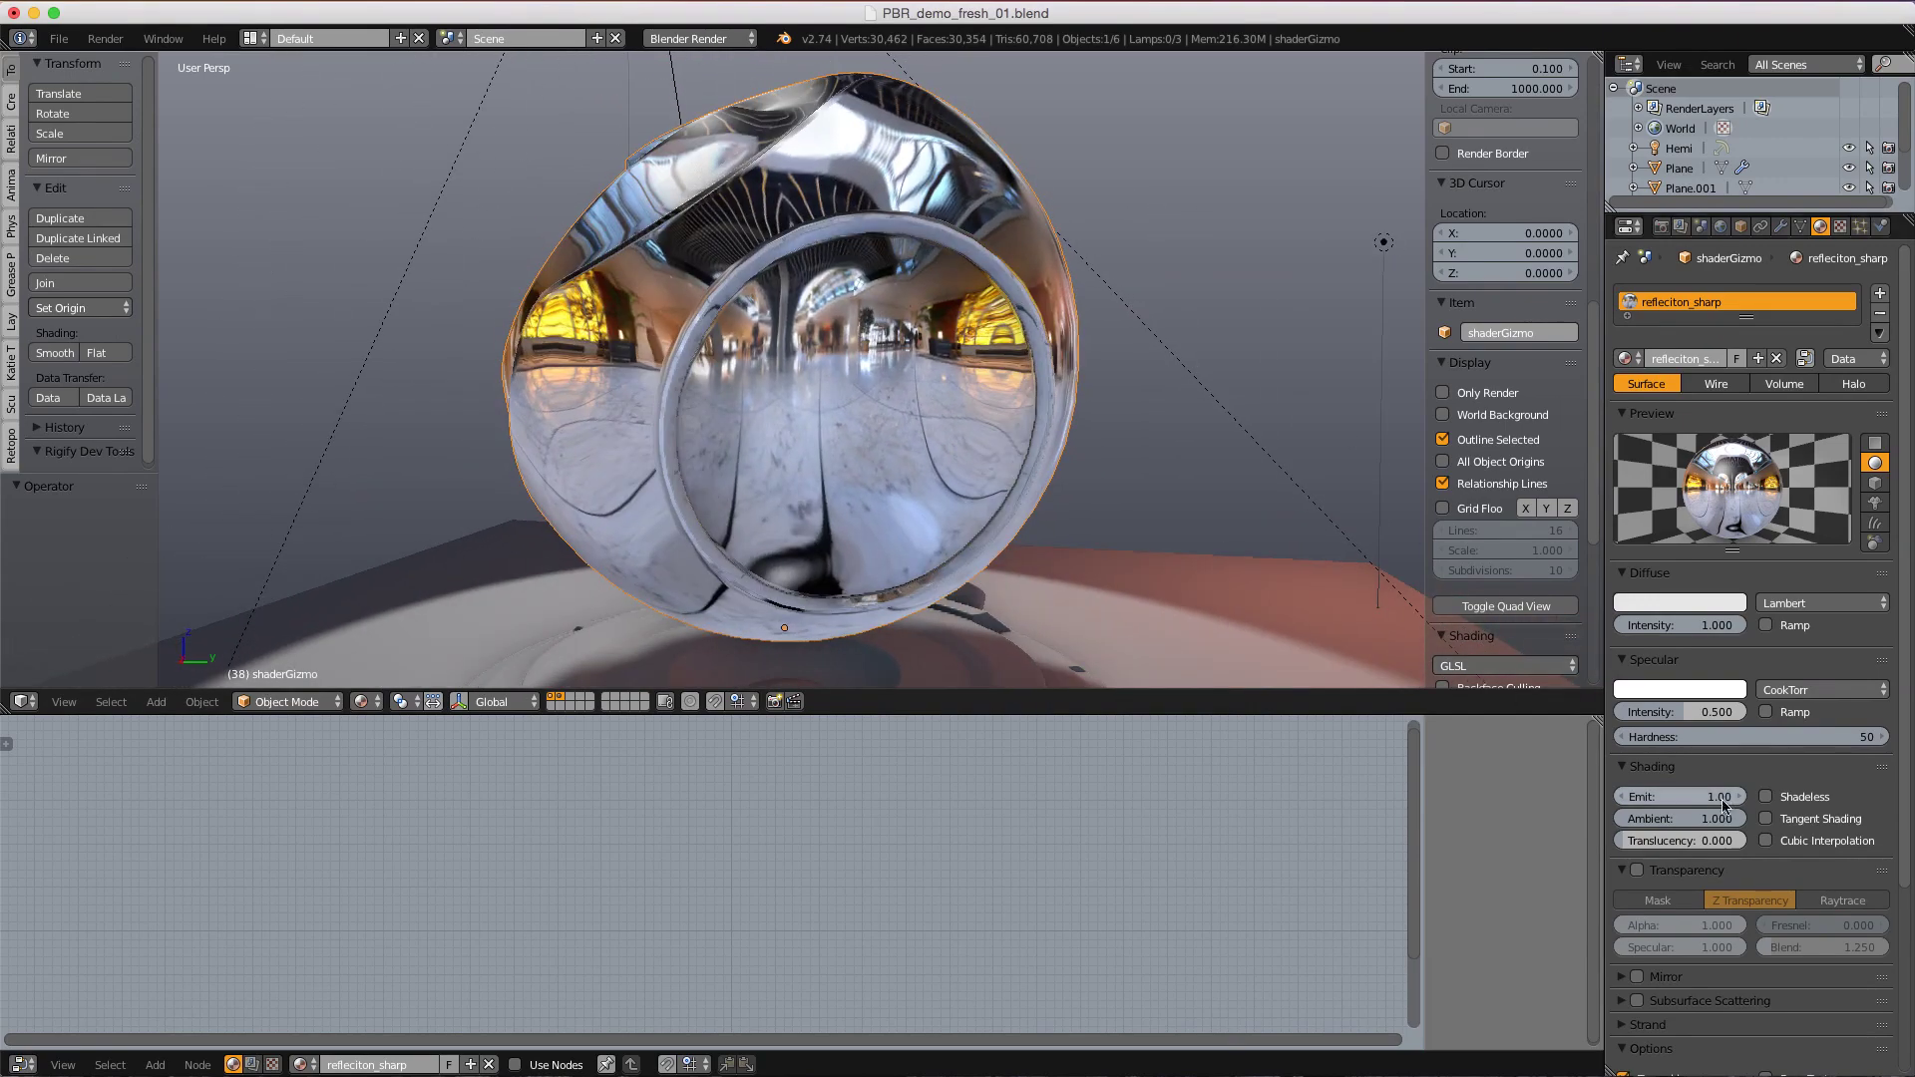
{"action": "type", "text": "2"}
{"action": "key", "text": "Return"}
{"action": "mouse_move", "coordinate": [998, 399]}
{"action": "middle_mouse_down"}
{"action": "mouse_move", "coordinate": [938, 417]}
{"action": "mouse_move", "coordinate": [1078, 424]}
{"action": "mouse_move", "coordinate": [968, 419]}
{"action": "mouse_move", "coordinate": [997, 419]}
{"action": "middle_mouse_up"}
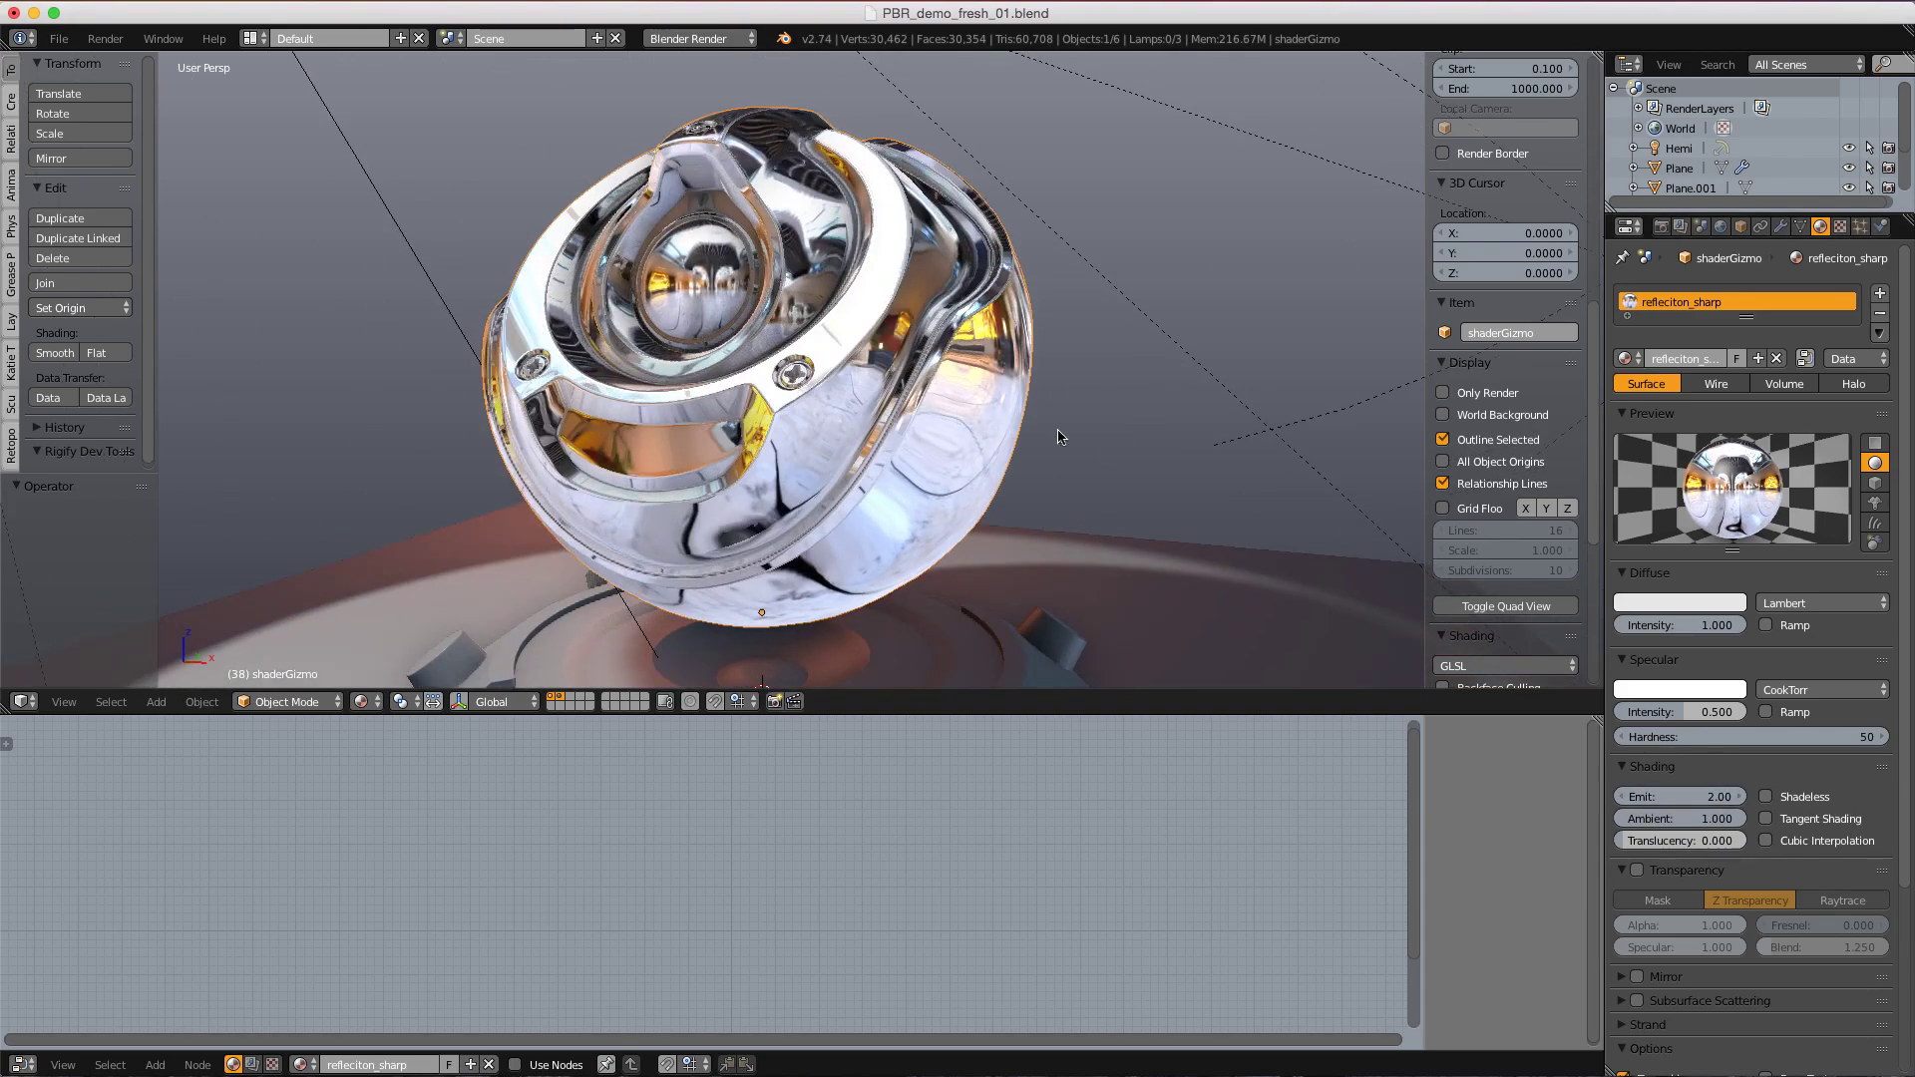
{"action": "middle_click_drag", "start_coordinate": [882, 307], "coordinate": [838, 282]}
{"action": "scroll", "coordinate": [963, 326], "scroll_direction": "down", "scroll_amount": 3}
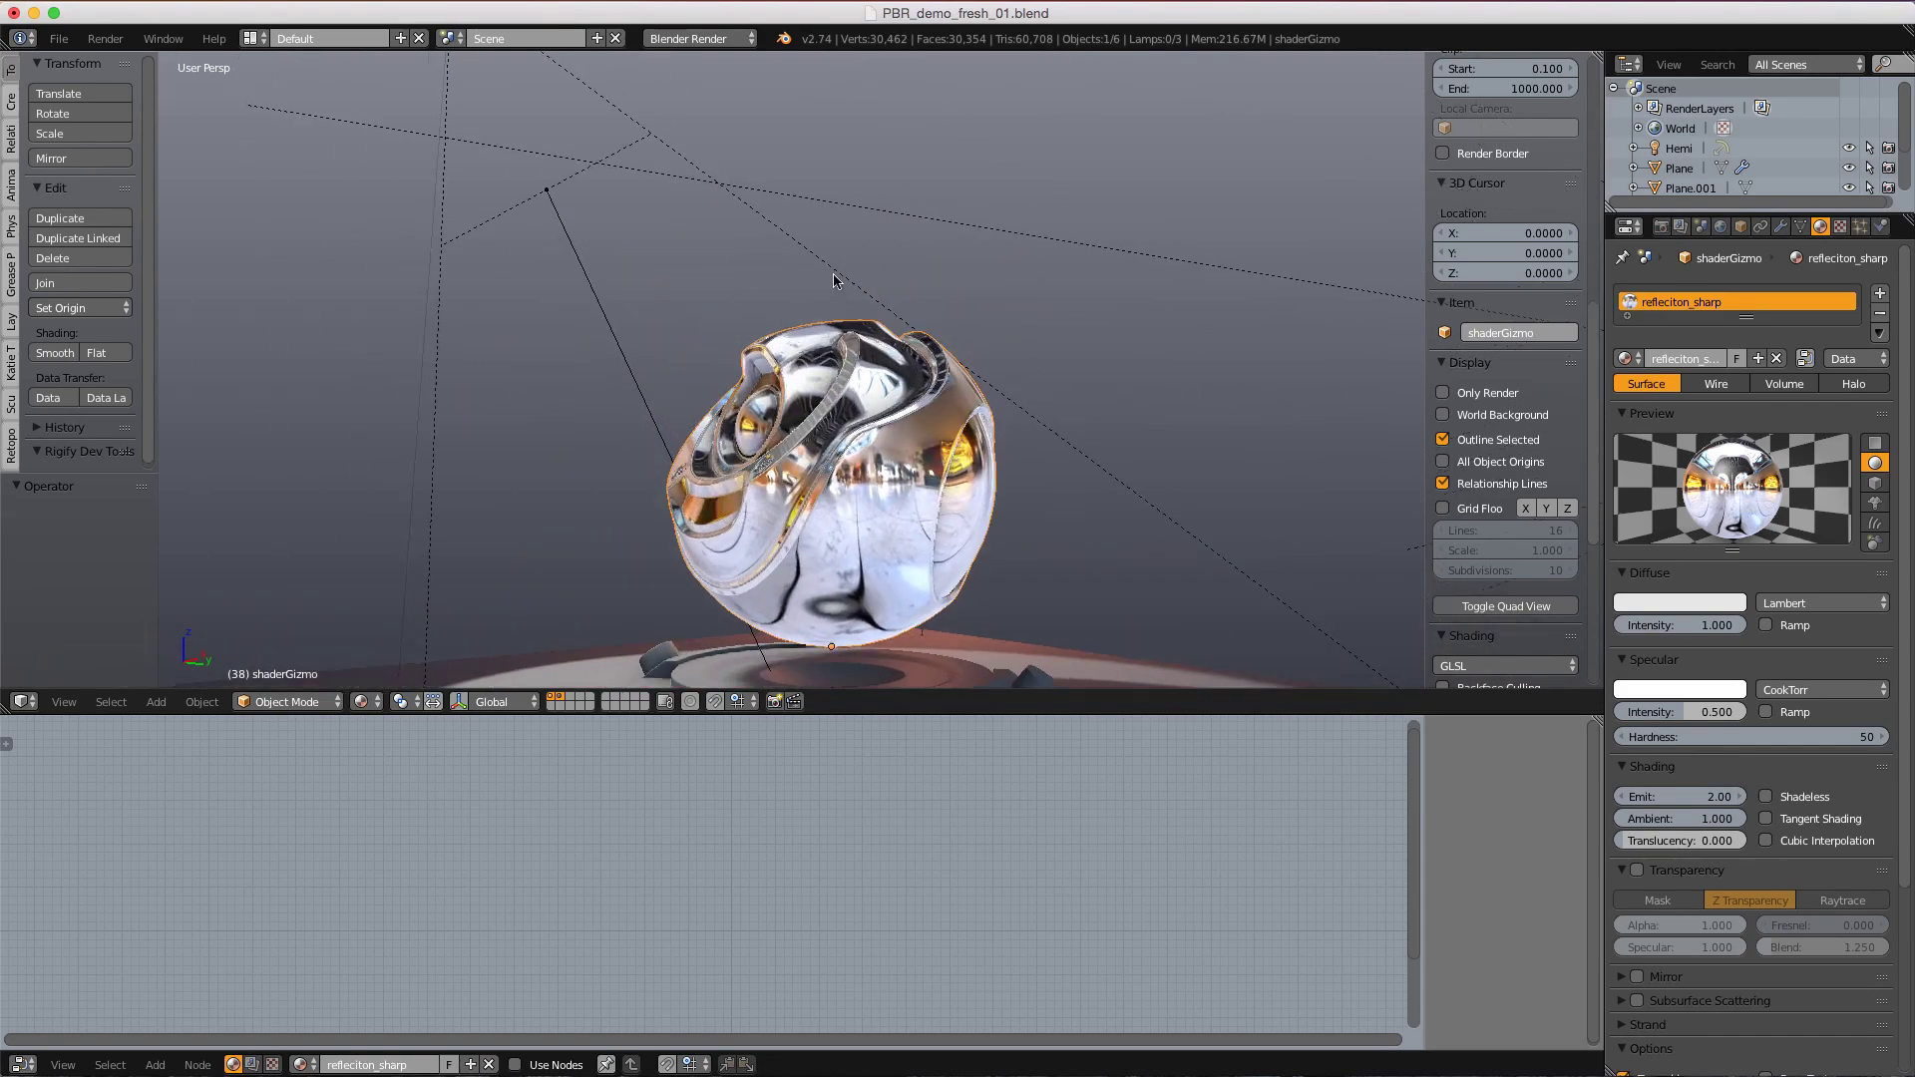
{"action": "right_click", "coordinate": [780, 234]}
{"action": "scroll", "coordinate": [778, 244], "scroll_direction": "up", "scroll_amount": 2}
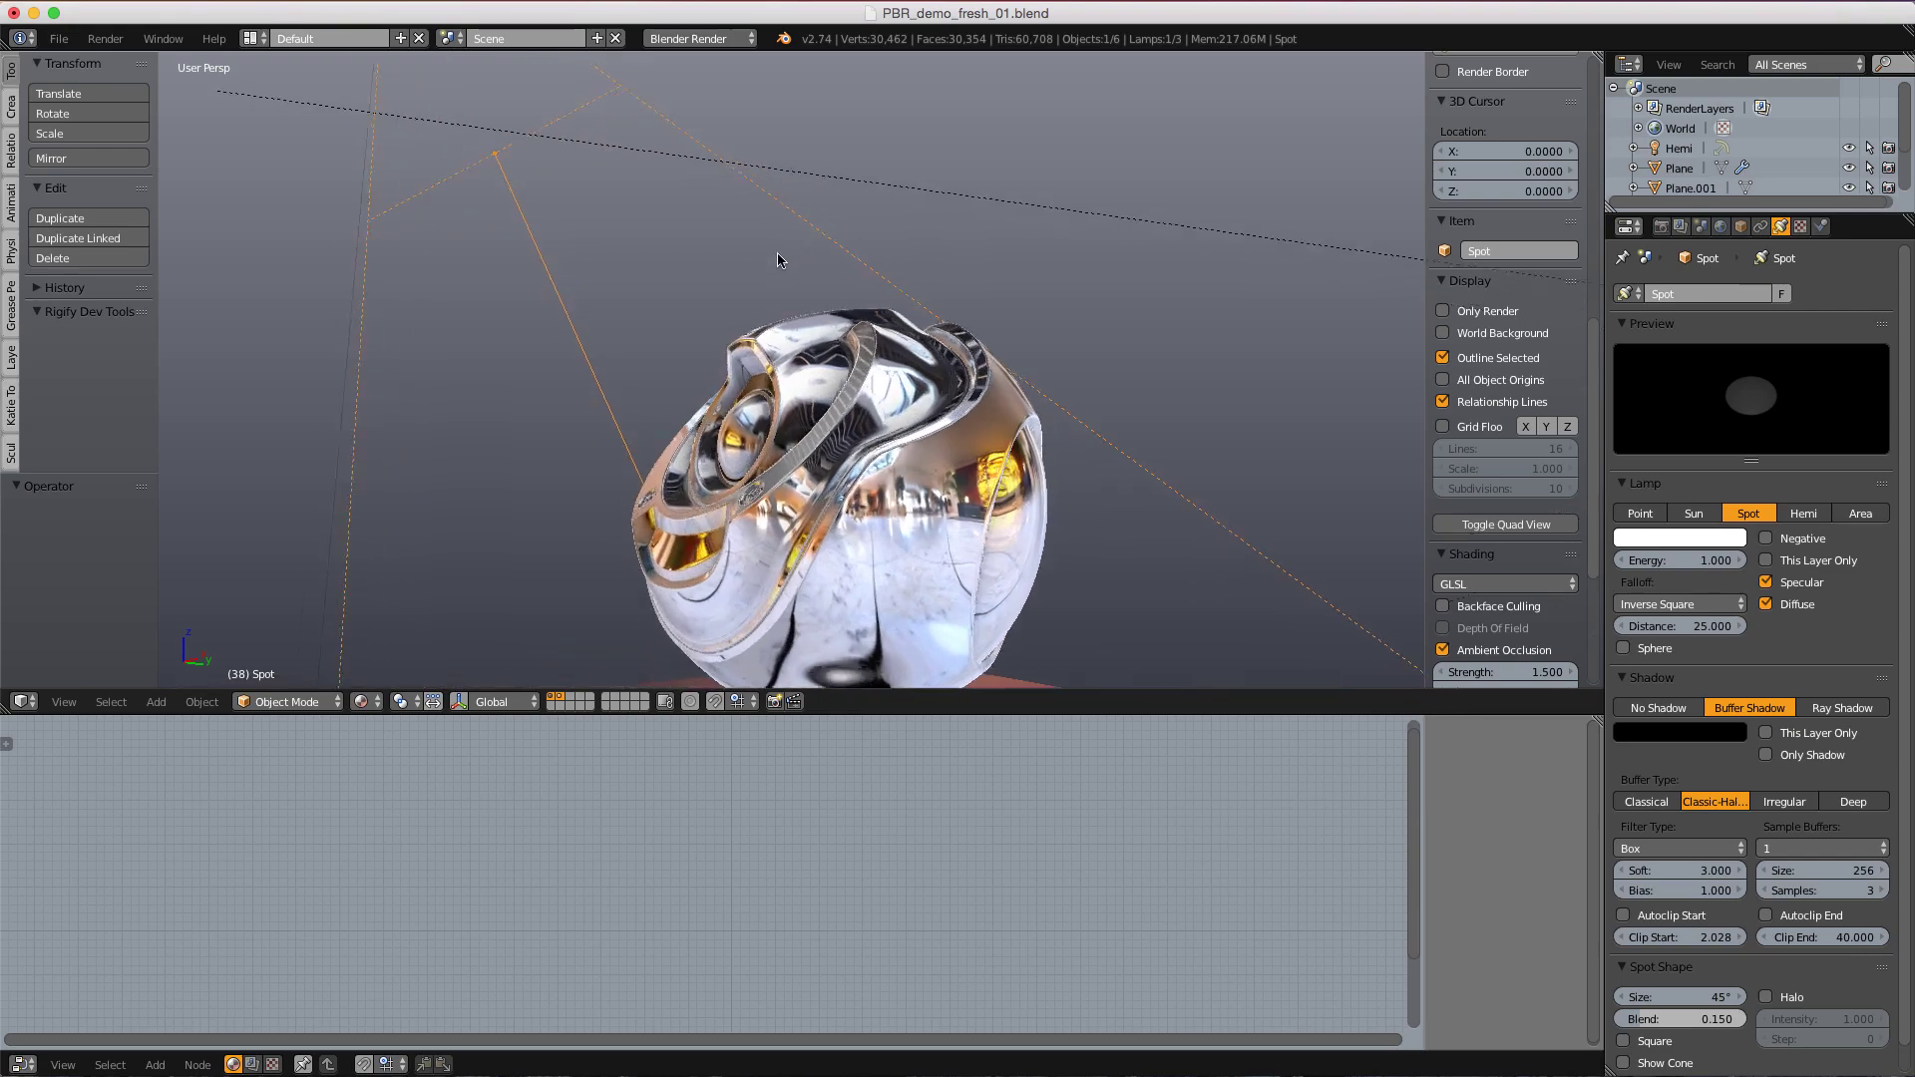
{"action": "right_click", "coordinate": [817, 317]}
{"action": "middle_click_drag", "start_coordinate": [1122, 429], "coordinate": [1035, 351], "text": "shift"}
{"action": "scroll", "coordinate": [1036, 351], "scroll_direction": "up", "scroll_amount": 1}
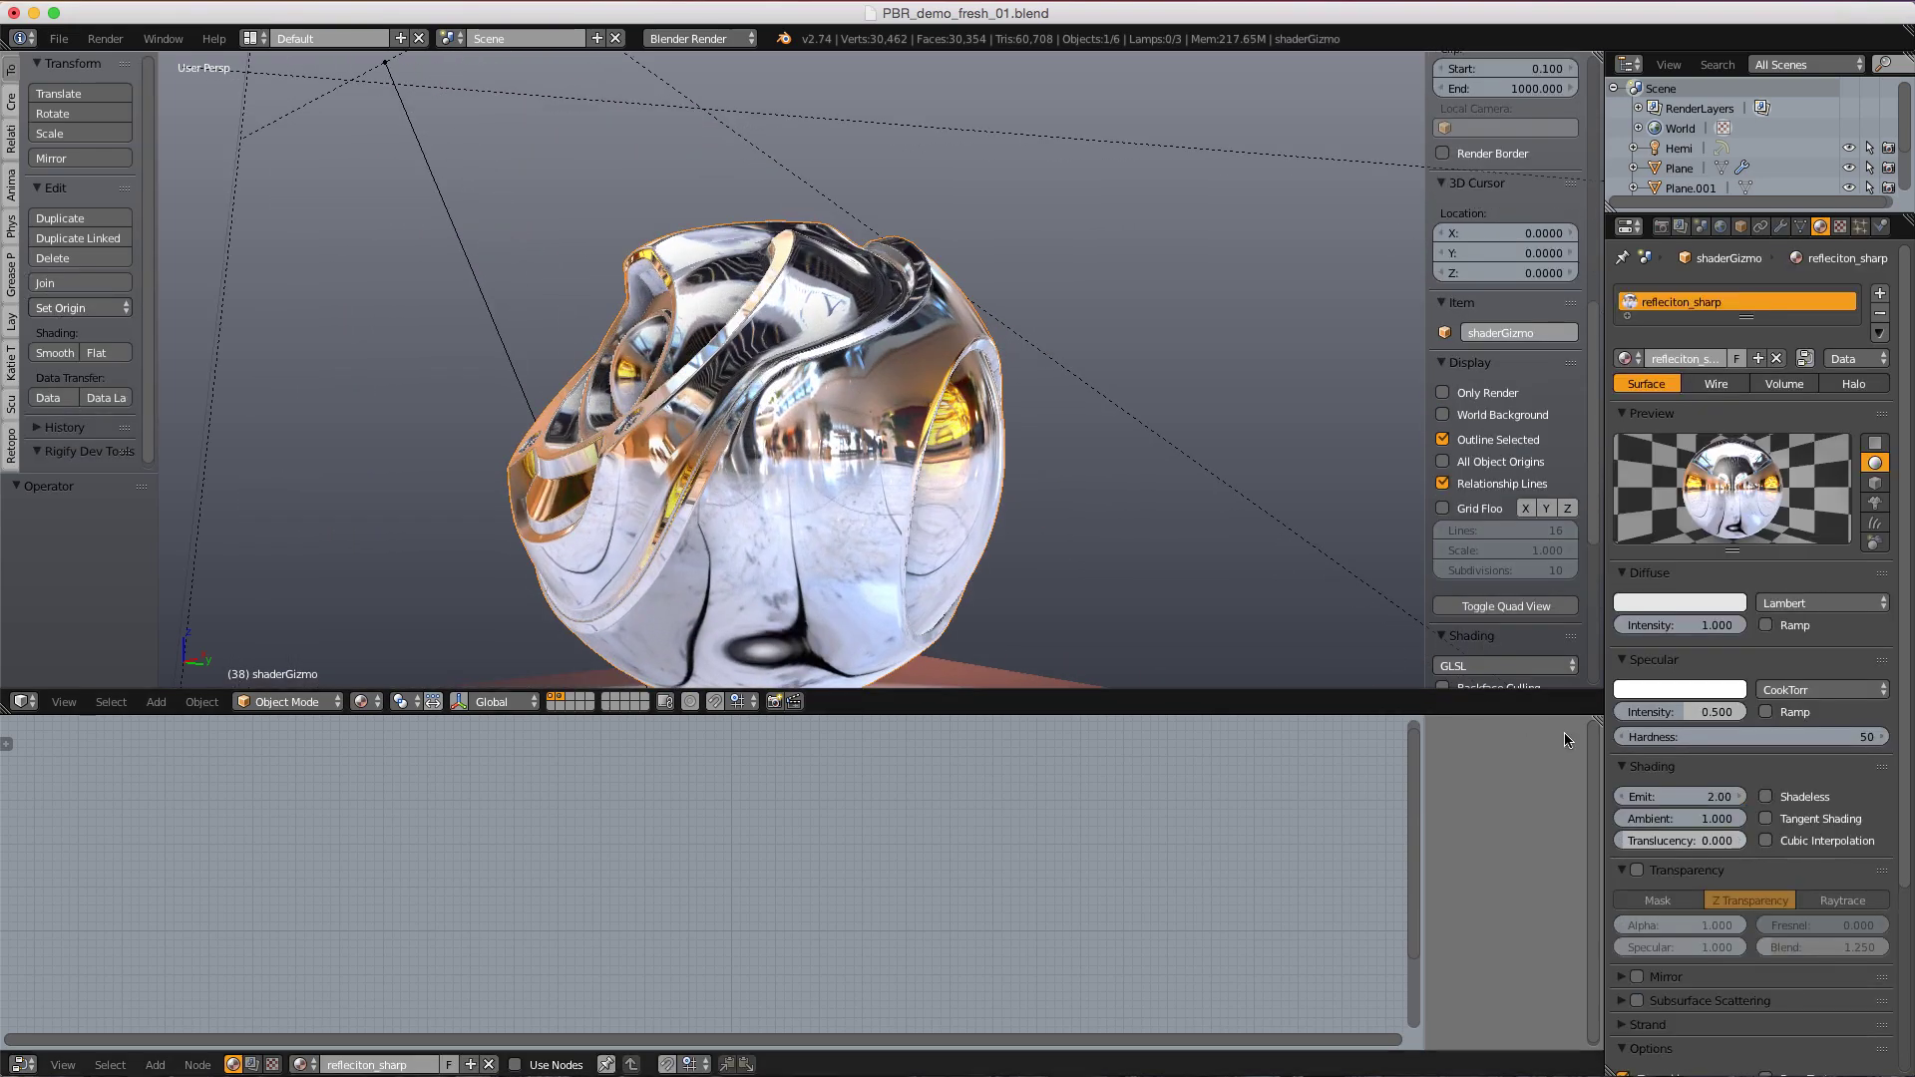
- Set the material's Emit back to 0 and view the orb from the front
{"action": "left_click", "coordinate": [1653, 790]}
{"action": "type", "text": "0"}
{"action": "key", "text": "Return"}
{"action": "mouse_move", "coordinate": [988, 320]}
{"action": "middle_mouse_down"}
{"action": "mouse_move", "coordinate": [983, 290]}
{"action": "mouse_move", "coordinate": [983, 341]}
{"action": "mouse_move", "coordinate": [1007, 303]}
{"action": "mouse_move", "coordinate": [1008, 327]}
{"action": "middle_mouse_up"}
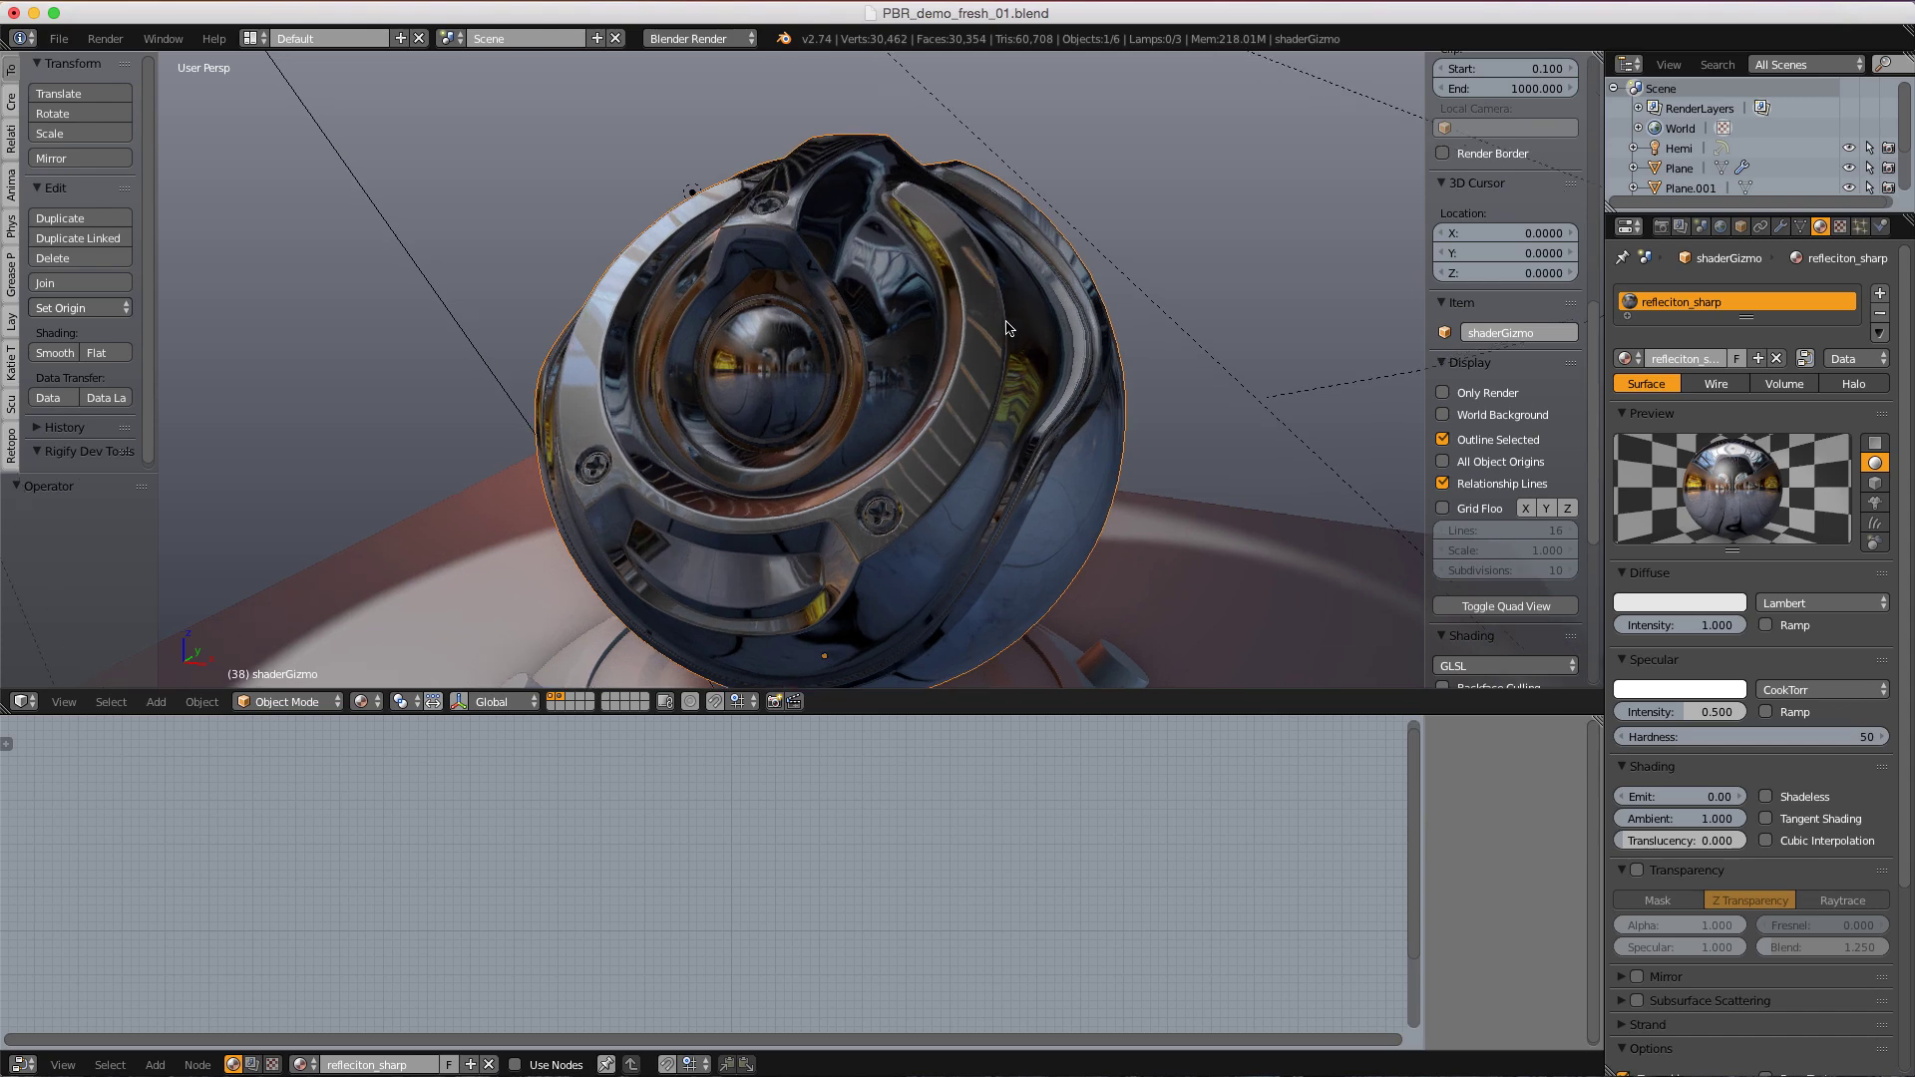
- Add a second material slot holding an independent copy of refleciton_sharp and rename it refleciton_blurry
{"action": "left_click", "coordinate": [1879, 294]}
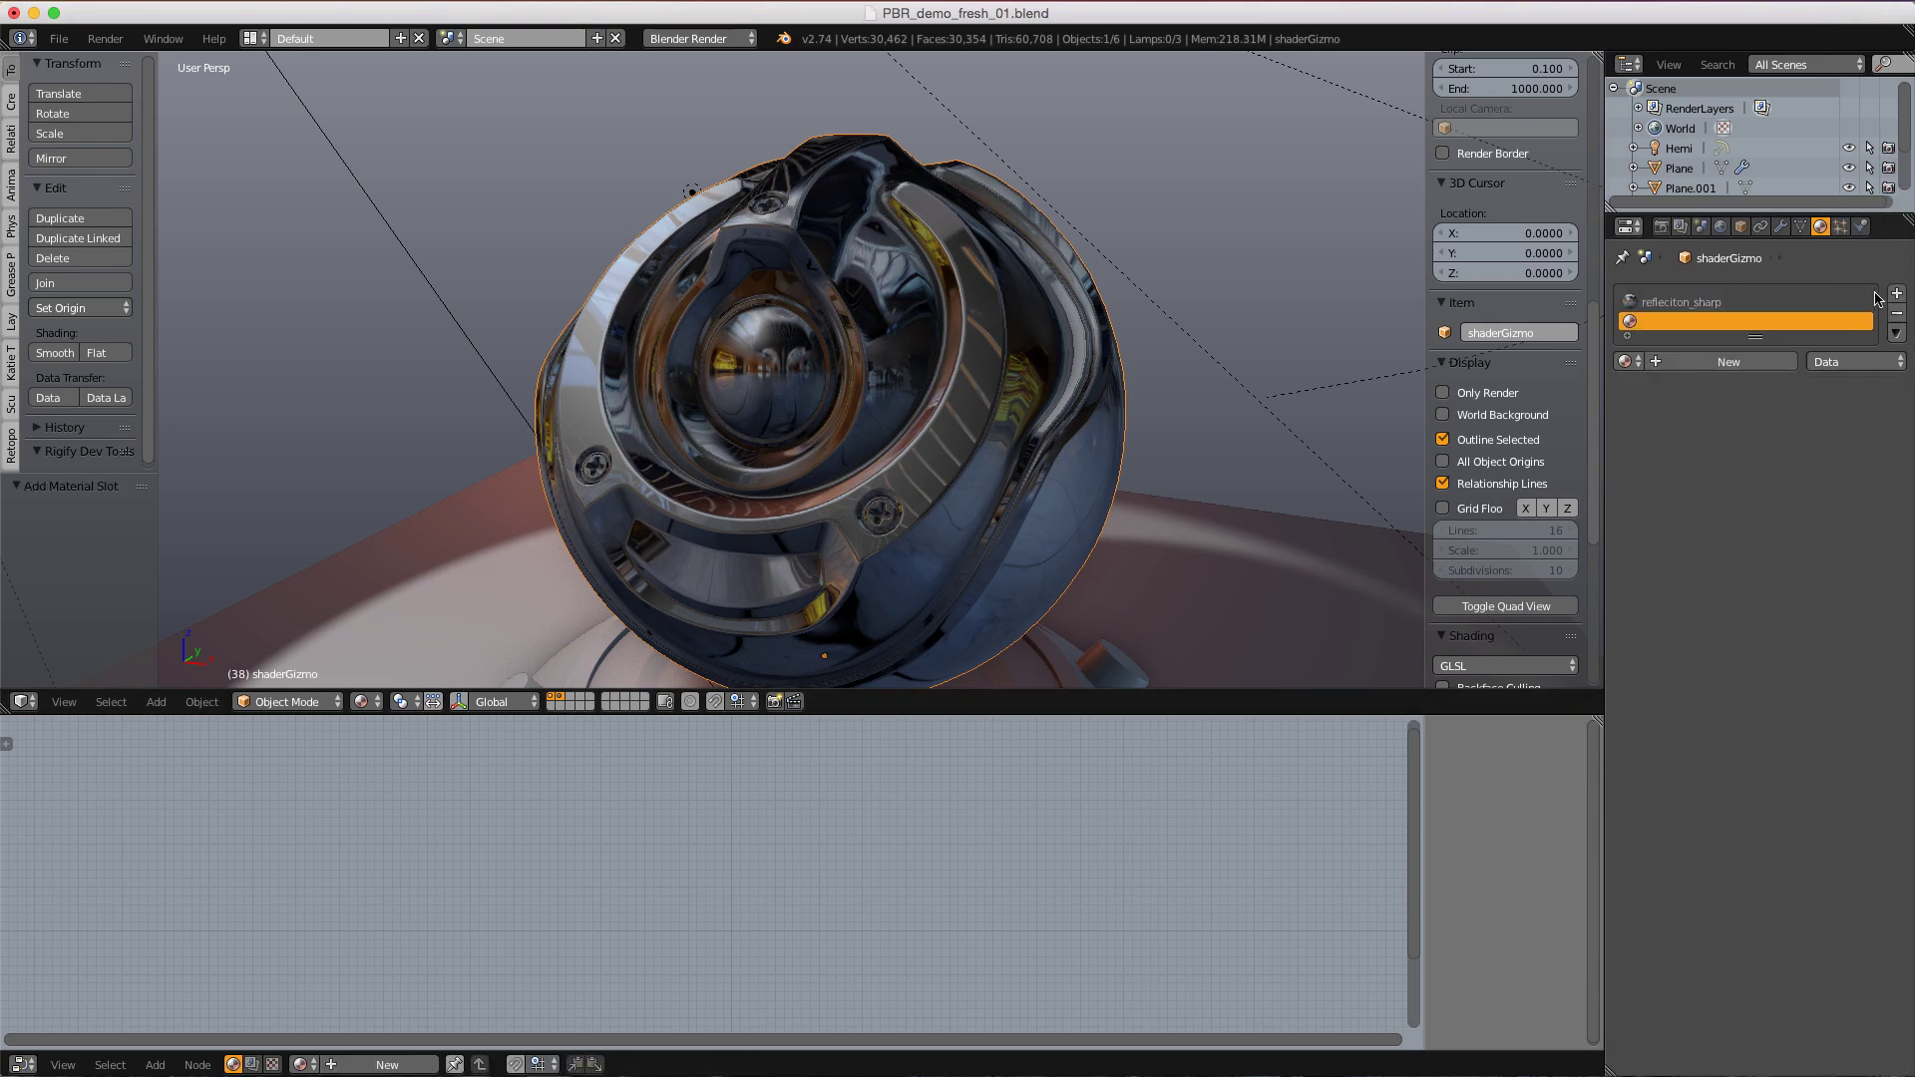
{"action": "left_click", "coordinate": [1626, 362]}
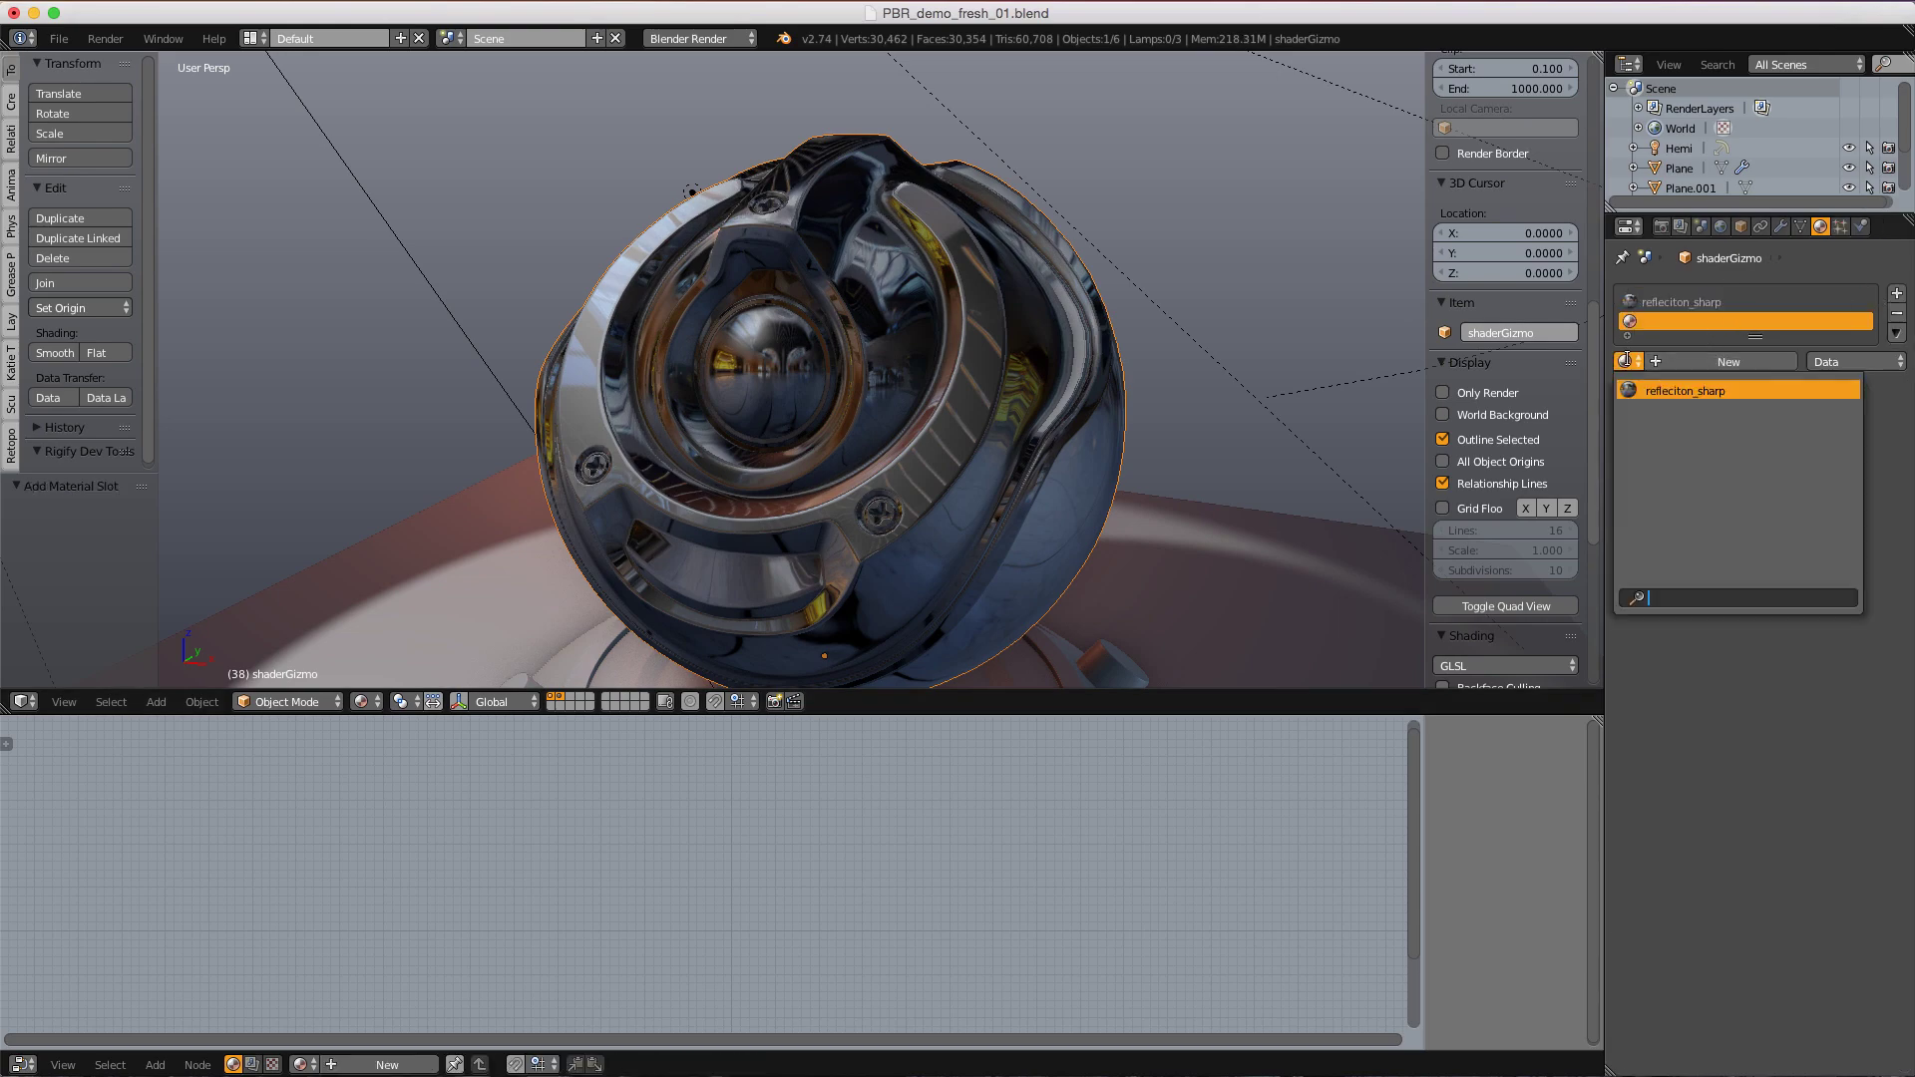
{"action": "left_click", "coordinate": [1677, 393]}
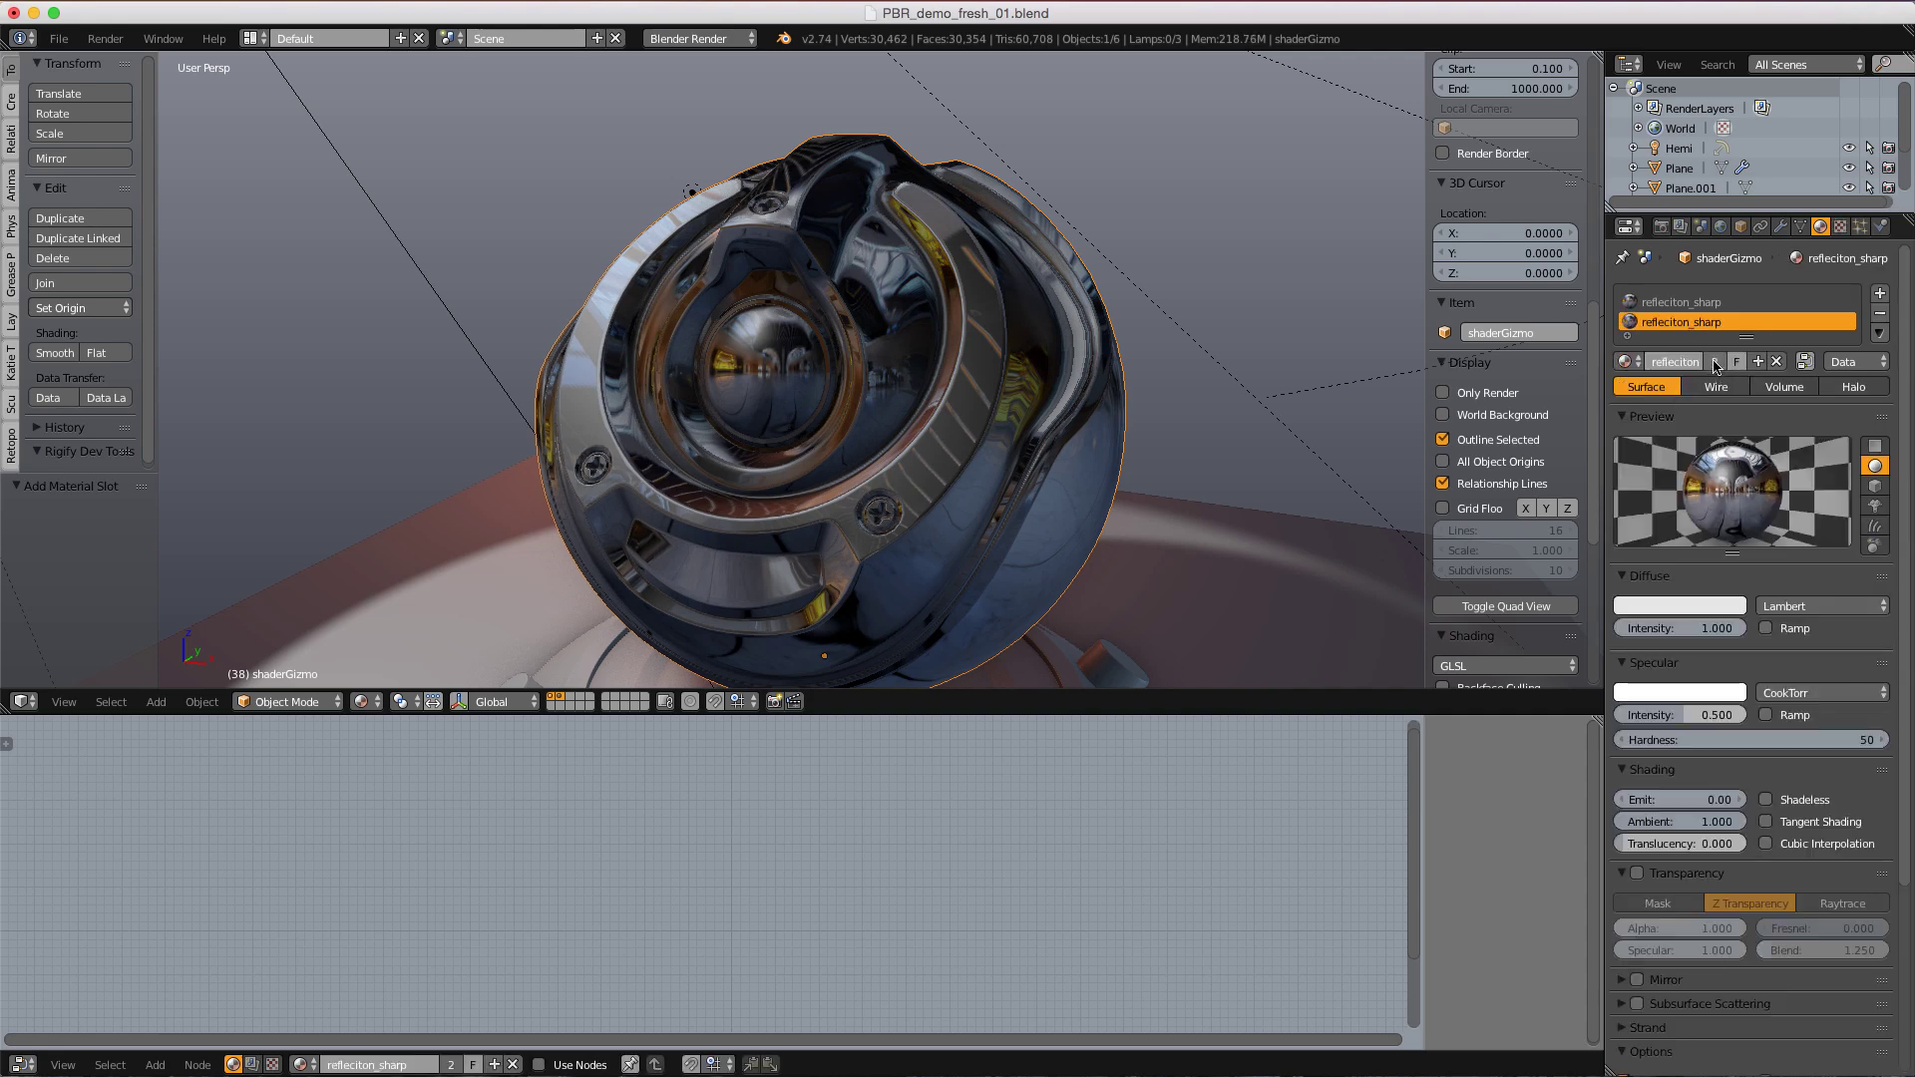
{"action": "left_click", "coordinate": [1715, 362]}
{"action": "left_click_drag", "start_coordinate": [1672, 361], "coordinate": [1767, 368]}
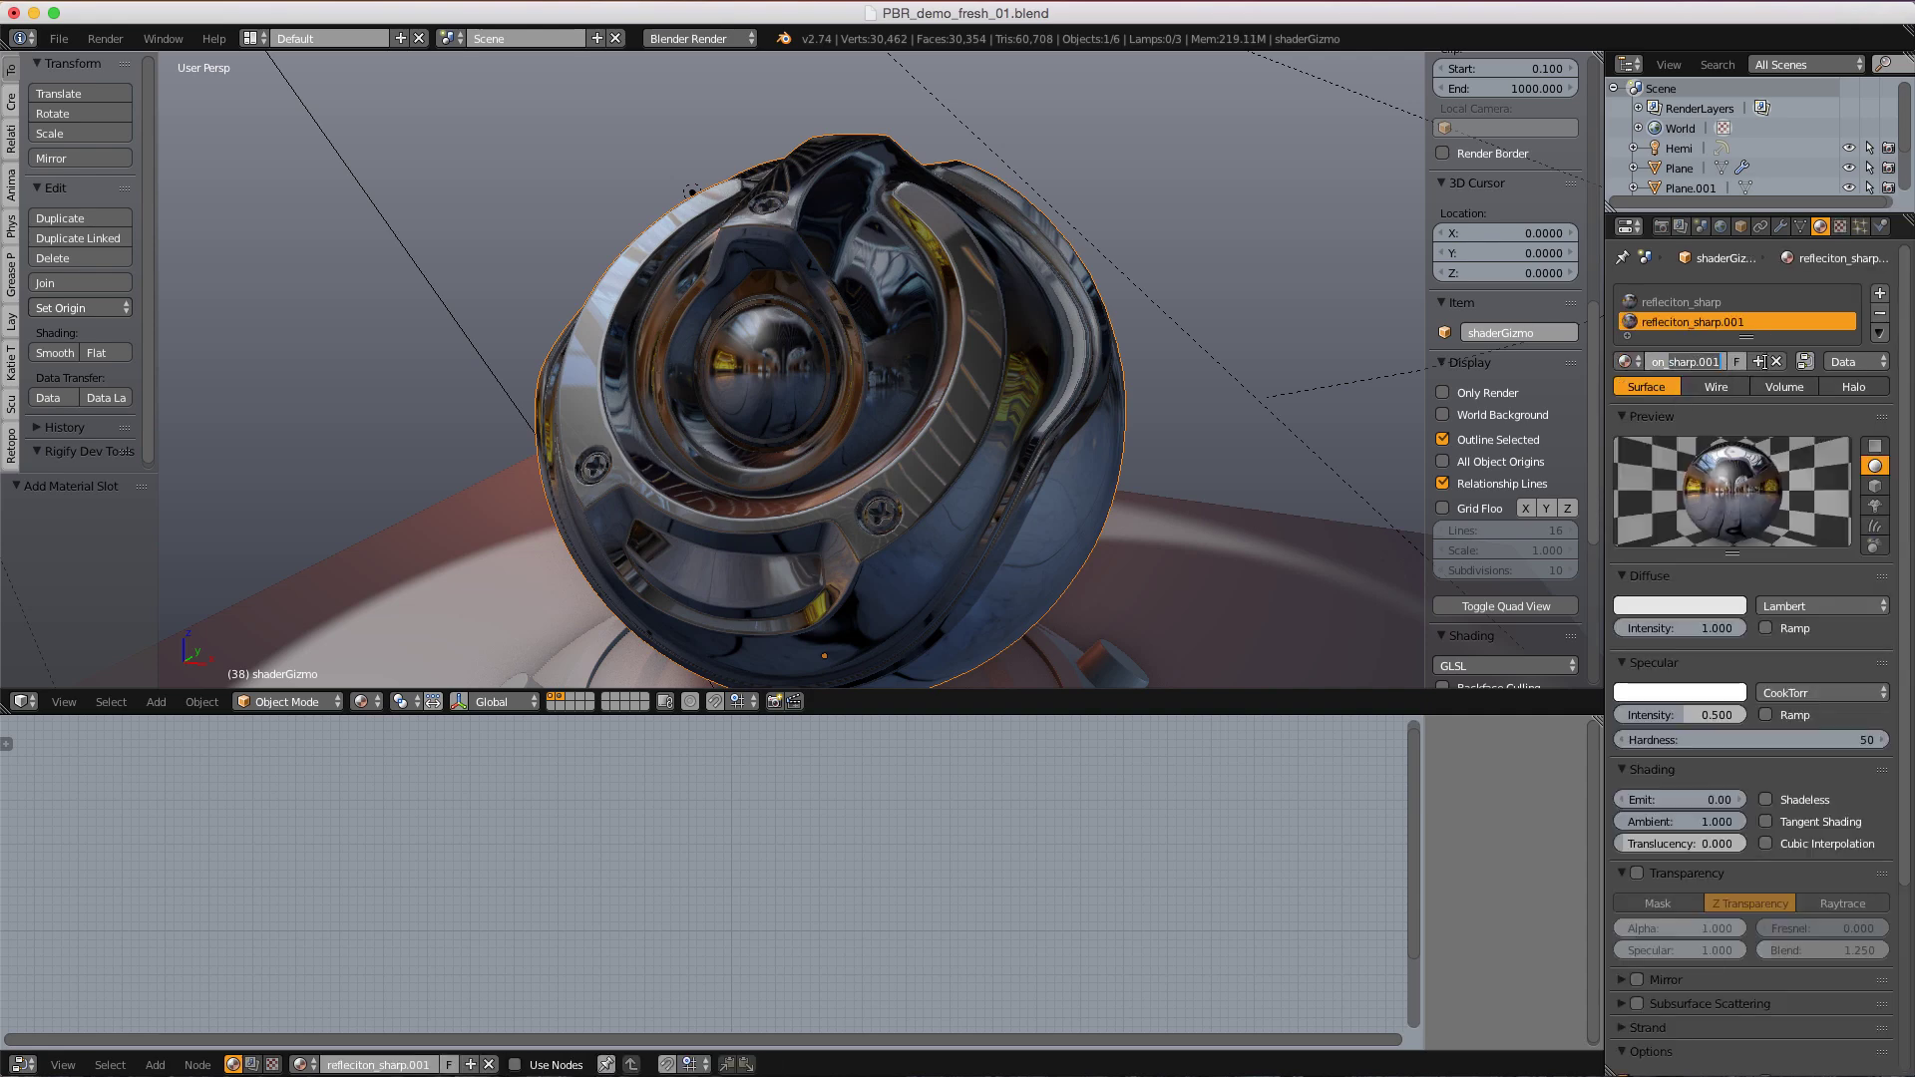
{"action": "type", "text": "blurry"}
{"action": "key", "text": "Return"}
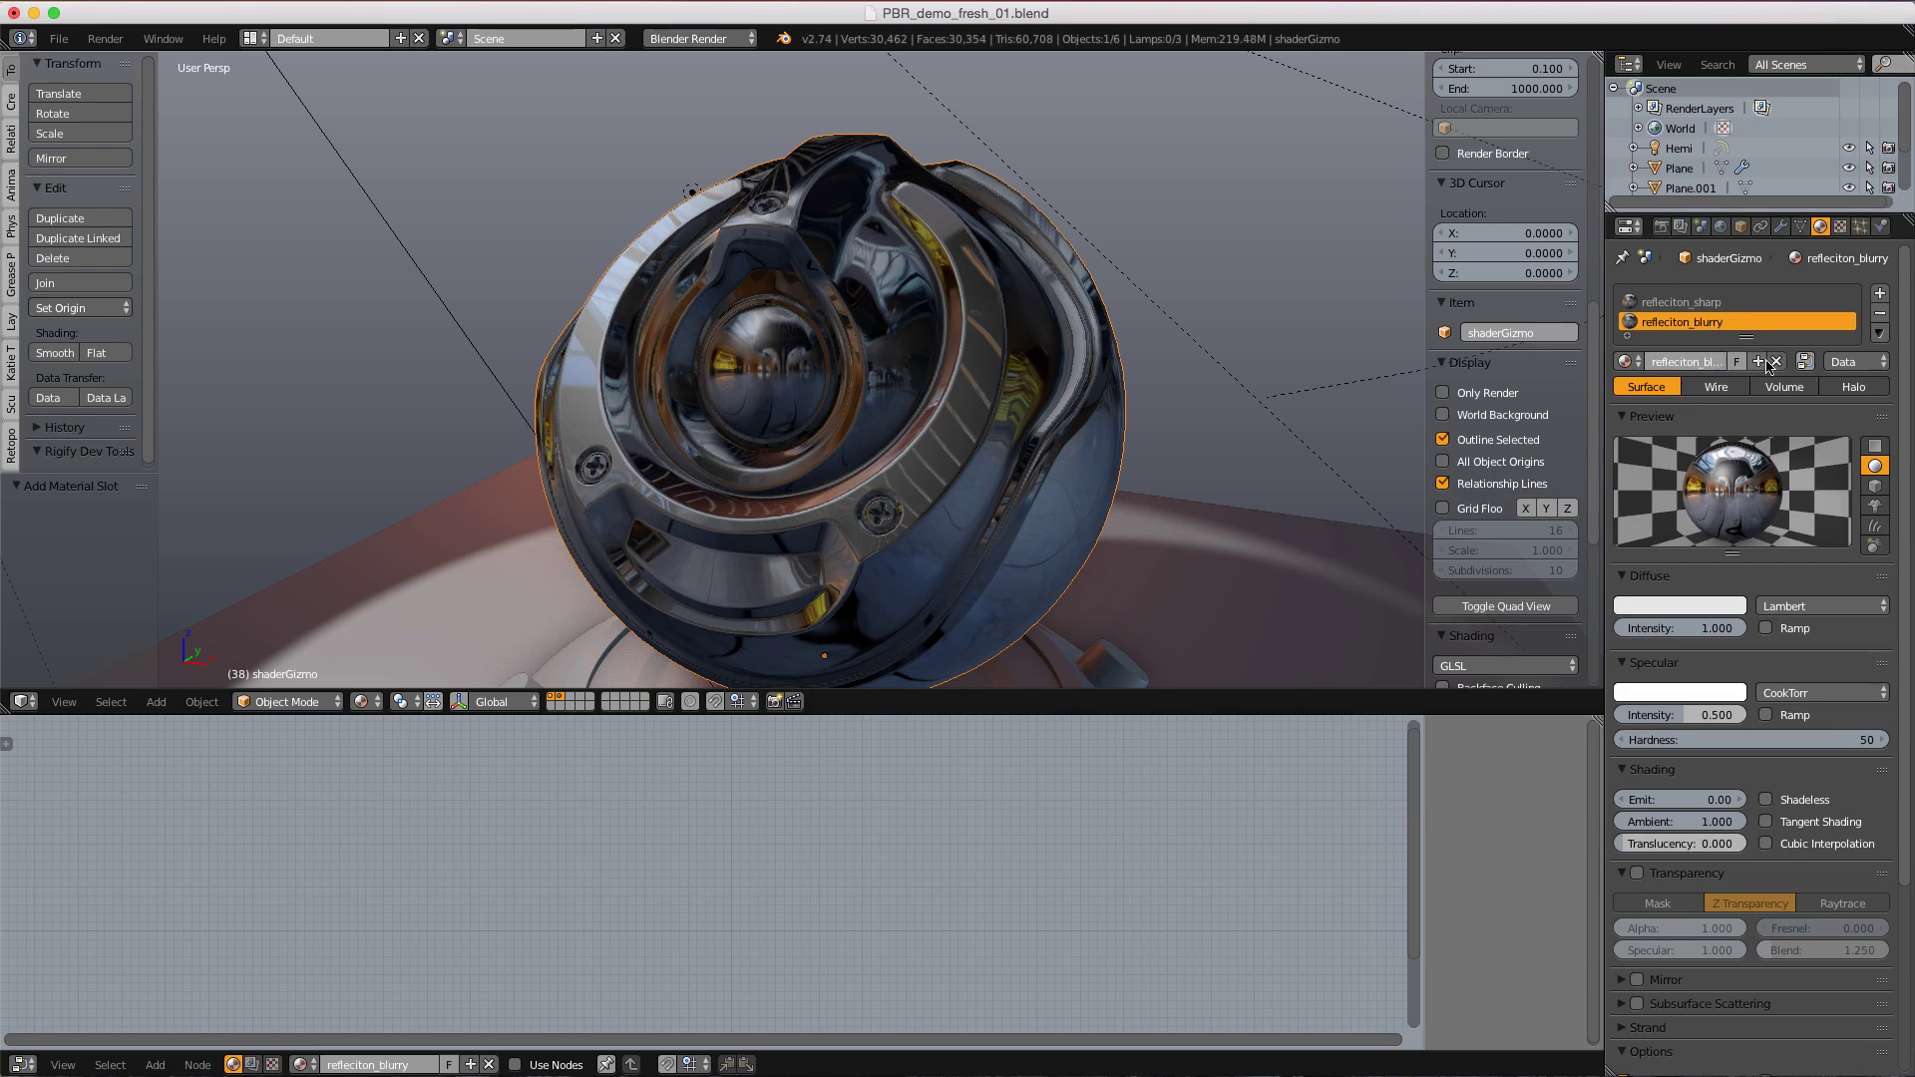
{"action": "left_click", "coordinate": [1841, 228]}
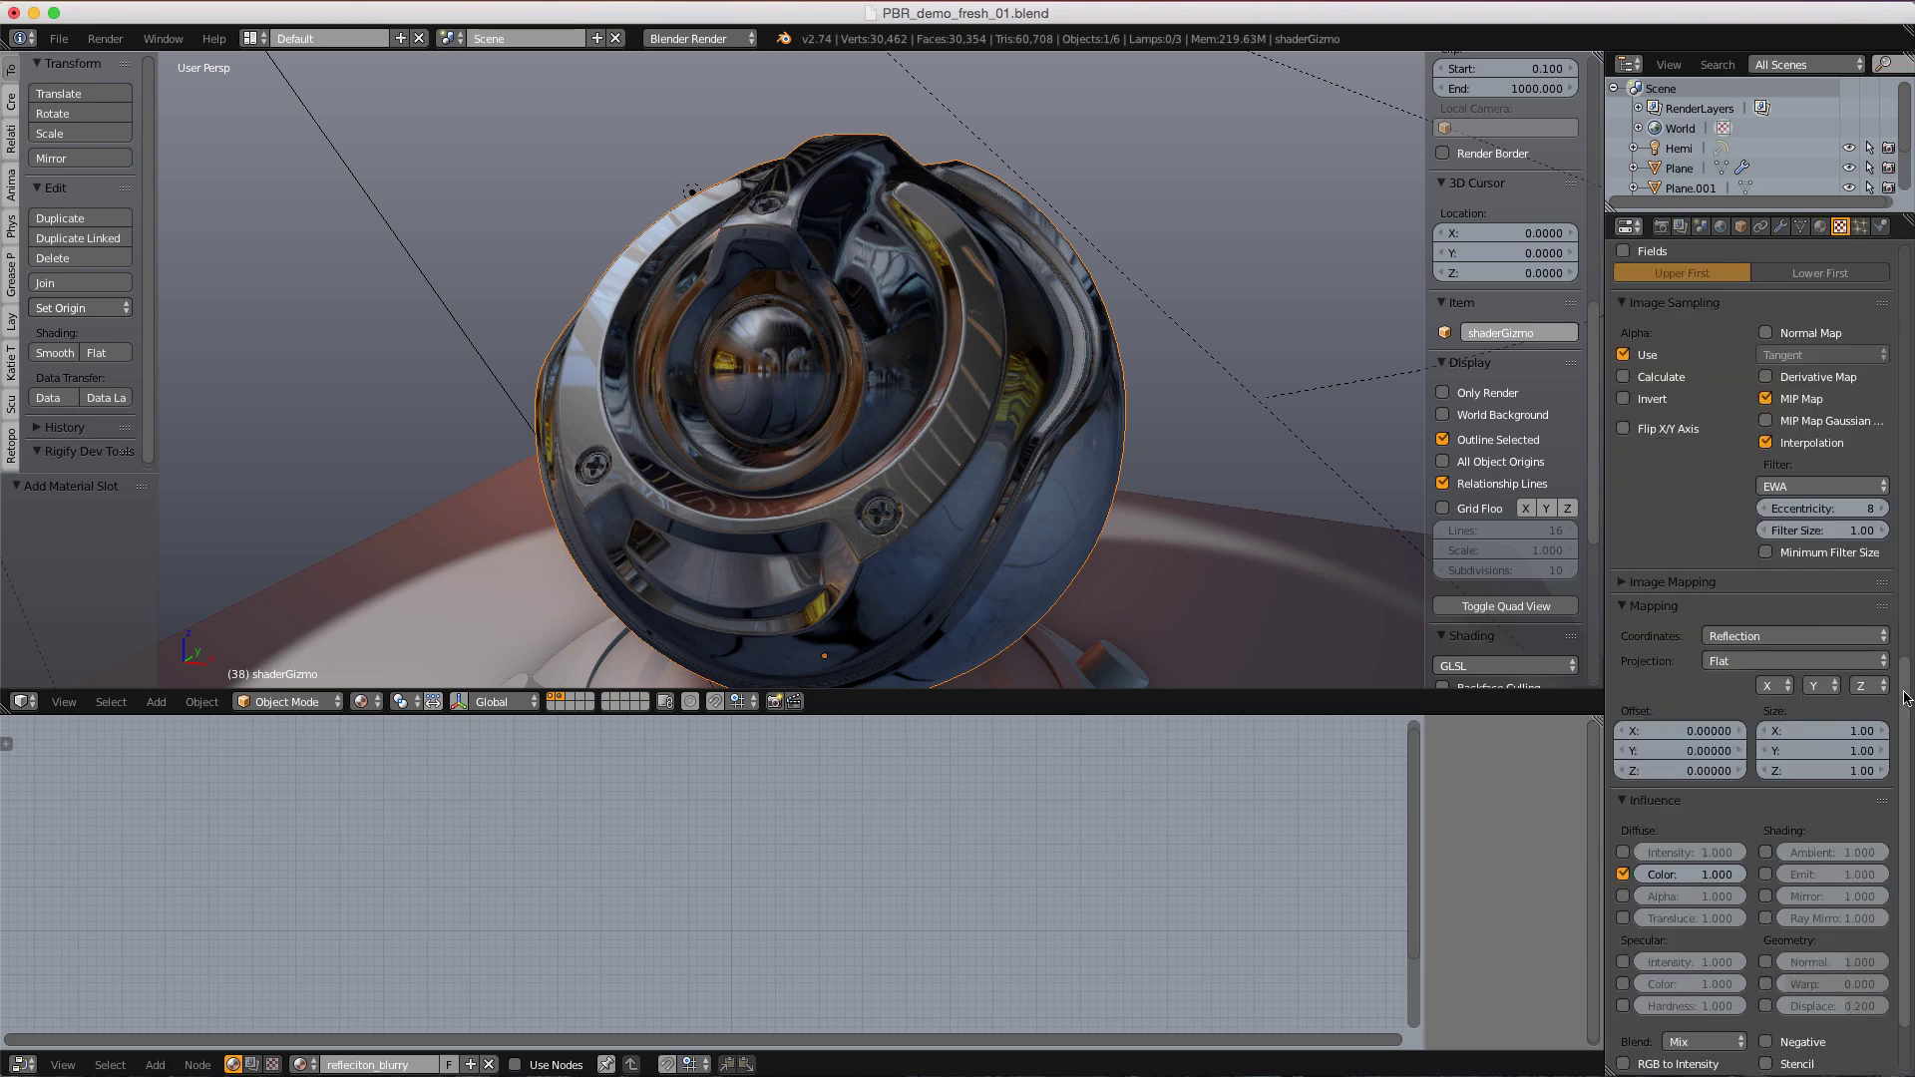
{"action": "left_click_drag", "start_coordinate": [1905, 698], "coordinate": [1901, 455]}
{"action": "left_click", "coordinate": [1861, 757]}
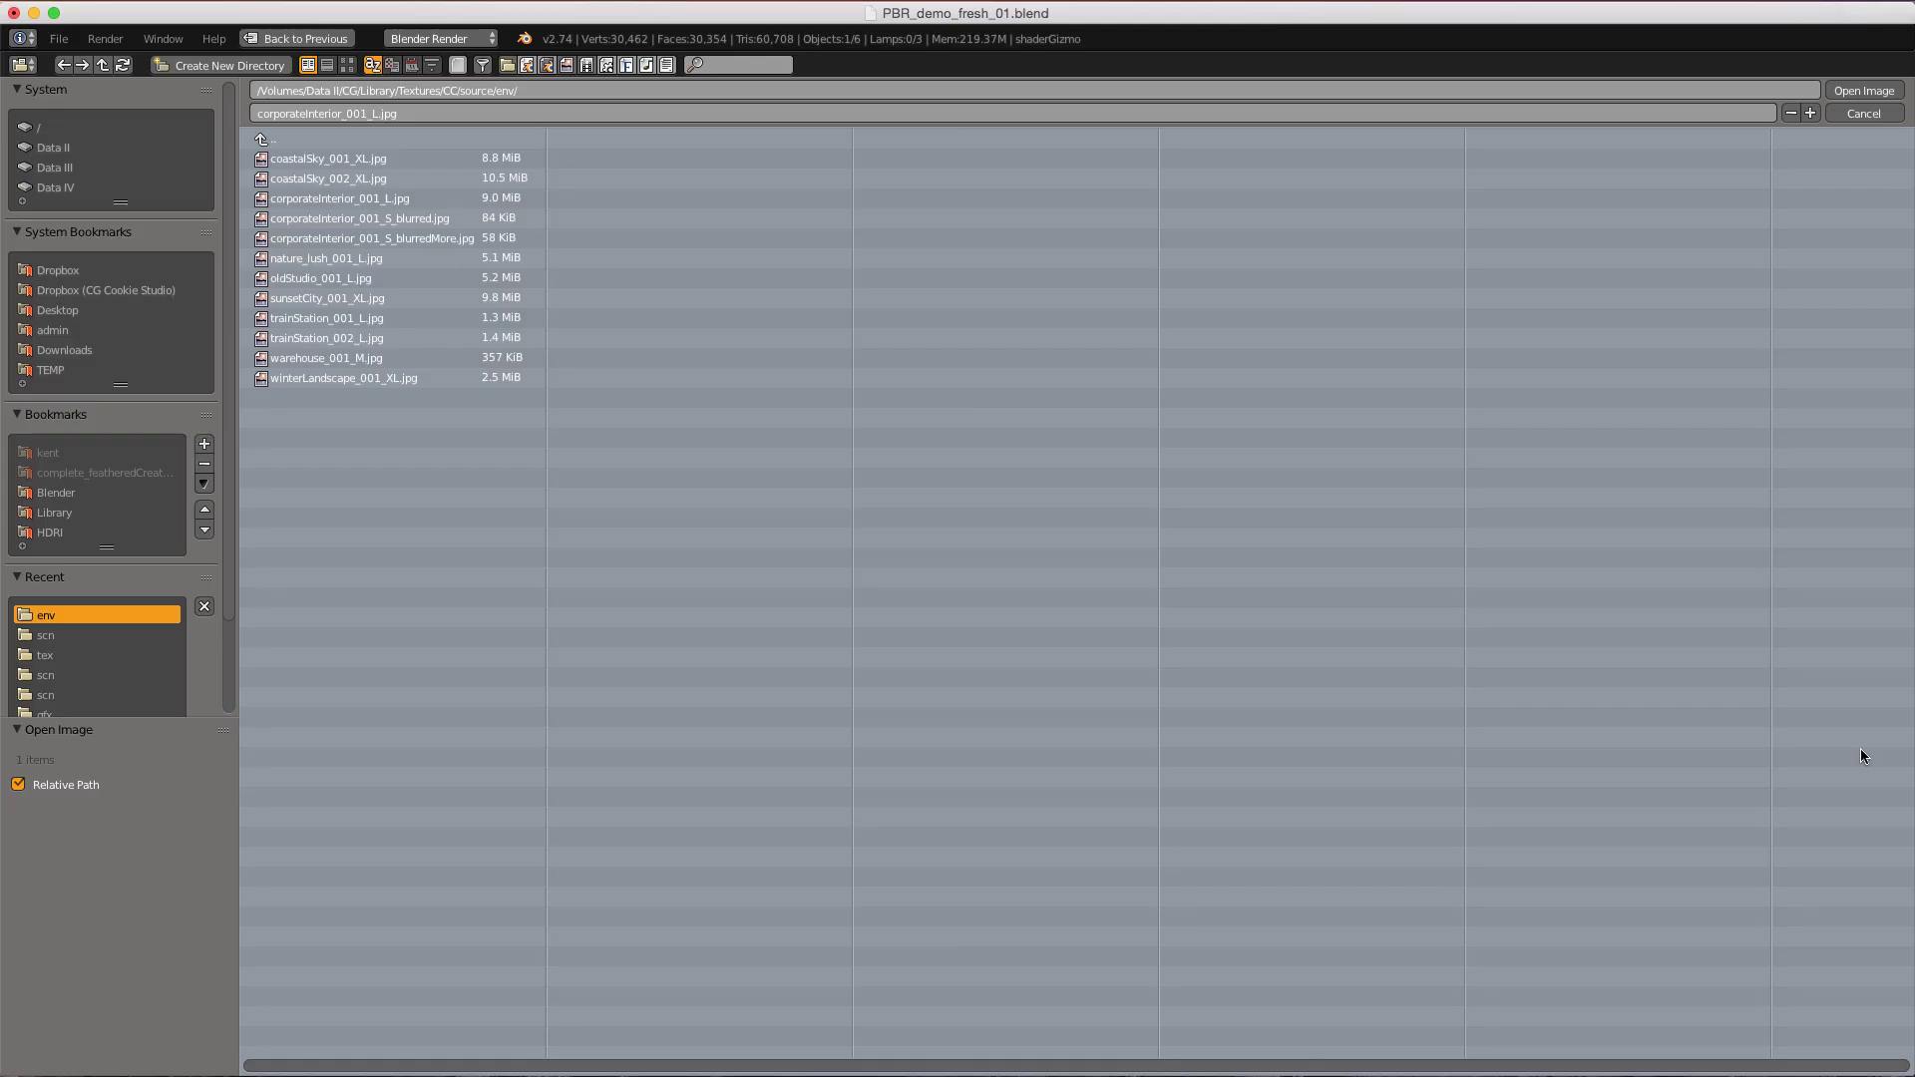
{"action": "left_click", "coordinate": [1839, 114]}
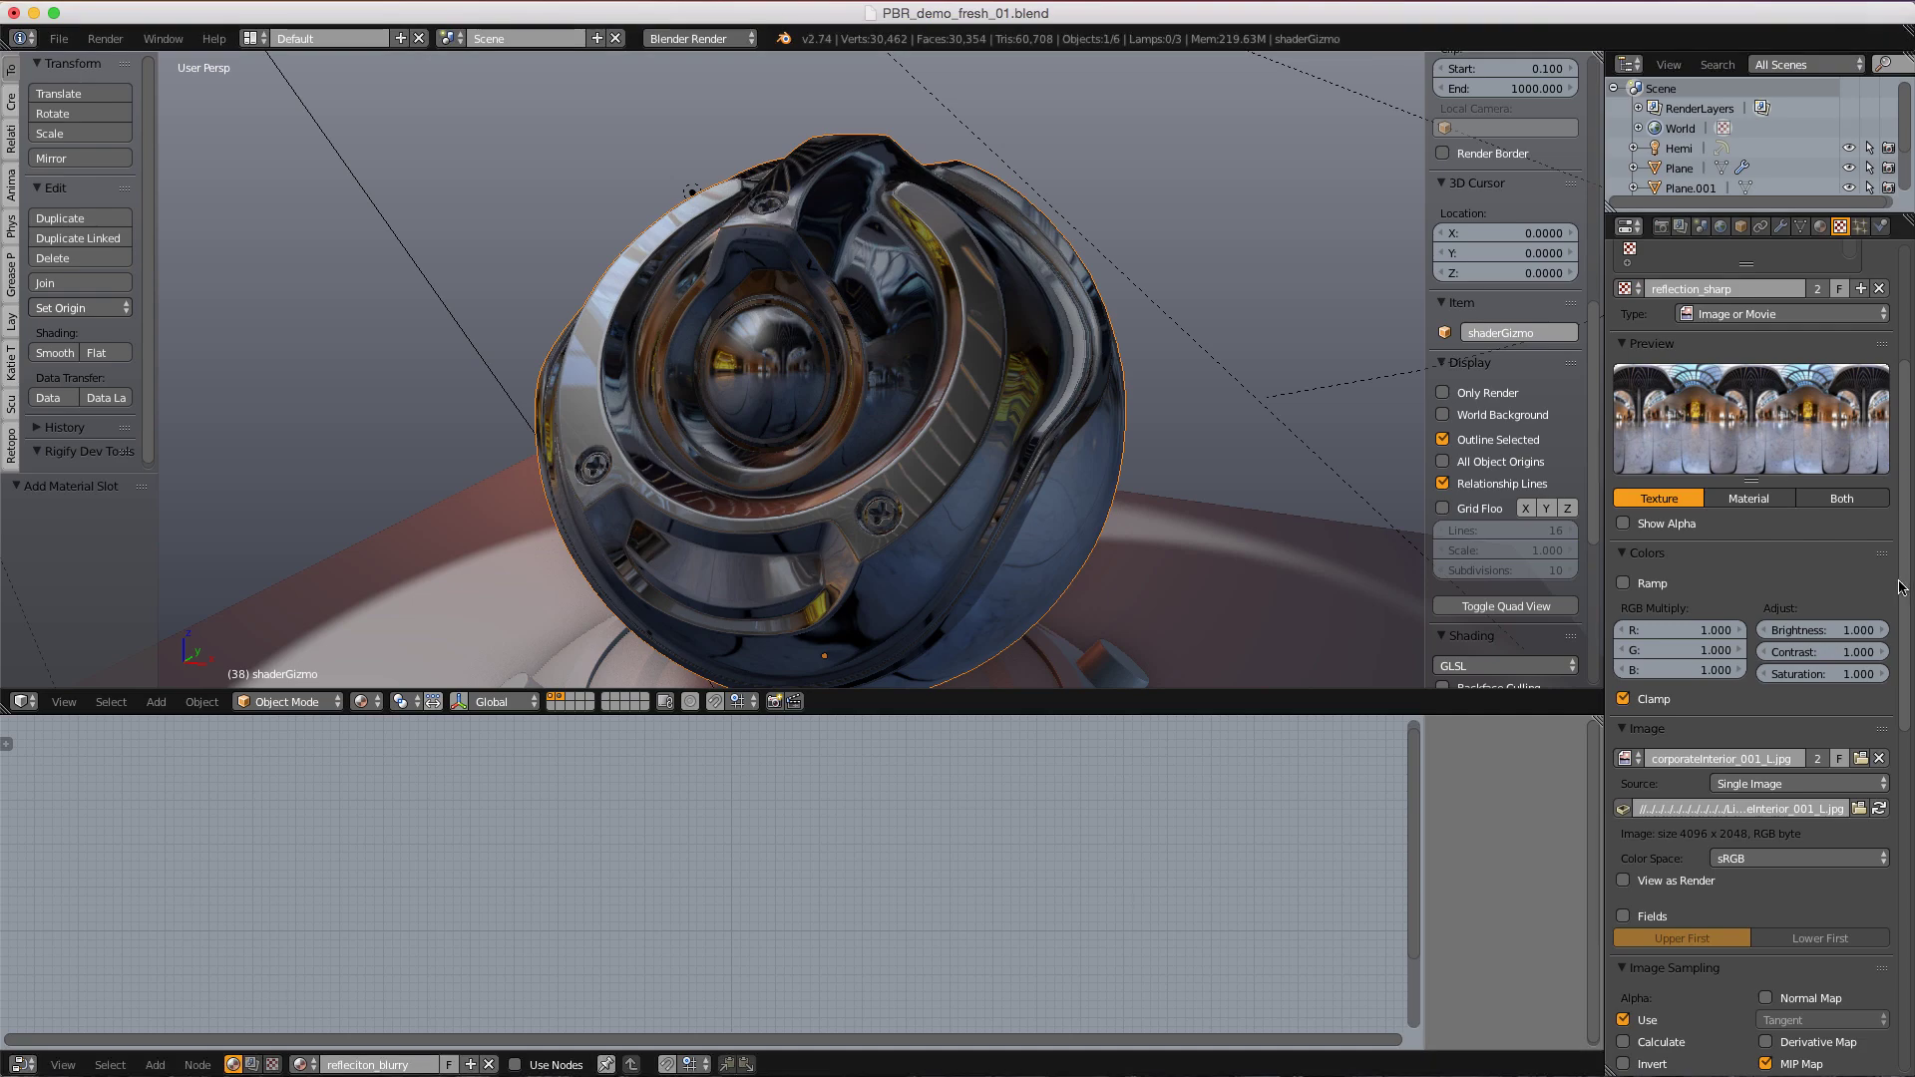
- Assign reflection_sharp to the blurry material's second texture slot, make it a single-user copy, and rename it reflection_blury
{"action": "scroll", "coordinate": [1672, 395], "scroll_direction": "up", "scroll_amount": 5}
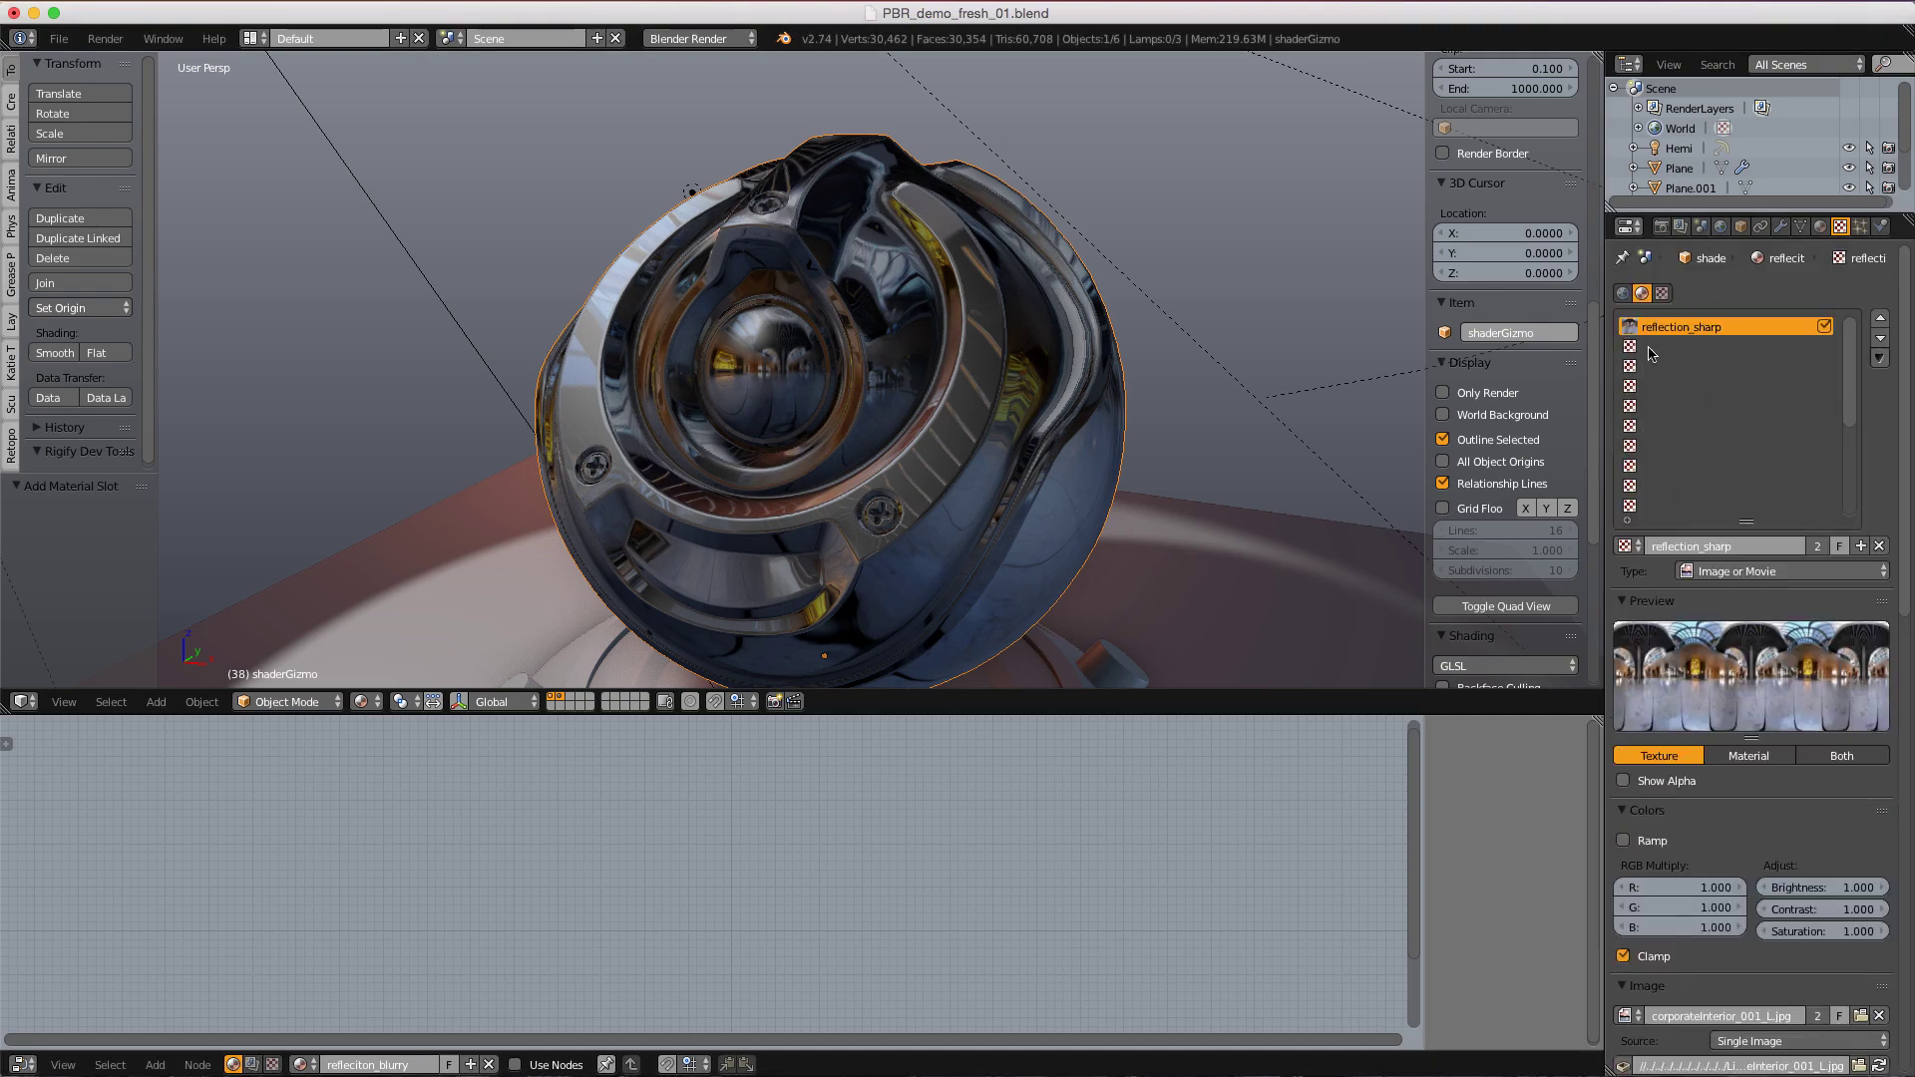
{"action": "left_click", "coordinate": [1651, 348]}
{"action": "left_click", "coordinate": [1634, 546]}
{"action": "left_click", "coordinate": [1666, 597]}
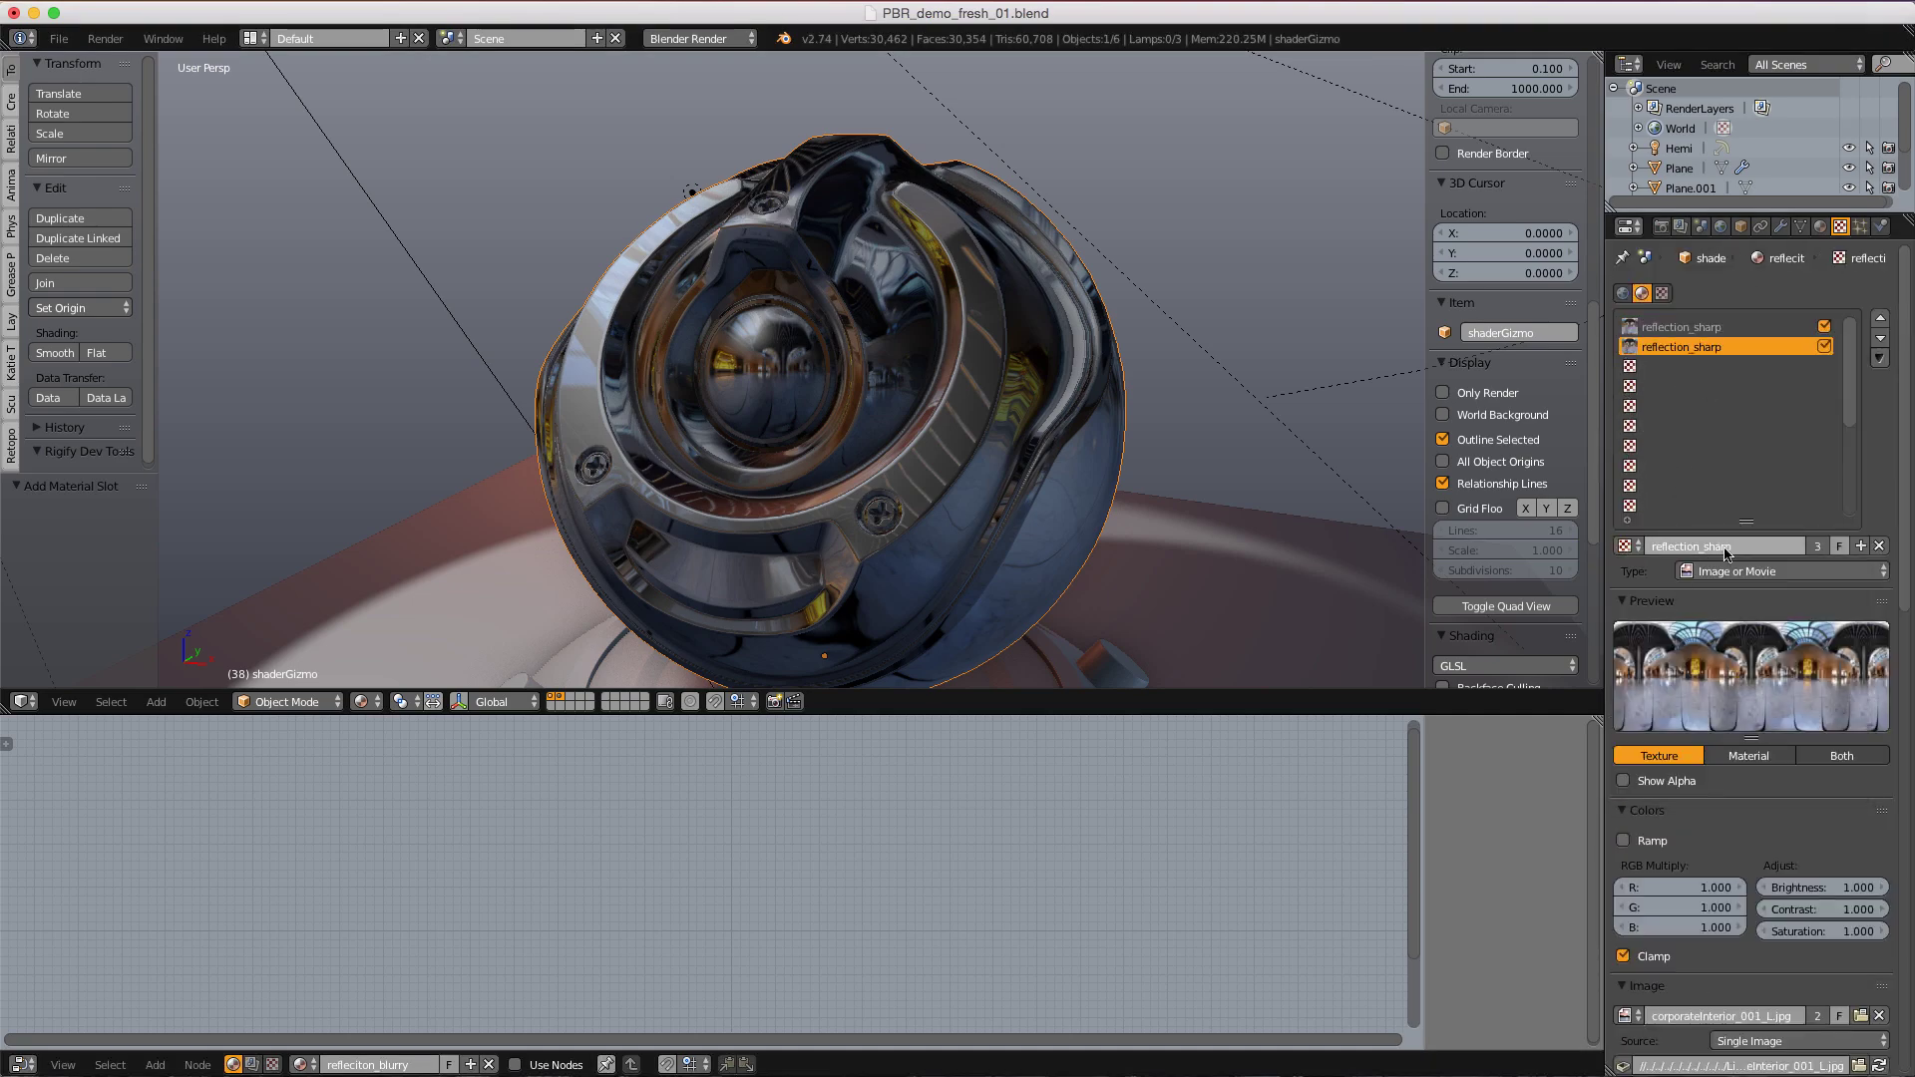
{"action": "left_click", "coordinate": [1818, 547]}
{"action": "left_click", "coordinate": [1705, 546]}
{"action": "left_click_drag", "start_coordinate": [1704, 547], "coordinate": [1819, 540]}
{"action": "type", "text": "blury"}
{"action": "key", "text": "Return"}
- Load corporateInterior_001_S_blurredMore.jpg as the image of the blurry reflection texture, choosing it from thumbnails
{"action": "scroll", "coordinate": [1868, 773], "scroll_direction": "down", "scroll_amount": 5}
{"action": "left_click", "coordinate": [1861, 762]}
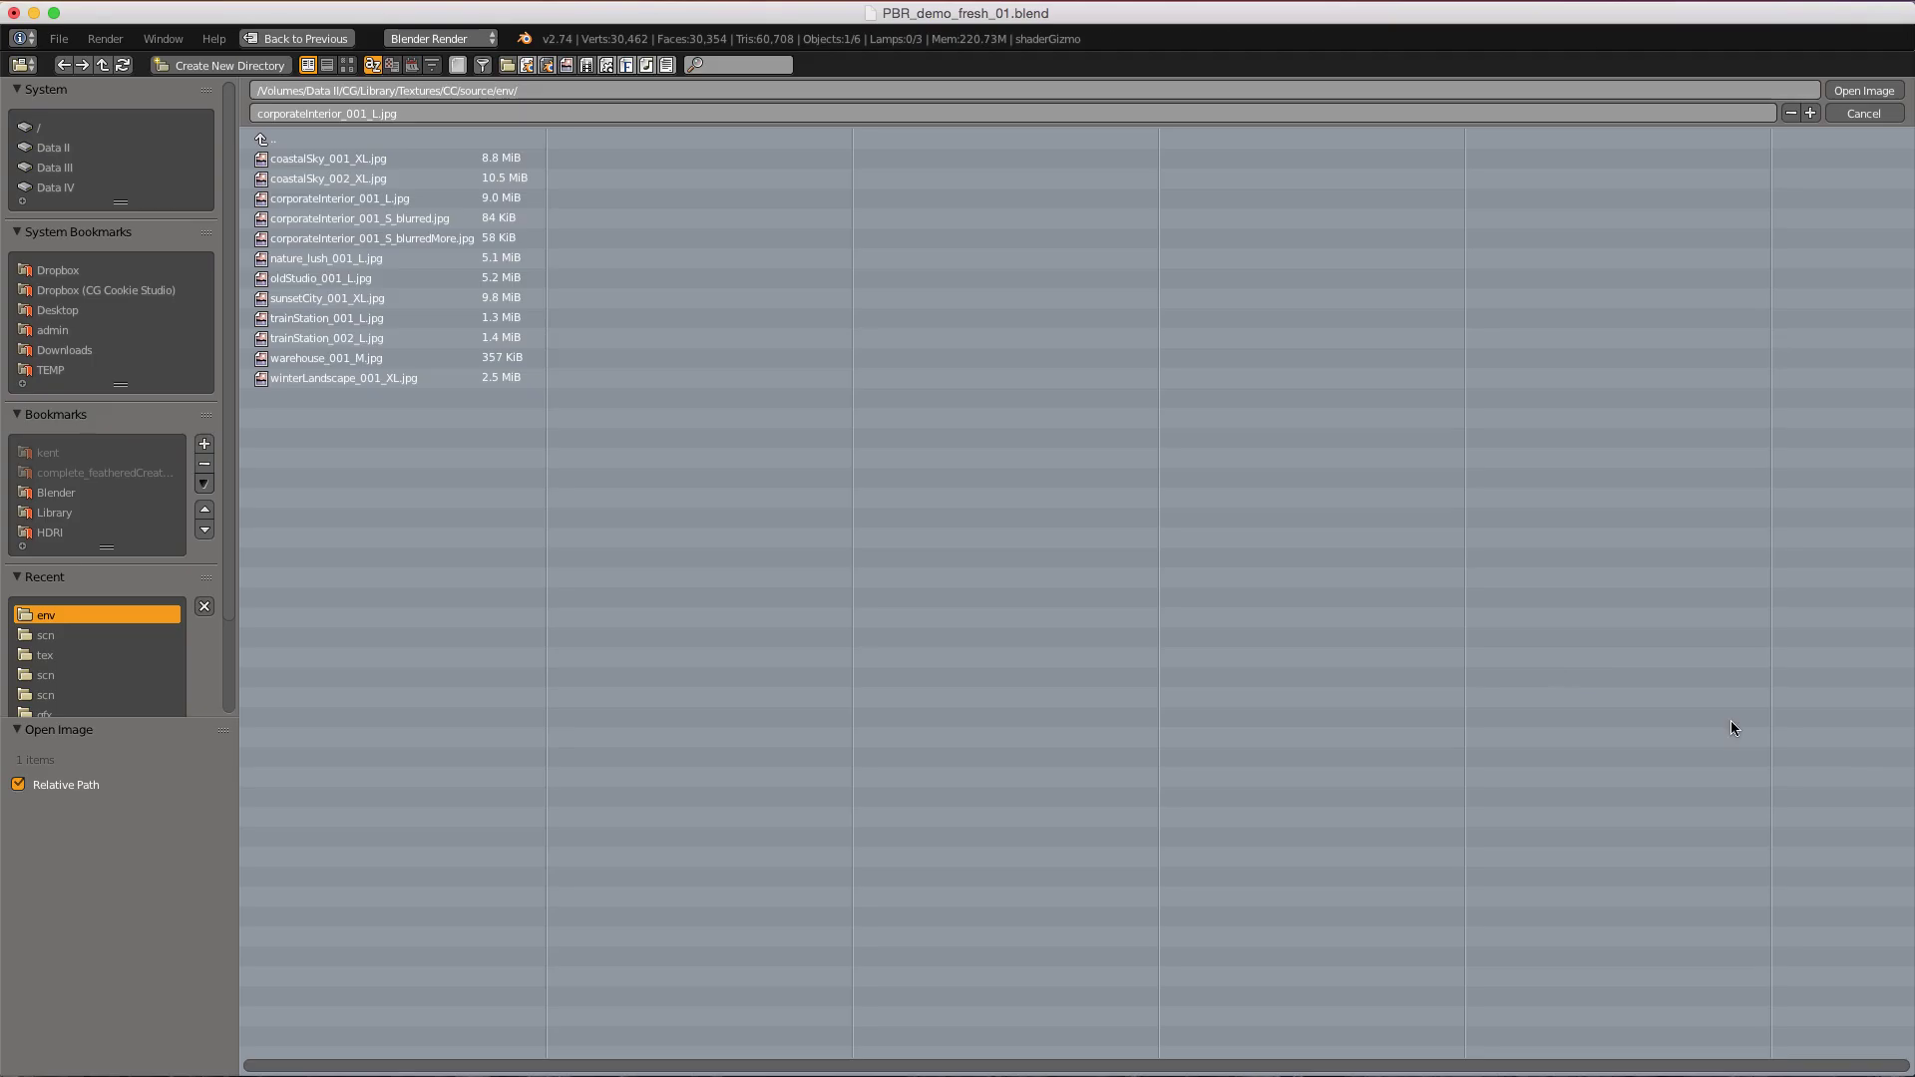
{"action": "left_click", "coordinate": [347, 65]}
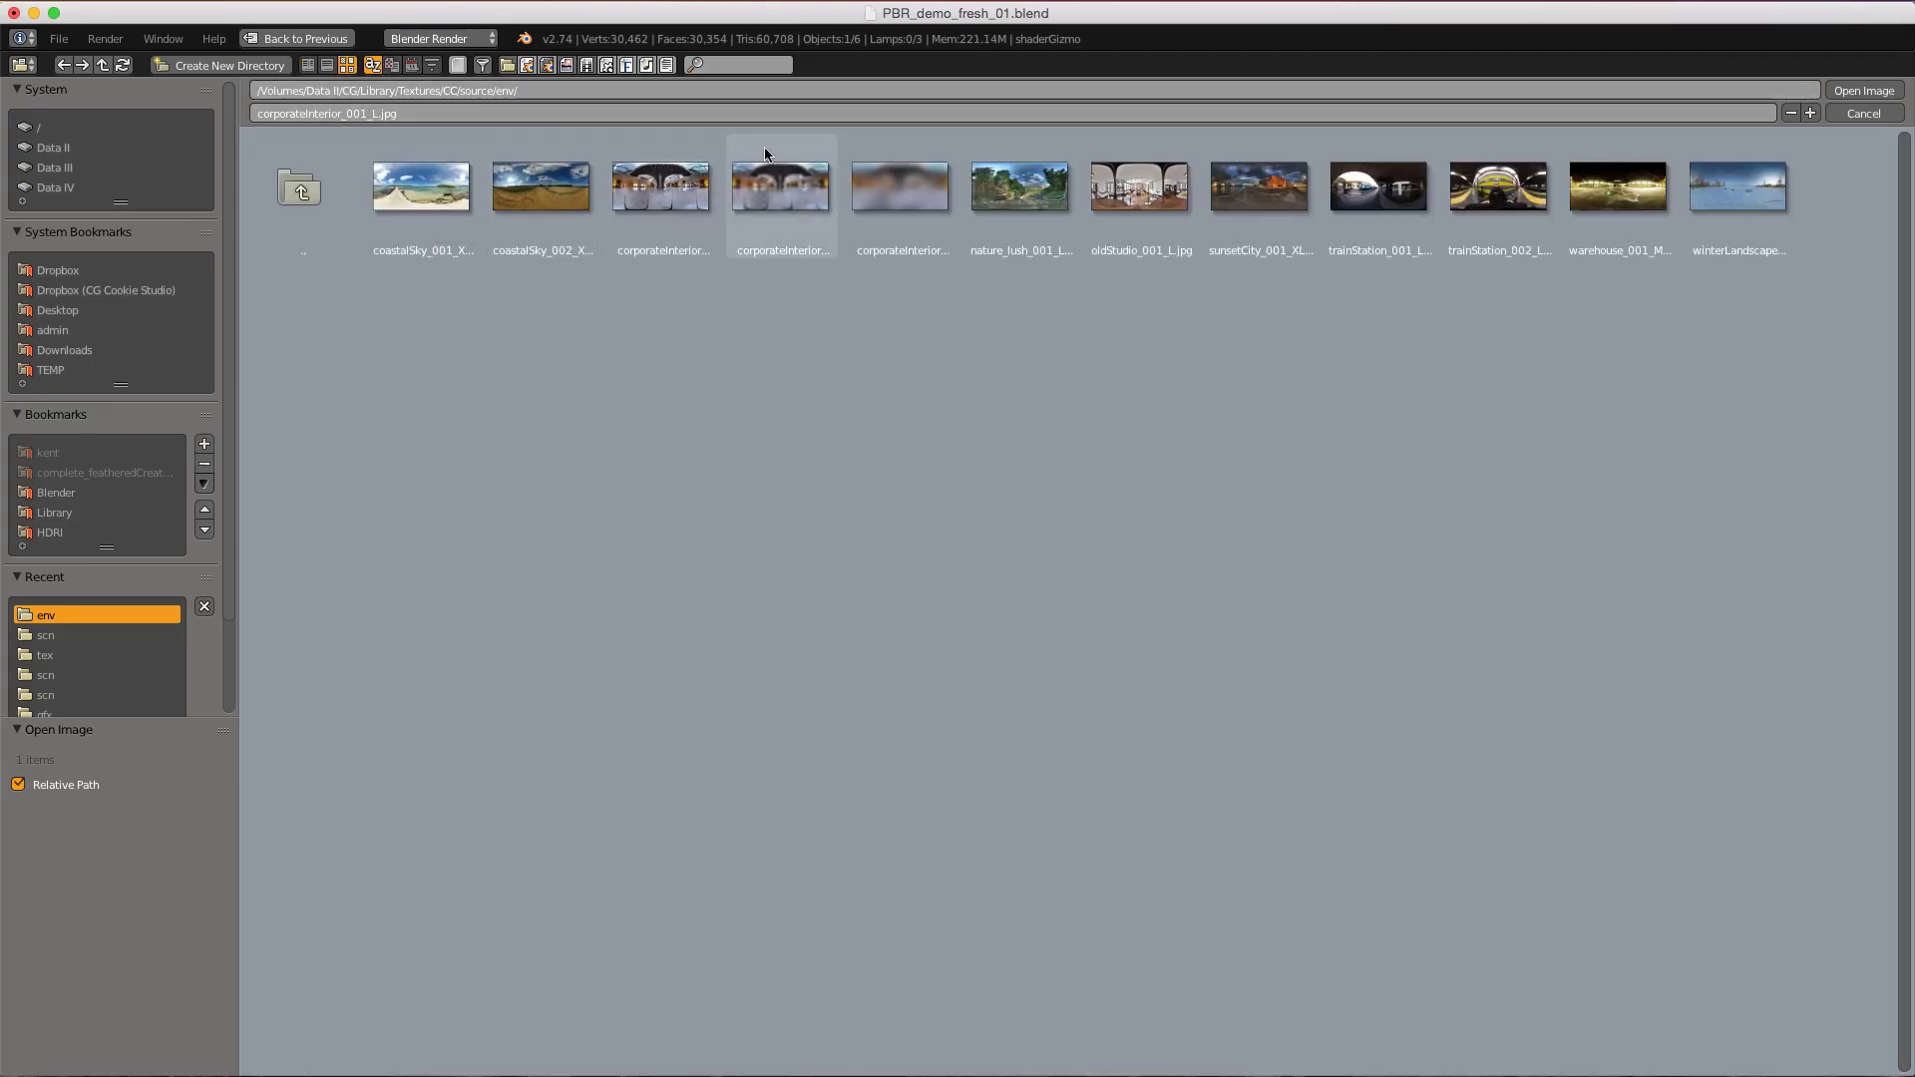
{"action": "double_click", "coordinate": [898, 190]}
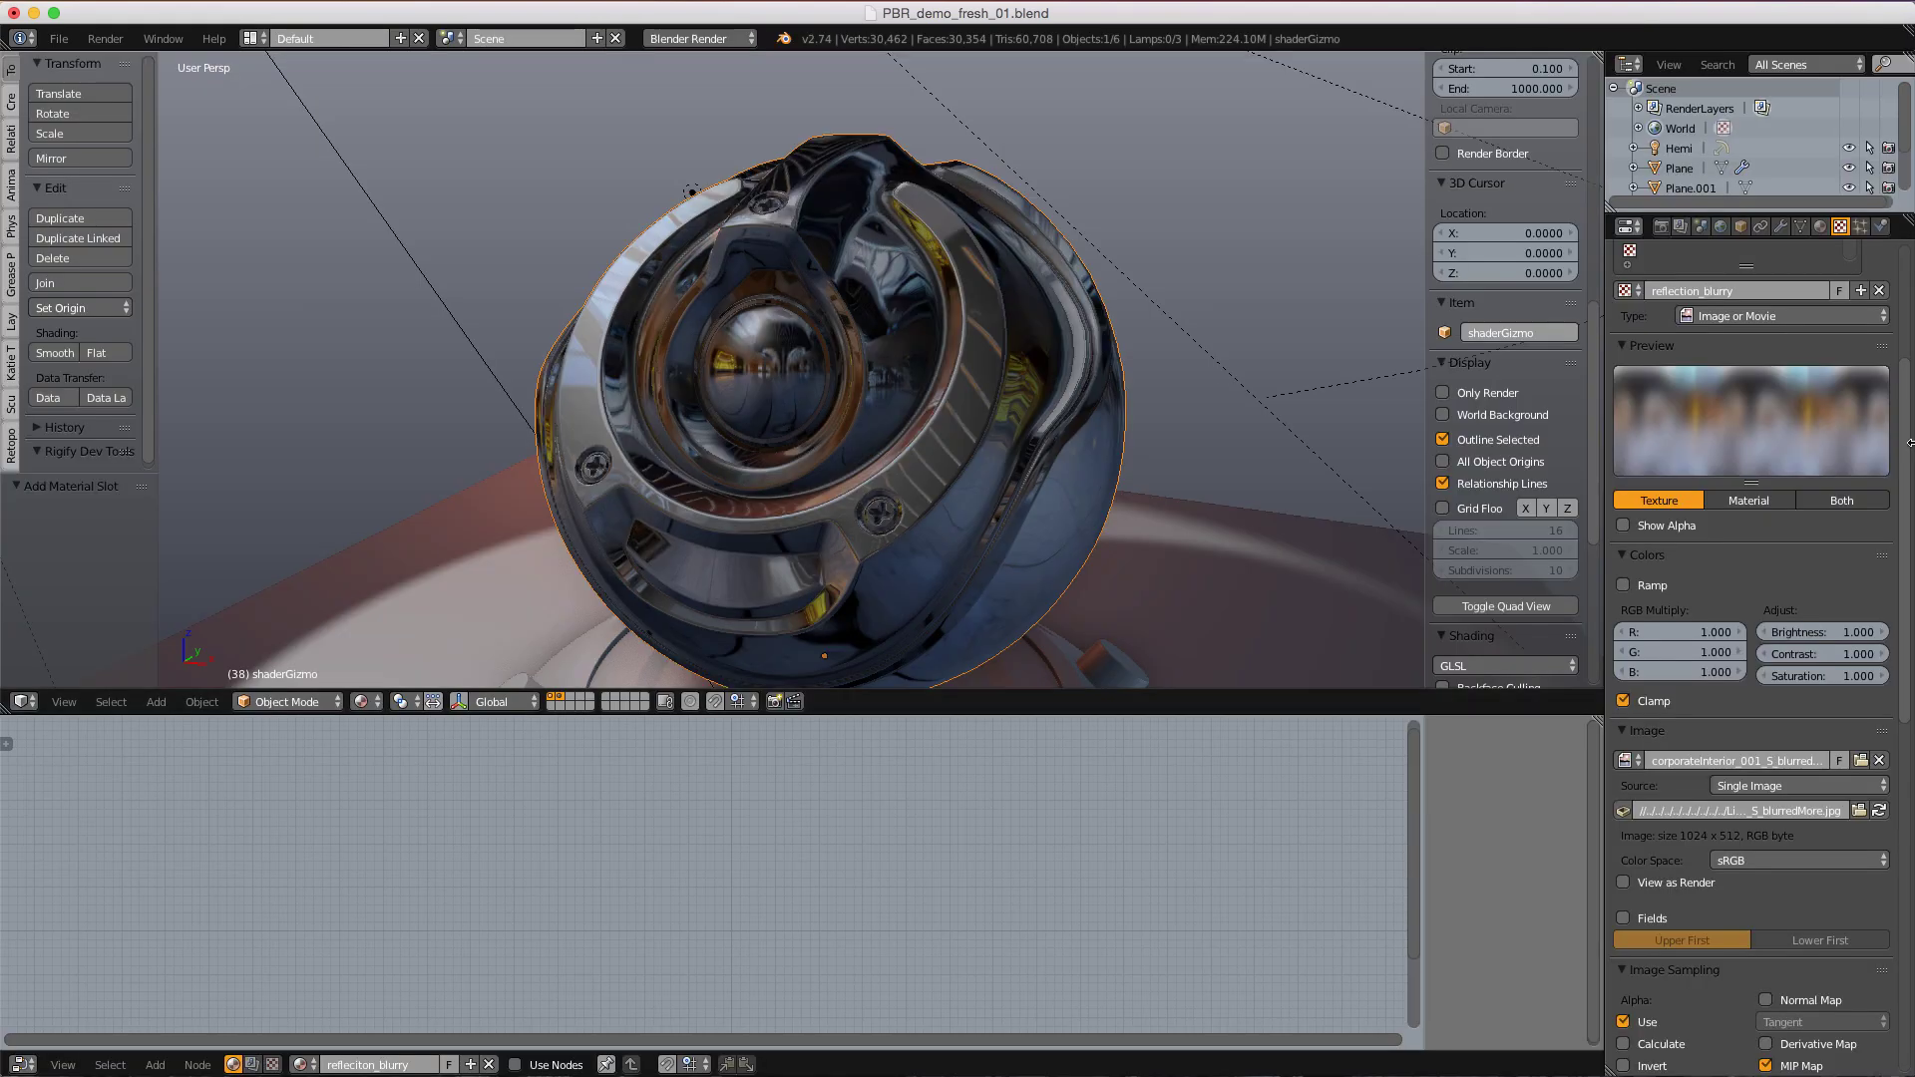
- Set the reflection_blurry texture's mapping coordinates to Reflection
{"action": "left_click_drag", "start_coordinate": [1905, 444], "coordinate": [1914, 773]}
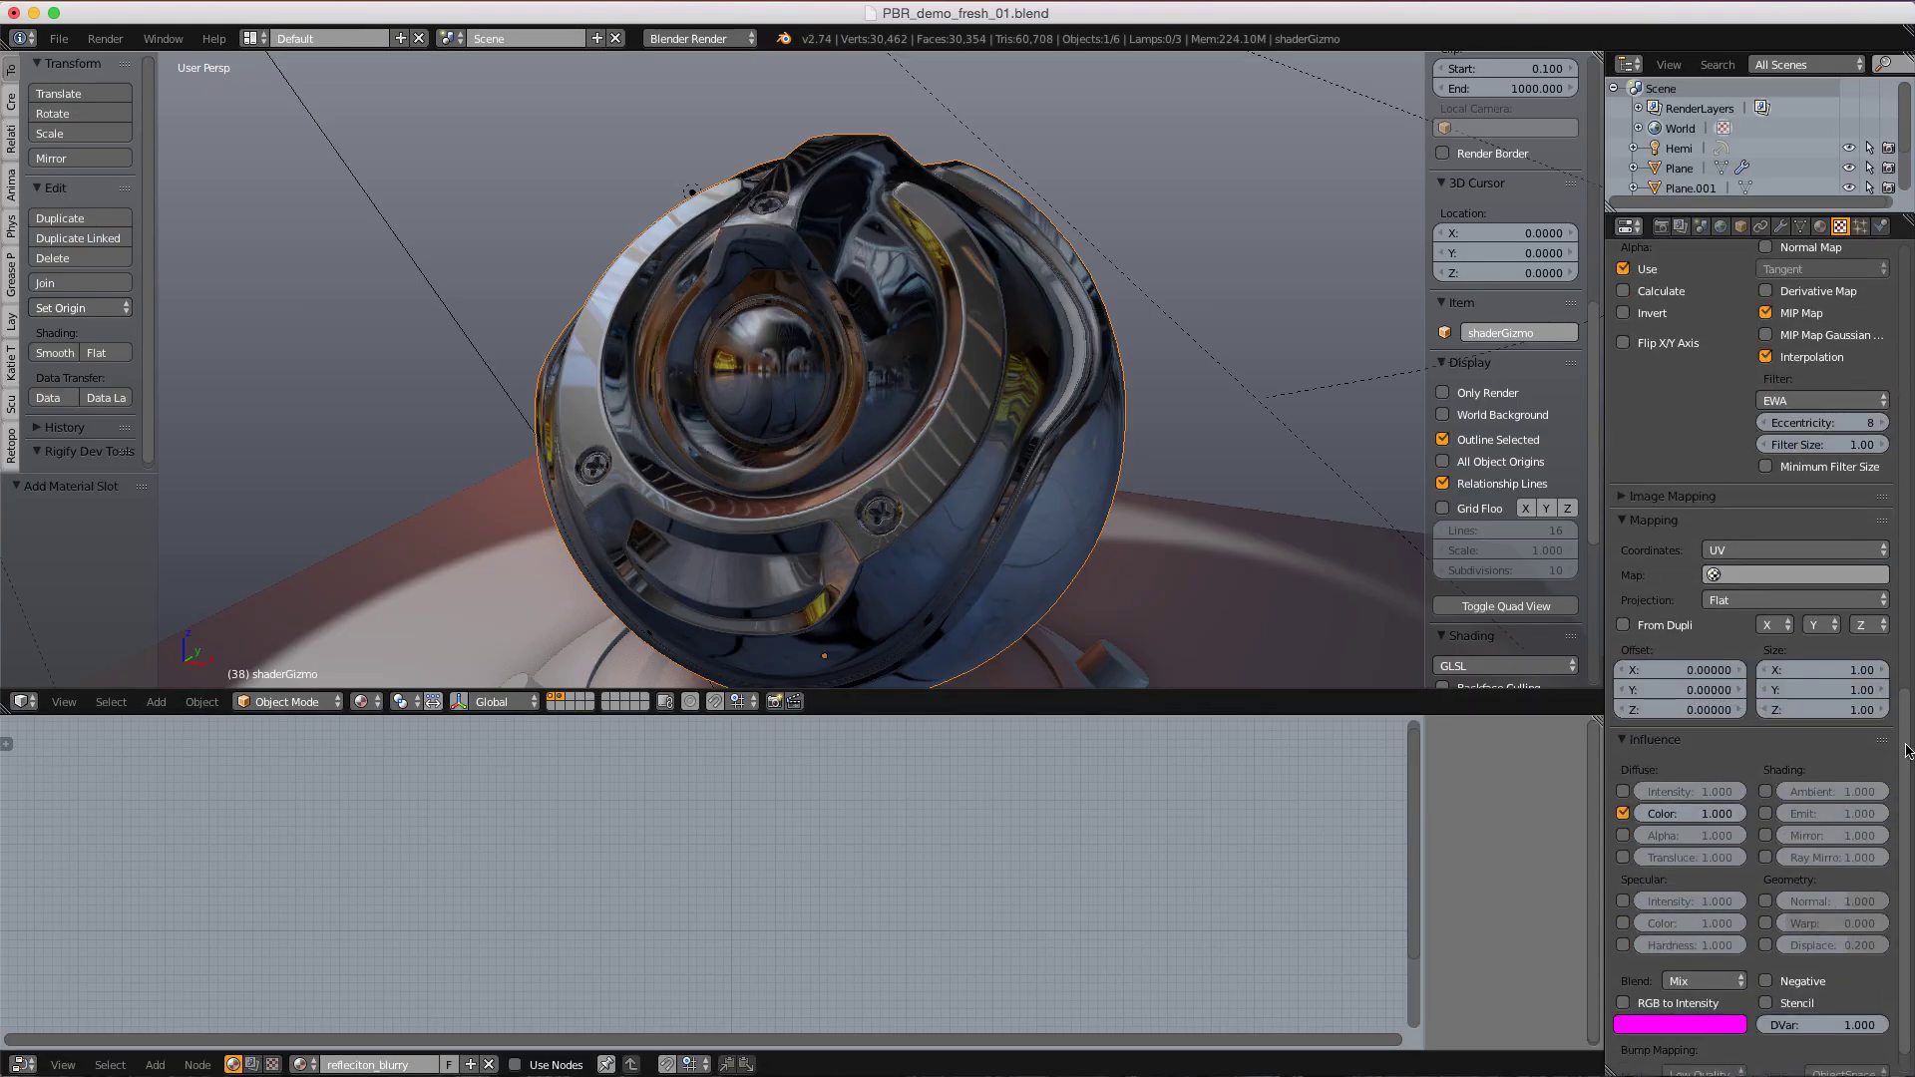
{"action": "left_click", "coordinate": [1745, 553]}
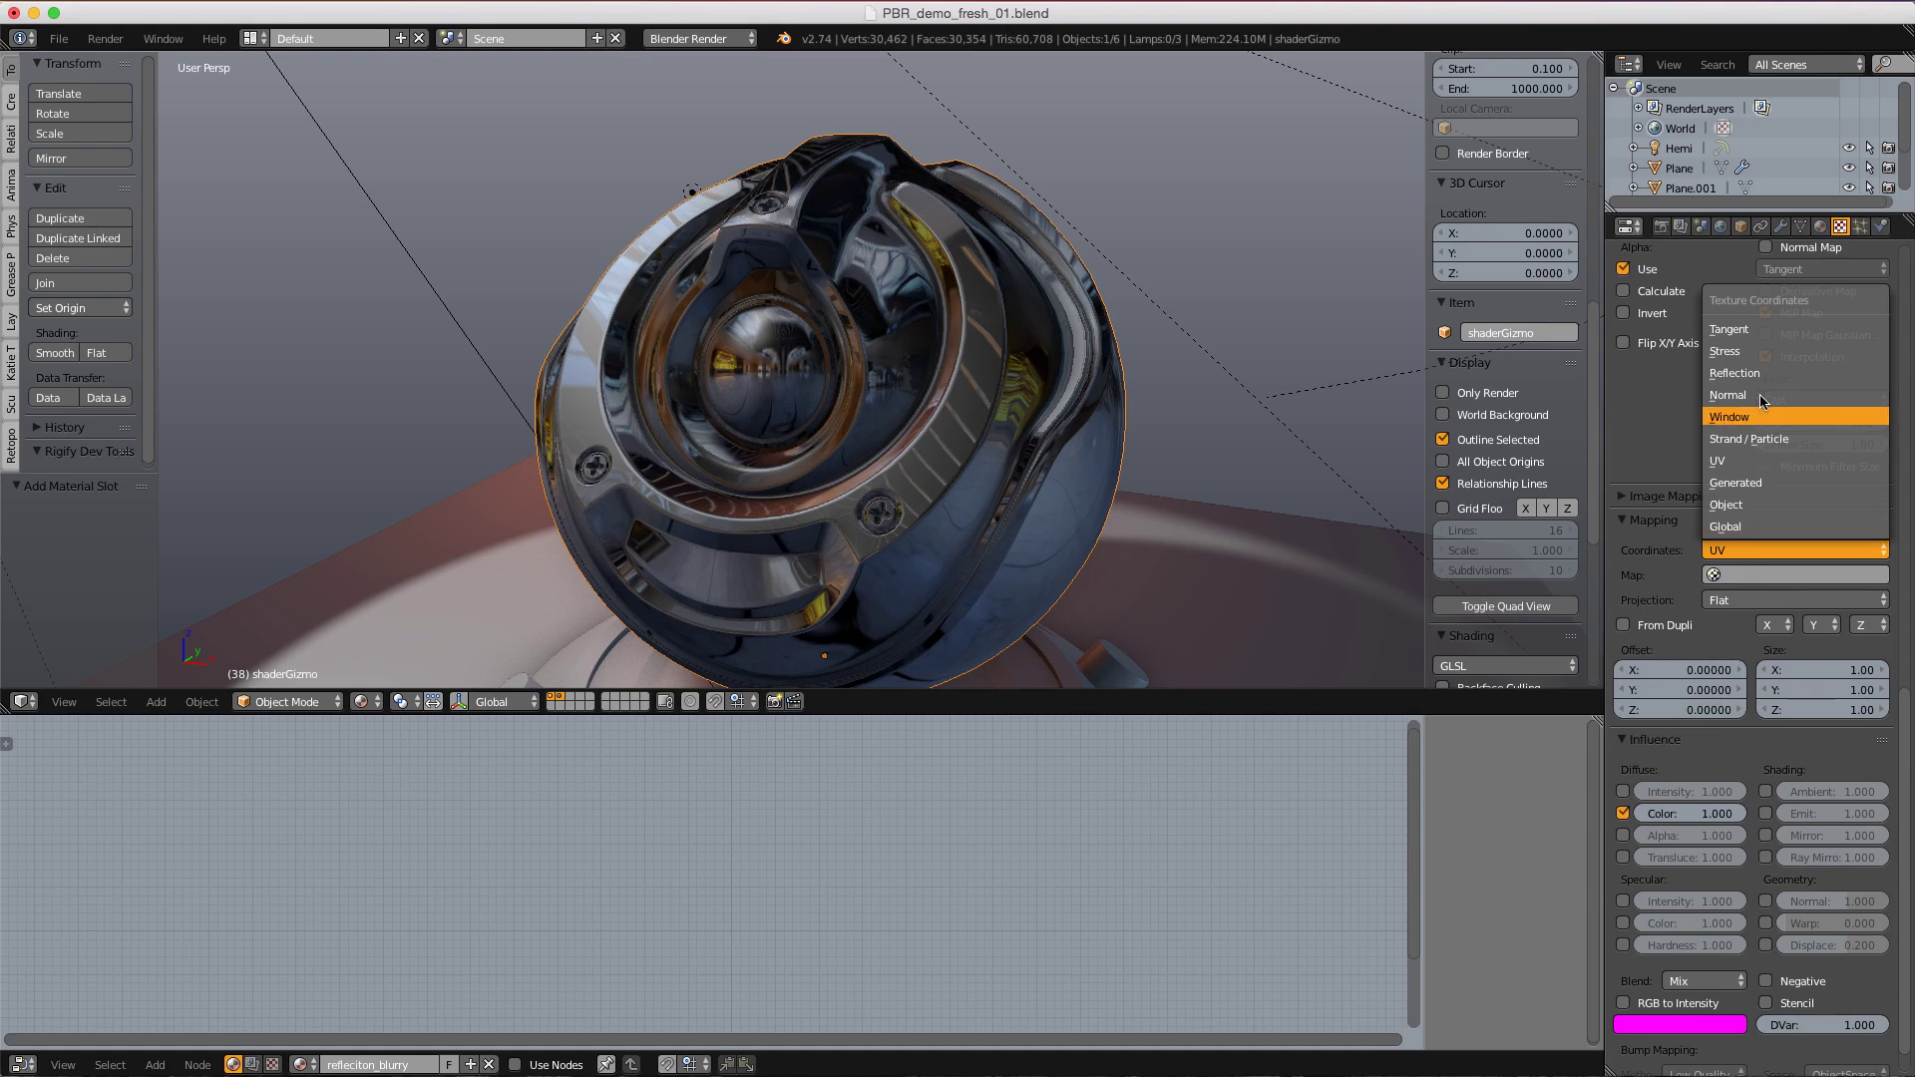
{"action": "left_click", "coordinate": [1735, 373]}
{"action": "left_click_drag", "start_coordinate": [1902, 738], "coordinate": [1908, 267]}
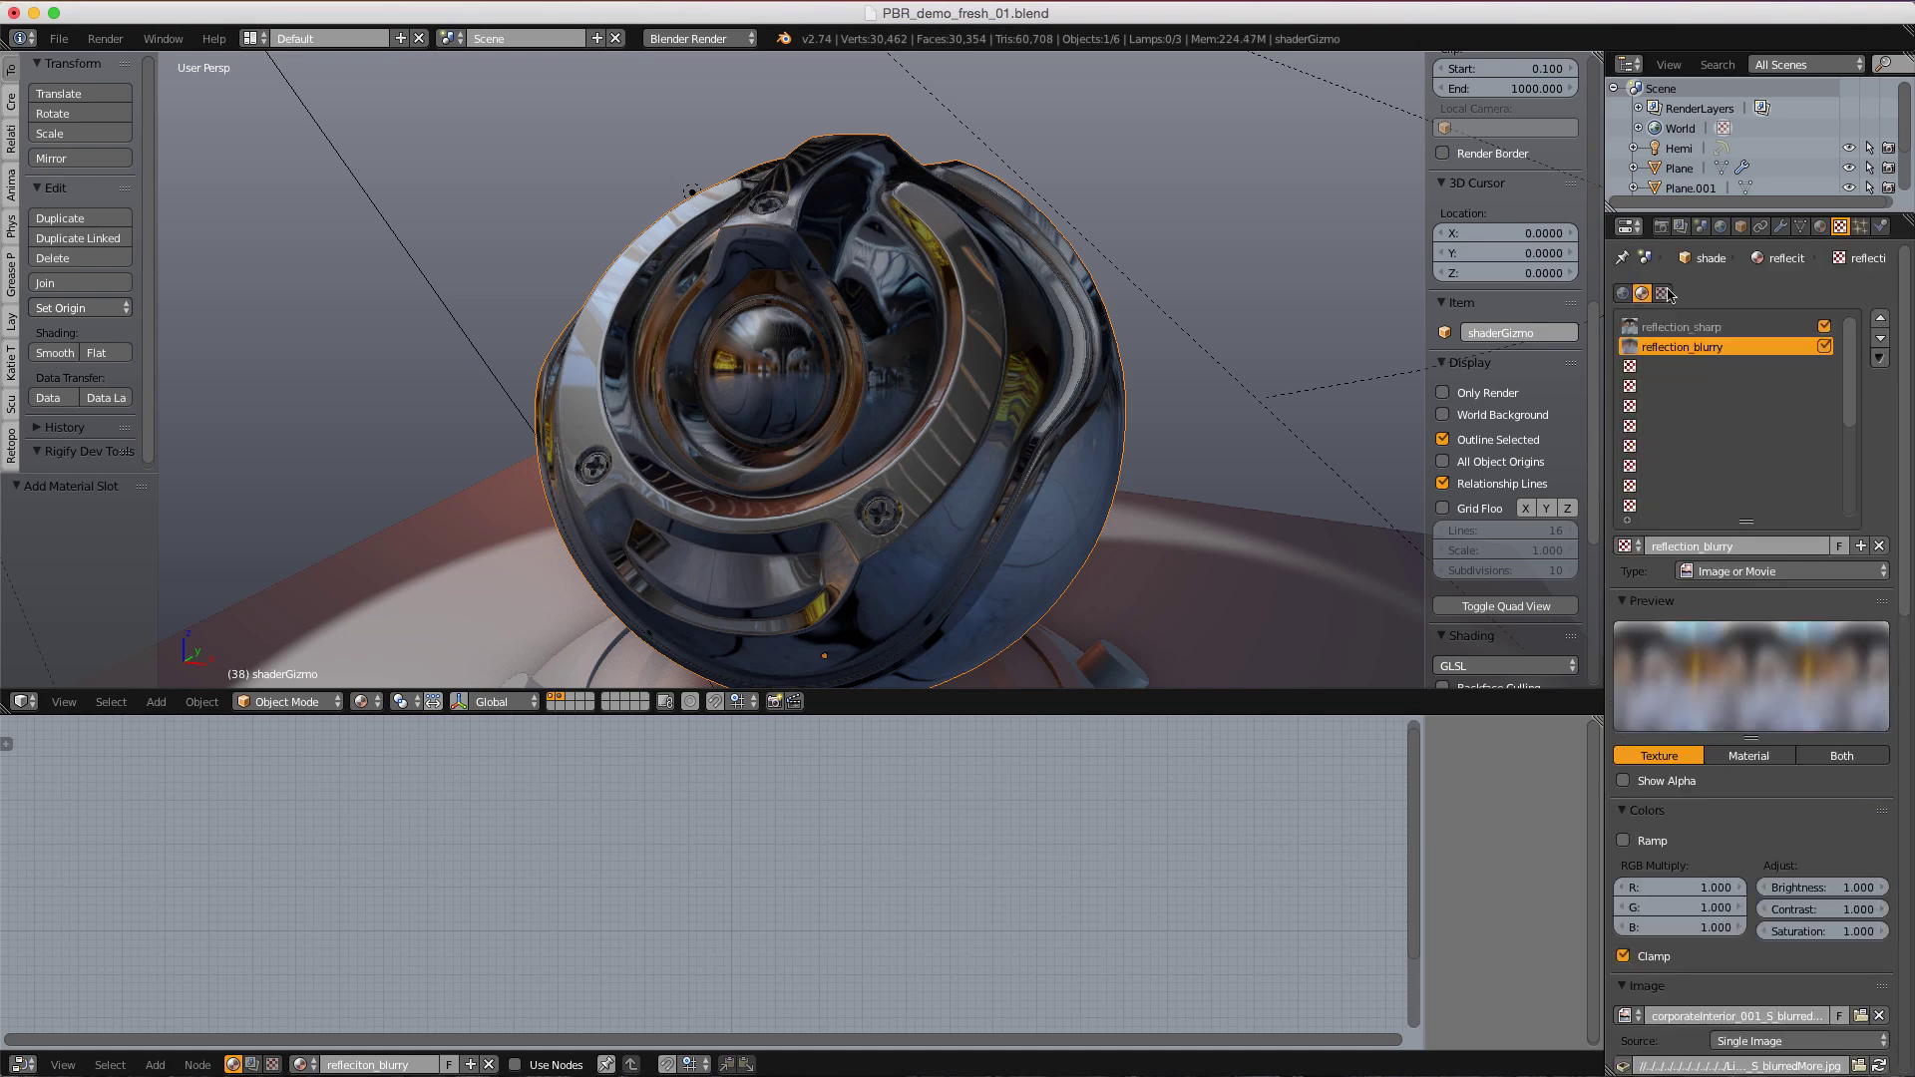
- Remove reflection_sharp from the blurry material's first texture slot and move reflection_blurry up into it
{"action": "left_click", "coordinate": [1666, 329]}
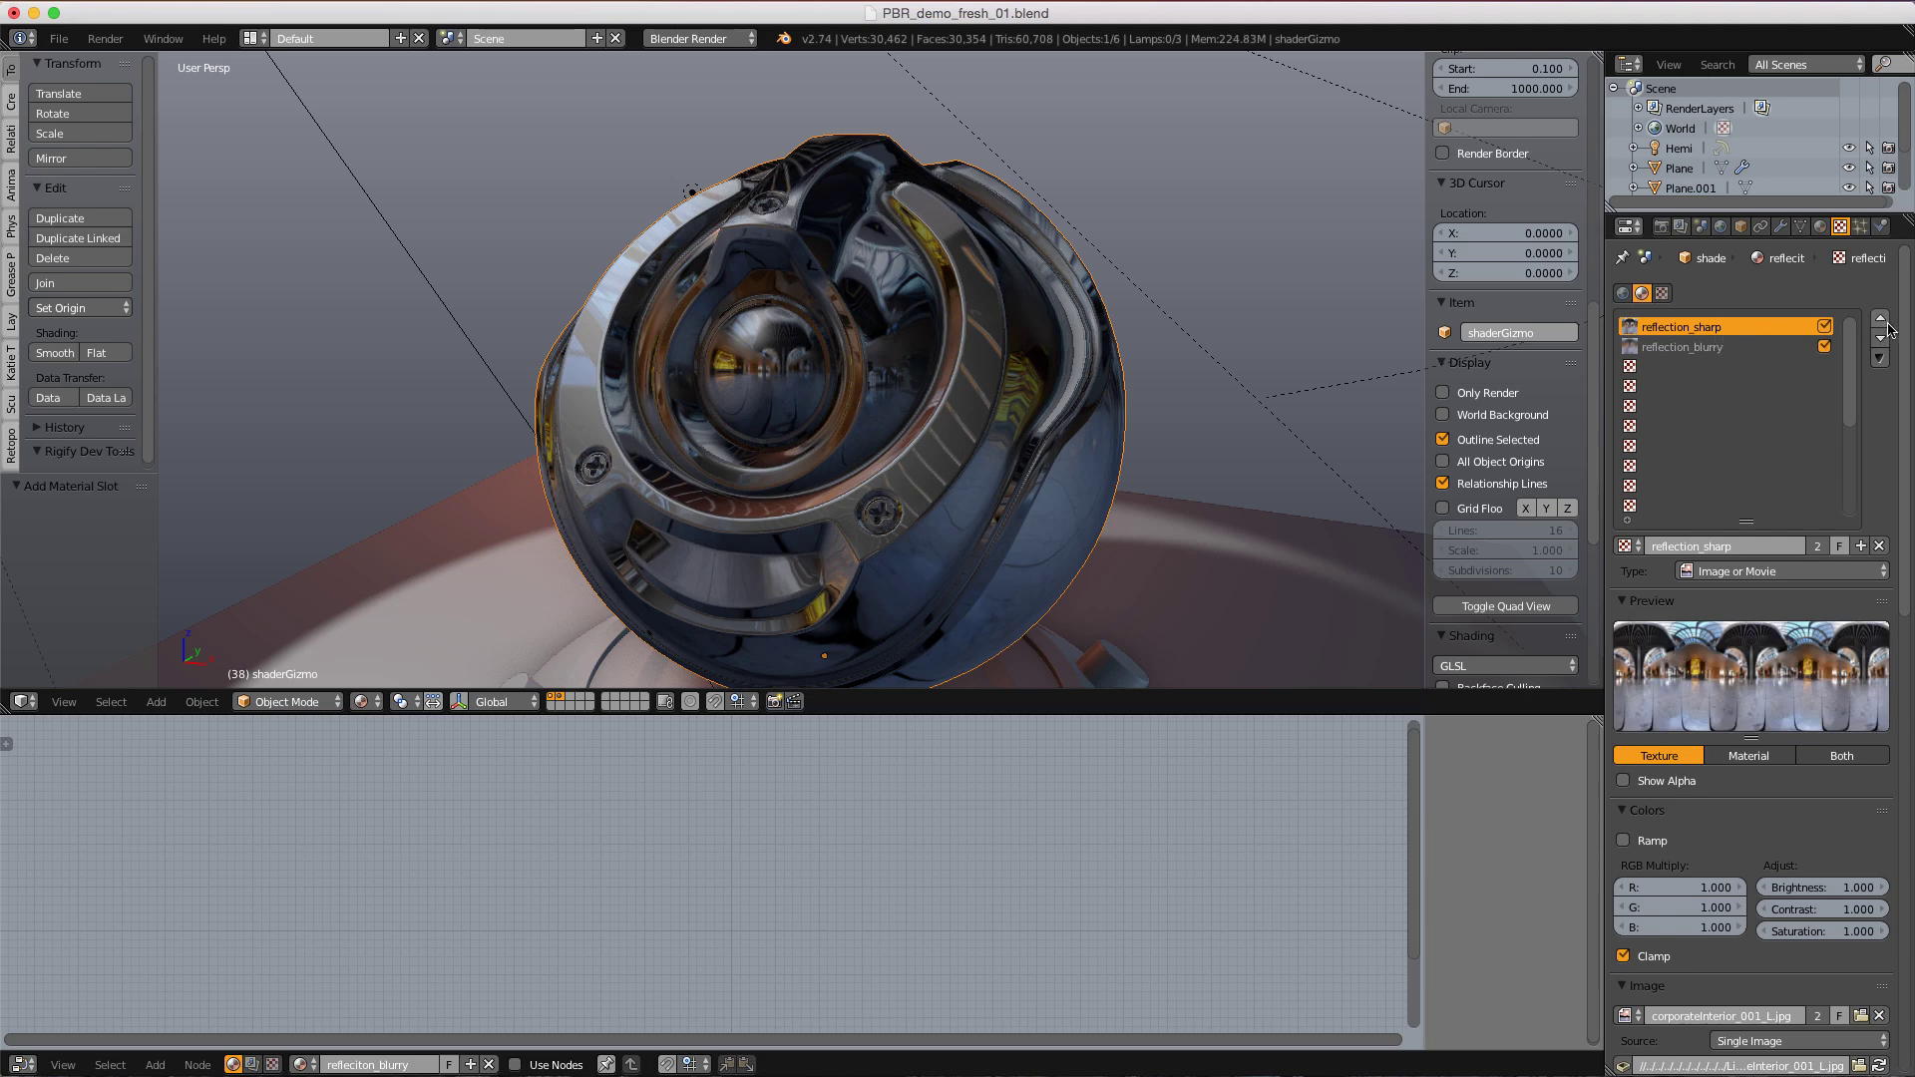
{"action": "left_click", "coordinate": [1878, 547]}
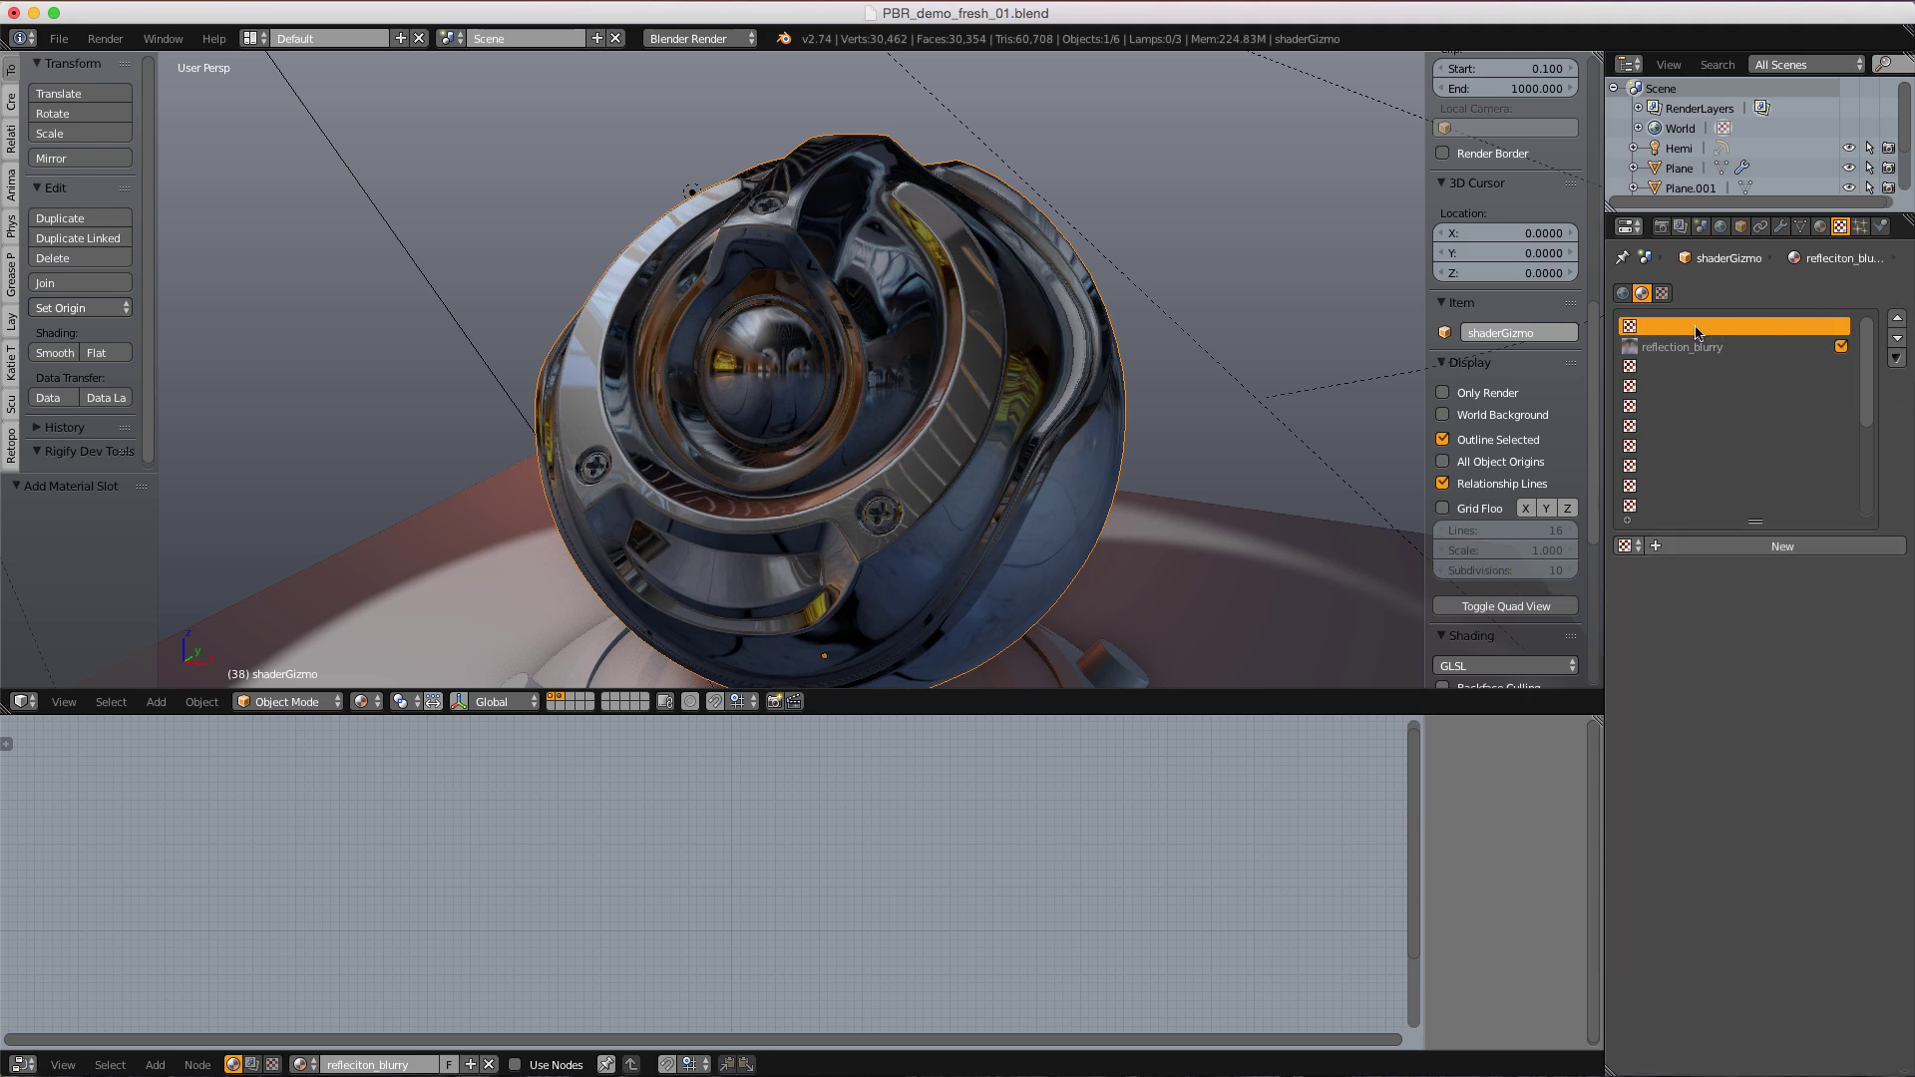
{"action": "left_click", "coordinate": [1682, 347]}
{"action": "left_click", "coordinate": [1881, 317]}
{"action": "scroll", "coordinate": [1807, 781], "scroll_direction": "down", "scroll_amount": 20}
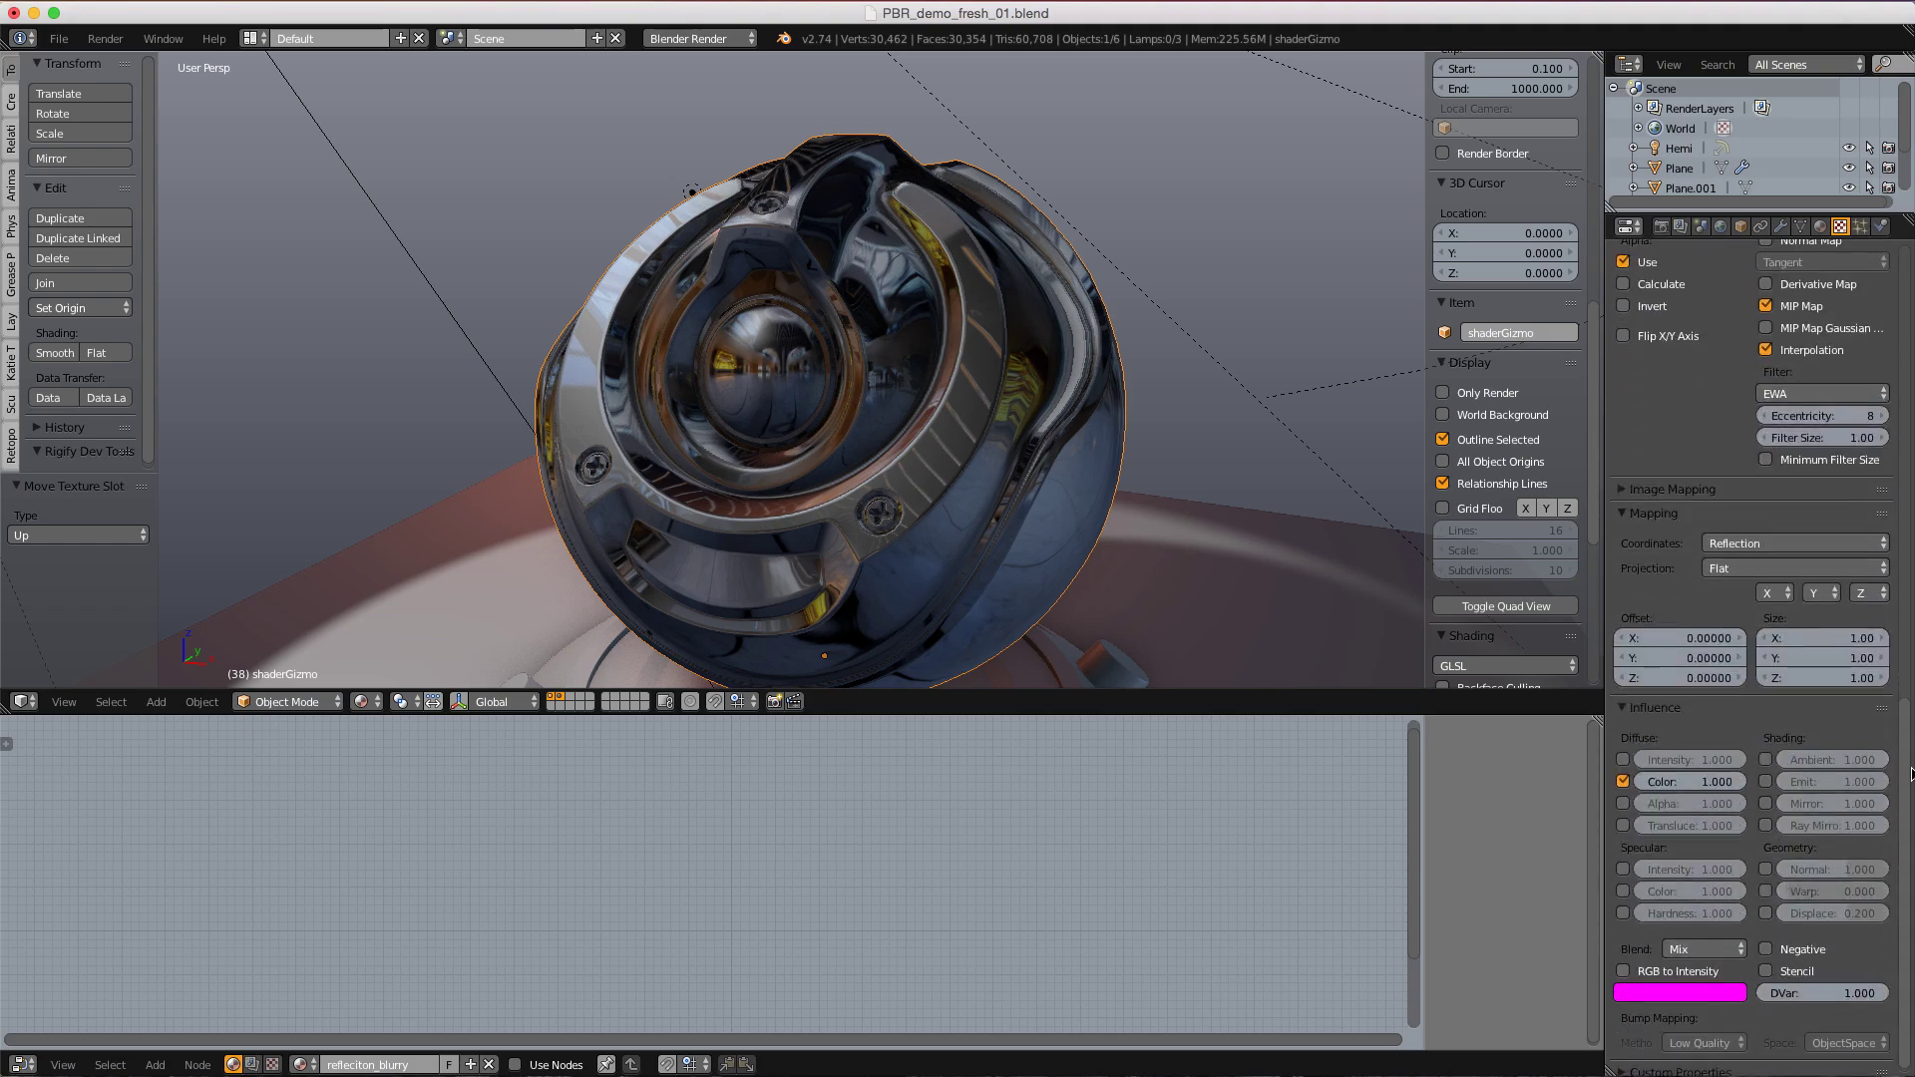
{"action": "scroll", "coordinate": [1895, 699], "scroll_direction": "up", "scroll_amount": 20}
- Assign the refleciton_blurry material to shaderGizmo's first material slot in place of refleciton_sharp
{"action": "left_click", "coordinate": [1821, 226]}
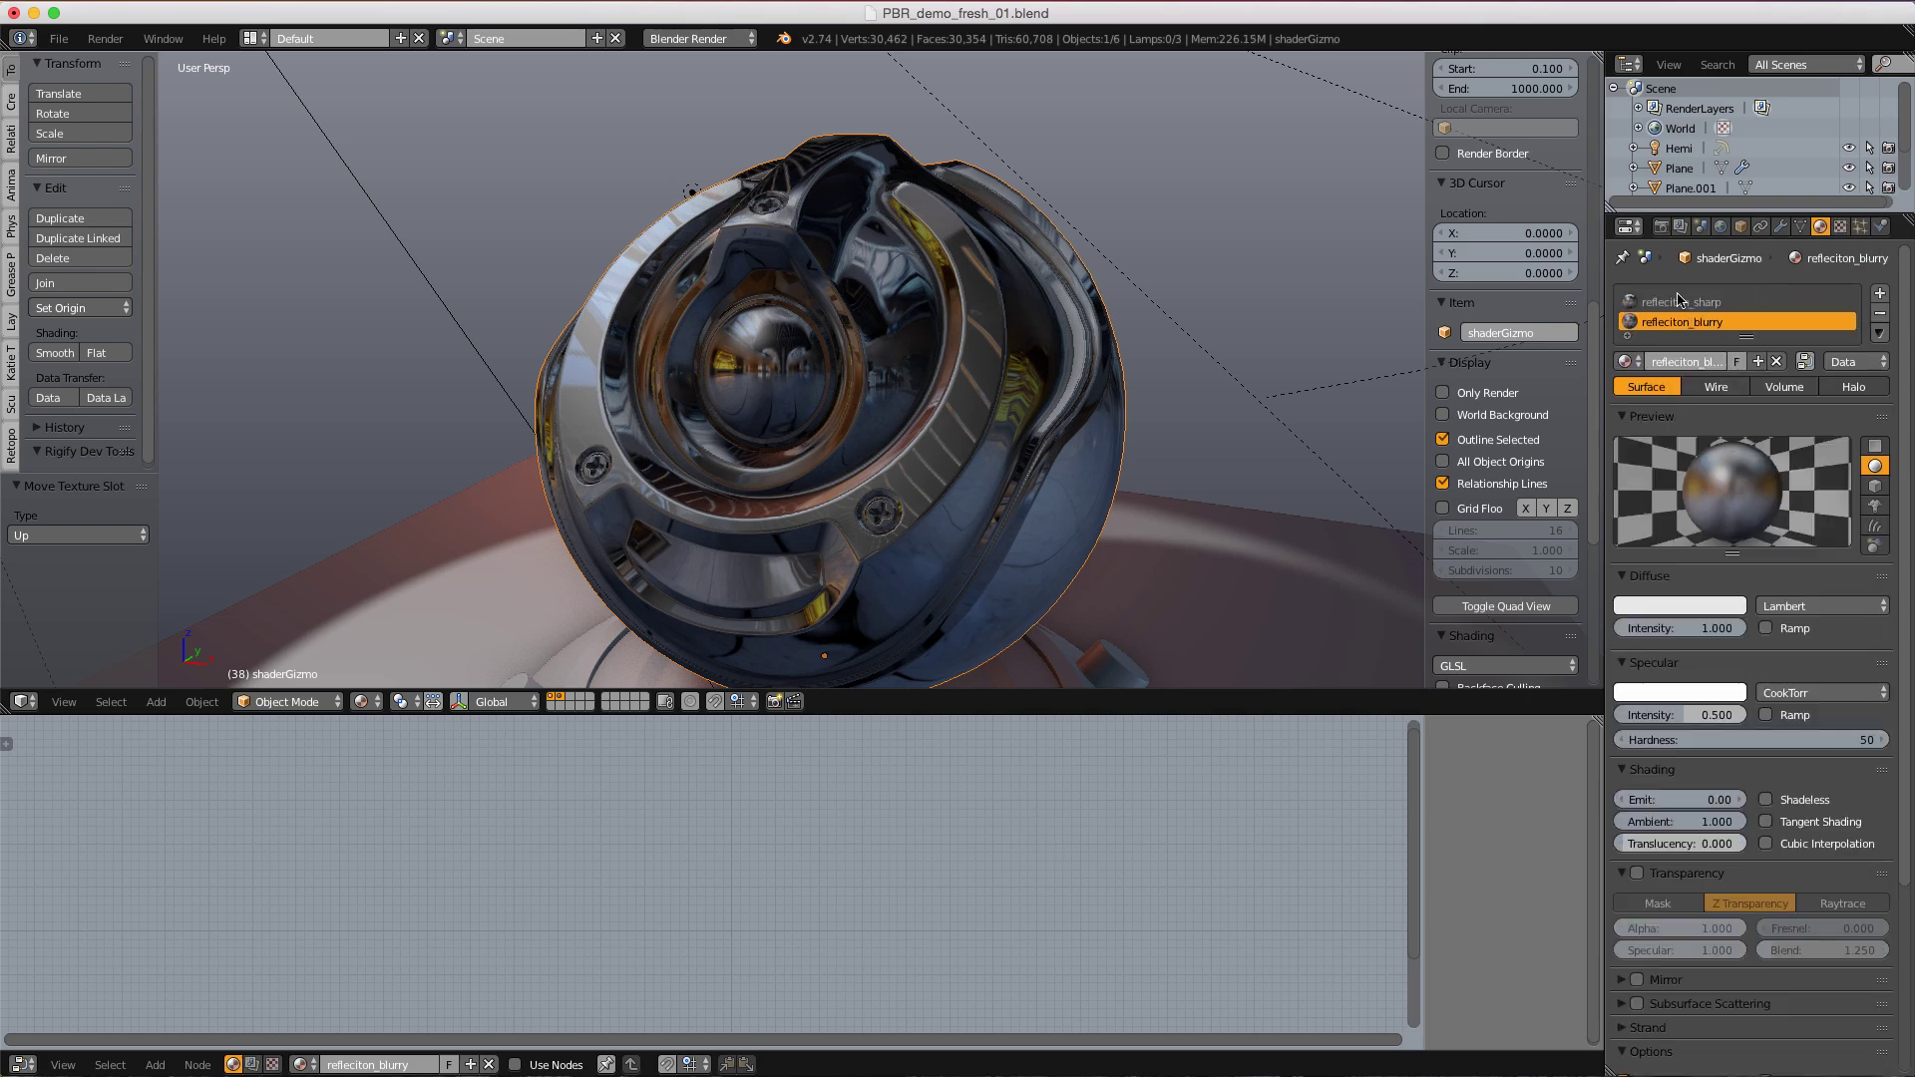
{"action": "left_click", "coordinate": [1701, 305]}
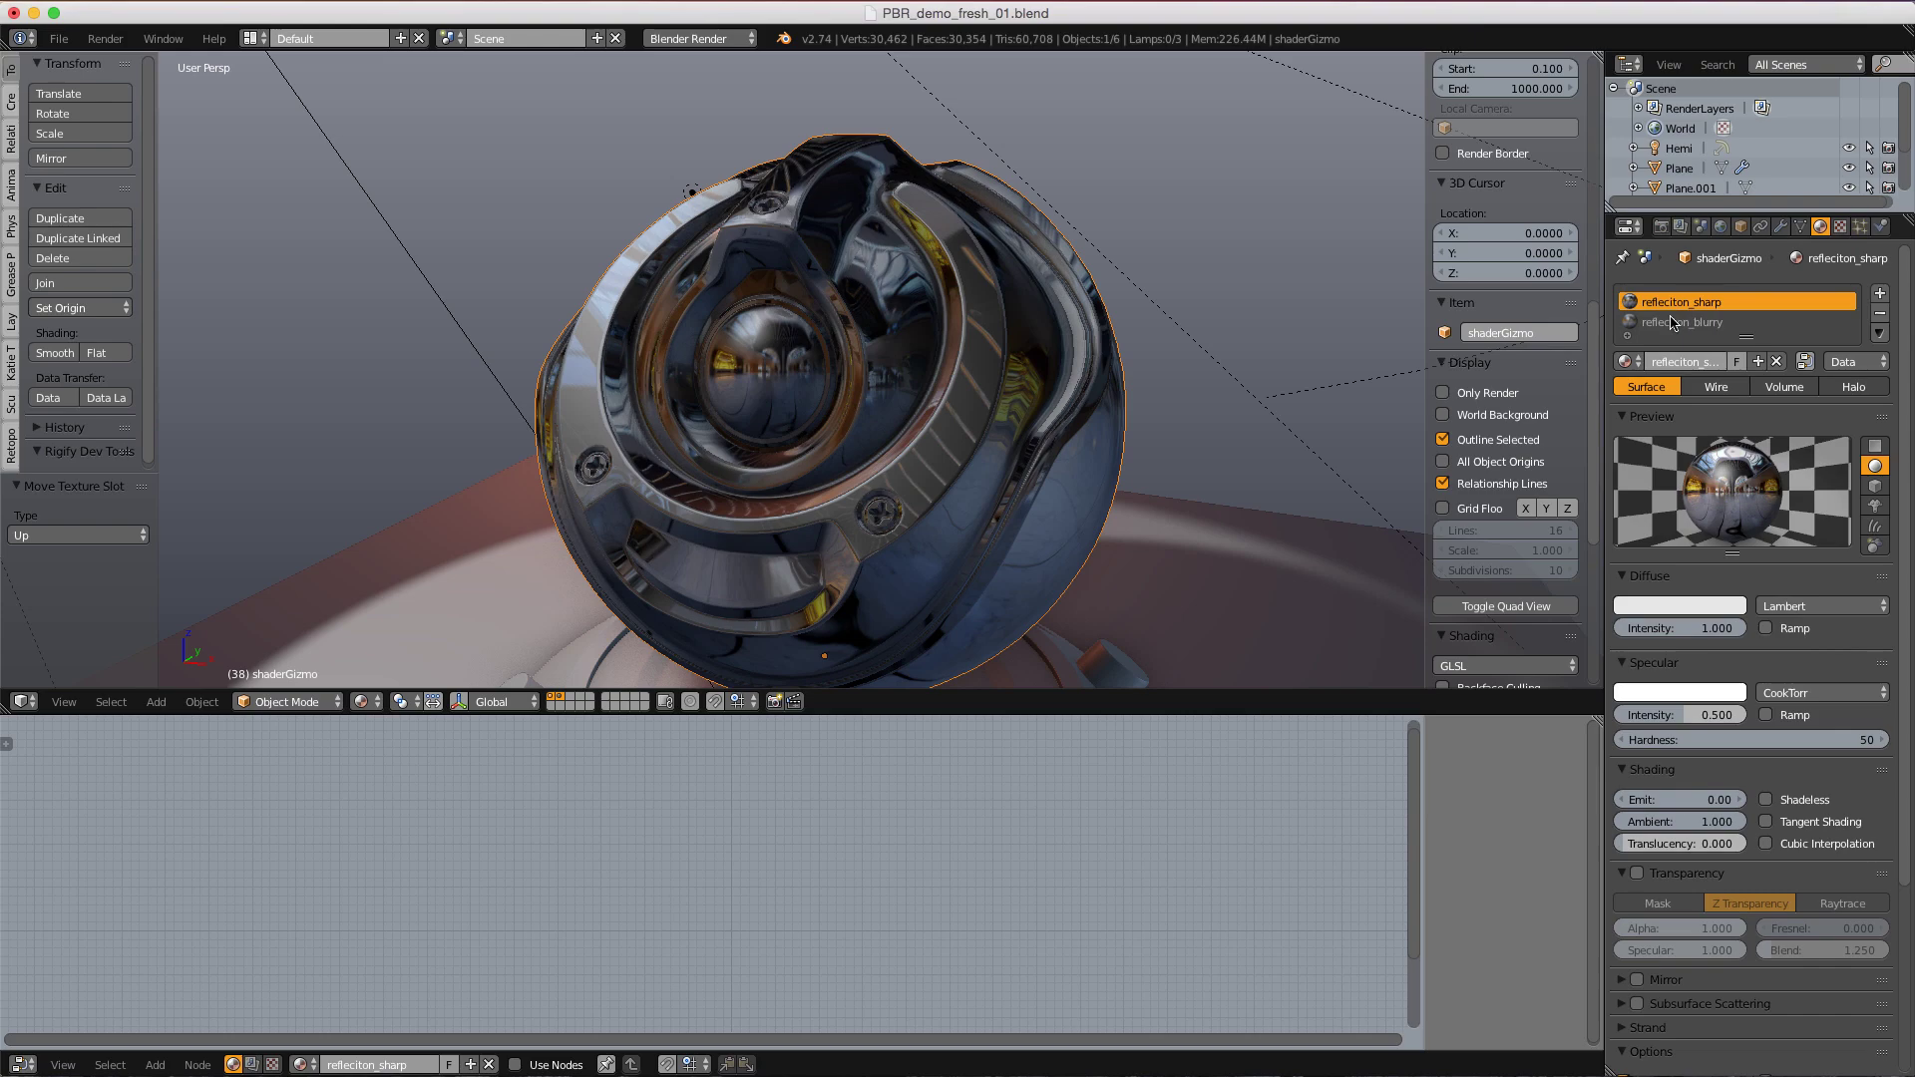
{"action": "left_click", "coordinate": [1627, 362]}
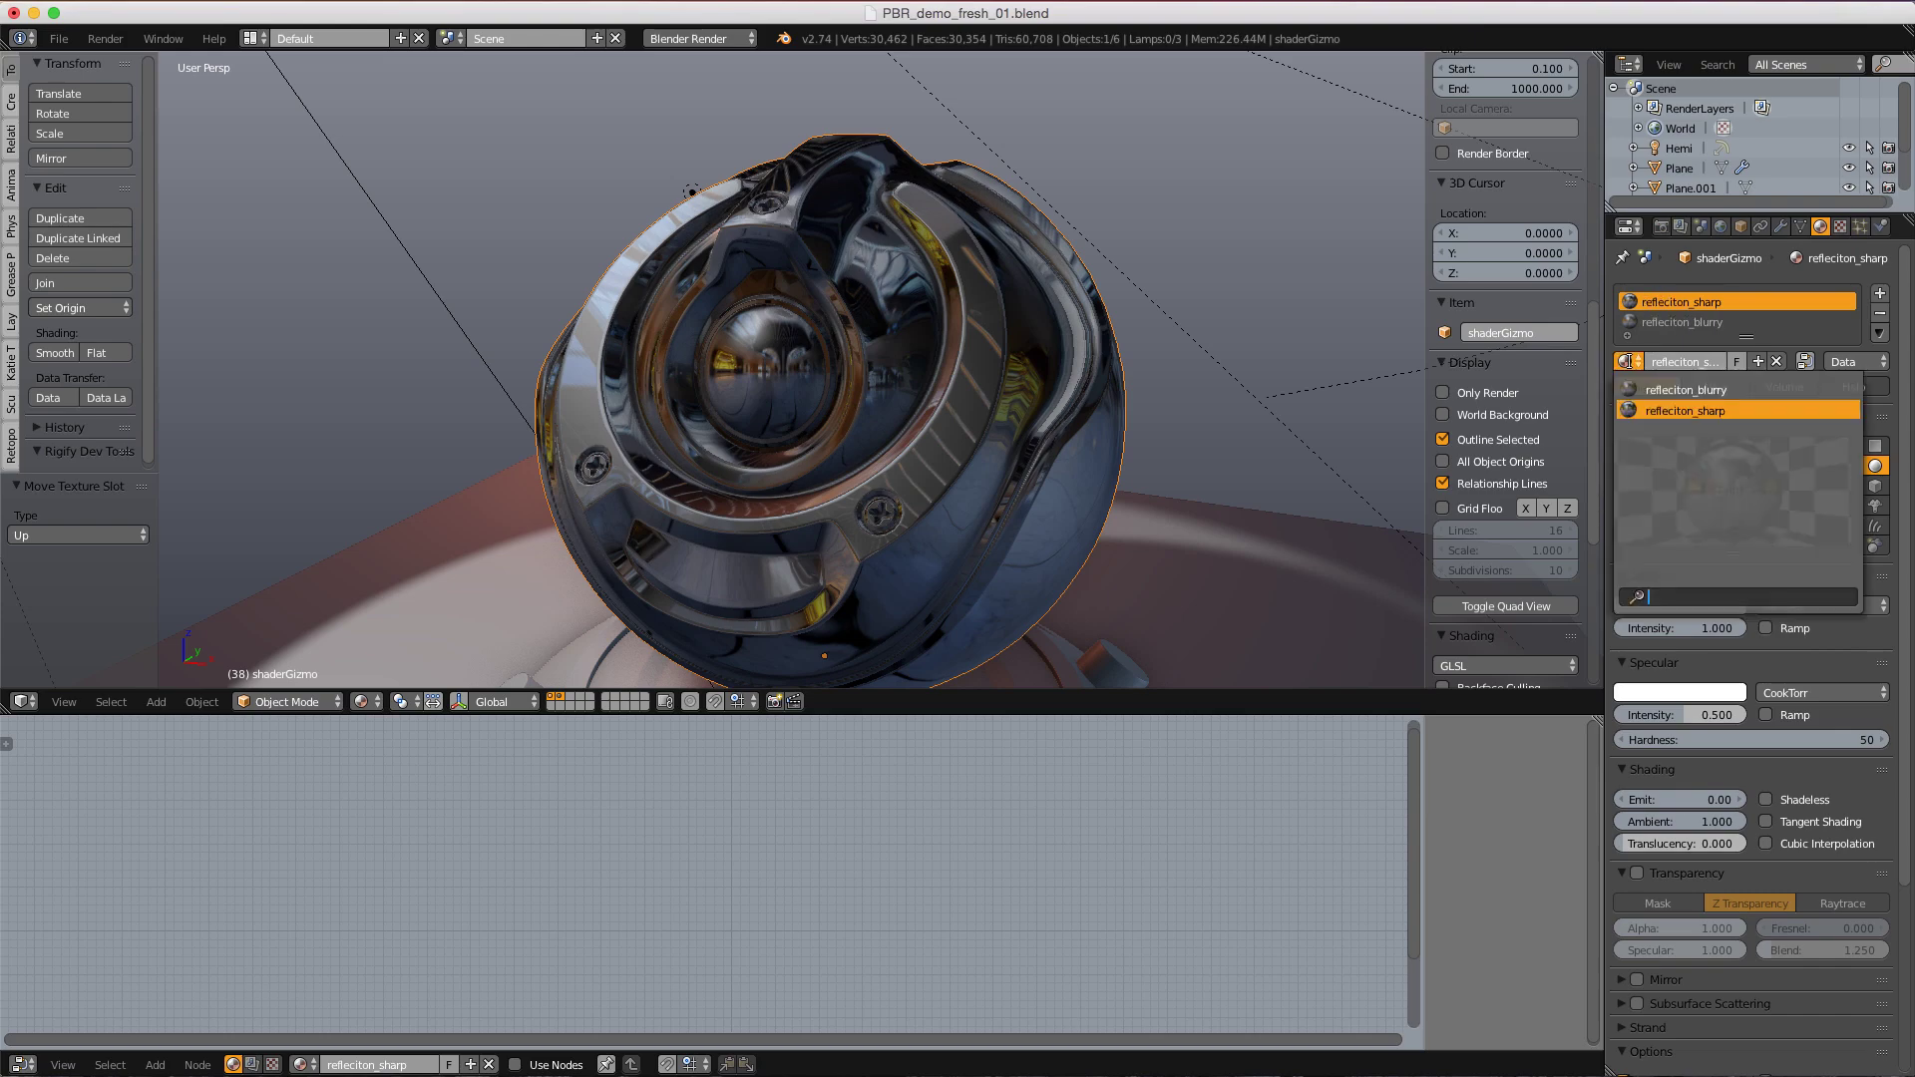
{"action": "left_click", "coordinate": [1693, 395]}
- Examine the blurry reflections on the orb from several angles and distances
{"action": "middle_click_drag", "start_coordinate": [1091, 309], "coordinate": [1012, 288]}
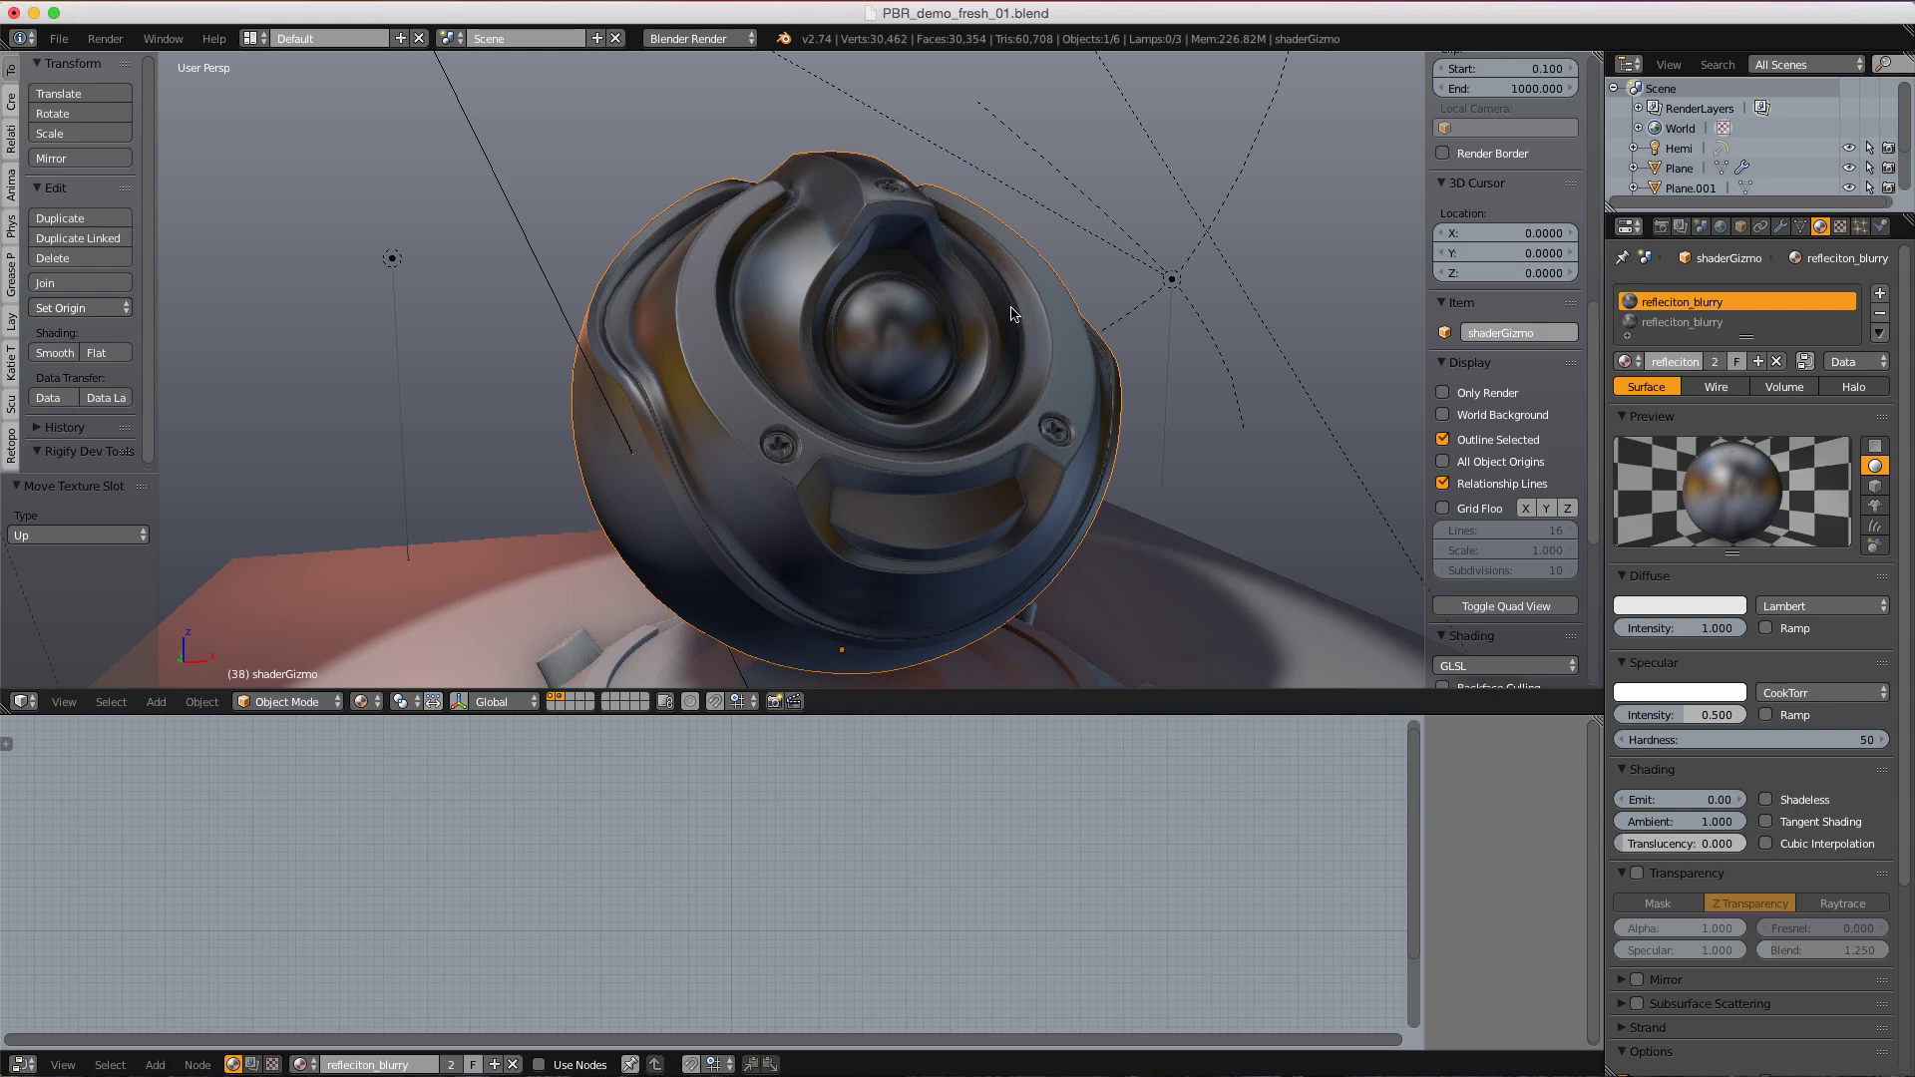
{"action": "scroll", "coordinate": [975, 328], "scroll_direction": "down", "scroll_amount": 3}
{"action": "middle_click_drag", "start_coordinate": [993, 266], "coordinate": [906, 285]}
{"action": "scroll", "coordinate": [905, 288], "scroll_direction": "up", "scroll_amount": 2}
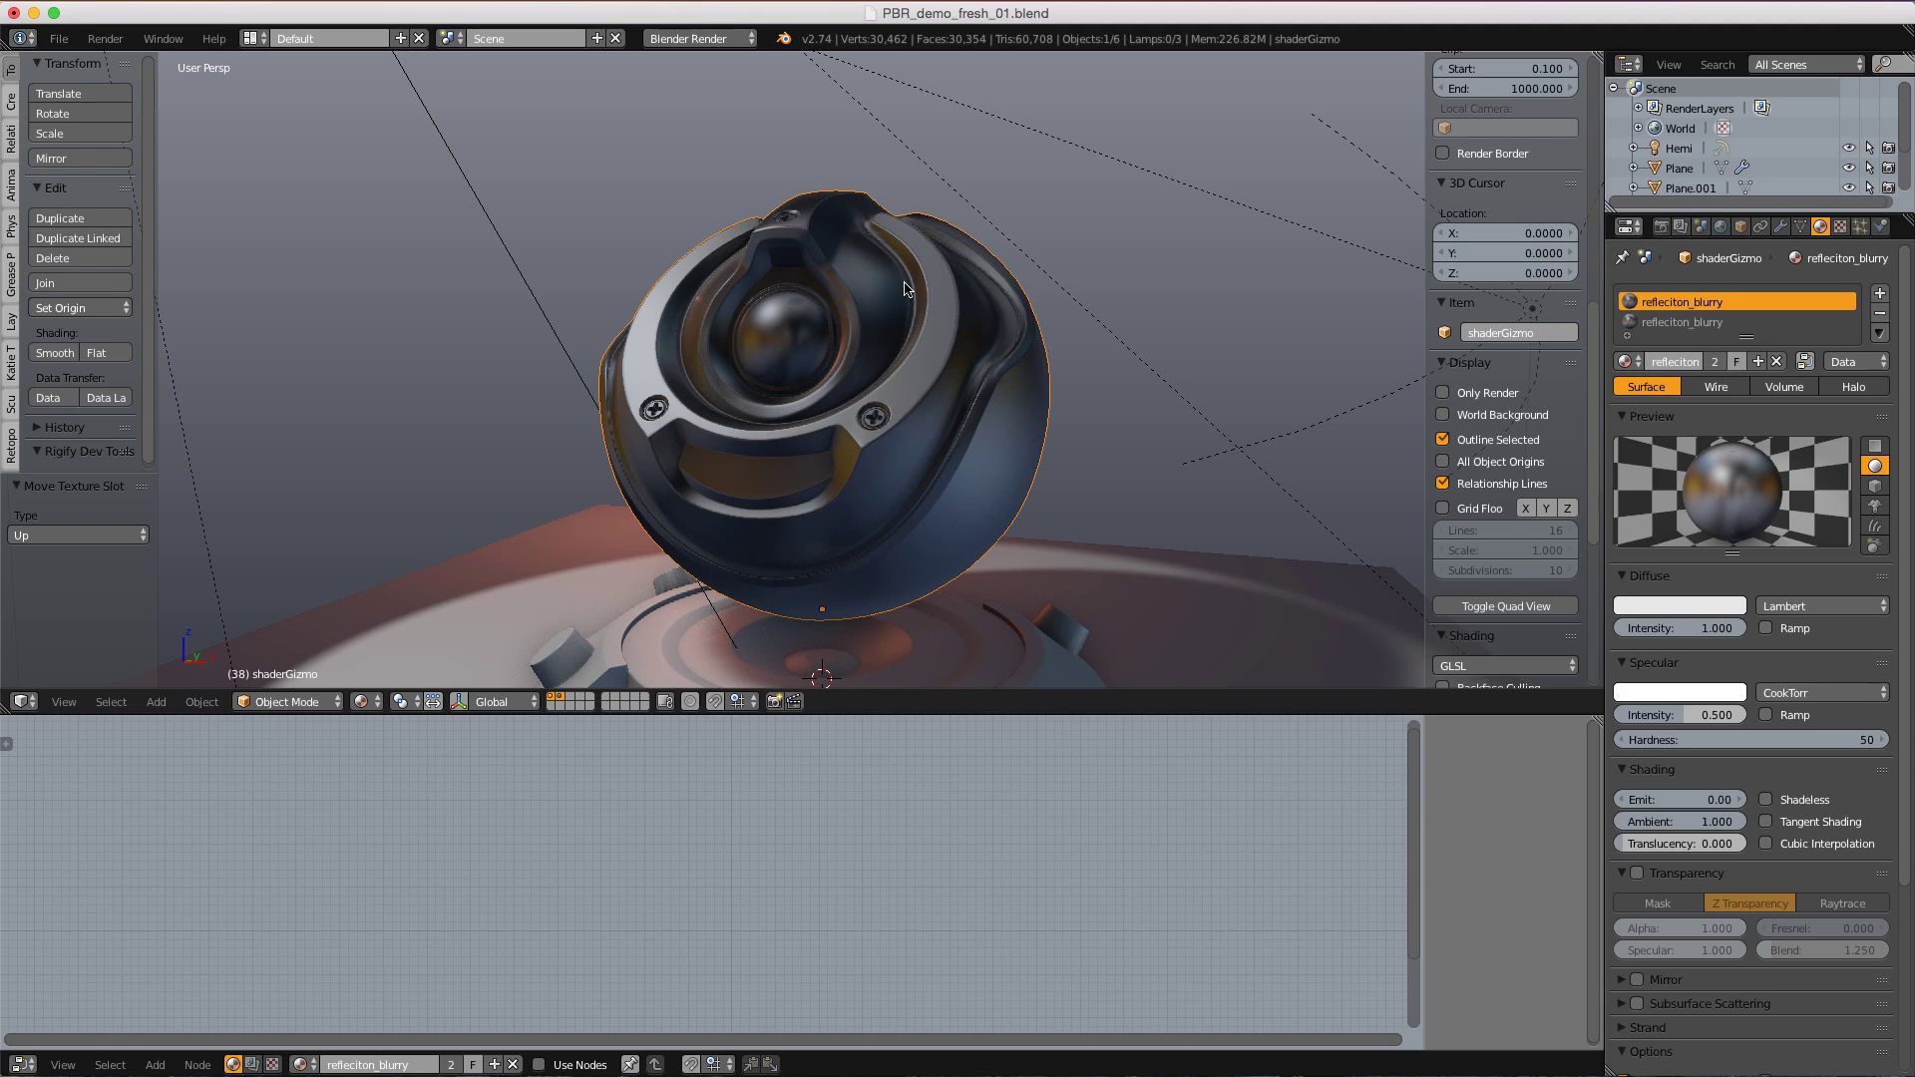
{"action": "scroll", "coordinate": [913, 287], "scroll_direction": "up", "scroll_amount": 2}
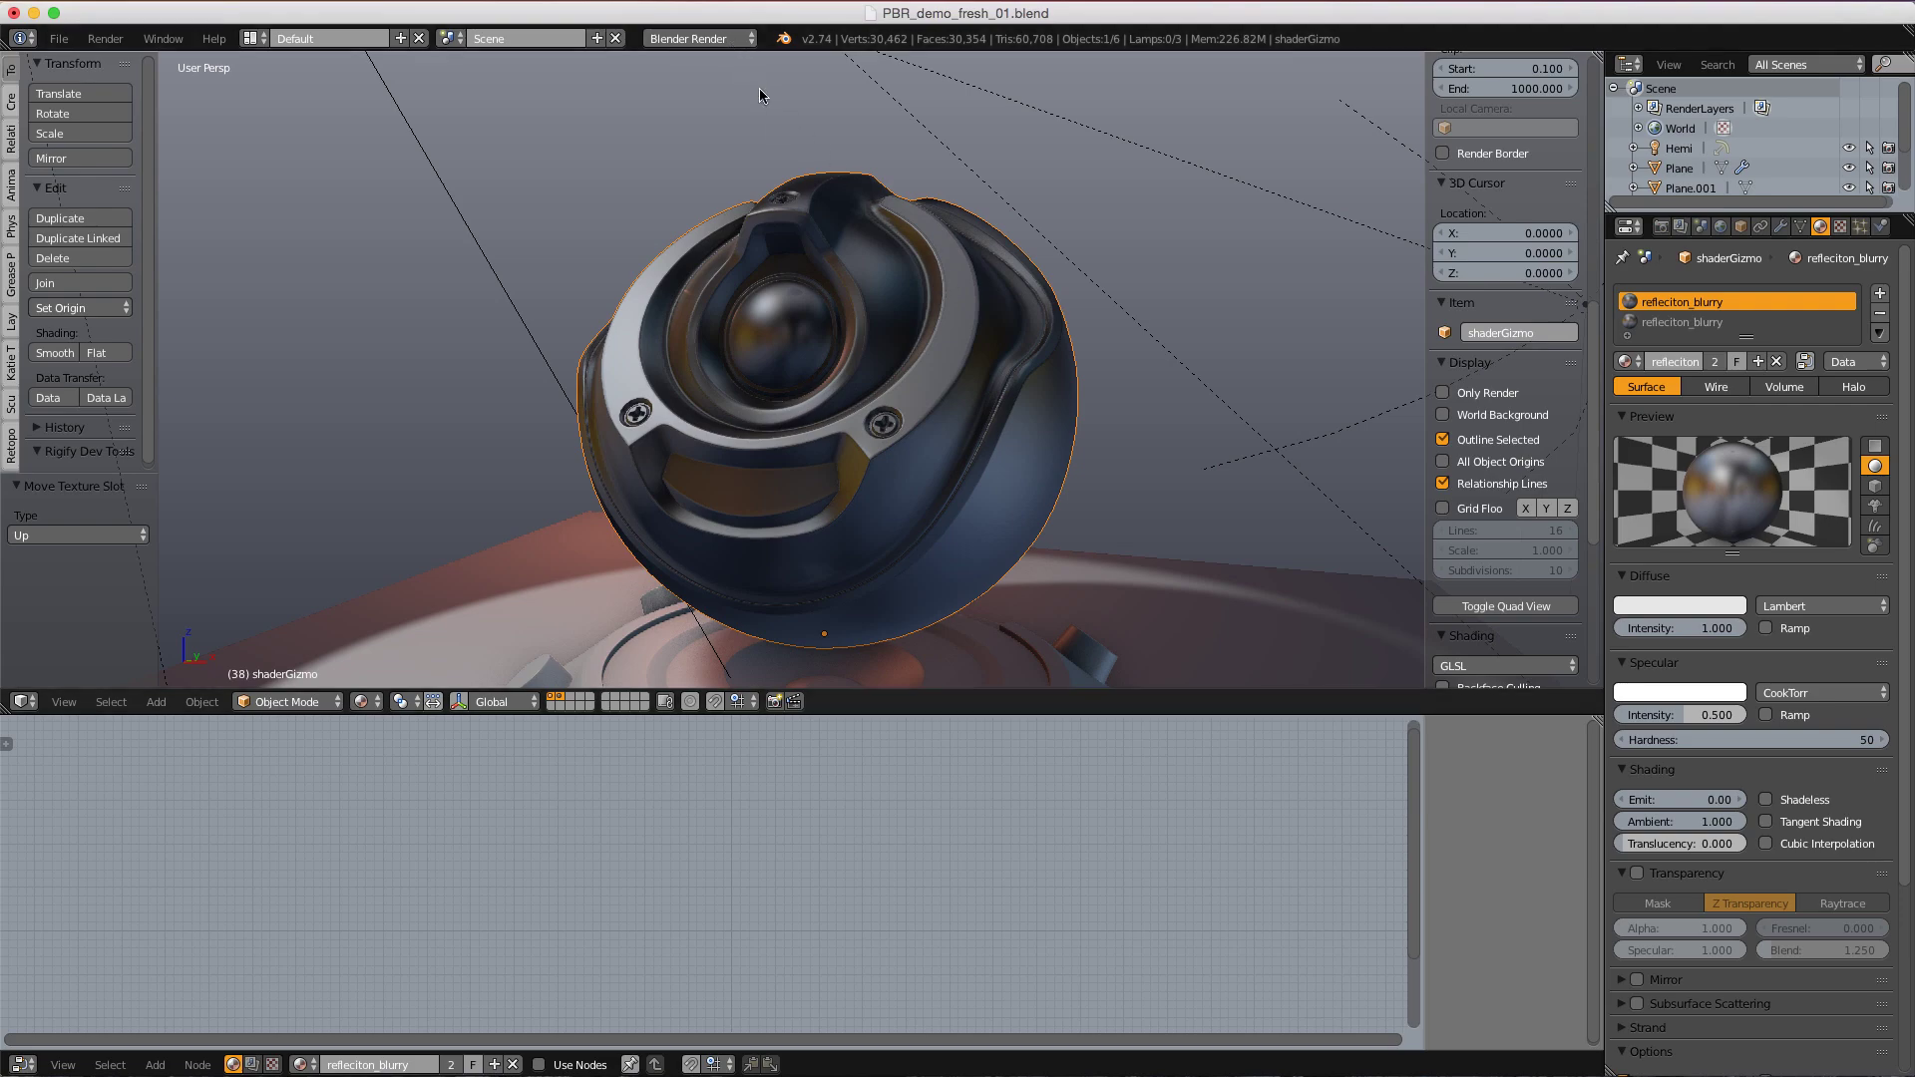
{"action": "middle_click_drag", "start_coordinate": [758, 88], "coordinate": [849, 142]}
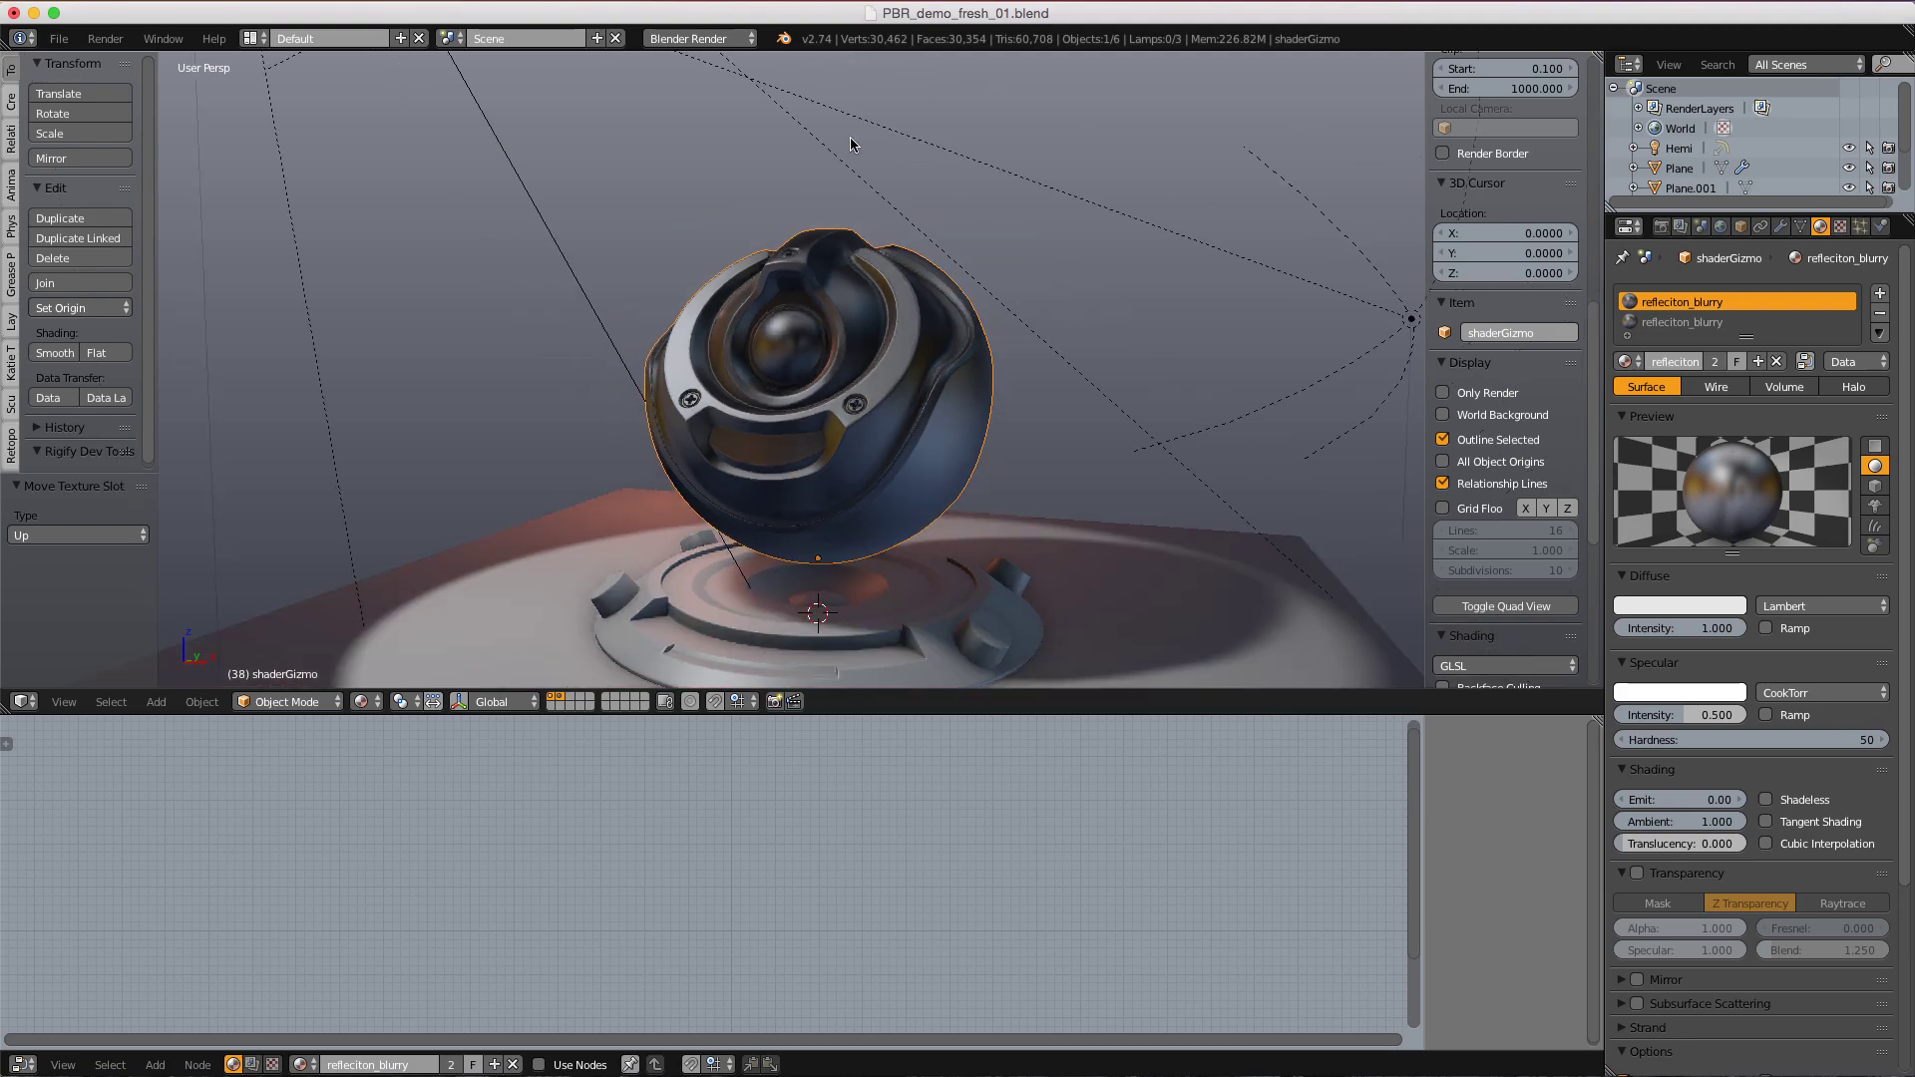
{"action": "scroll", "coordinate": [898, 150], "scroll_direction": "up", "scroll_amount": 3}
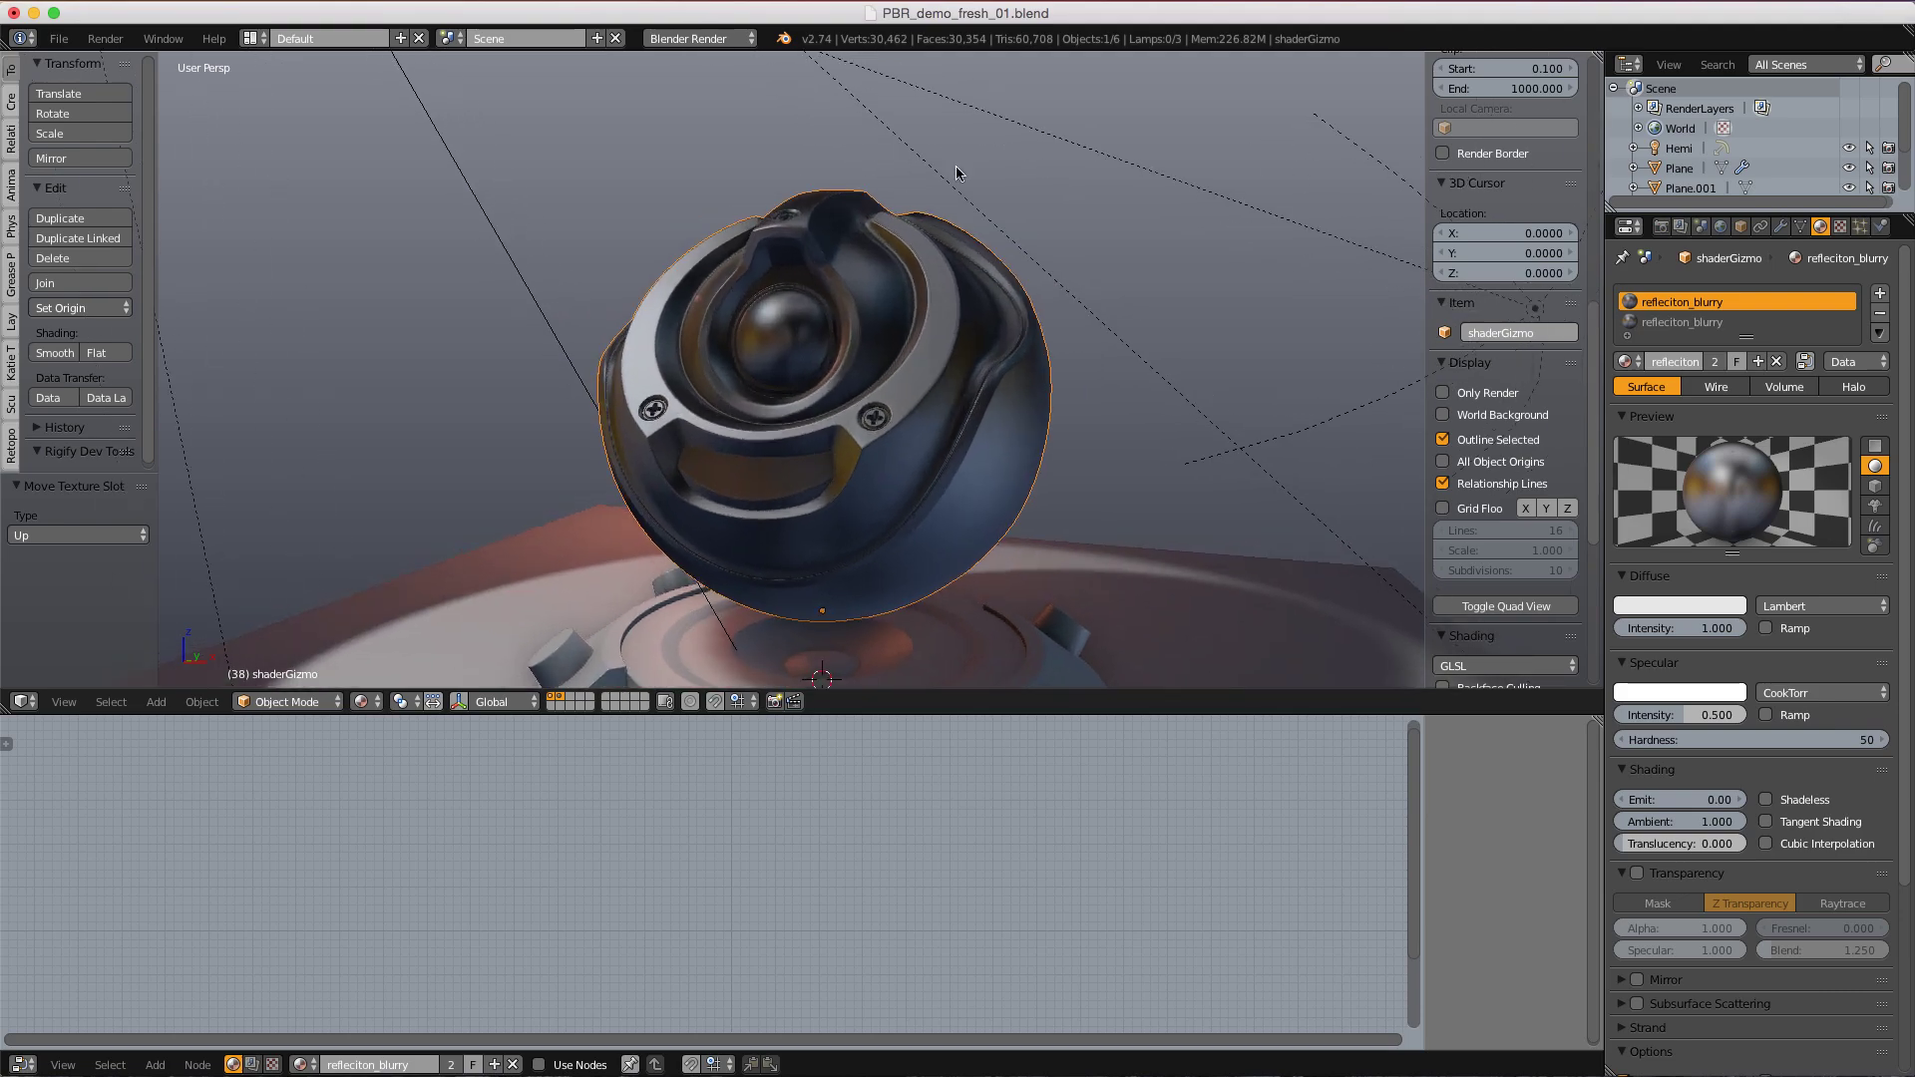
{"action": "middle_click_drag", "start_coordinate": [978, 183], "coordinate": [1103, 243]}
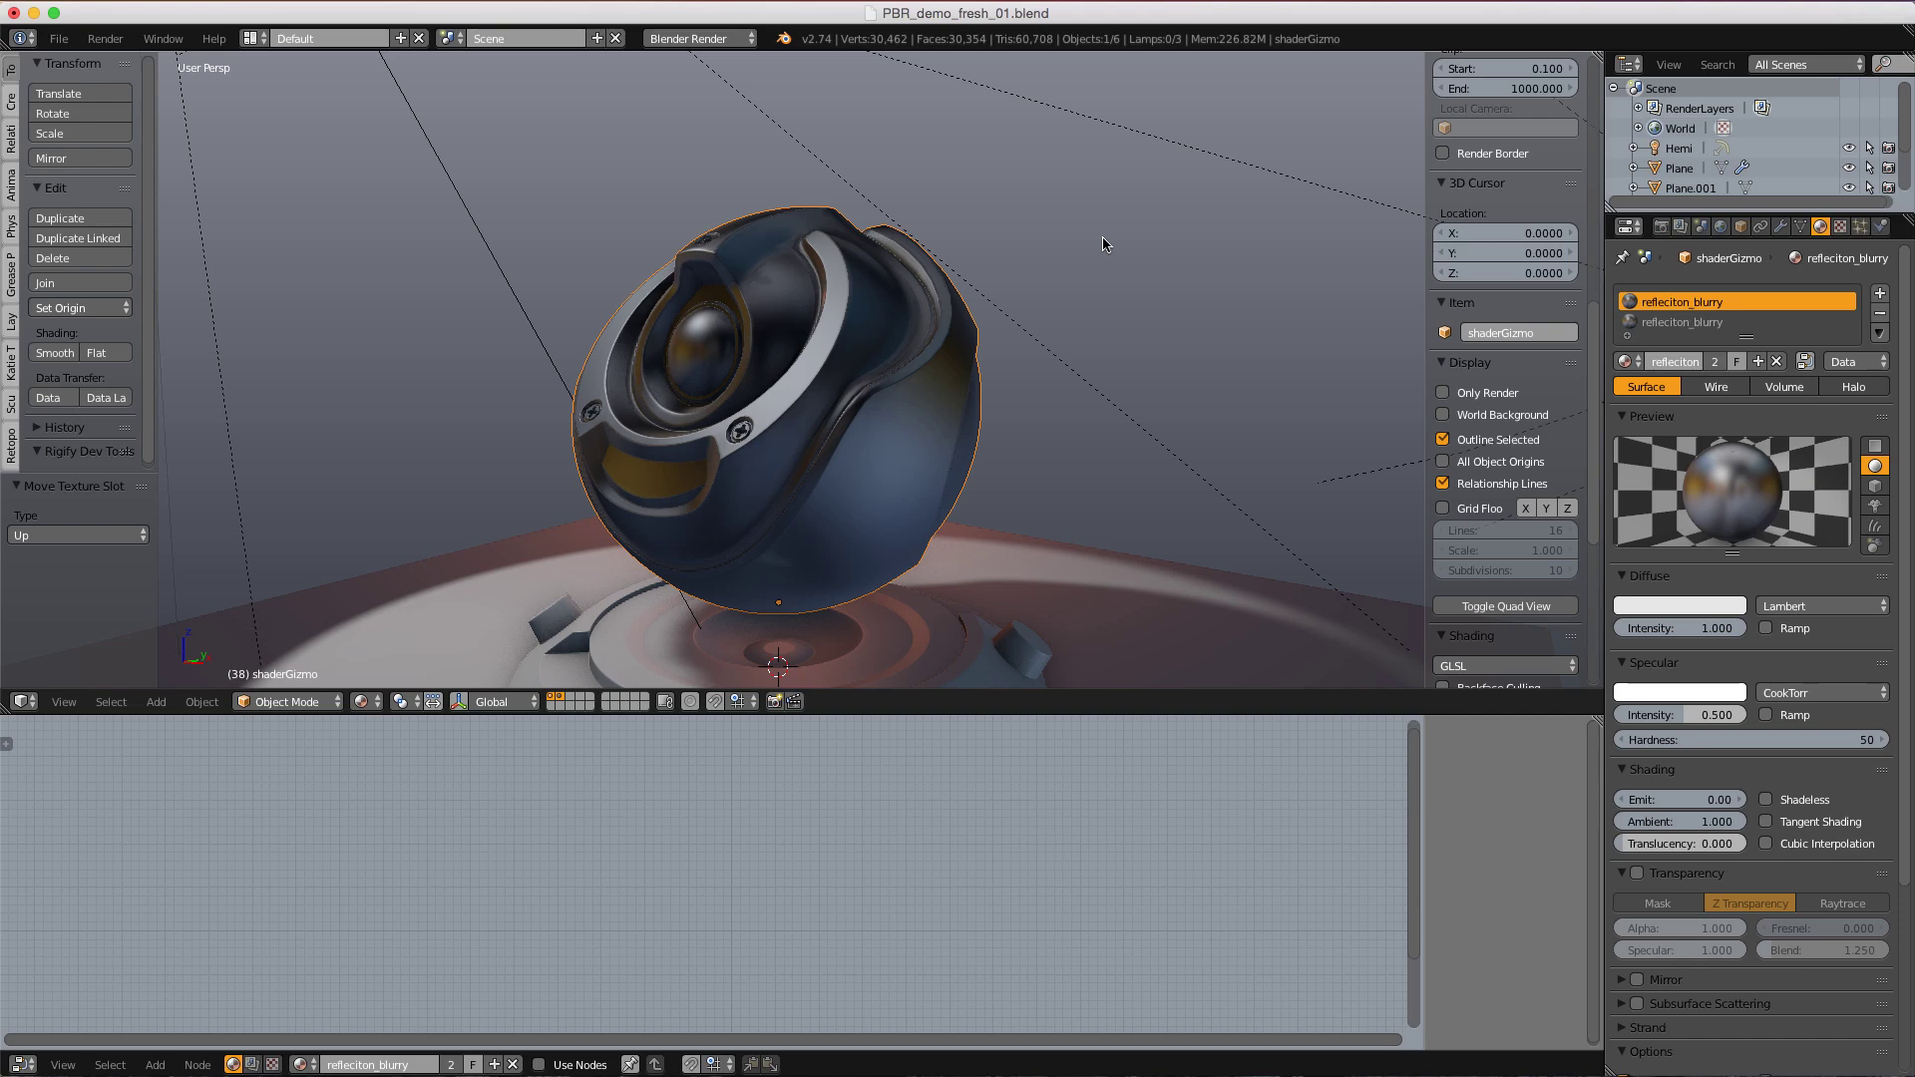
{"action": "middle_click_drag", "start_coordinate": [1102, 243], "coordinate": [1142, 277]}
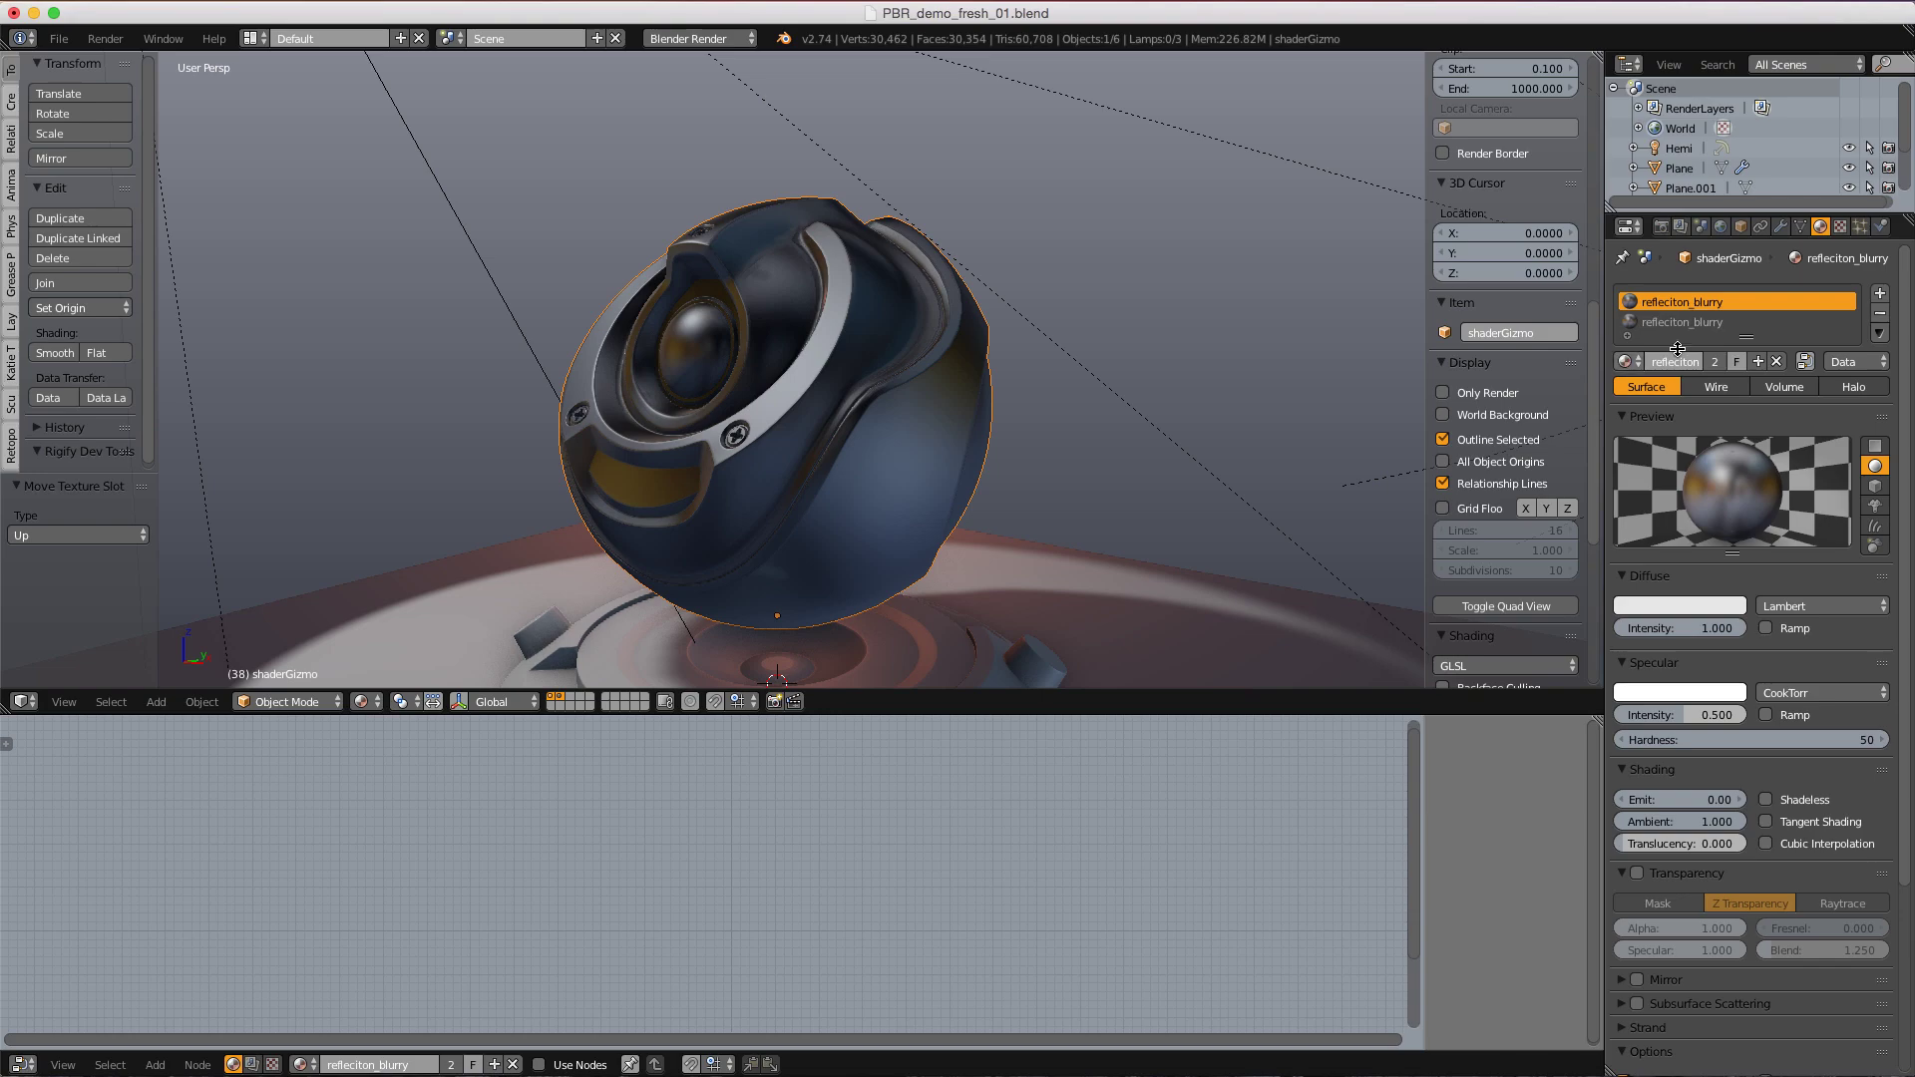
- Enable shader nodes on the refleciton_blurry material and enlarge the node editor area
{"action": "left_click", "coordinate": [1806, 363]}
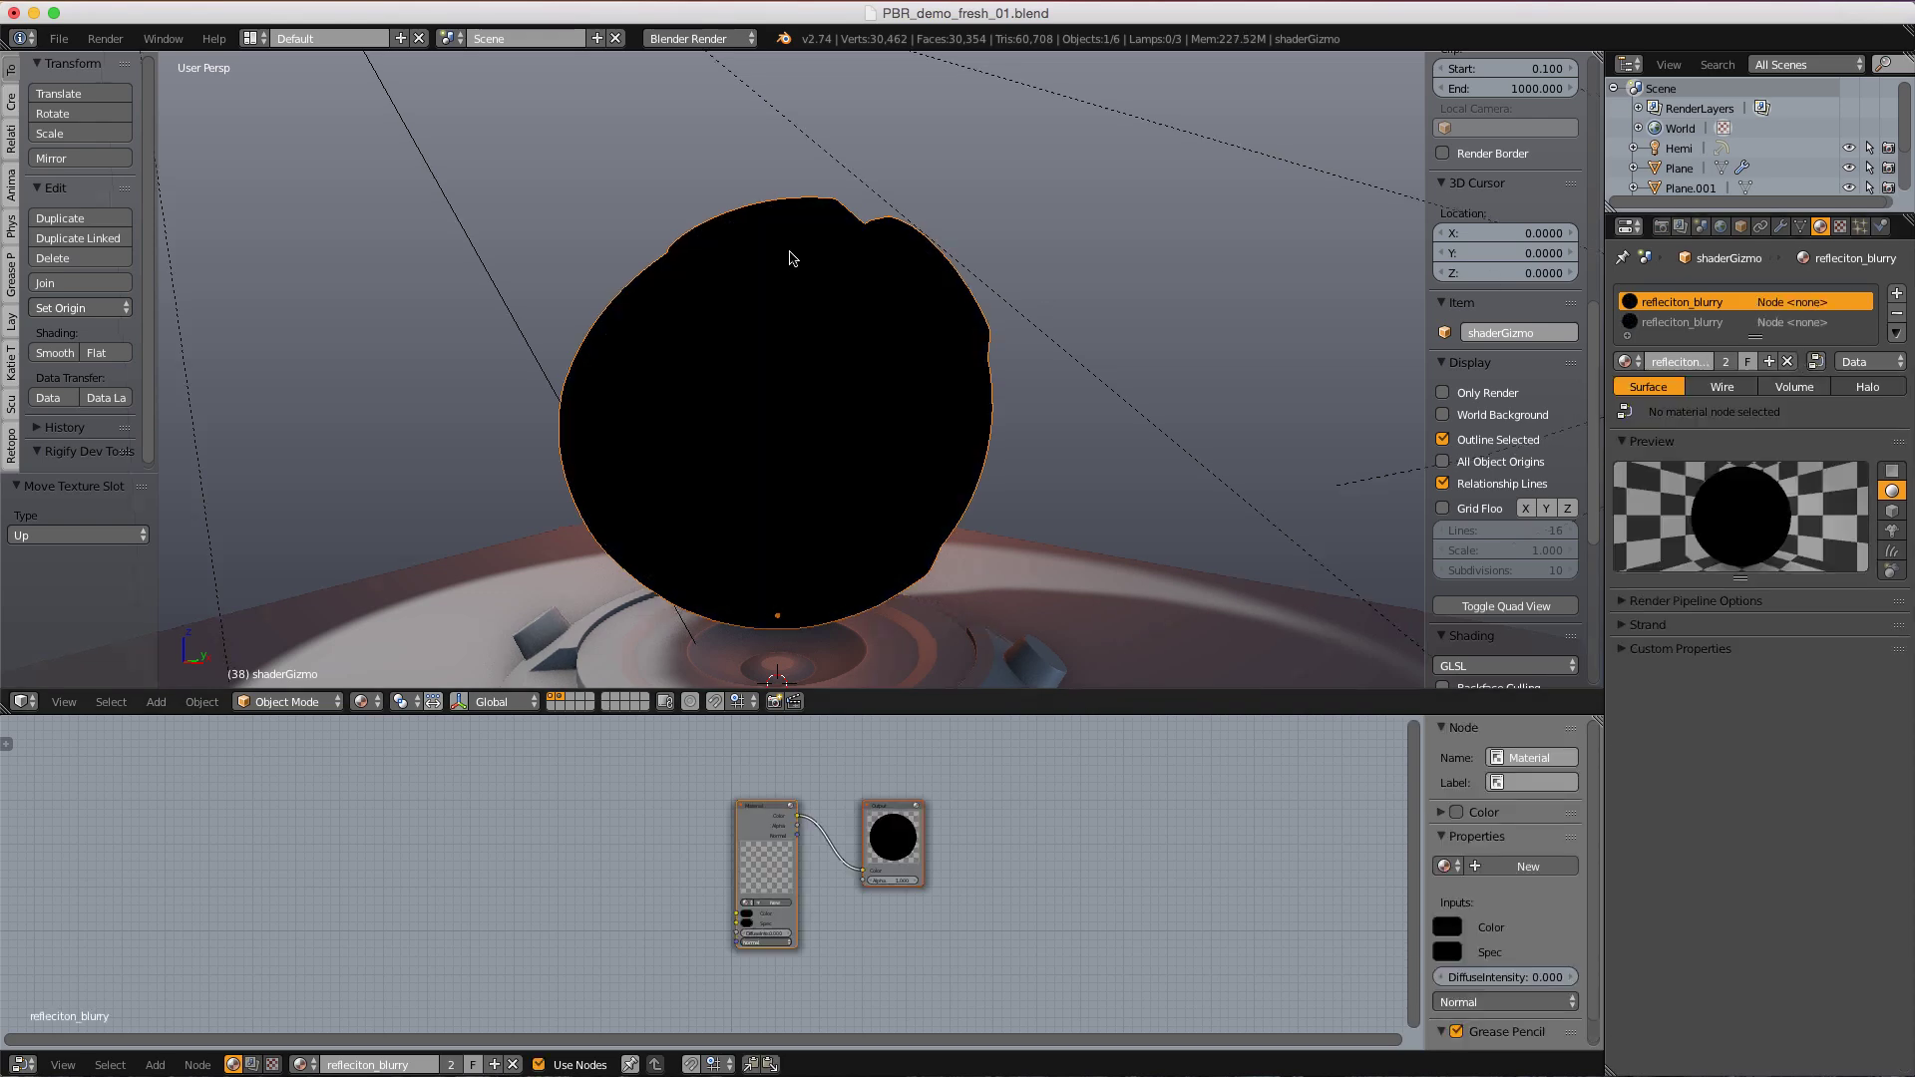
{"action": "middle_click_drag", "start_coordinate": [791, 259], "coordinate": [825, 270]}
{"action": "scroll", "coordinate": [992, 852], "scroll_direction": "up", "scroll_amount": 3}
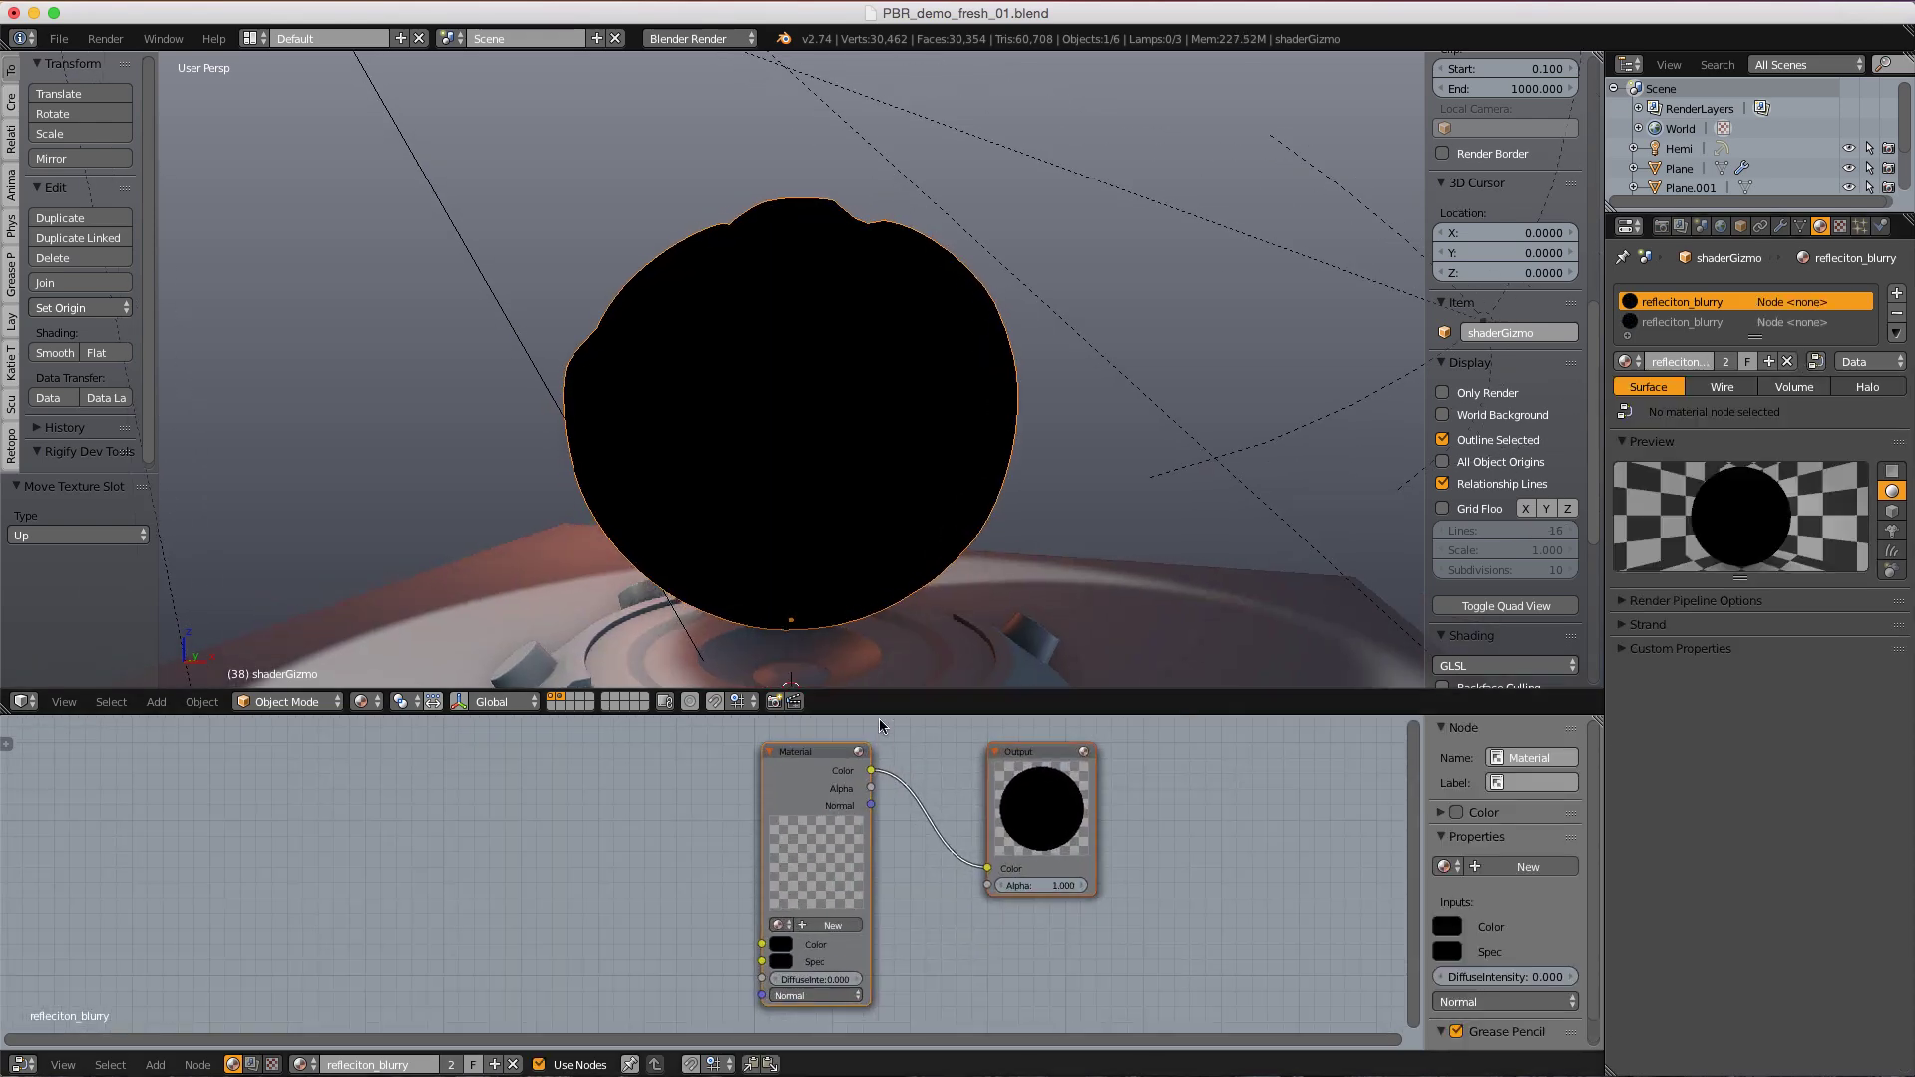
{"action": "left_click_drag", "start_coordinate": [878, 716], "coordinate": [888, 489]}
{"action": "scroll", "coordinate": [898, 571], "scroll_direction": "up", "scroll_amount": 1}
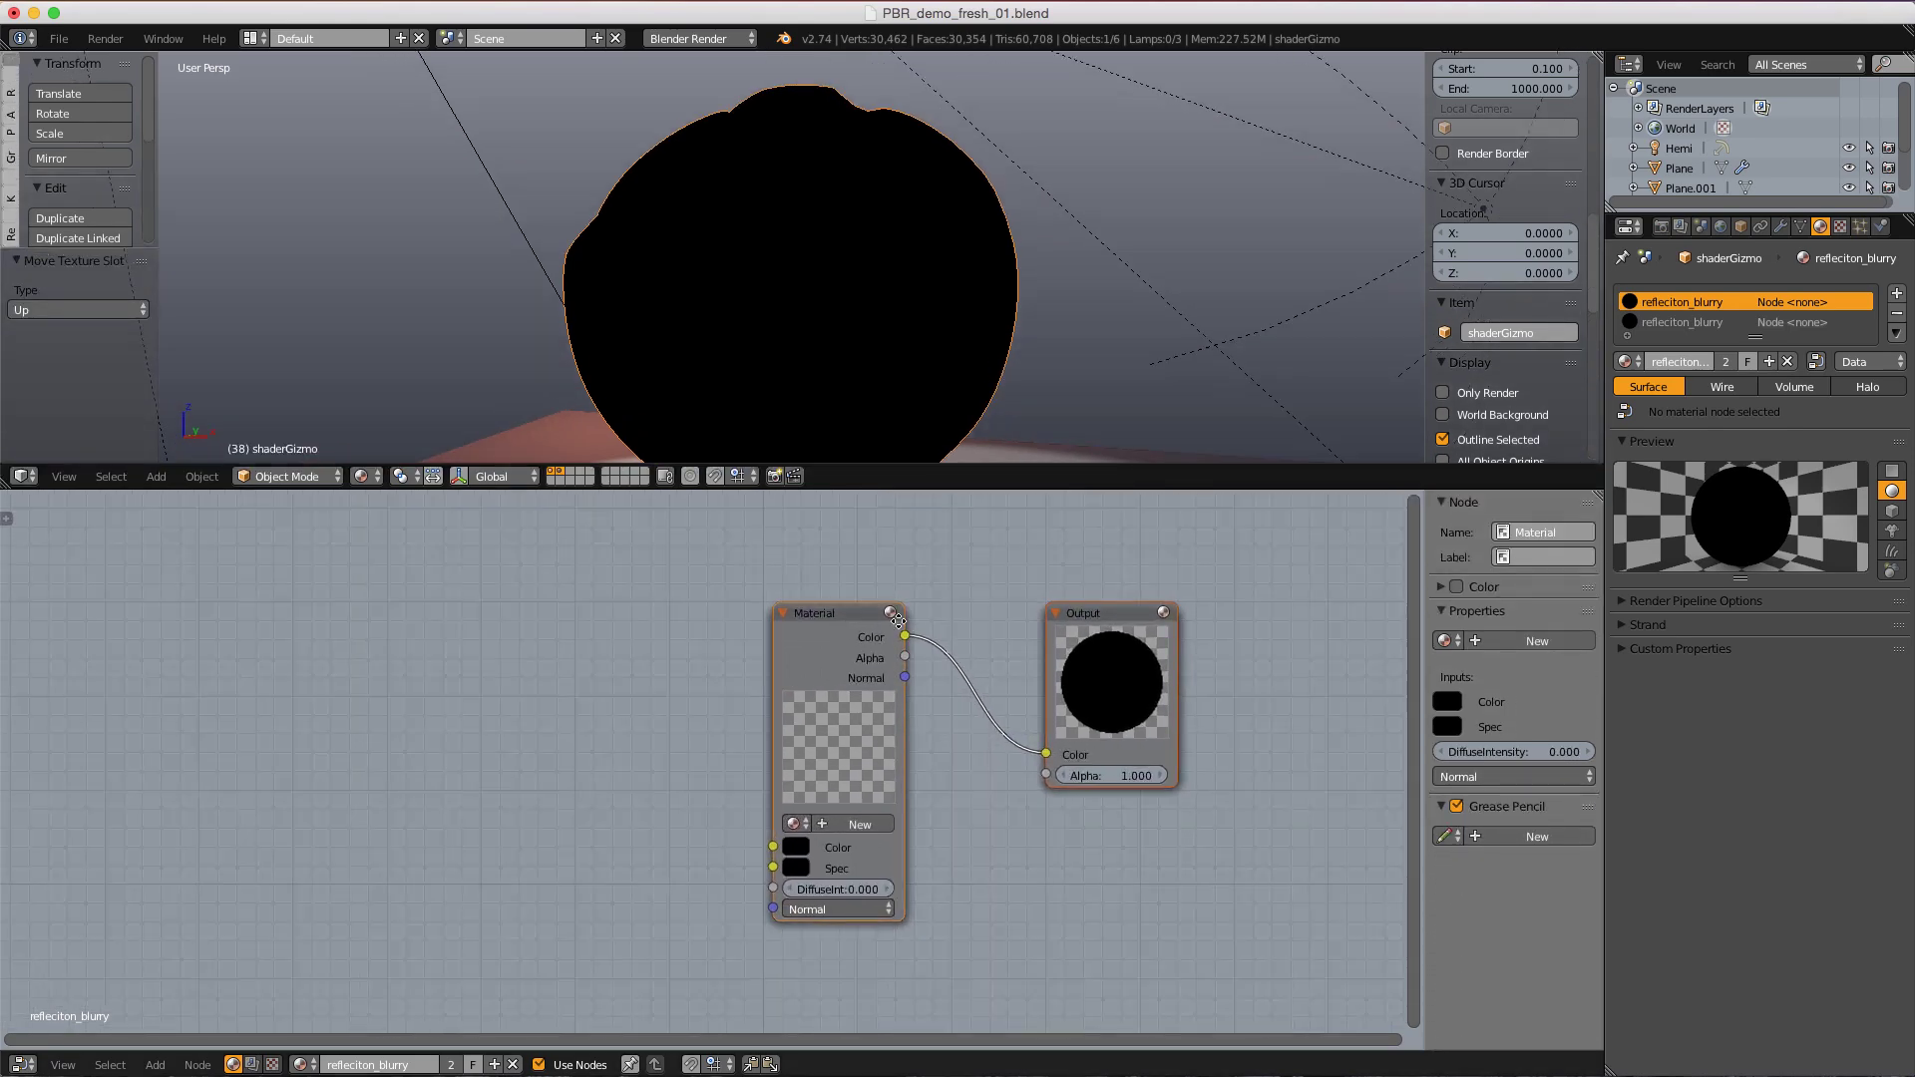
- Move the Material node away from the Output node and assign refleciton_sharp to it
{"action": "middle_click_drag", "start_coordinate": [899, 620], "coordinate": [794, 645]}
{"action": "left_click_drag", "start_coordinate": [710, 643], "coordinate": [656, 632]}
{"action": "scroll", "coordinate": [683, 646], "scroll_direction": "up", "scroll_amount": 2}
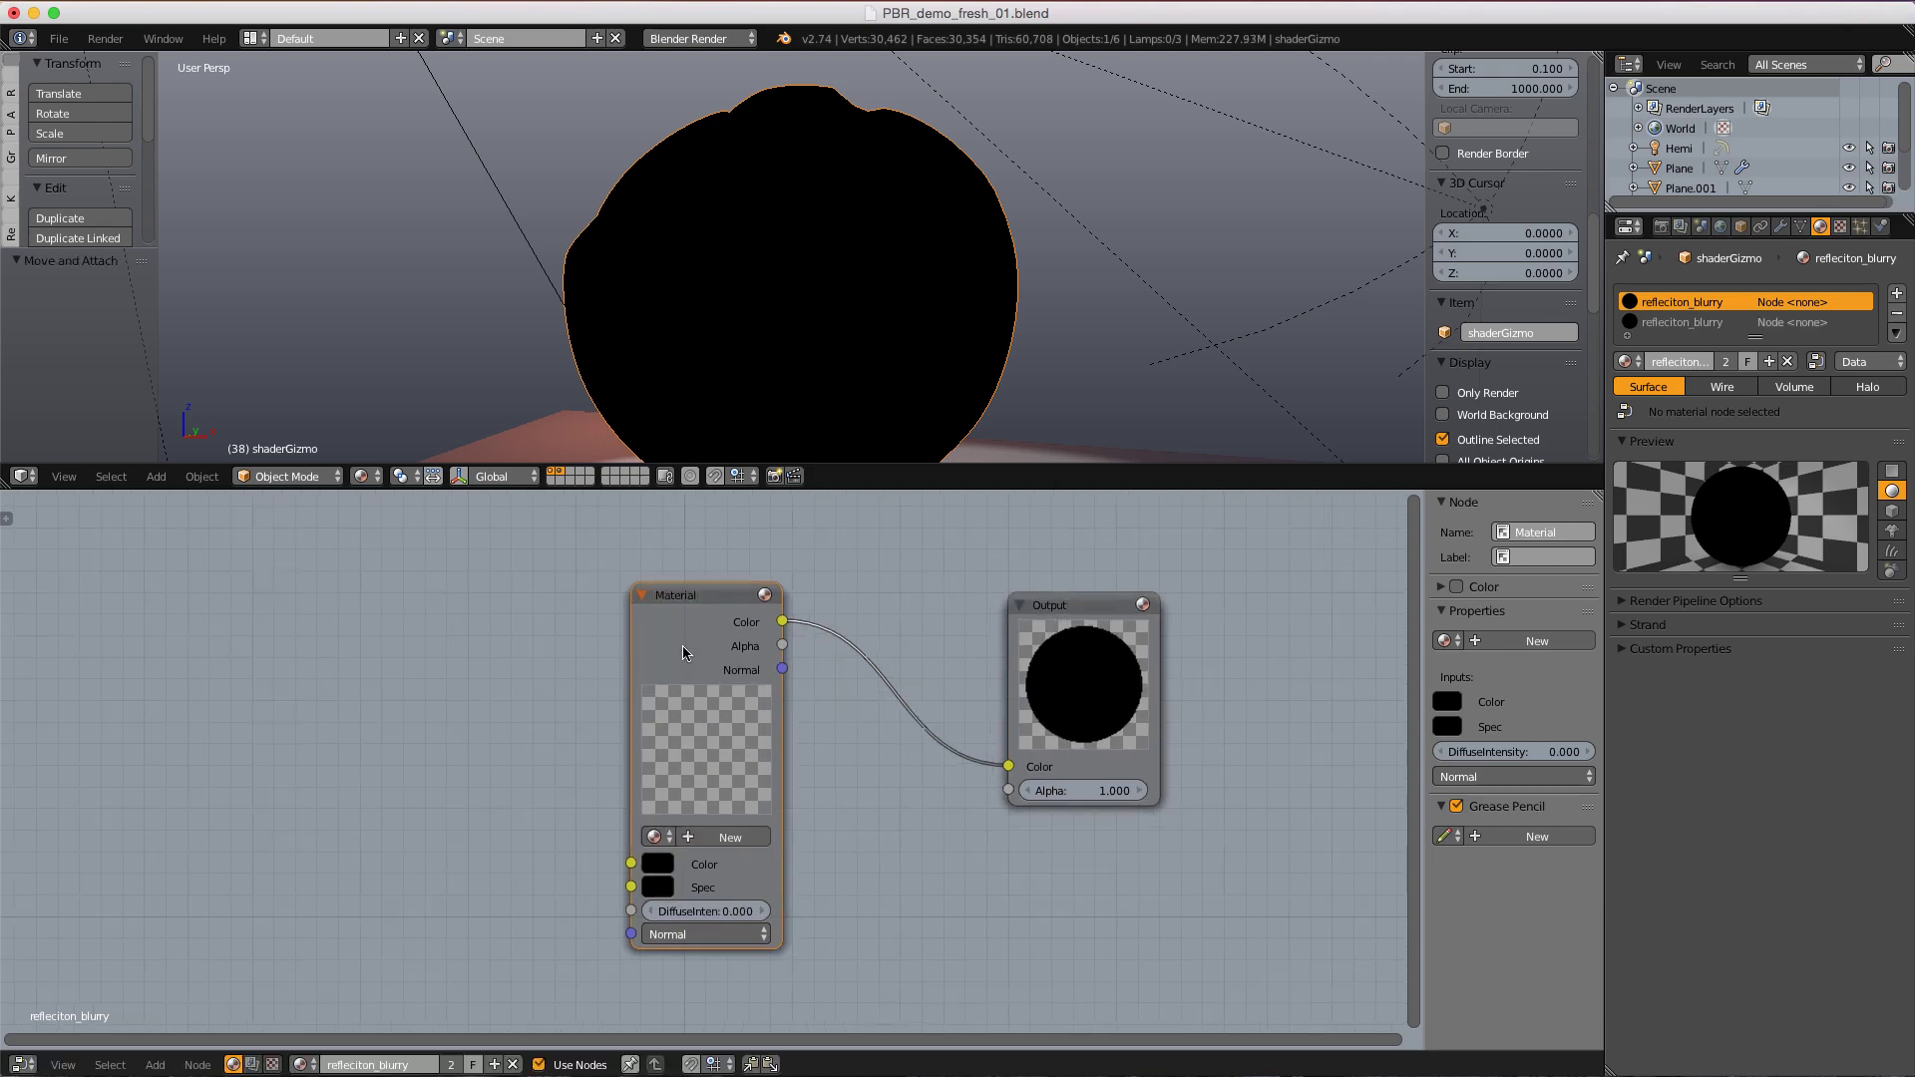
{"action": "scroll", "coordinate": [684, 653], "scroll_direction": "up", "scroll_amount": 1}
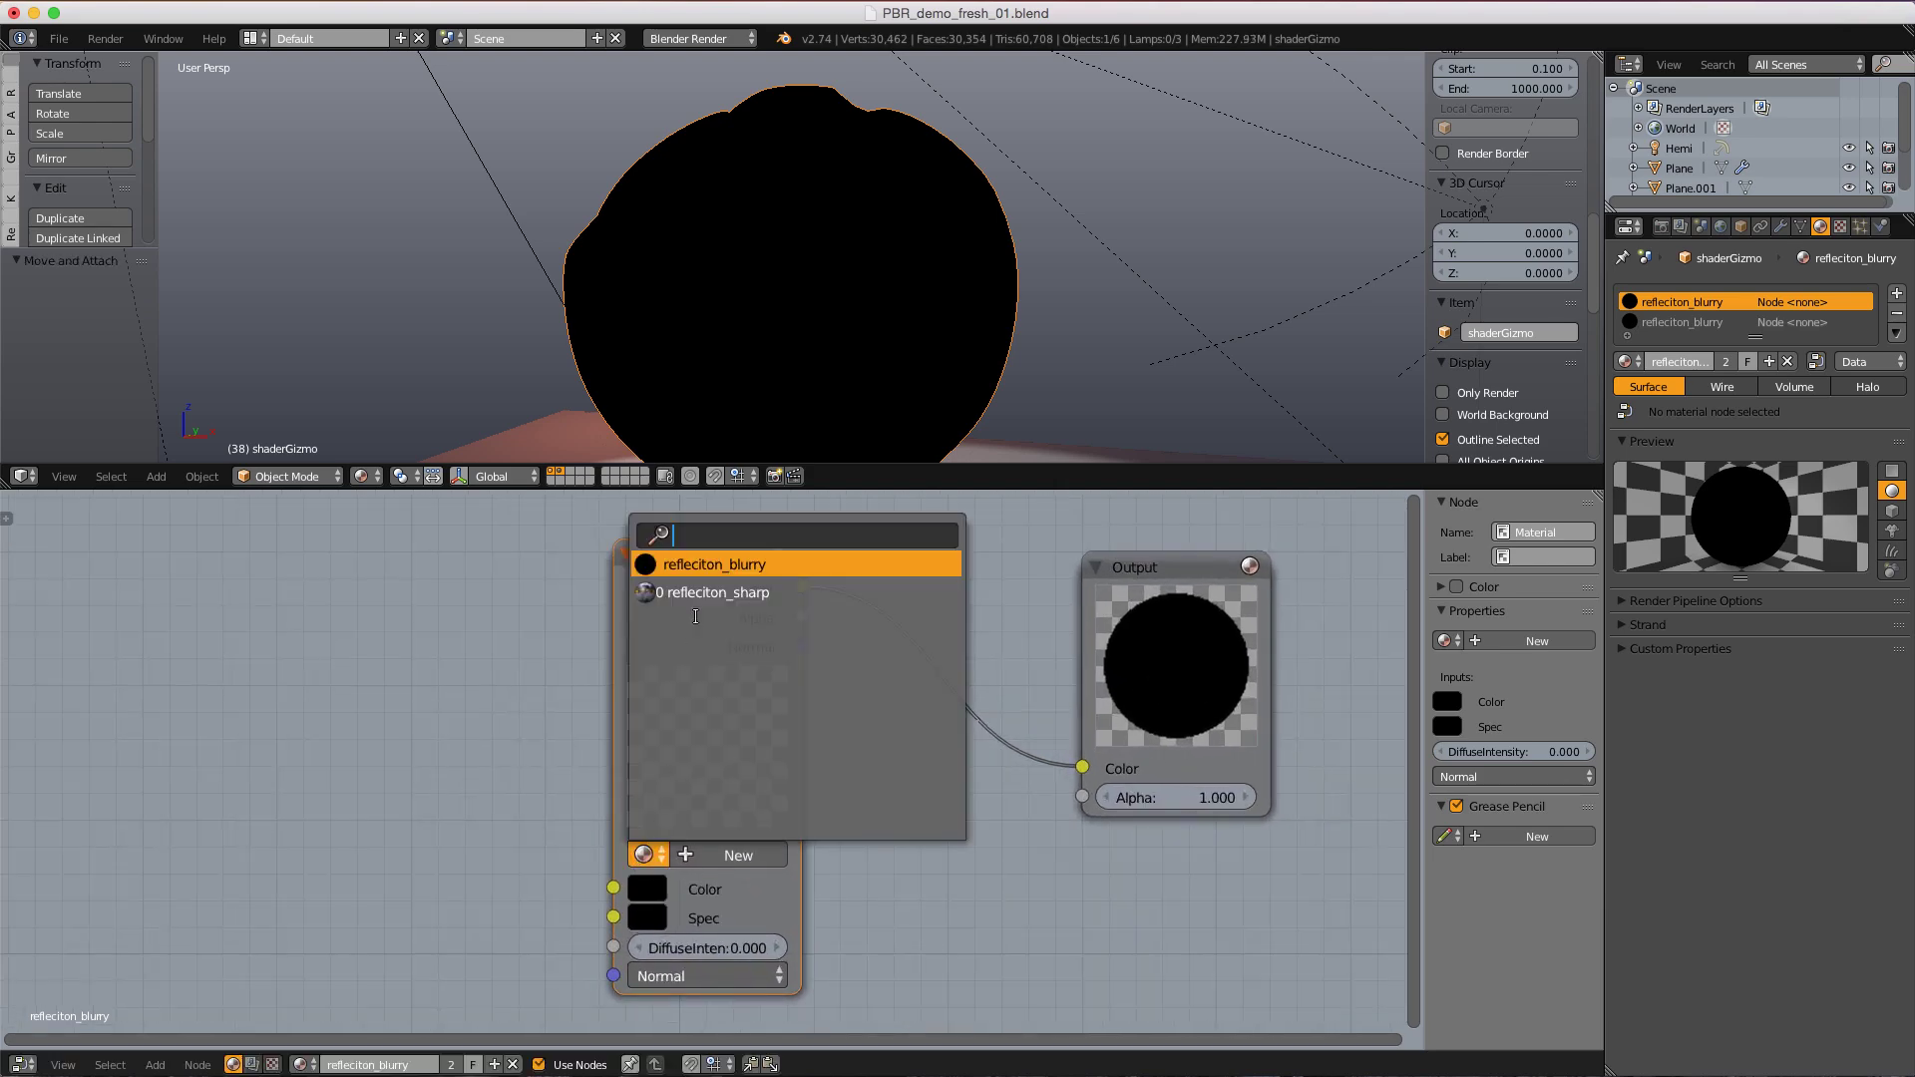
{"action": "left_click", "coordinate": [699, 597]}
{"action": "scroll", "coordinate": [697, 602], "scroll_direction": "down", "scroll_amount": 1}
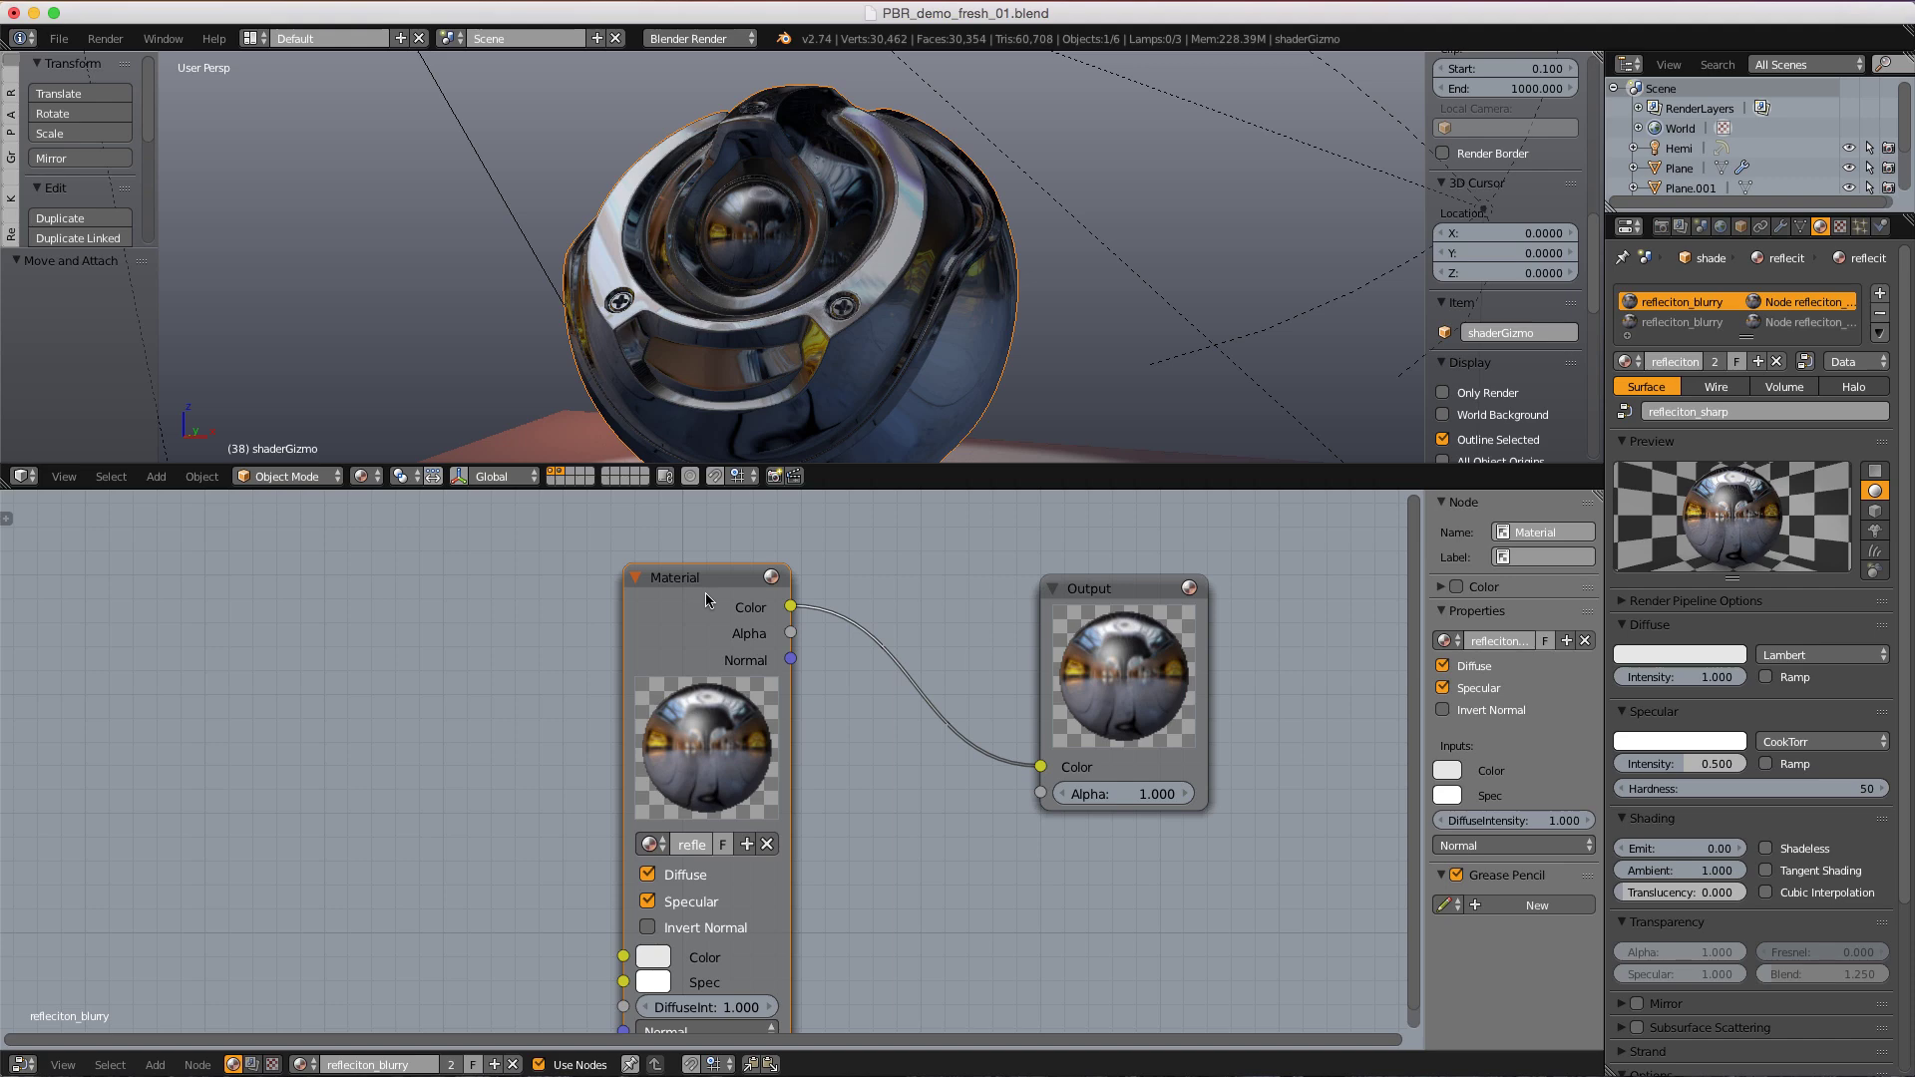
{"action": "scroll", "coordinate": [728, 639], "scroll_direction": "down", "scroll_amount": 1}
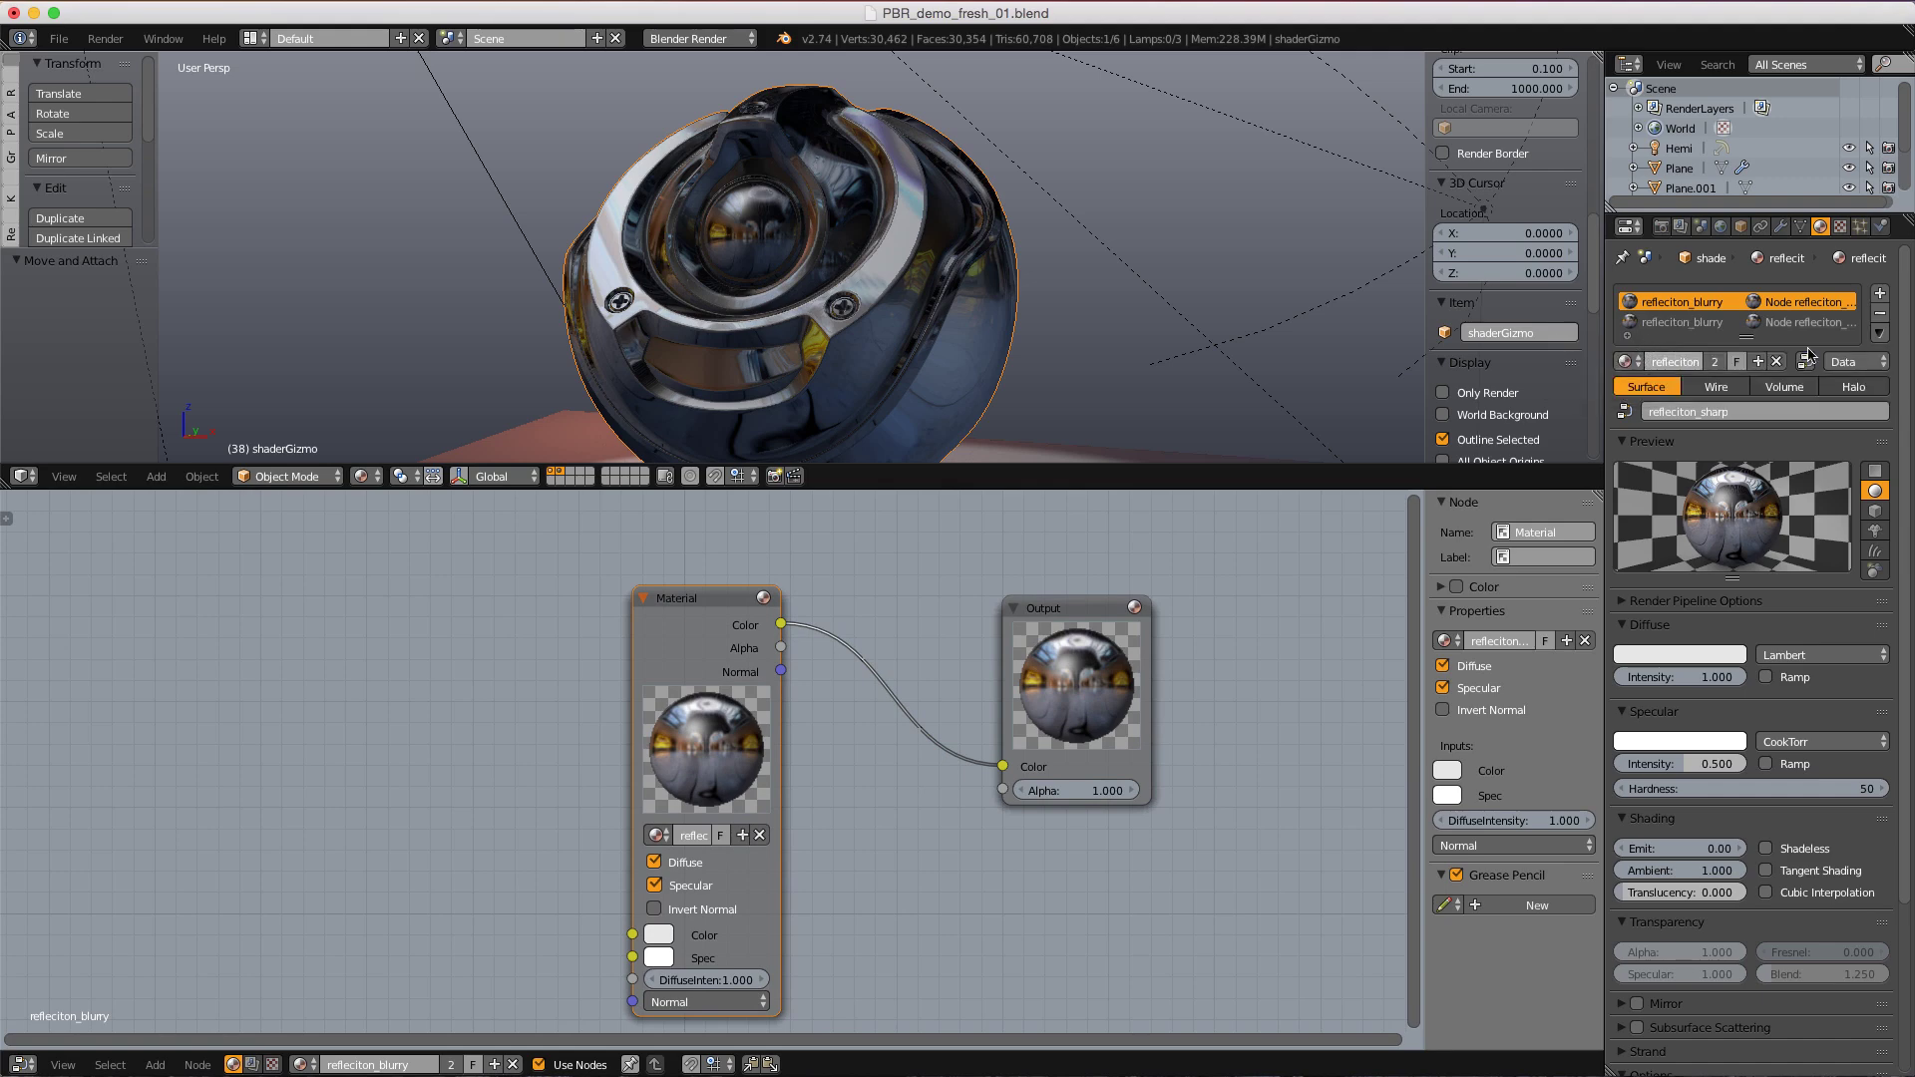
- Add a third material slot holding refleciton_sharp, and turn off shader nodes on refleciton_blurry
{"action": "left_click", "coordinate": [1882, 295]}
{"action": "left_click", "coordinate": [1626, 382]}
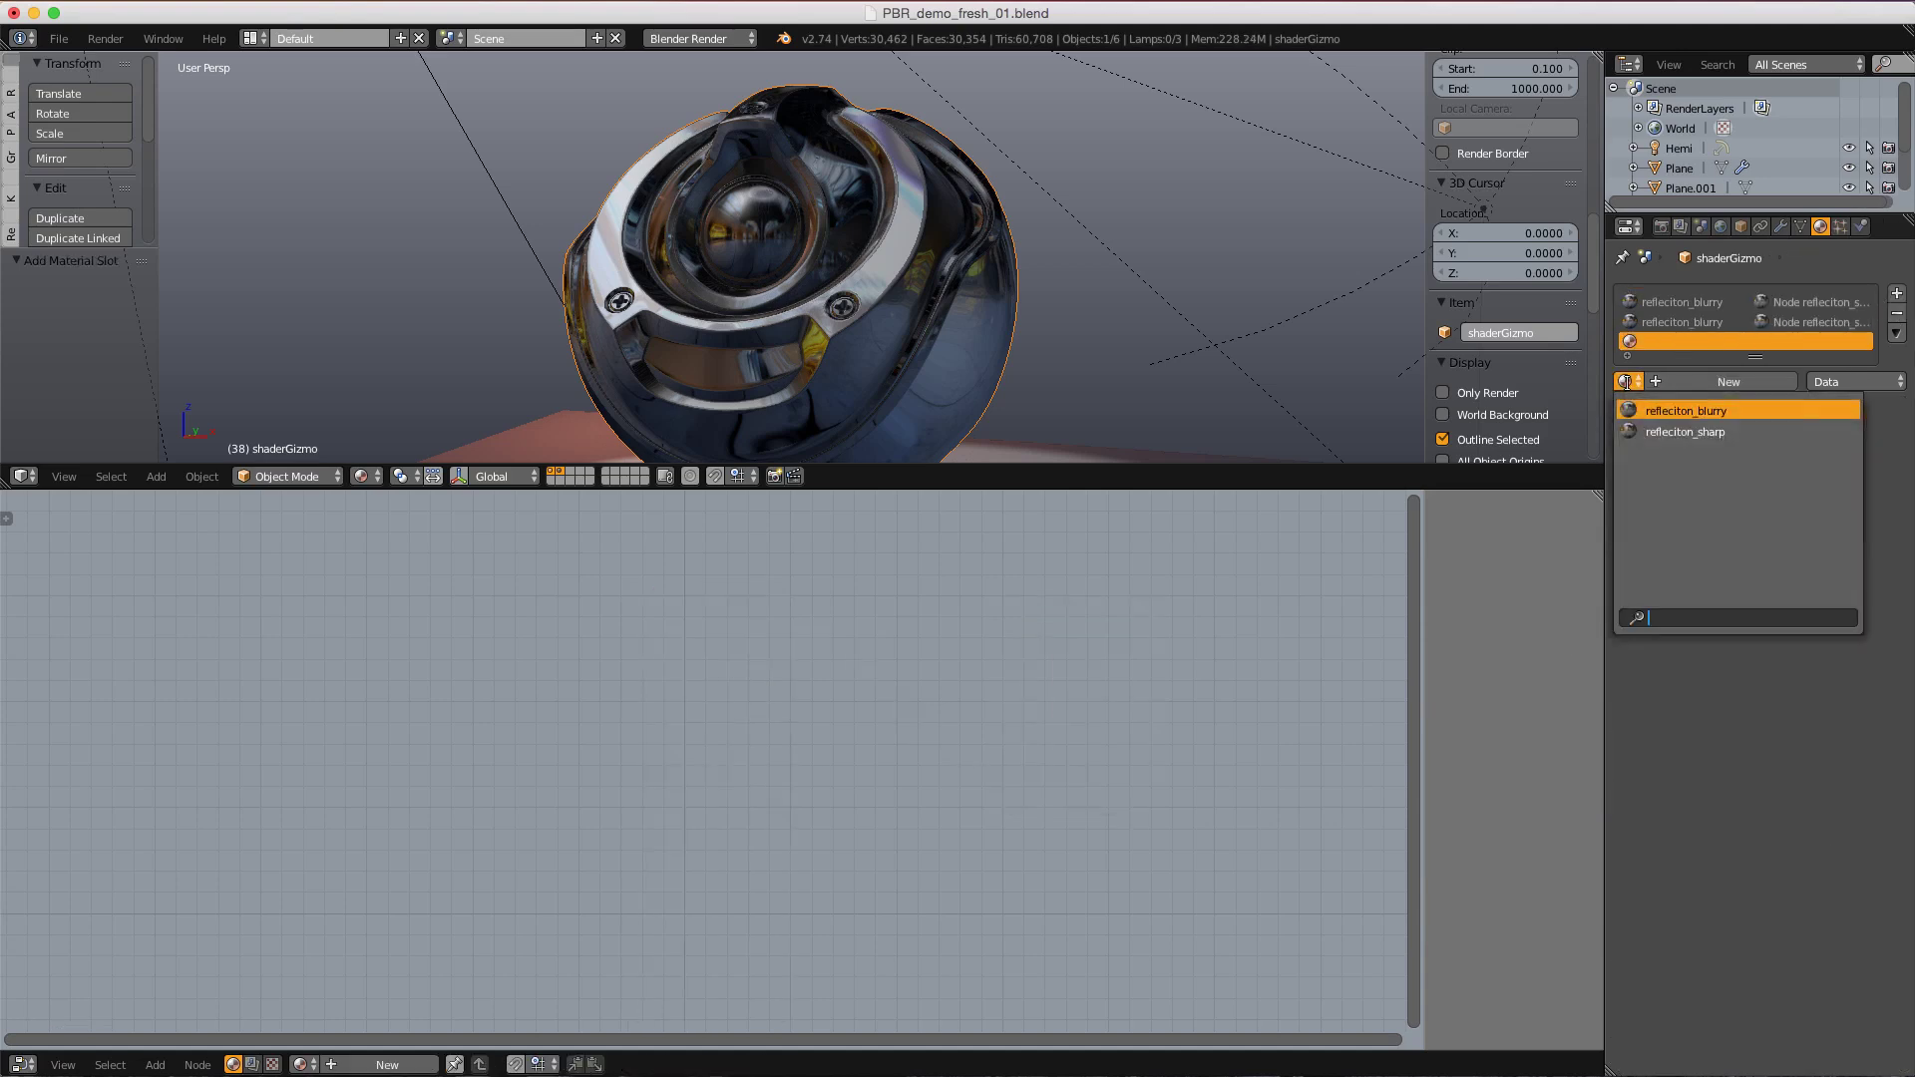
{"action": "left_click", "coordinate": [1686, 431]}
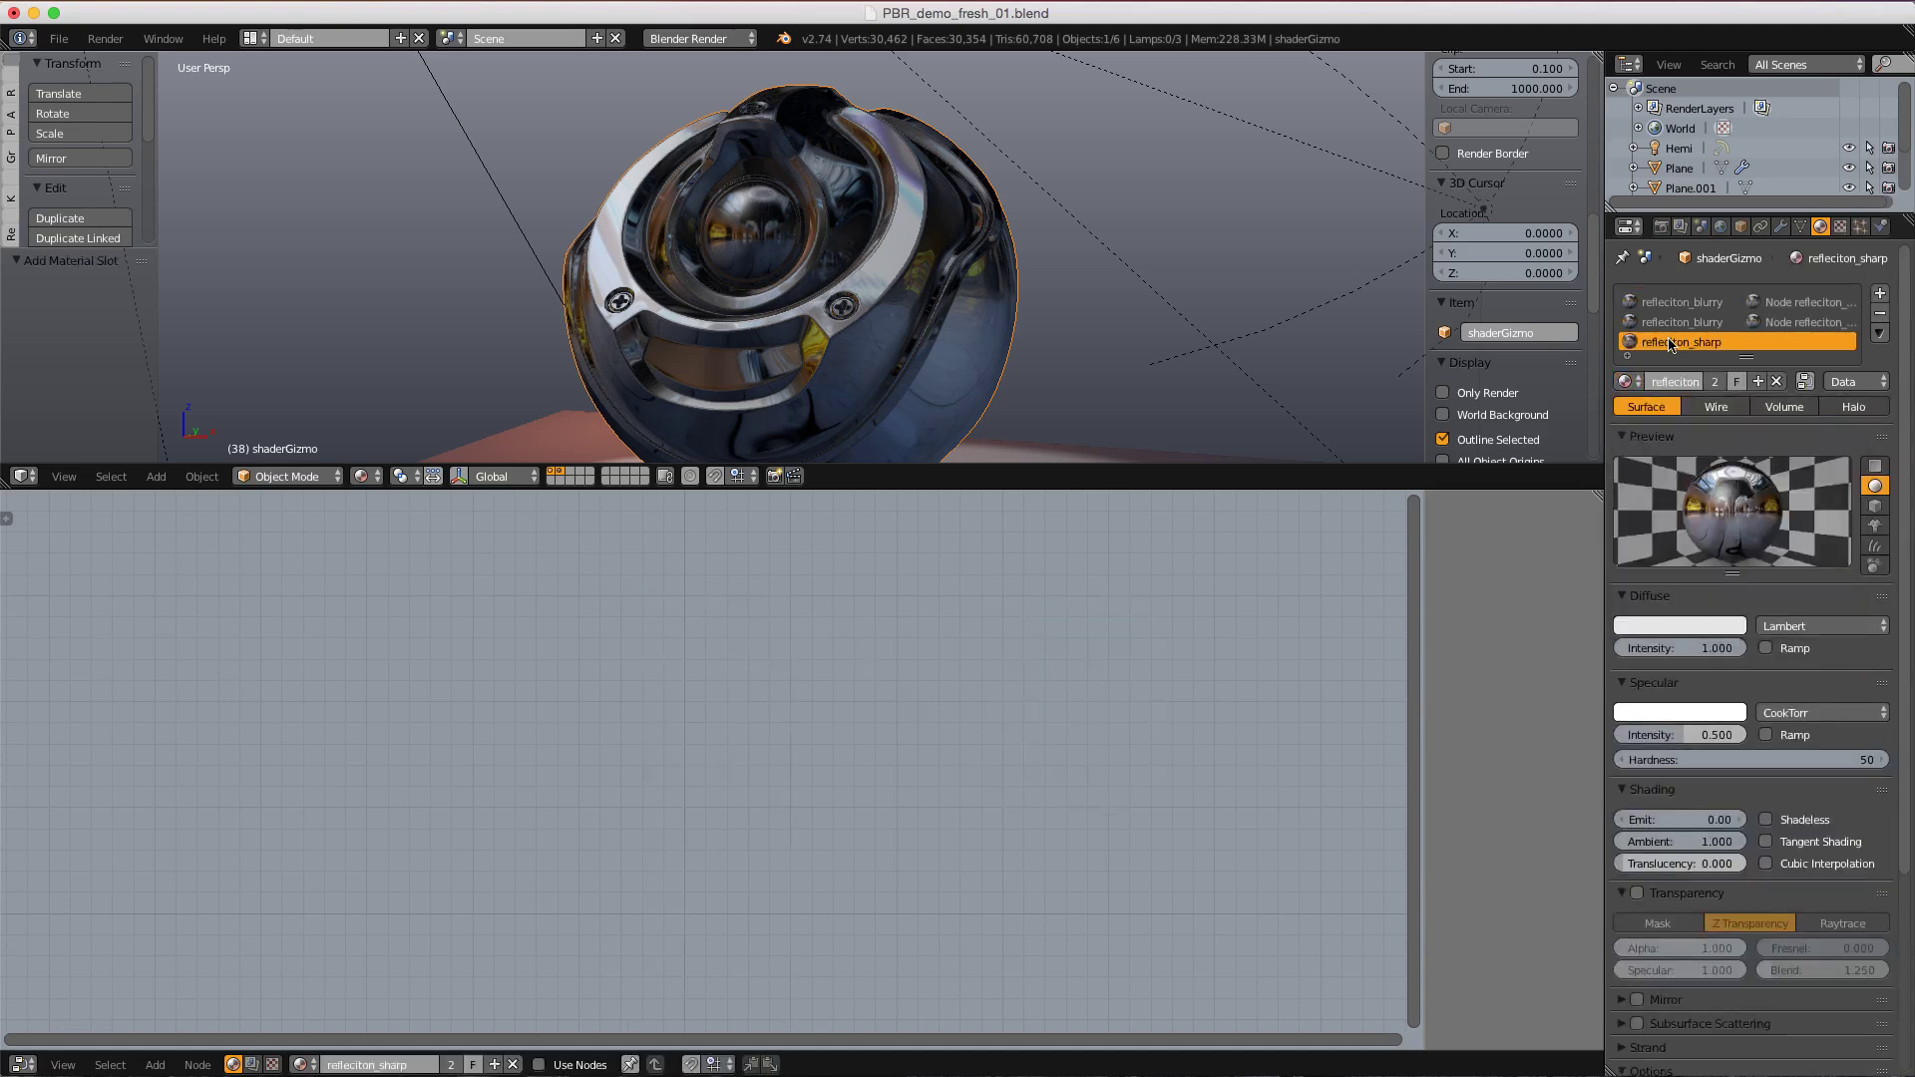
{"action": "left_click", "coordinate": [1684, 323]}
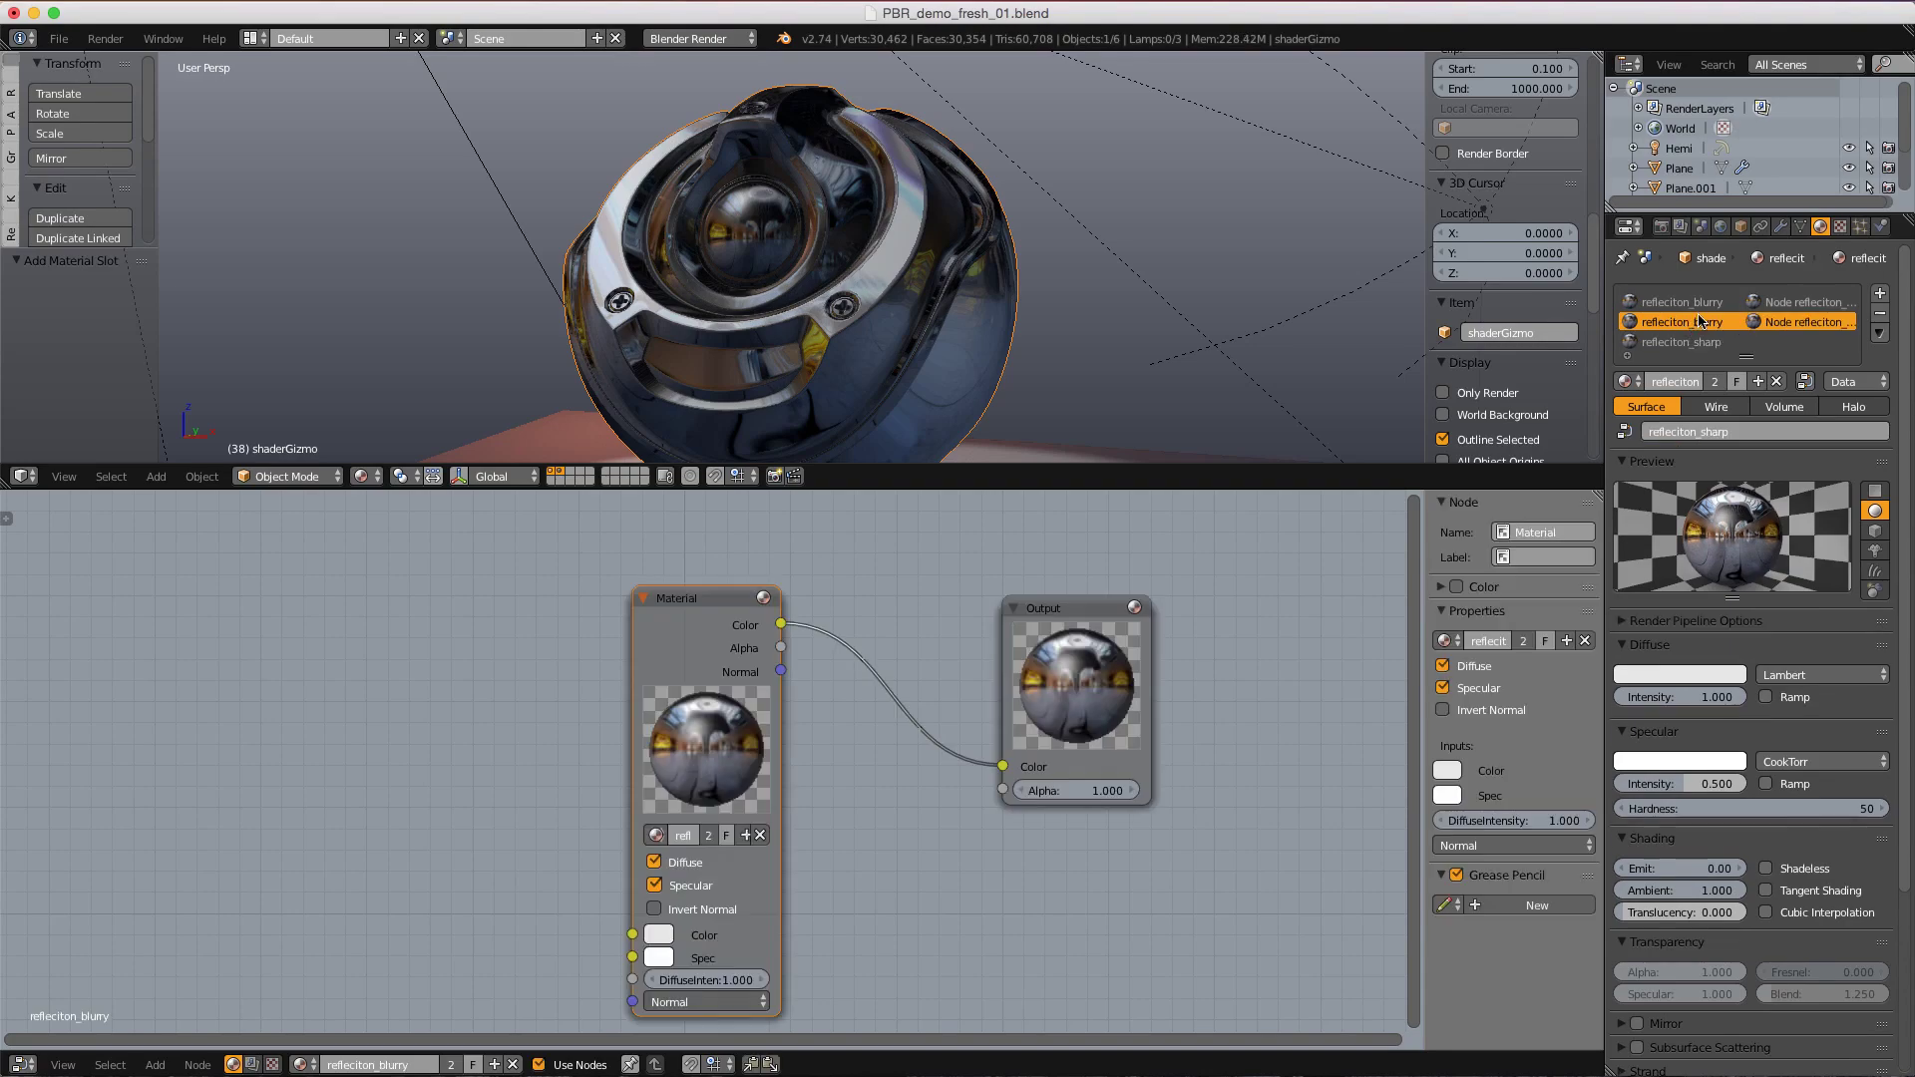
{"action": "left_click", "coordinate": [1805, 382]}
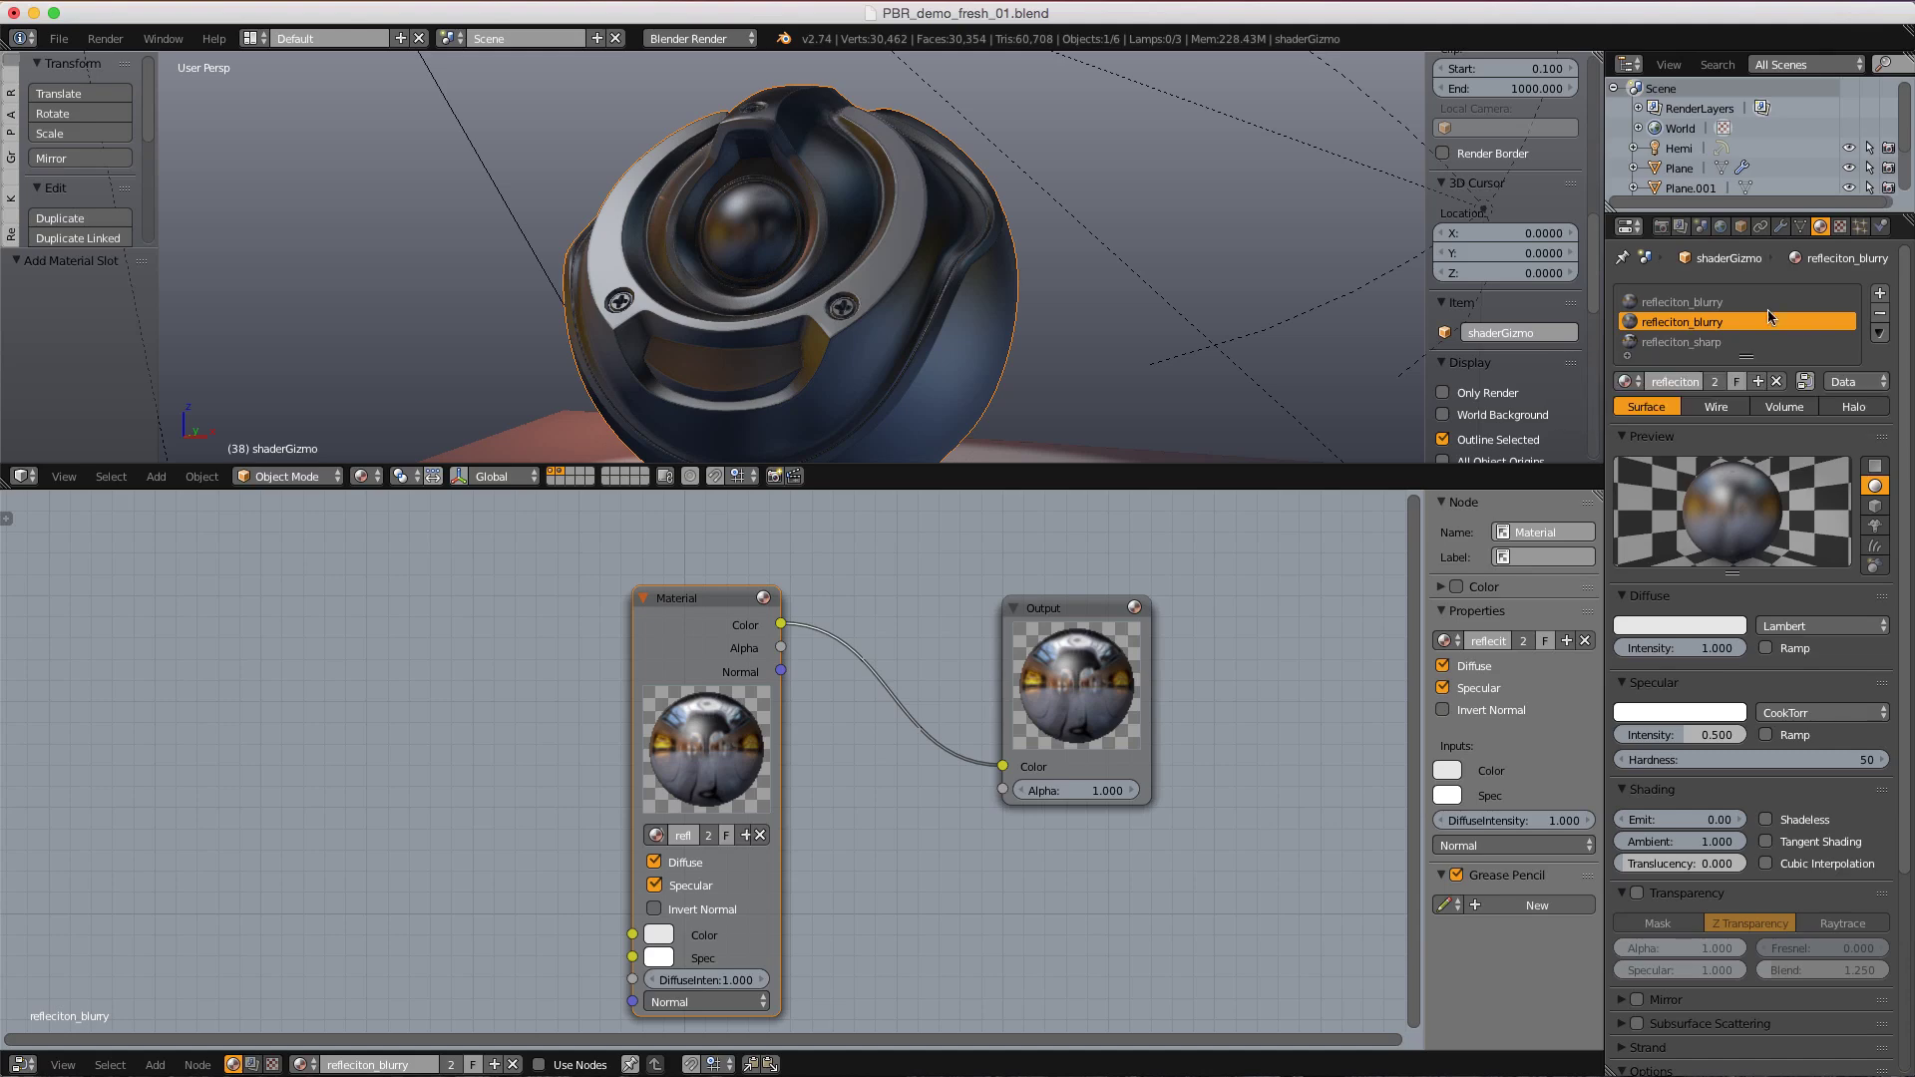
- Unlink refleciton_blurry from the first material slot and create a new material named combo there
{"action": "left_click", "coordinate": [1697, 303]}
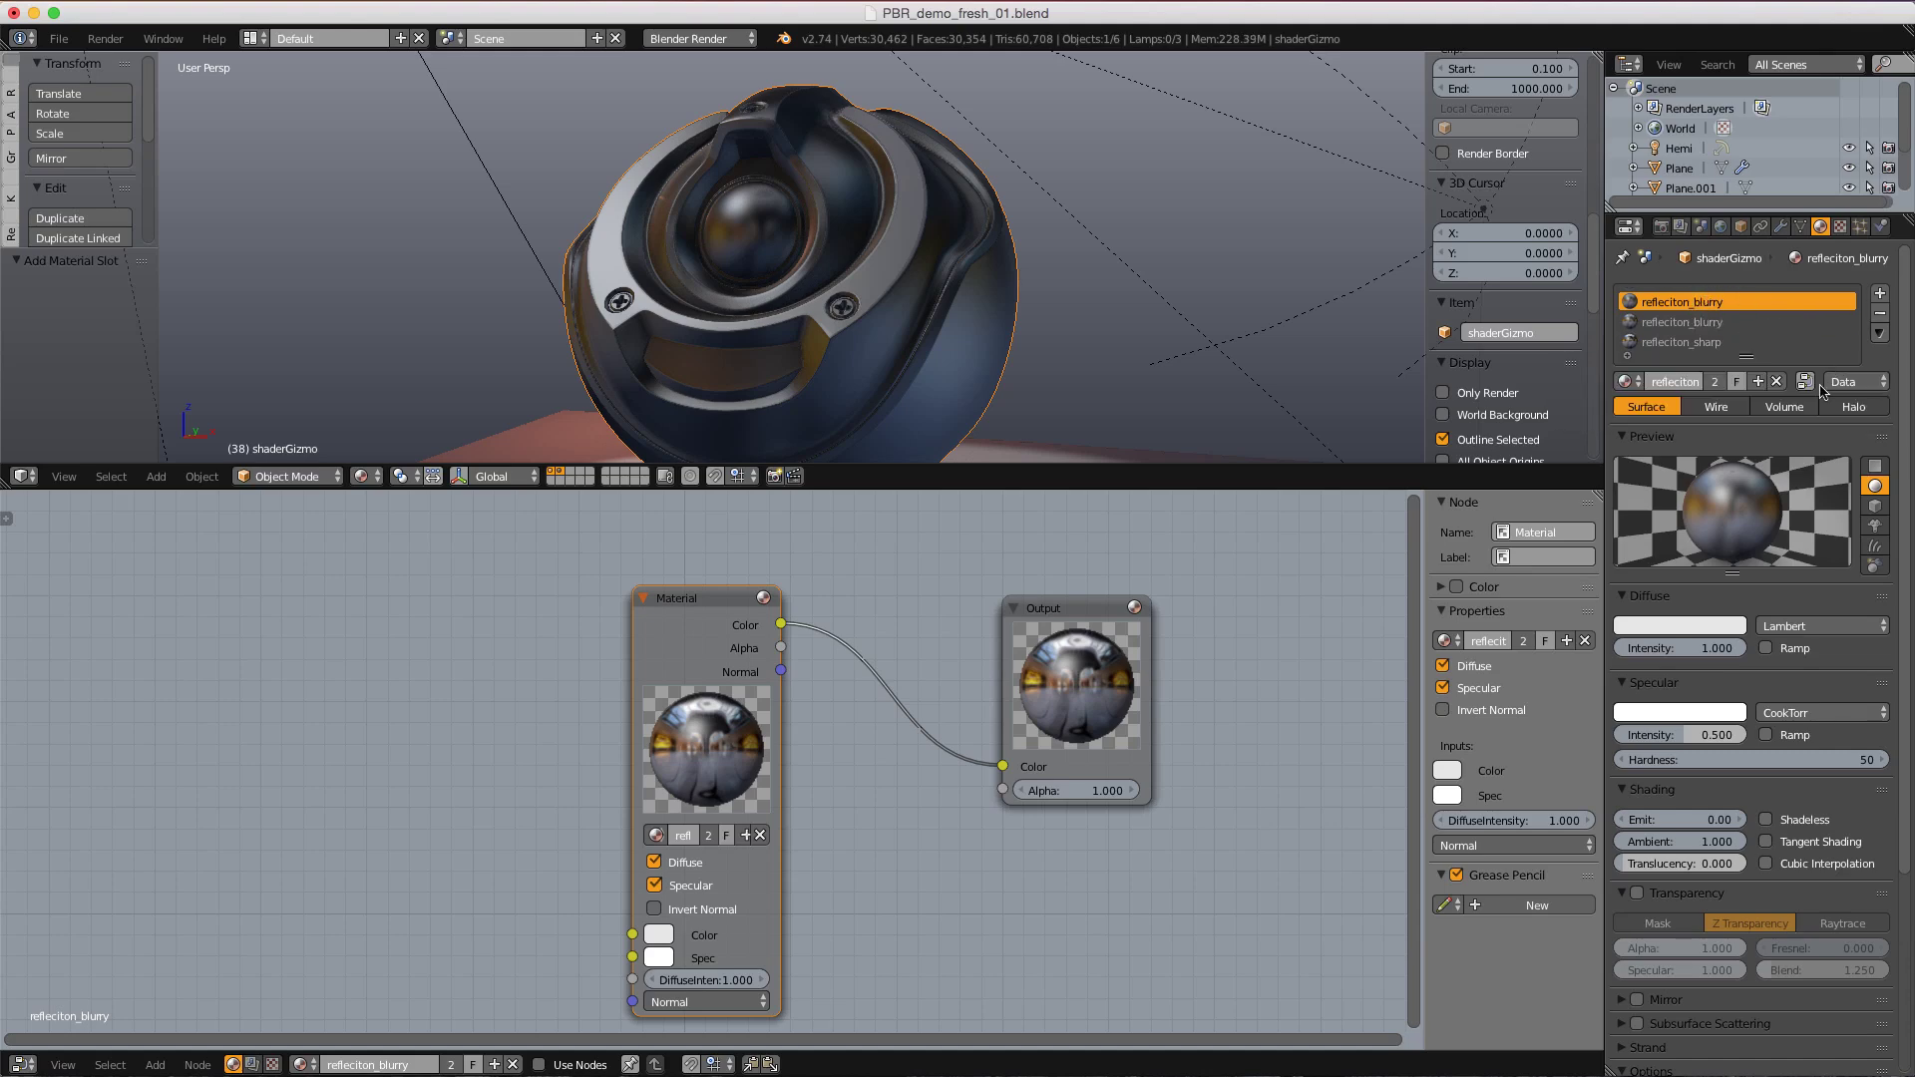
{"action": "left_click", "coordinate": [1776, 382]}
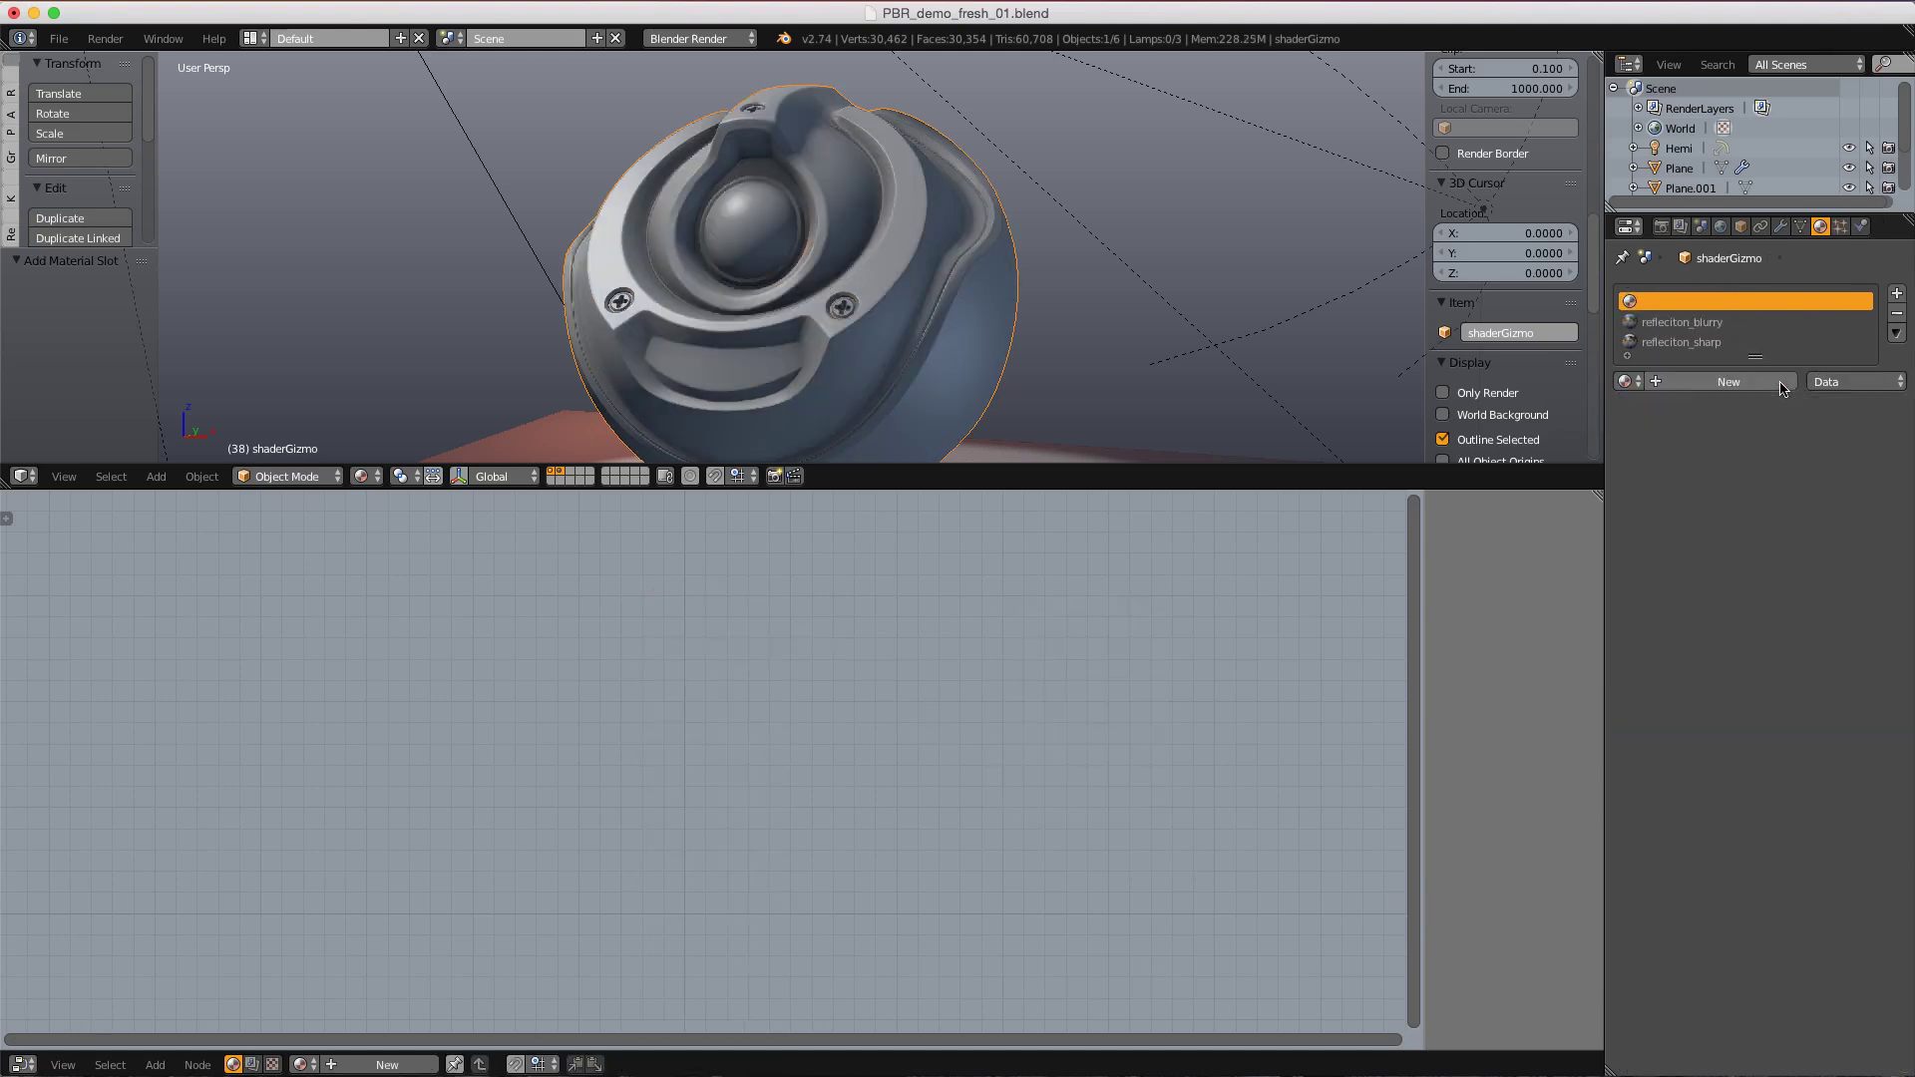
{"action": "left_click", "coordinate": [1704, 385]}
{"action": "left_click", "coordinate": [1704, 387]}
{"action": "type", "text": "c"}
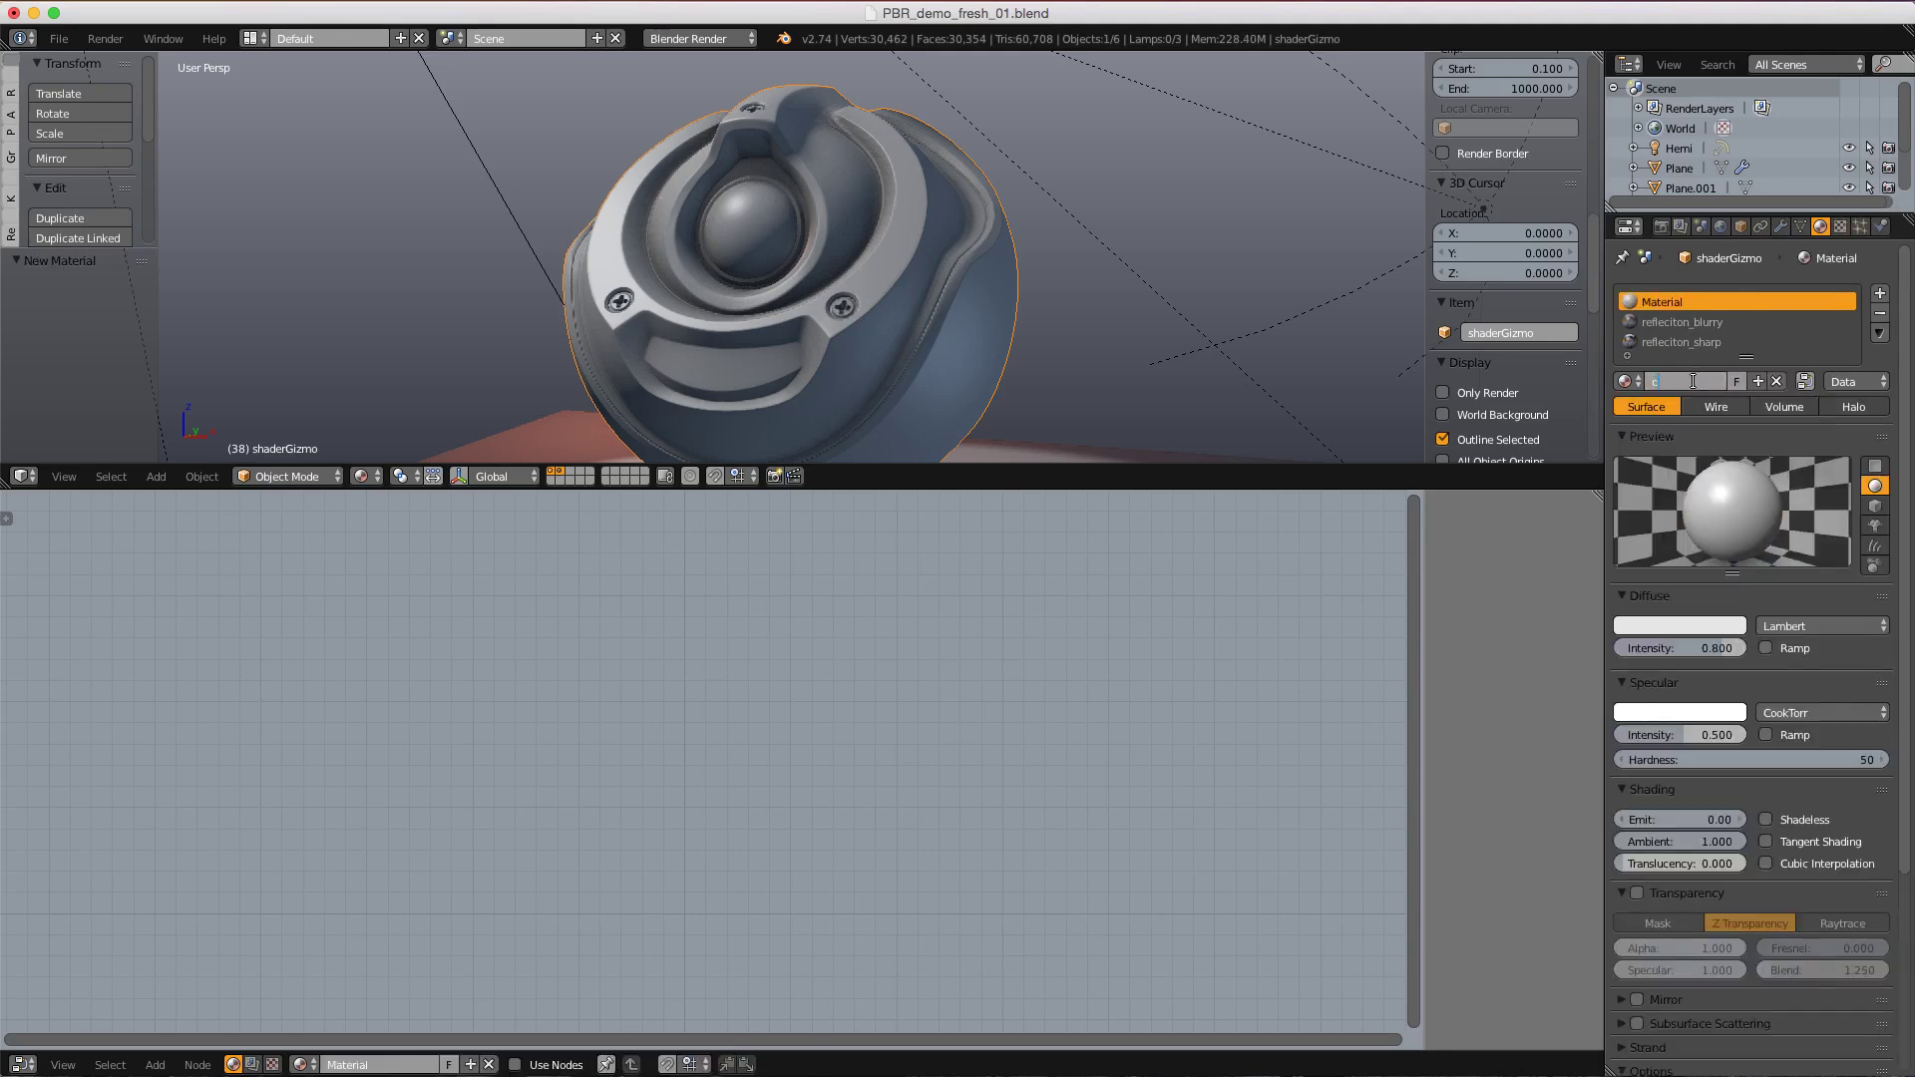
{"action": "type", "text": "ombo"}
{"action": "key", "text": "Return"}
- Enable shader nodes on the combo material
{"action": "left_click", "coordinate": [1671, 323]}
{"action": "left_click", "coordinate": [1681, 343]}
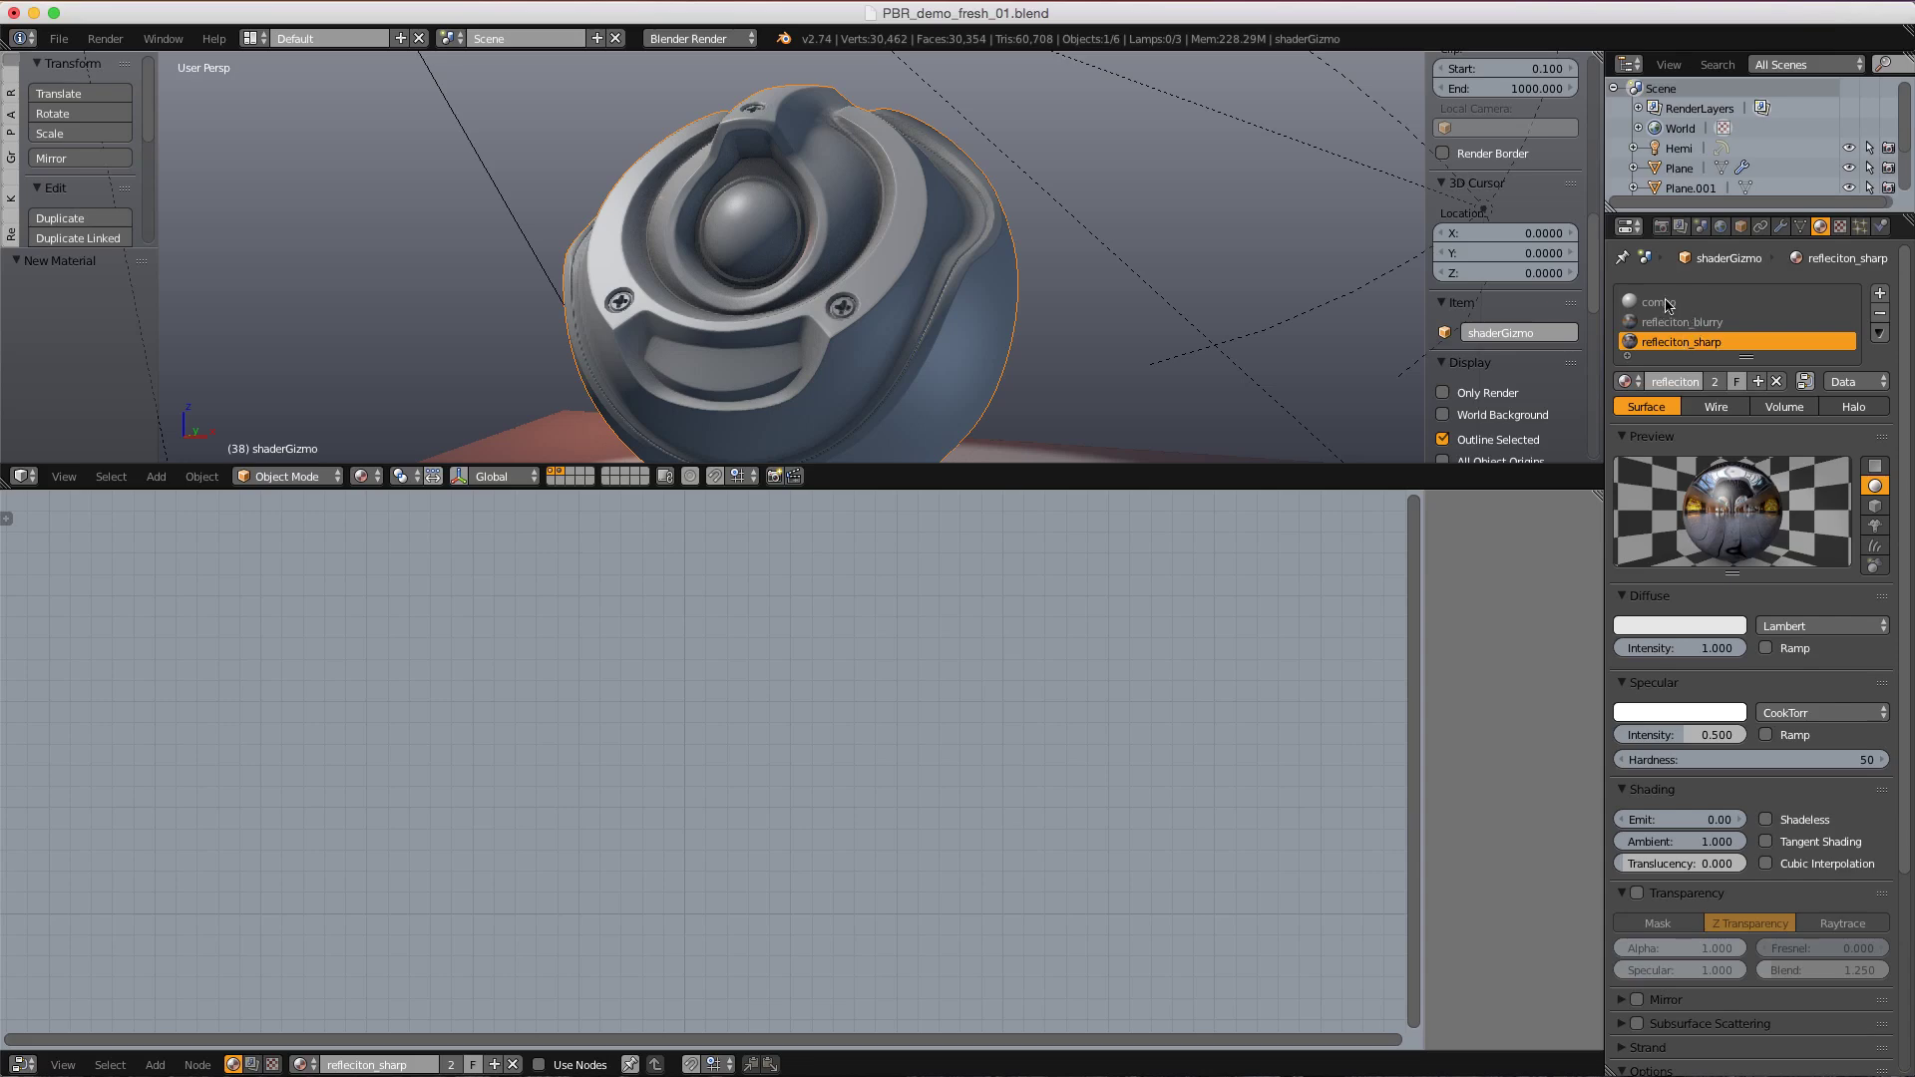
{"action": "left_click", "coordinate": [1667, 304]}
{"action": "left_click", "coordinate": [1805, 381]}
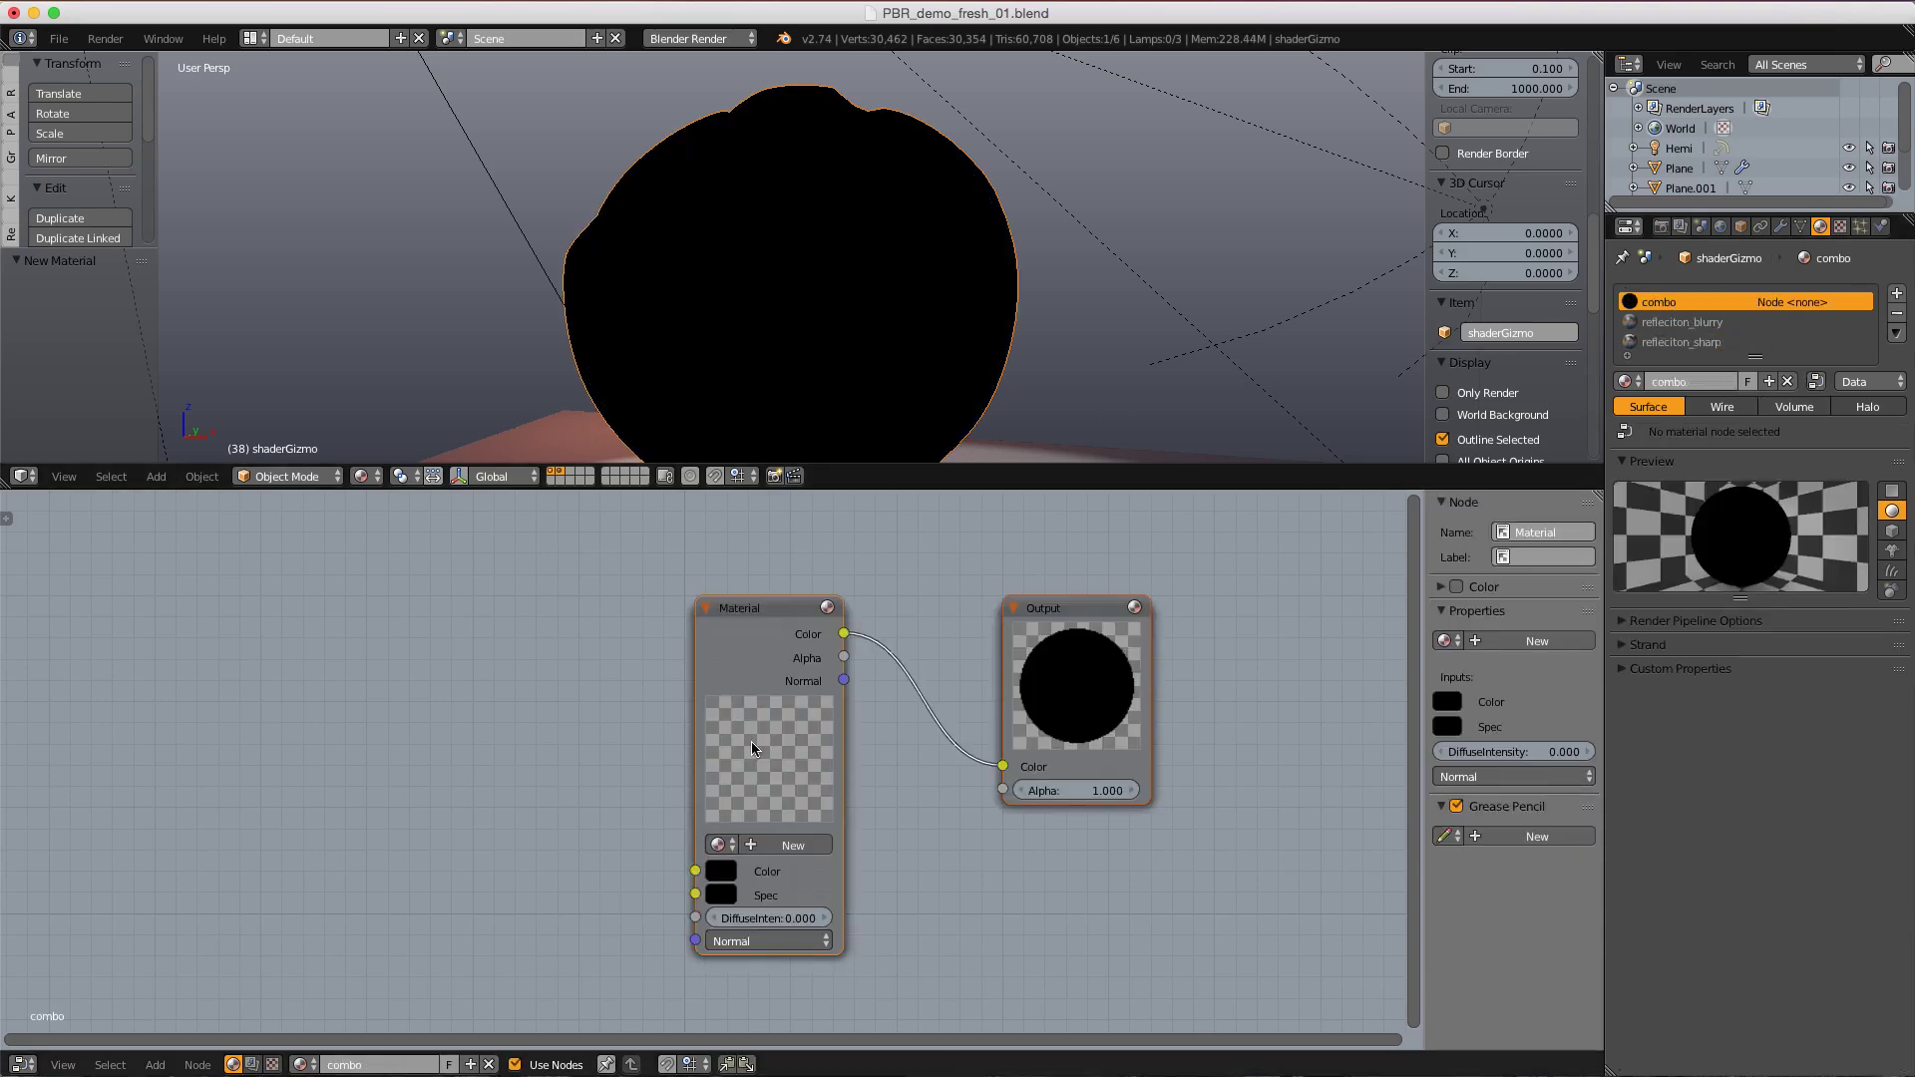
- Assign refleciton_blurry to the Material node and move the node up, away from the Output node
{"action": "left_click", "coordinate": [718, 845]}
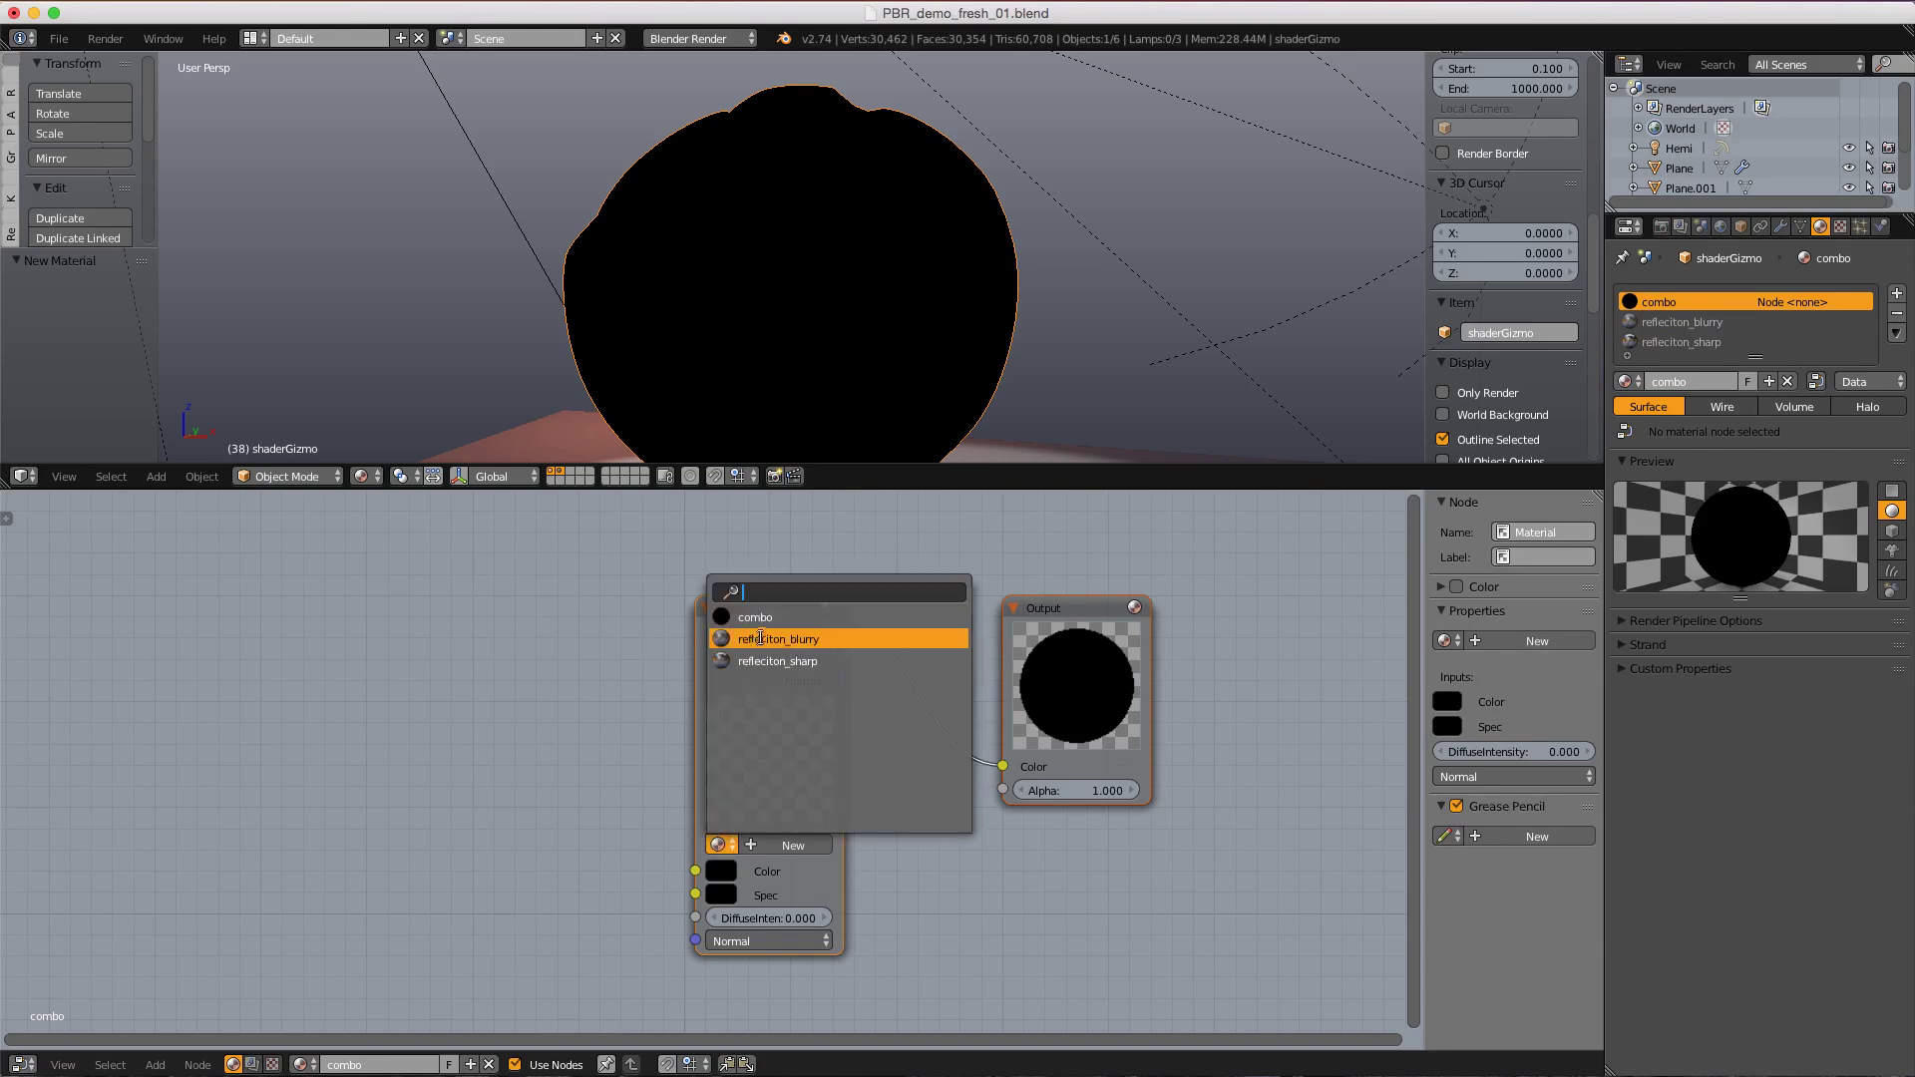
{"action": "left_click", "coordinate": [768, 639]}
{"action": "scroll", "coordinate": [808, 730], "scroll_direction": "down", "scroll_amount": 1}
{"action": "left_click_drag", "start_coordinate": [808, 731], "coordinate": [689, 494]}
{"action": "scroll", "coordinate": [709, 566], "scroll_direction": "down", "scroll_amount": 1}
- Duplicate the Material node below the original and assign refleciton_sharp to the copy
{"action": "key", "text": "shift+d"}
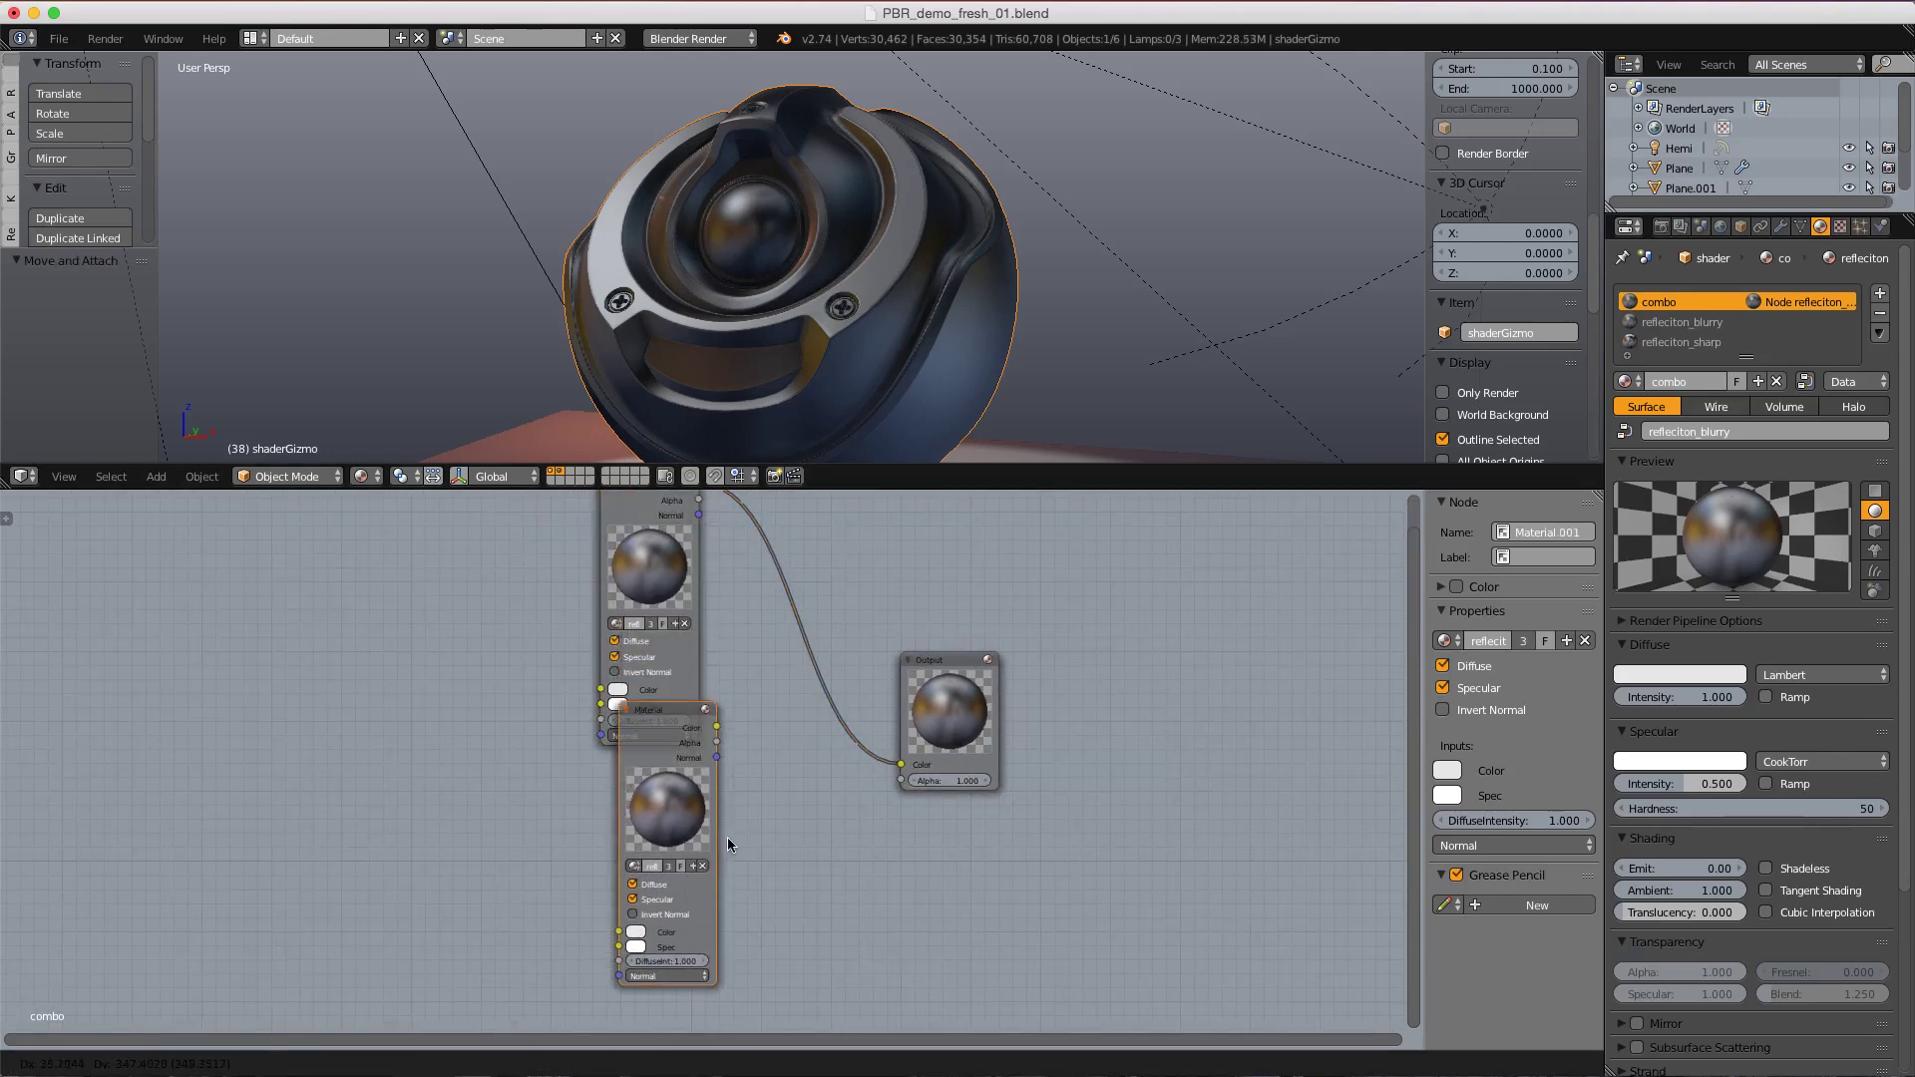
{"action": "left_click", "coordinate": [721, 818]}
{"action": "scroll", "coordinate": [721, 818], "scroll_direction": "up", "scroll_amount": 2}
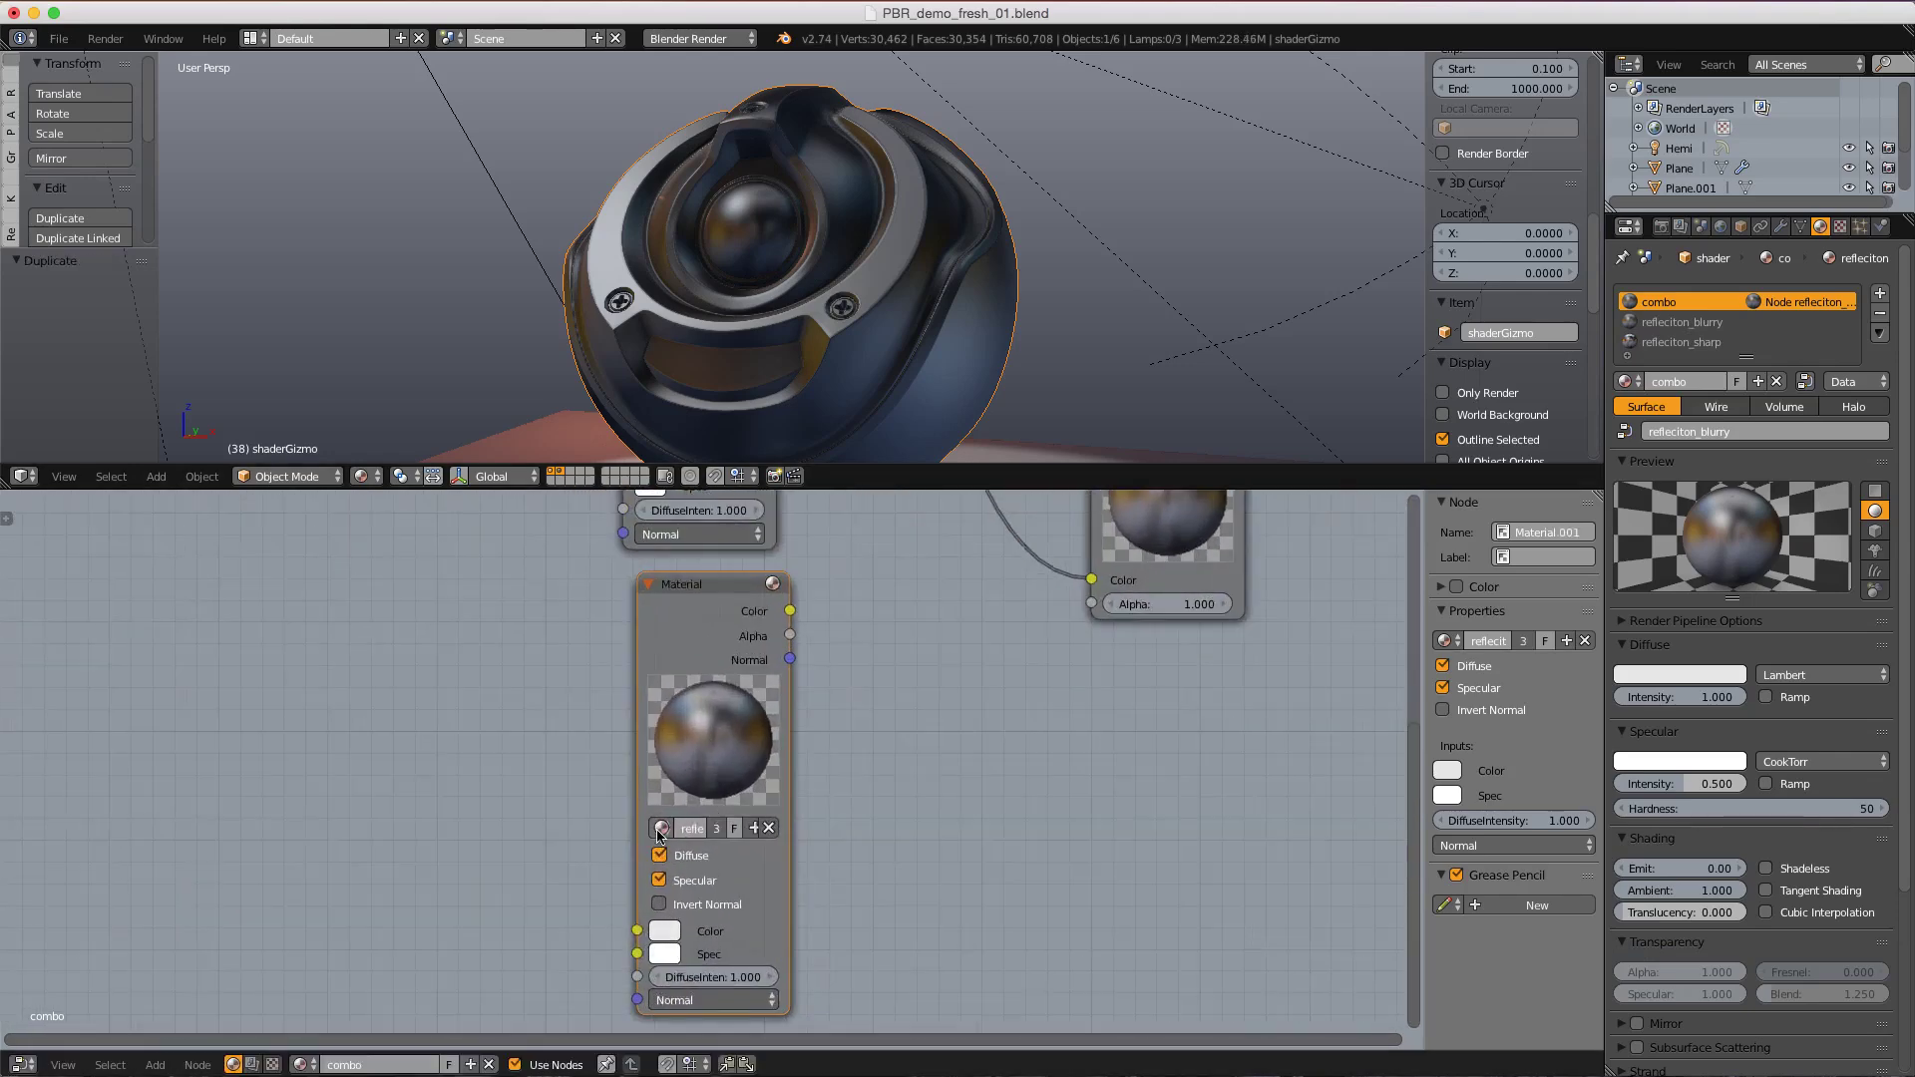
{"action": "left_click", "coordinate": [661, 828]}
{"action": "left_click", "coordinate": [714, 648]}
{"action": "scroll", "coordinate": [816, 773], "scroll_direction": "down", "scroll_amount": 2}
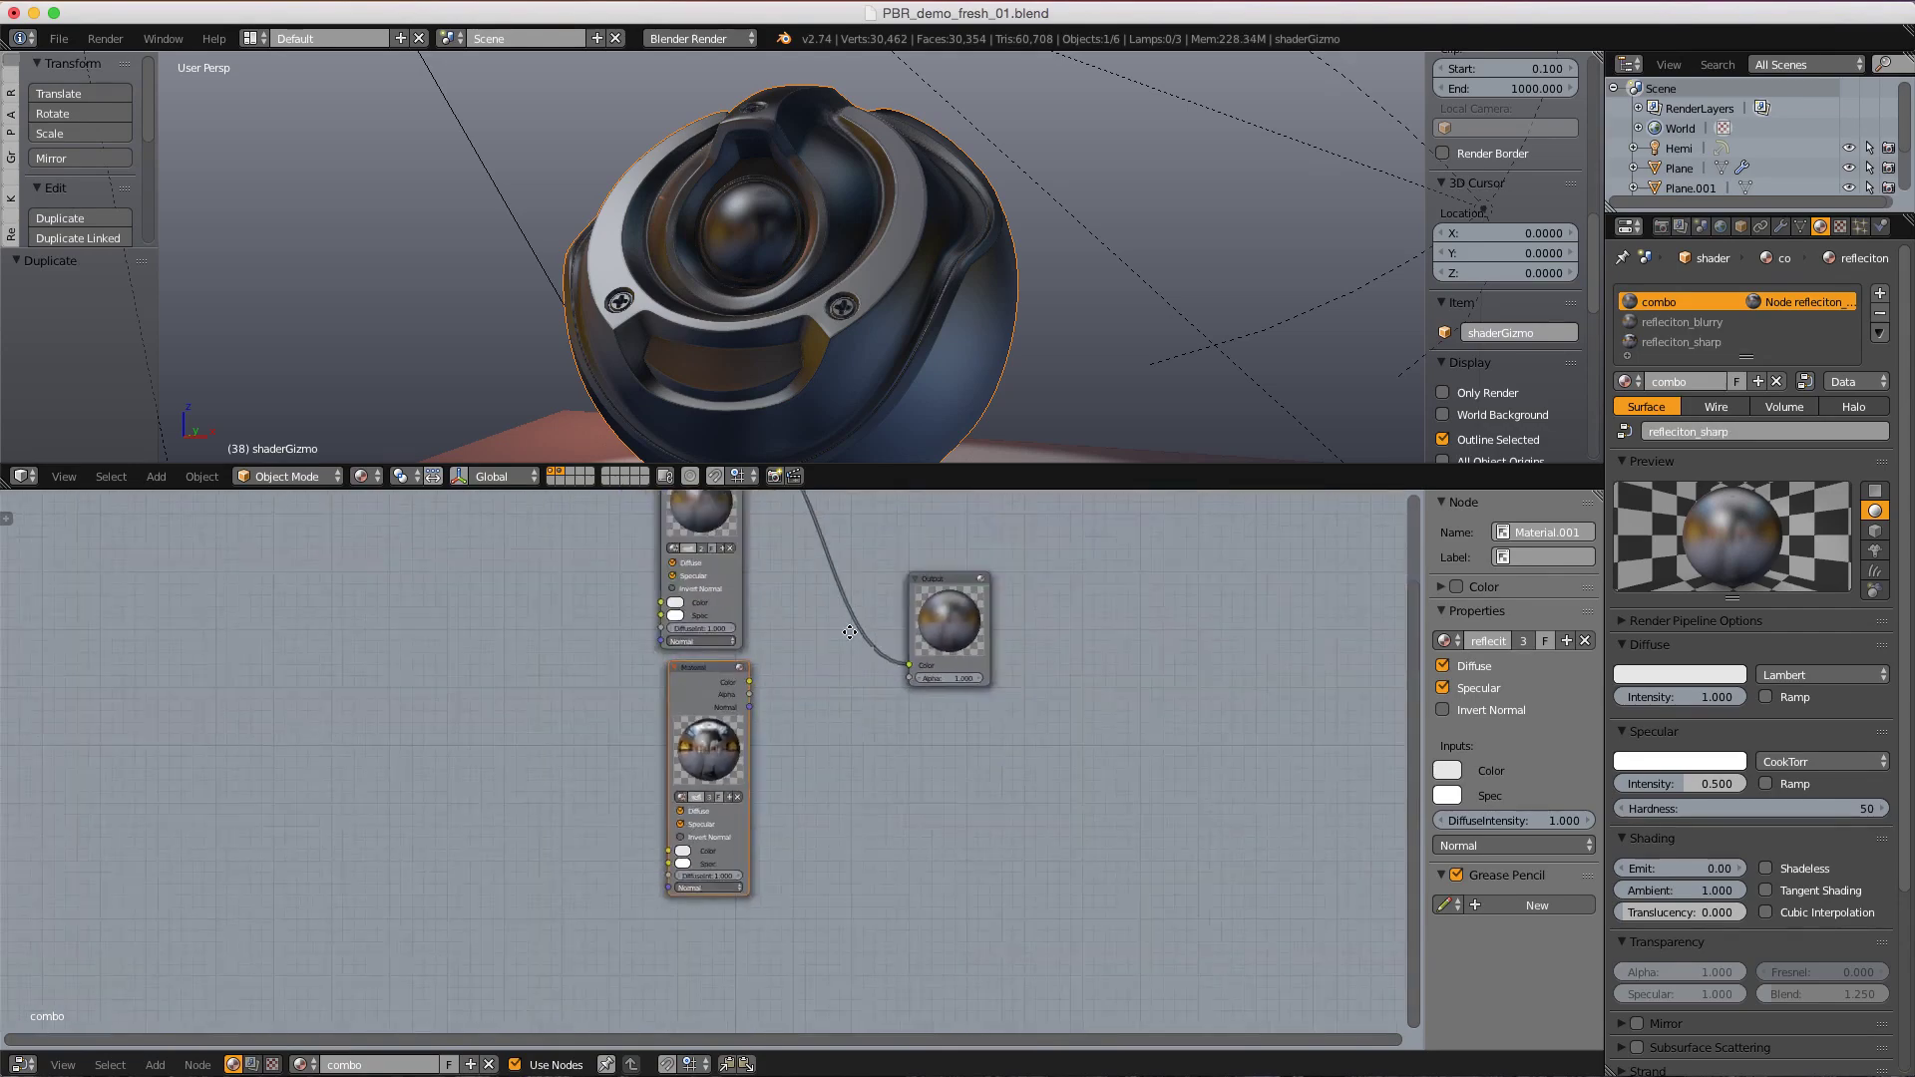
- Move the Output node farther from the Material nodes and align the refleciton_sharp node beneath the refleciton_blurry node
{"action": "middle_click_drag", "start_coordinate": [952, 609], "coordinate": [913, 719]}
{"action": "left_click_drag", "start_coordinate": [913, 720], "coordinate": [1088, 623]}
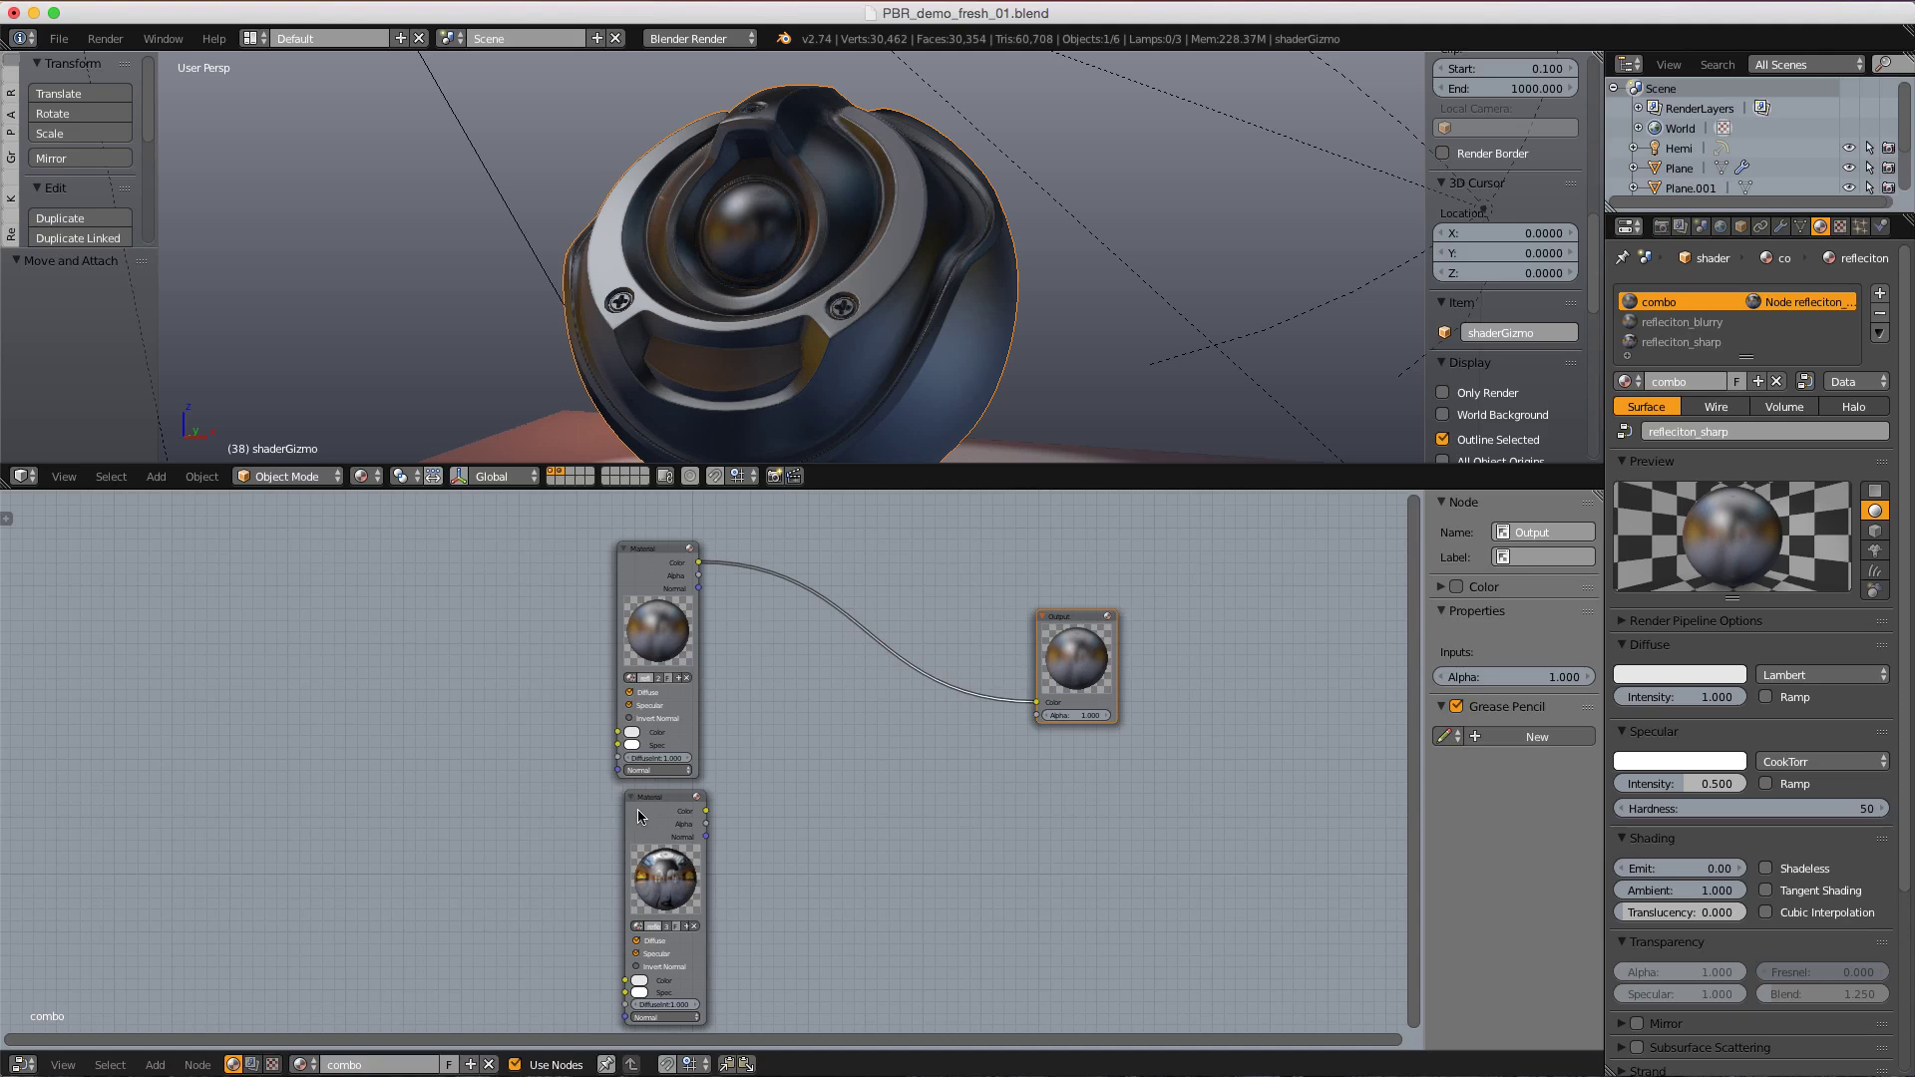
{"action": "left_click_drag", "start_coordinate": [637, 816], "coordinate": [635, 834]}
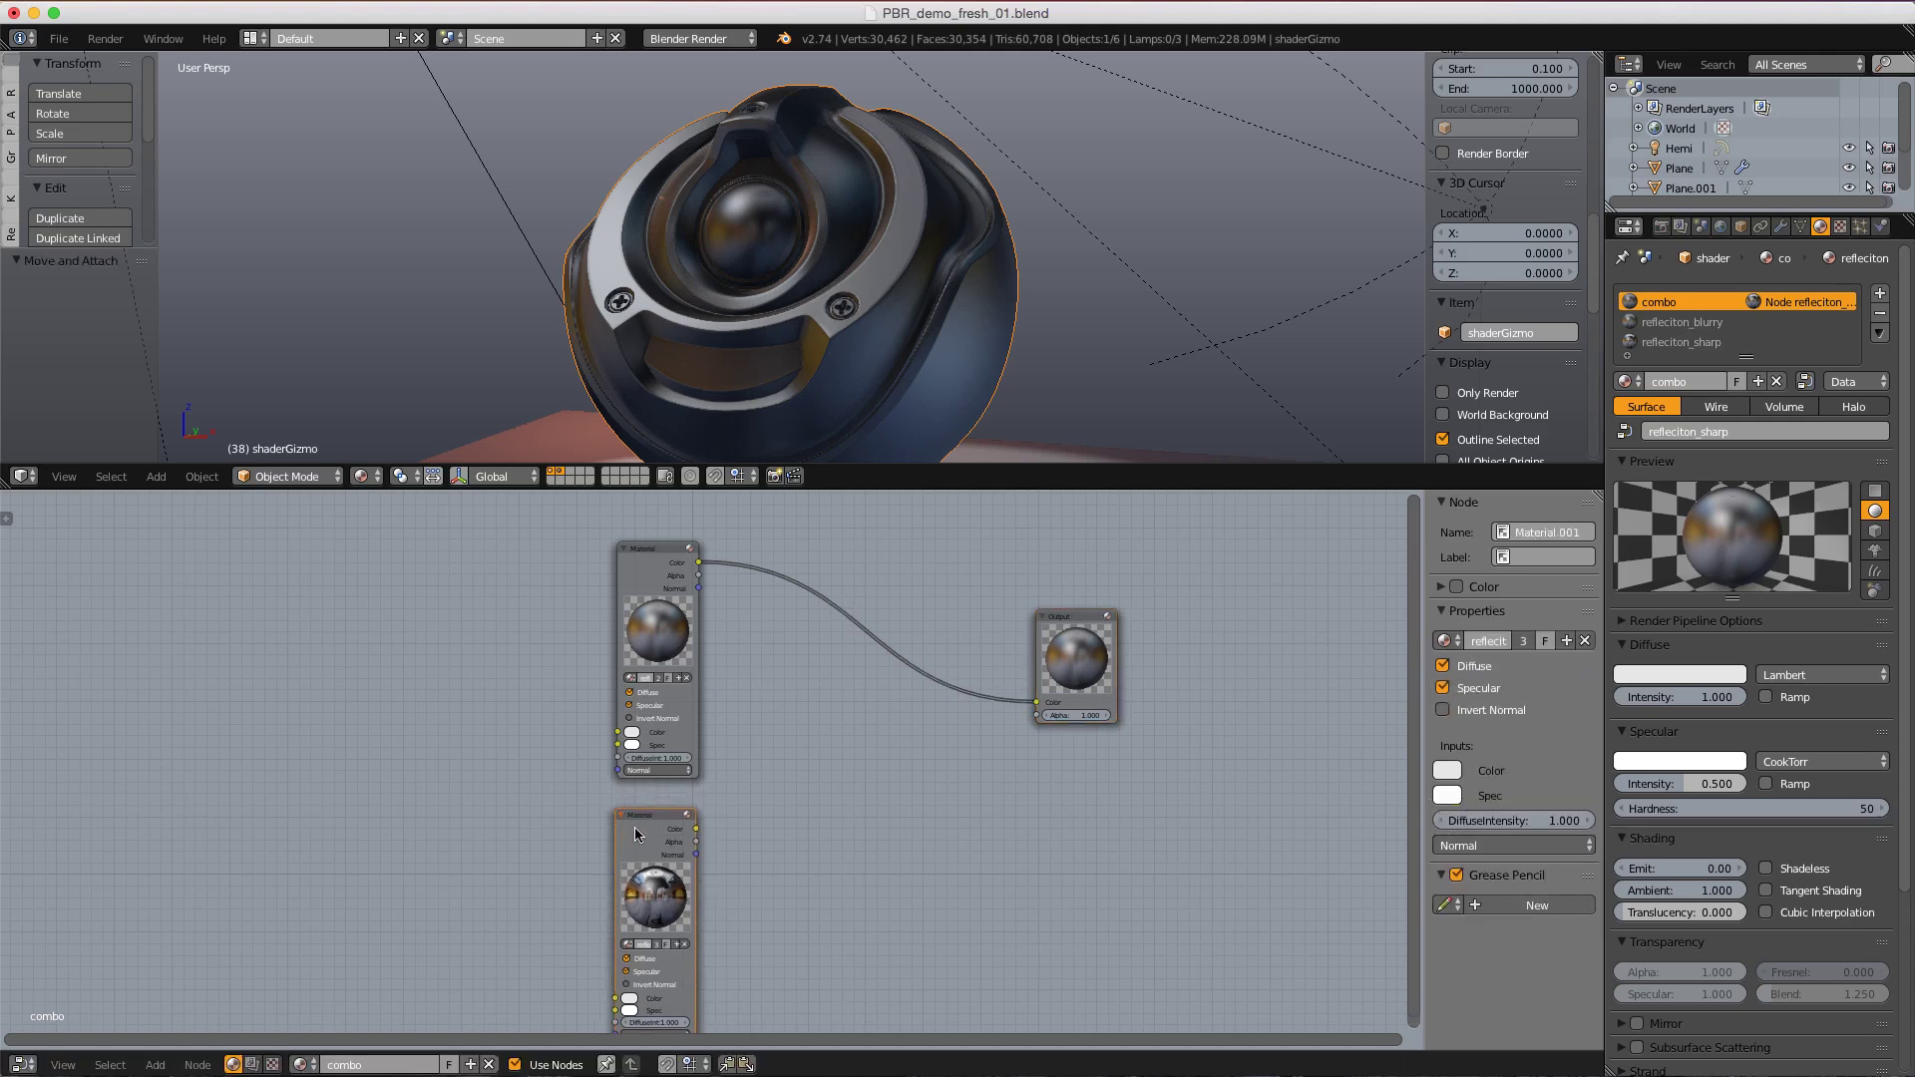
- Add a MixRGB node between the two Material nodes and the Output node
{"action": "scroll", "coordinate": [684, 775], "scroll_direction": "up", "scroll_amount": 1}
{"action": "key", "text": "shift+a"}
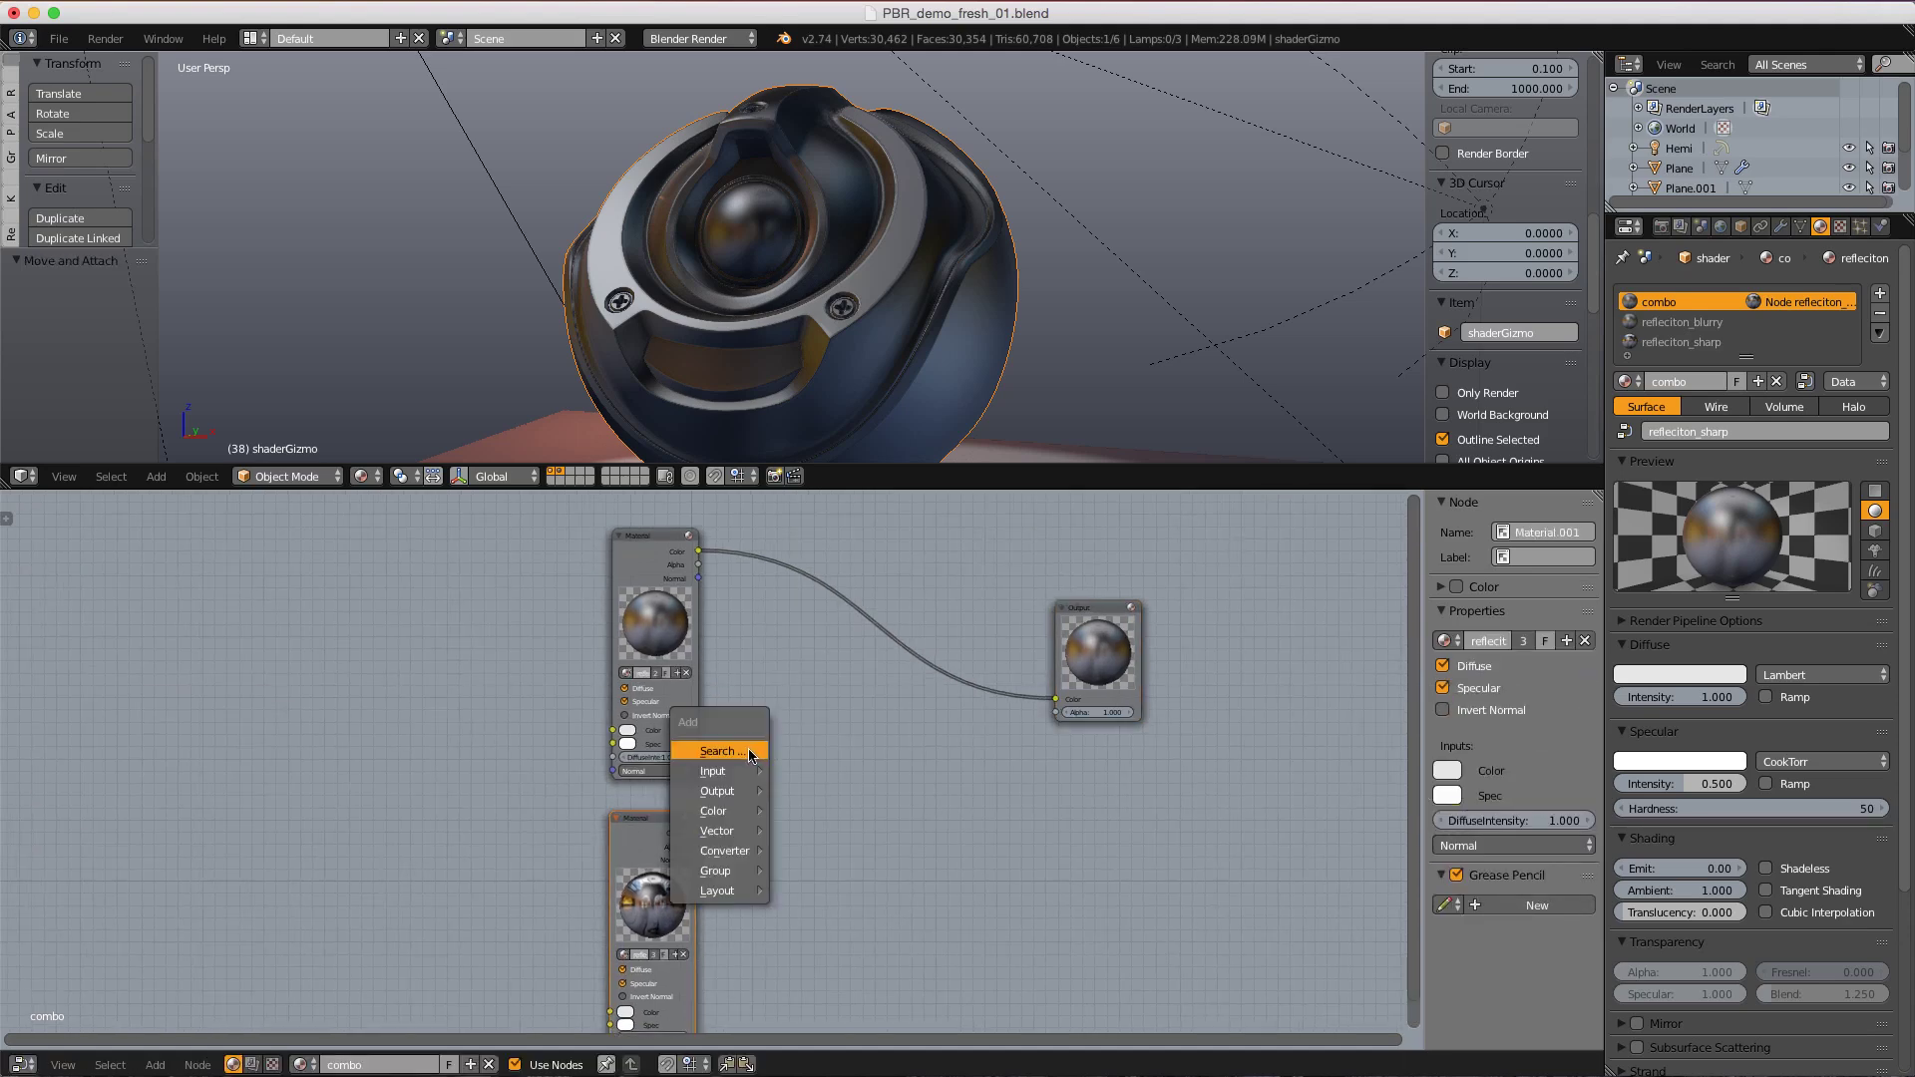
{"action": "mouse_move", "coordinate": [715, 811]}
{"action": "left_click", "coordinate": [793, 810]}
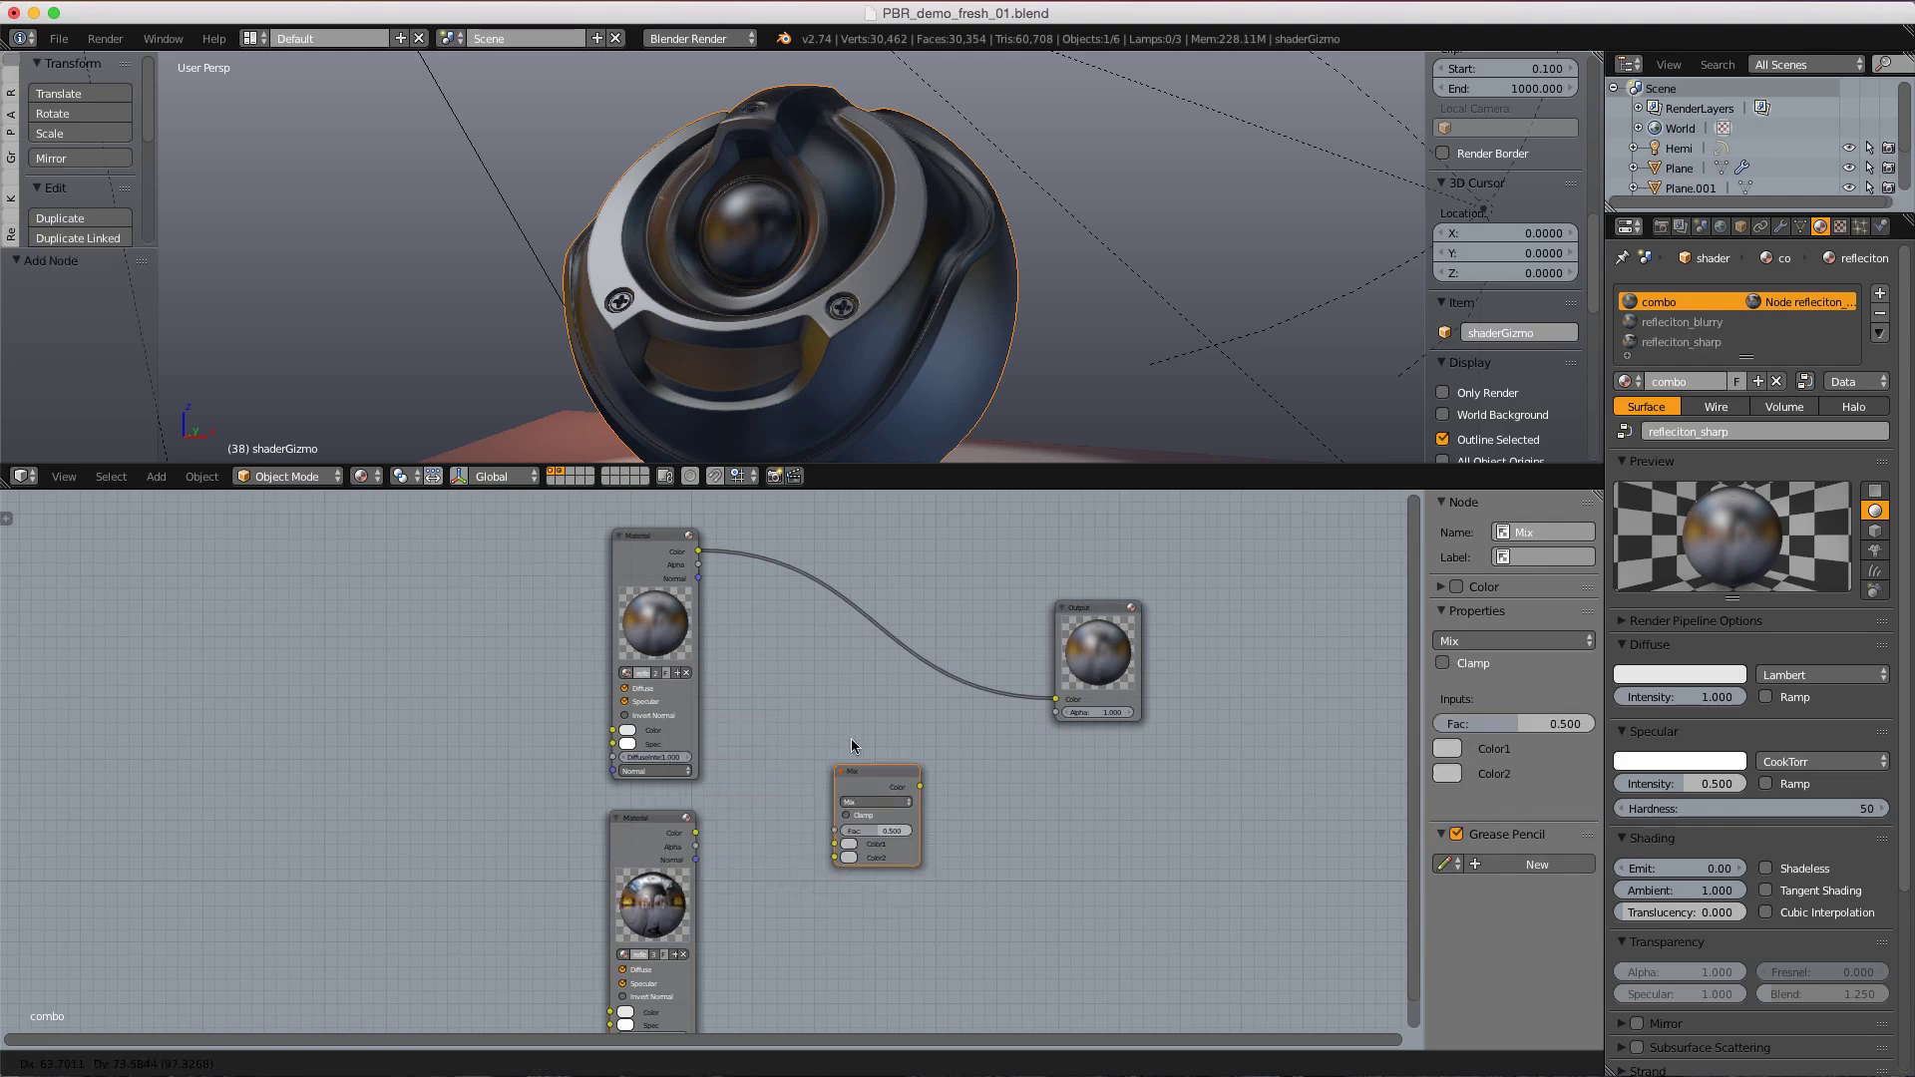
{"action": "left_click", "coordinate": [855, 701]}
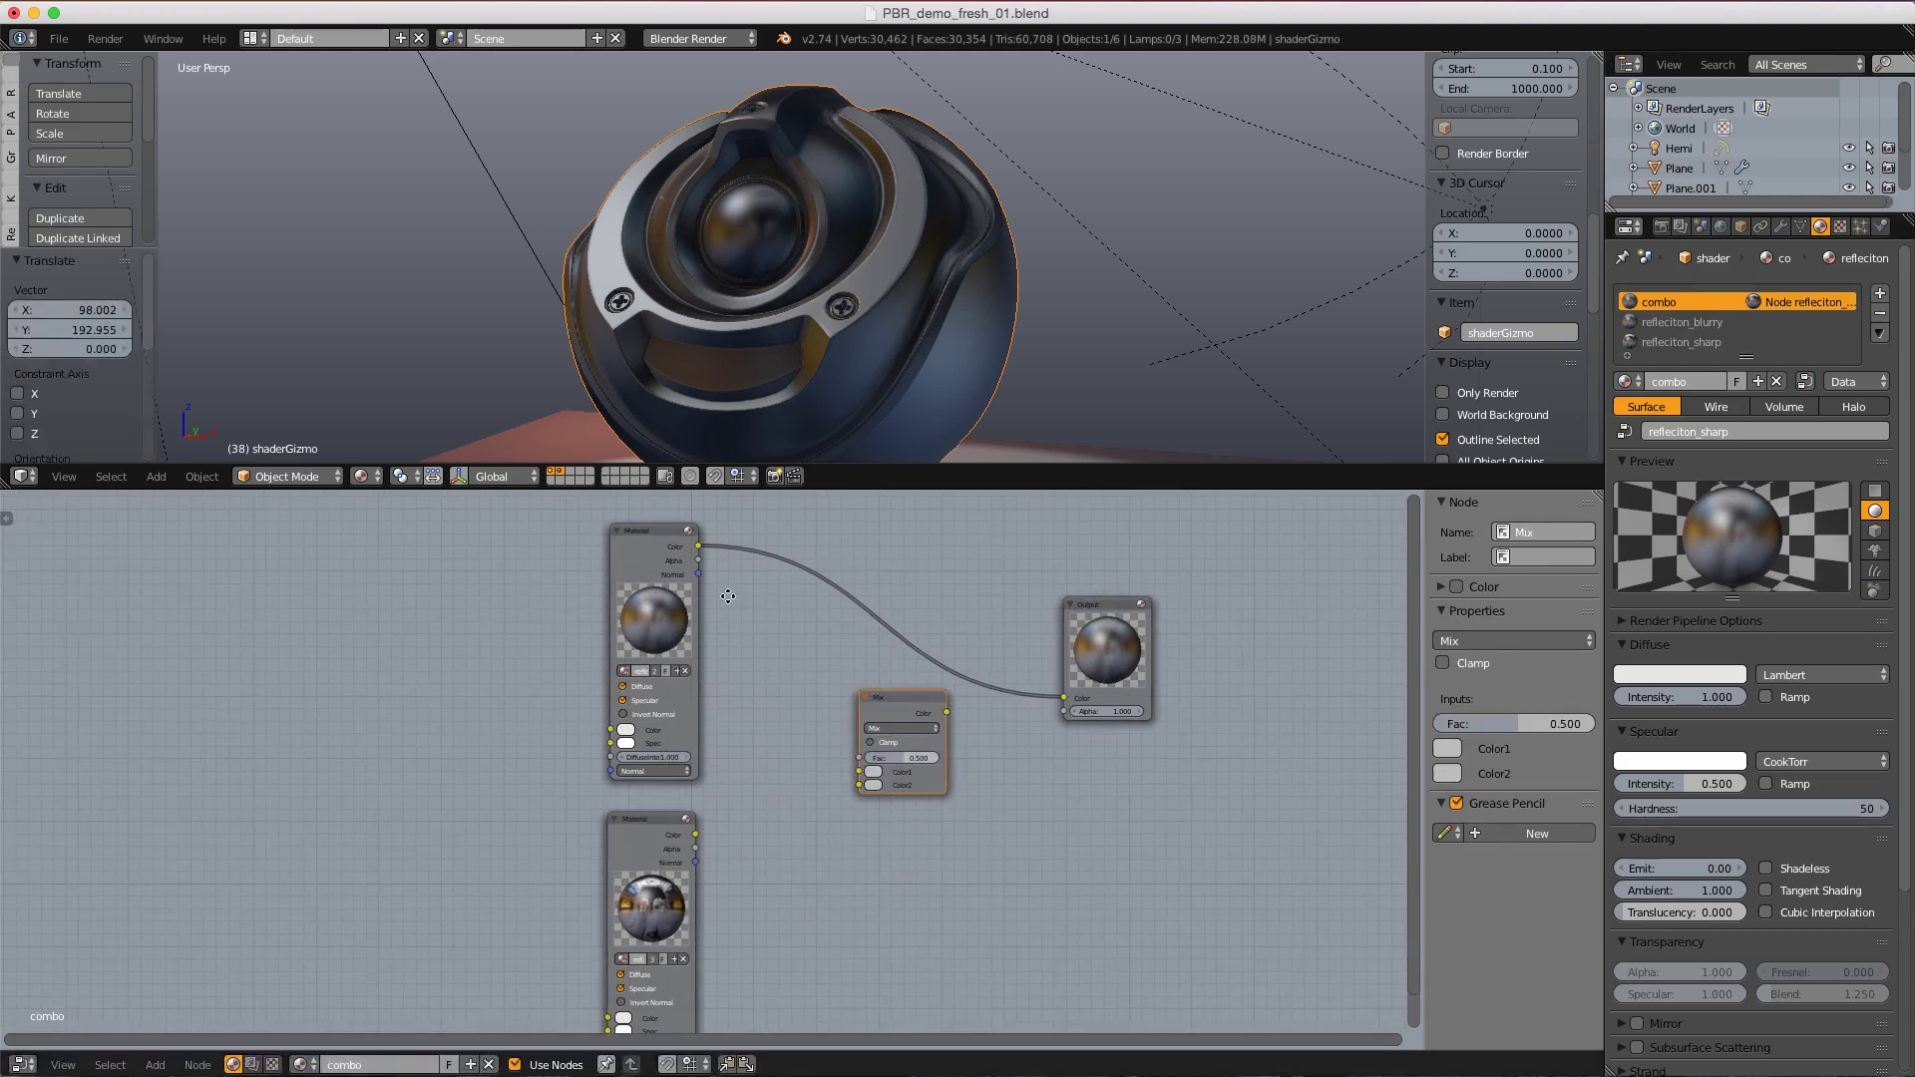
- Add a Geometry input node and a Normal vector node in the empty area before the Material nodes
{"action": "mouse_move", "coordinate": [762, 681]}
{"action": "middle_mouse_down", "text": "ctrl"}
{"action": "mouse_move", "coordinate": [718, 671]}
{"action": "mouse_move", "coordinate": [748, 665]}
{"action": "middle_mouse_up", "text": "ctrl"}
{"action": "middle_click_drag", "start_coordinate": [749, 665], "coordinate": [745, 695], "text": "ctrl"}
{"action": "key", "text": "shift+a"}
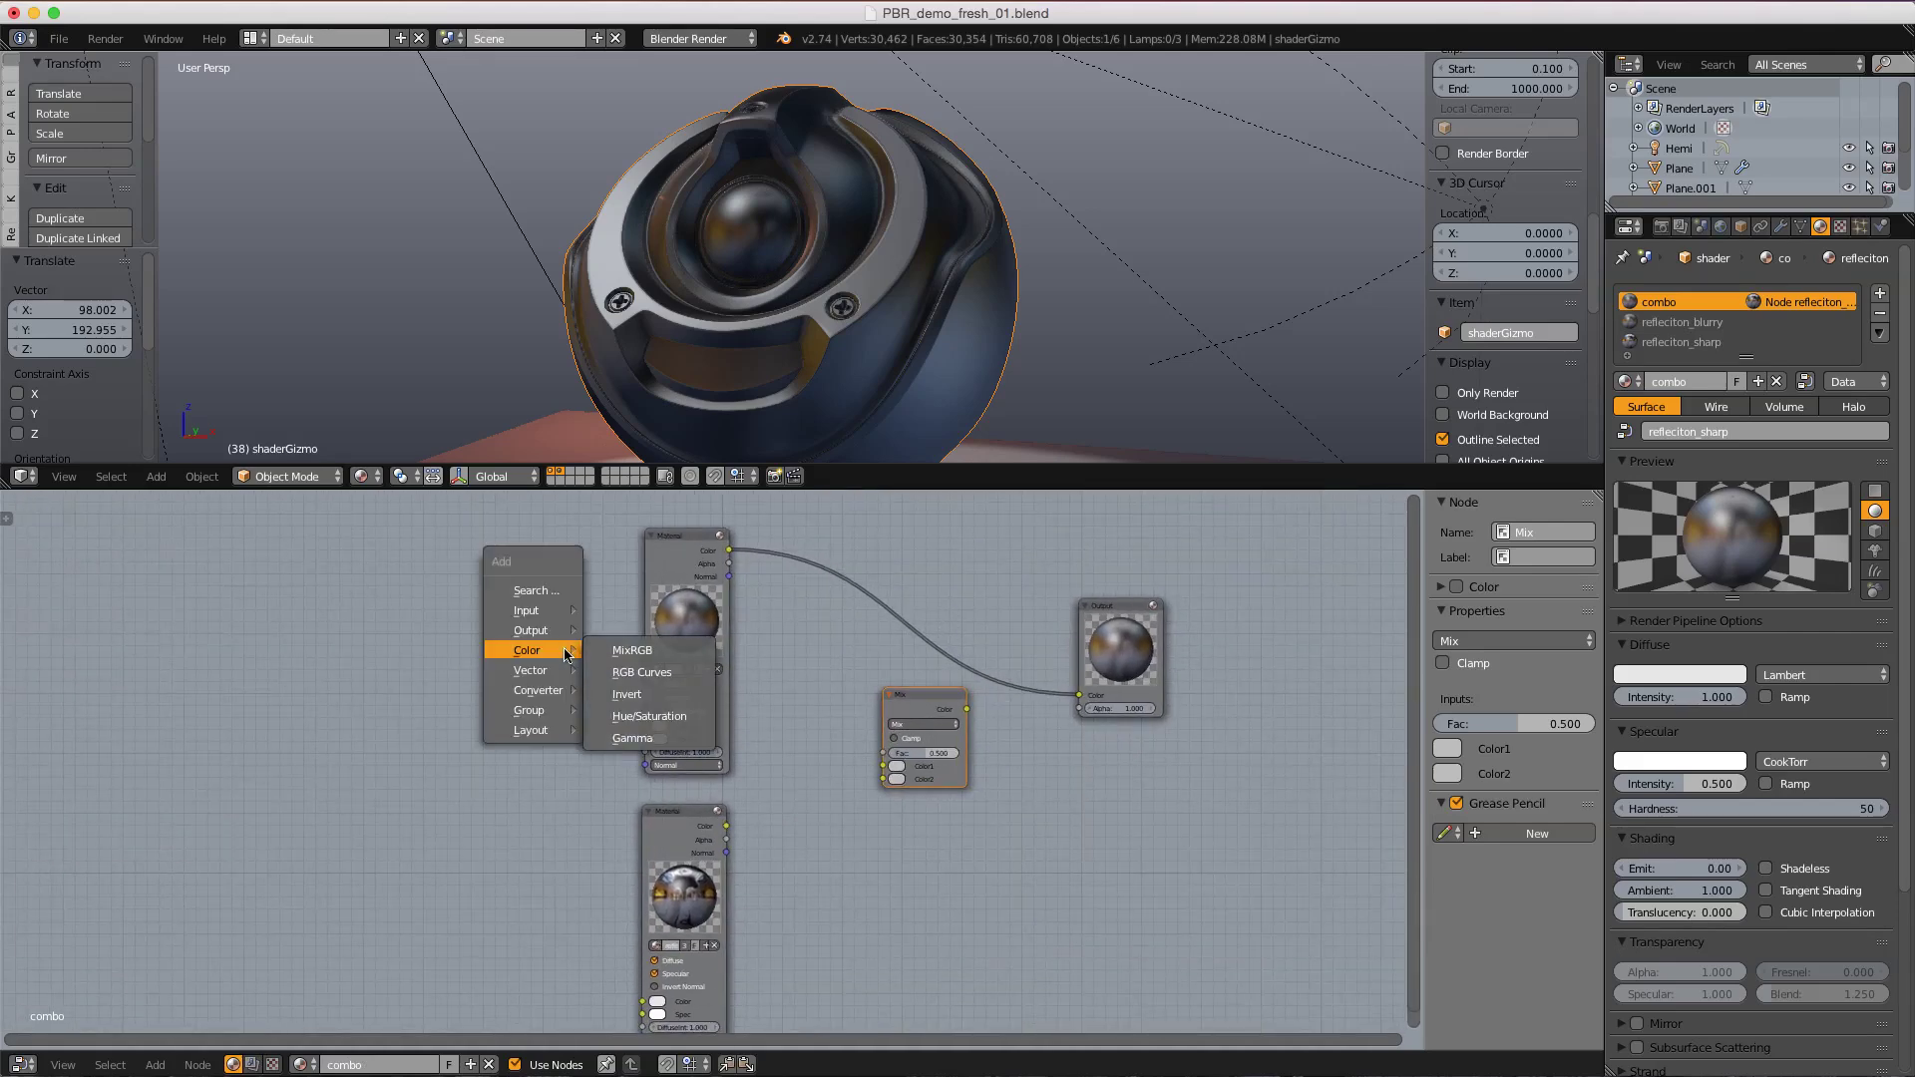
{"action": "mouse_move", "coordinate": [585, 613]}
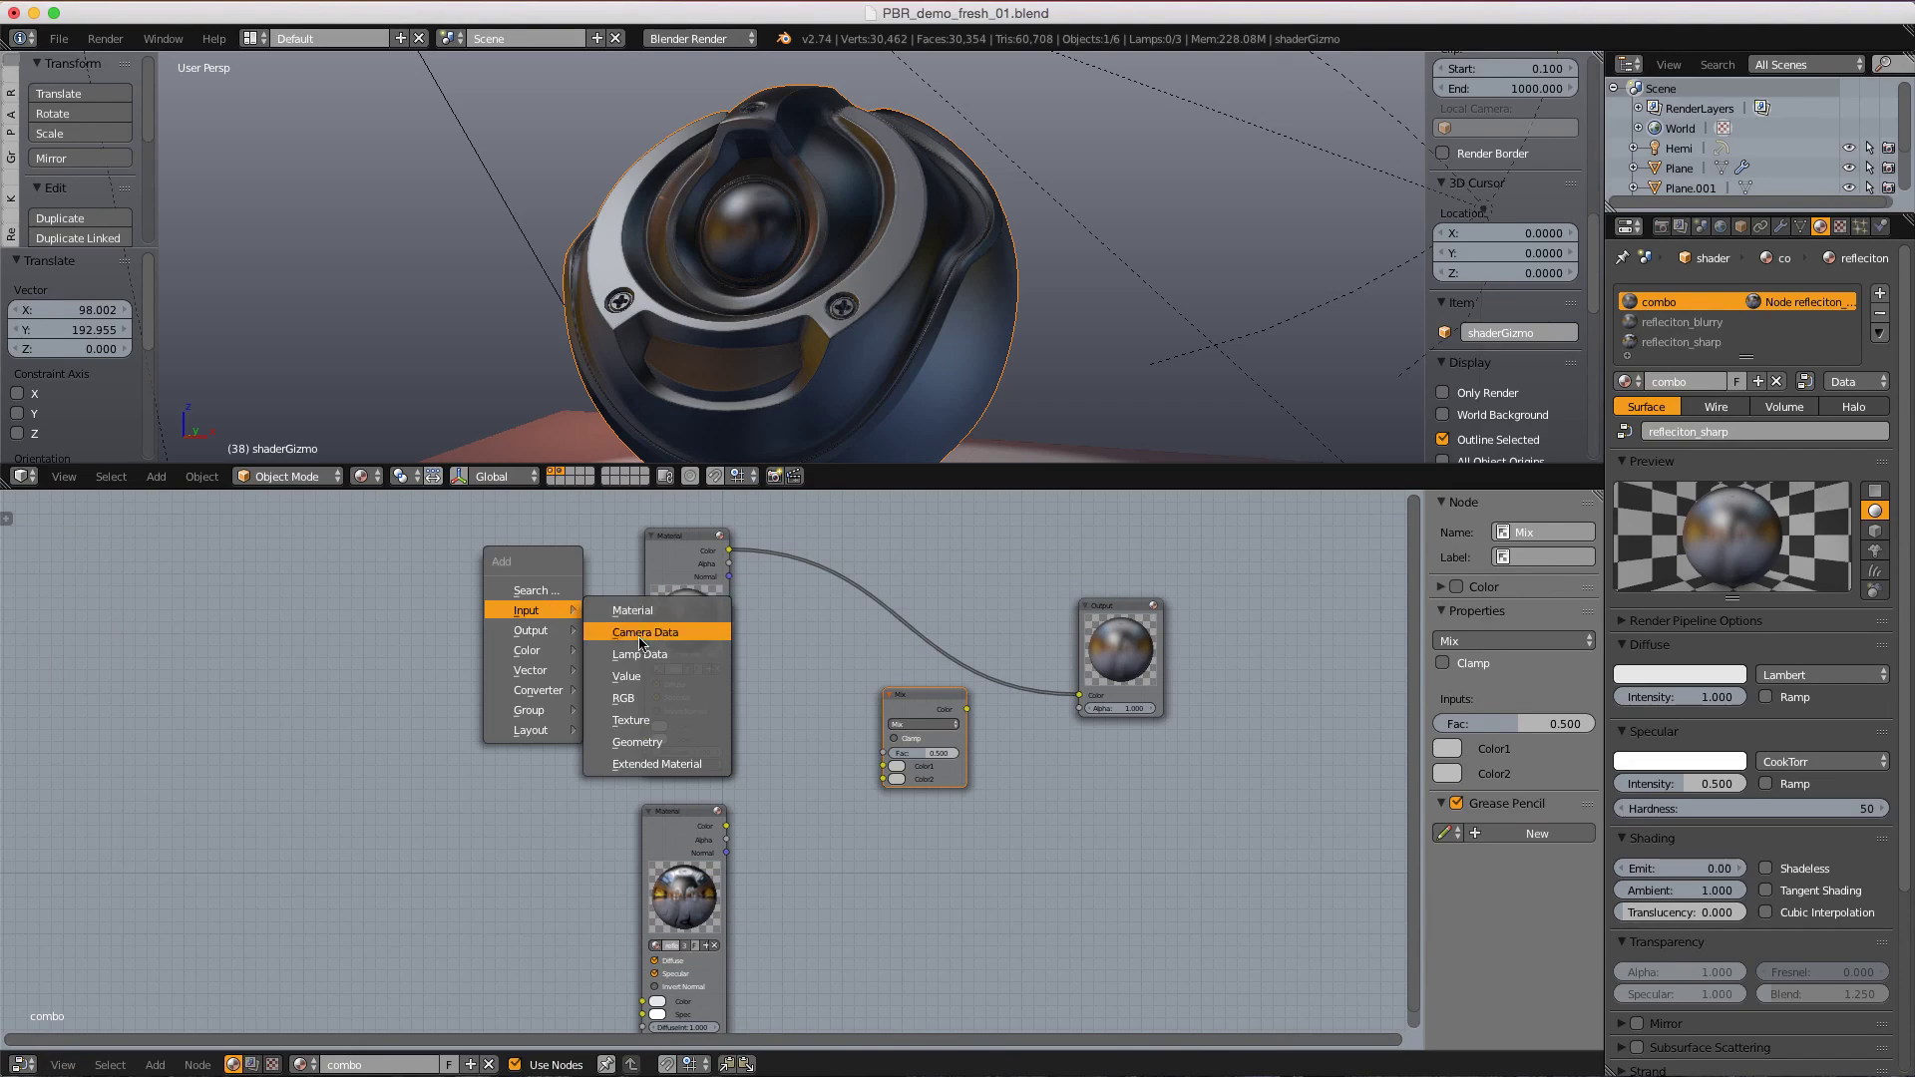
{"action": "left_click", "coordinate": [636, 742]}
{"action": "left_click", "coordinate": [204, 688]}
{"action": "key", "text": "shift+a"}
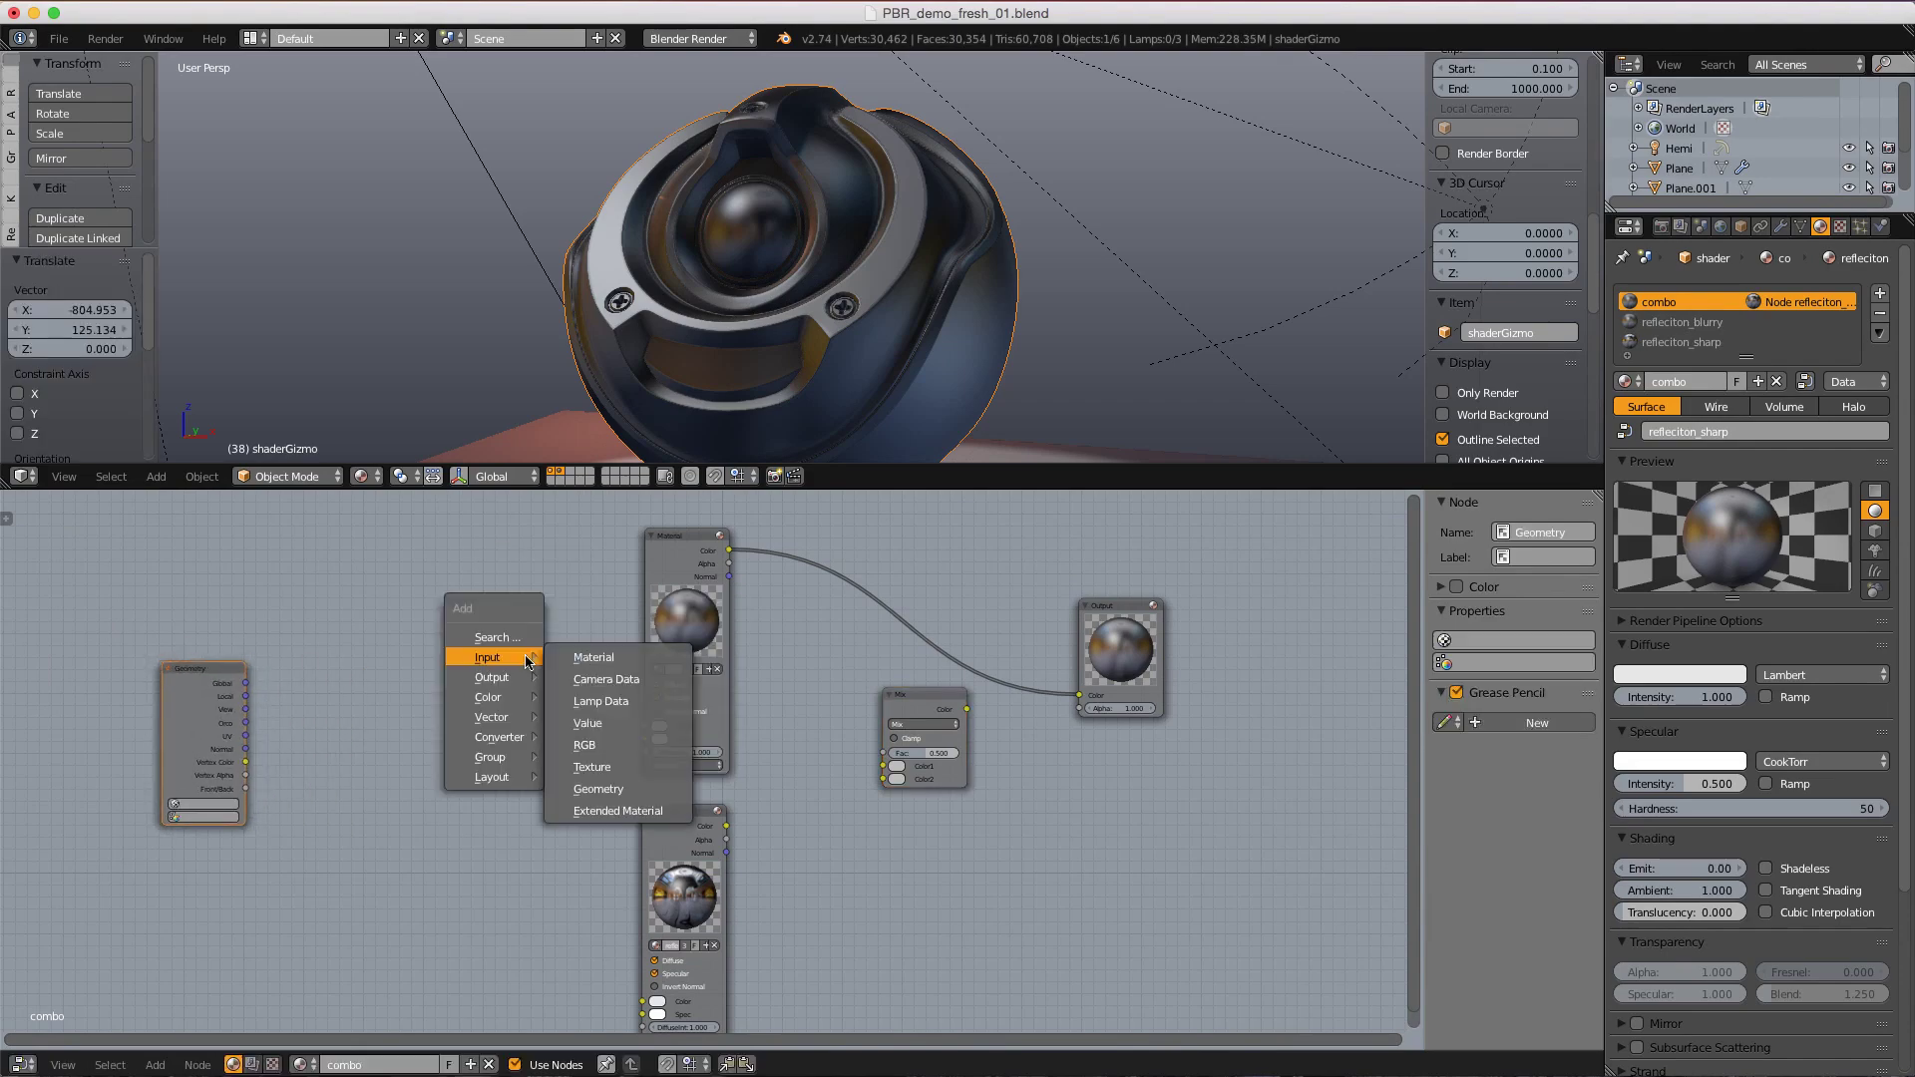
{"action": "left_click", "coordinate": [592, 717]}
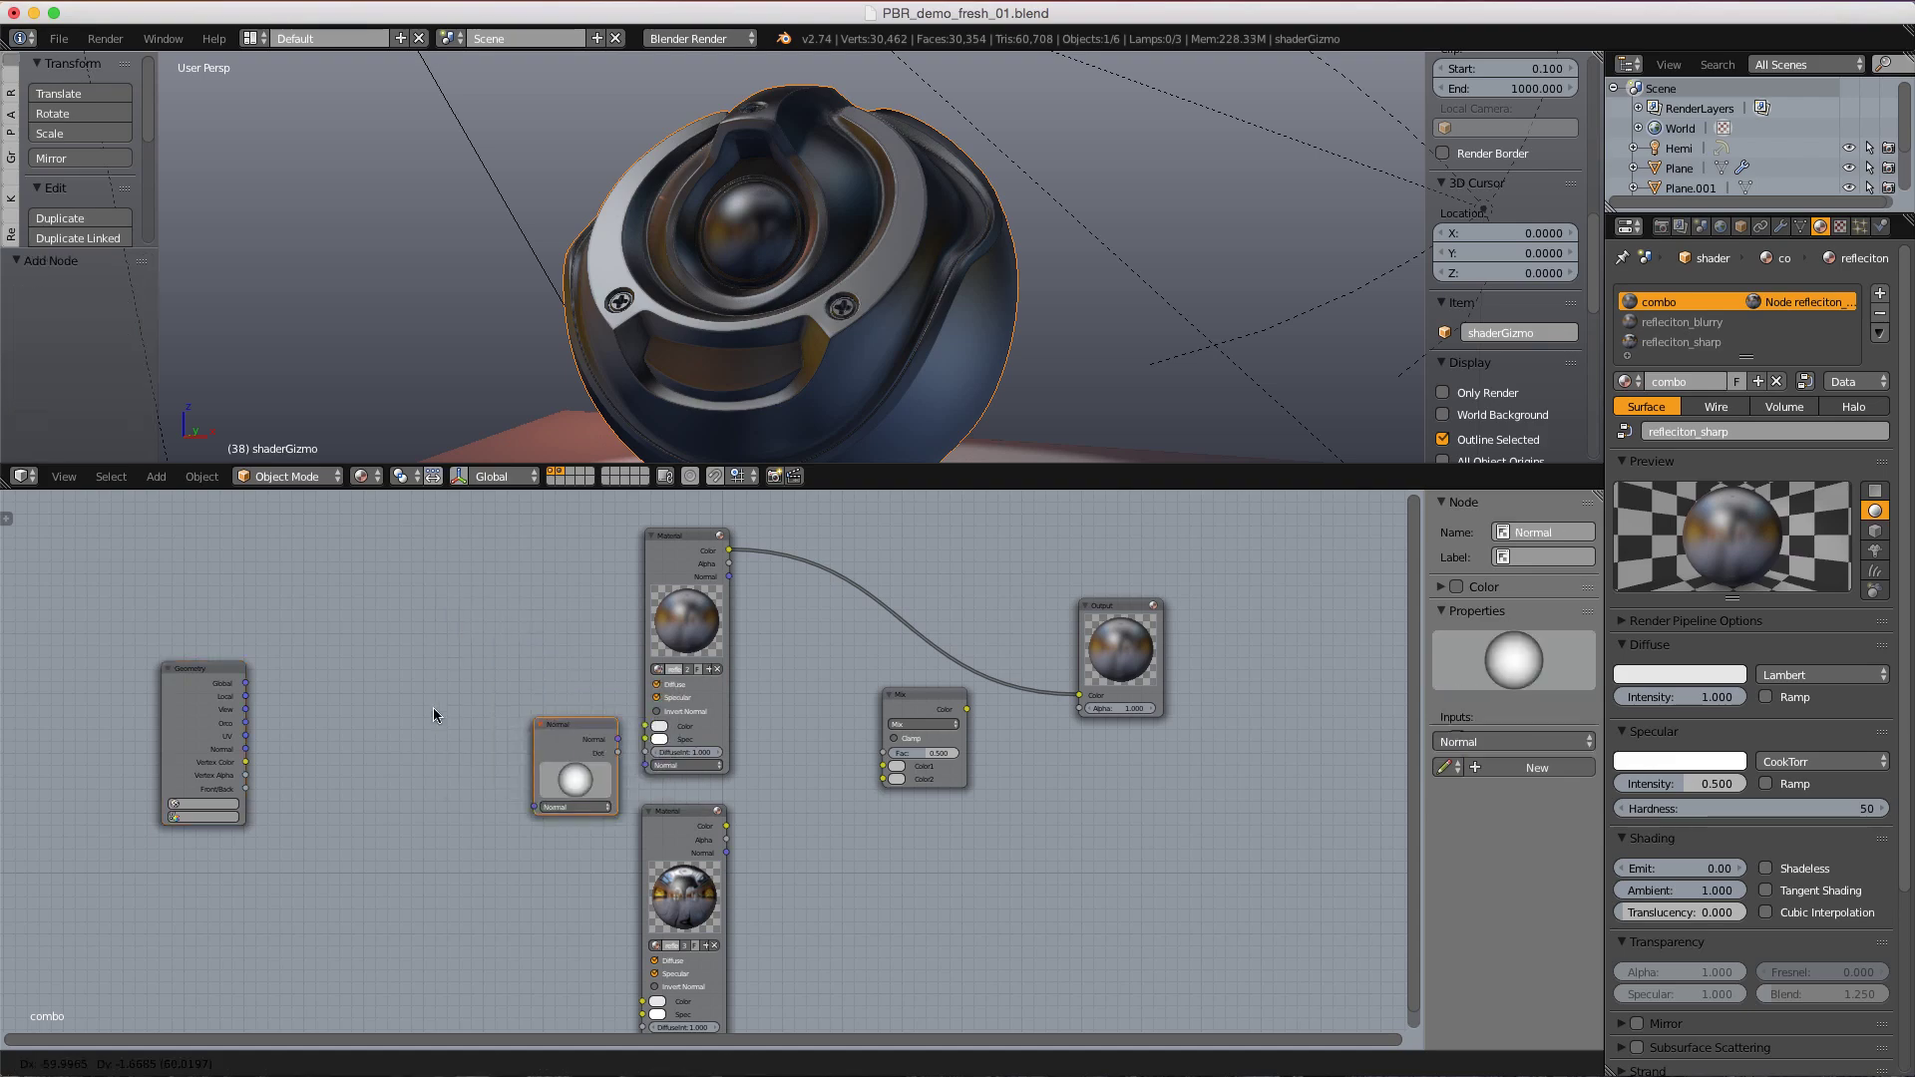
{"action": "left_click", "coordinate": [413, 786]}
- Link the Geometry node's Normal output to the Normal node's Normal input
{"action": "scroll", "coordinate": [415, 785], "scroll_direction": "up", "scroll_amount": 3}
{"action": "scroll", "coordinate": [415, 785], "scroll_direction": "up", "scroll_amount": 1}
{"action": "middle_click_drag", "start_coordinate": [157, 666], "coordinate": [489, 743]}
{"action": "left_click_drag", "start_coordinate": [400, 788], "coordinate": [527, 865]}
- Link the Normal node's Dot output to the Output node's Color to preview it on the orb
{"action": "scroll", "coordinate": [734, 758], "scroll_direction": "down", "scroll_amount": 3}
{"action": "middle_click_drag", "start_coordinate": [837, 621], "coordinate": [578, 647]}
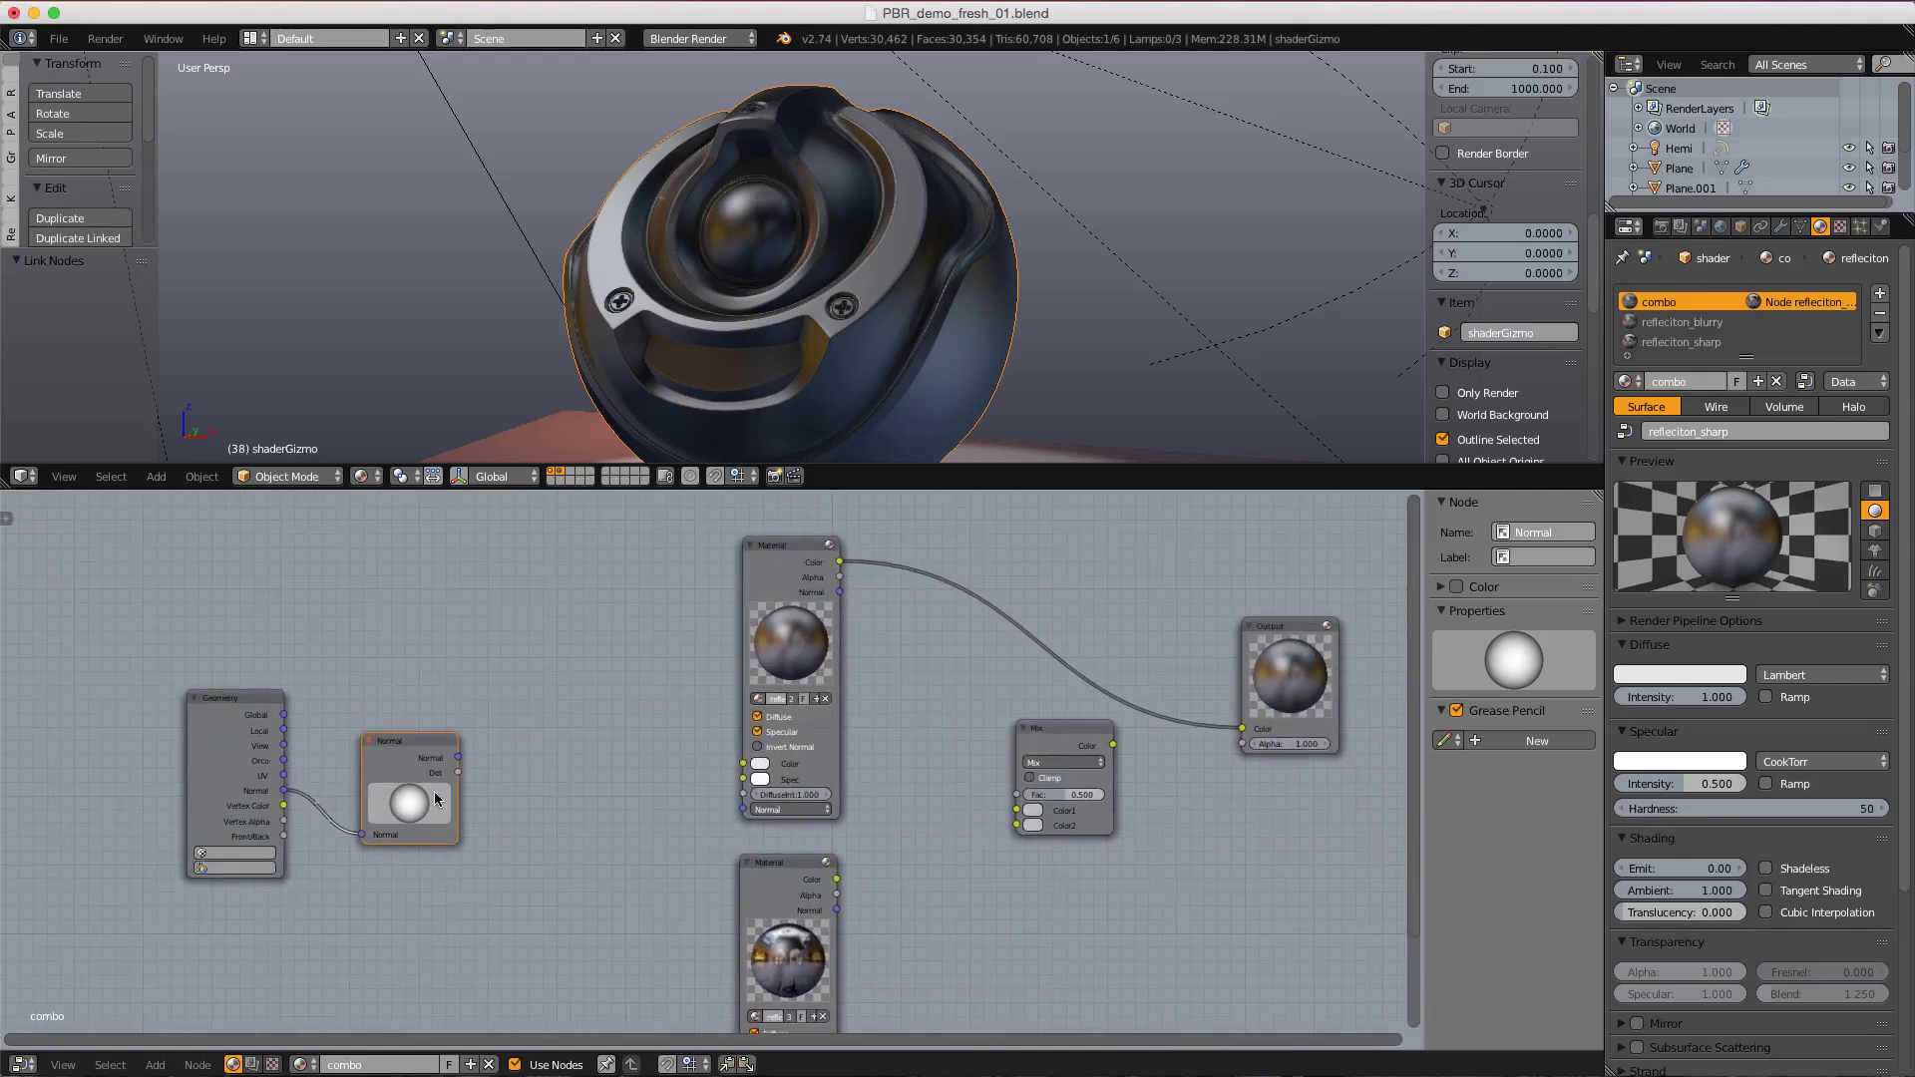
{"action": "left_click_drag", "start_coordinate": [459, 773], "coordinate": [1242, 730]}
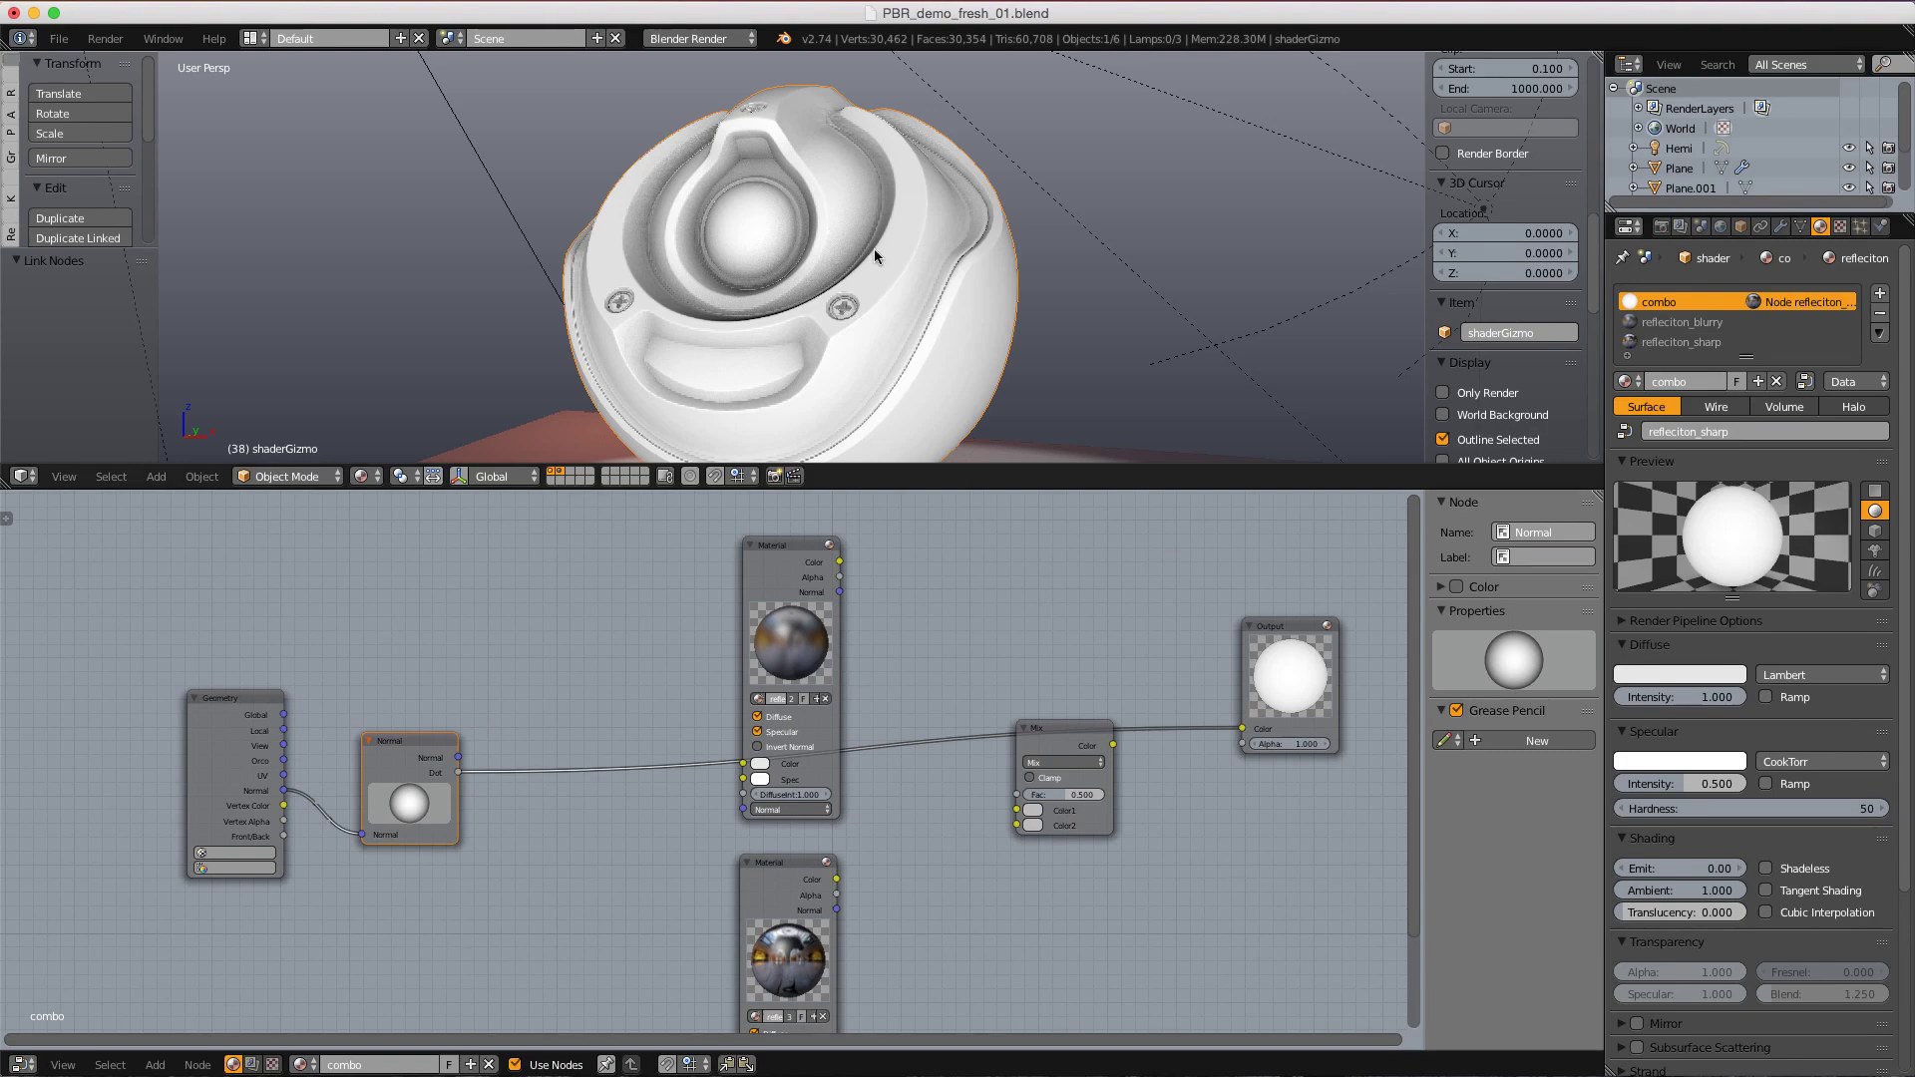
{"action": "middle_click_drag", "start_coordinate": [984, 222], "coordinate": [858, 299]}
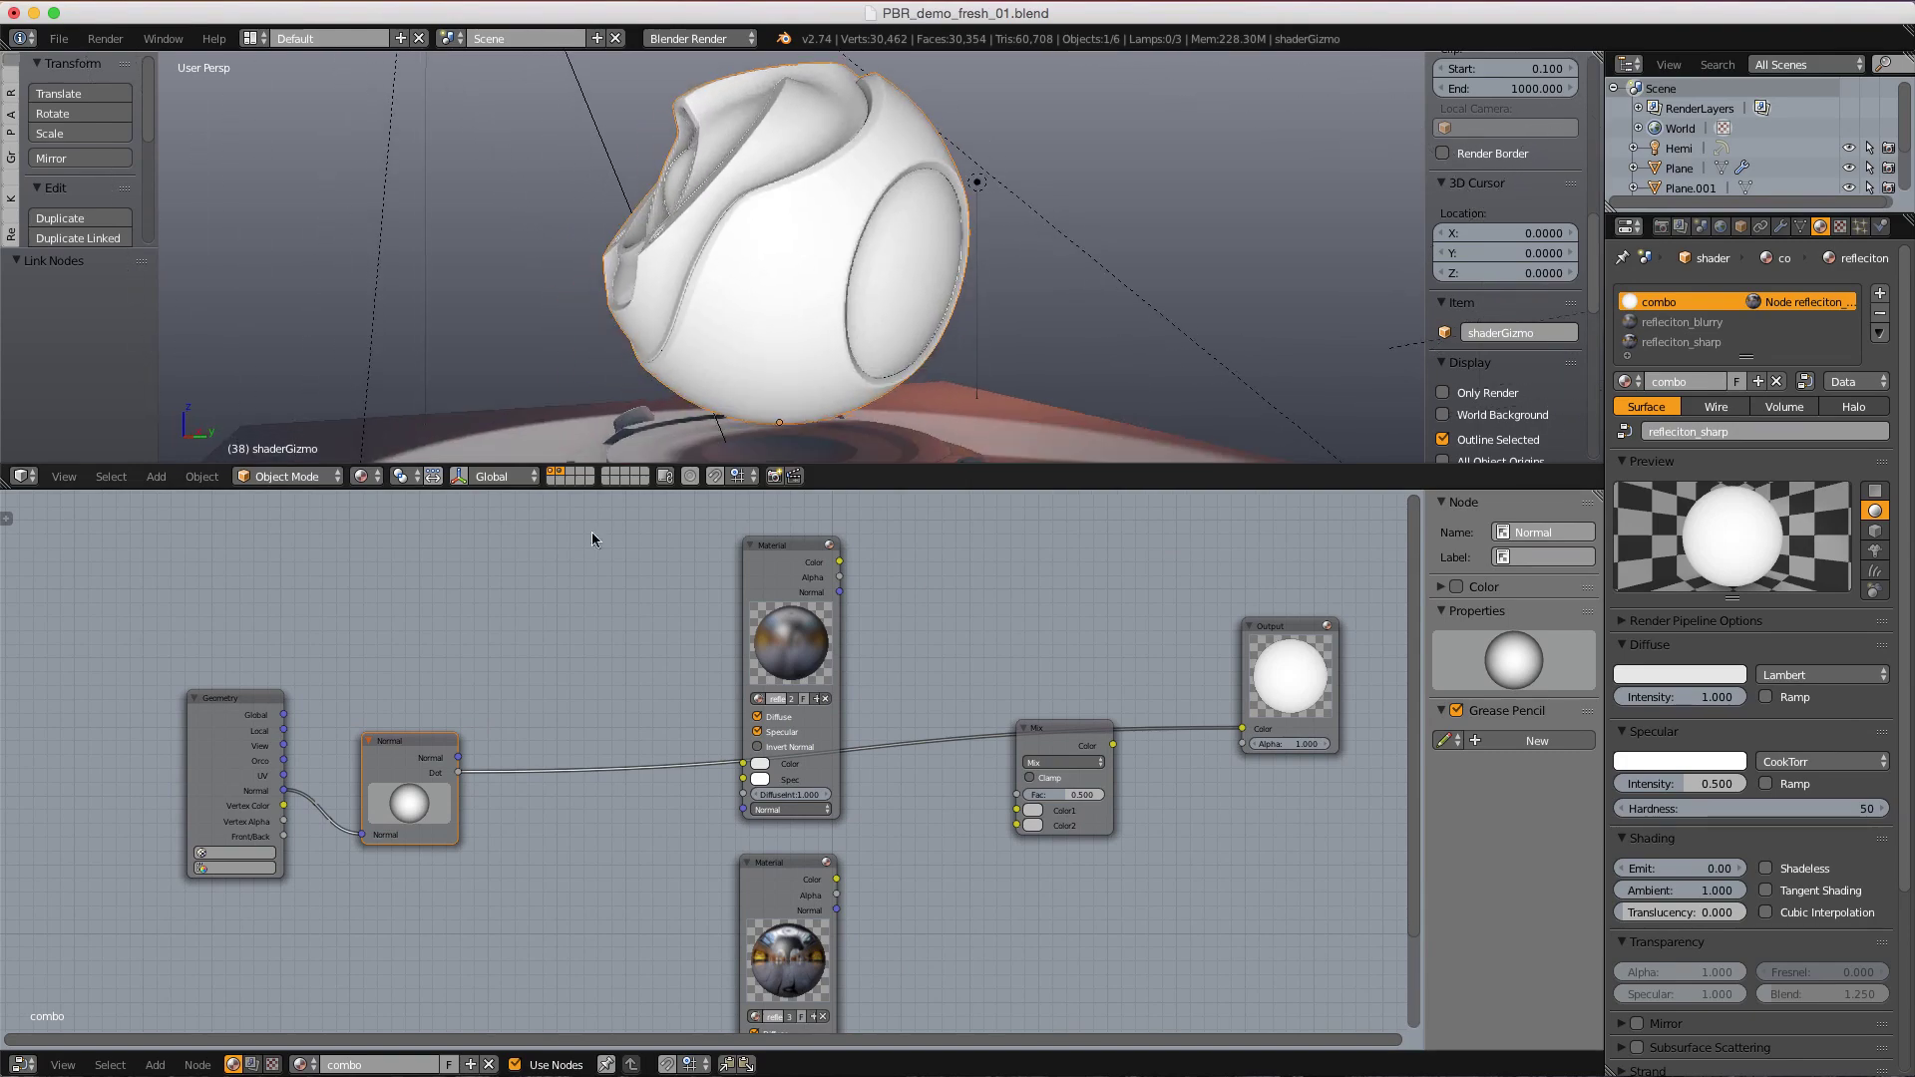
- Insert a ColorRamp node into the link between the Normal node's Dot output and the Output node
{"action": "scroll", "coordinate": [549, 748], "scroll_direction": "up", "scroll_amount": 2}
{"action": "key", "text": "shift+a"}
{"action": "mouse_move", "coordinate": [537, 761]}
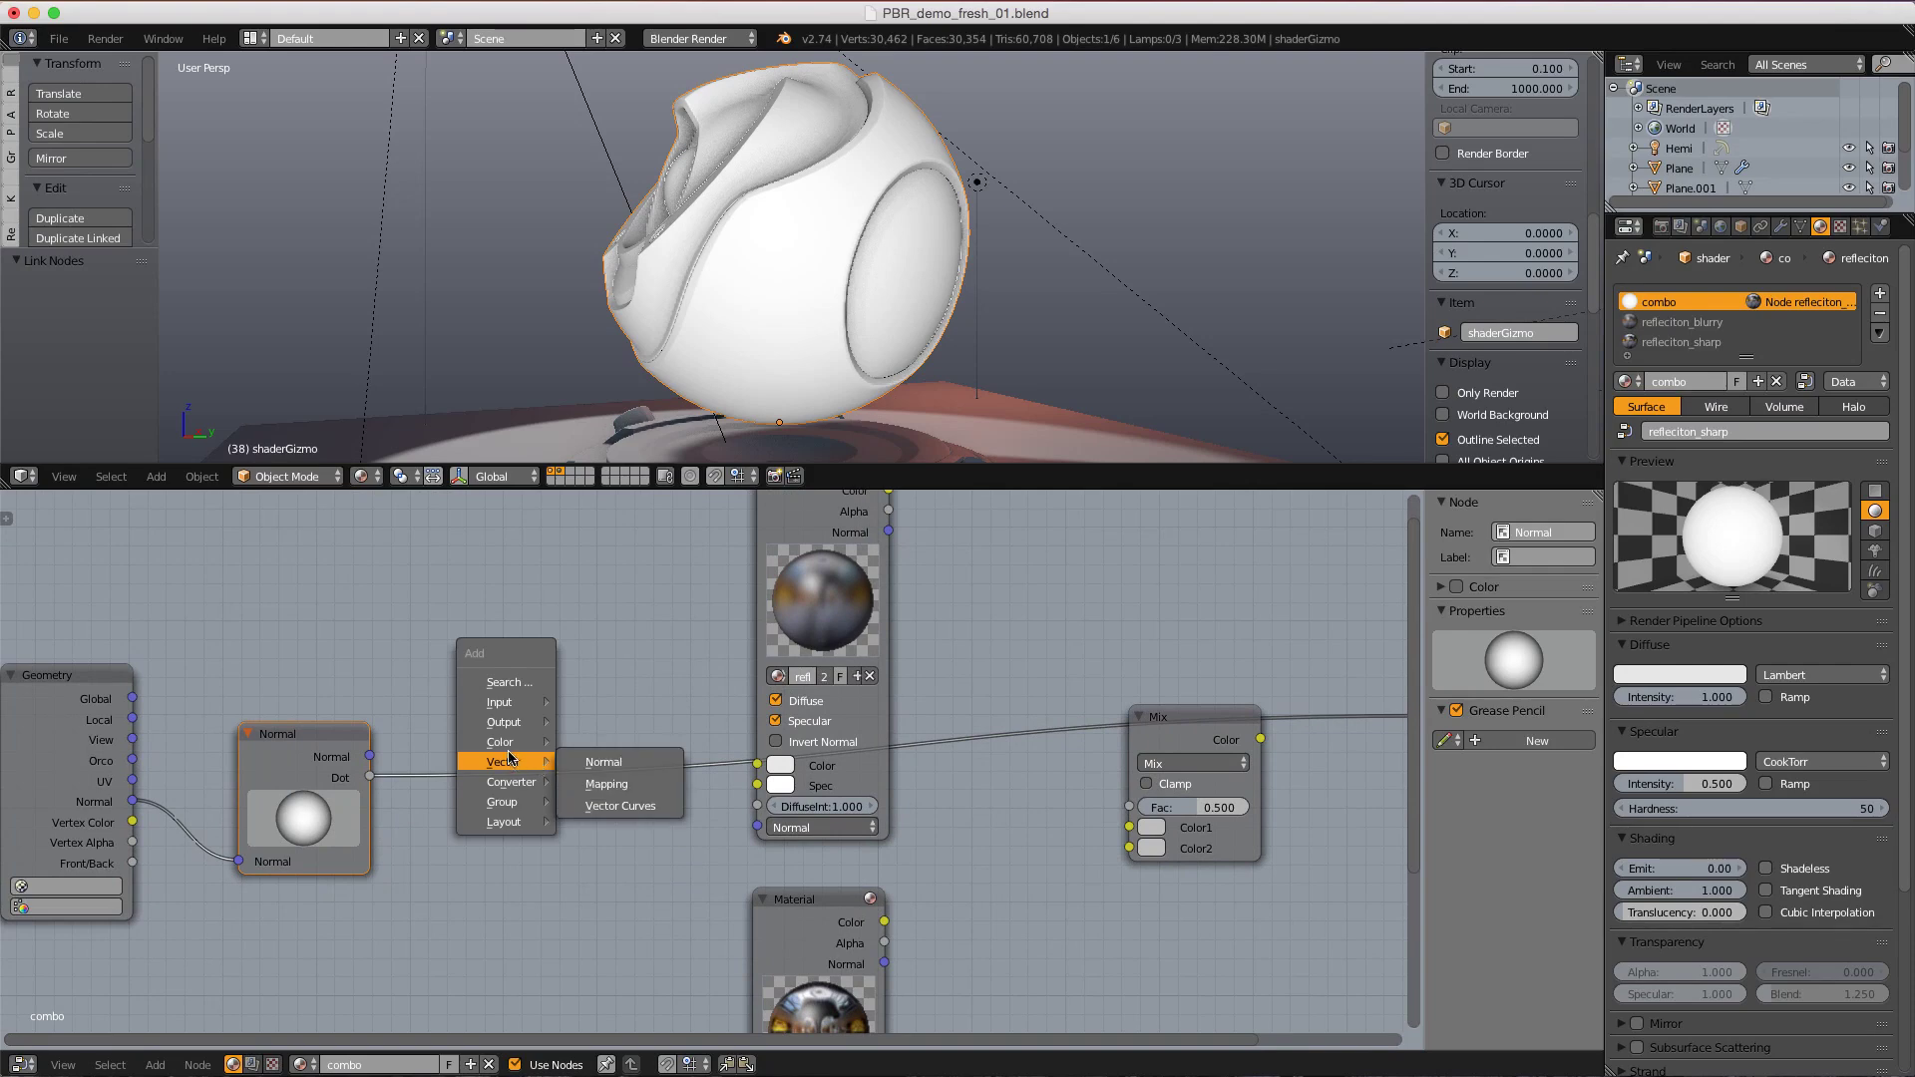
{"action": "left_click", "coordinate": [574, 786]}
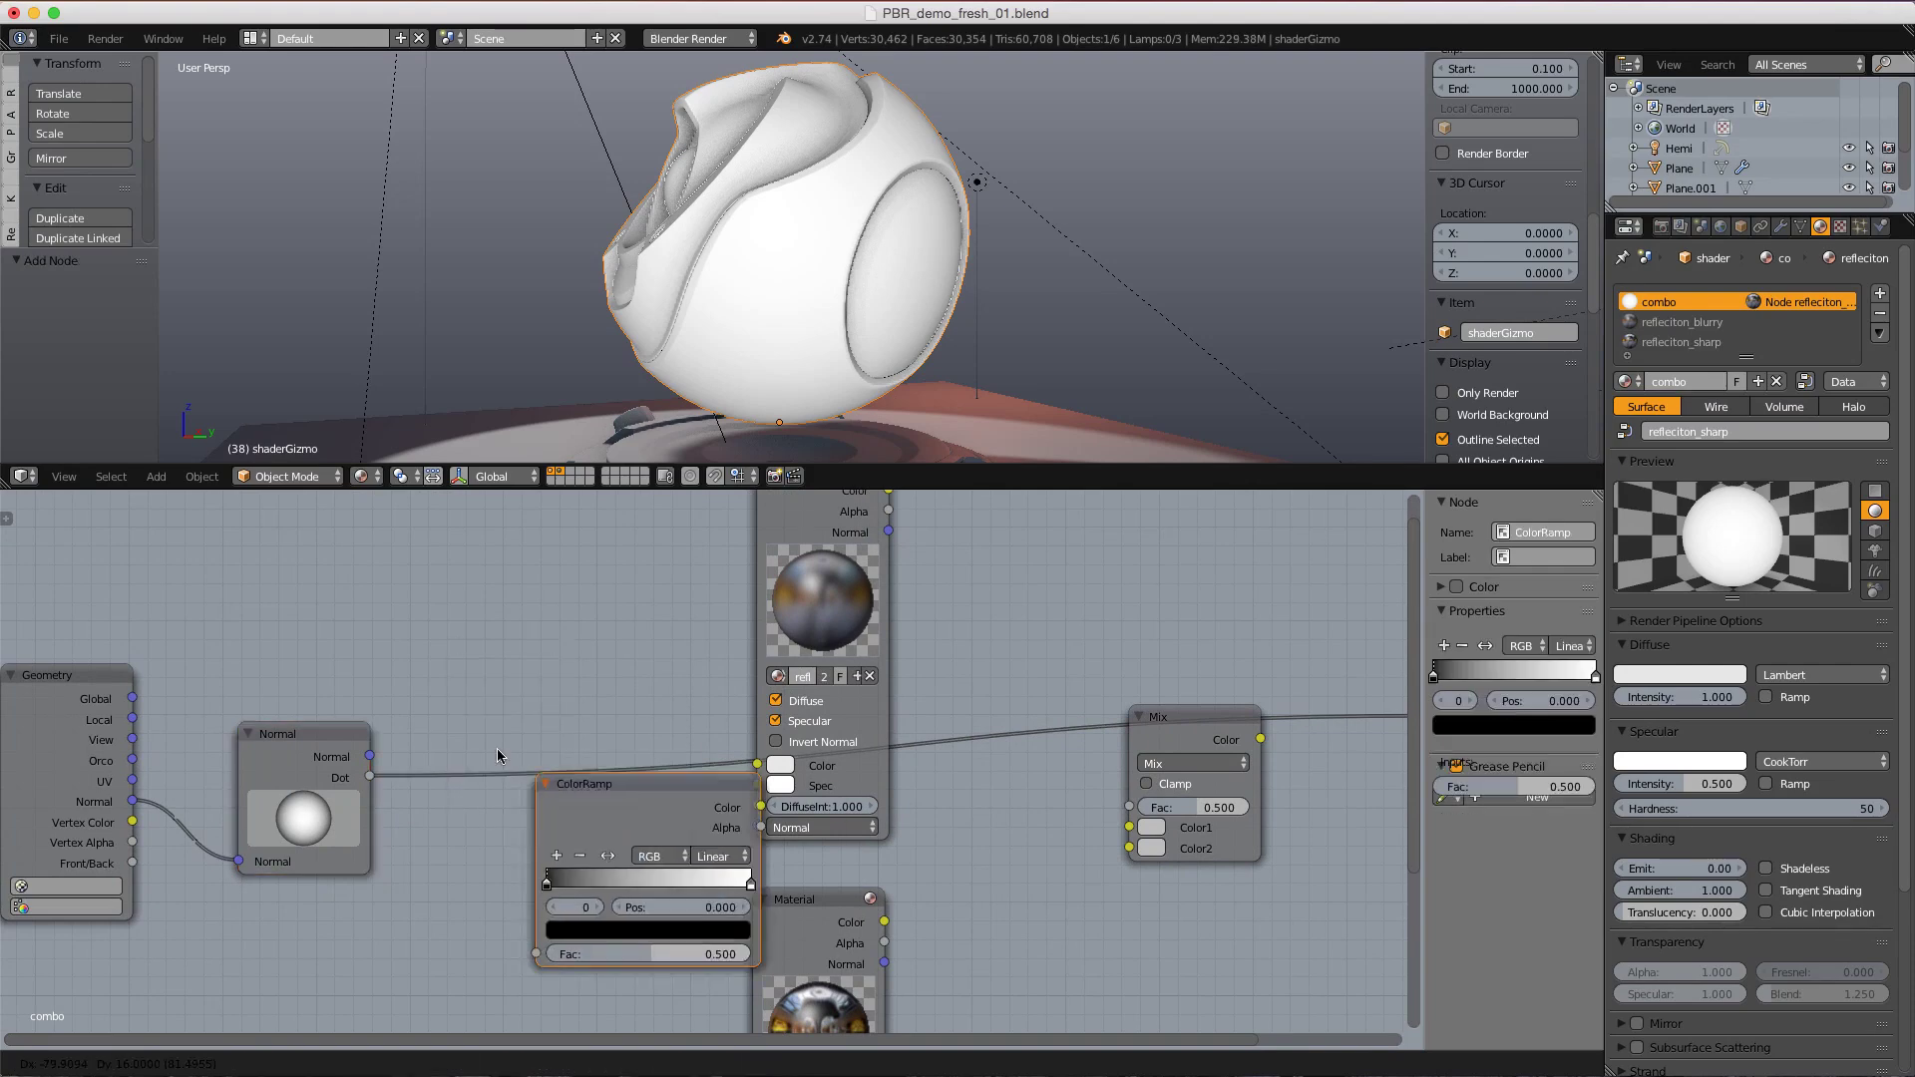
{"action": "left_click", "coordinate": [402, 670]}
- Set the ColorRamp interpolation to Ease, moving the black stop inward and the white stop to 0.859
{"action": "scroll", "coordinate": [725, 785], "scroll_direction": "up", "scroll_amount": 2}
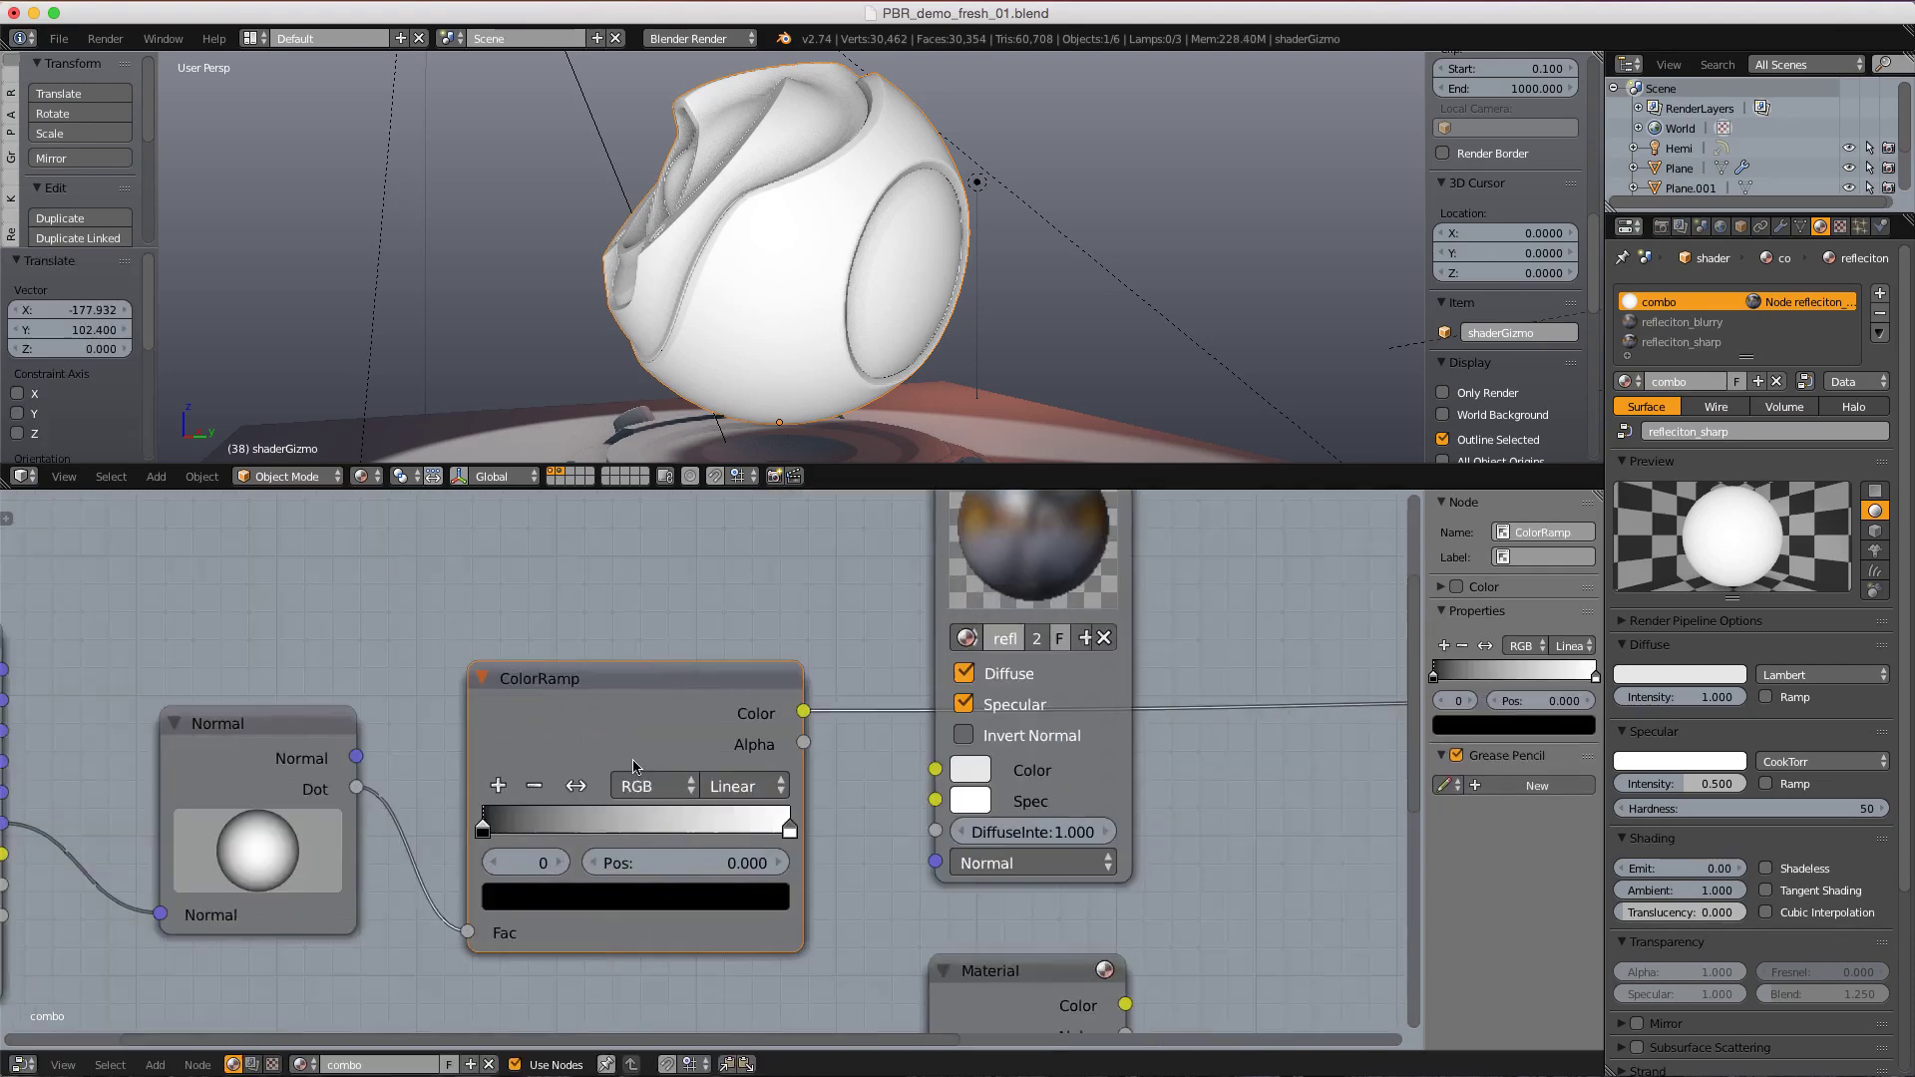
{"action": "left_click", "coordinate": [726, 786]}
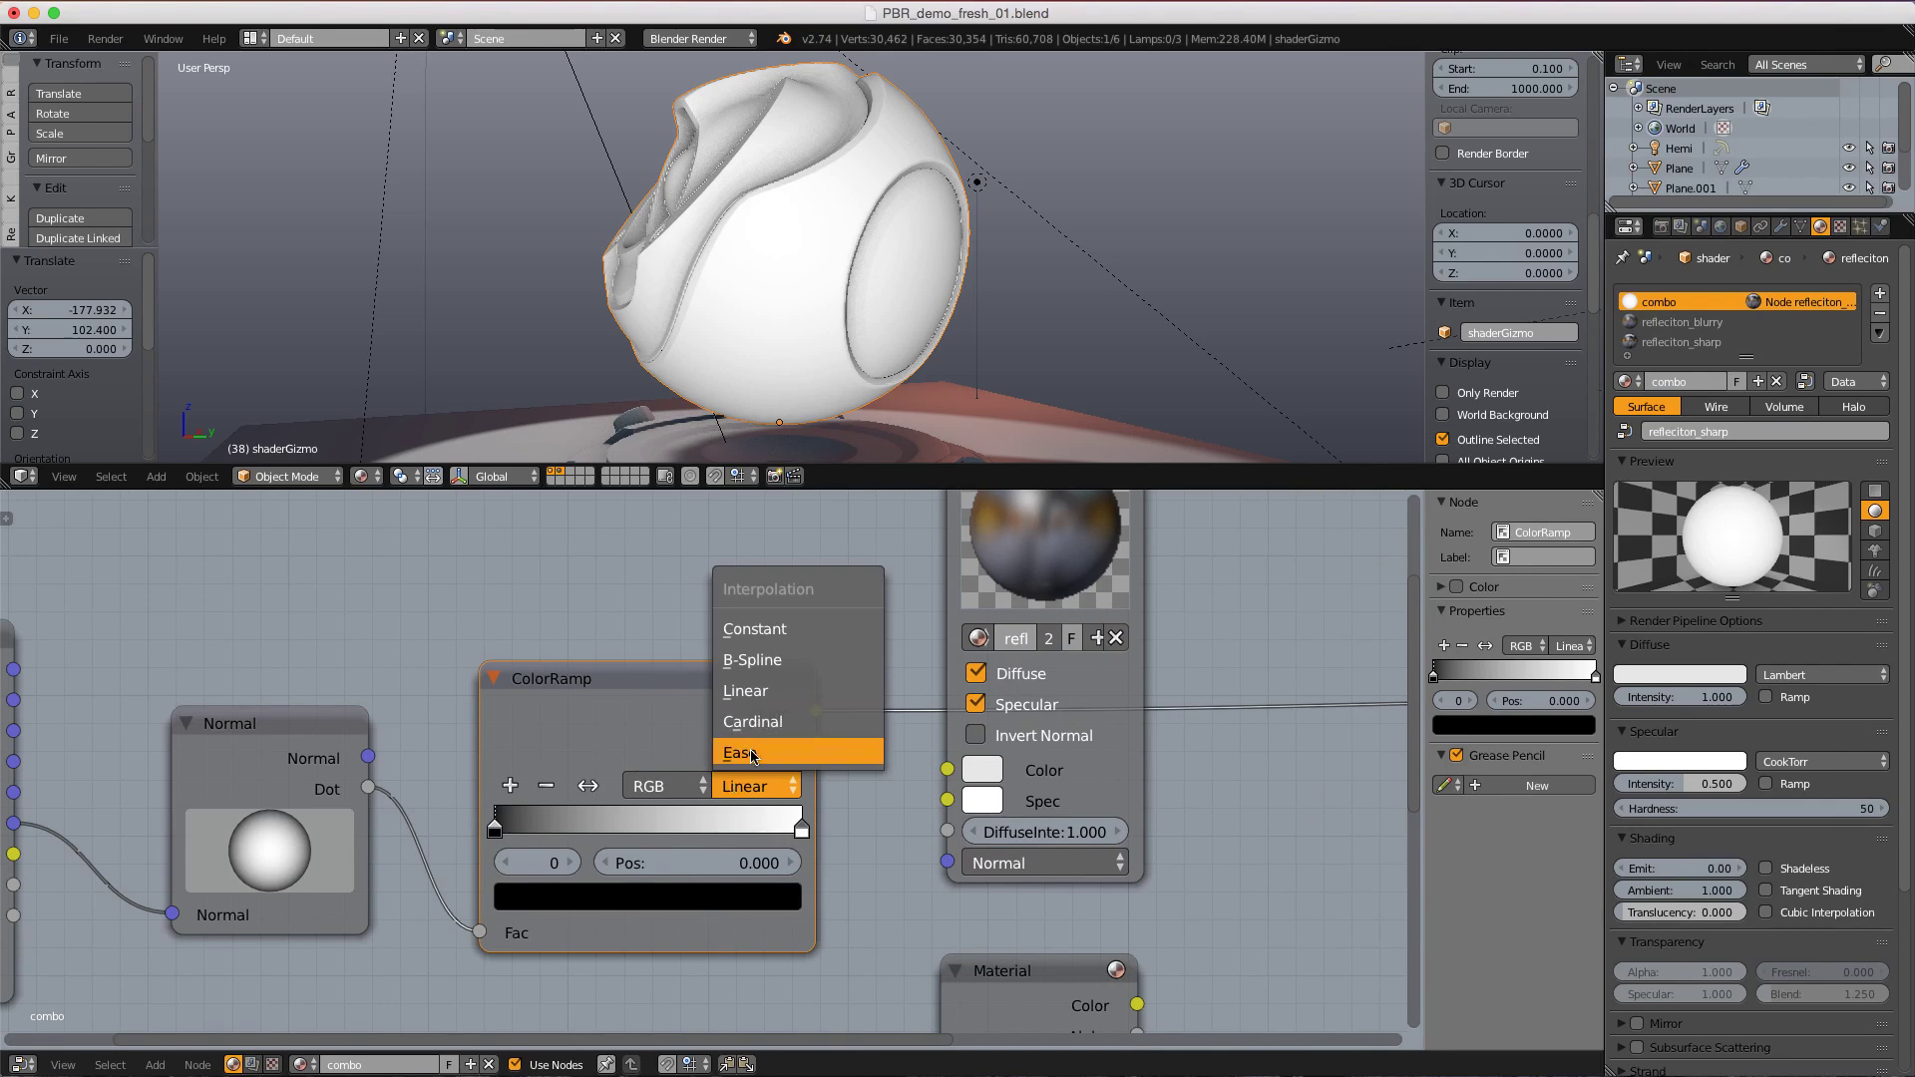
{"action": "left_click", "coordinate": [752, 755]}
{"action": "left_click_drag", "start_coordinate": [496, 833], "coordinate": [606, 830]}
{"action": "left_click_drag", "start_coordinate": [801, 829], "coordinate": [759, 830]}
{"action": "middle_click_drag", "start_coordinate": [838, 299], "coordinate": [884, 257]}
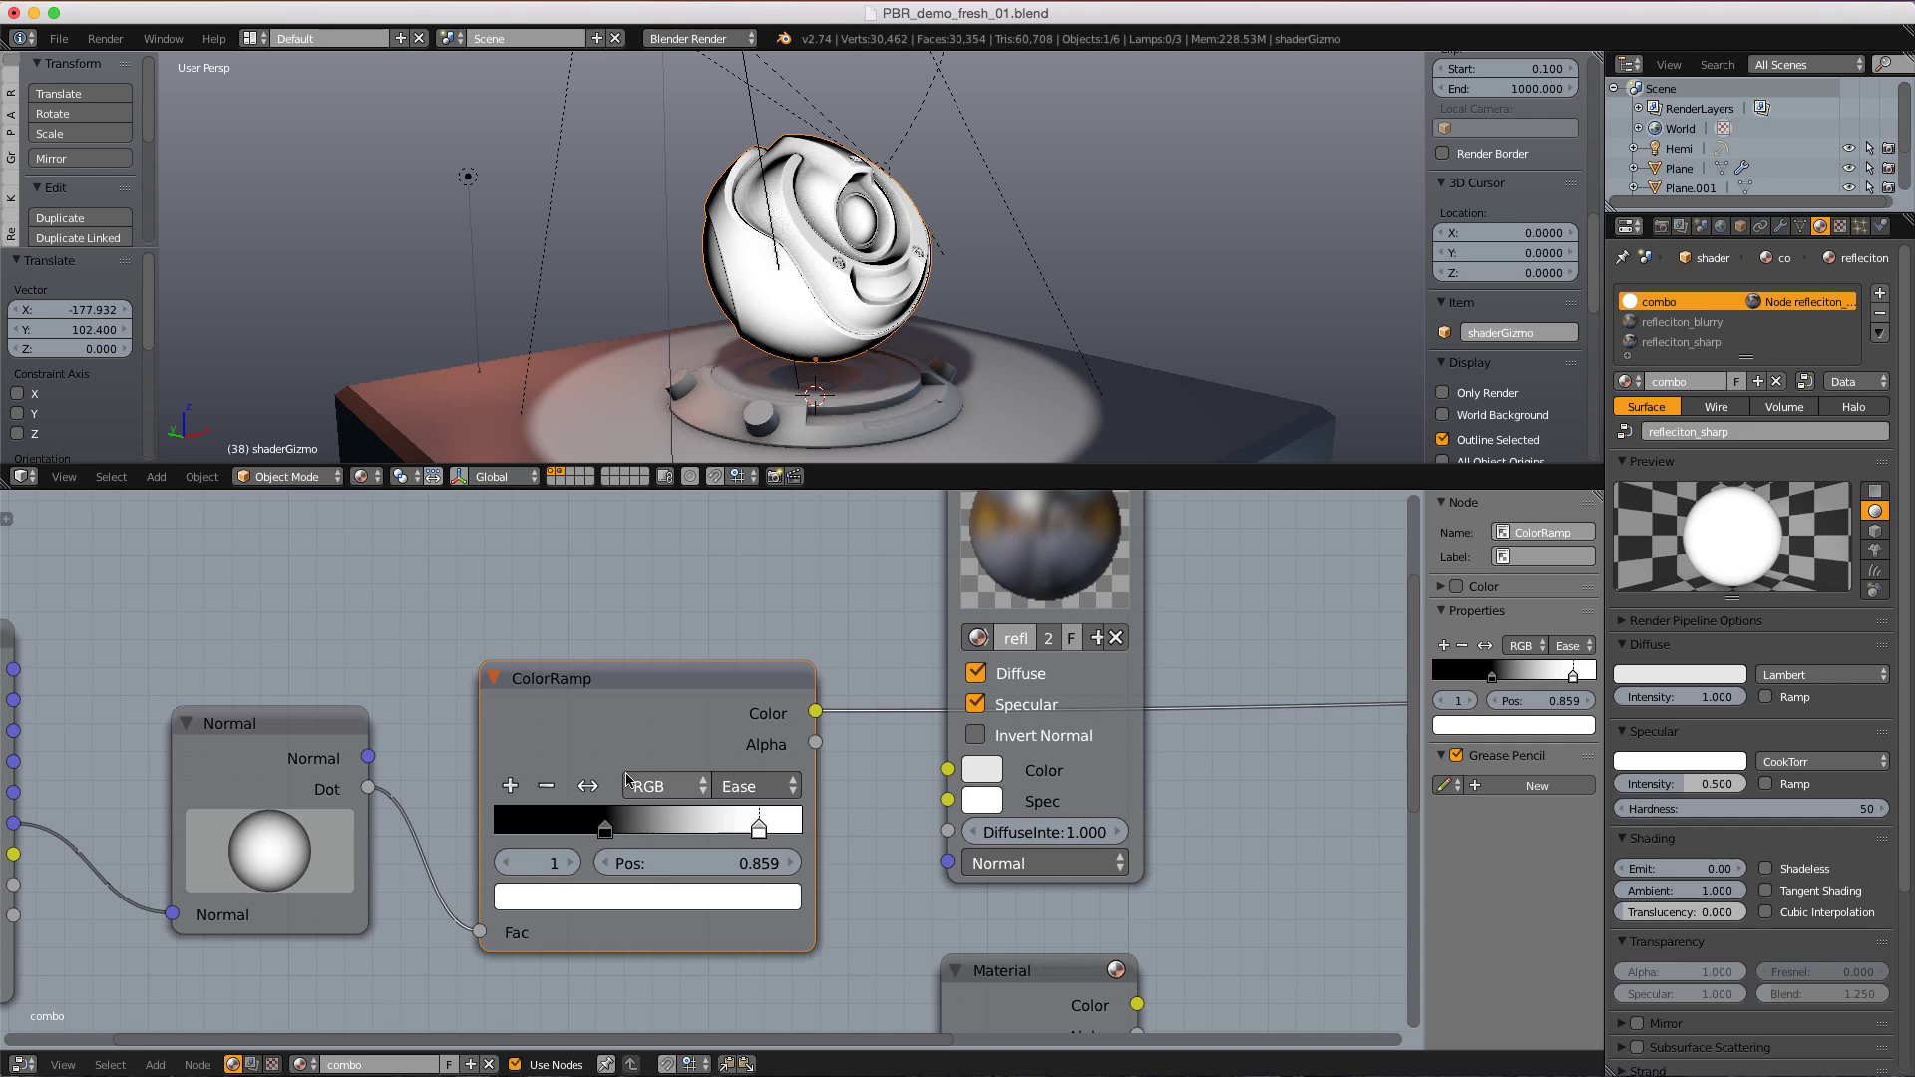
- Flip the ColorRamp, moving the white stop close to the ramp's start and the black stop to 0.786
{"action": "left_click", "coordinate": [588, 786]}
{"action": "left_click_drag", "start_coordinate": [537, 836], "coordinate": [504, 836]}
{"action": "left_click_drag", "start_coordinate": [692, 832], "coordinate": [735, 830]}
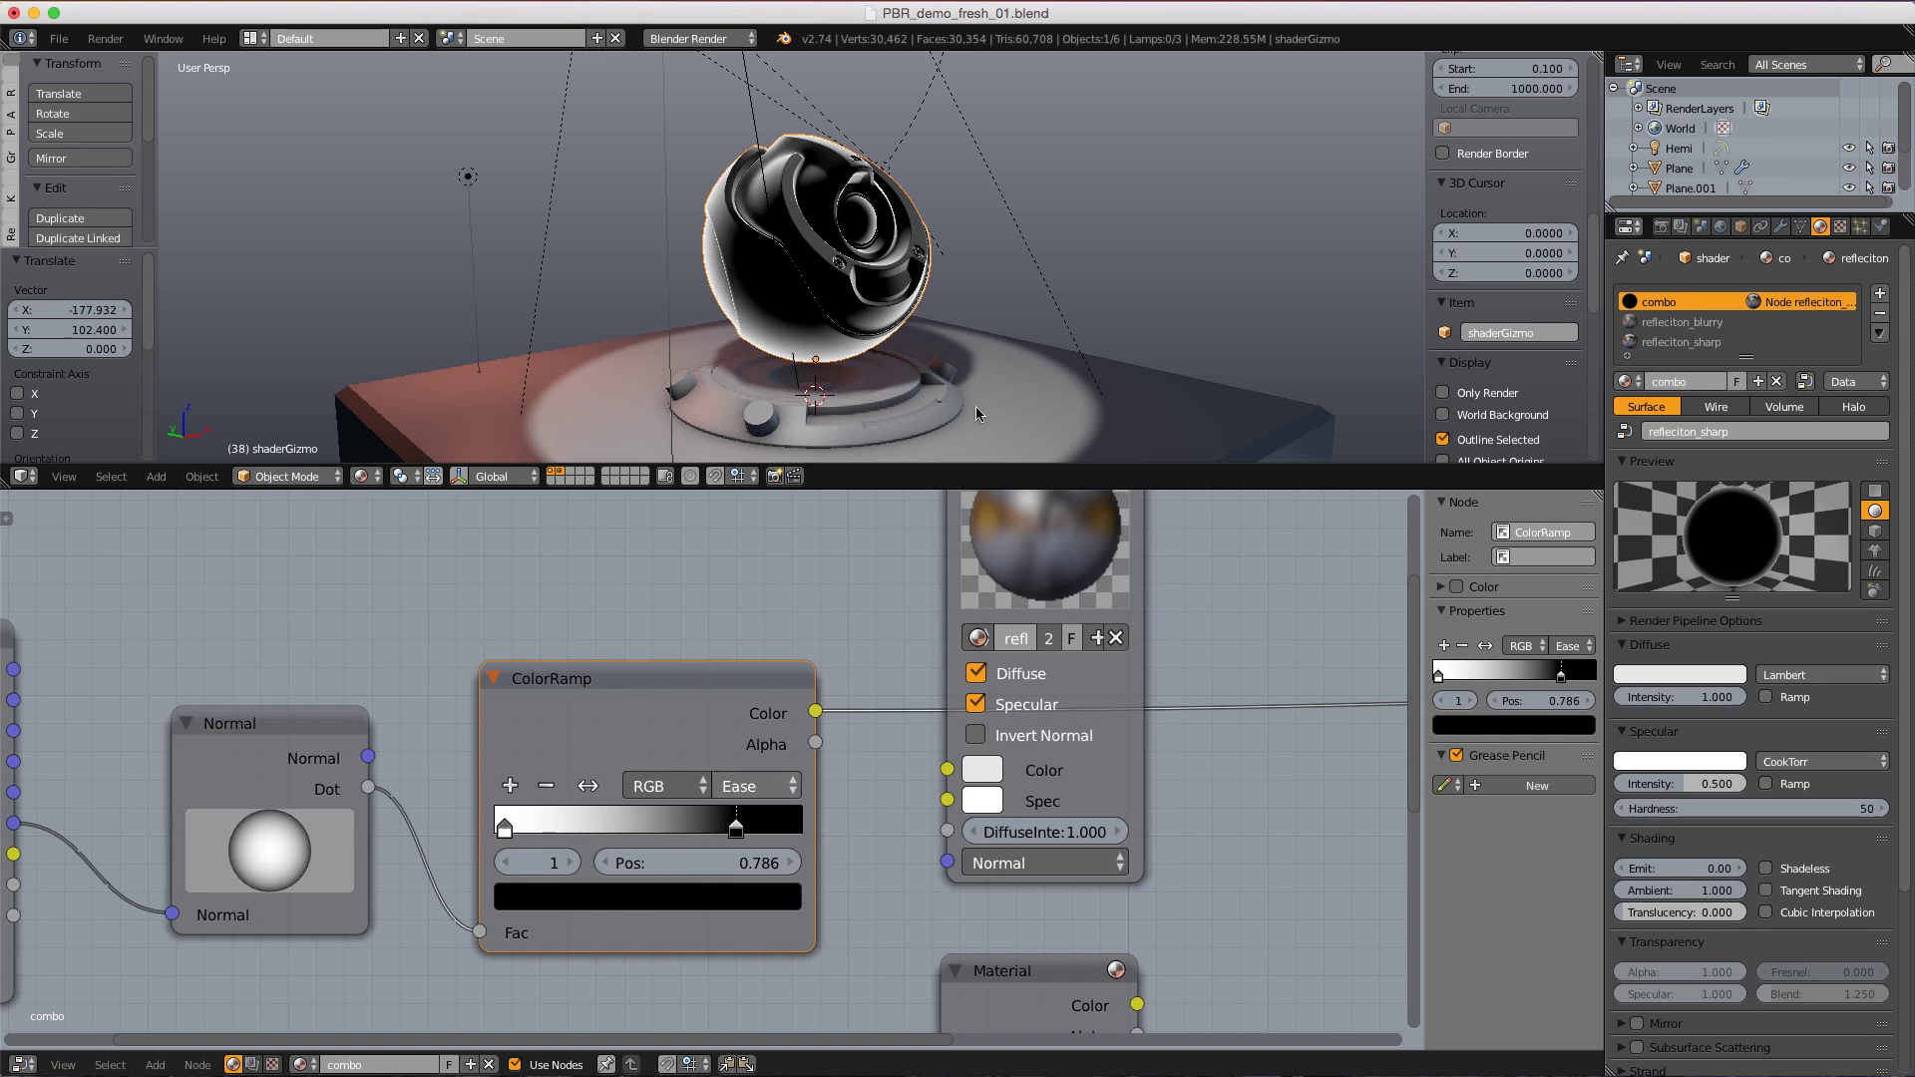
- Link the refleciton_sharp node's Color to the Mix node's Color2 and the refleciton_blurry node's Color to Color1
{"action": "scroll", "coordinate": [1112, 654], "scroll_direction": "down", "scroll_amount": 7}
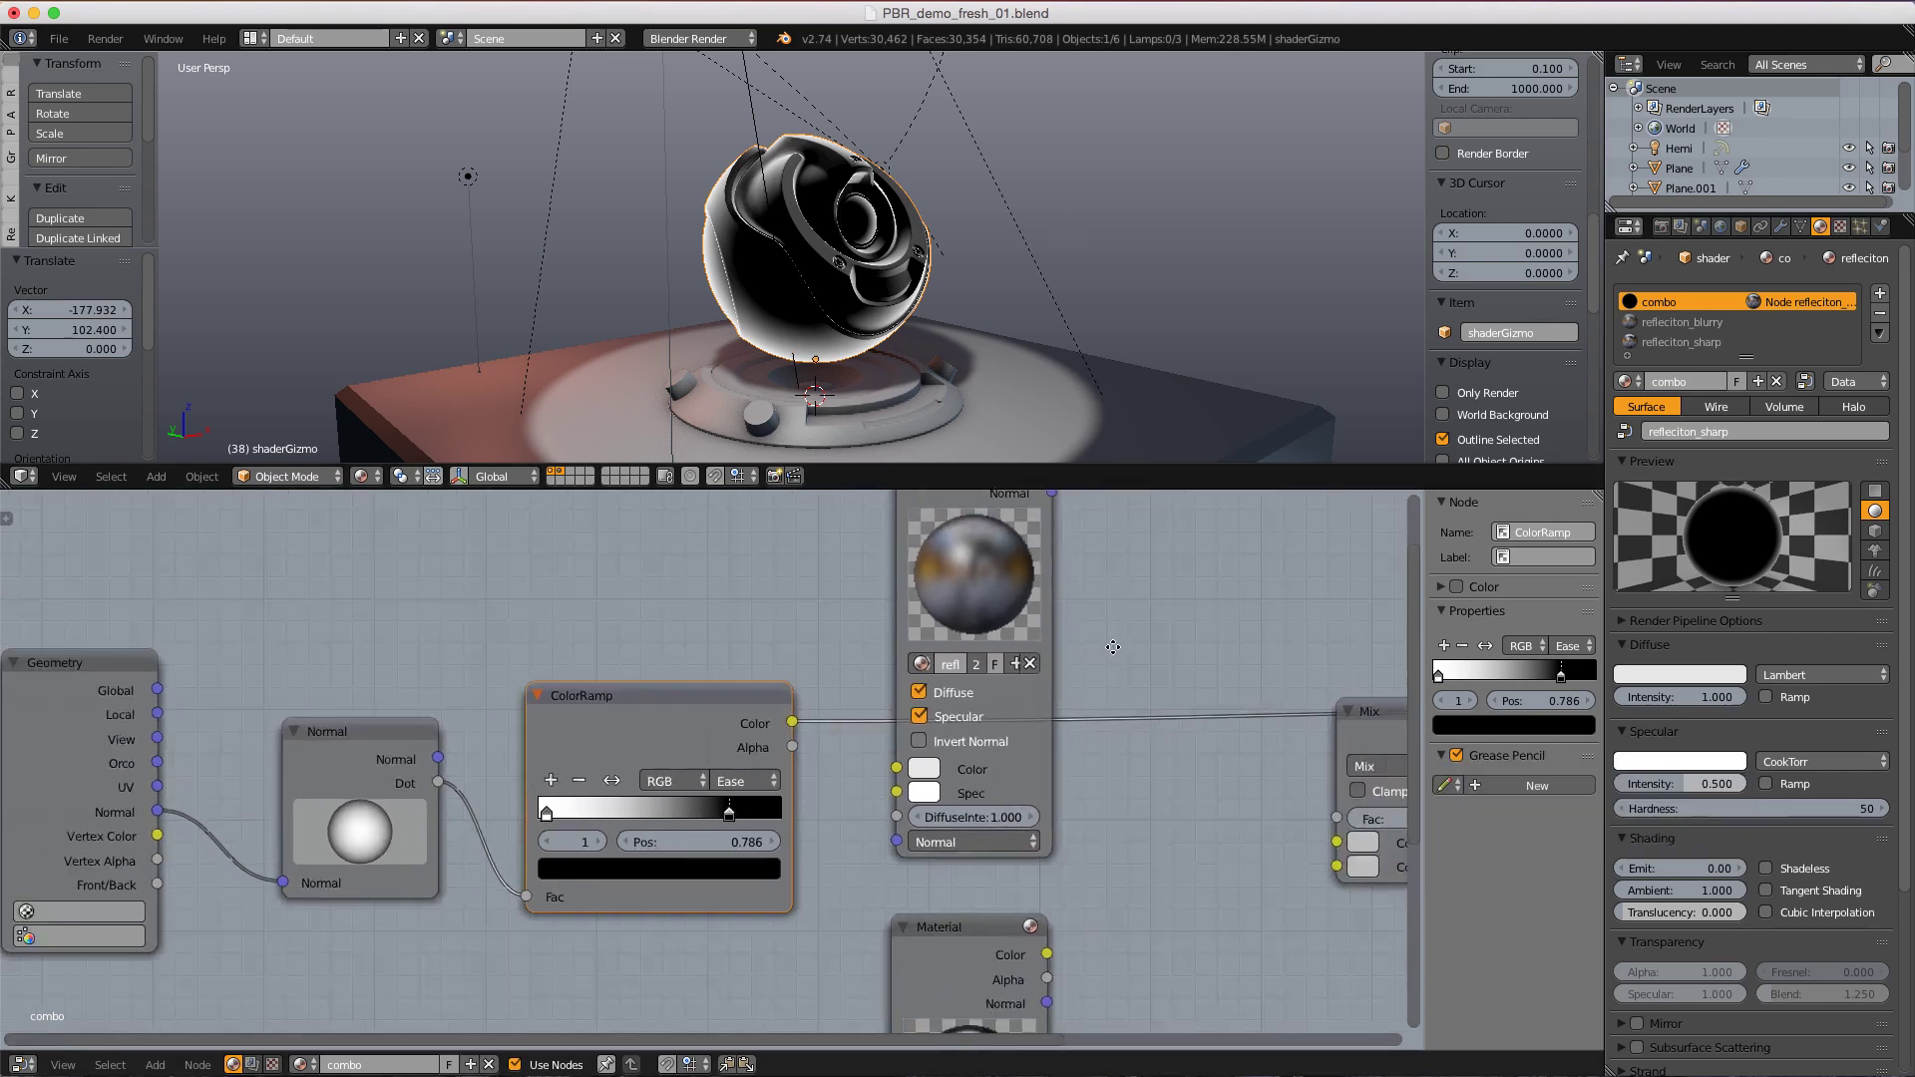
{"action": "middle_click_drag", "start_coordinate": [1115, 649], "coordinate": [995, 531]}
{"action": "scroll", "coordinate": [964, 639], "scroll_direction": "up", "scroll_amount": 2}
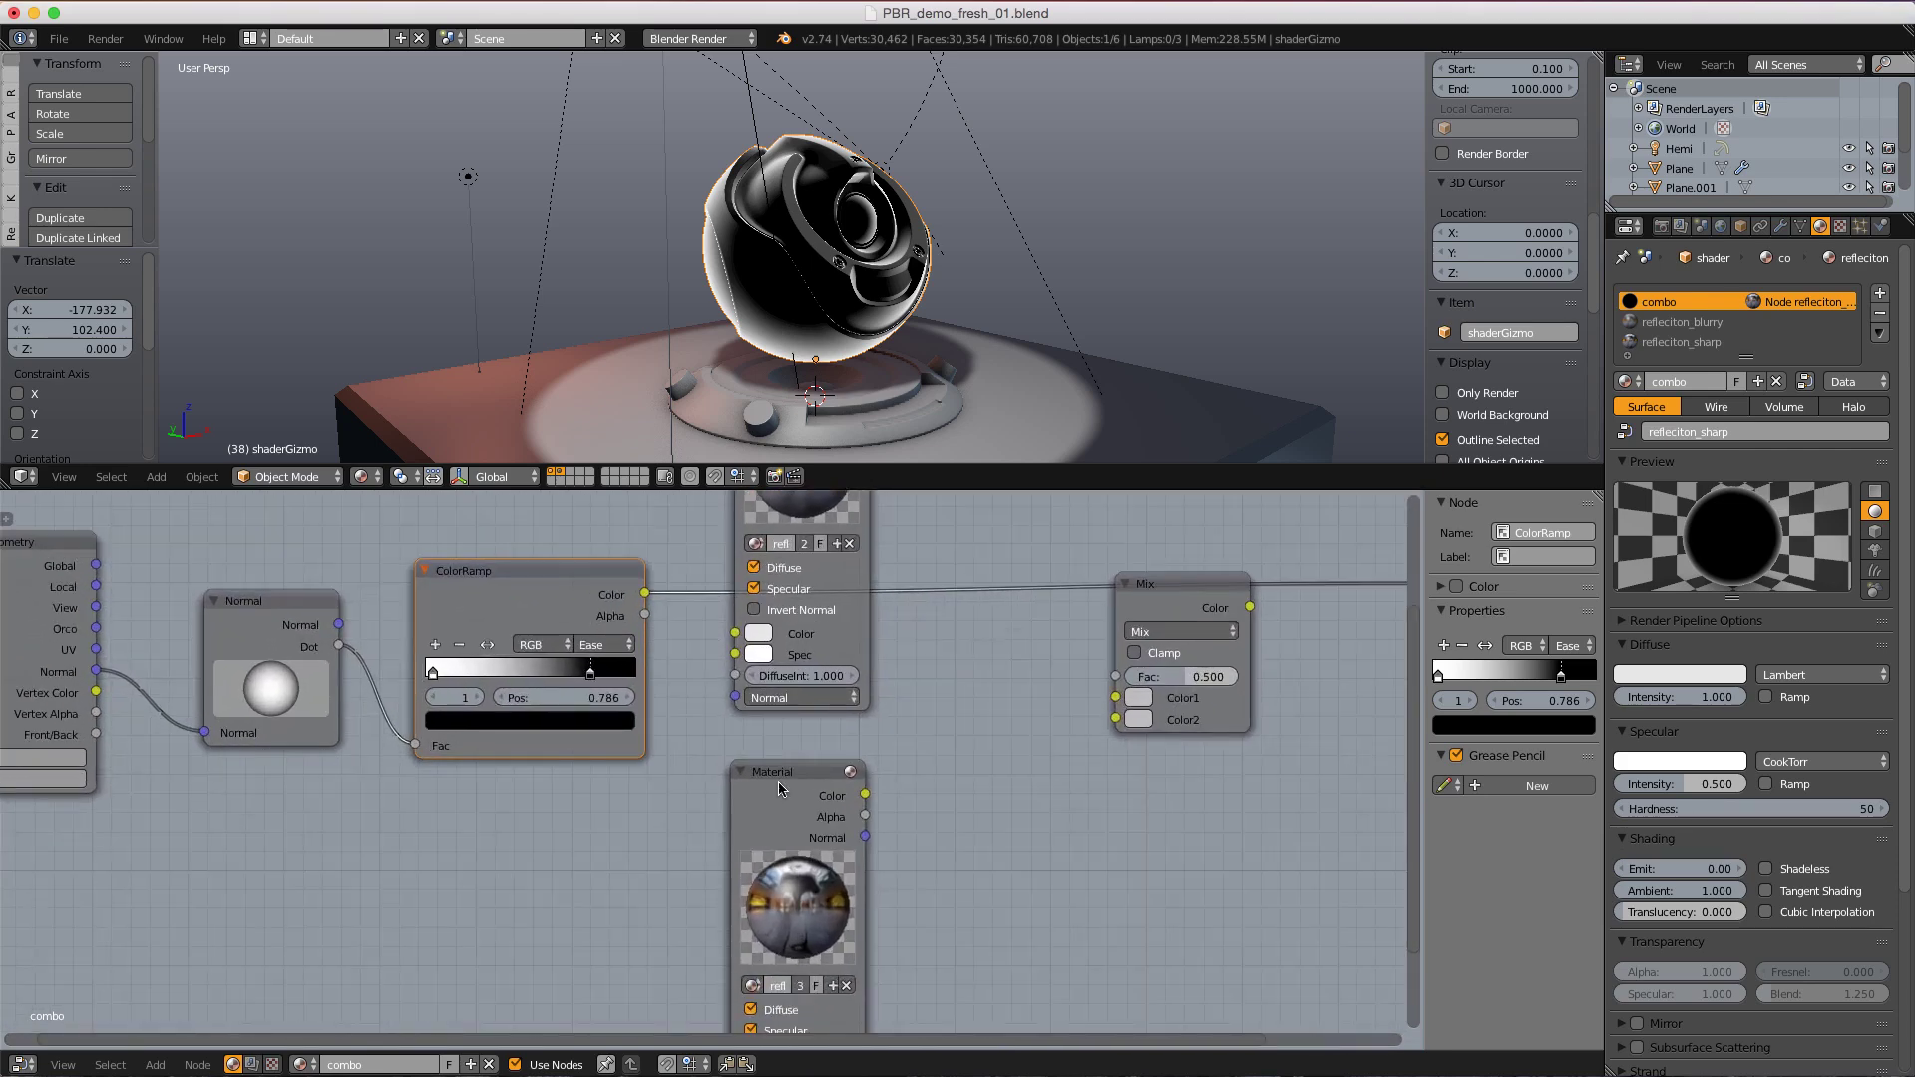
{"action": "scroll", "coordinate": [886, 369], "scroll_direction": "up", "scroll_amount": 6}
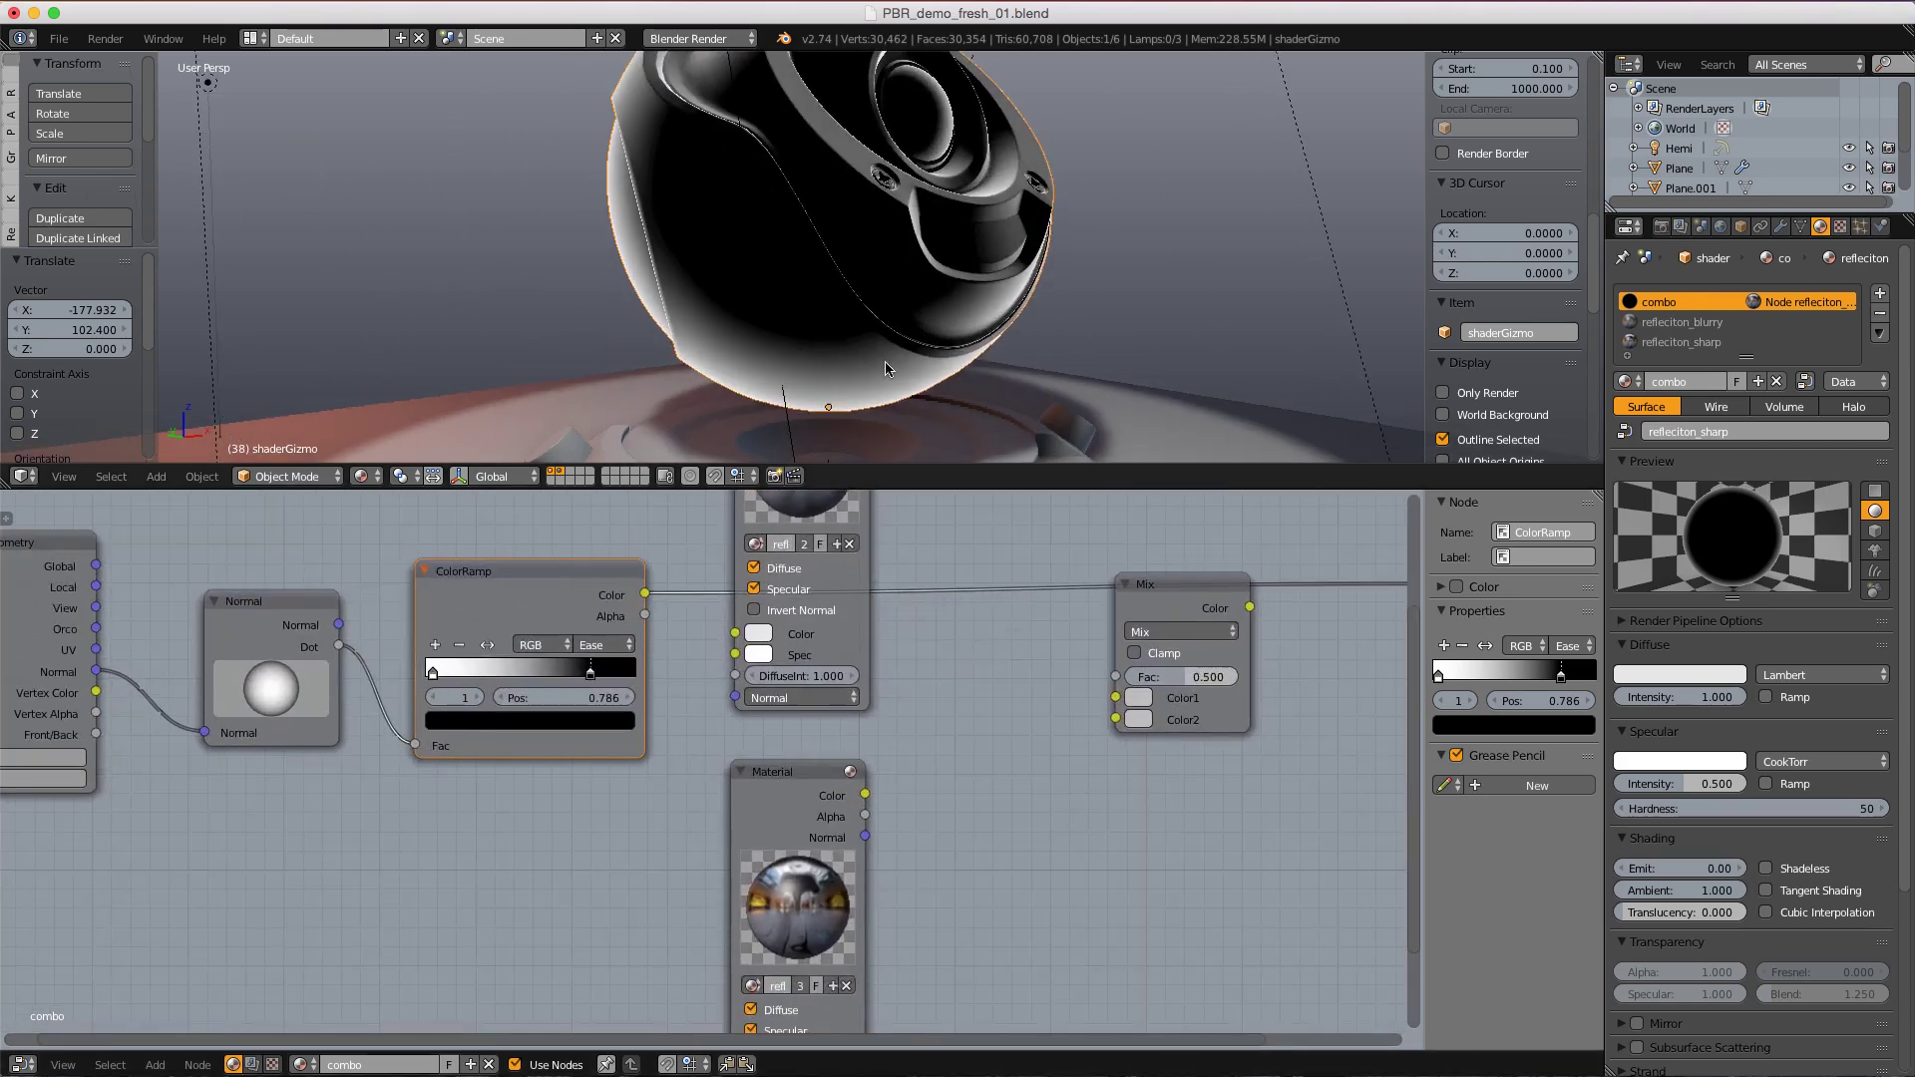
{"action": "middle_click_drag", "start_coordinate": [926, 639], "coordinate": [722, 716]}
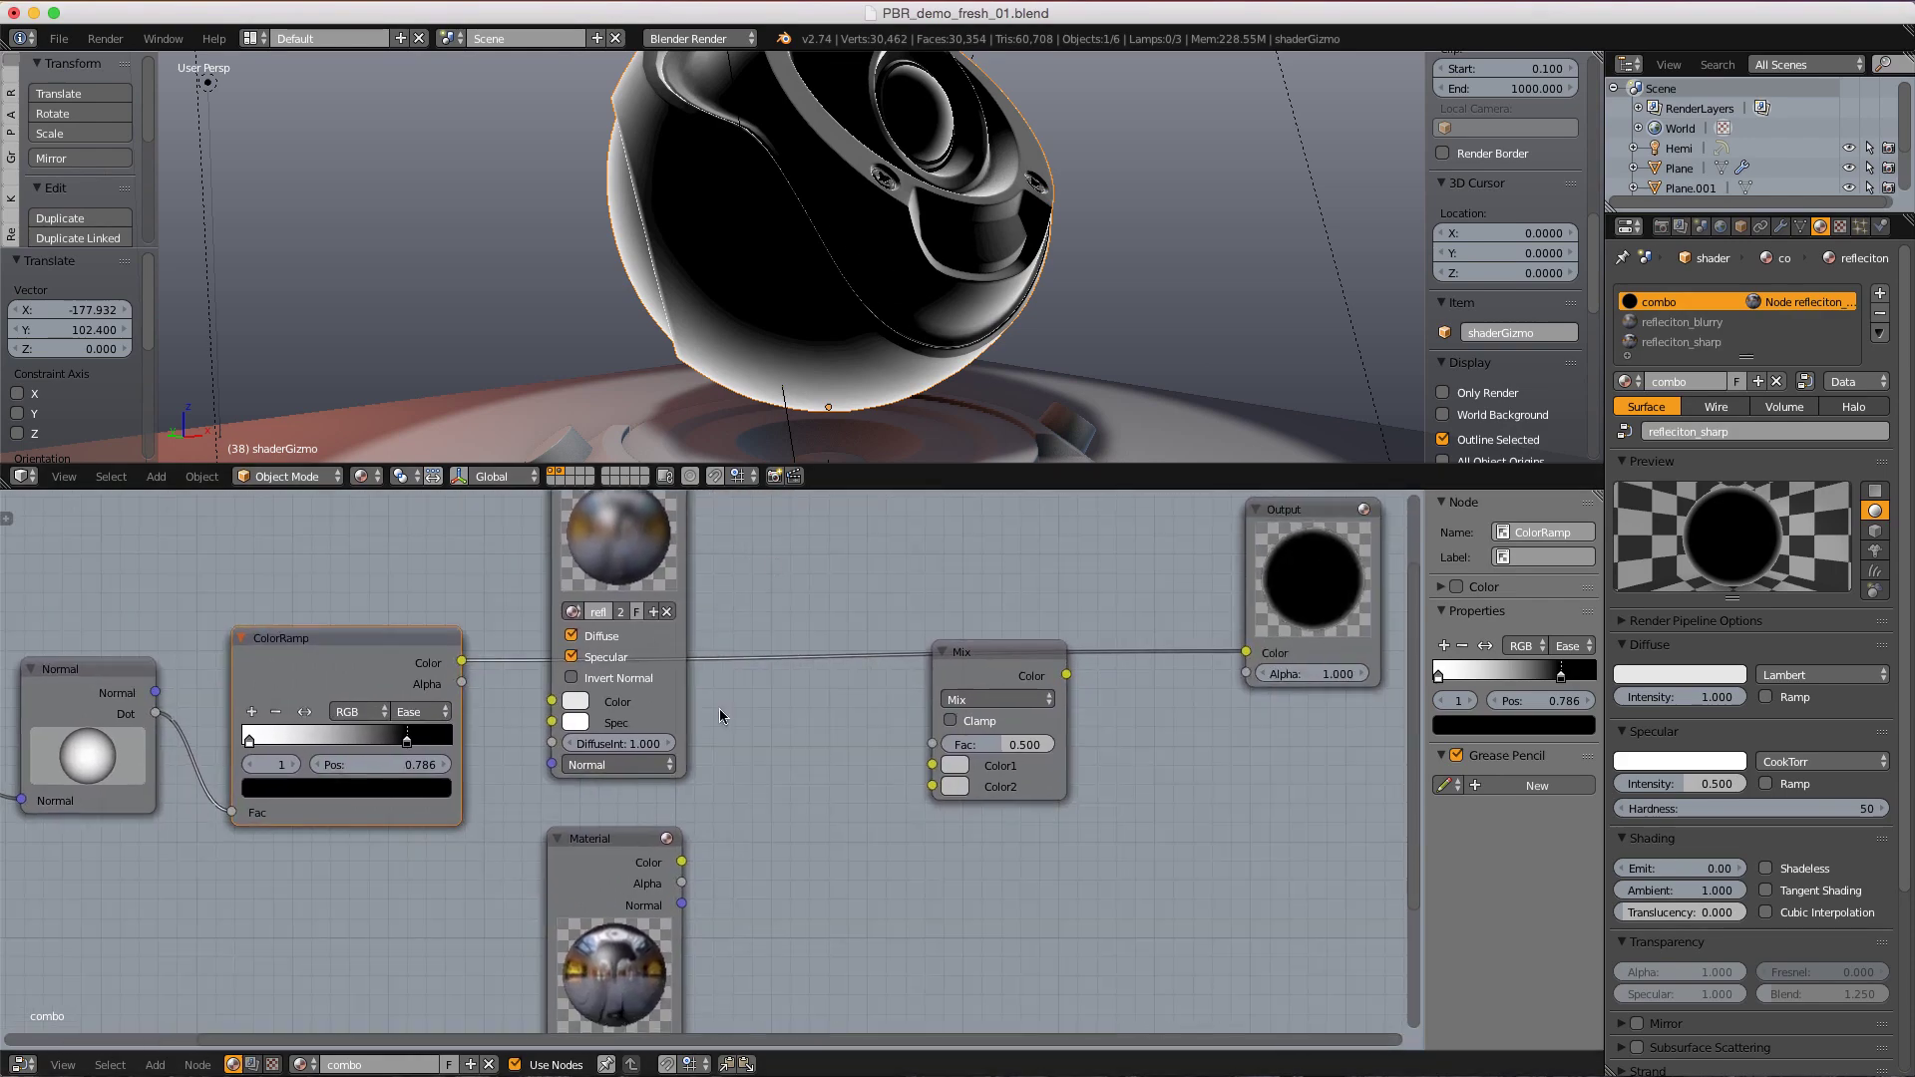
{"action": "left_click_drag", "start_coordinate": [682, 863], "coordinate": [933, 786]}
{"action": "middle_click_drag", "start_coordinate": [753, 635], "coordinate": [709, 751]}
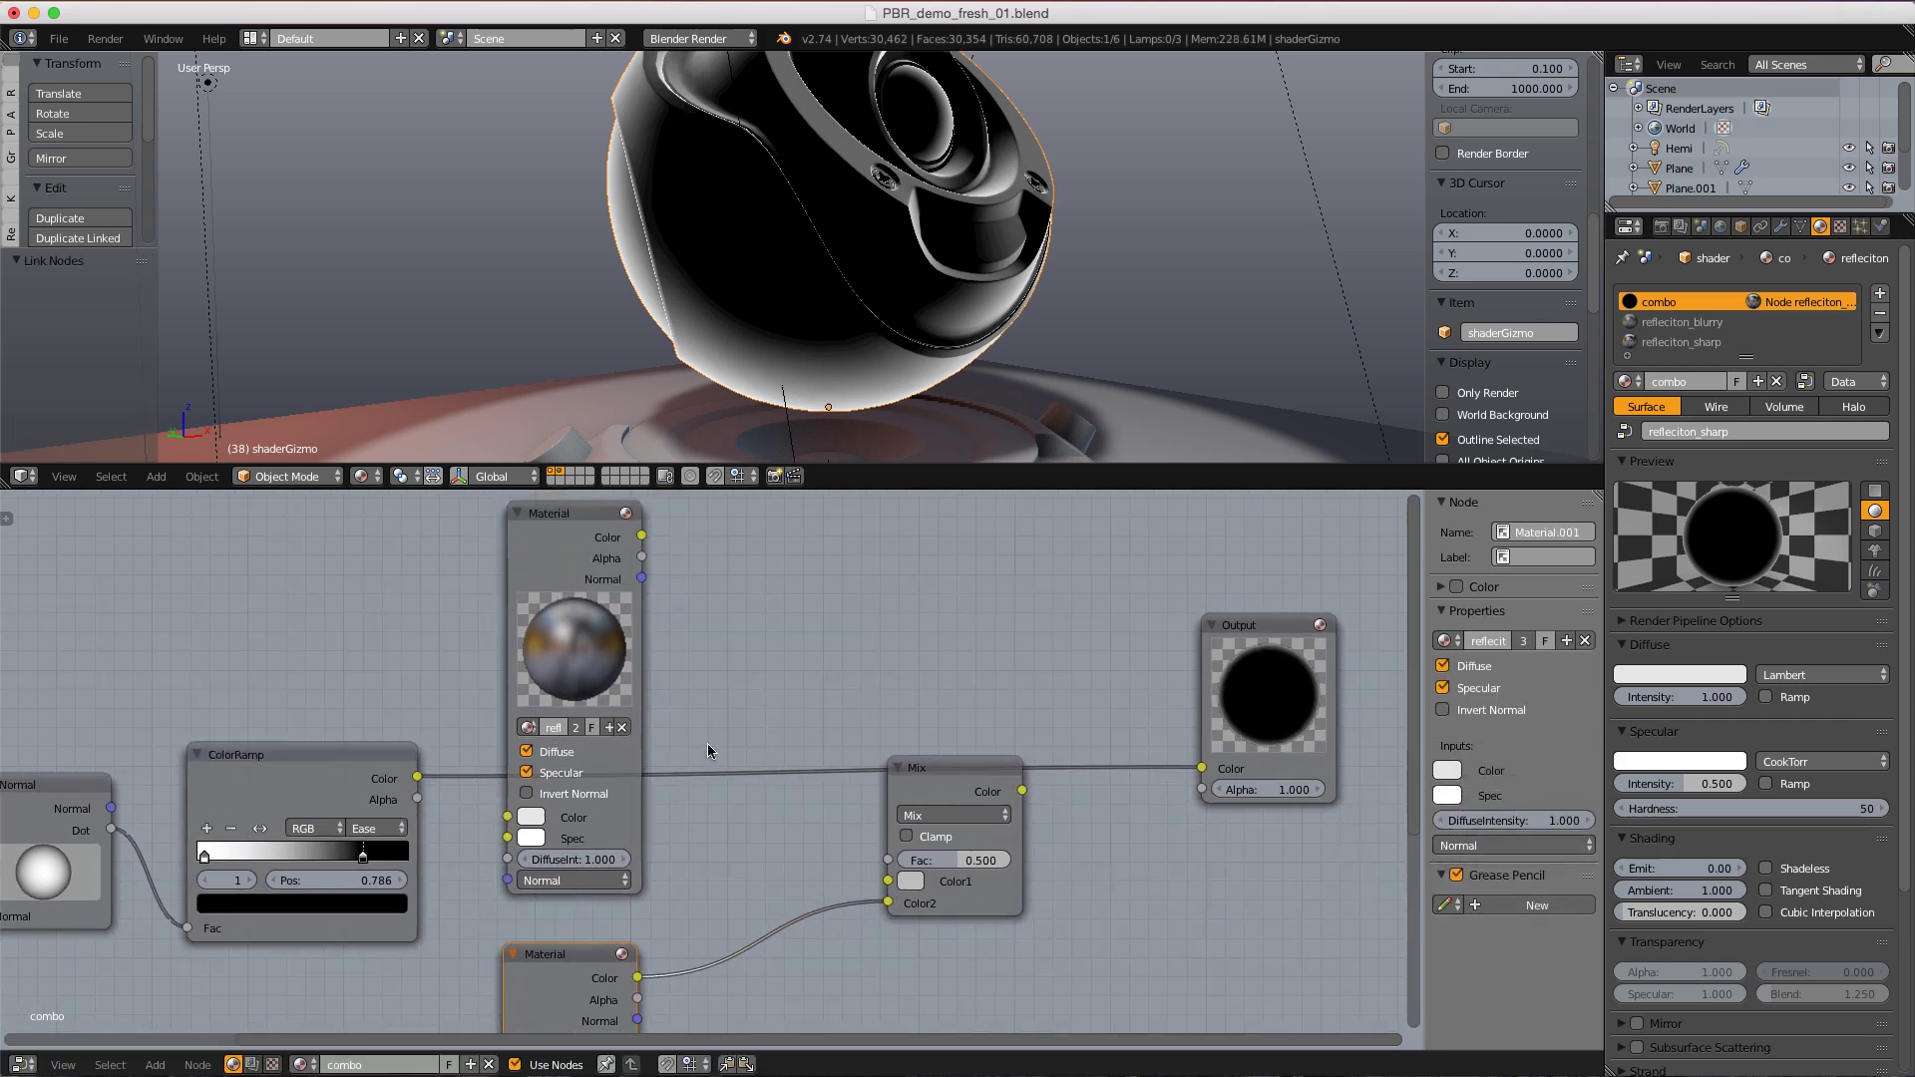
{"action": "left_click_drag", "start_coordinate": [643, 539], "coordinate": [886, 883]}
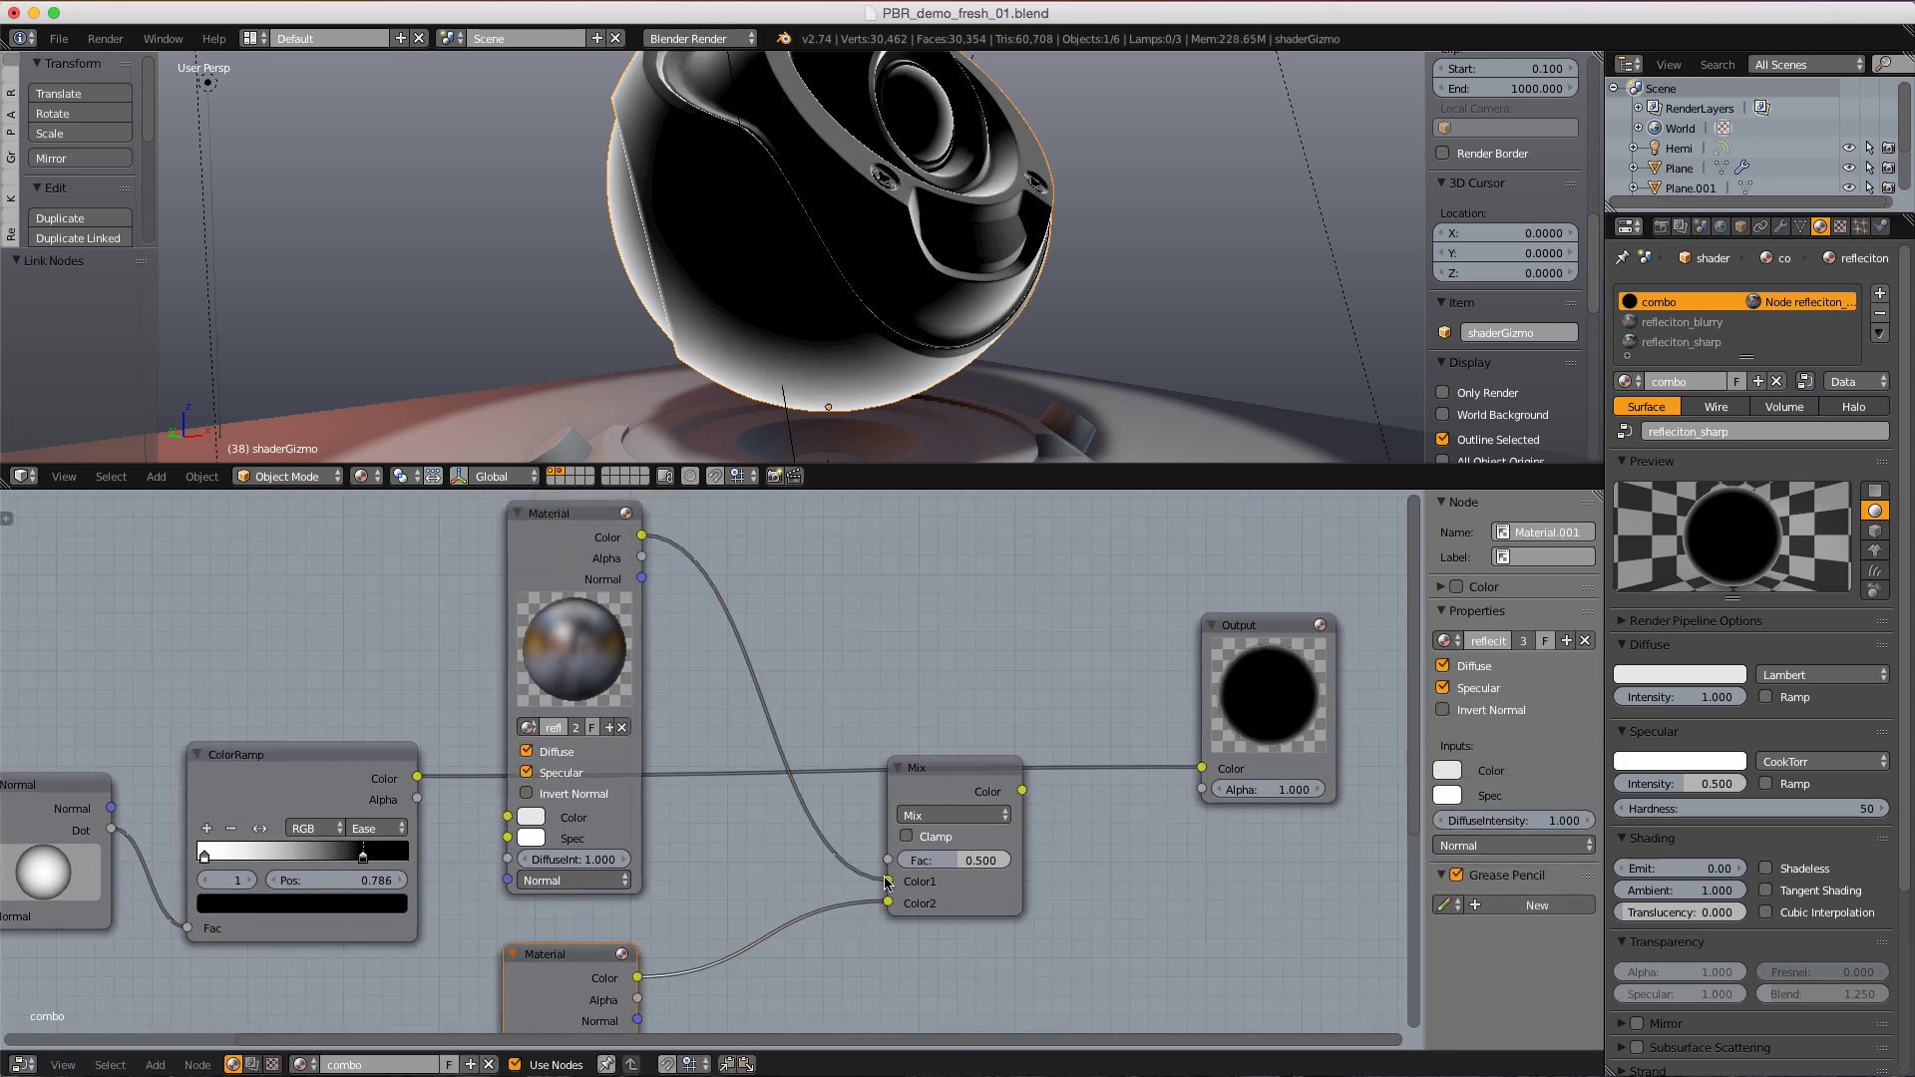
- Link the Mix node's Color to the Output node and the ColorRamp's Color to the Mix node's Fac
{"action": "middle_click_drag", "start_coordinate": [1013, 755], "coordinate": [808, 760]}
{"action": "left_click_drag", "start_coordinate": [810, 809], "coordinate": [990, 786]}
{"action": "middle_click_drag", "start_coordinate": [916, 312], "coordinate": [914, 339]}
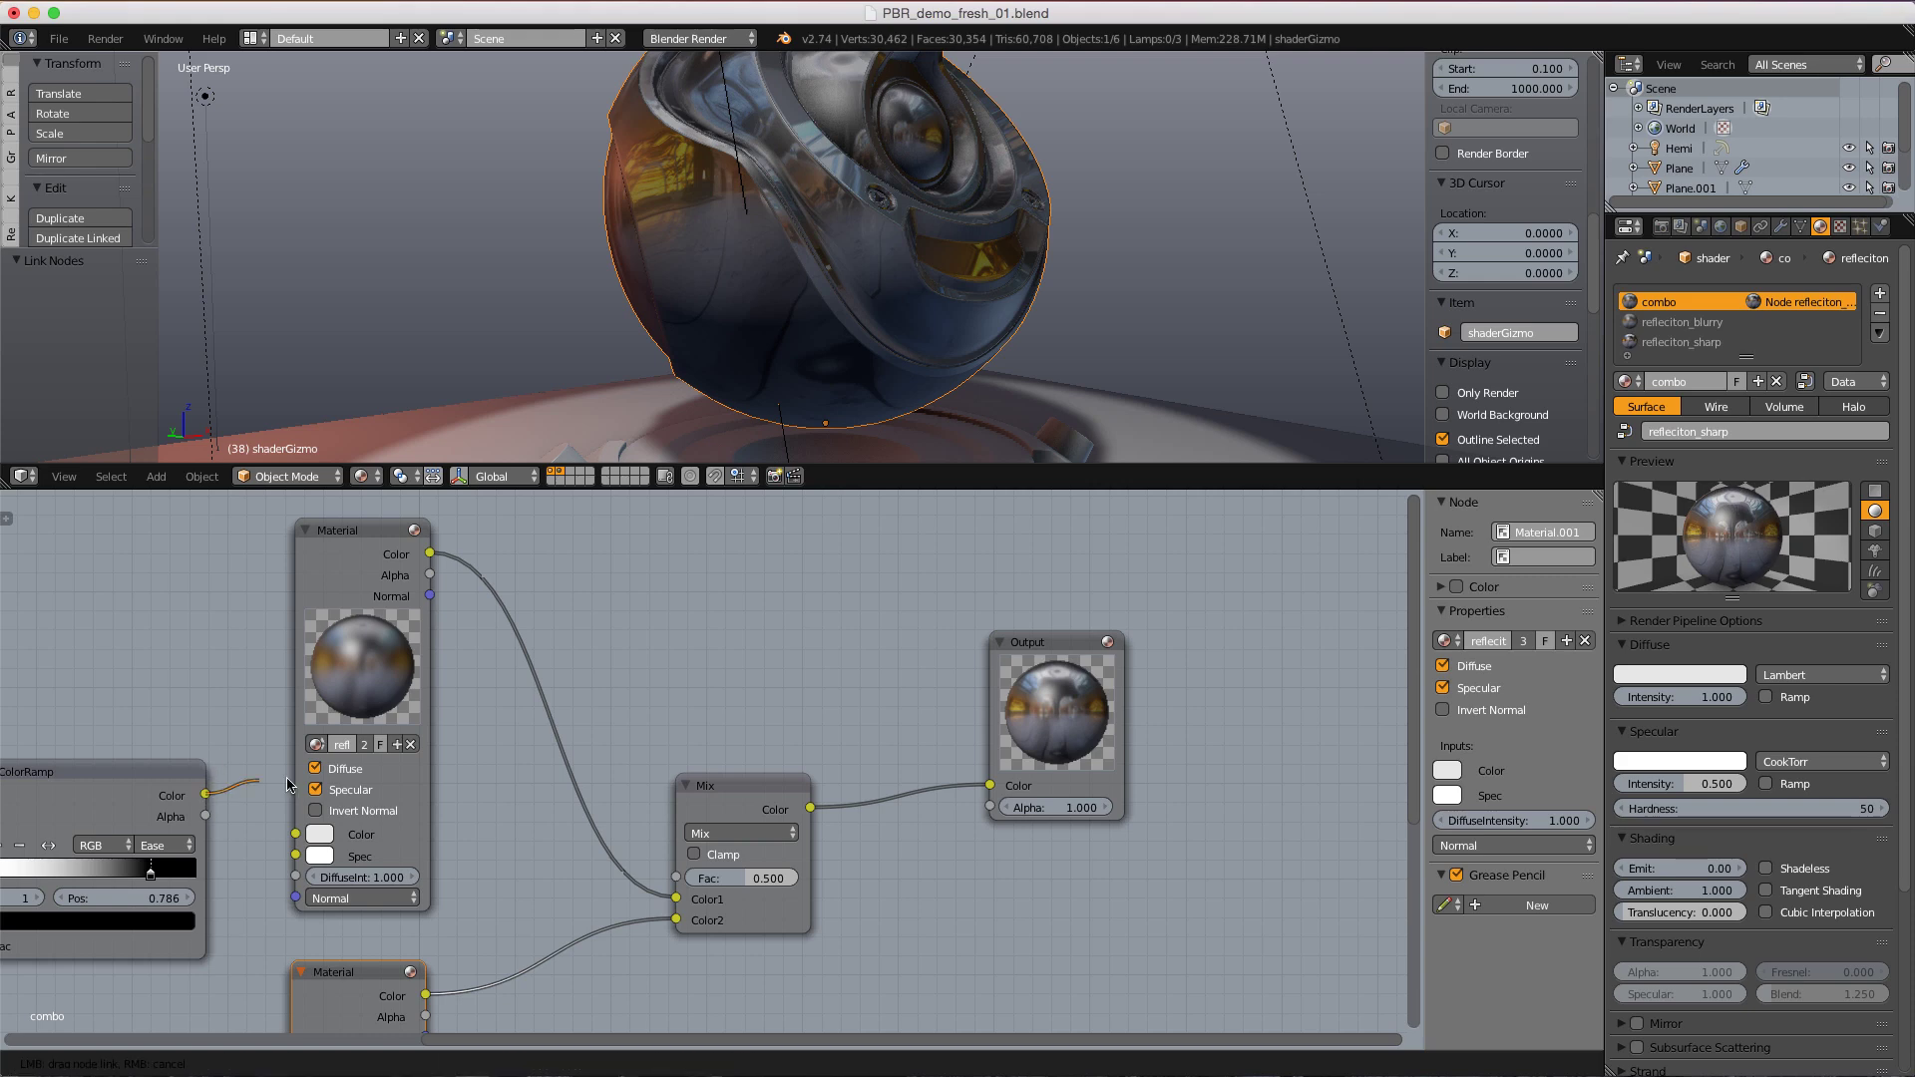
{"action": "left_click_drag", "start_coordinate": [205, 795], "coordinate": [677, 878]}
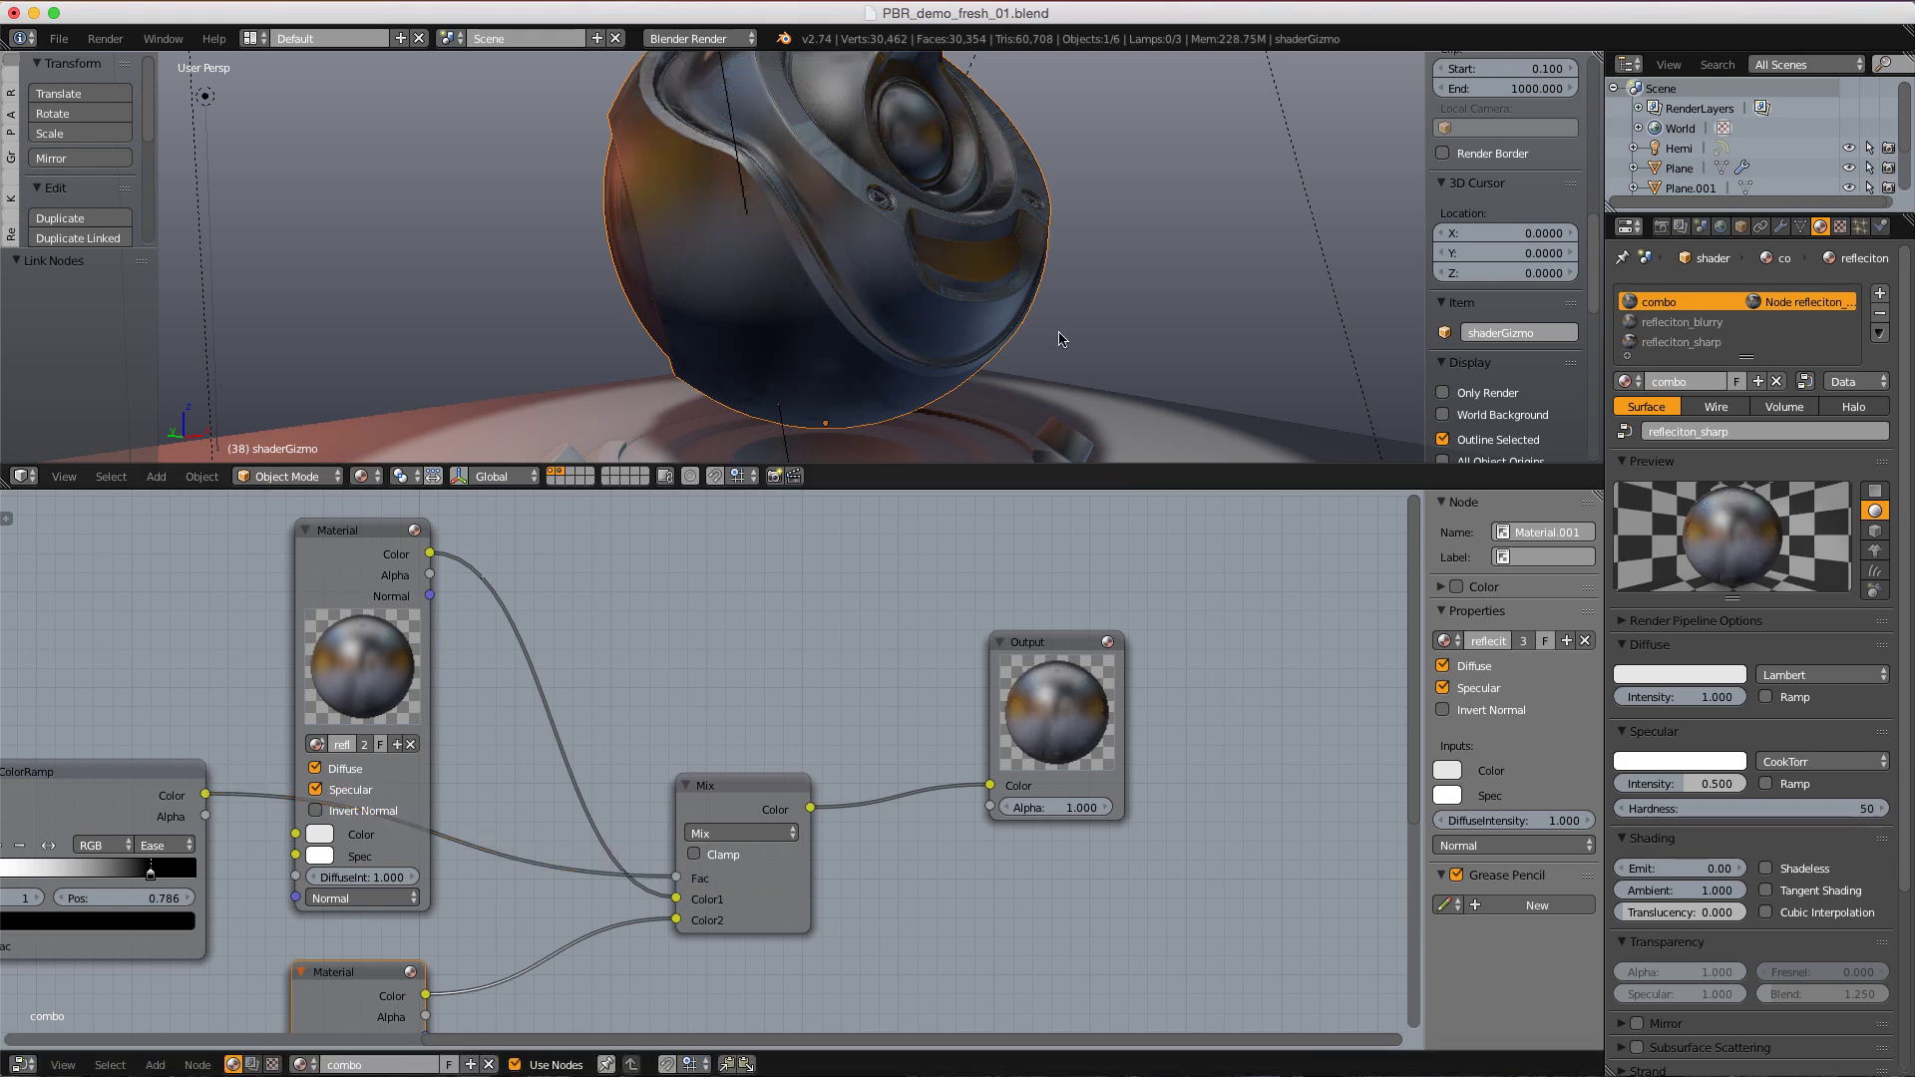
- Widen the ColorRamp gradient by moving the black stop nearer the ramp's end and the white stop to 0.082
{"action": "middle_click_drag", "start_coordinate": [898, 204], "coordinate": [808, 237]}
{"action": "scroll", "coordinate": [863, 239], "scroll_direction": "up", "scroll_amount": 2}
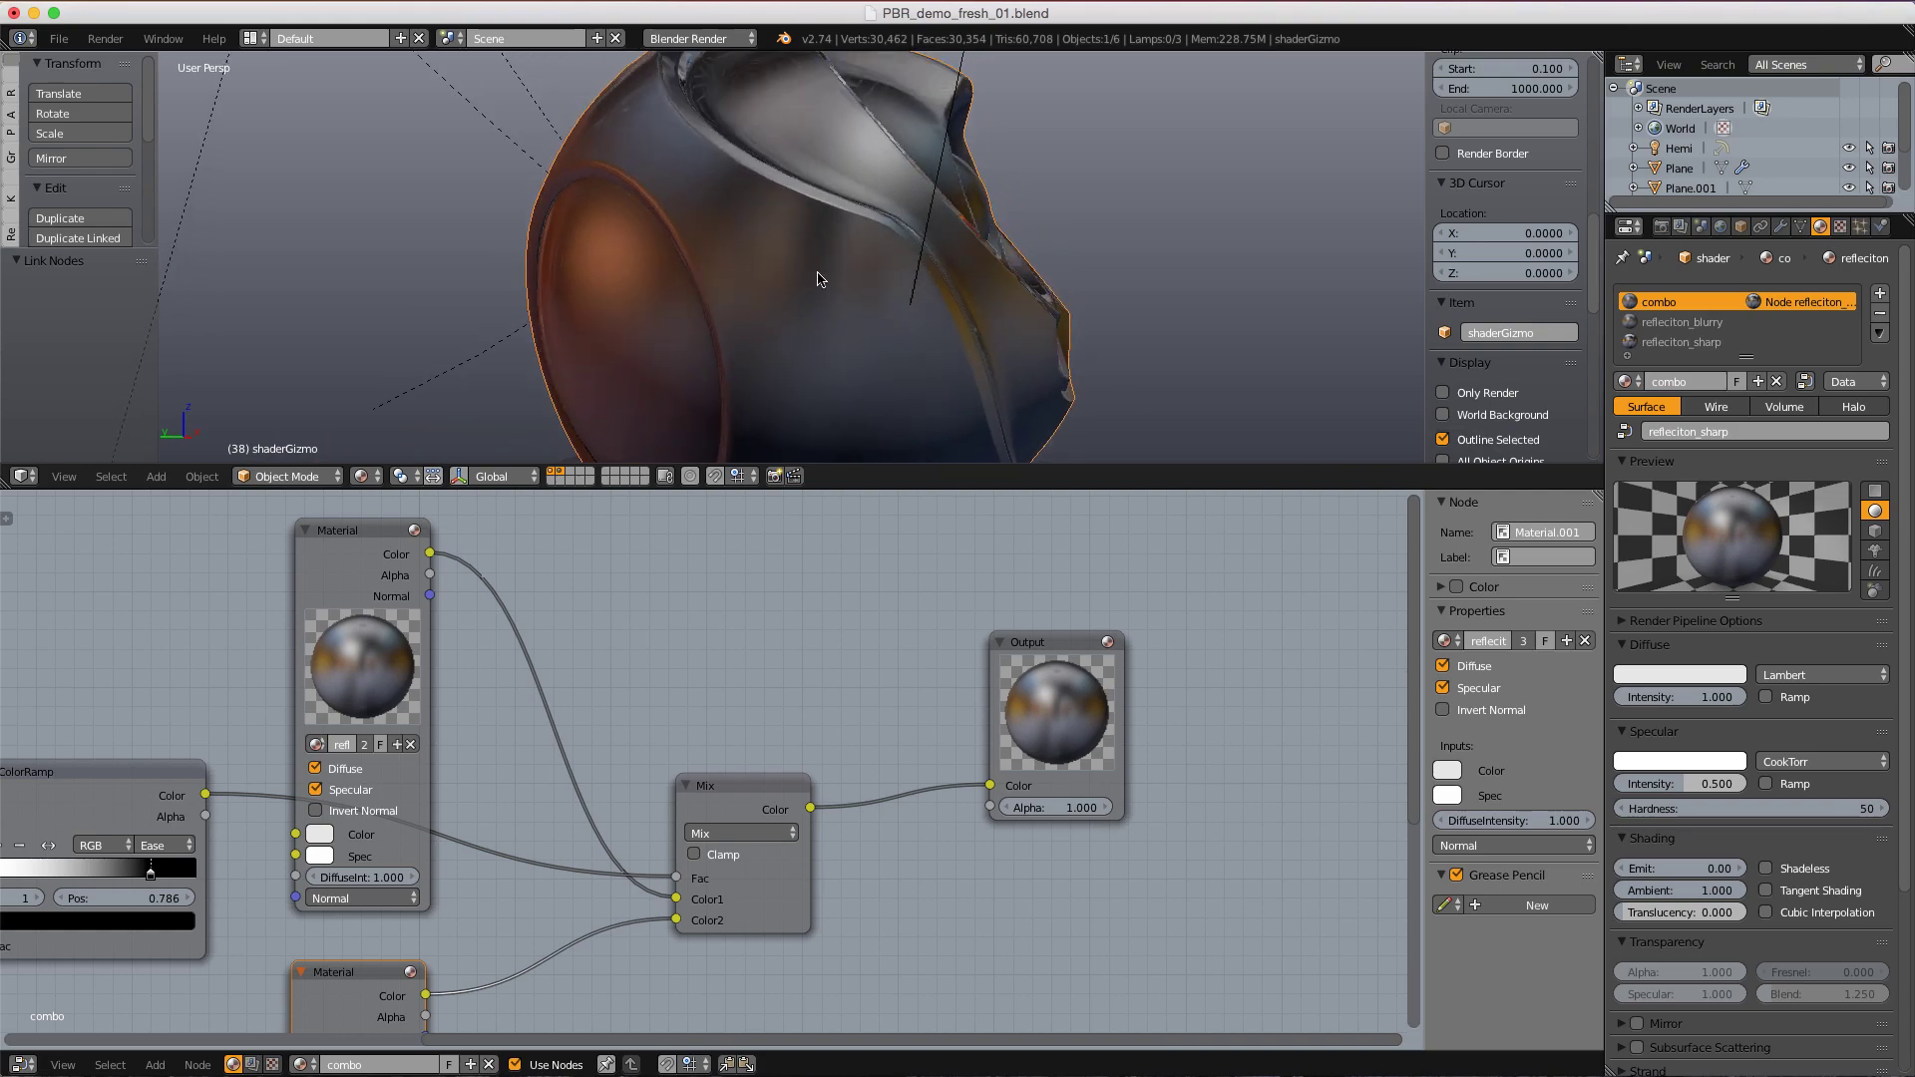
{"action": "middle_click_drag", "start_coordinate": [847, 298], "coordinate": [597, 179]}
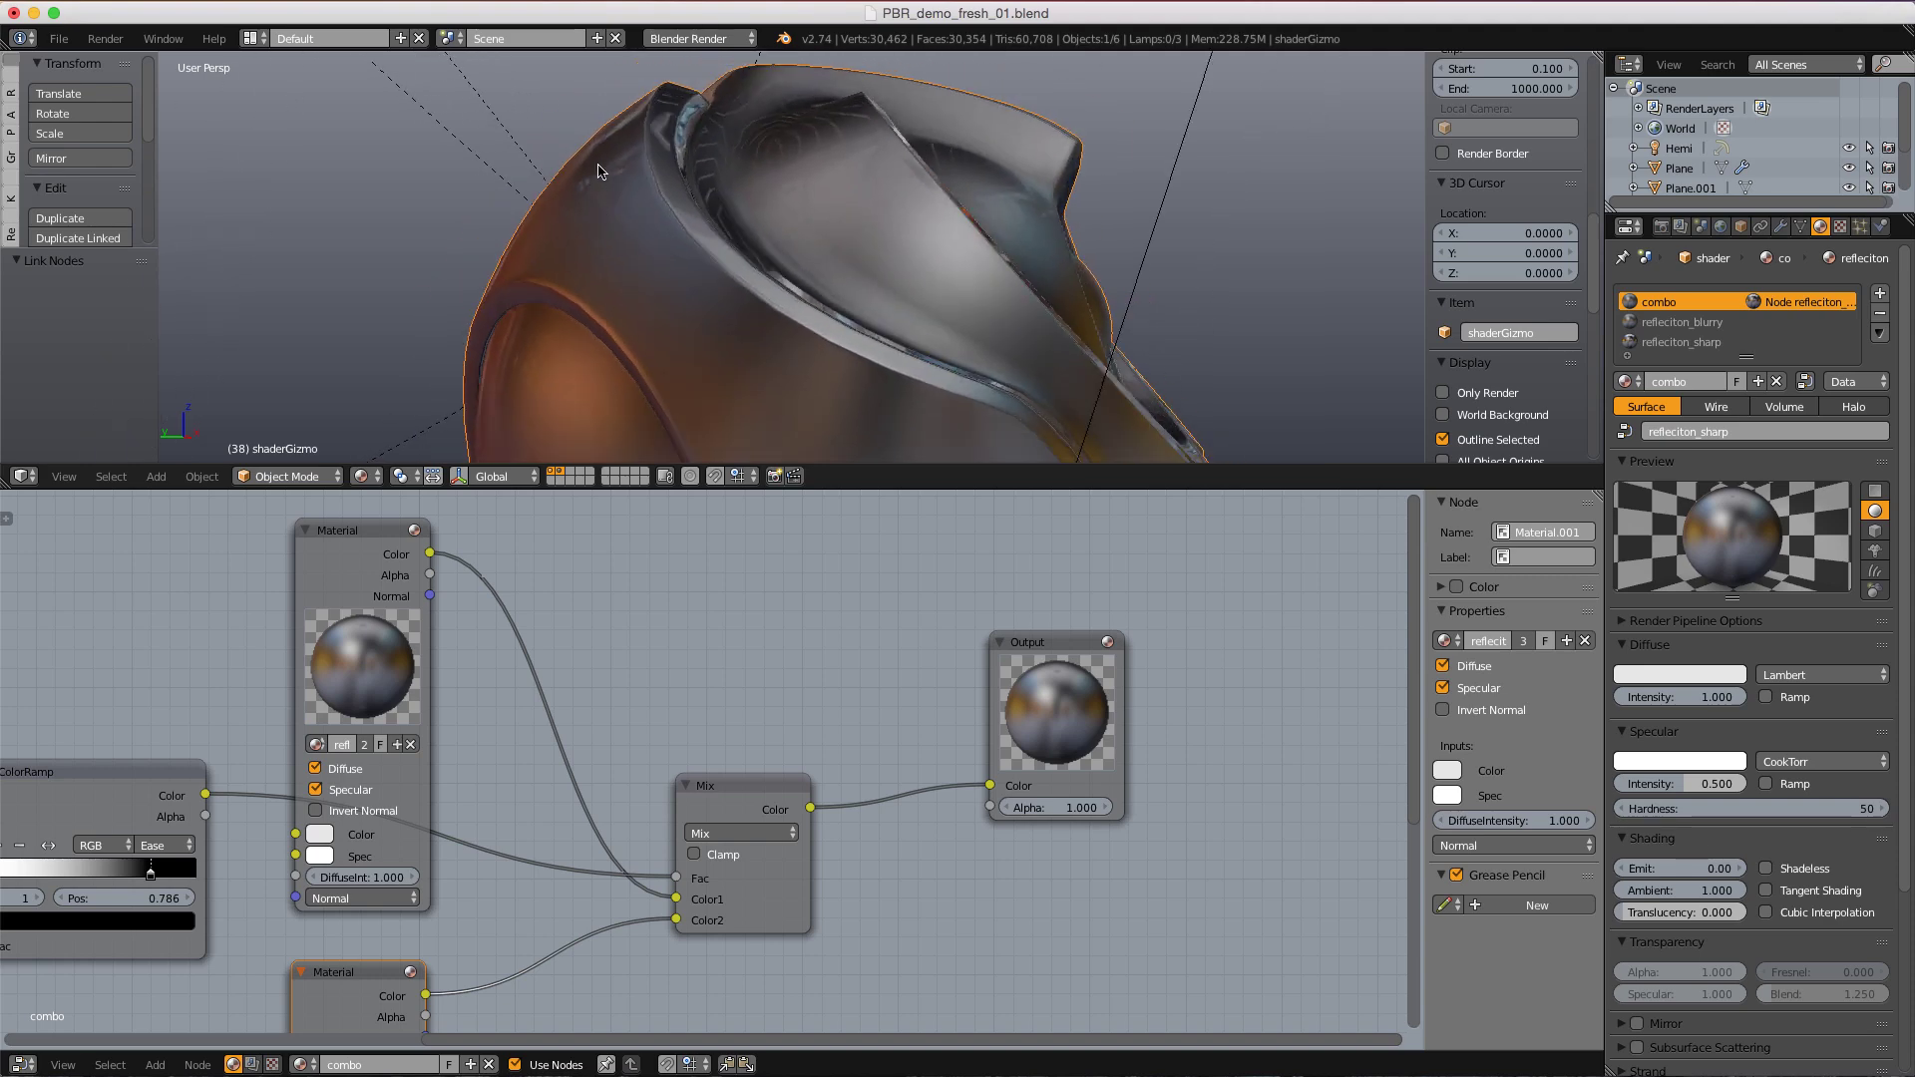
{"action": "middle_click_drag", "start_coordinate": [49, 826], "coordinate": [244, 843]}
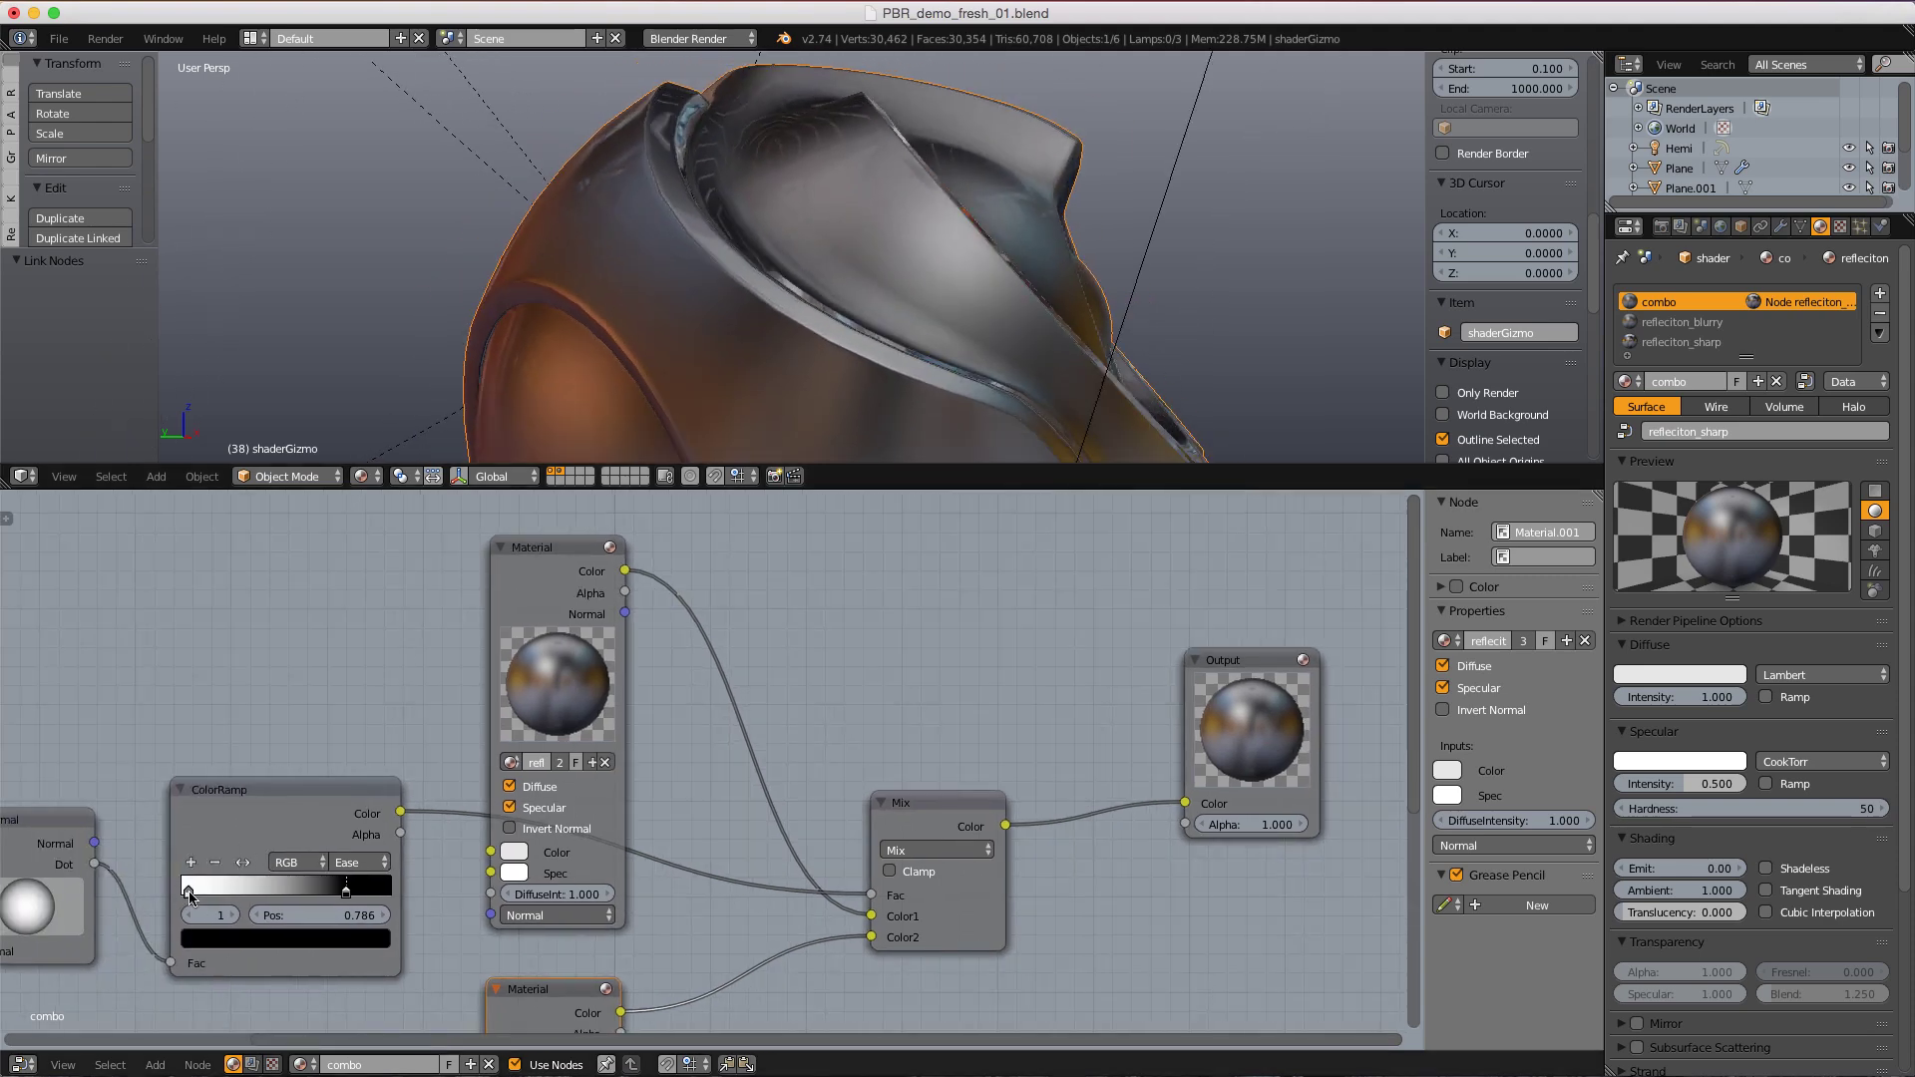
{"action": "left_click_drag", "start_coordinate": [189, 896], "coordinate": [223, 893]}
{"action": "left_click_drag", "start_coordinate": [346, 891], "coordinate": [369, 891]}
{"action": "left_click_drag", "start_coordinate": [225, 890], "coordinate": [198, 891]}
{"action": "scroll", "coordinate": [943, 340], "scroll_direction": "down", "scroll_amount": 2}
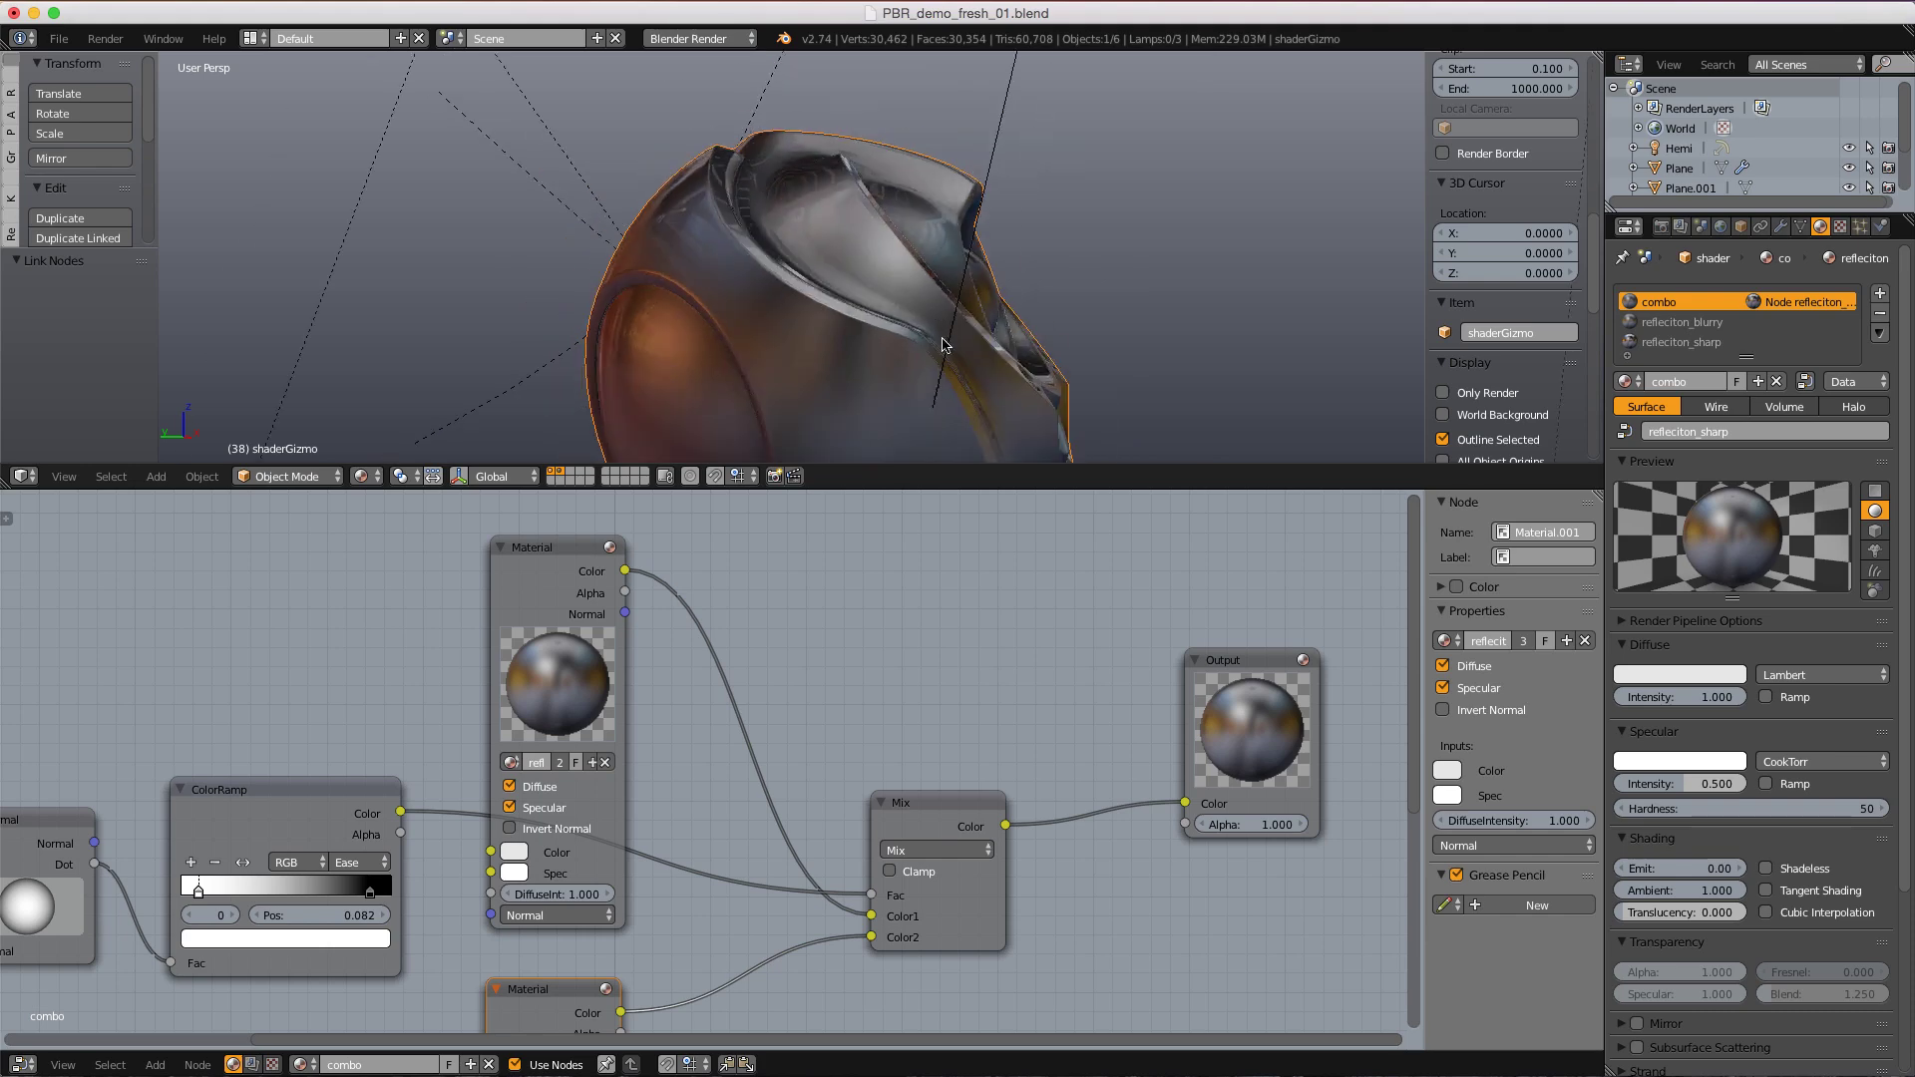
{"action": "middle_click_drag", "start_coordinate": [943, 344], "coordinate": [923, 296]}
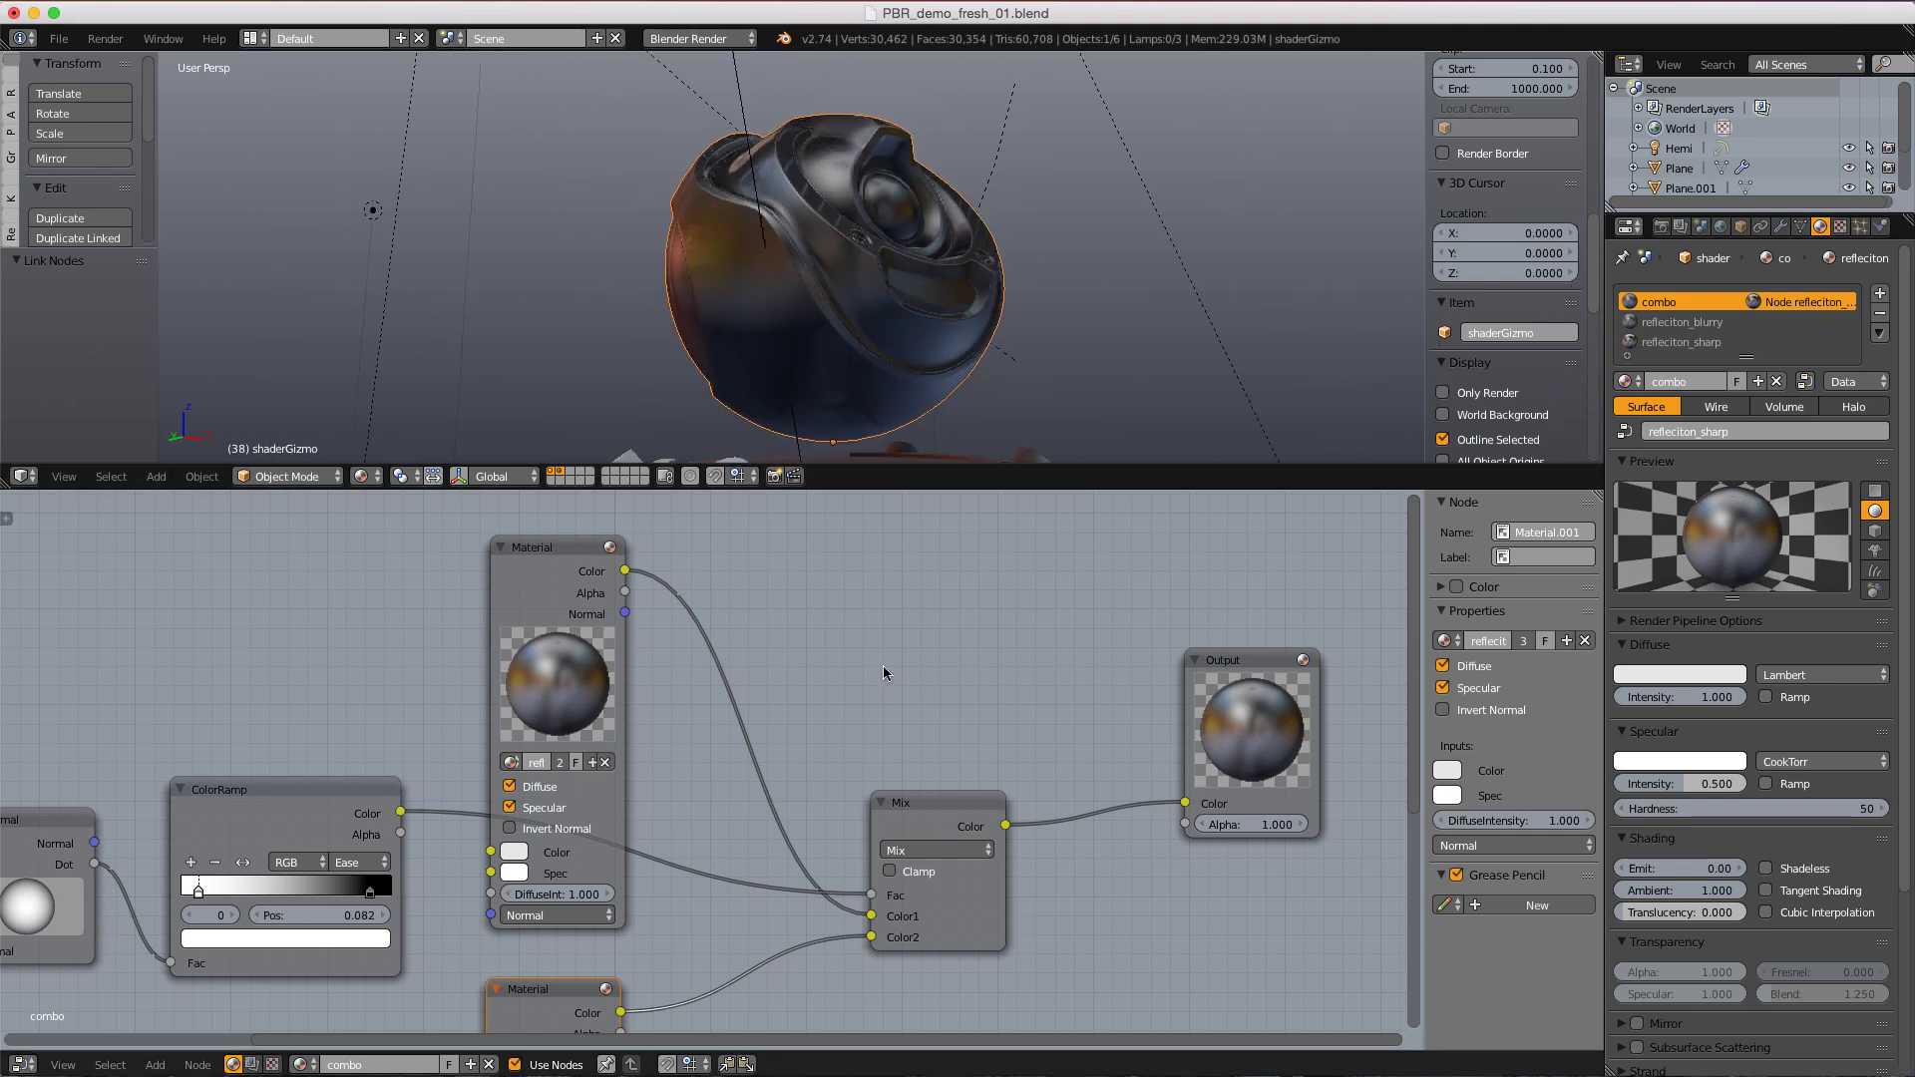
- Add a new material slot to the orb and create a material in it named diffuse
{"action": "scroll", "coordinate": [883, 666], "scroll_direction": "down", "scroll_amount": 3}
{"action": "middle_click_drag", "start_coordinate": [896, 602], "coordinate": [898, 572]}
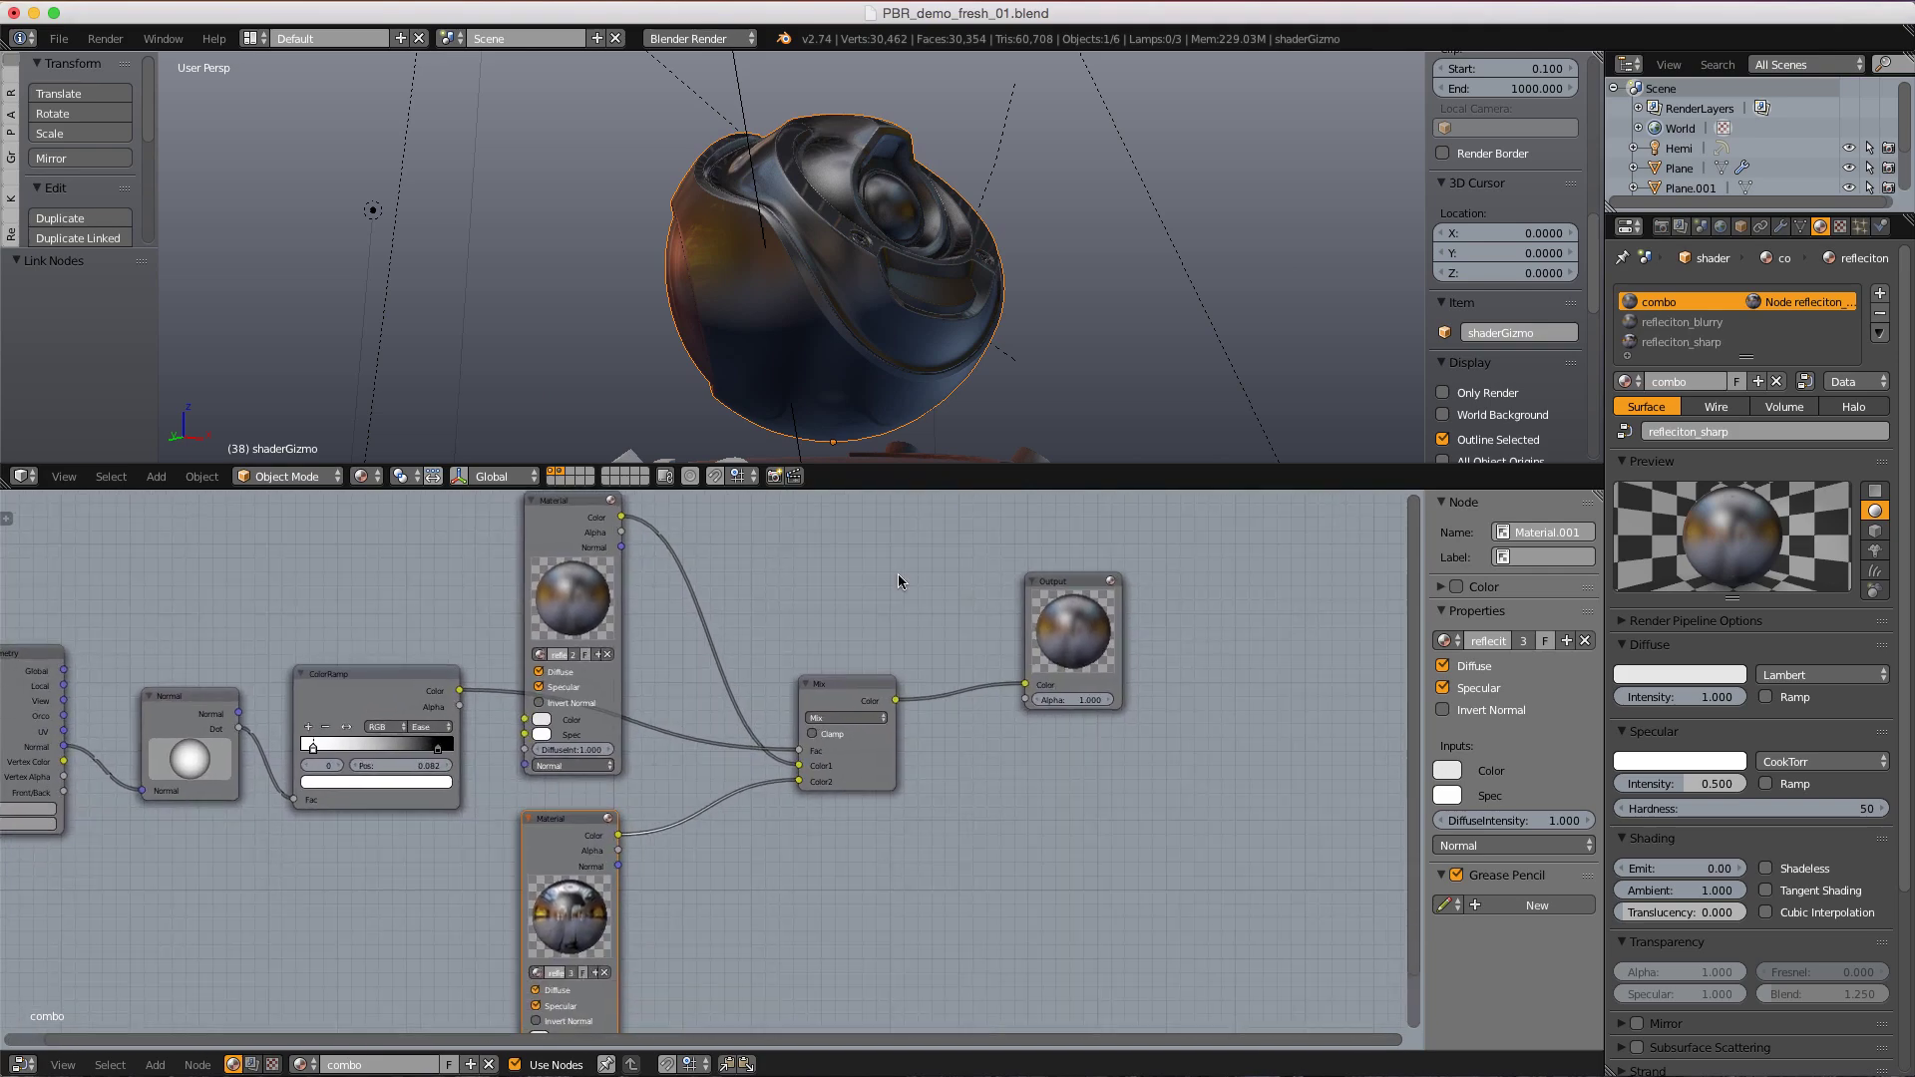
{"action": "scroll", "coordinate": [492, 653], "scroll_direction": "down", "scroll_amount": 1}
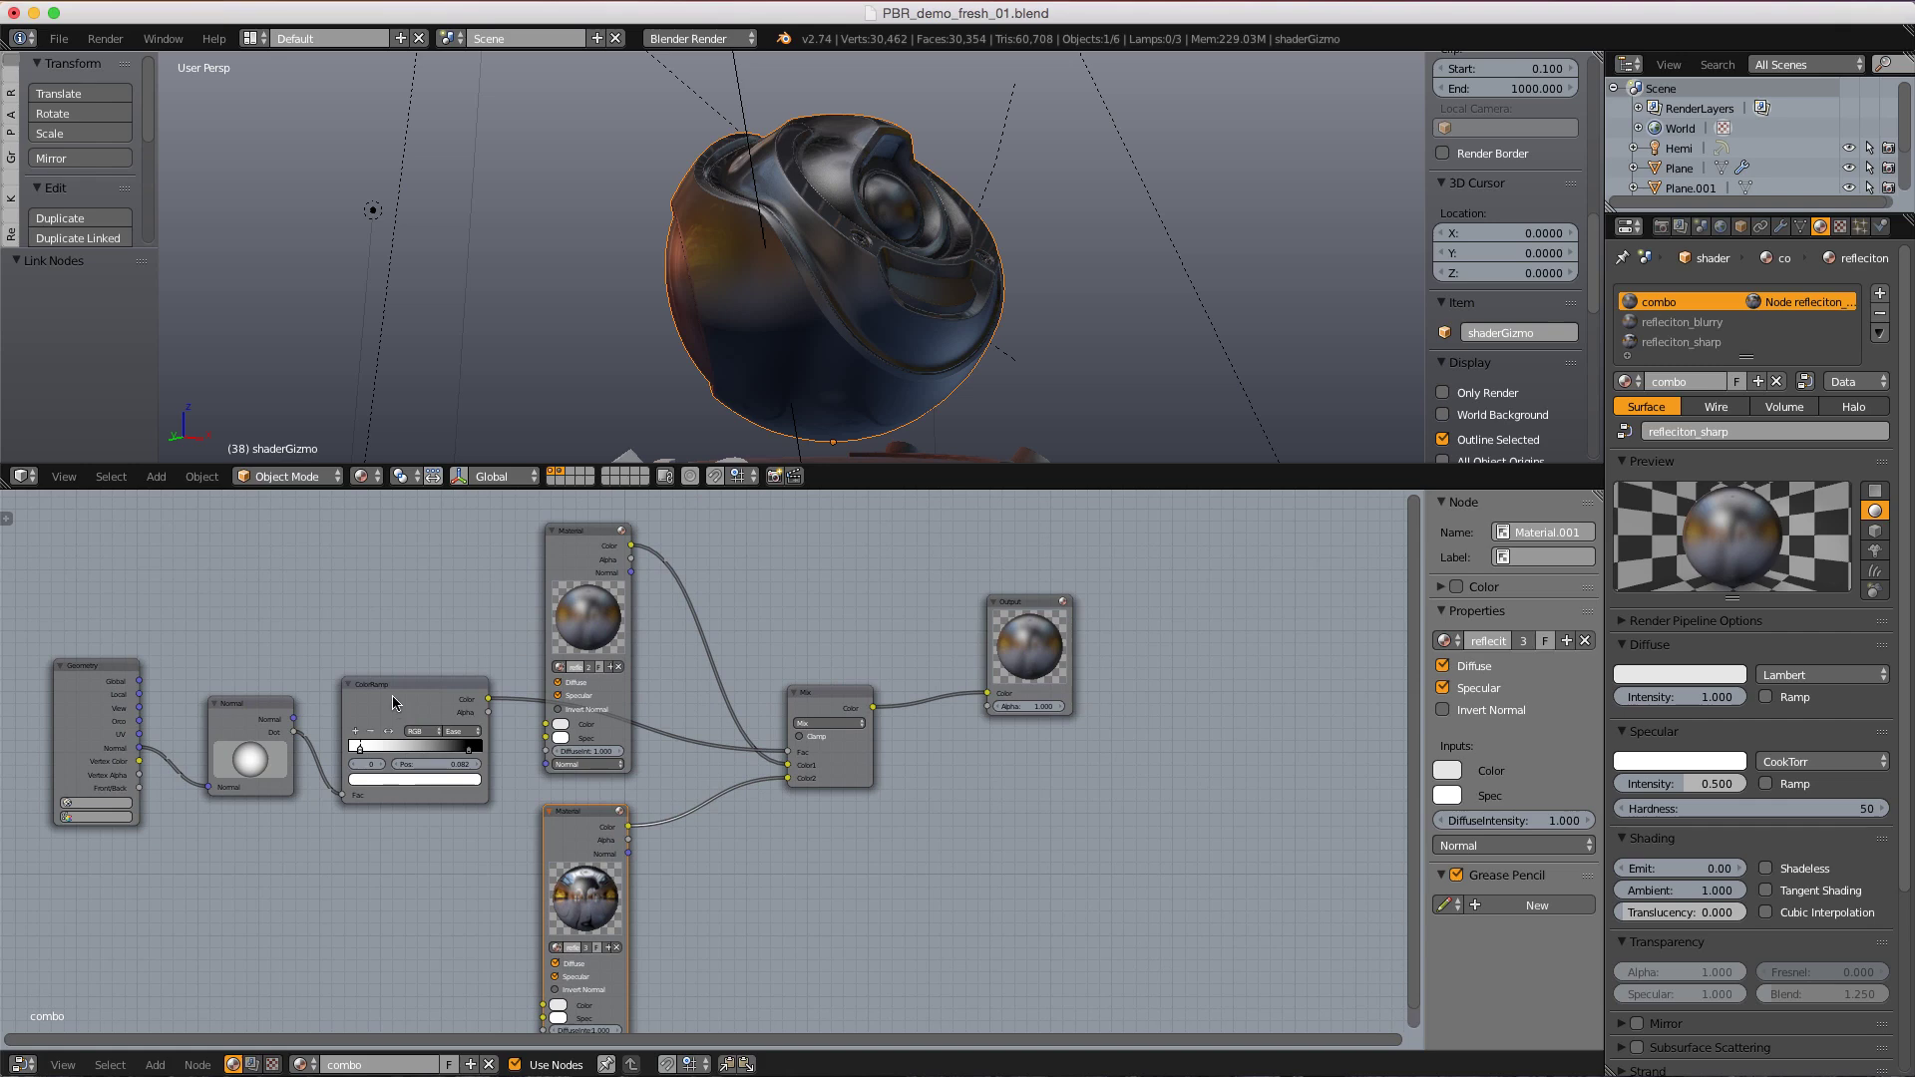
{"action": "left_click_drag", "start_coordinate": [392, 701], "coordinate": [389, 704]}
{"action": "scroll", "coordinate": [731, 706], "scroll_direction": "down", "scroll_amount": 1}
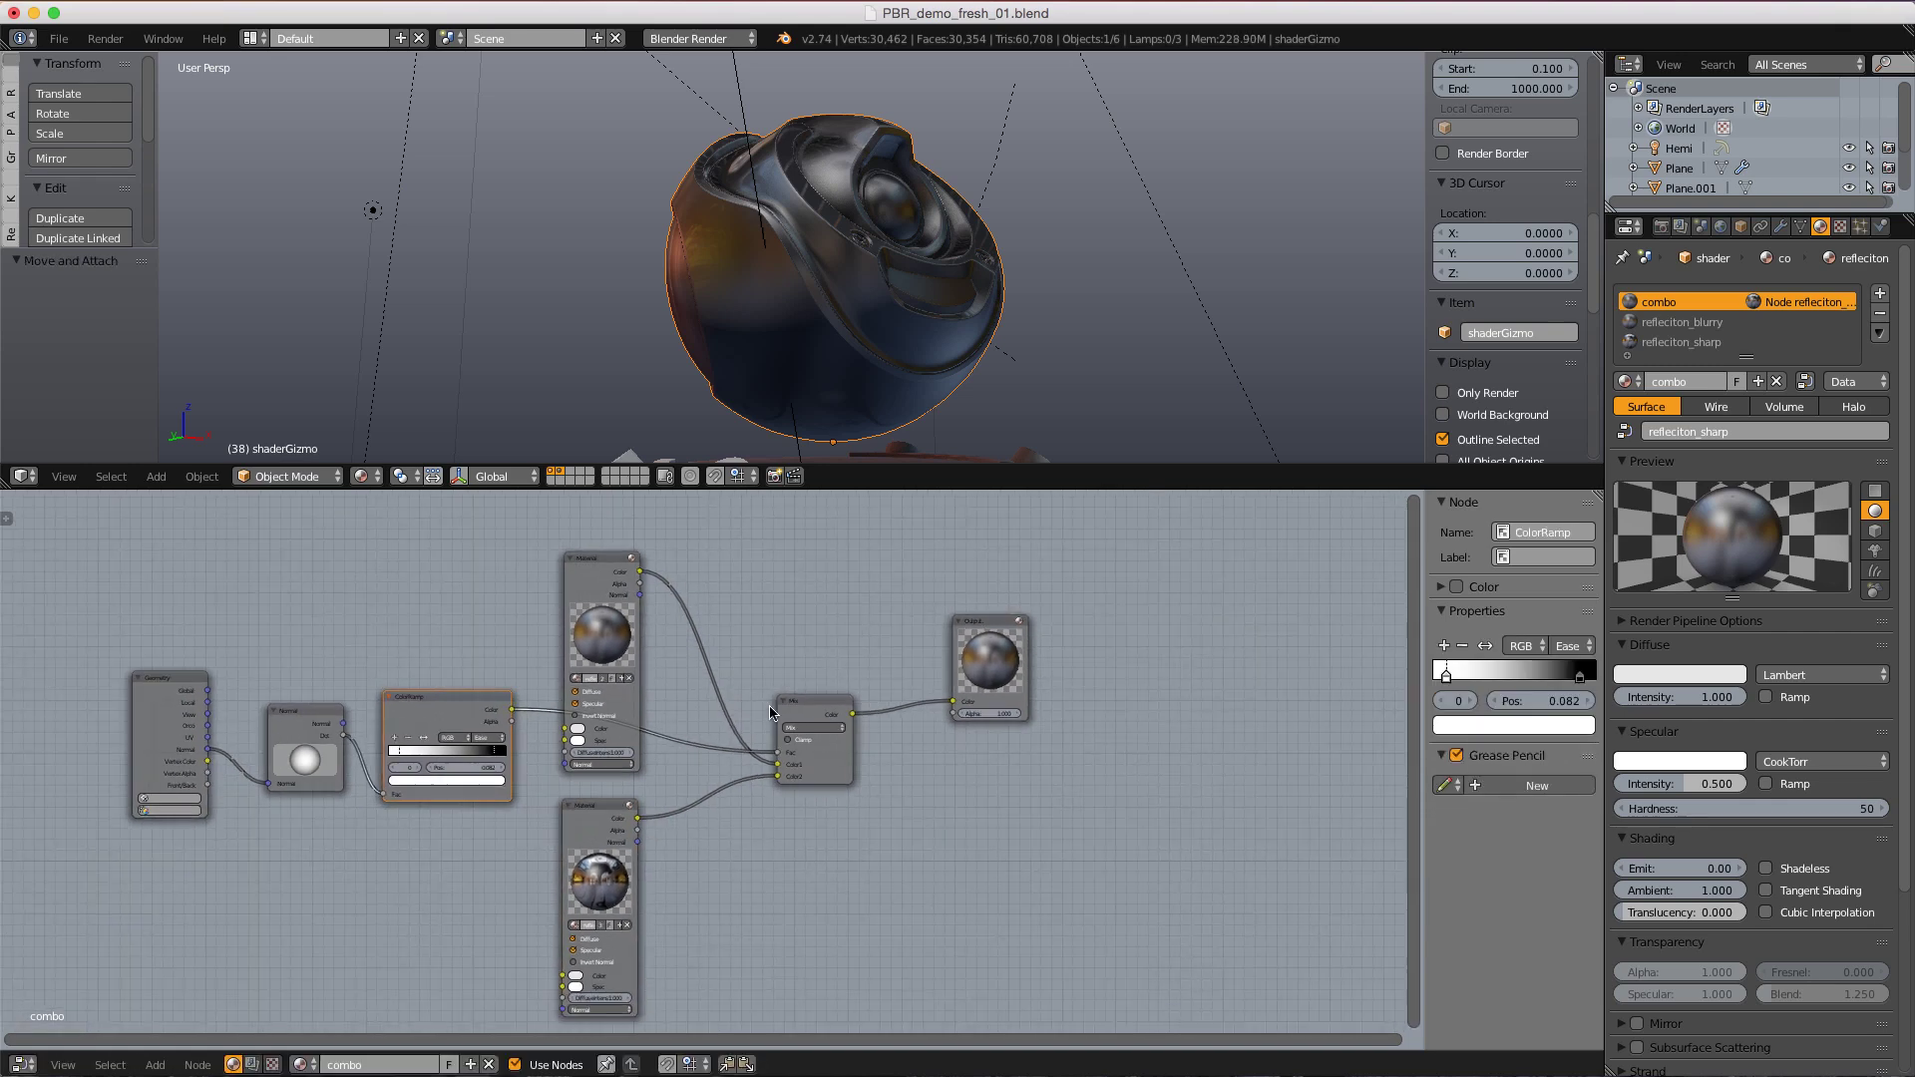
{"action": "left_click", "coordinate": [1880, 294]}
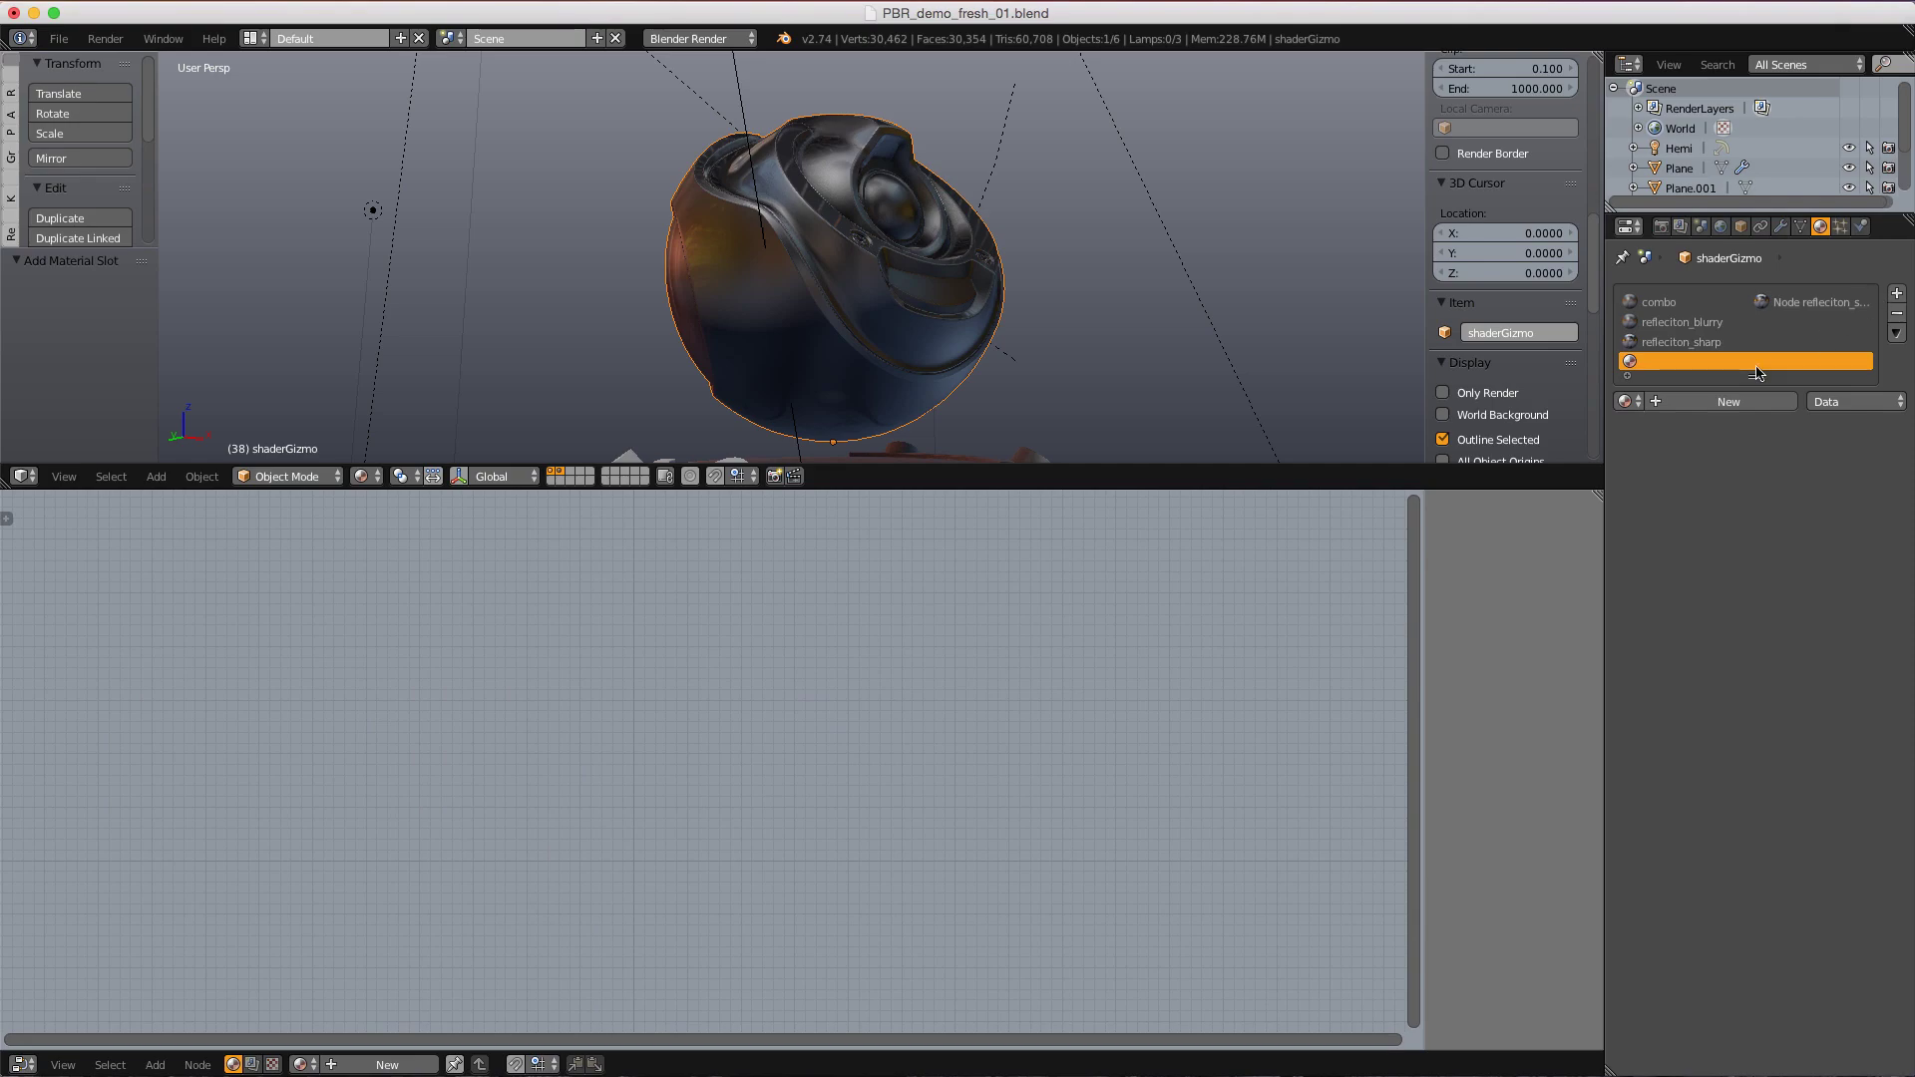
{"action": "left_click", "coordinate": [1699, 401]}
{"action": "type", "text": "dif"}
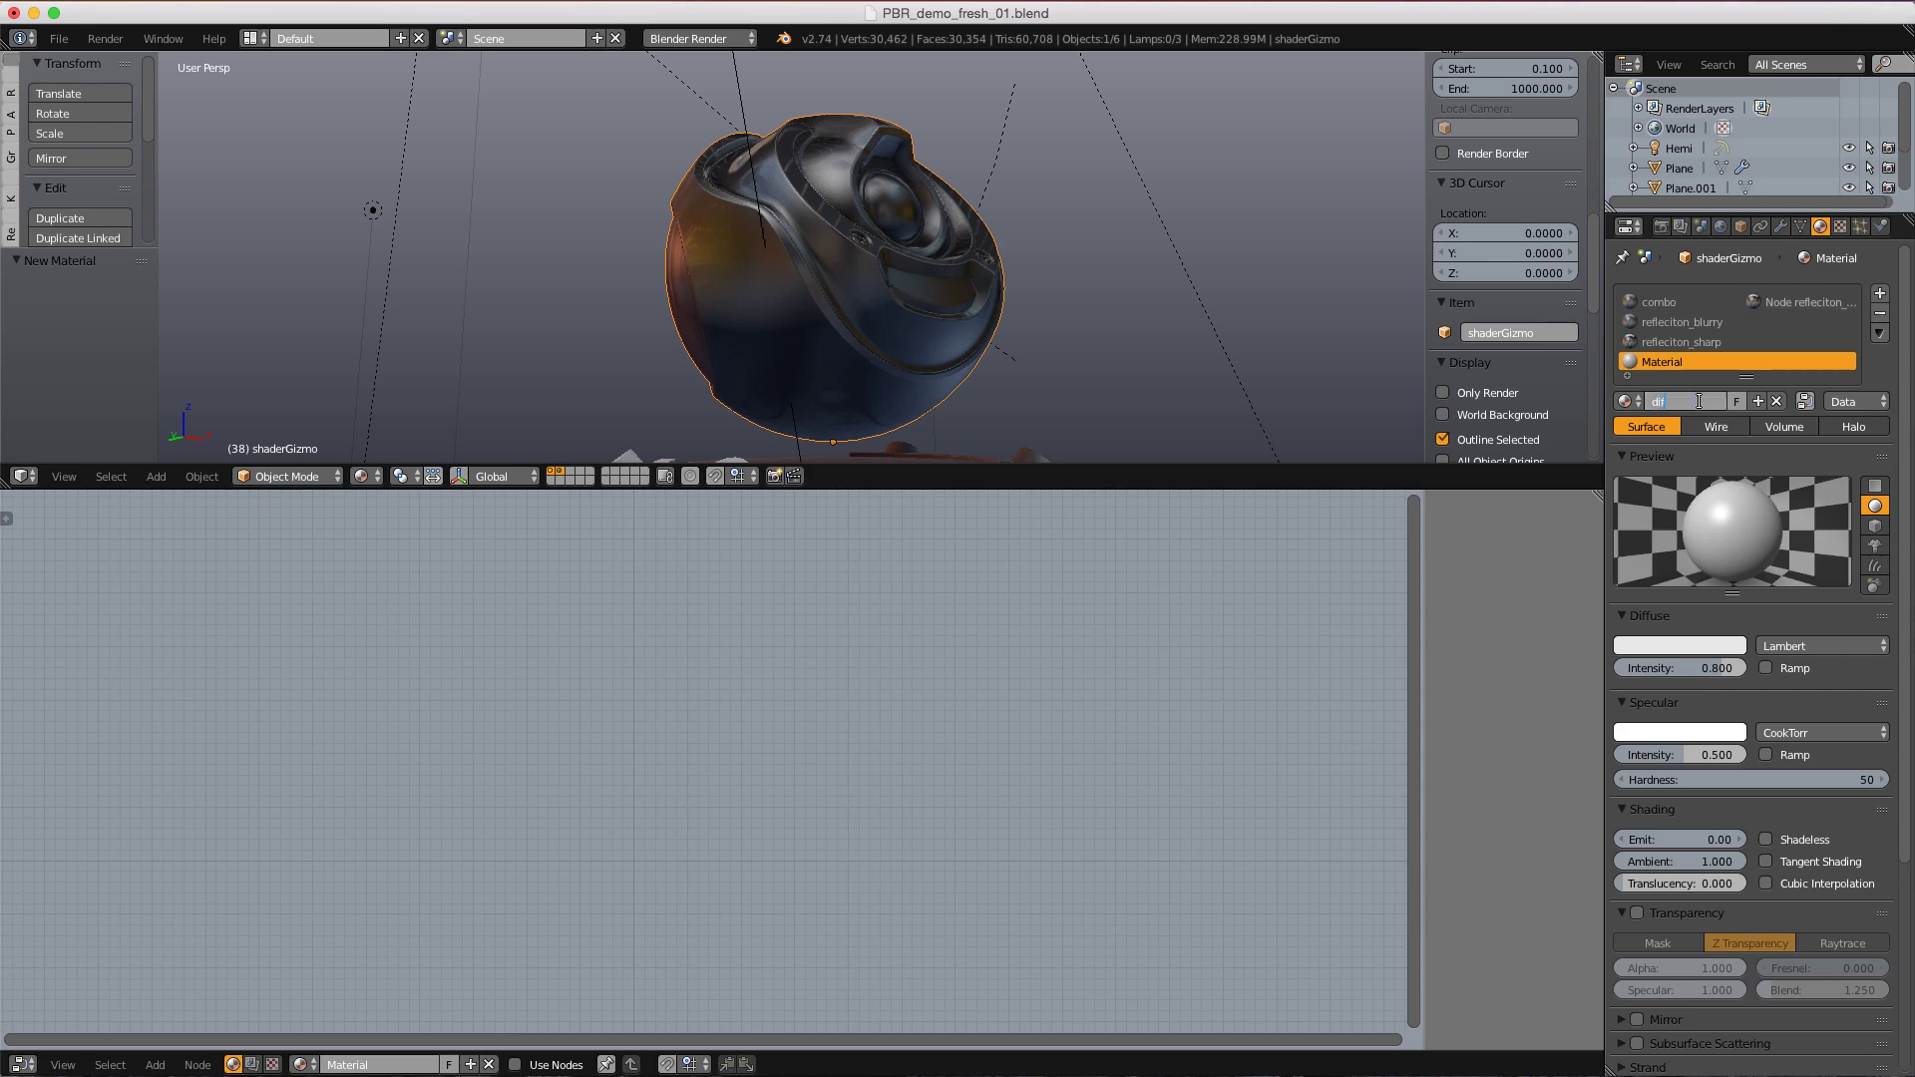
{"action": "type", "text": "fuse"}
{"action": "key", "text": "Return"}
- Set the diffuse material's diffuse color to a darker blue, about R 0.046, G 0.137, B 0.517
{"action": "left_click", "coordinate": [1682, 644]}
{"action": "left_click", "coordinate": [1671, 425]}
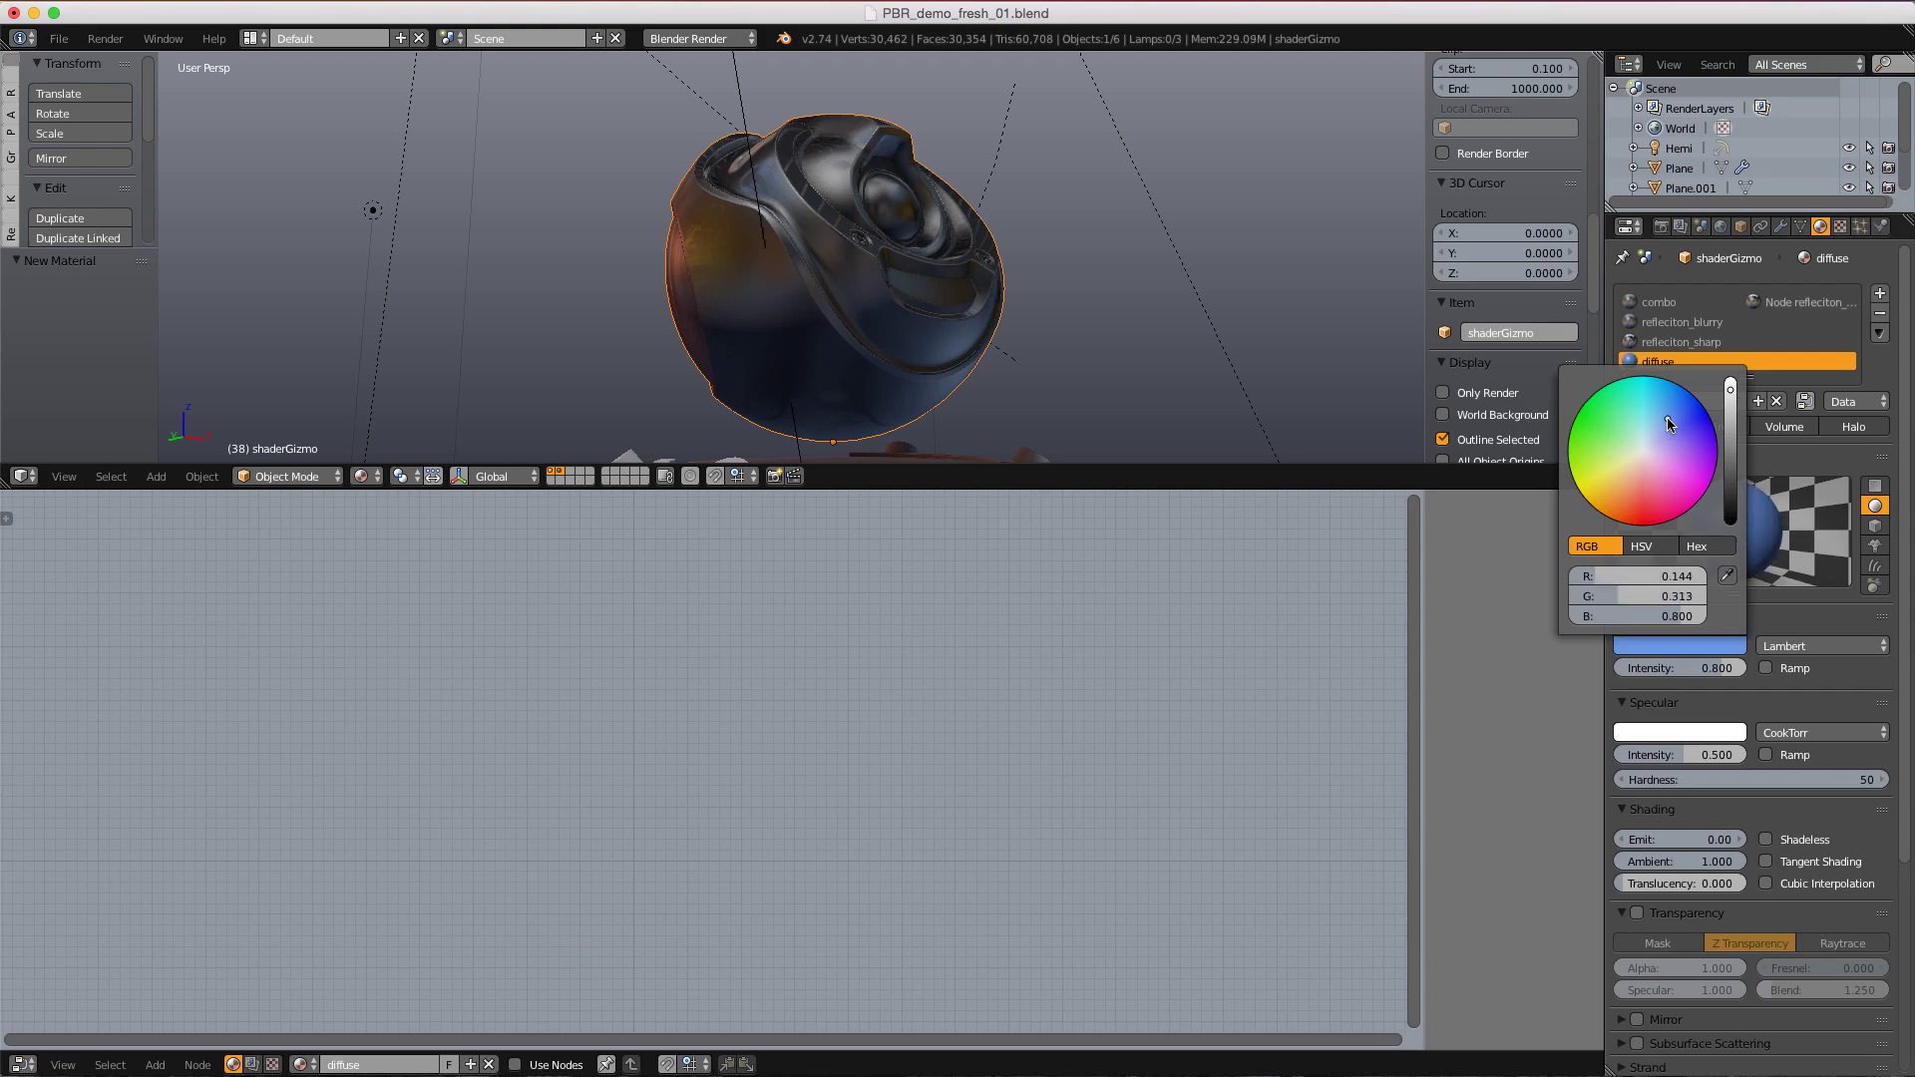
{"action": "left_click", "coordinate": [1676, 412]}
{"action": "left_click_drag", "start_coordinate": [1730, 390], "coordinate": [1729, 411]}
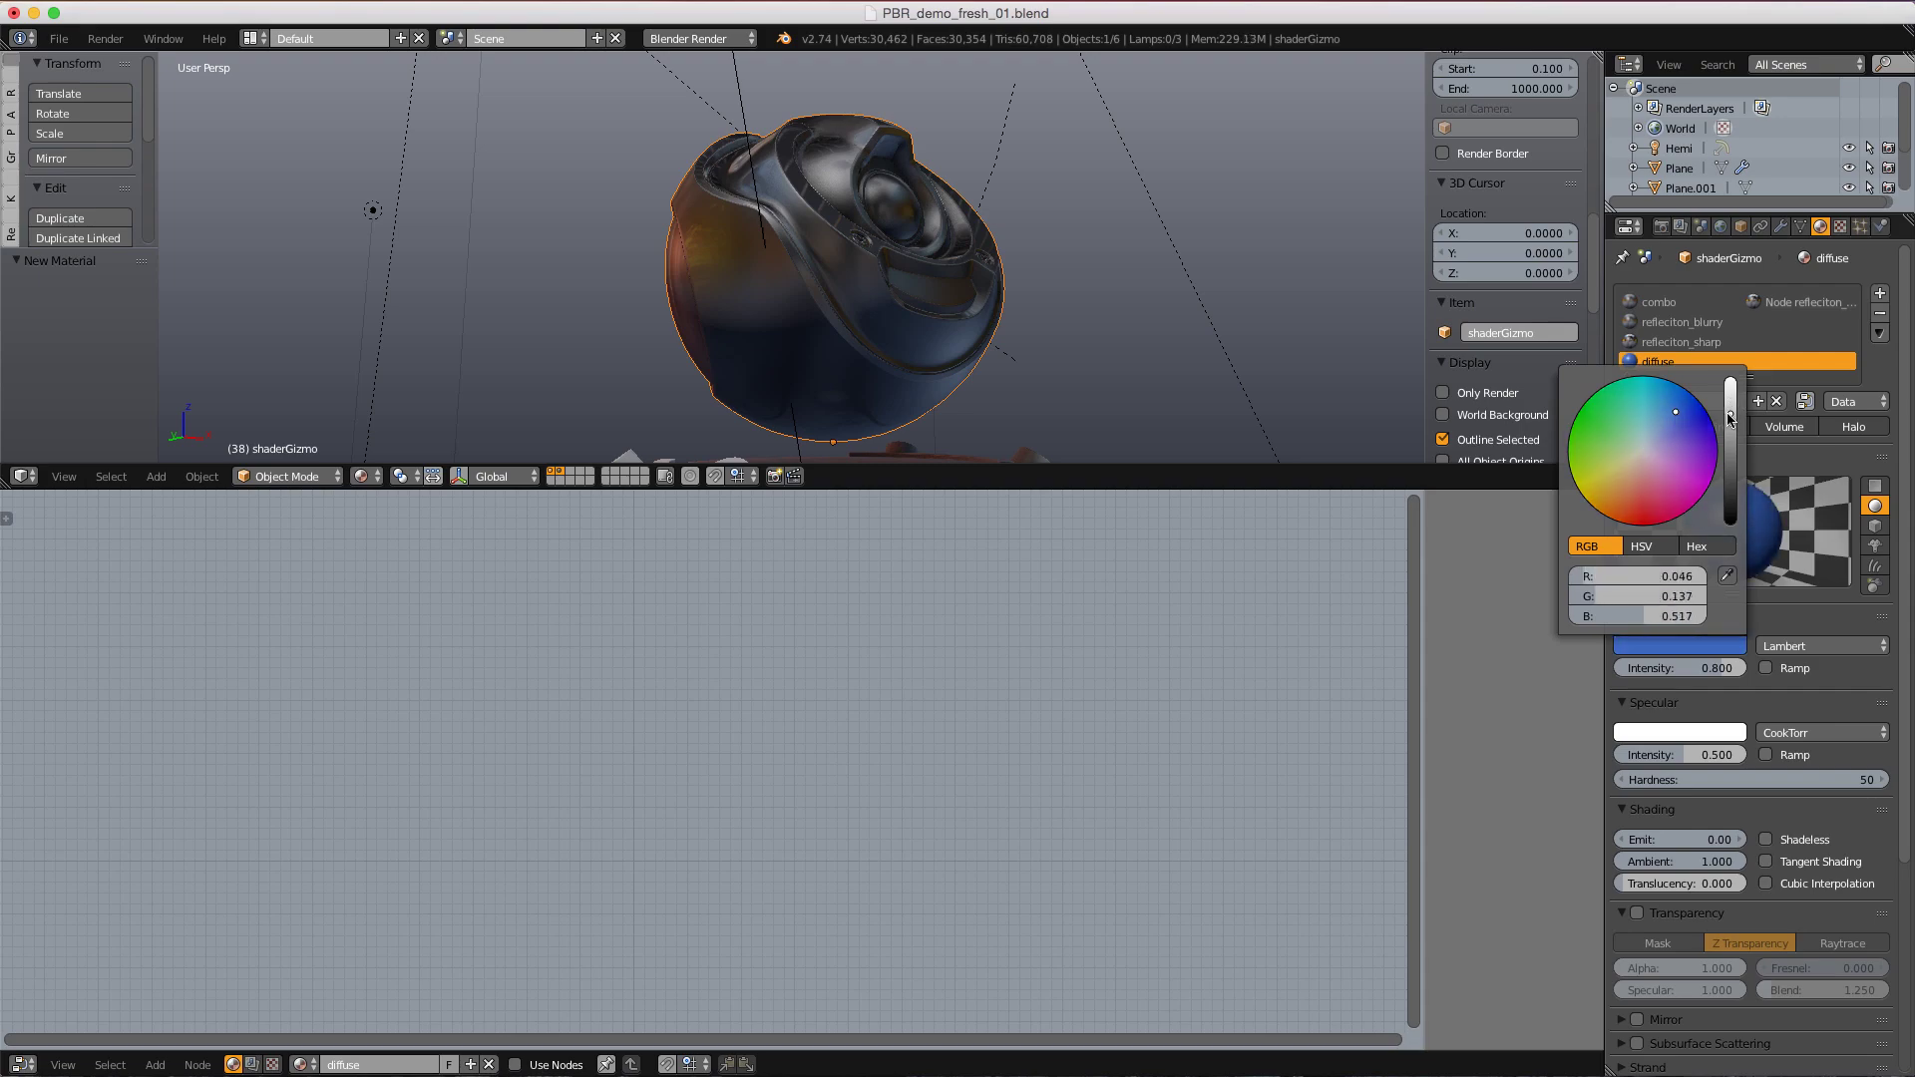
- In the combo material, duplicate the refleciton_sharp material node below and assign the diffuse material to the copy
{"action": "left_click", "coordinate": [1659, 301]}
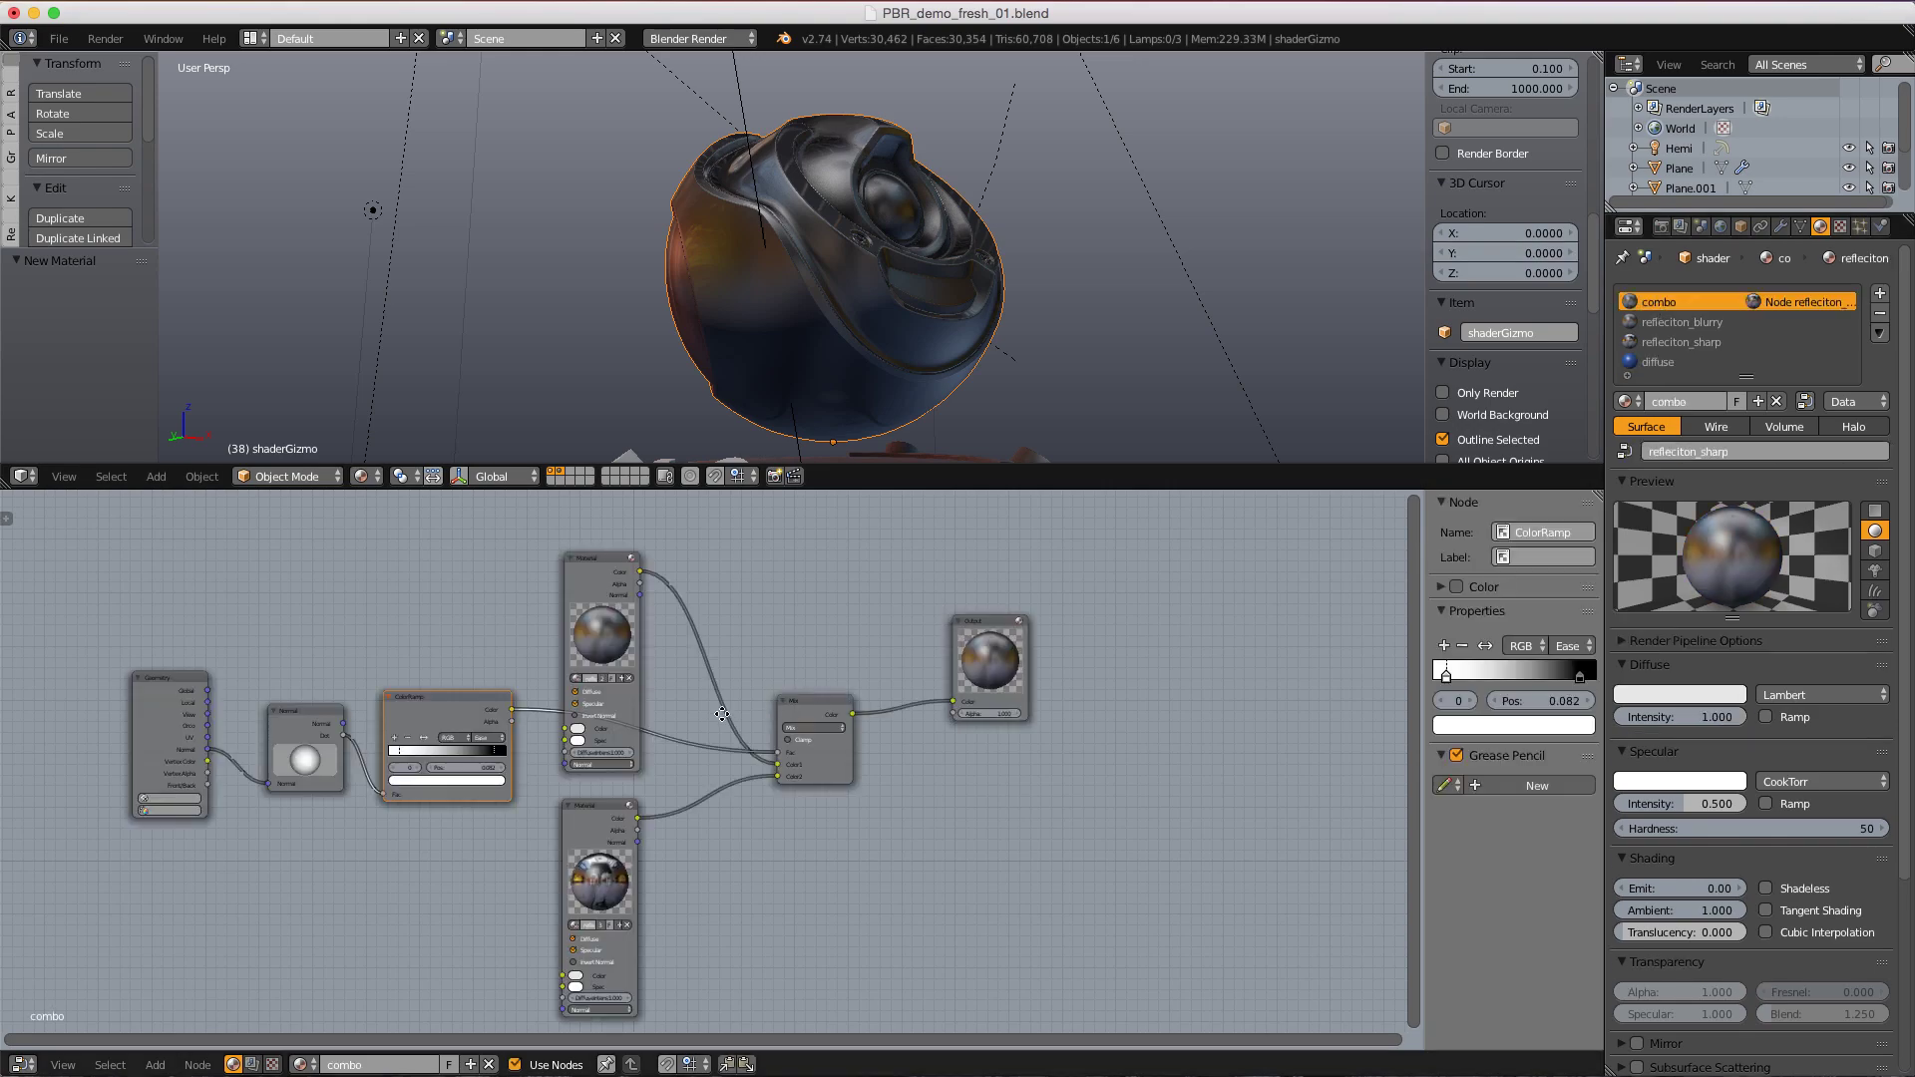
{"action": "middle_click_drag", "start_coordinate": [562, 835], "coordinate": [561, 735]}
{"action": "left_click", "coordinate": [586, 716]}
{"action": "key", "text": "shift+d"}
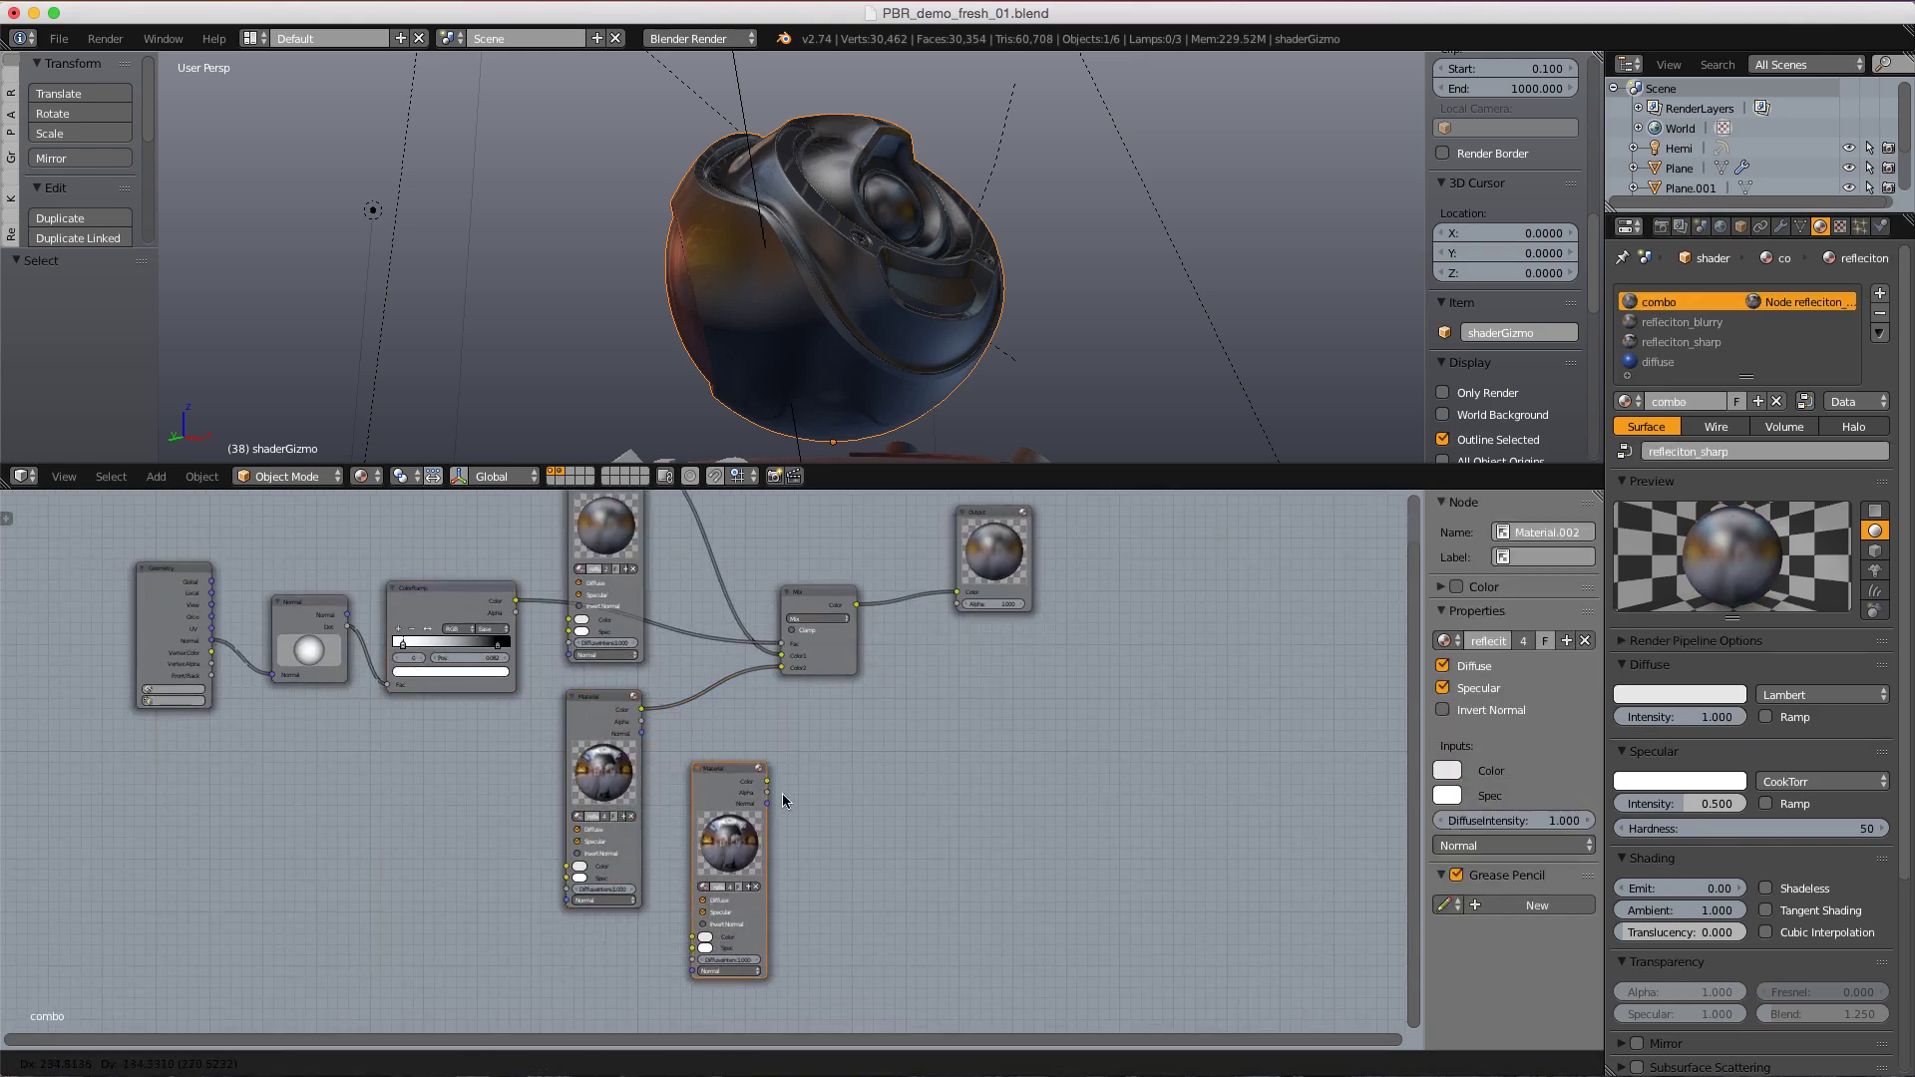
{"action": "left_click", "coordinate": [779, 795]}
{"action": "scroll", "coordinate": [738, 843], "scroll_direction": "up", "scroll_amount": 4}
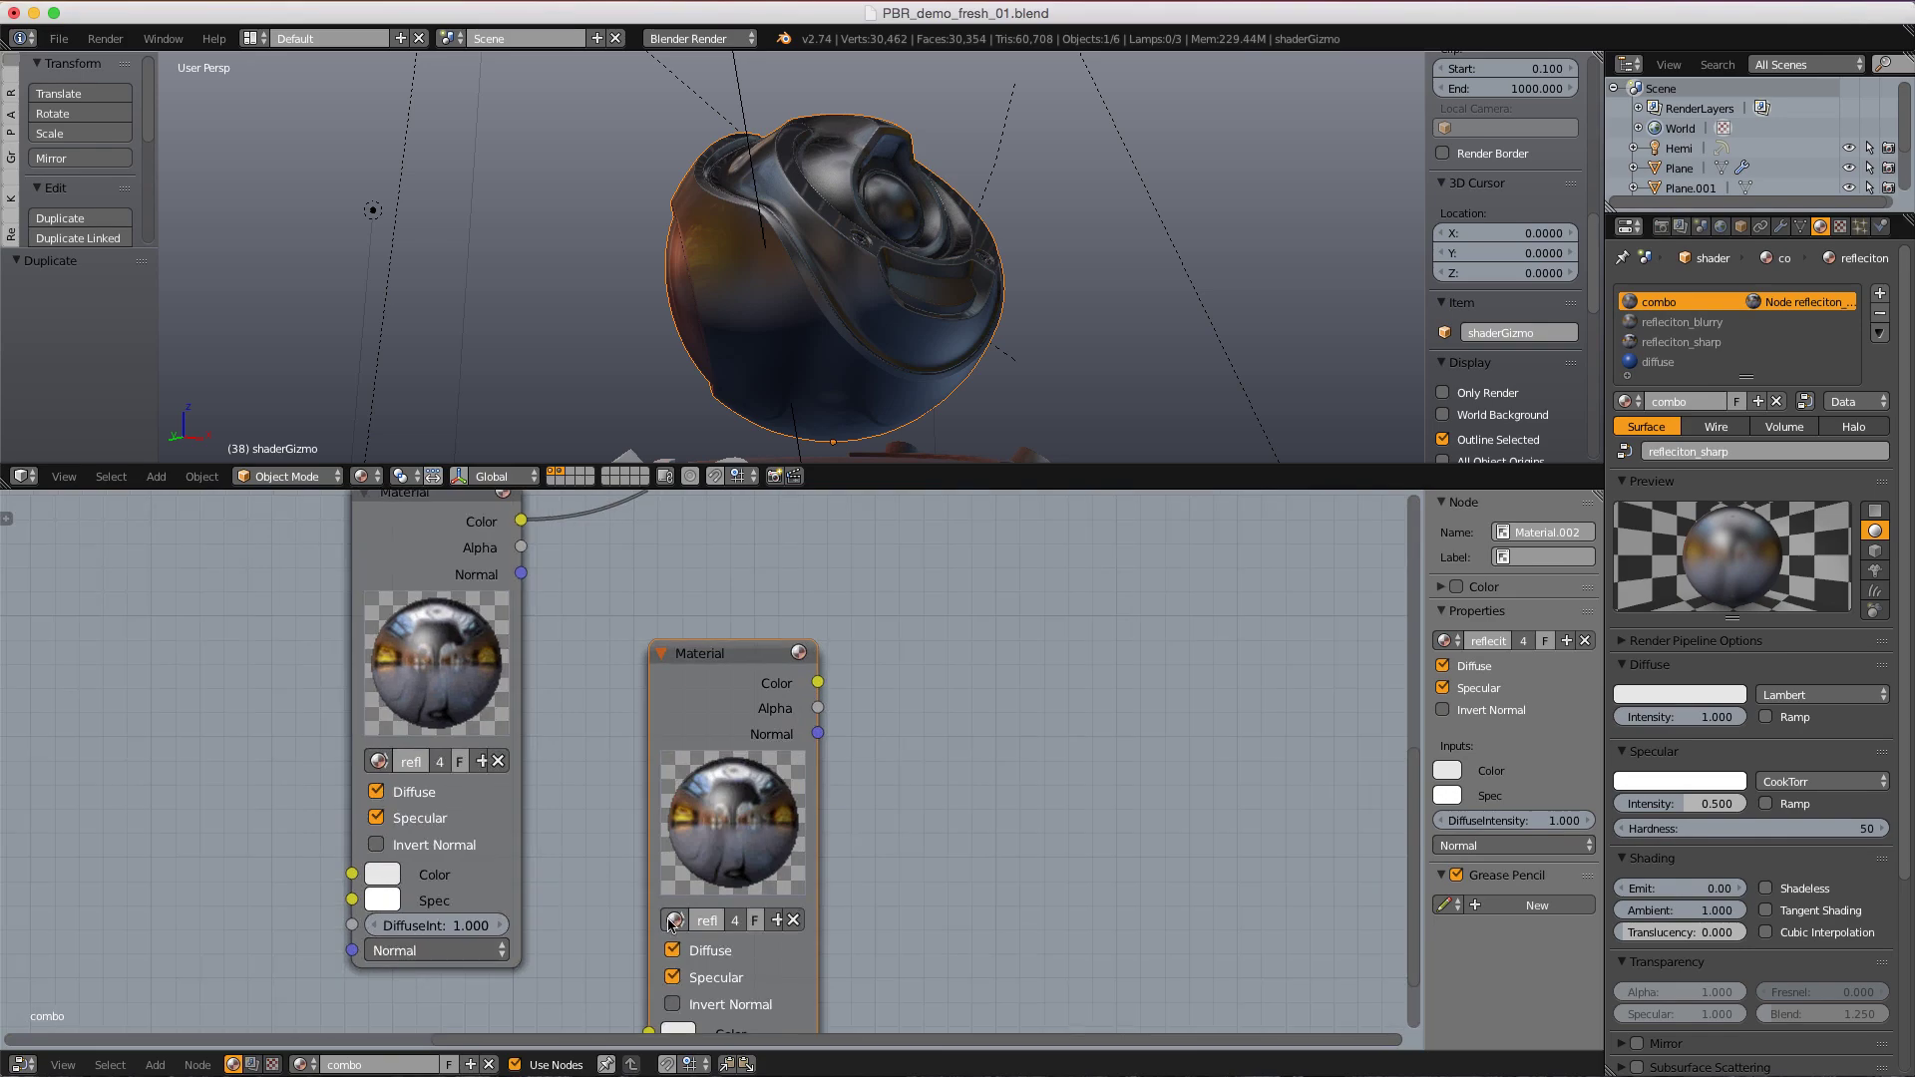
{"action": "left_click", "coordinate": [675, 920]}
{"action": "left_click", "coordinate": [715, 684]}
{"action": "scroll", "coordinate": [751, 737], "scroll_direction": "down", "scroll_amount": 3}
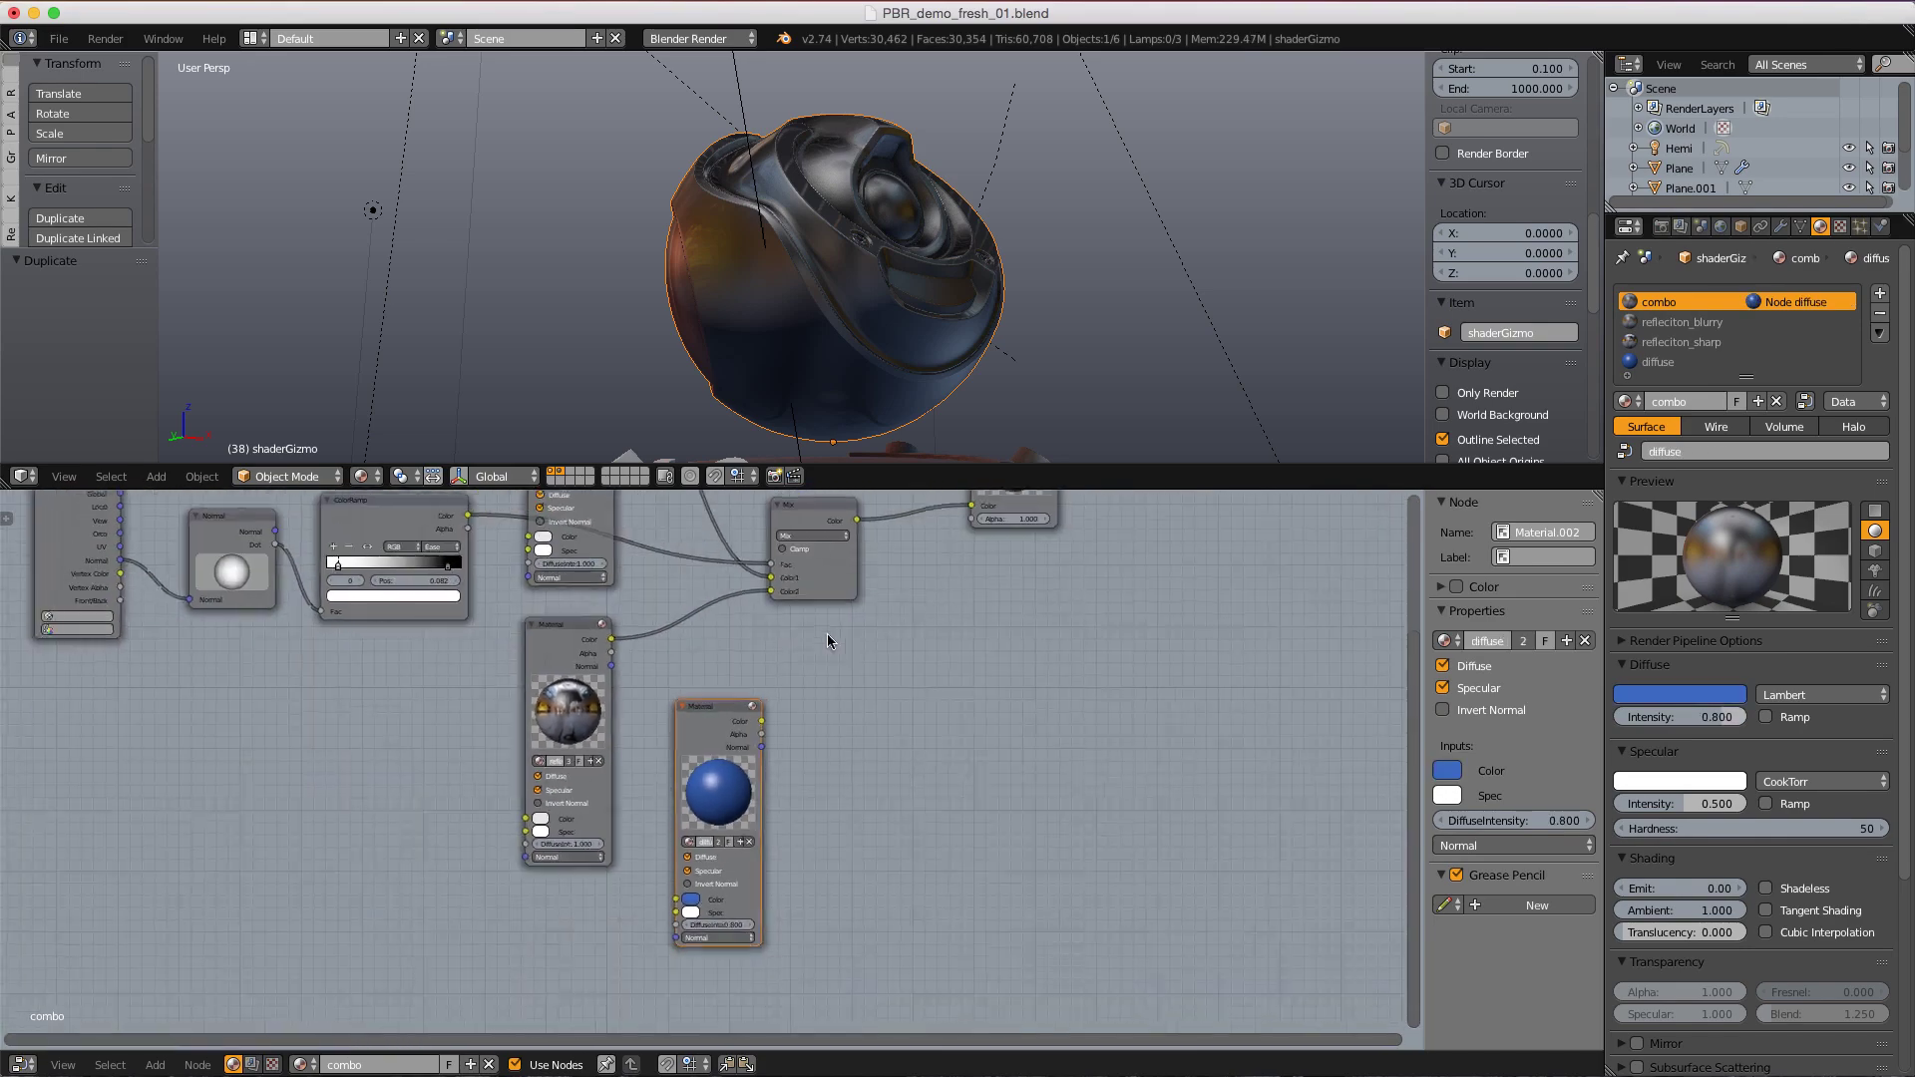
- Set the diffuse material's specular intensity to 0
{"action": "scroll", "coordinate": [751, 737], "scroll_direction": "up", "scroll_amount": 1}
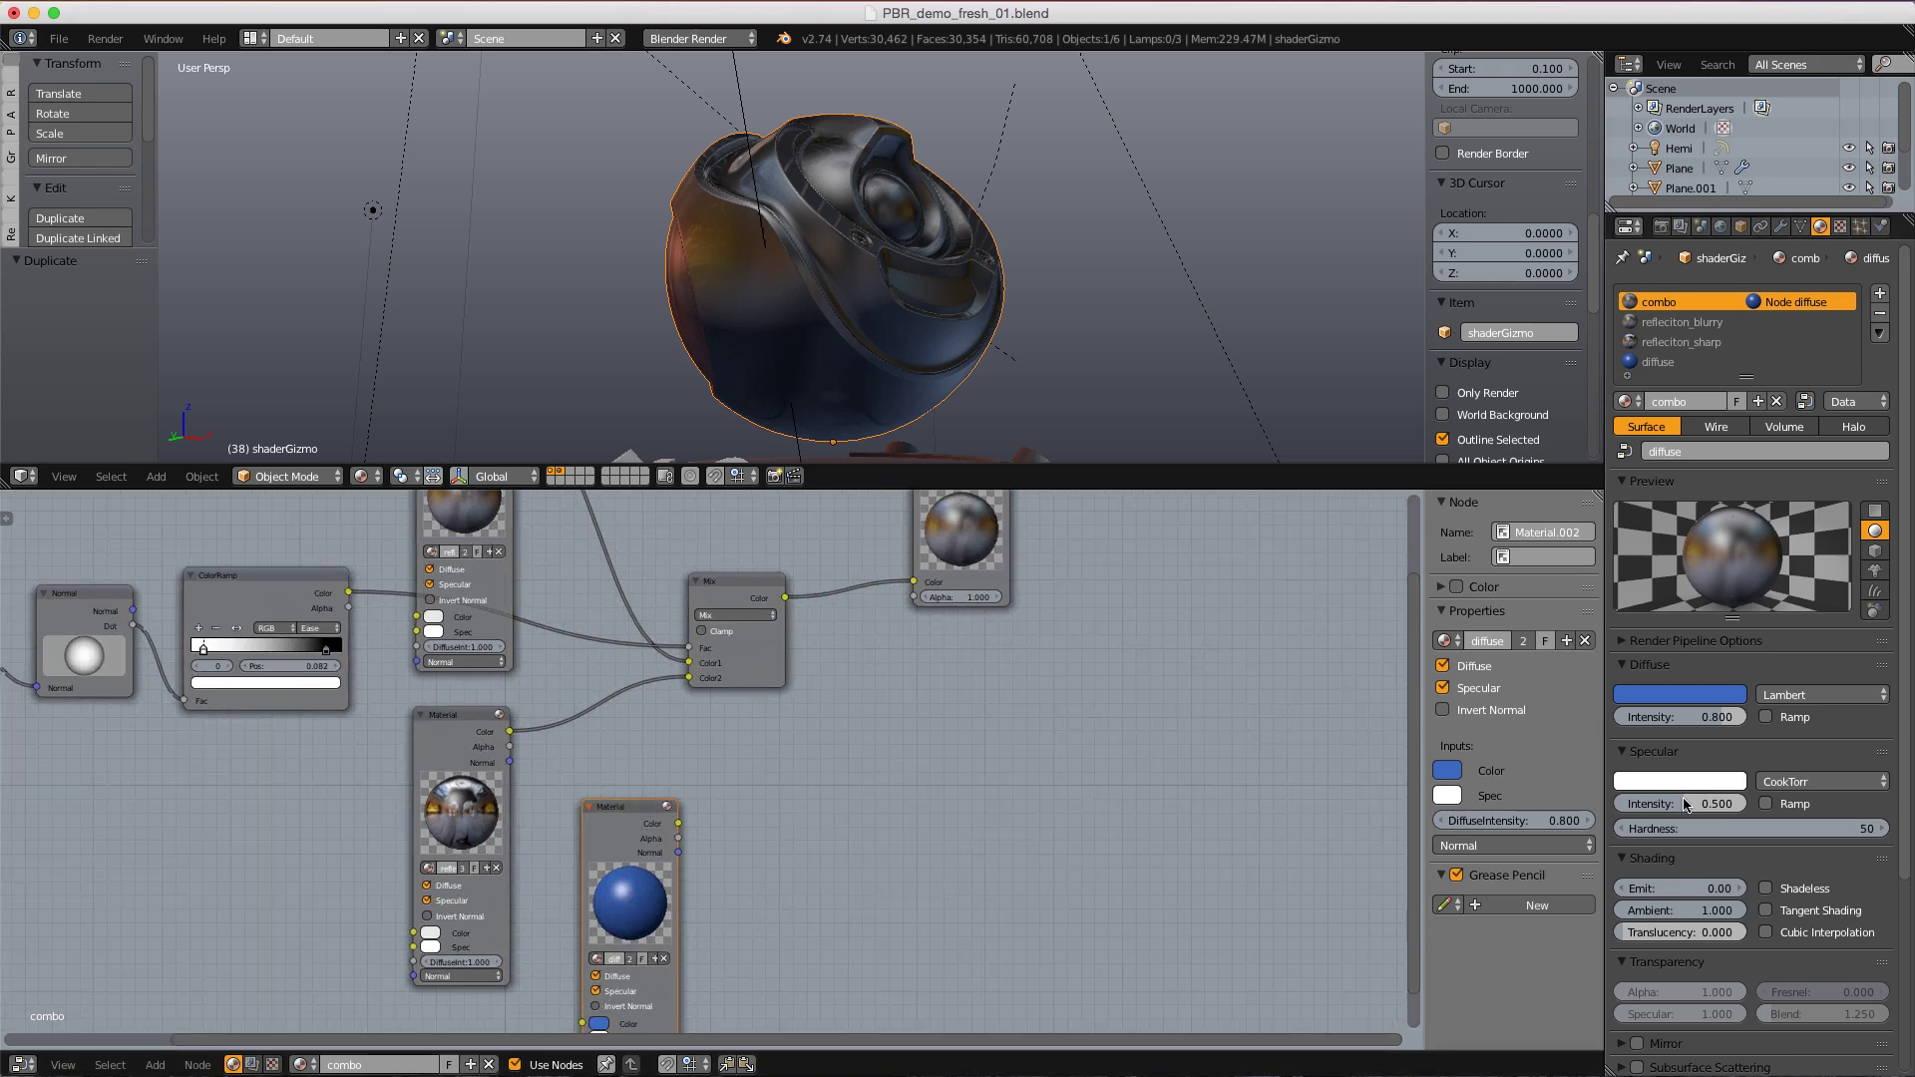
{"action": "left_click_drag", "start_coordinate": [1681, 806], "coordinate": [1569, 808]}
{"action": "middle_click_drag", "start_coordinate": [624, 668], "coordinate": [610, 715]}
{"action": "scroll", "coordinate": [617, 798], "scroll_direction": "up", "scroll_amount": 1}
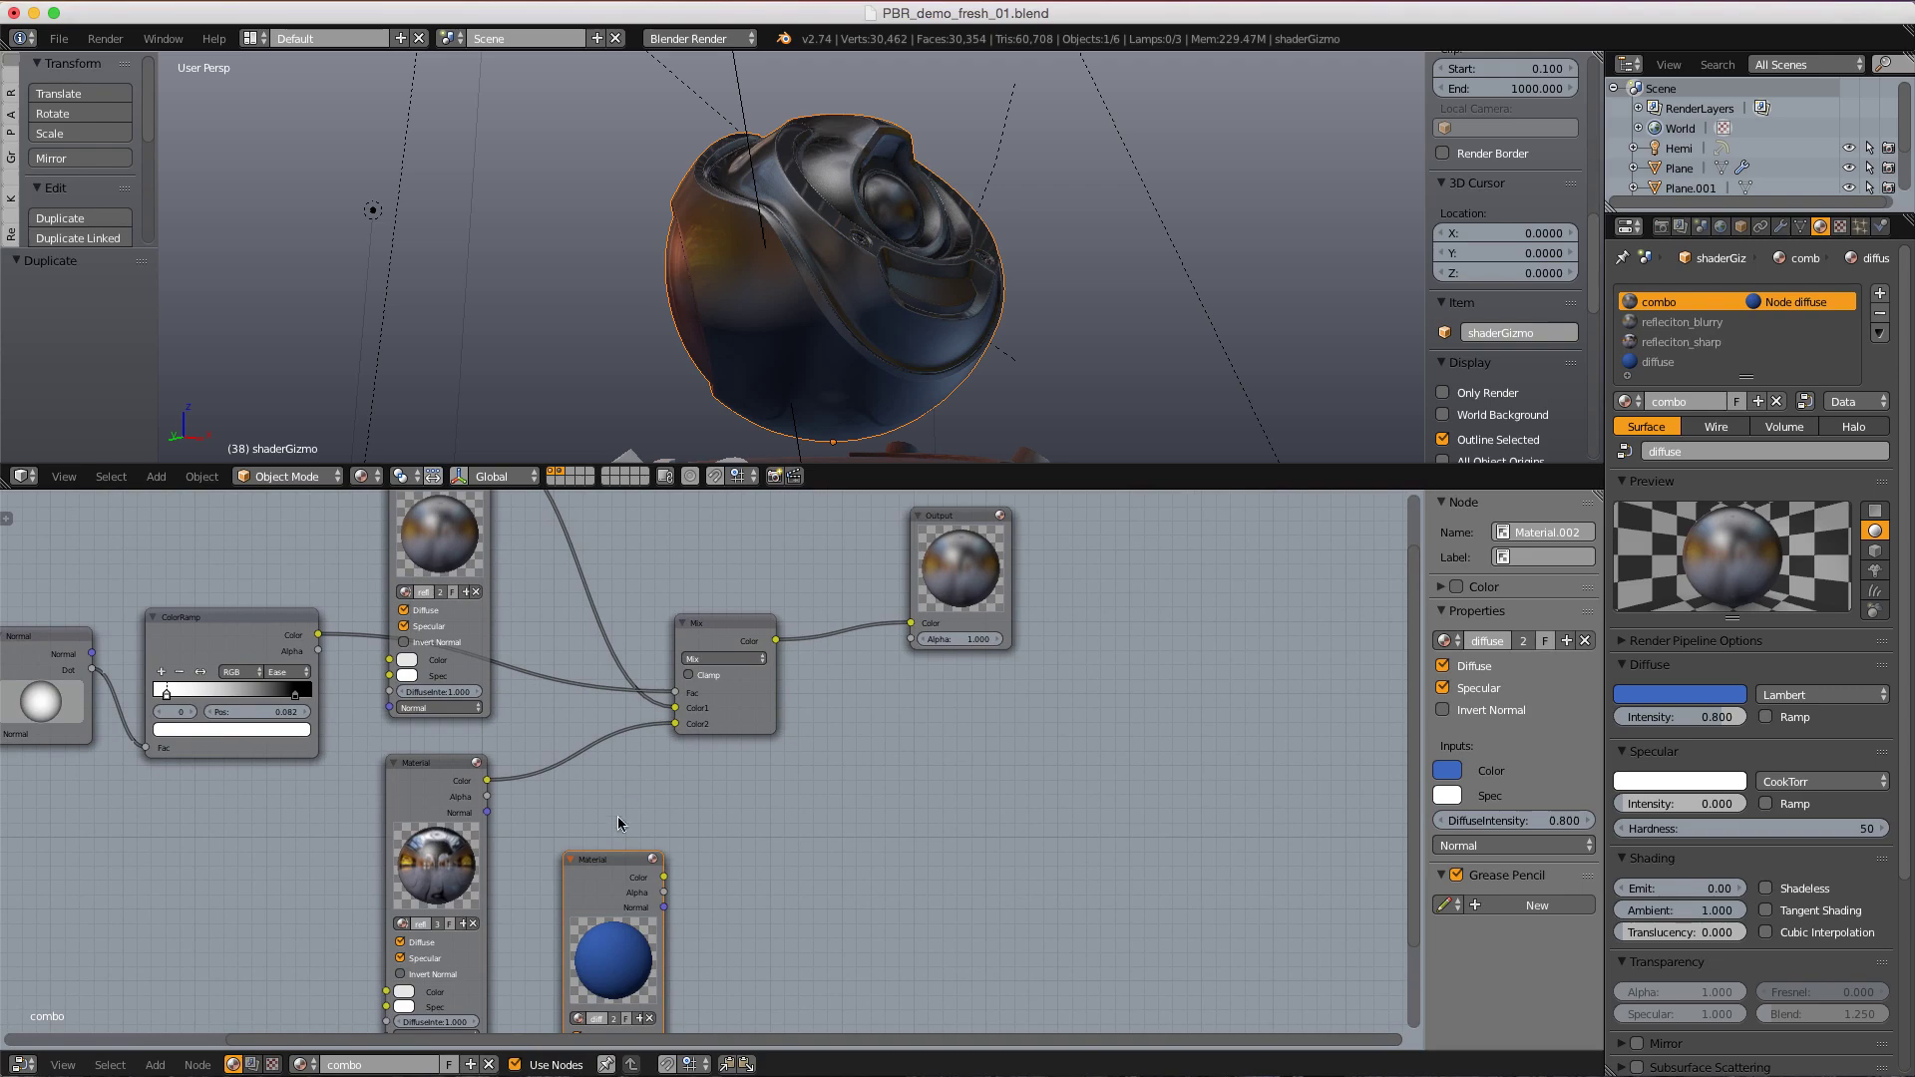
- Insert a duplicate Mix node before the Output, with the reflection mix in Color2 and the diffuse node's Color in Color1
{"action": "left_click_drag", "start_coordinate": [979, 544], "coordinate": [1093, 558]}
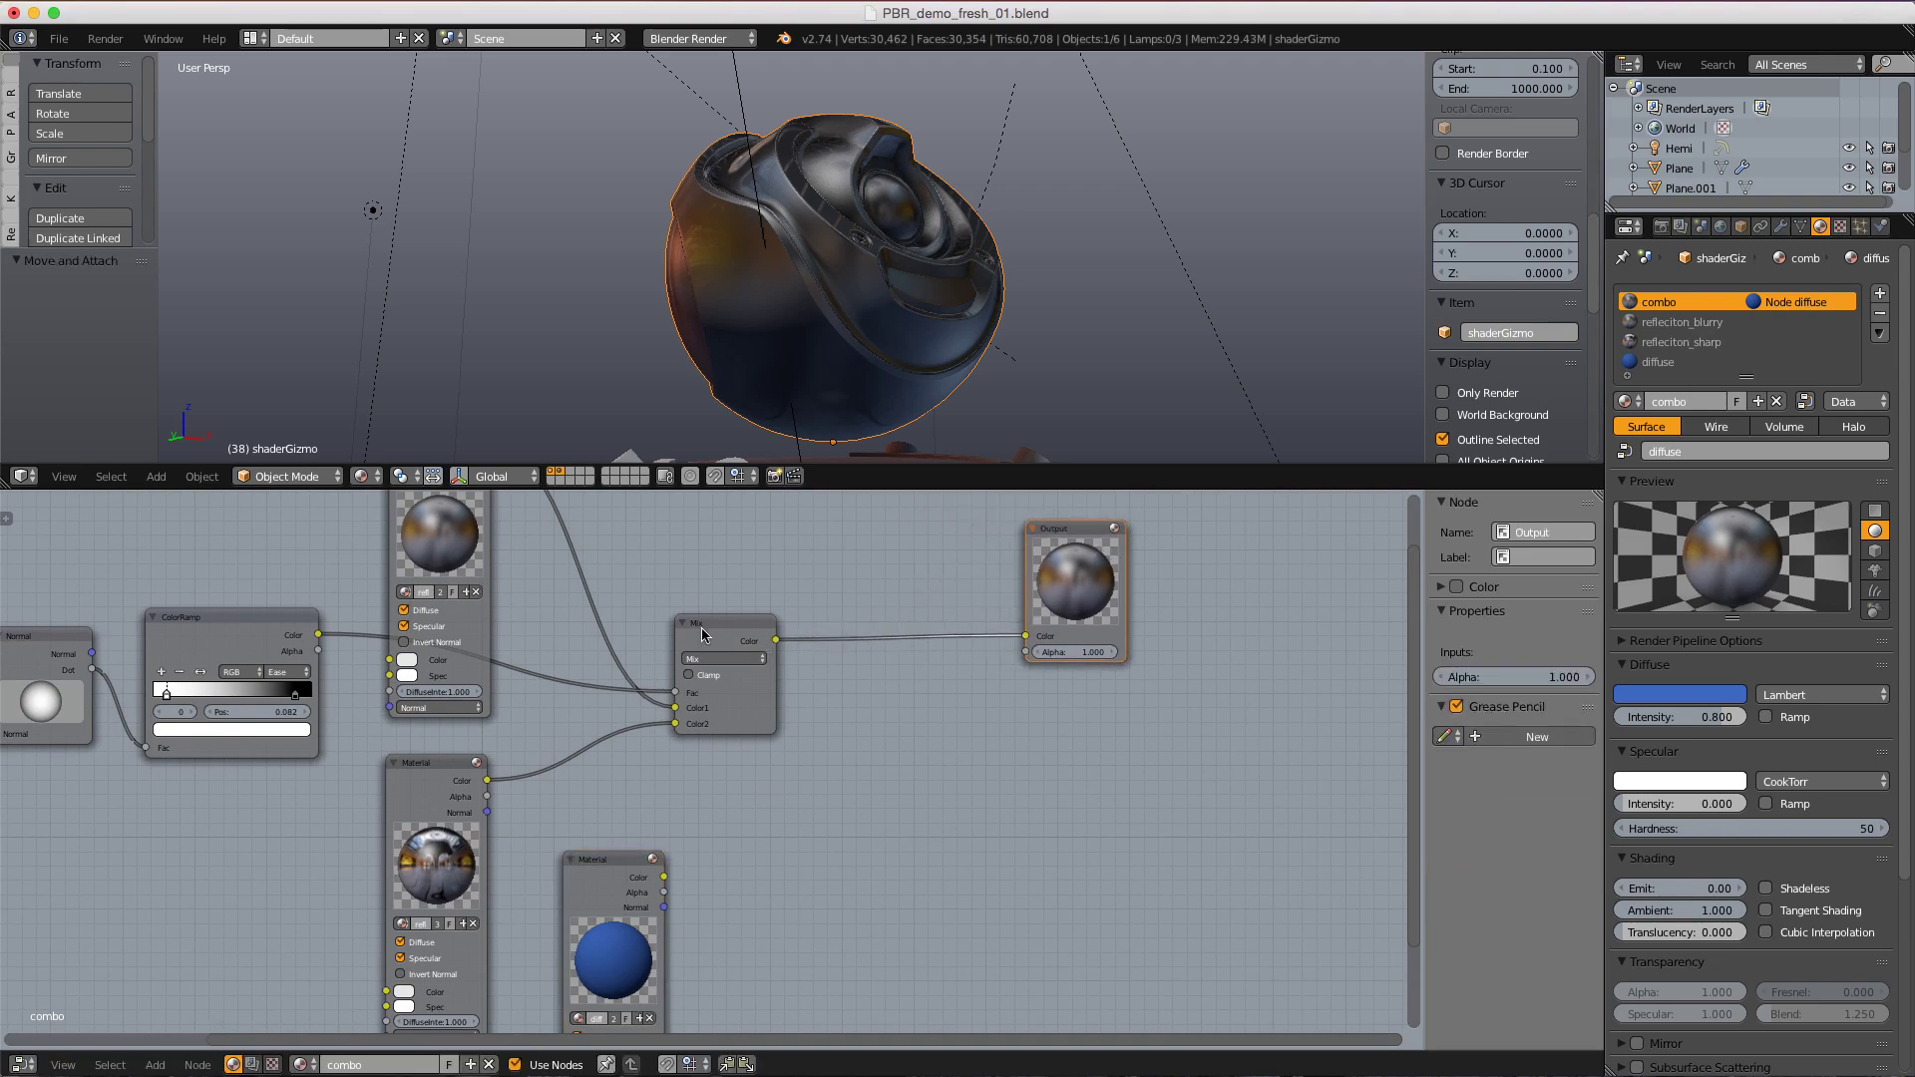
{"action": "left_click", "coordinate": [704, 628]}
{"action": "key", "text": "shift+d"}
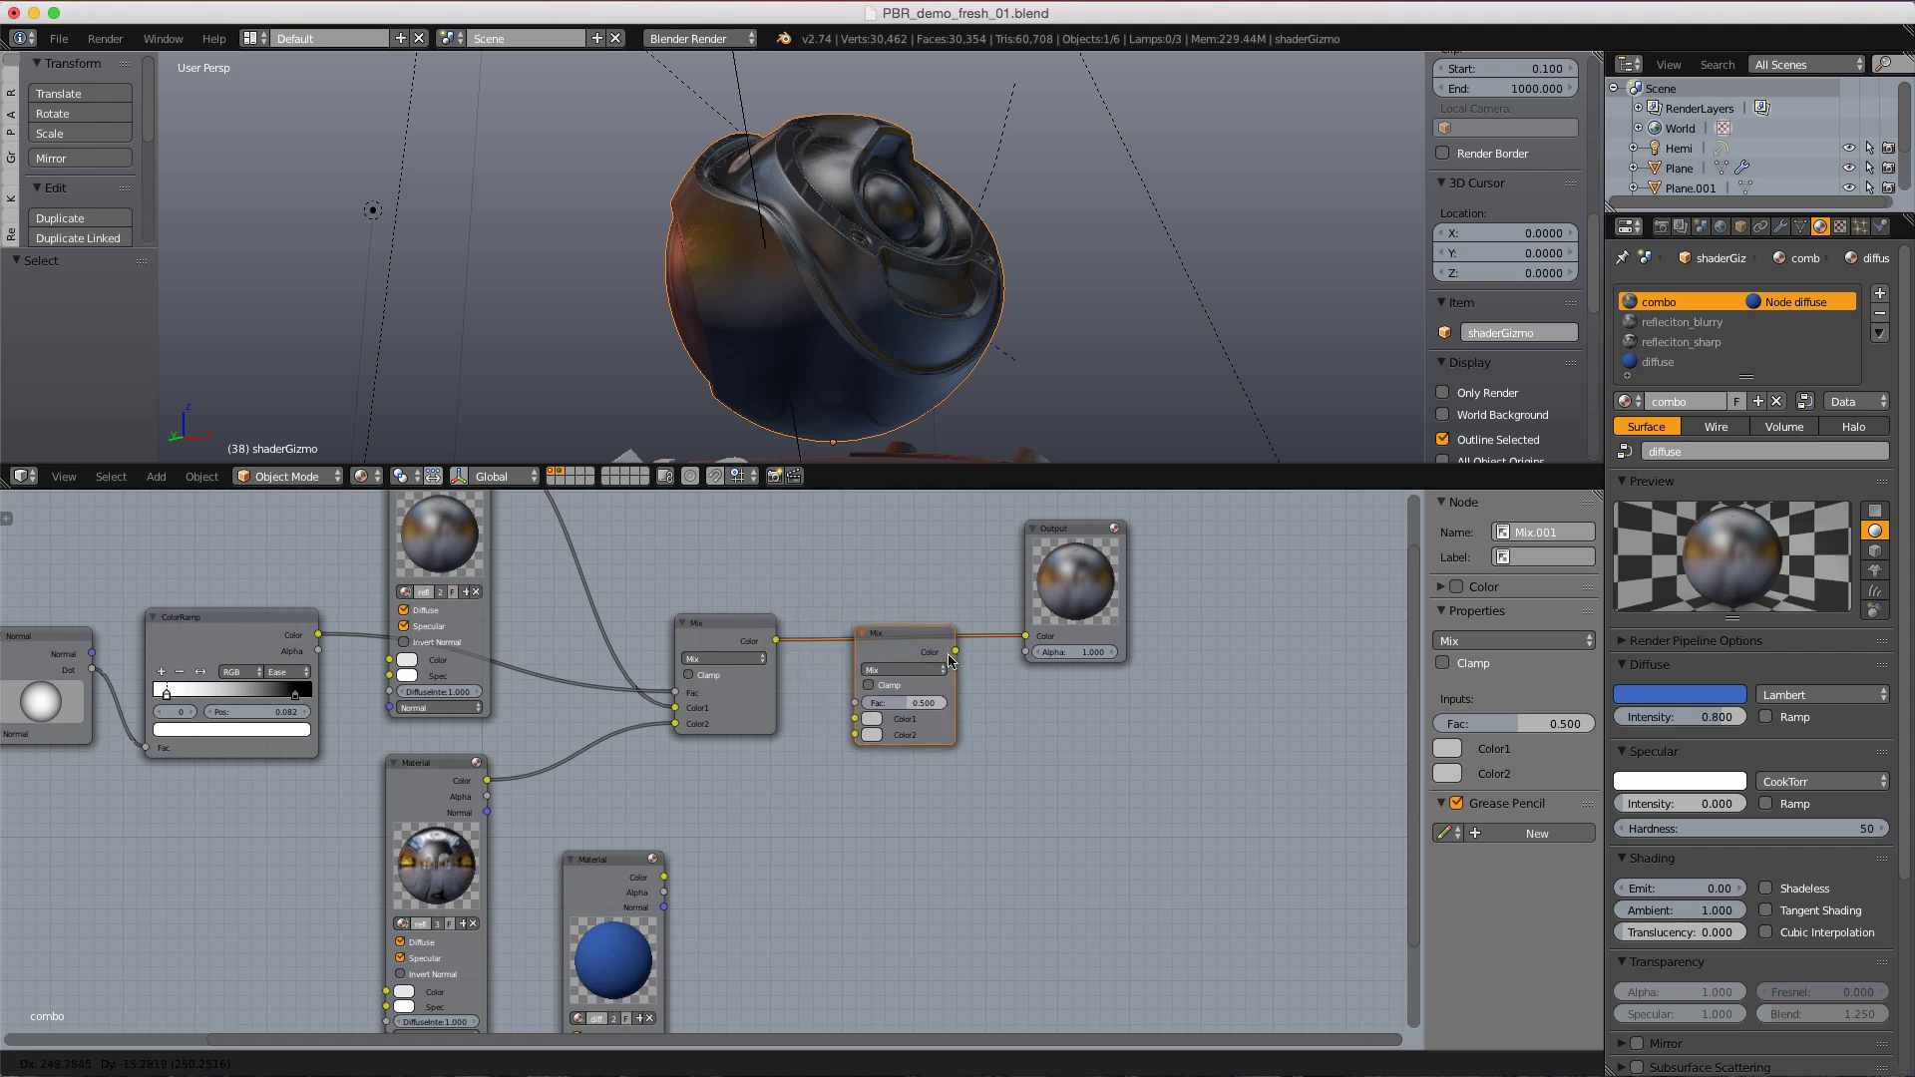
{"action": "left_click", "coordinate": [994, 656]}
{"action": "left_click_drag", "start_coordinate": [855, 718], "coordinate": [855, 735]}
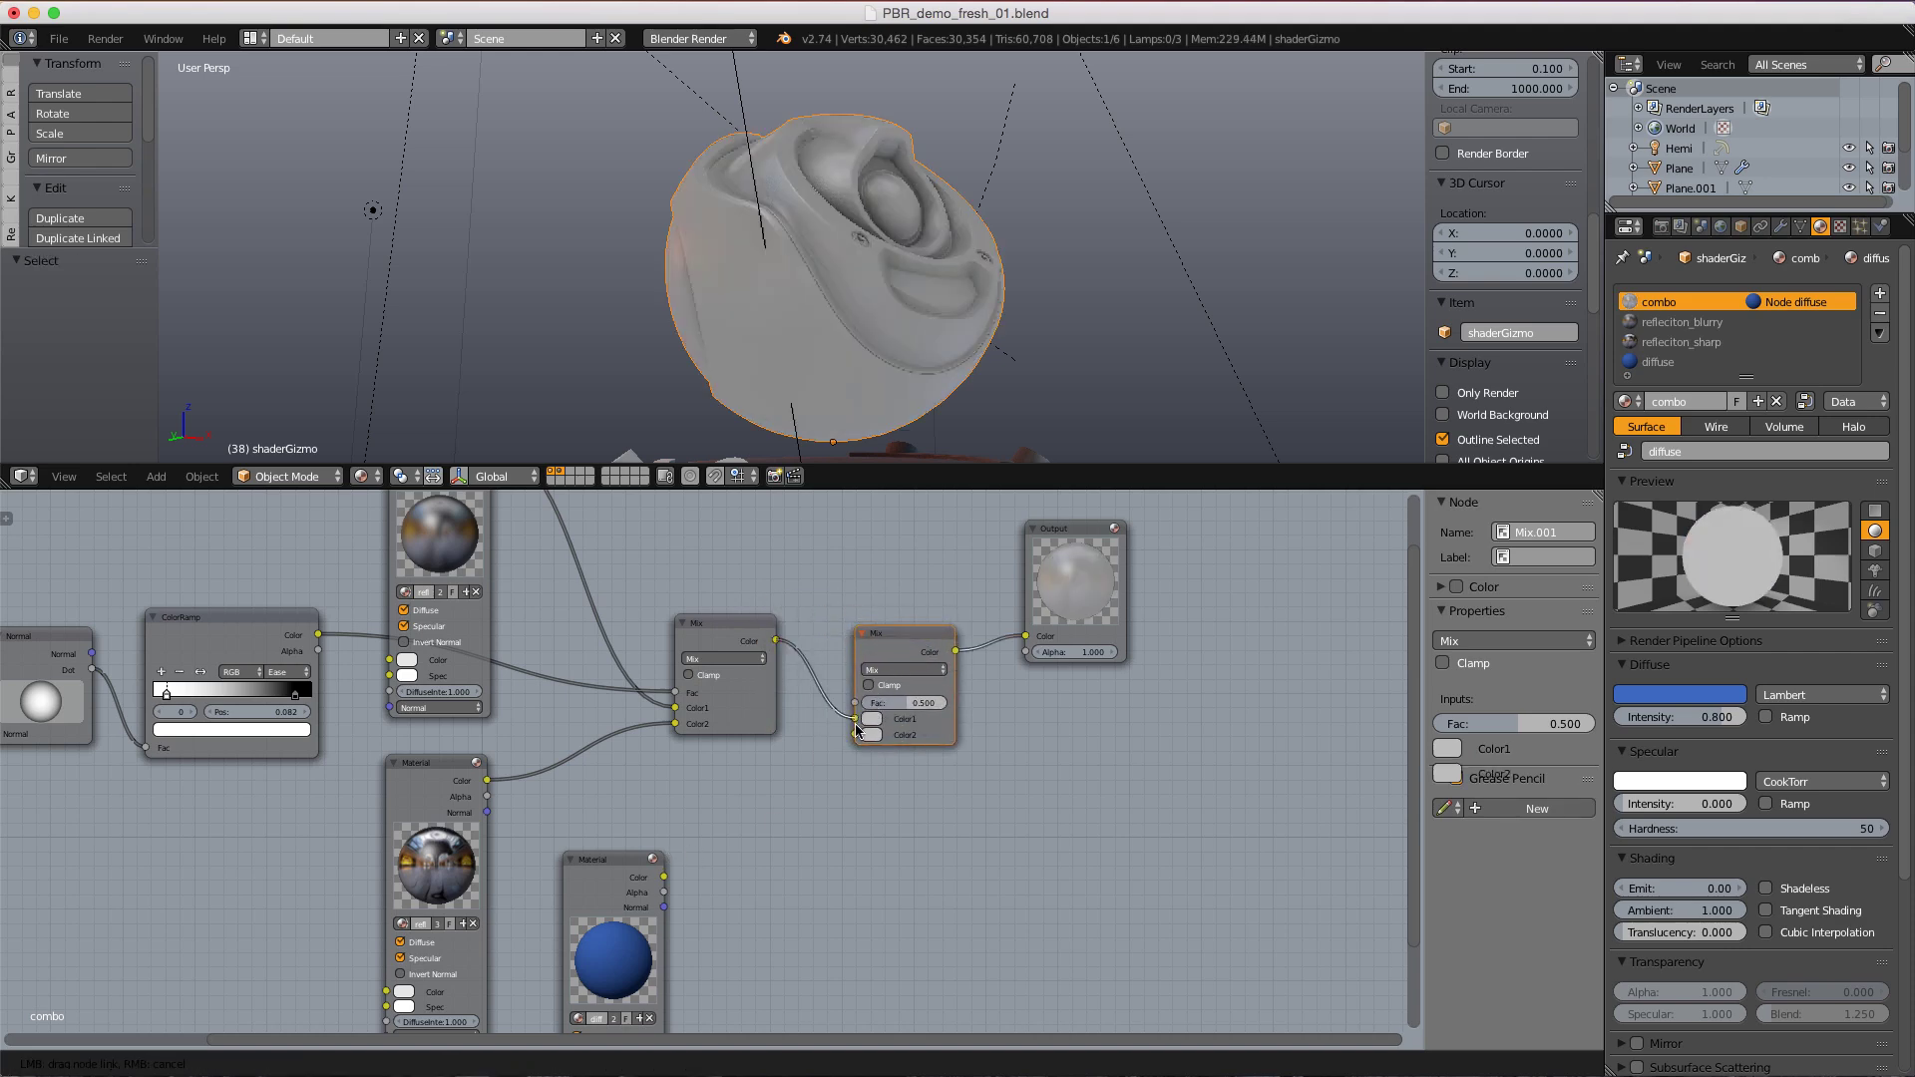
{"action": "left_click_drag", "start_coordinate": [664, 877], "coordinate": [855, 718]}
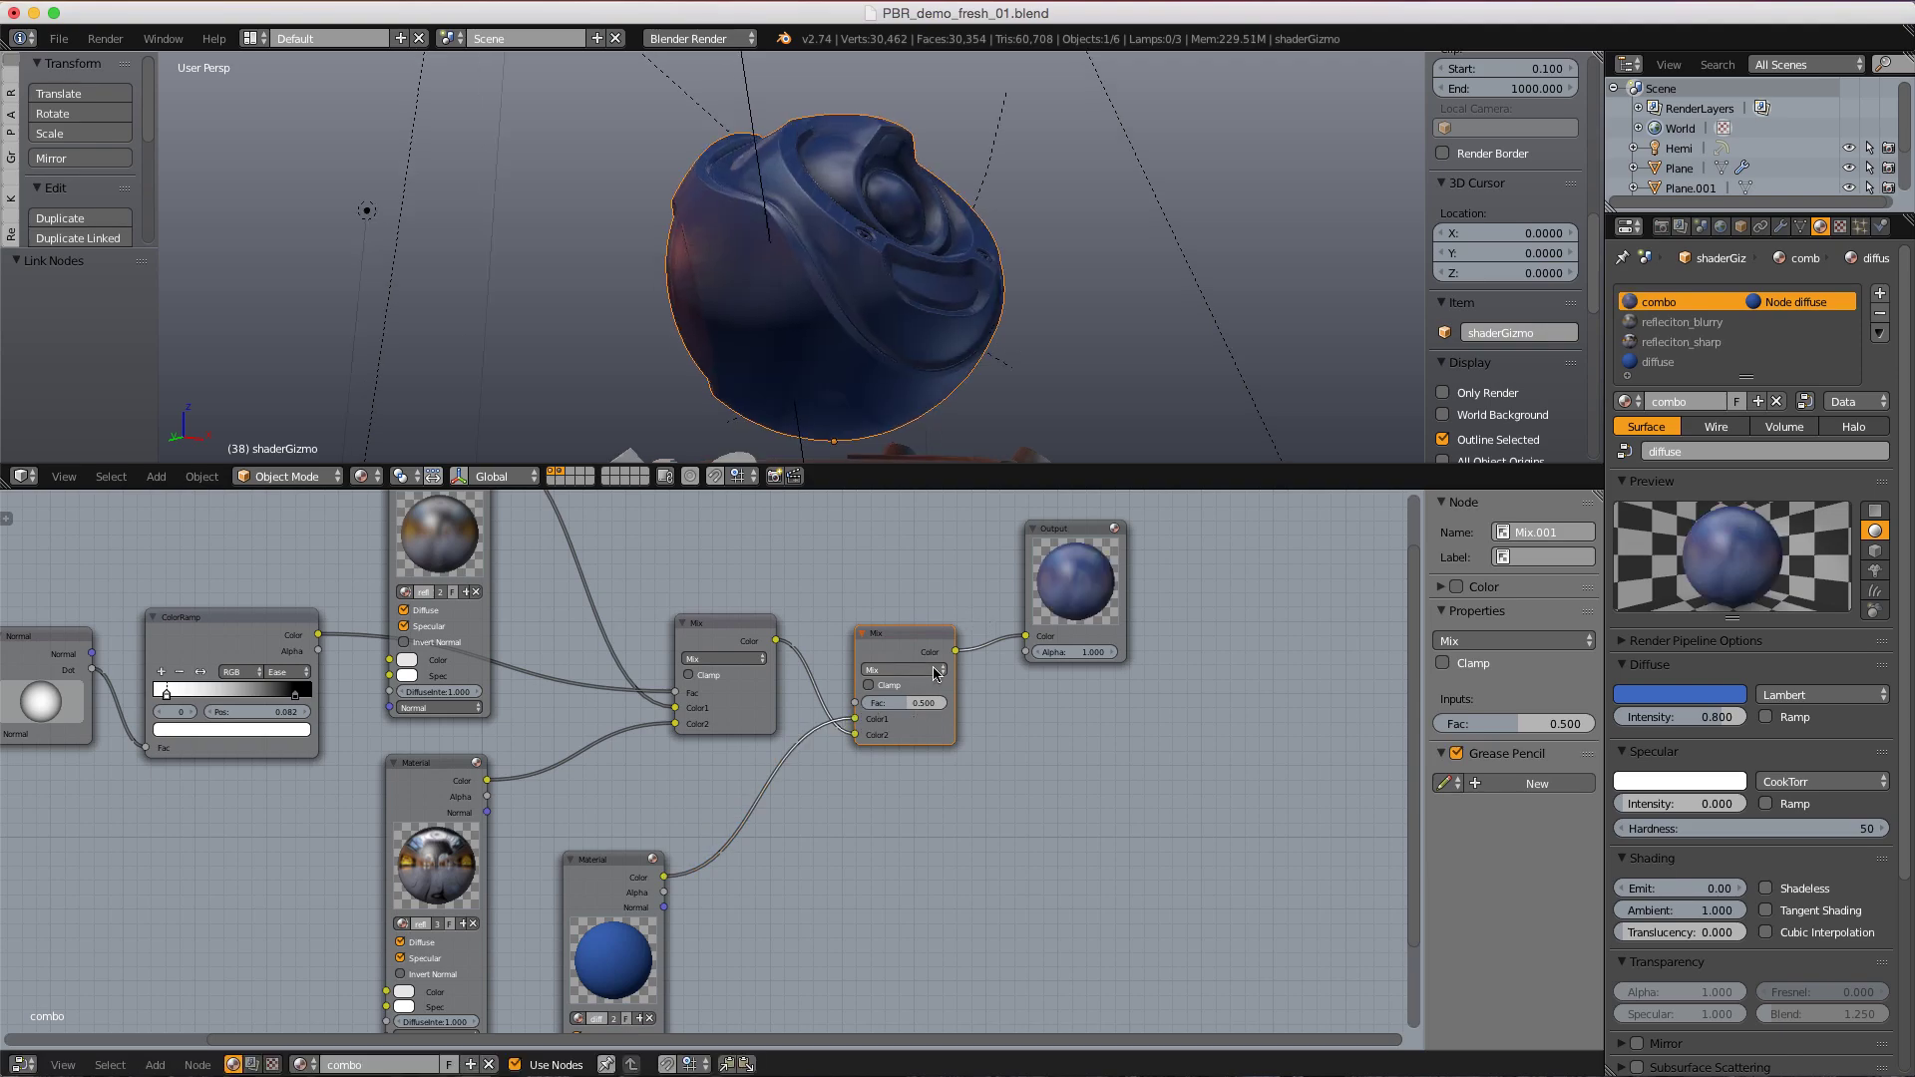
- Change the second Mix node's blend type to Add and set its Fac to 1.000
{"action": "middle_click_drag", "start_coordinate": [998, 280], "coordinate": [876, 283]}
{"action": "scroll", "coordinate": [895, 264], "scroll_direction": "up", "scroll_amount": 4}
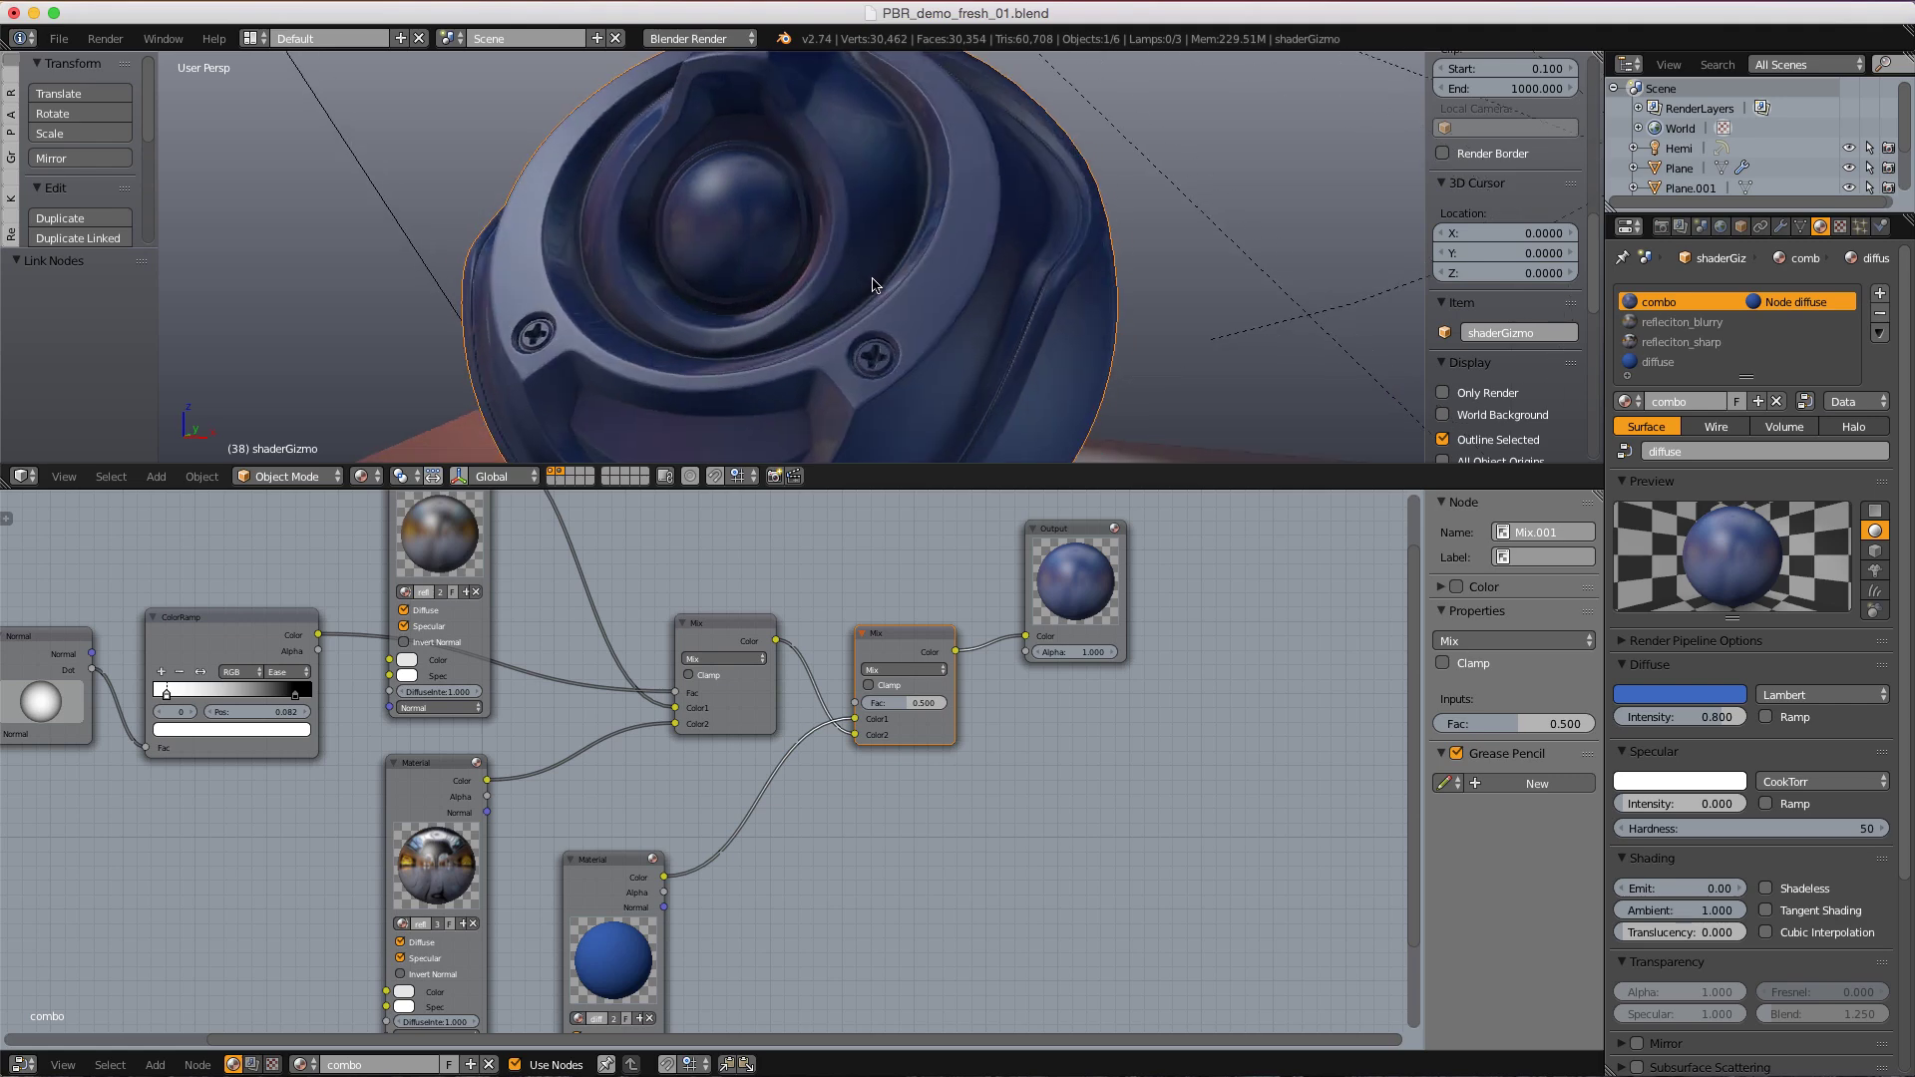
{"action": "scroll", "coordinate": [883, 242], "scroll_direction": "down", "scroll_amount": 2}
{"action": "middle_click_drag", "start_coordinate": [891, 220], "coordinate": [826, 197]}
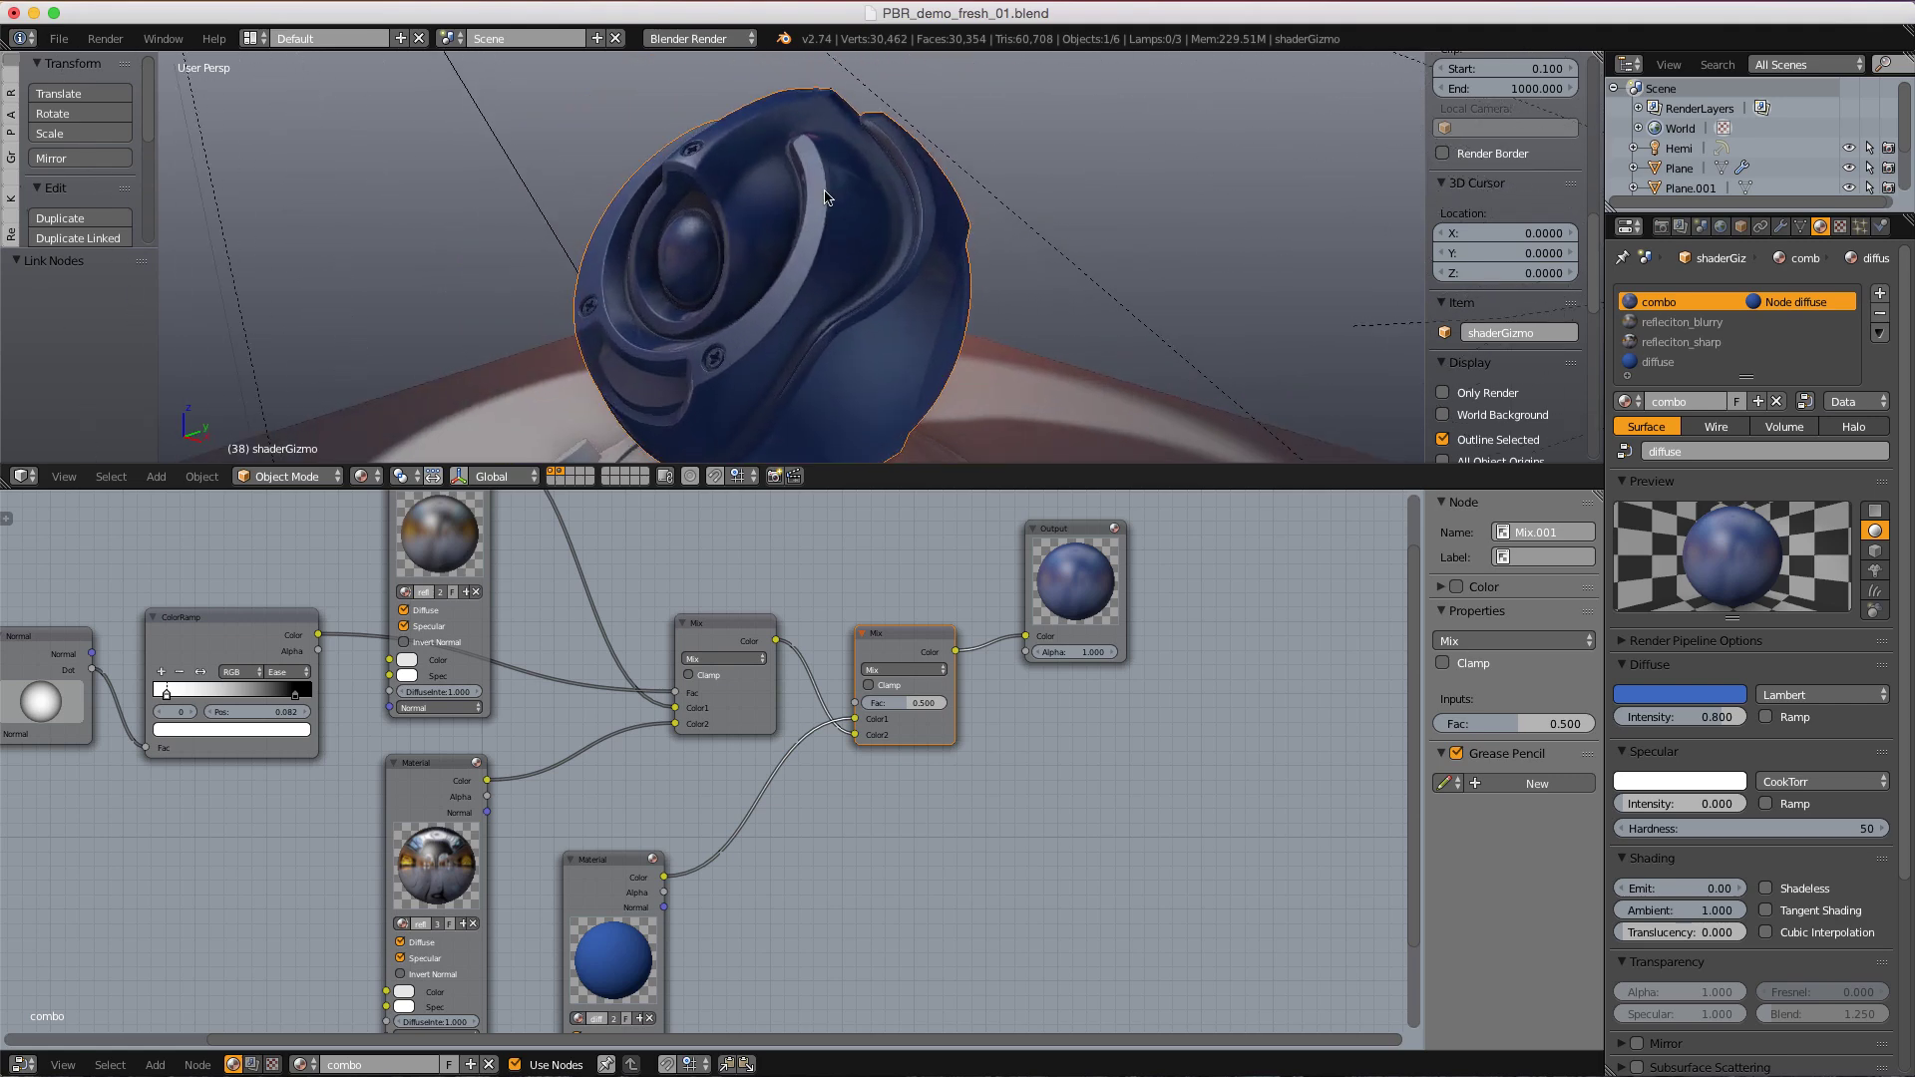
{"action": "scroll", "coordinate": [903, 714], "scroll_direction": "up", "scroll_amount": 3}
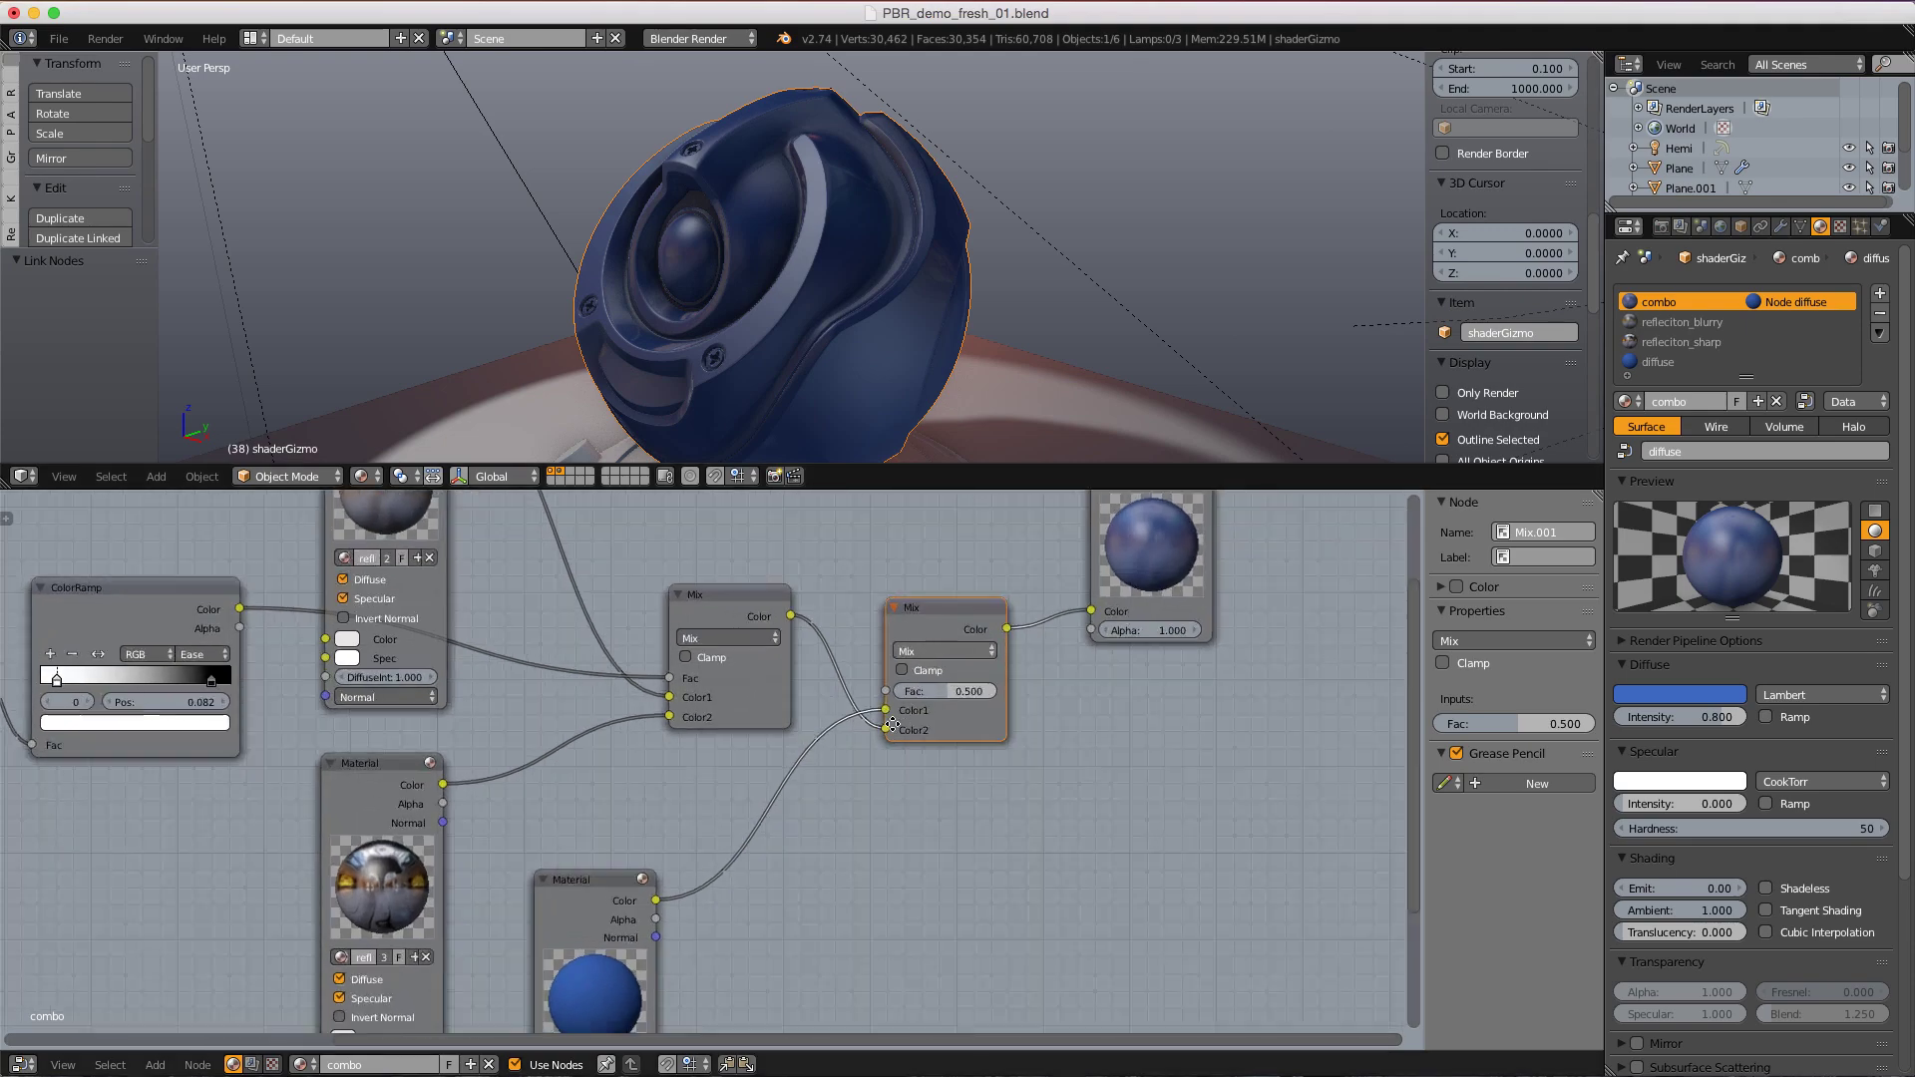
{"action": "middle_click_drag", "start_coordinate": [928, 648], "coordinate": [795, 785]}
{"action": "left_click", "coordinate": [828, 778]}
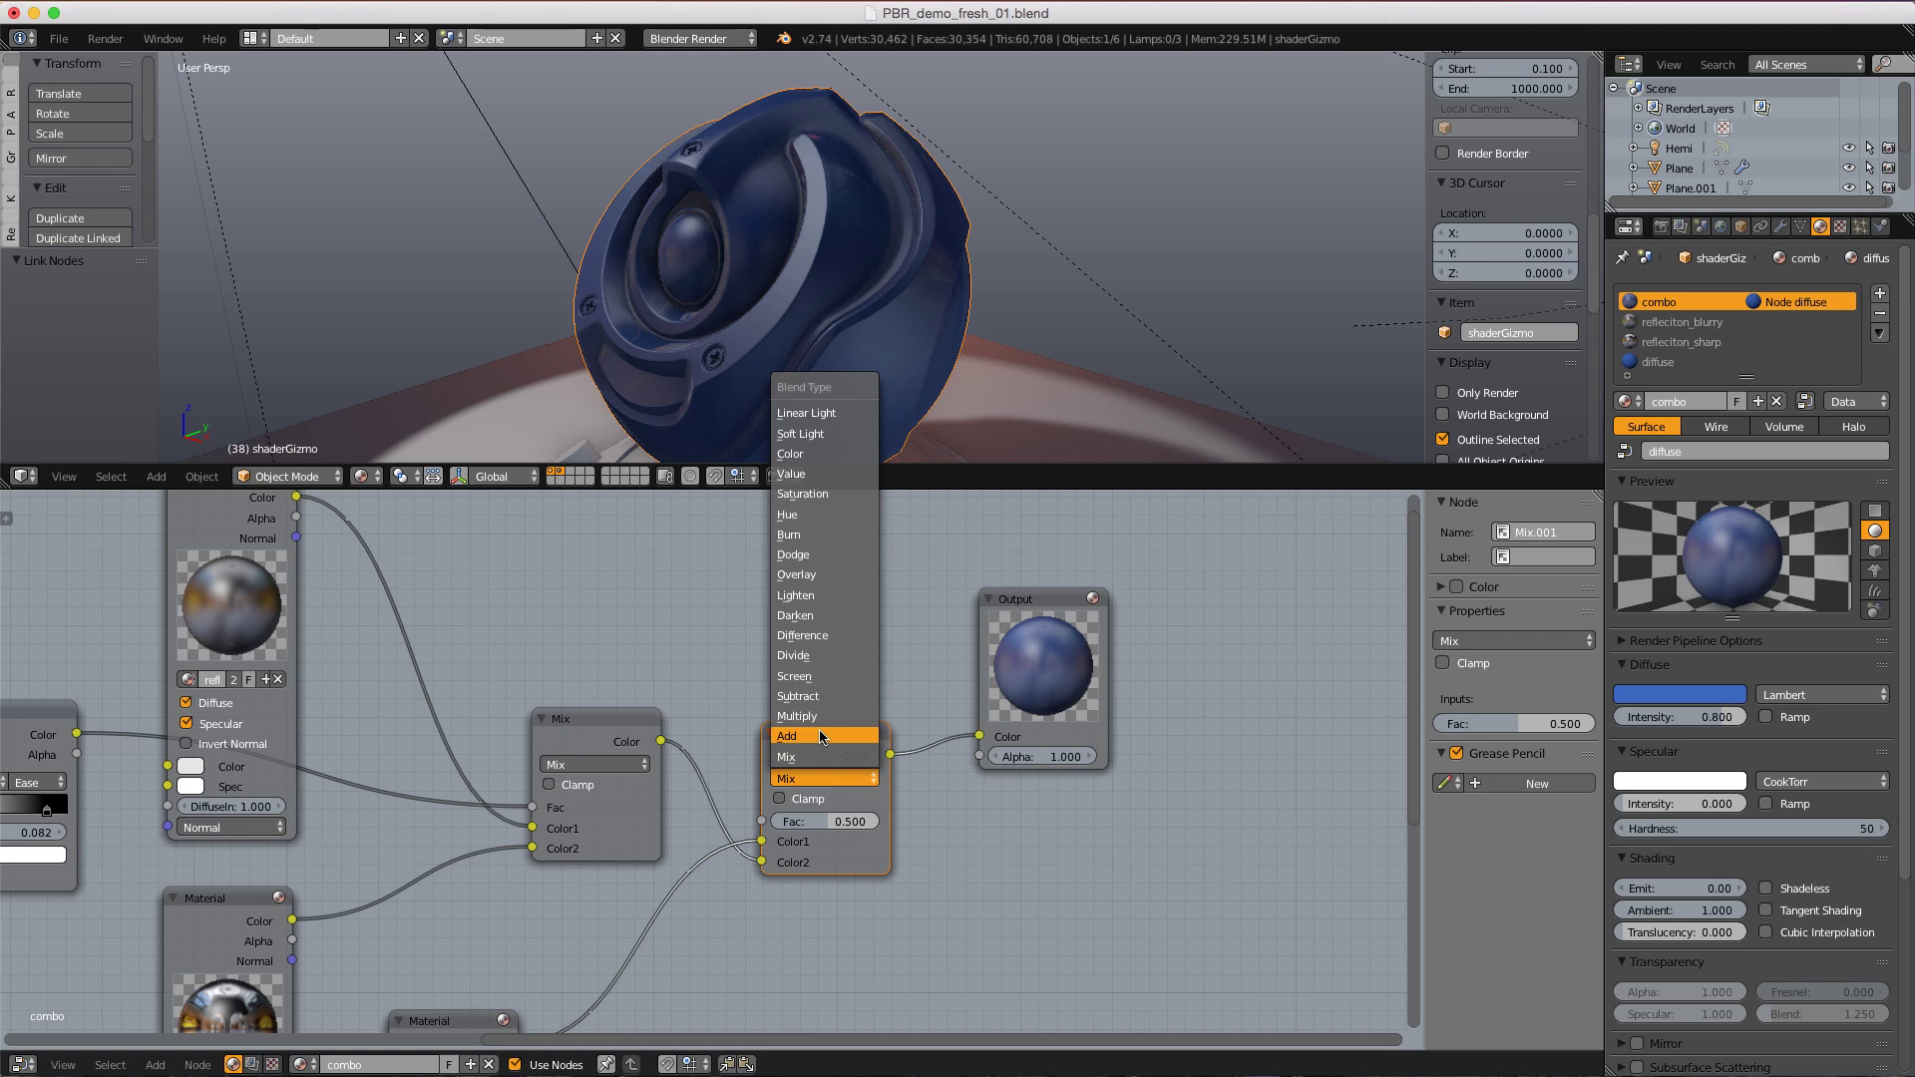
{"action": "left_click", "coordinate": [821, 737]}
{"action": "middle_click_drag", "start_coordinate": [876, 316], "coordinate": [938, 249]}
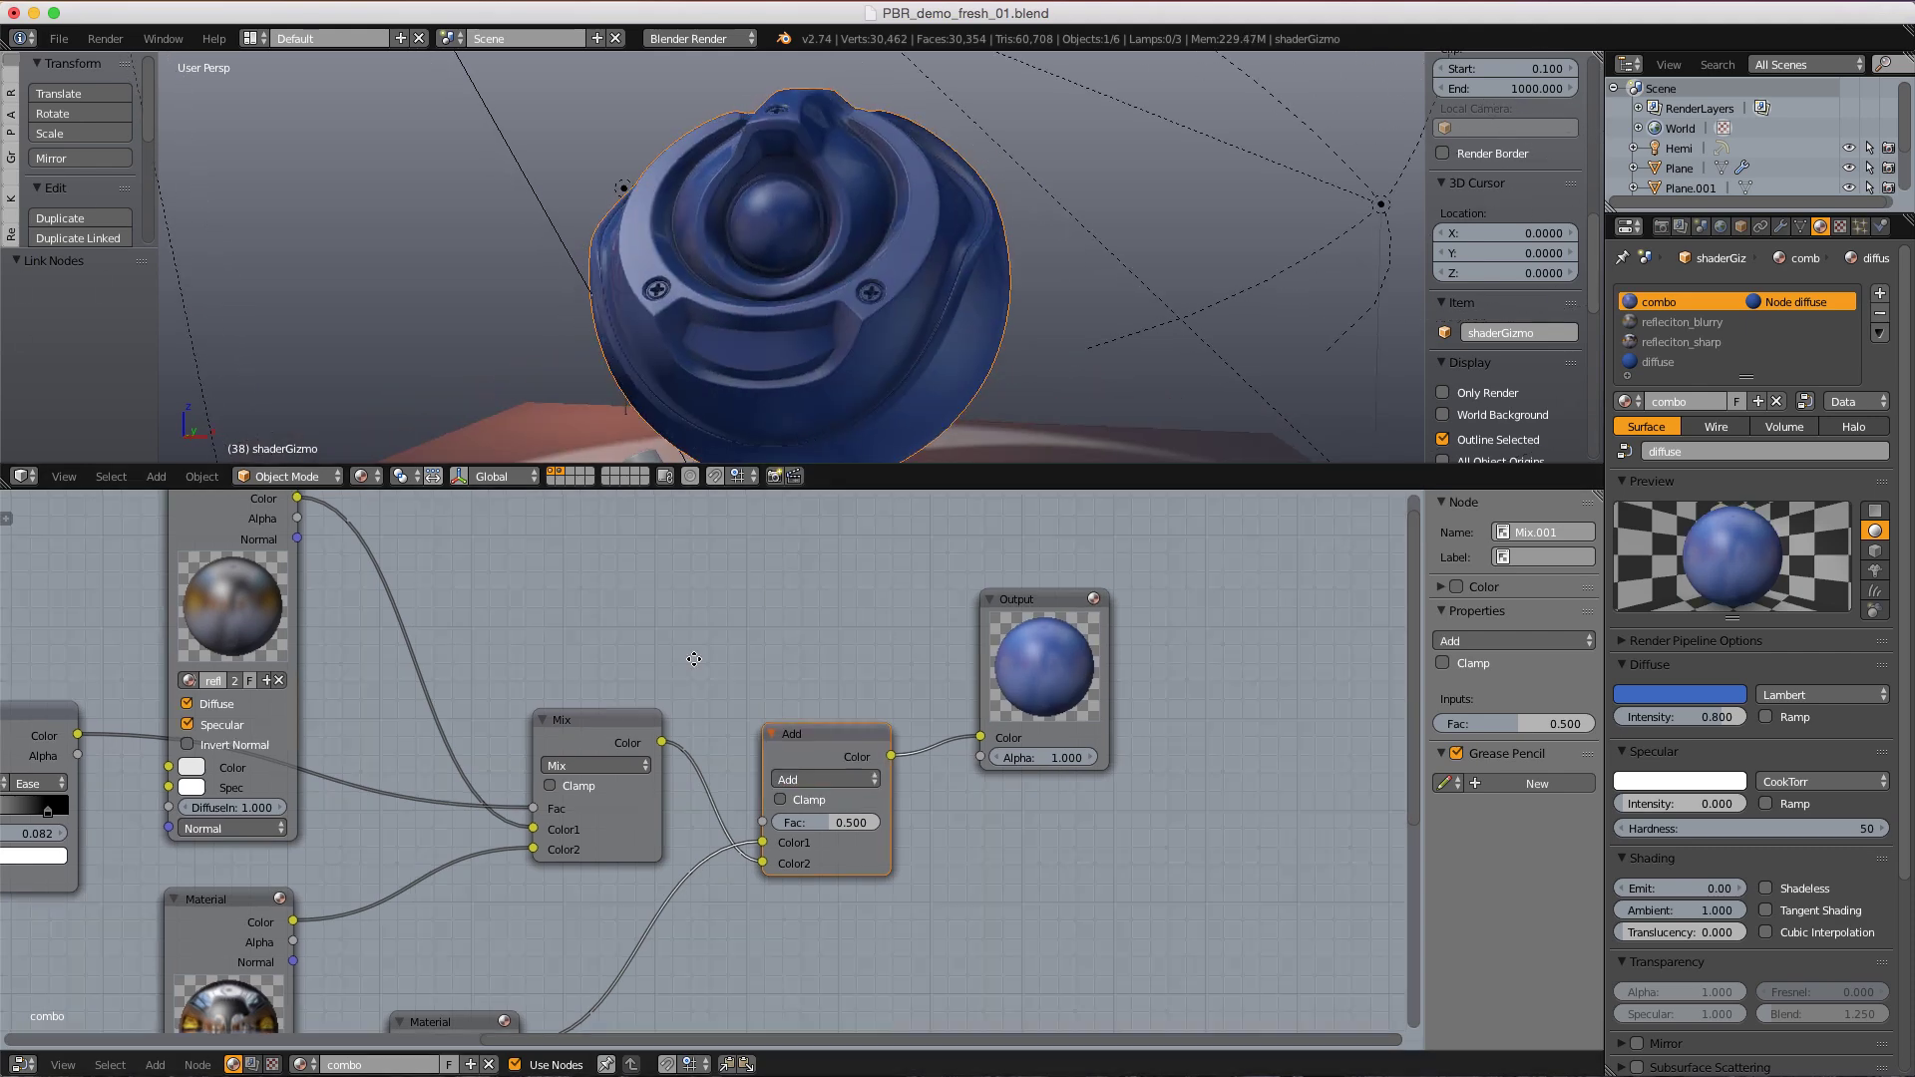
{"action": "middle_click_drag", "start_coordinate": [694, 658], "coordinate": [874, 628]}
{"action": "left_click_drag", "start_coordinate": [1104, 808], "coordinate": [1117, 806]}
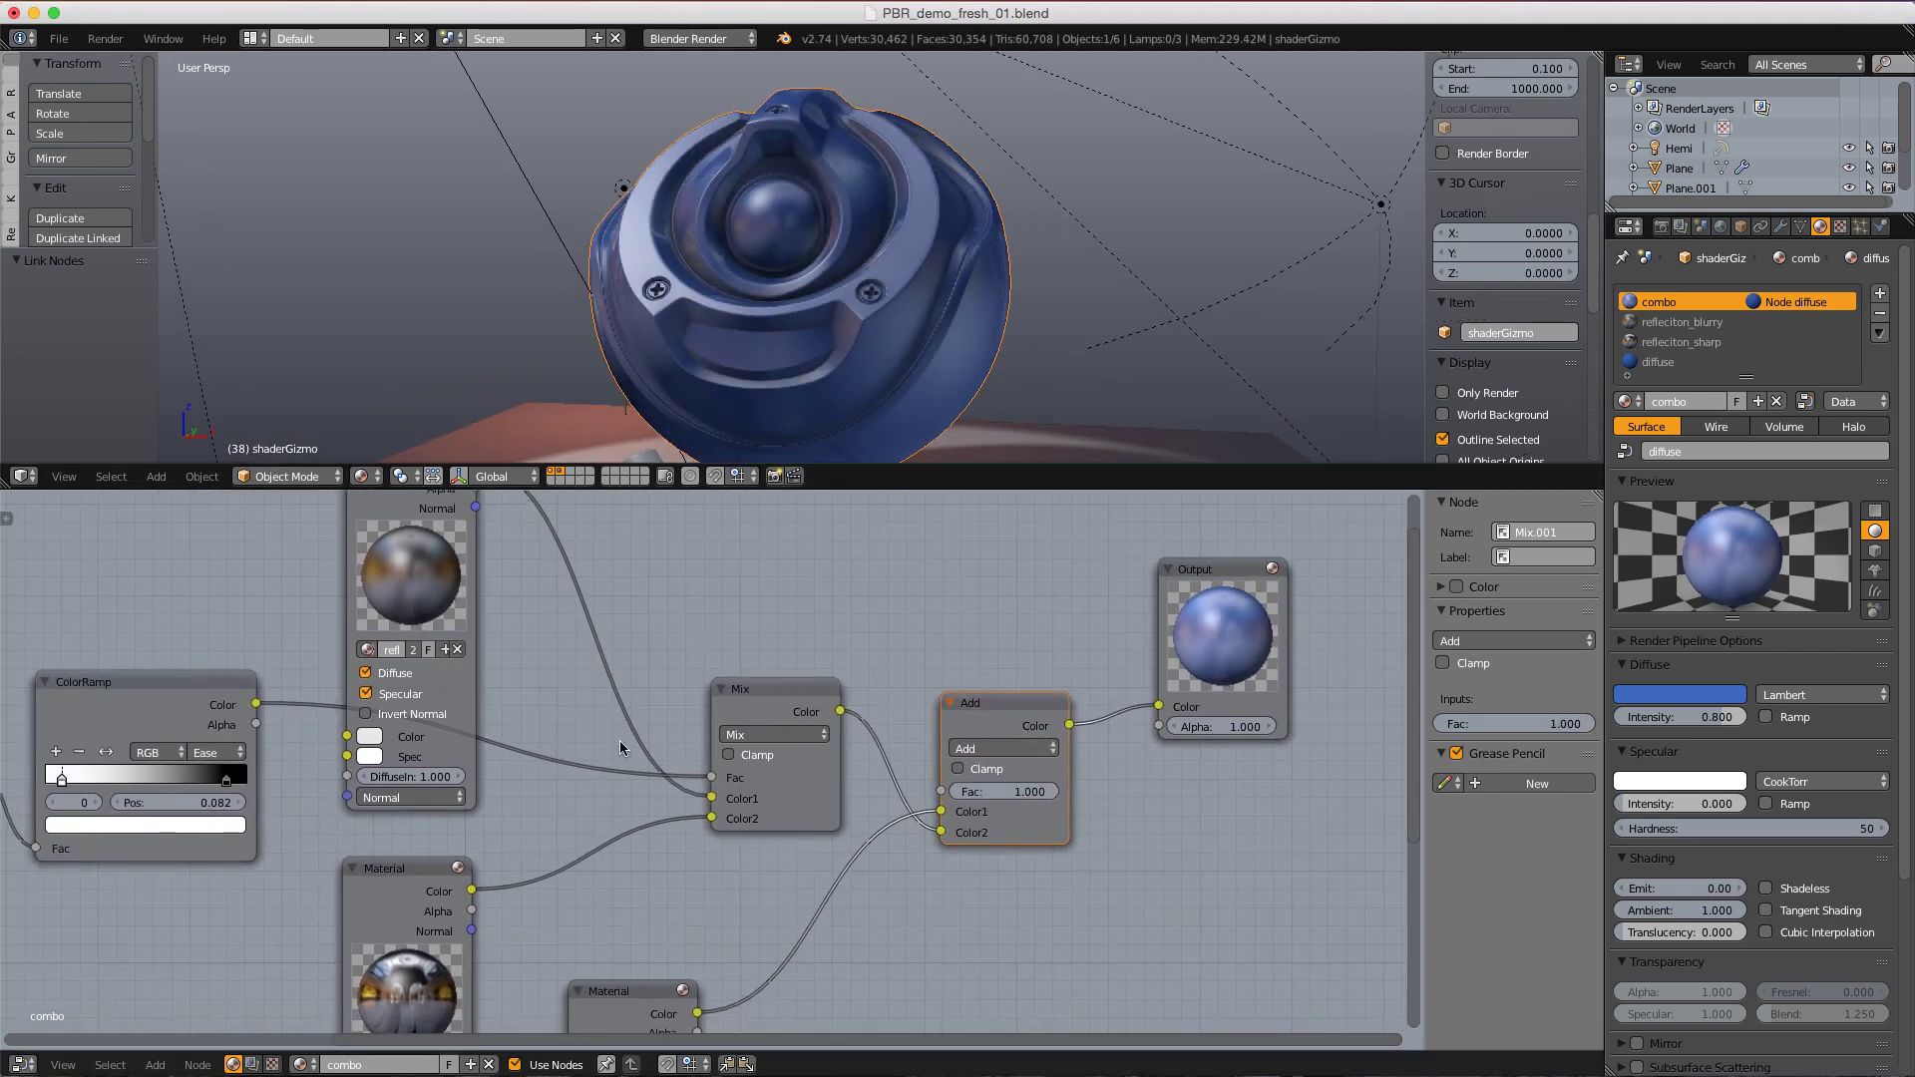
- Shift the ColorRamp node slightly up and link its Color to the Add node's Fac
{"action": "scroll", "coordinate": [427, 725], "scroll_direction": "down", "scroll_amount": 2}
{"action": "middle_click_drag", "start_coordinate": [427, 726], "coordinate": [454, 750]}
{"action": "left_click_drag", "start_coordinate": [235, 723], "coordinate": [236, 698]}
{"action": "middle_click_drag", "start_coordinate": [556, 693], "coordinate": [548, 726]}
{"action": "mouse_move", "coordinate": [339, 745]}
{"action": "left_mouse_down"}
{"action": "mouse_move", "coordinate": [612, 715]}
{"action": "mouse_move", "coordinate": [815, 771]}
{"action": "mouse_move", "coordinate": [930, 846]}
{"action": "left_mouse_up"}
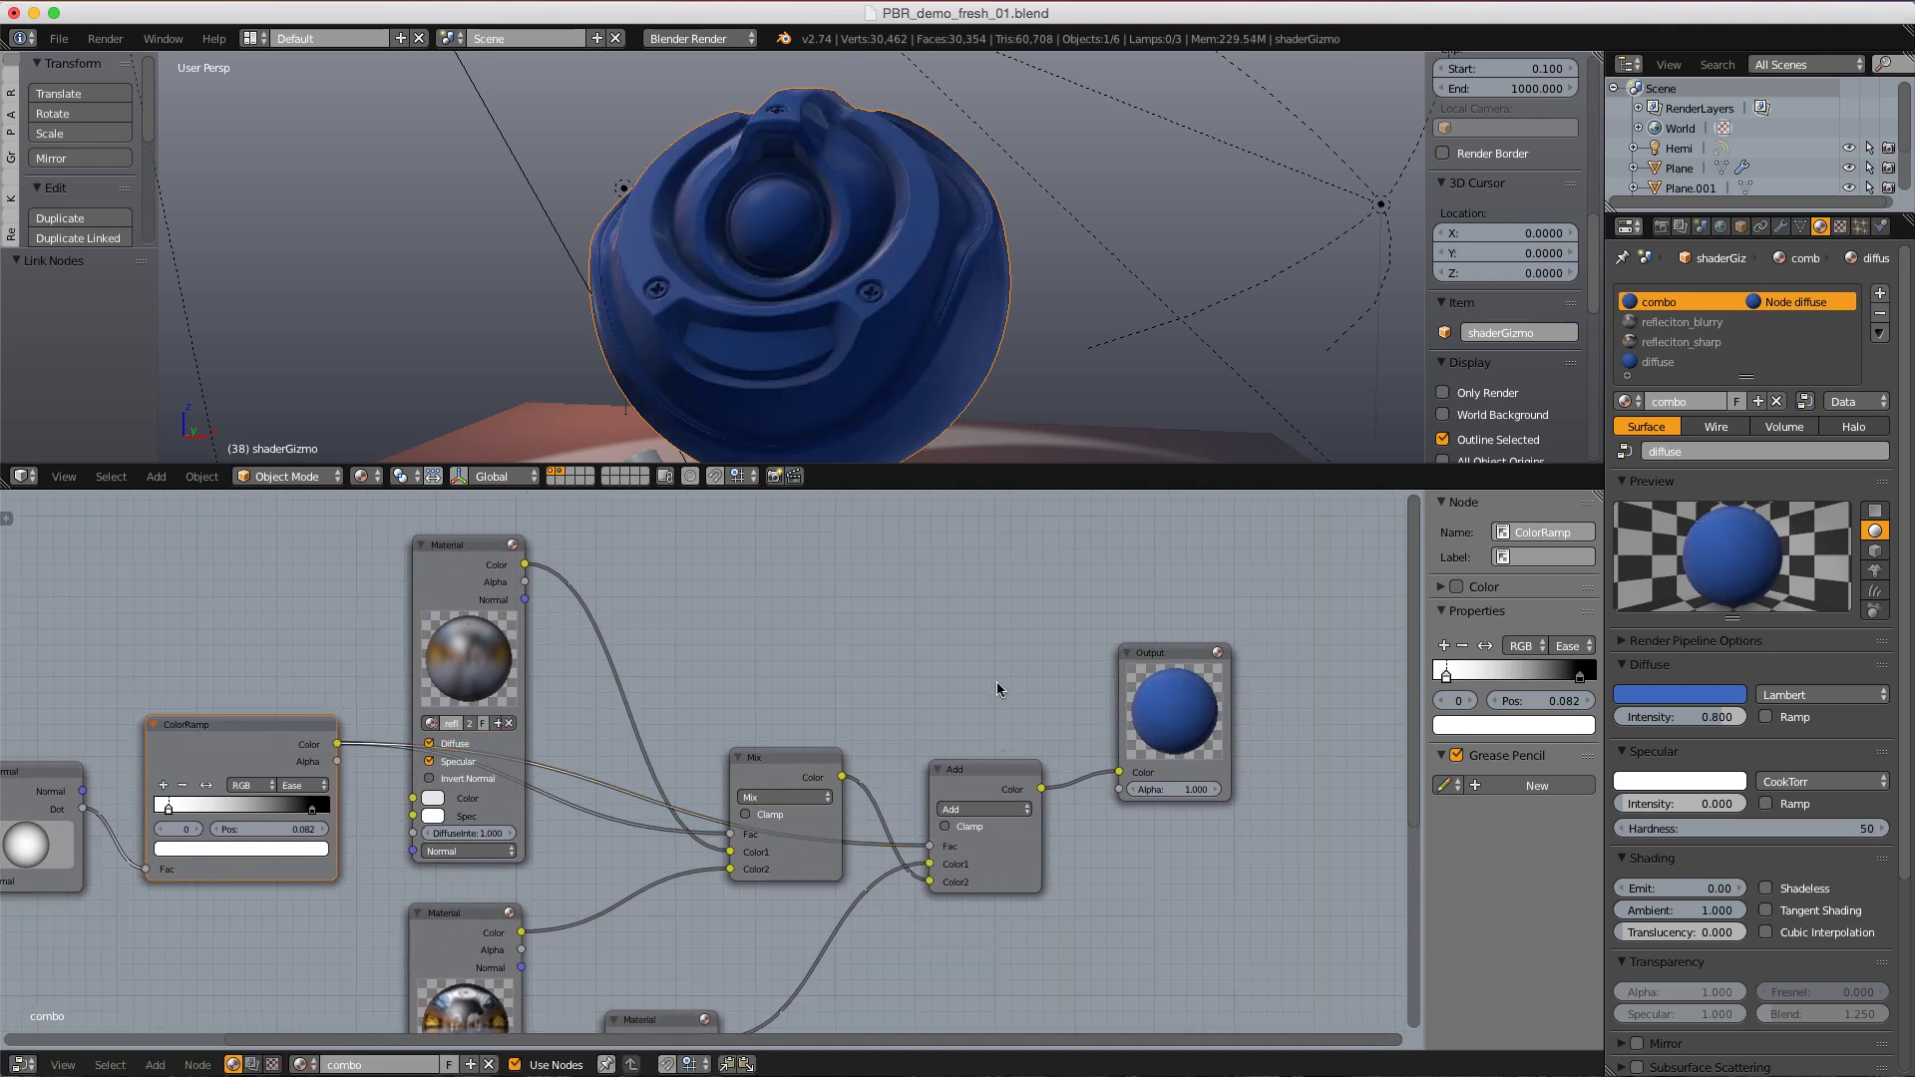
- Examine the blue orb's edge reflections from several angles and check the refleciton_blurry material's settings
{"action": "middle_click_drag", "start_coordinate": [758, 239], "coordinate": [948, 223]}
{"action": "scroll", "coordinate": [945, 228], "scroll_direction": "up", "scroll_amount": 4}
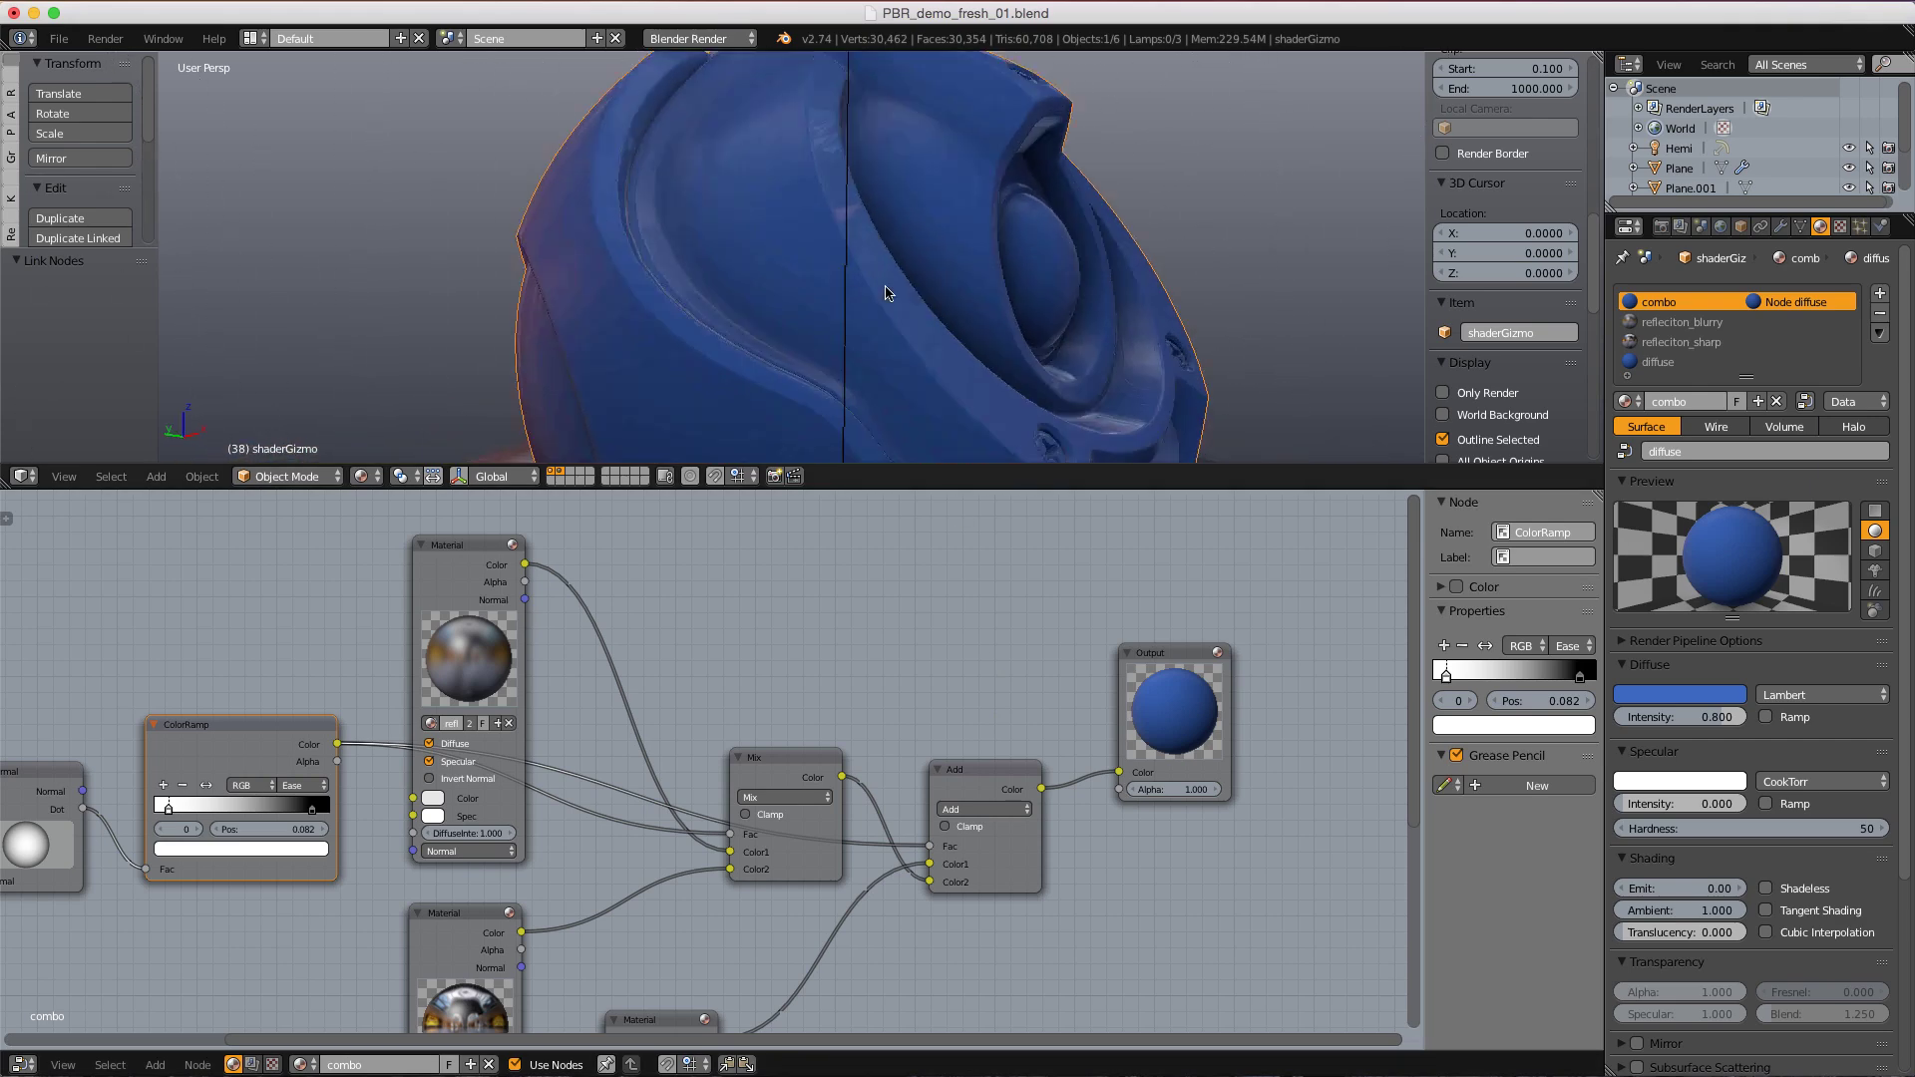
{"action": "middle_click_drag", "start_coordinate": [885, 286], "coordinate": [765, 173]}
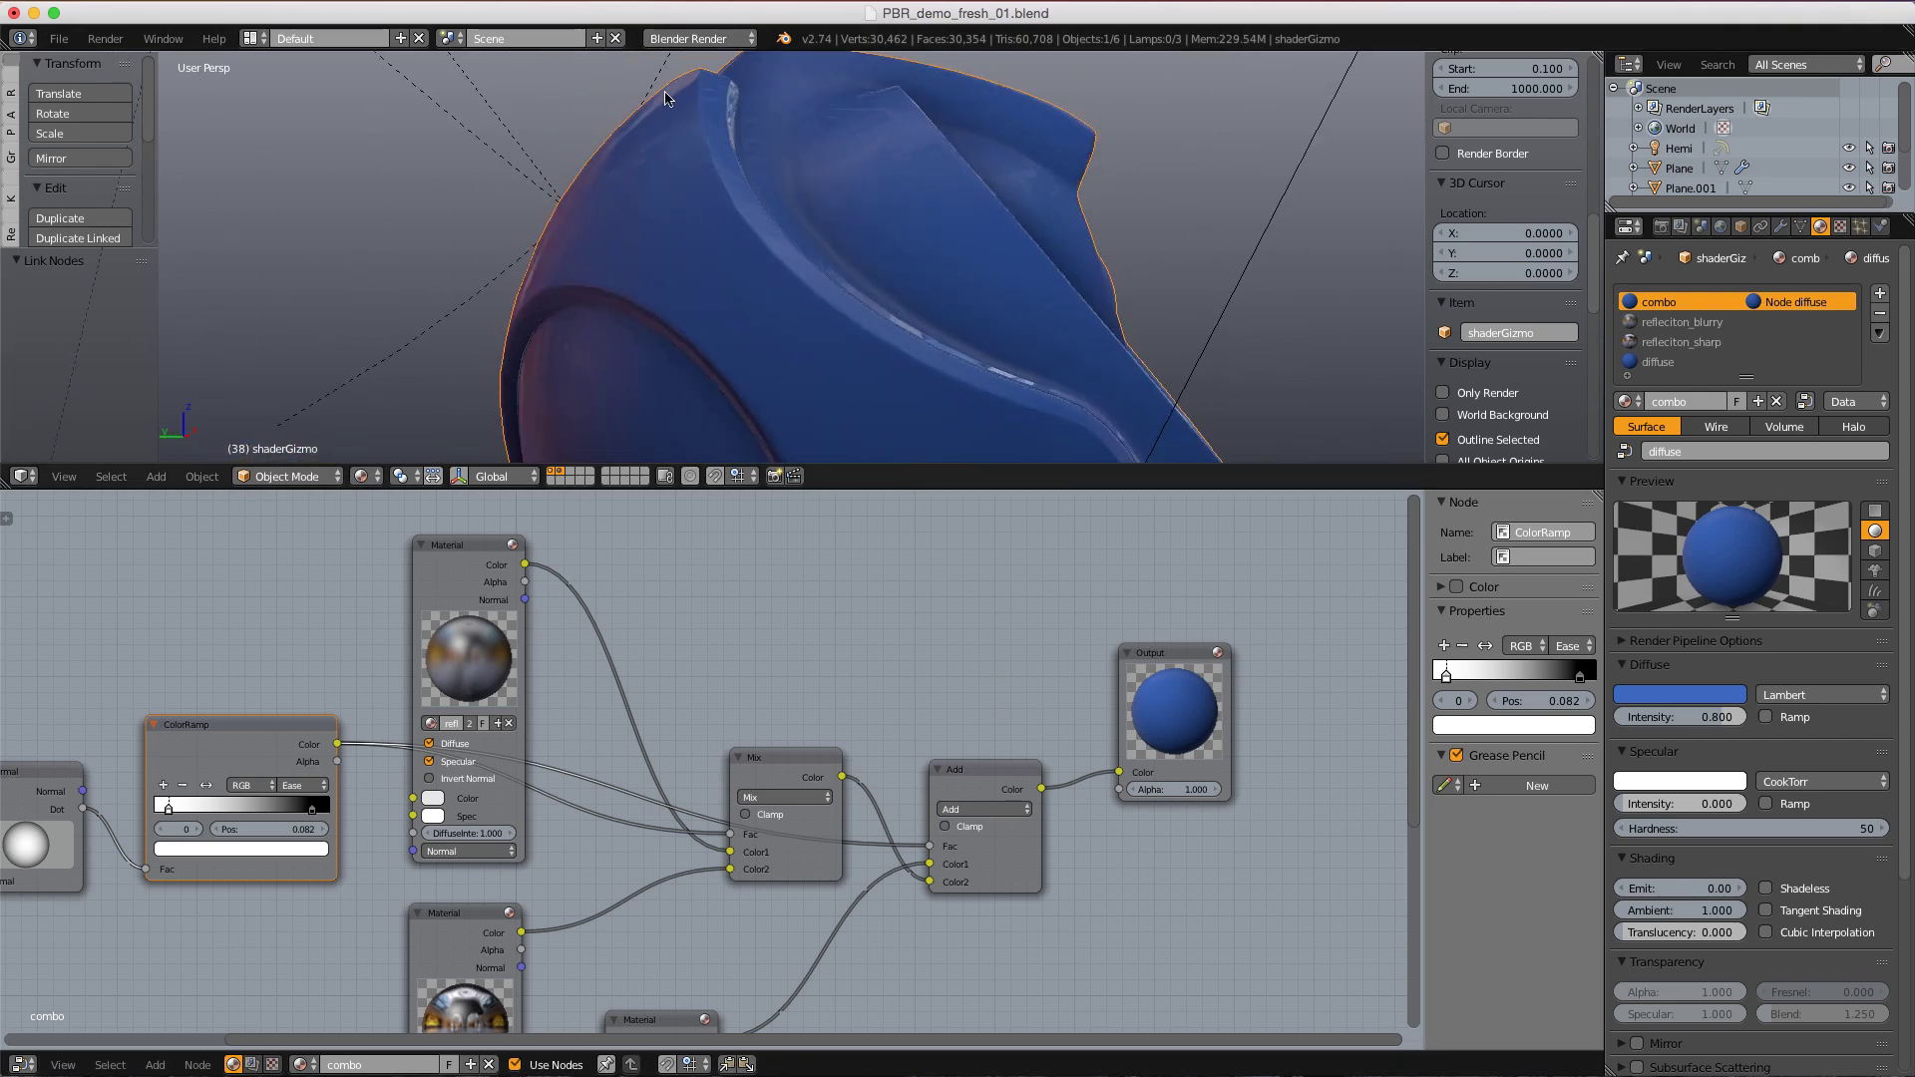
{"action": "middle_click_drag", "start_coordinate": [560, 239], "coordinate": [605, 200]}
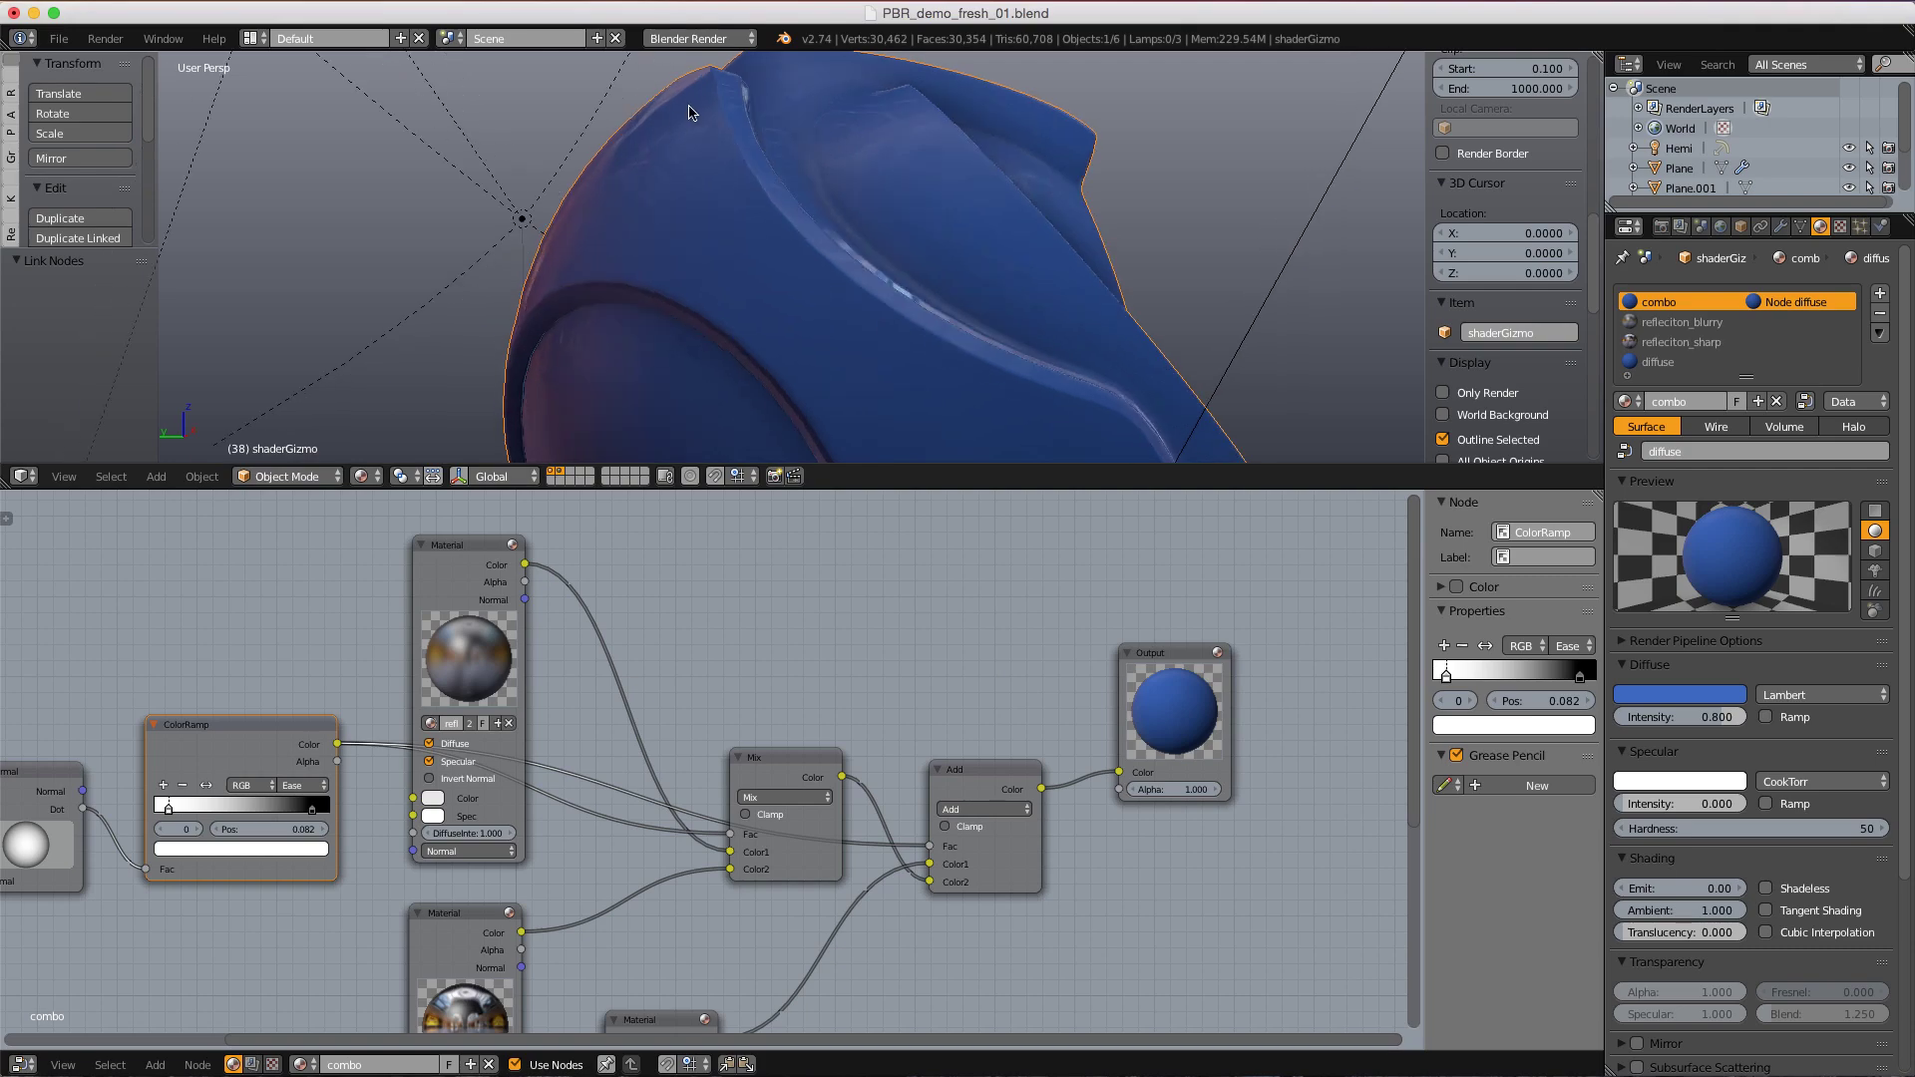
{"action": "middle_click_drag", "start_coordinate": [818, 226], "coordinate": [743, 269]}
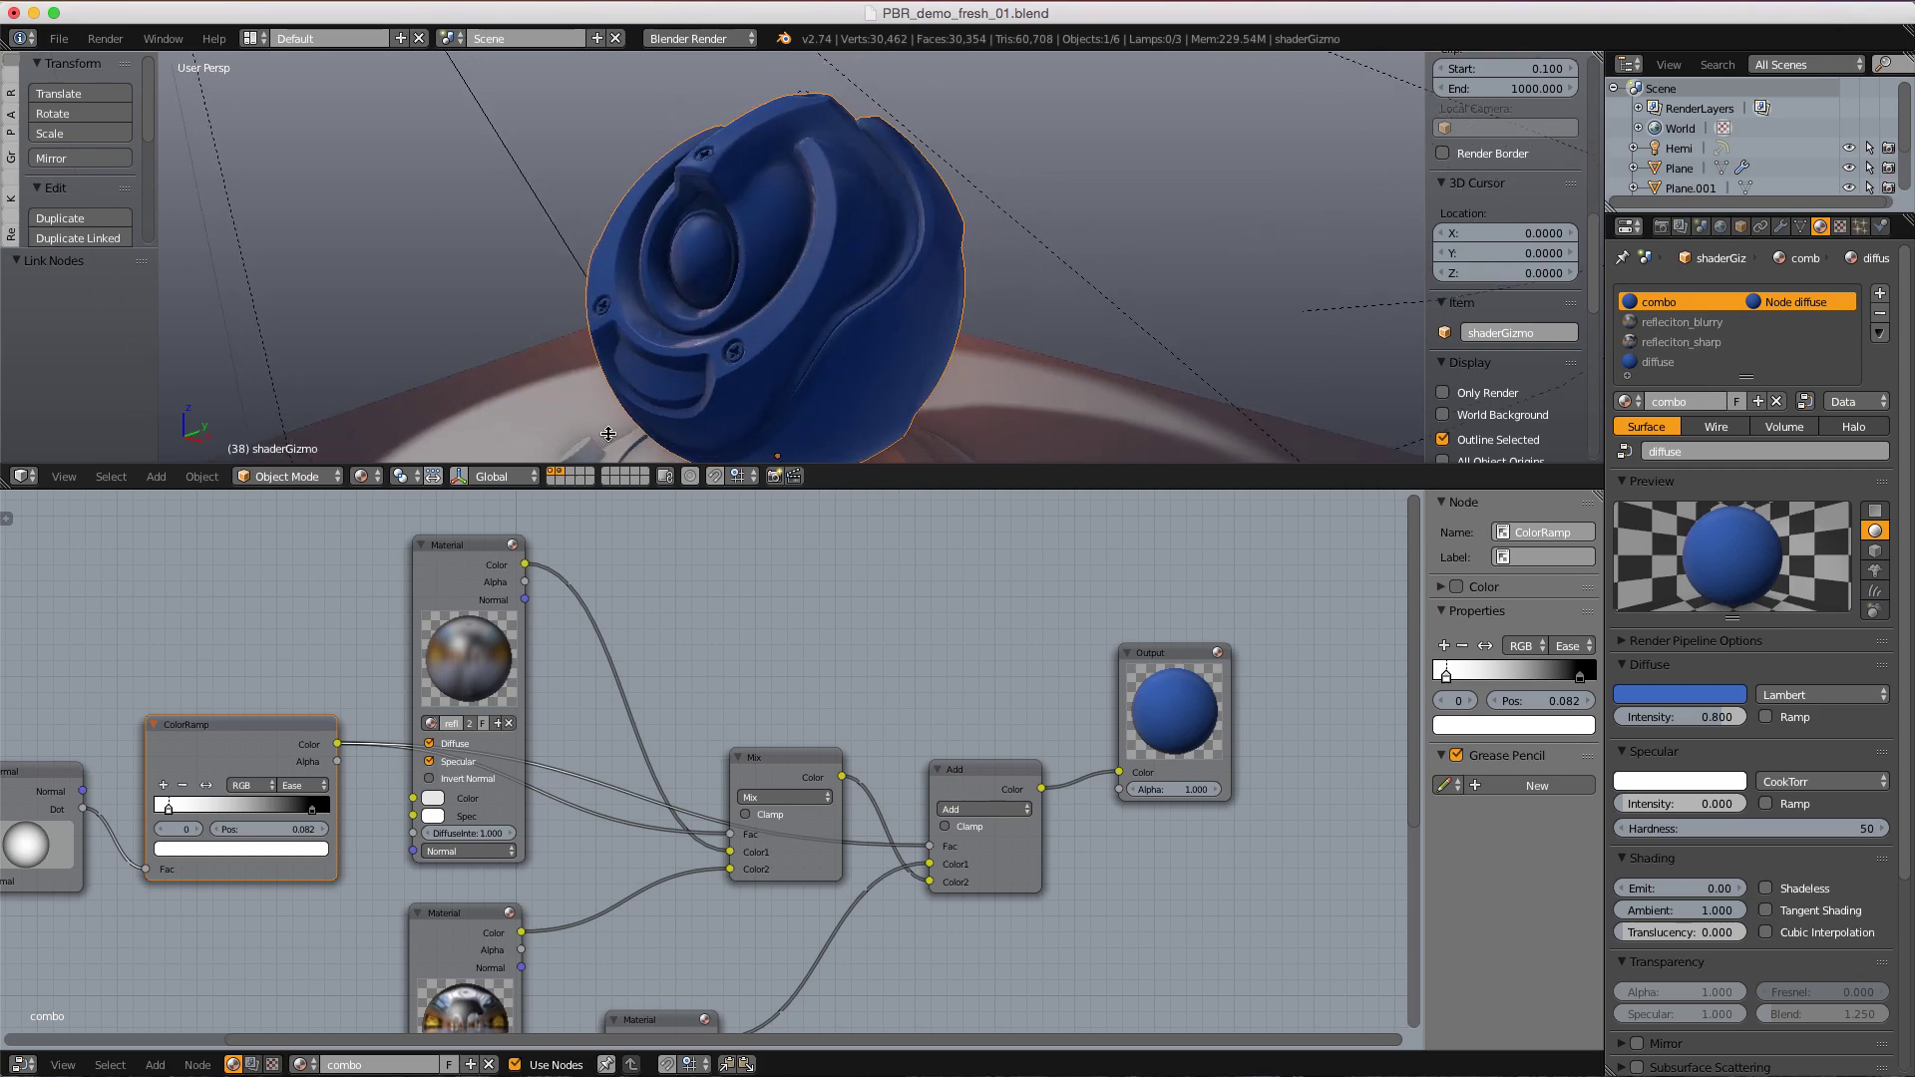
{"action": "right_click", "coordinate": [444, 553]}
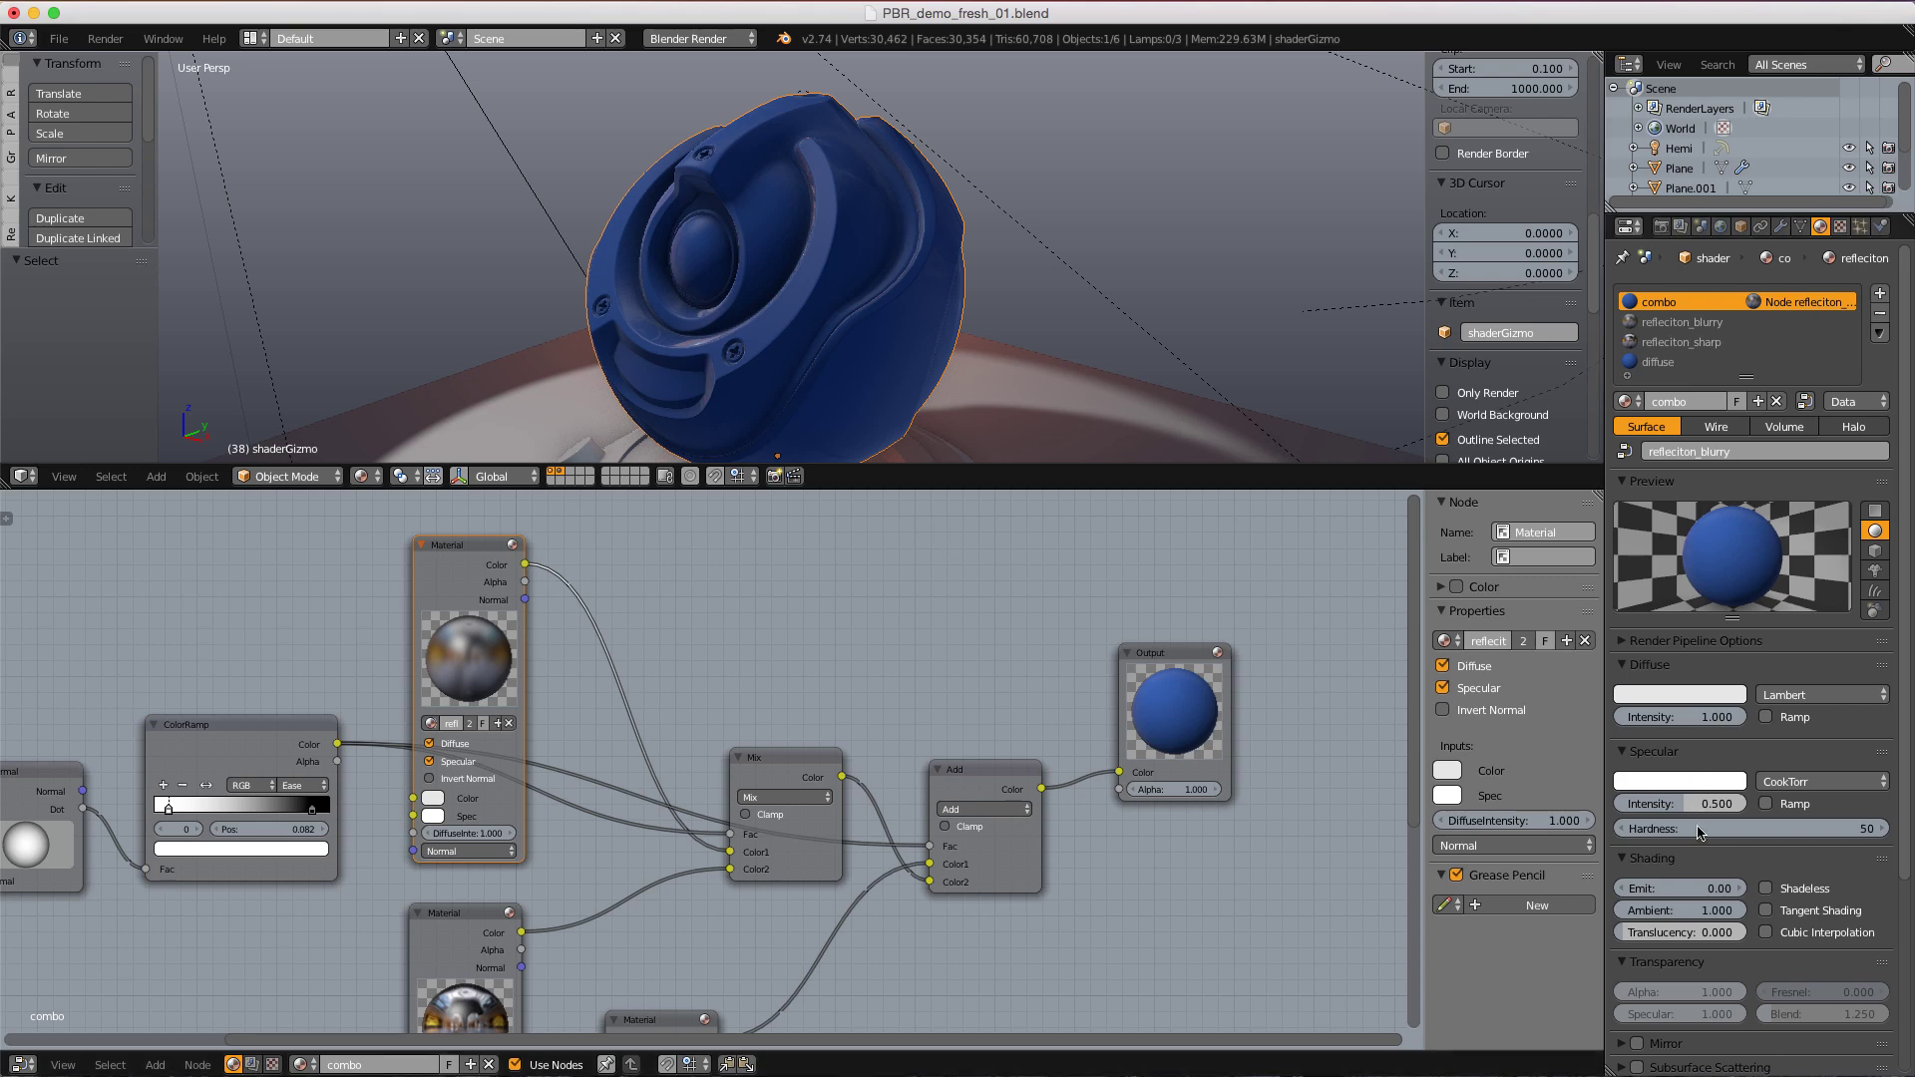
{"action": "scroll", "coordinate": [1685, 890], "scroll_direction": "up", "scroll_amount": 1}
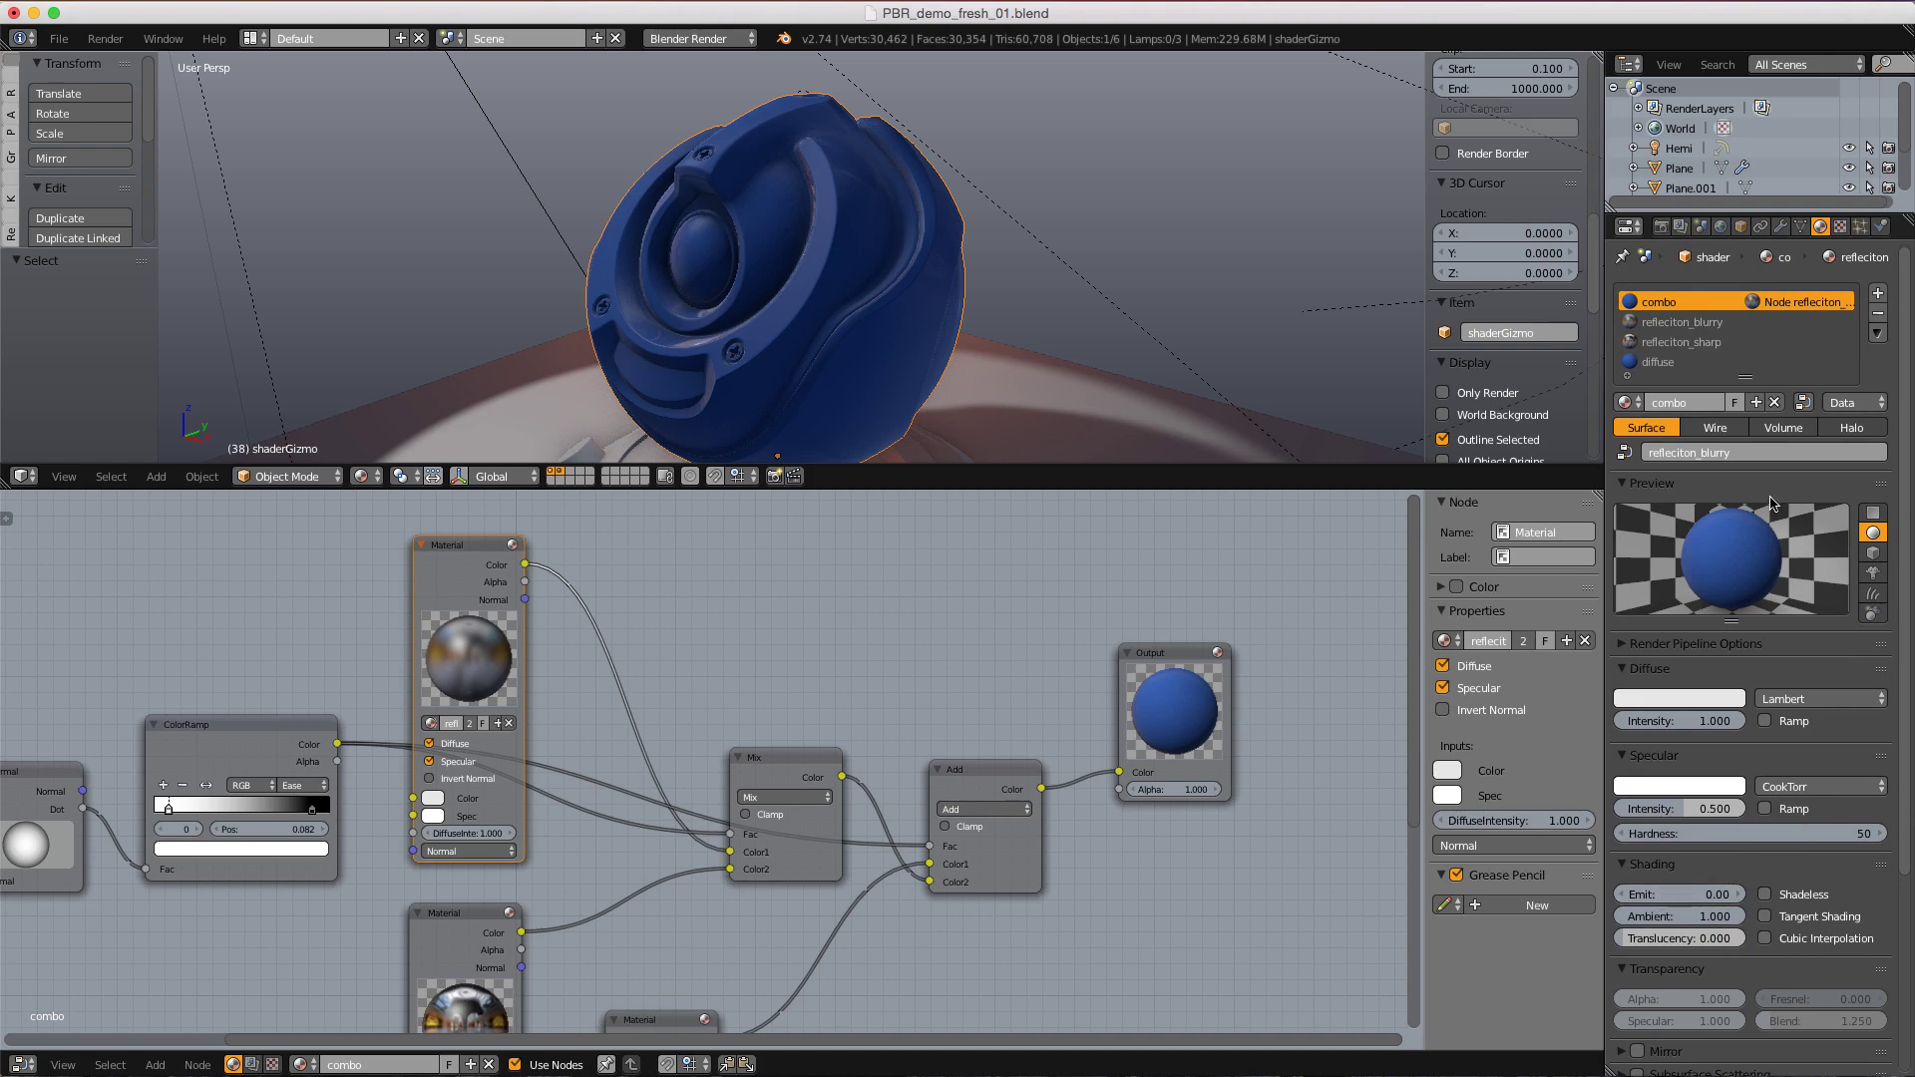
{"action": "left_click", "coordinate": [1676, 326]}
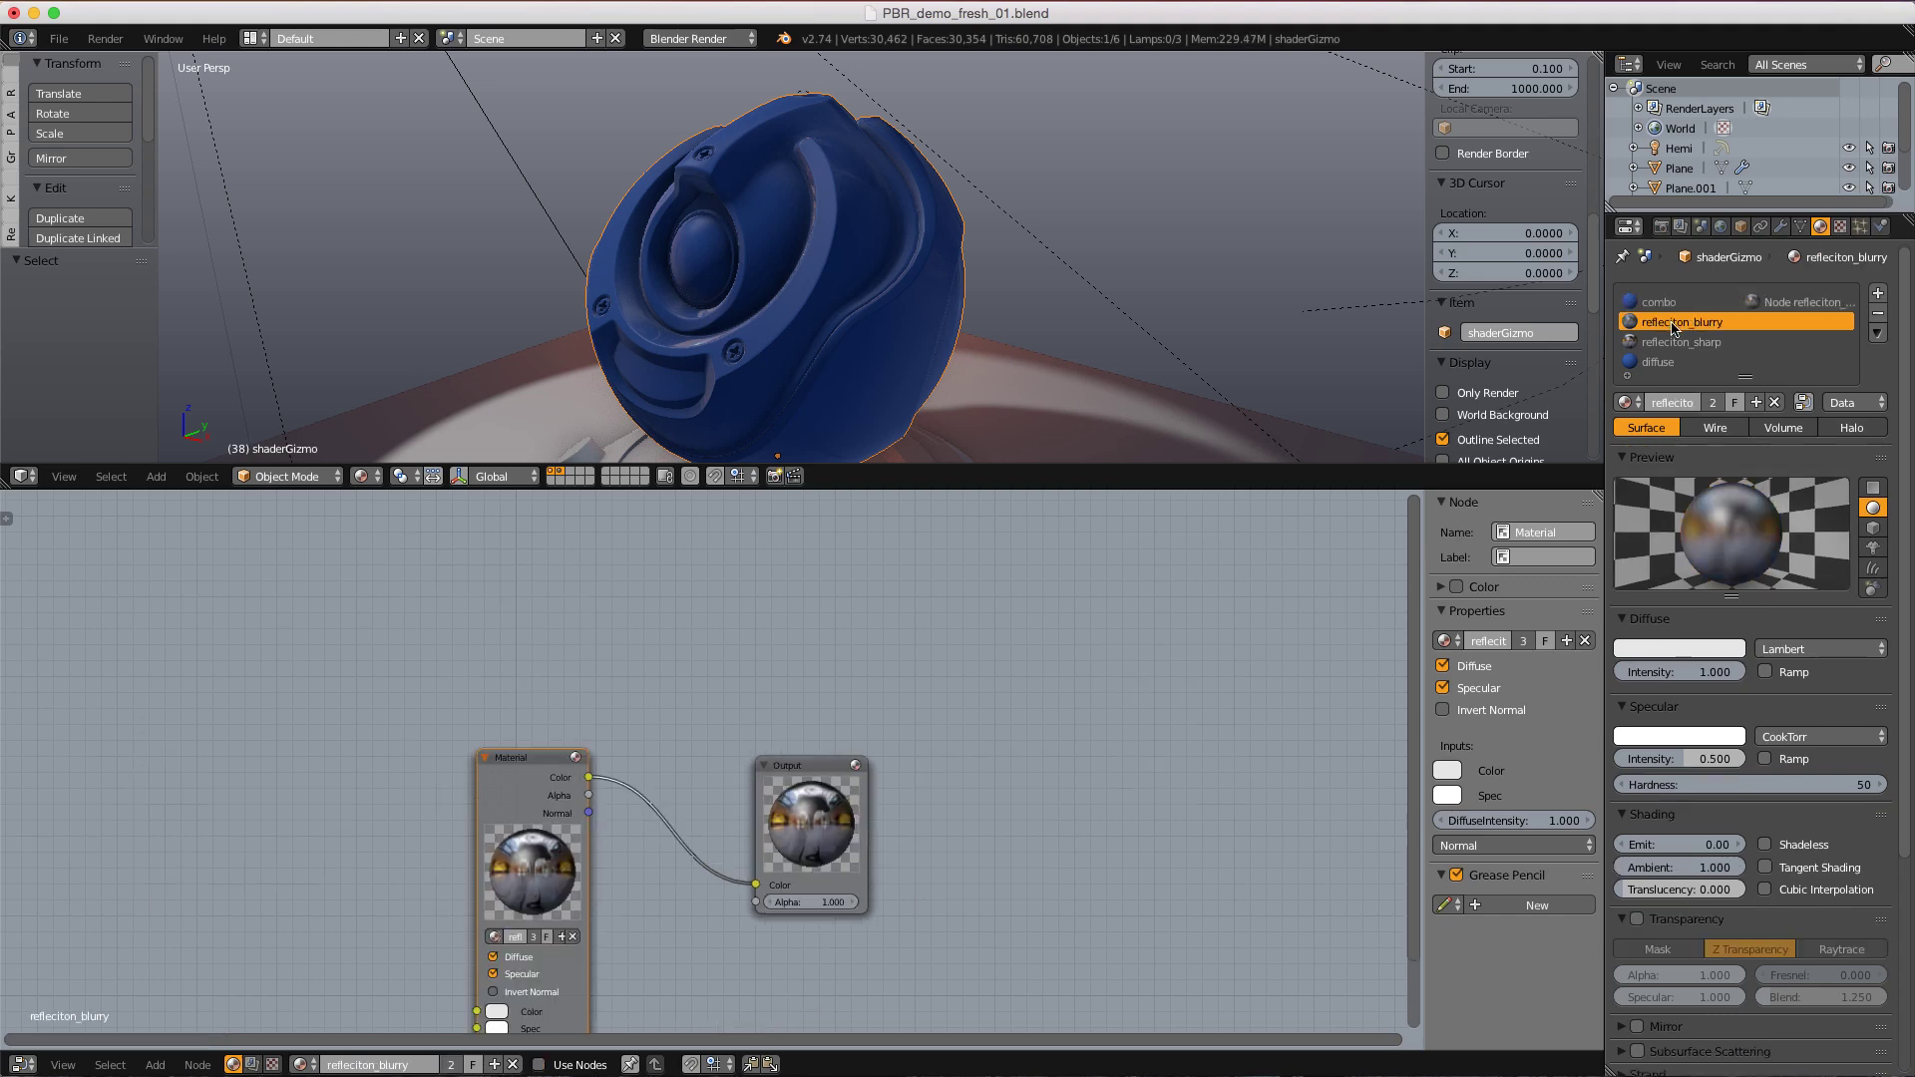
- Try an Emit of 1.00 on the refleciton_sharp material, check the orb's rim, and lower Emit to 0.50
{"action": "left_click", "coordinate": [1672, 343]}
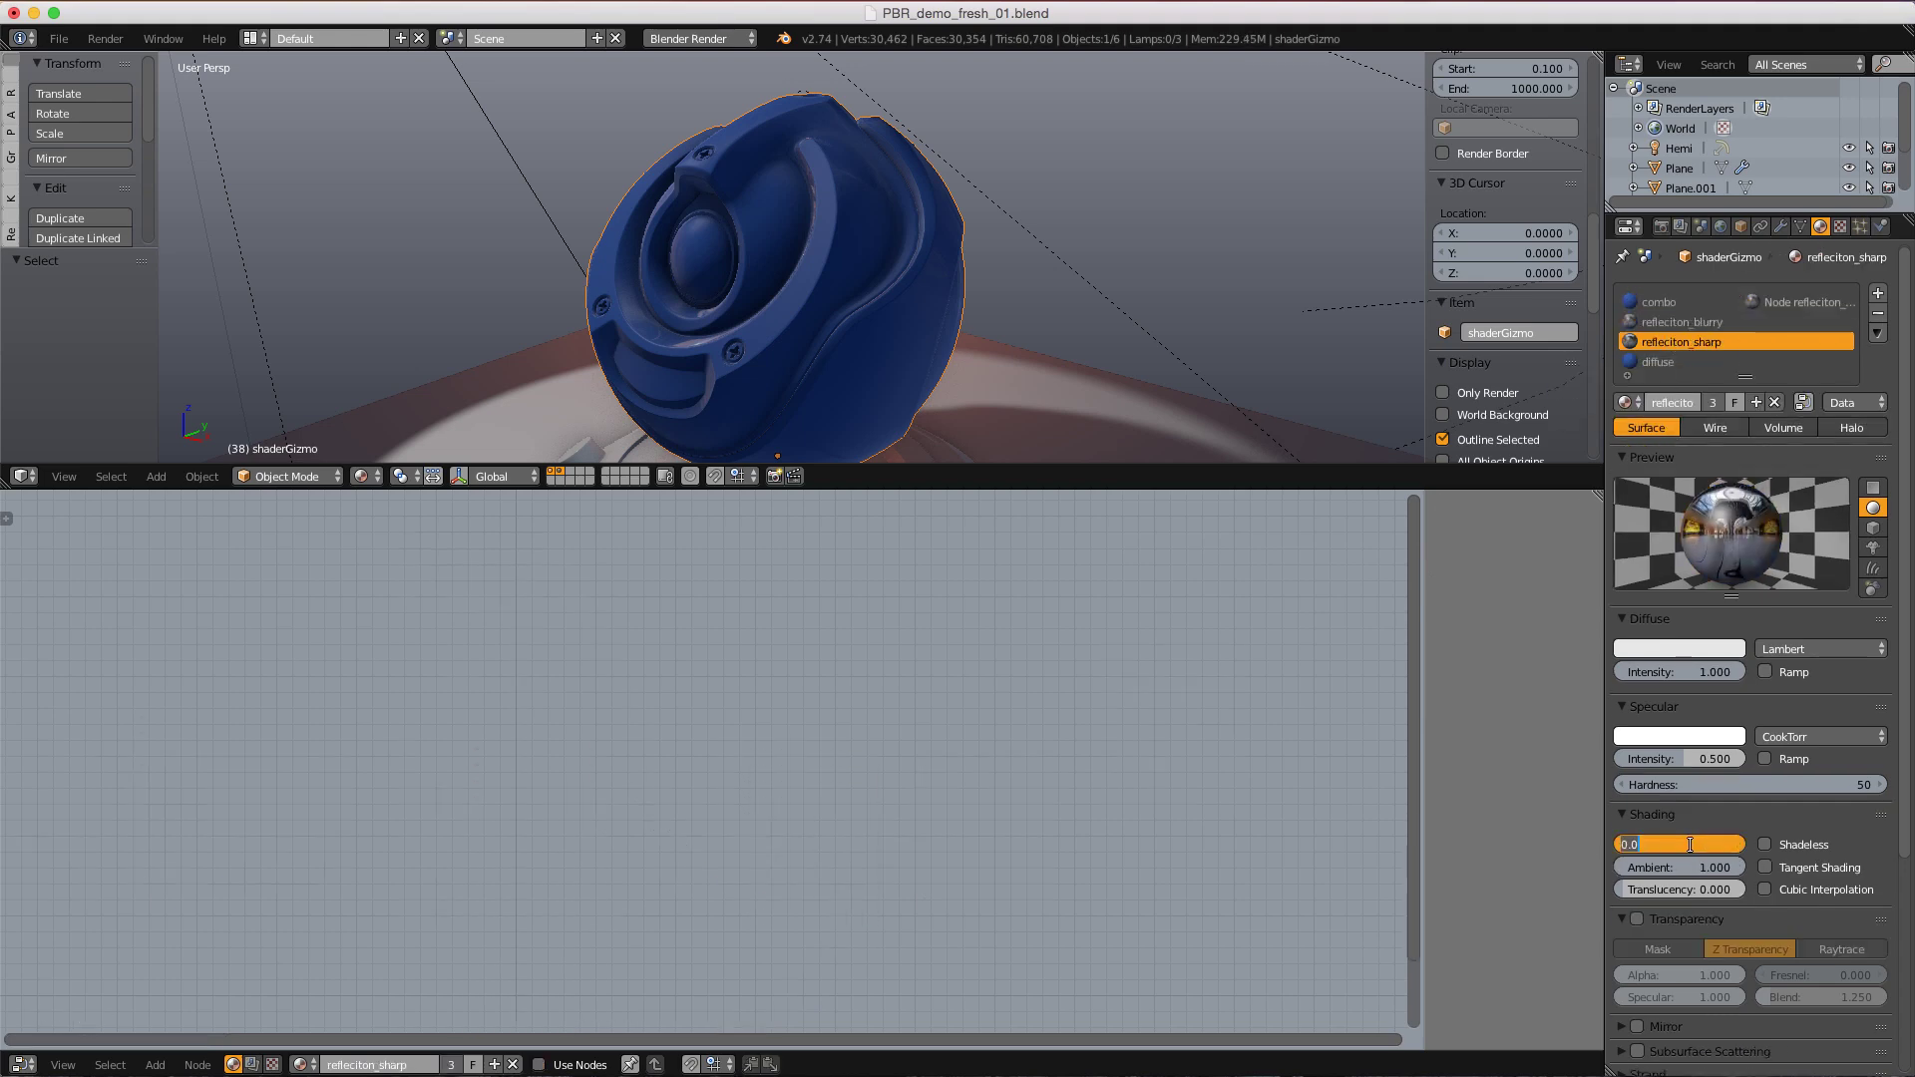
{"action": "type", "text": "1"}
{"action": "key", "text": "Return"}
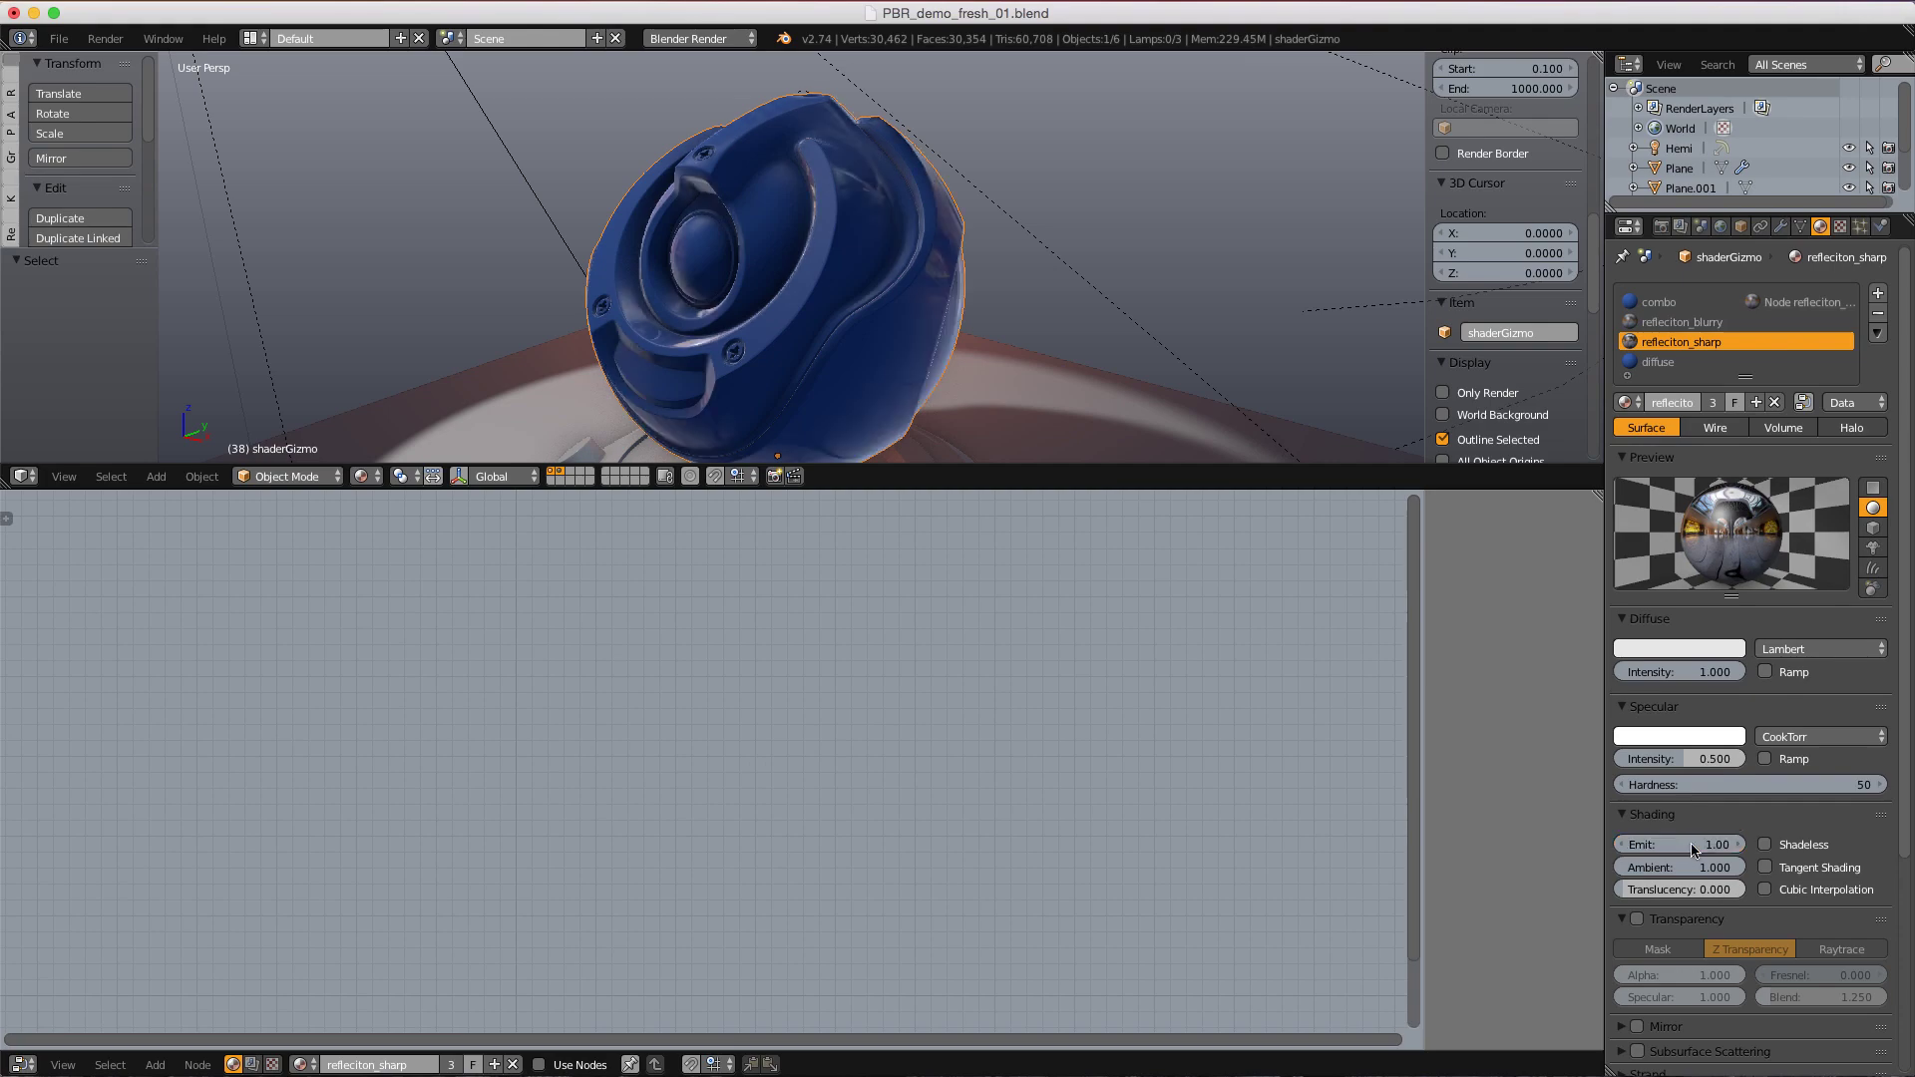
{"action": "middle_click_drag", "start_coordinate": [983, 269], "coordinate": [836, 240]}
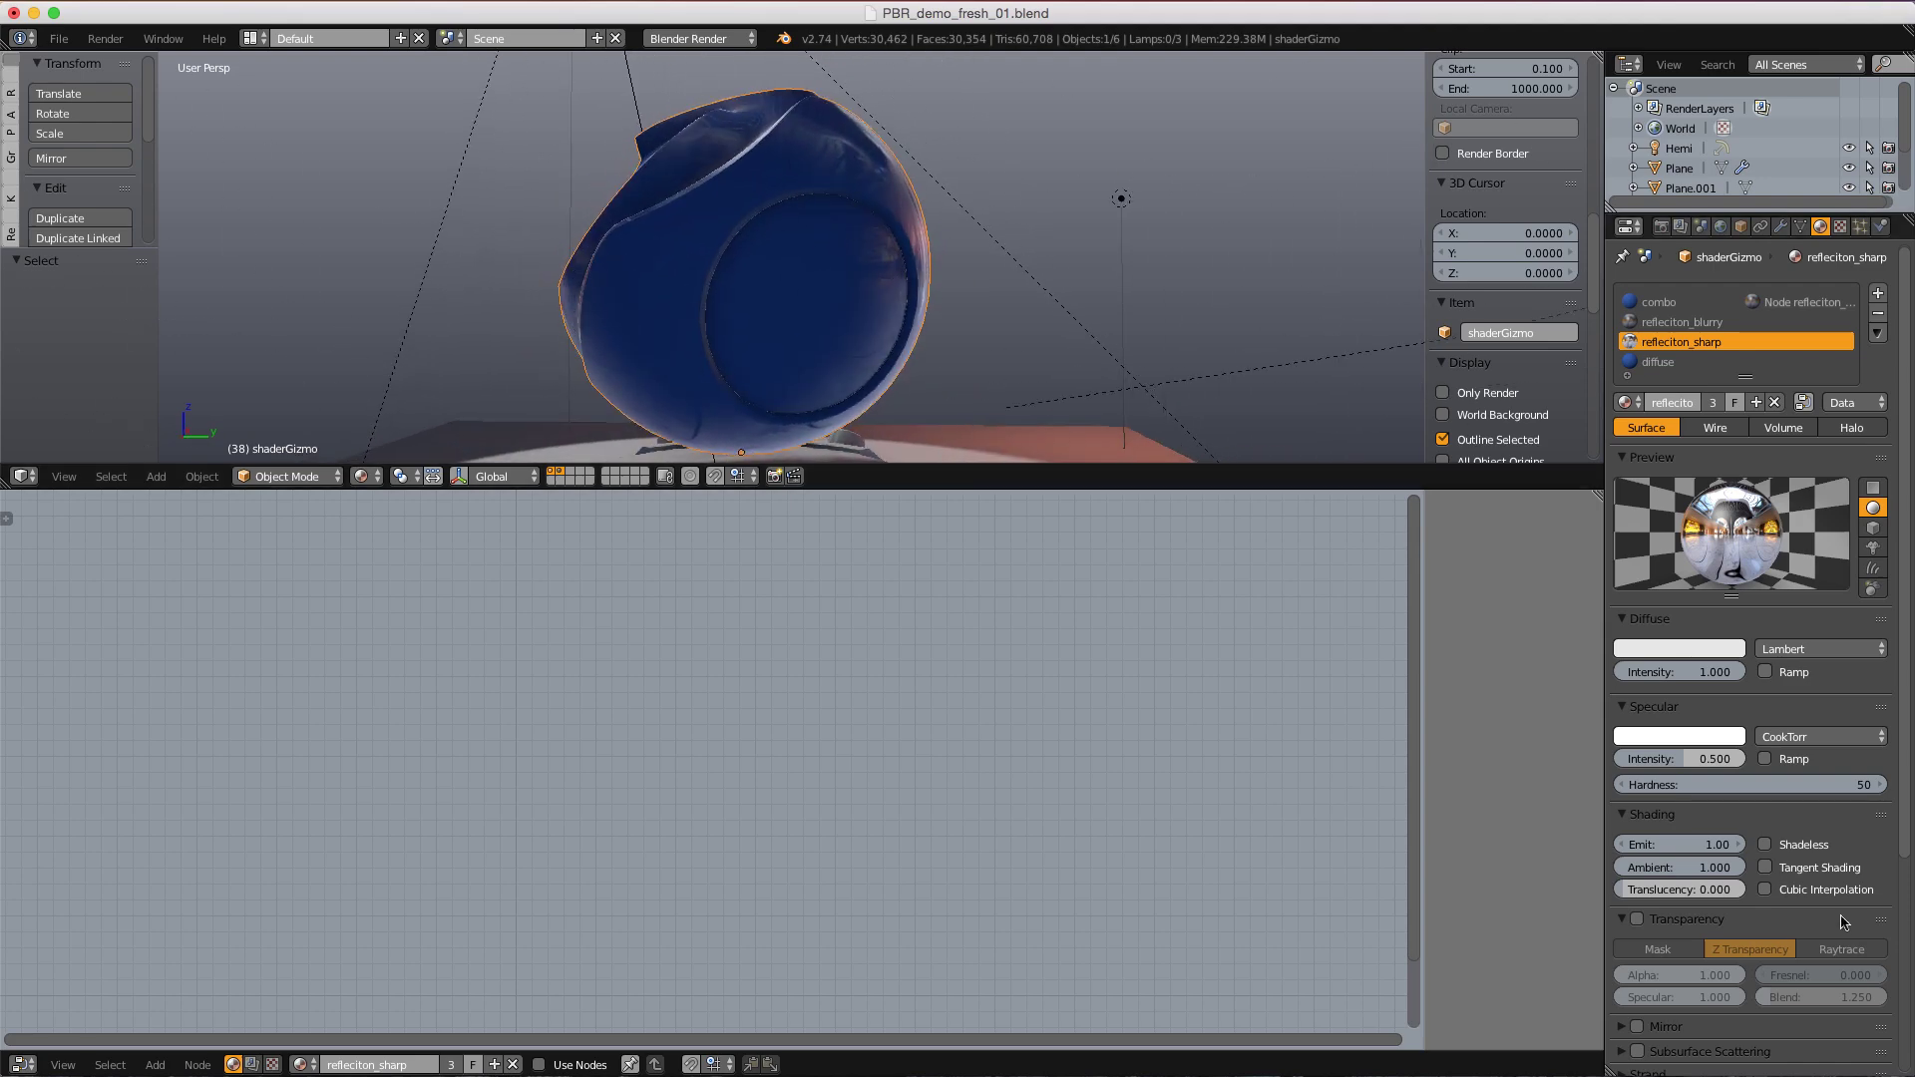
{"action": "left_click", "coordinate": [1712, 848]}
{"action": "type", "text": ".5"}
{"action": "key", "text": "Return"}
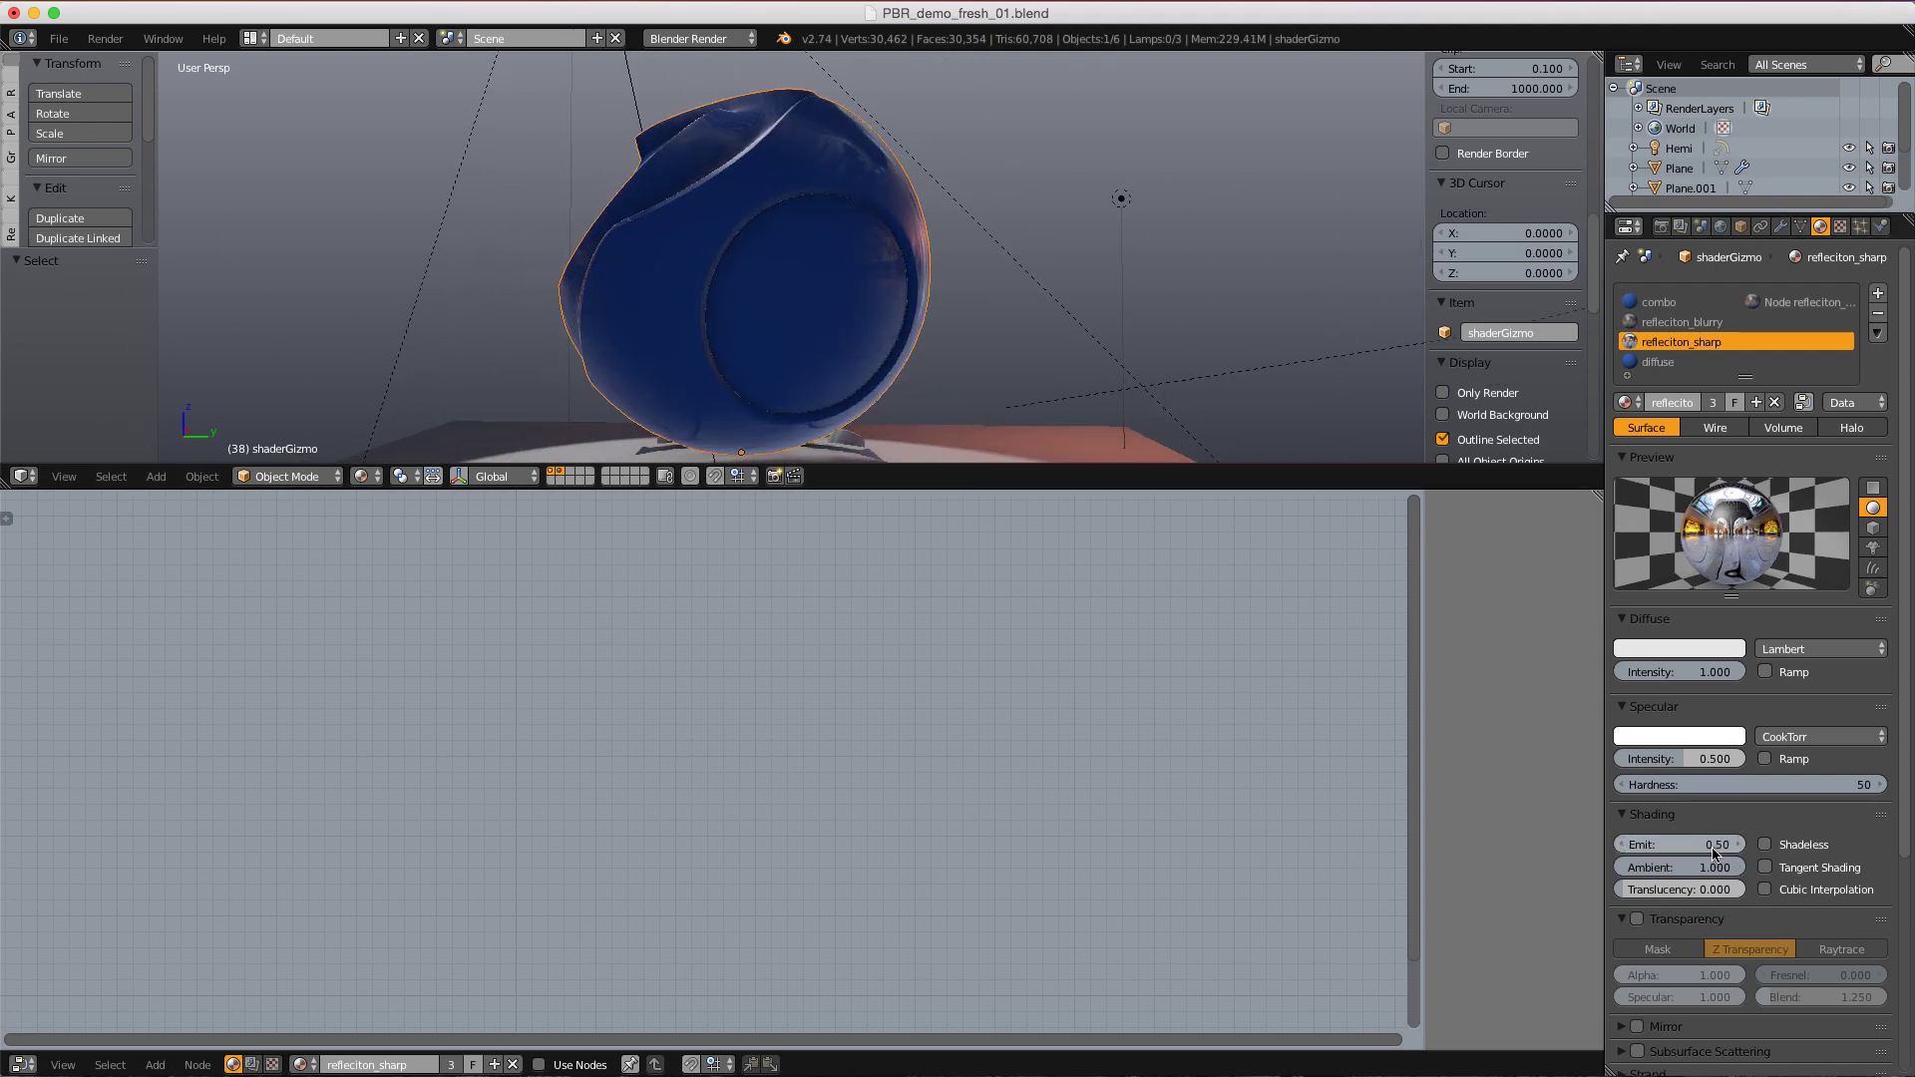
- Raise the refleciton_blurry material's Emit to 0.10 and on to 0.20, checking the orb from the front
{"action": "left_click", "coordinate": [1676, 326]}
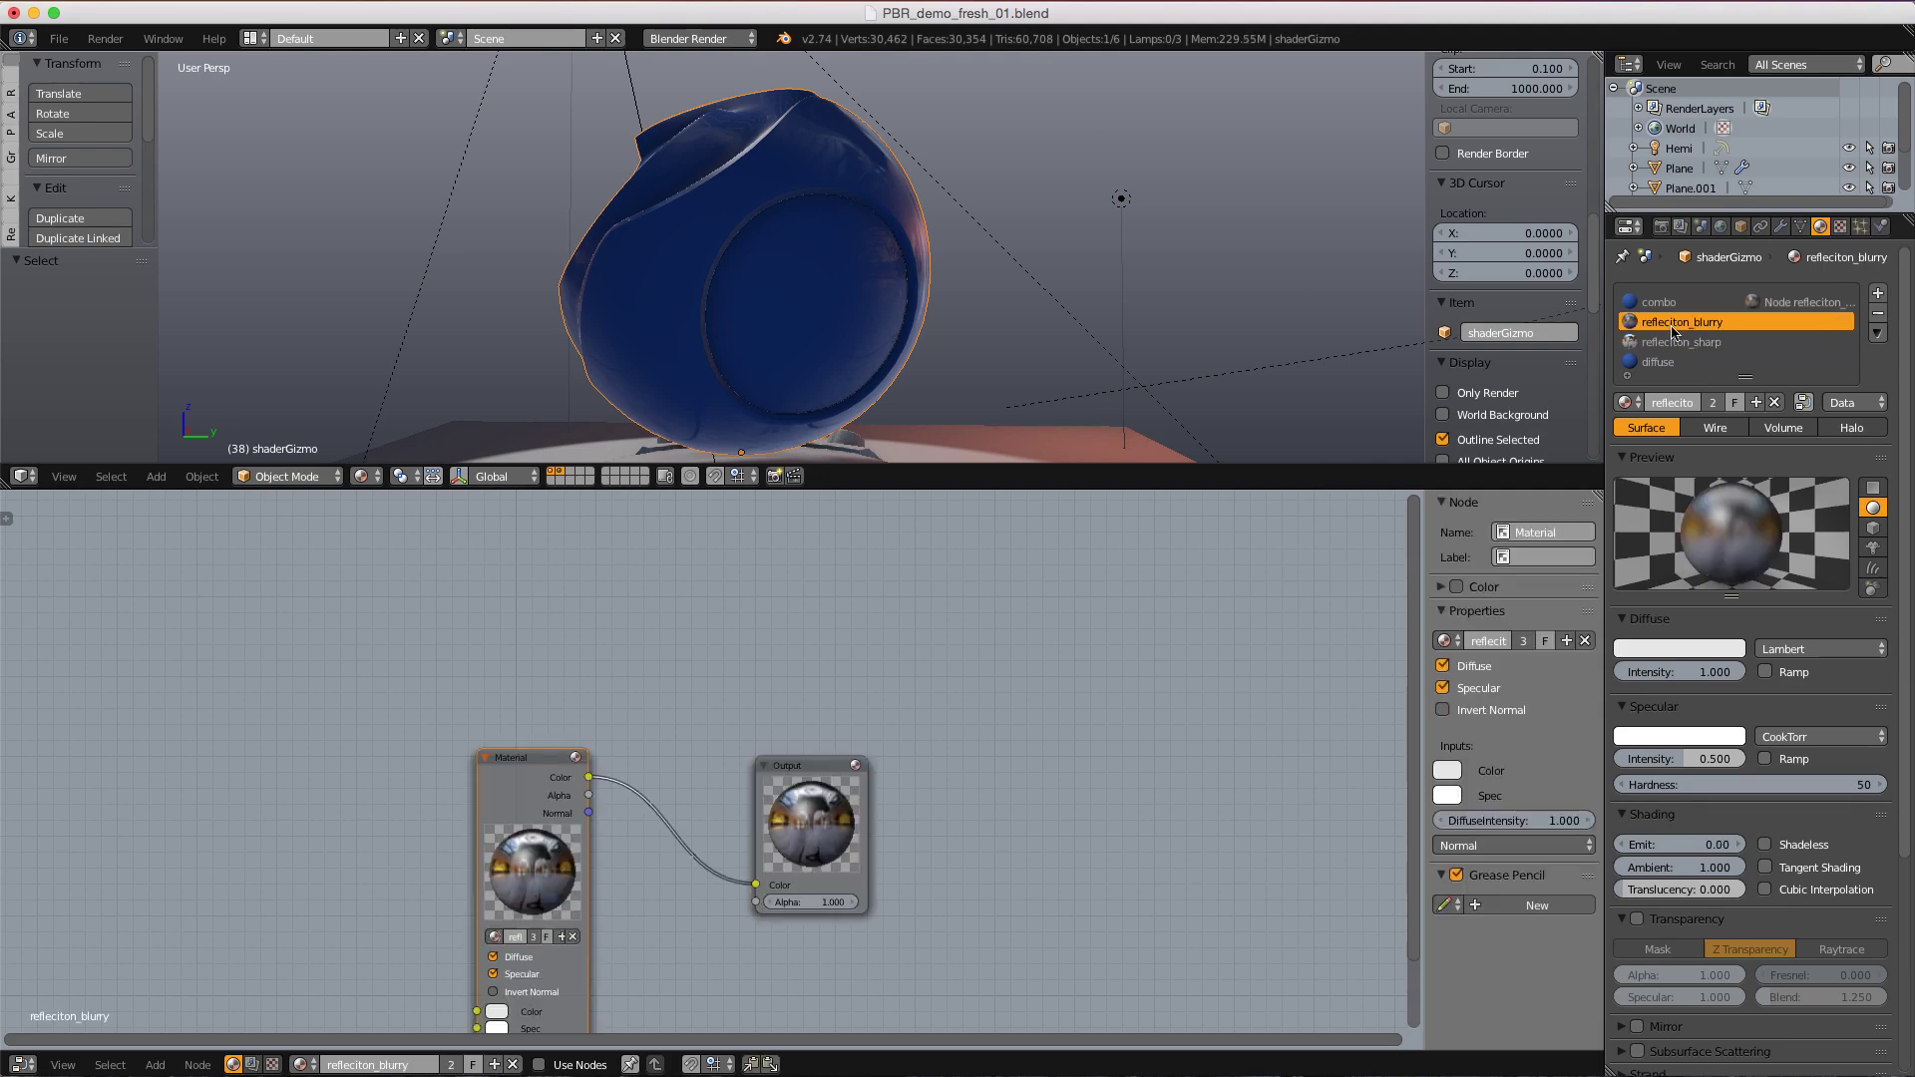
{"action": "left_click", "coordinate": [1678, 840]}
{"action": "type", "text": ".1"}
{"action": "key", "text": "Return"}
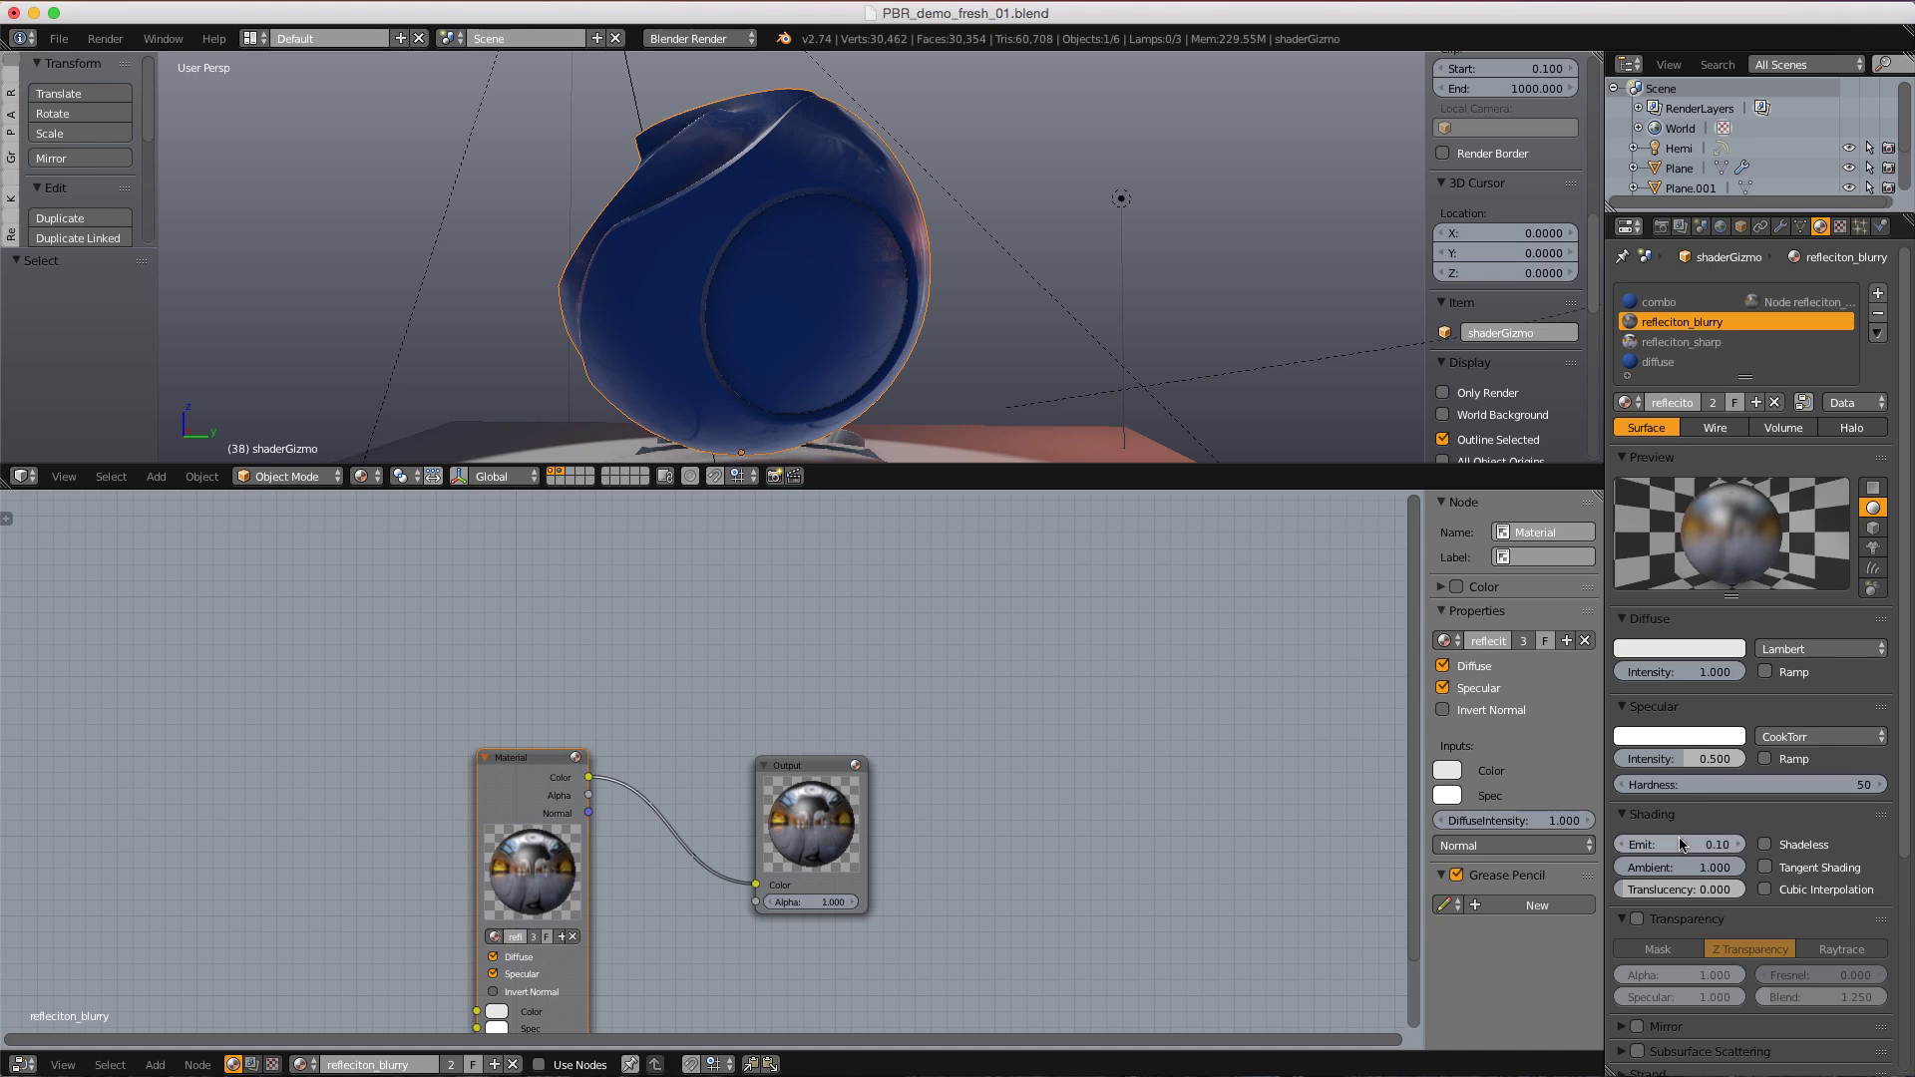
{"action": "key", "text": "Return"}
{"action": "mouse_move", "coordinate": [1046, 261]}
{"action": "middle_mouse_down"}
{"action": "mouse_move", "coordinate": [1299, 306]}
{"action": "mouse_move", "coordinate": [1107, 299]}
{"action": "mouse_move", "coordinate": [1047, 272]}
{"action": "middle_mouse_up"}
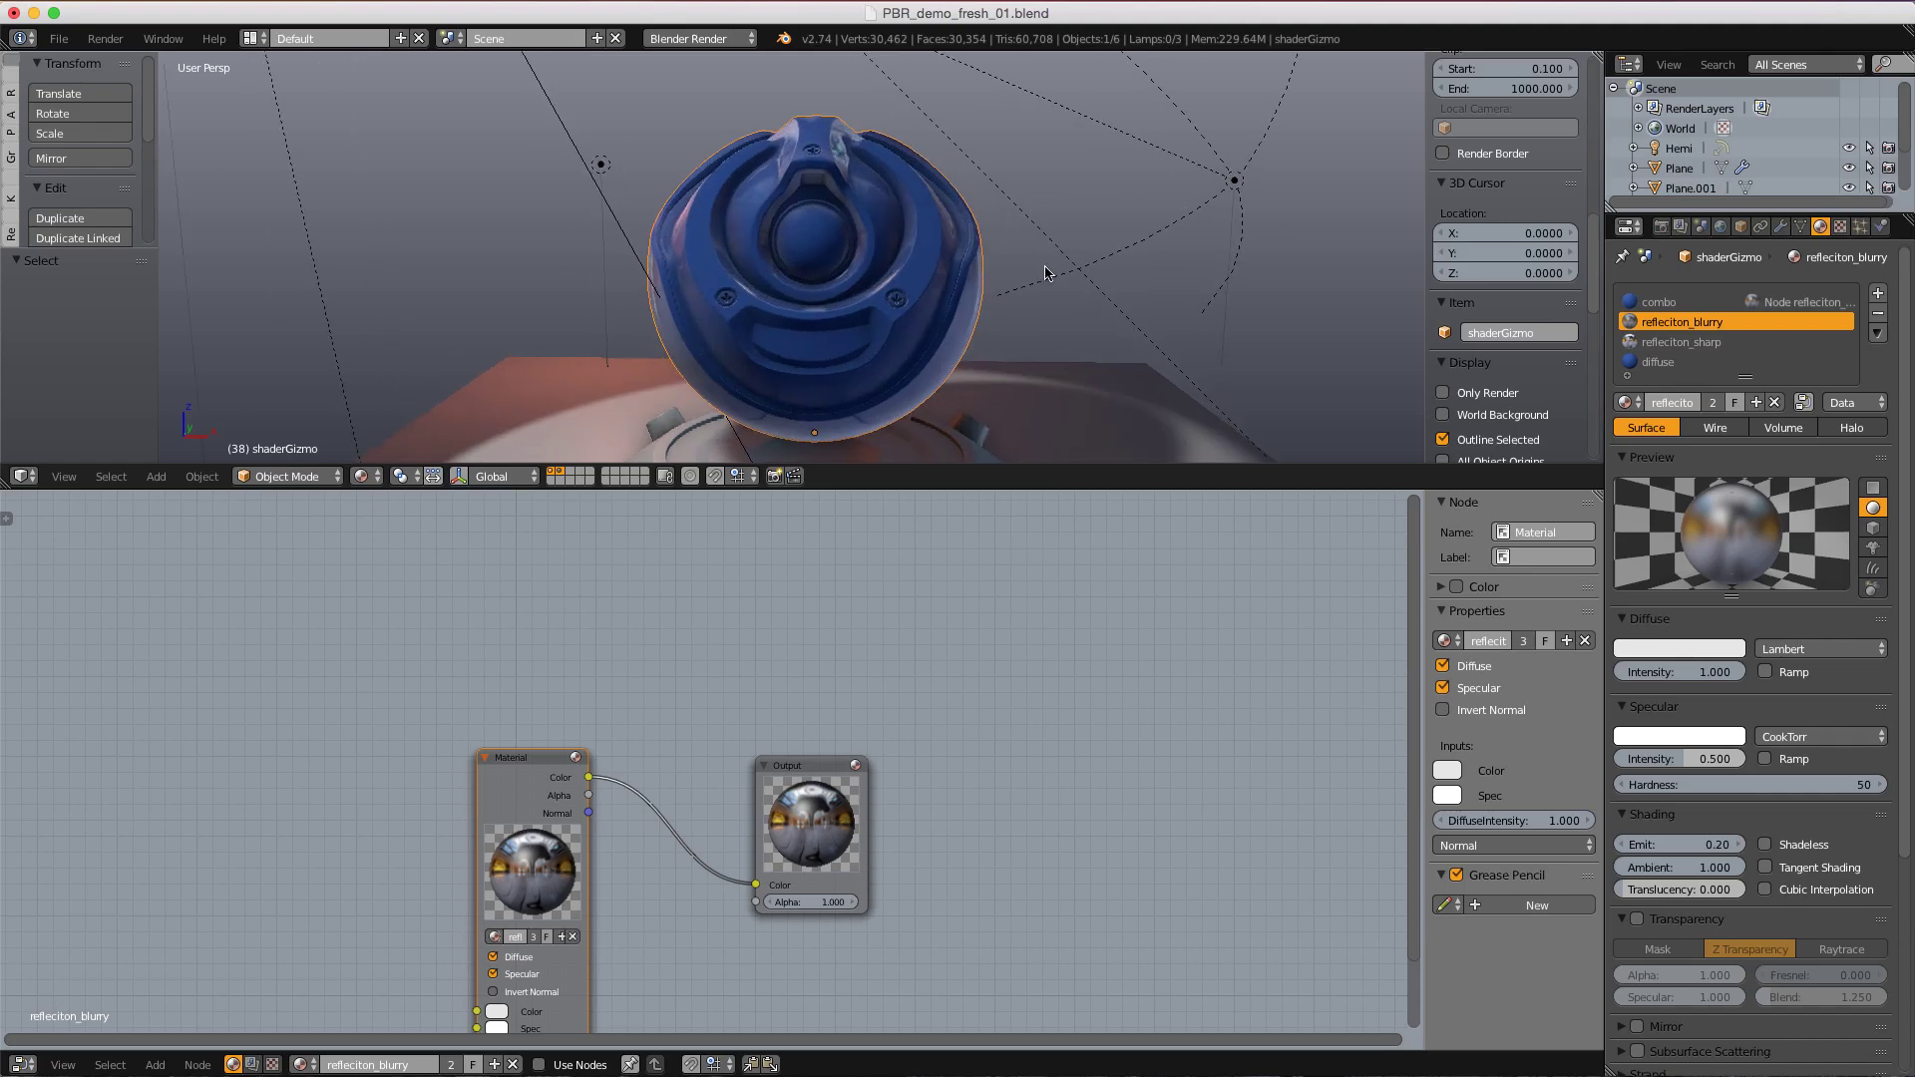
- Try Emit values of 0.30 and 0.40 on the refleciton_blurry material, check the orb, and return Emit to 0.20
{"action": "left_click", "coordinate": [1677, 838]}
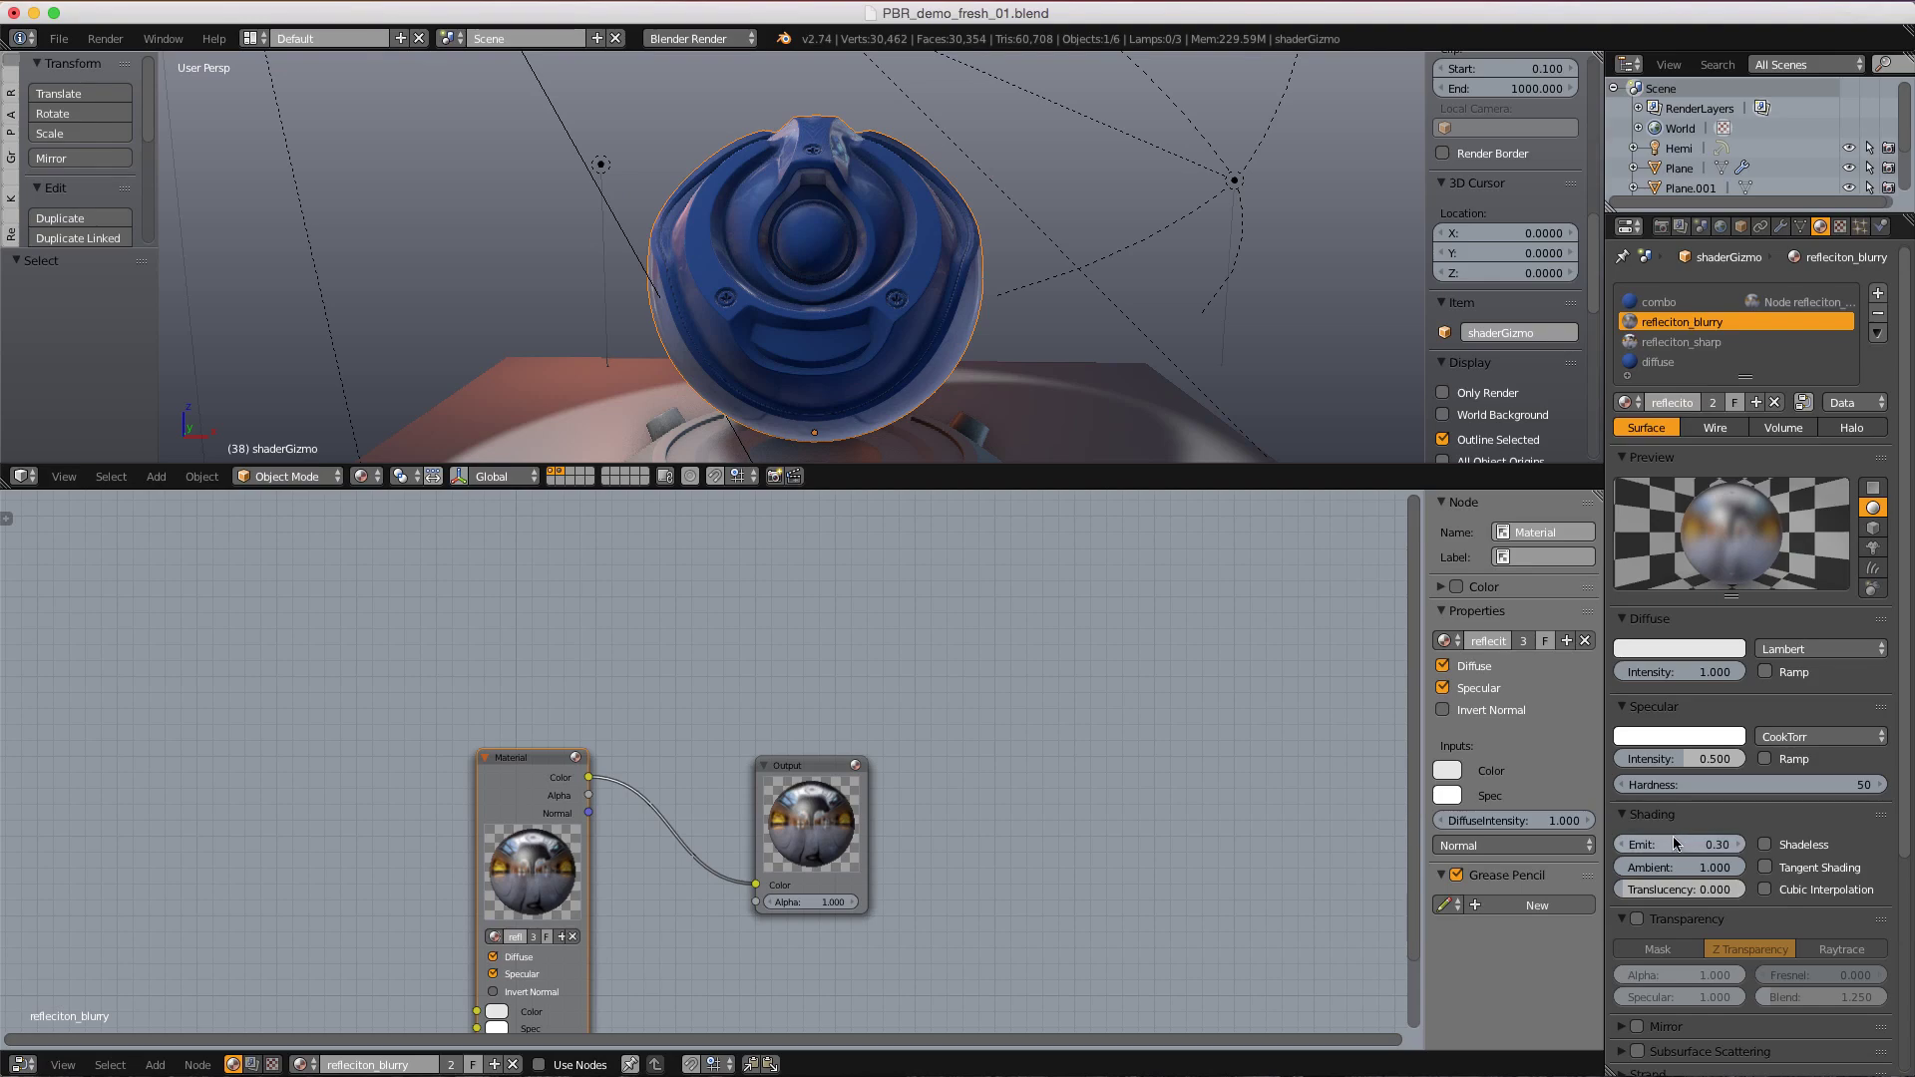
{"action": "left_click", "coordinate": [1673, 838]}
{"action": "type", "text": ".4"}
{"action": "key", "text": "Return"}
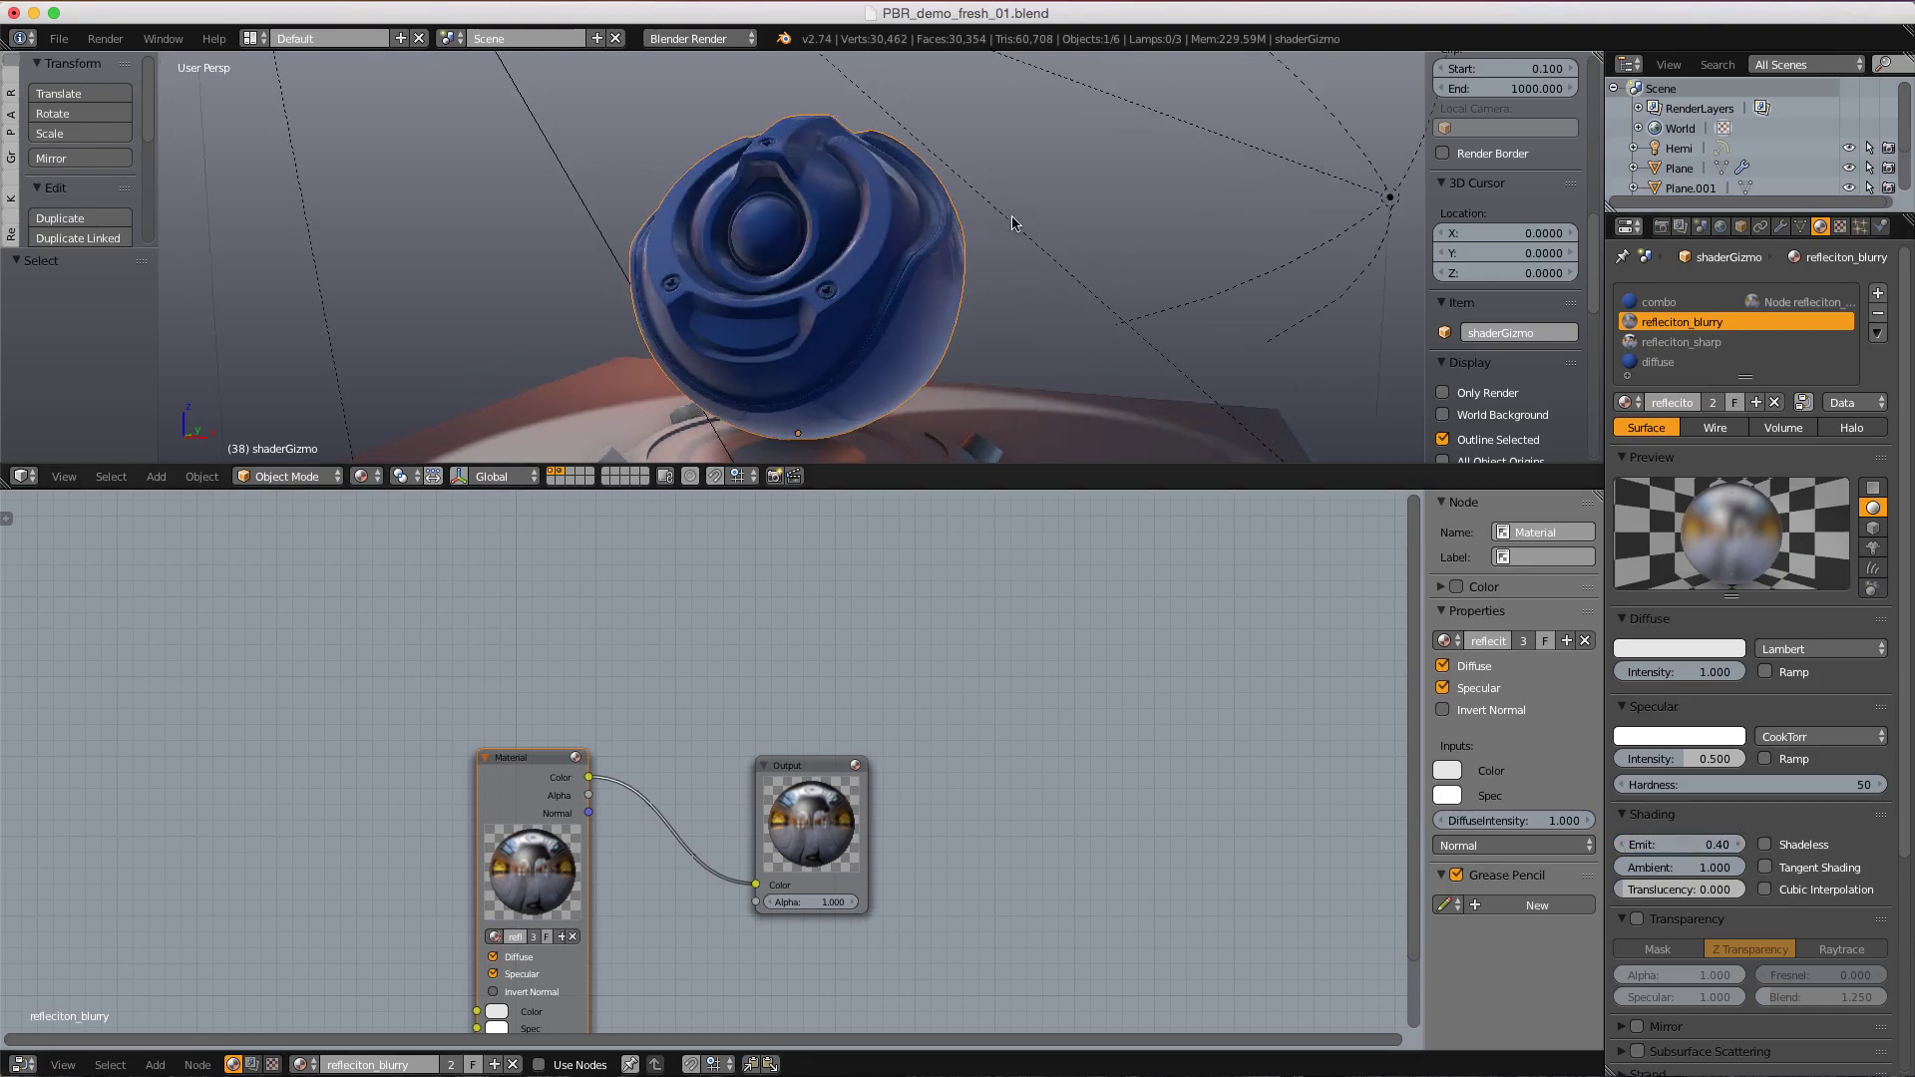
{"action": "middle_click_drag", "start_coordinate": [1087, 237], "coordinate": [982, 209]}
{"action": "scroll", "coordinate": [943, 222], "scroll_direction": "up", "scroll_amount": 2}
{"action": "left_click", "coordinate": [1669, 840]}
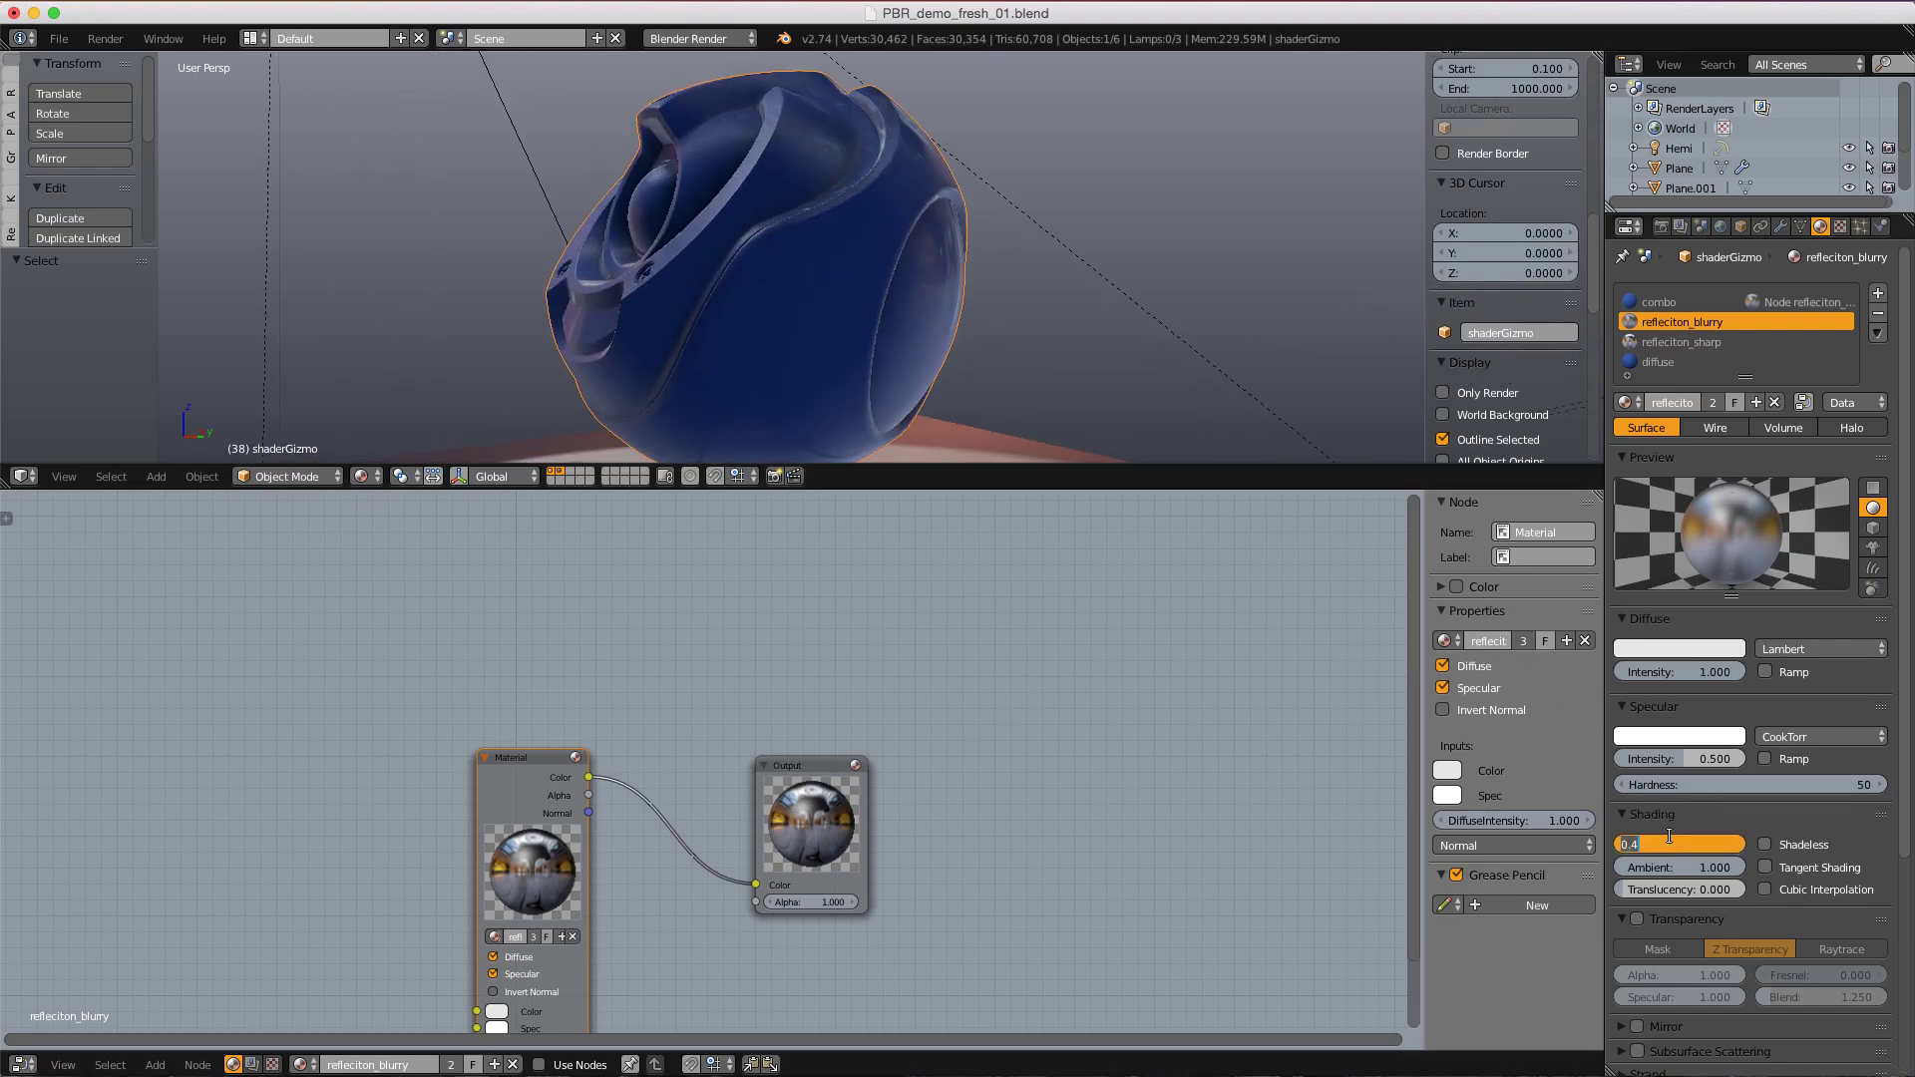
{"action": "type", "text": "2"}
{"action": "key", "text": "Return"}
- In the combo material, lighten the ColorRamp's black stop to a dark grey with RGB values of 0.098
{"action": "left_click", "coordinate": [1659, 301]}
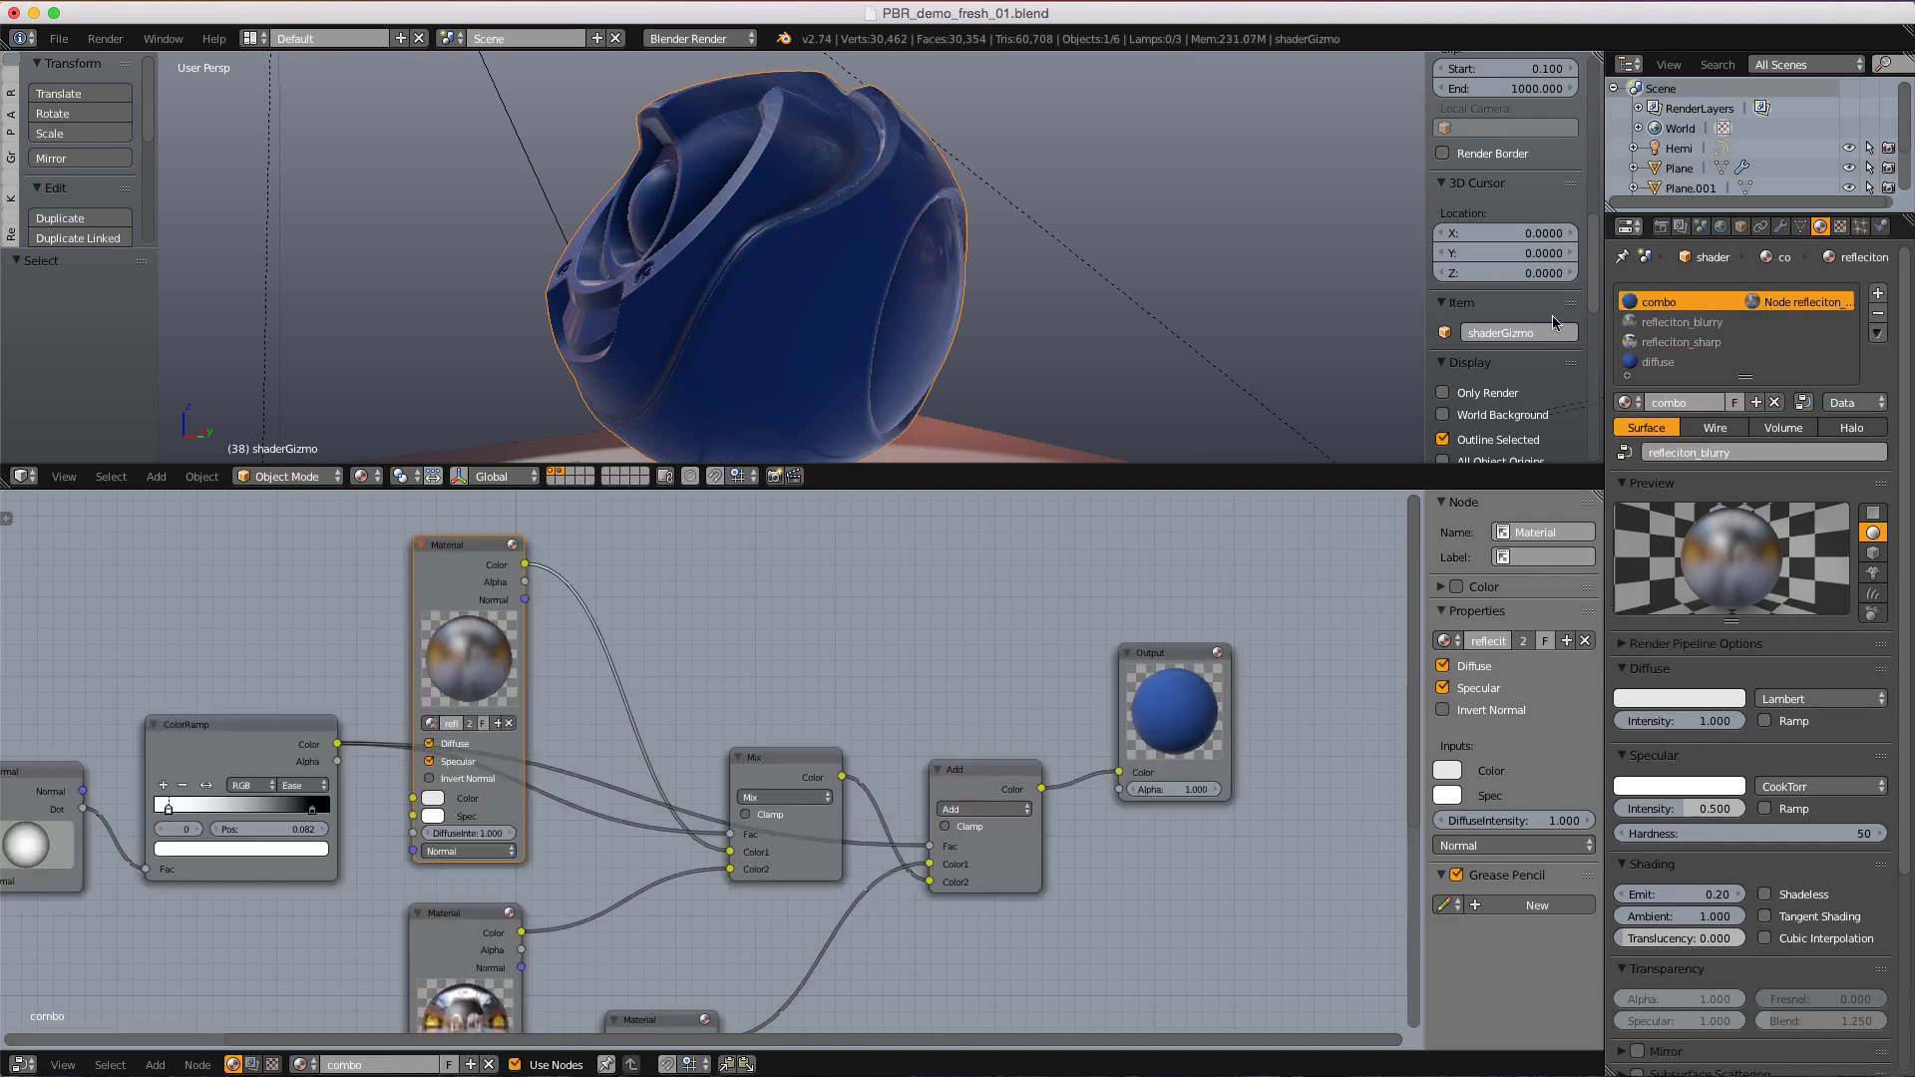
{"action": "middle_click_drag", "start_coordinate": [767, 663], "coordinate": [998, 576]}
{"action": "scroll", "coordinate": [479, 668], "scroll_direction": "up", "scroll_amount": 1}
{"action": "middle_click_drag", "start_coordinate": [469, 670], "coordinate": [535, 782]}
{"action": "scroll", "coordinate": [615, 744], "scroll_direction": "up", "scroll_amount": 3}
{"action": "left_click", "coordinate": [598, 722]}
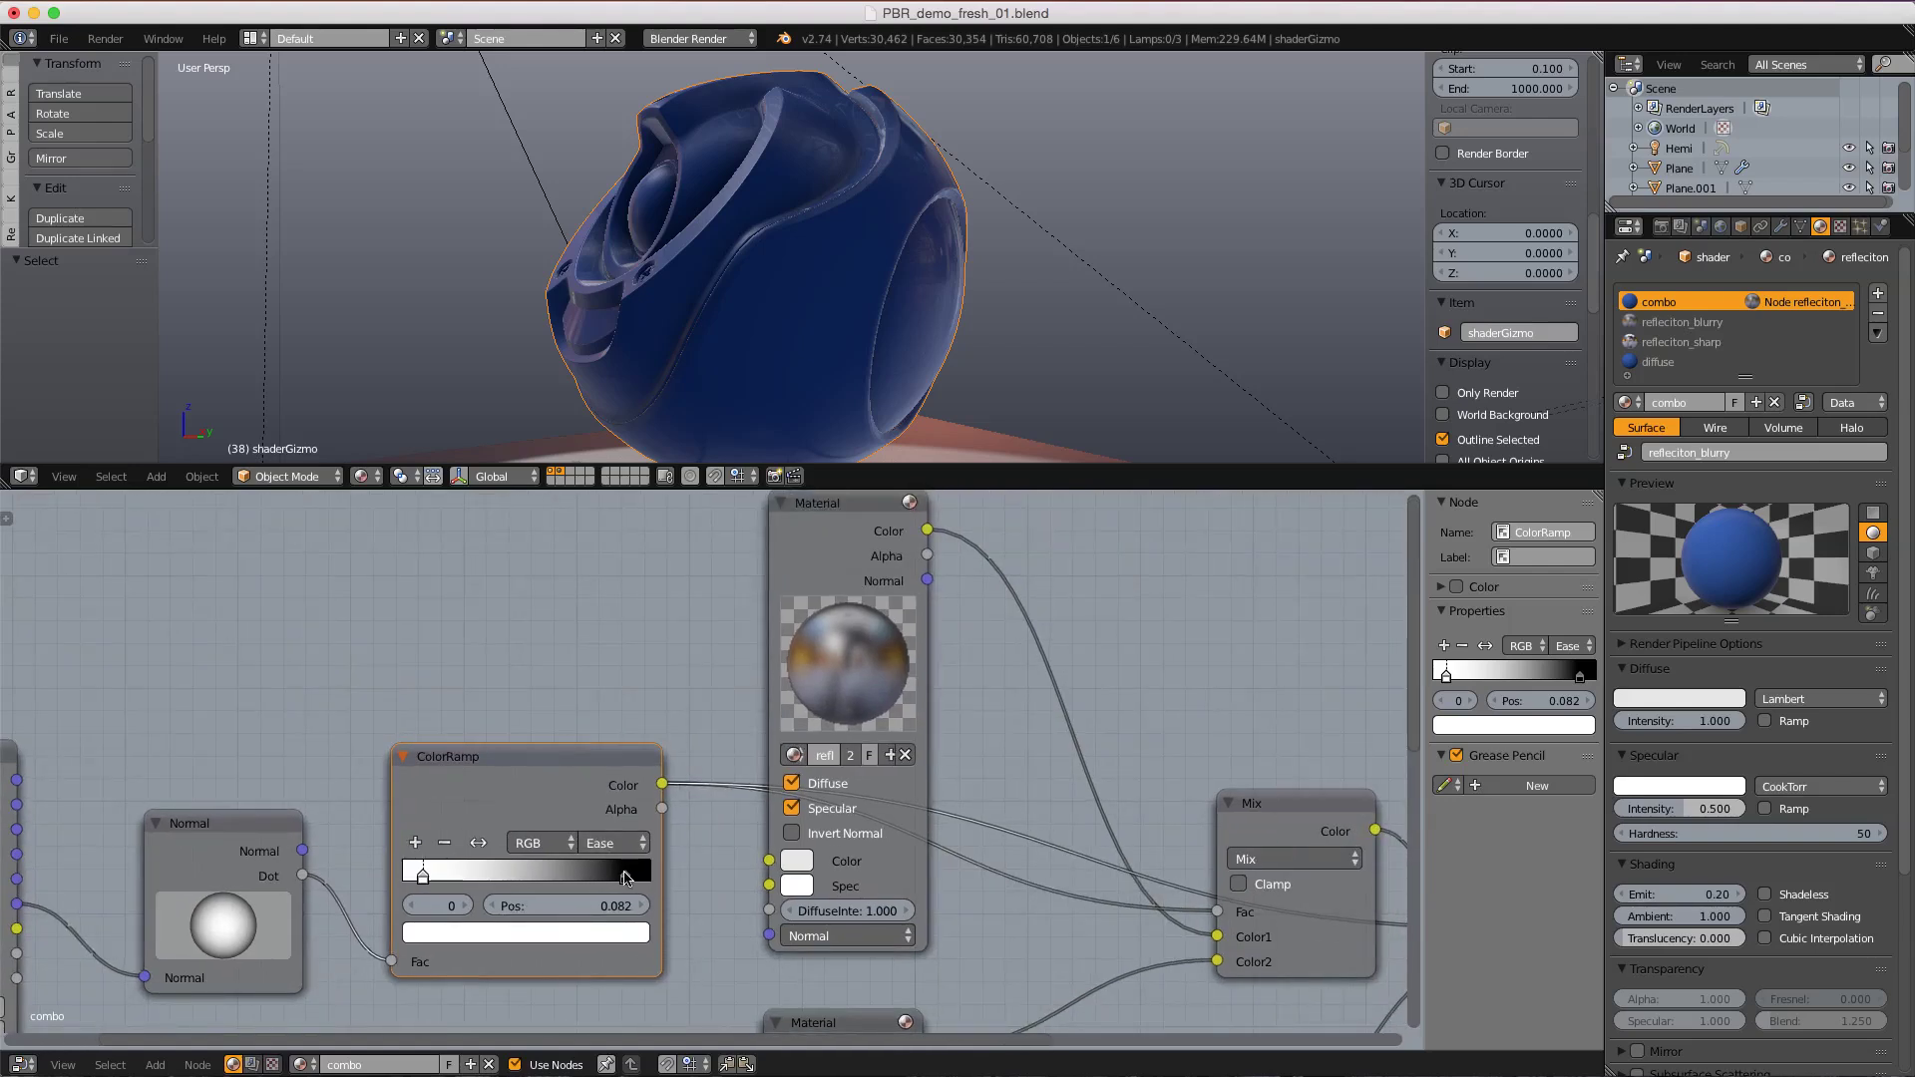
{"action": "left_click", "coordinate": [626, 876]}
{"action": "left_click", "coordinate": [556, 933]}
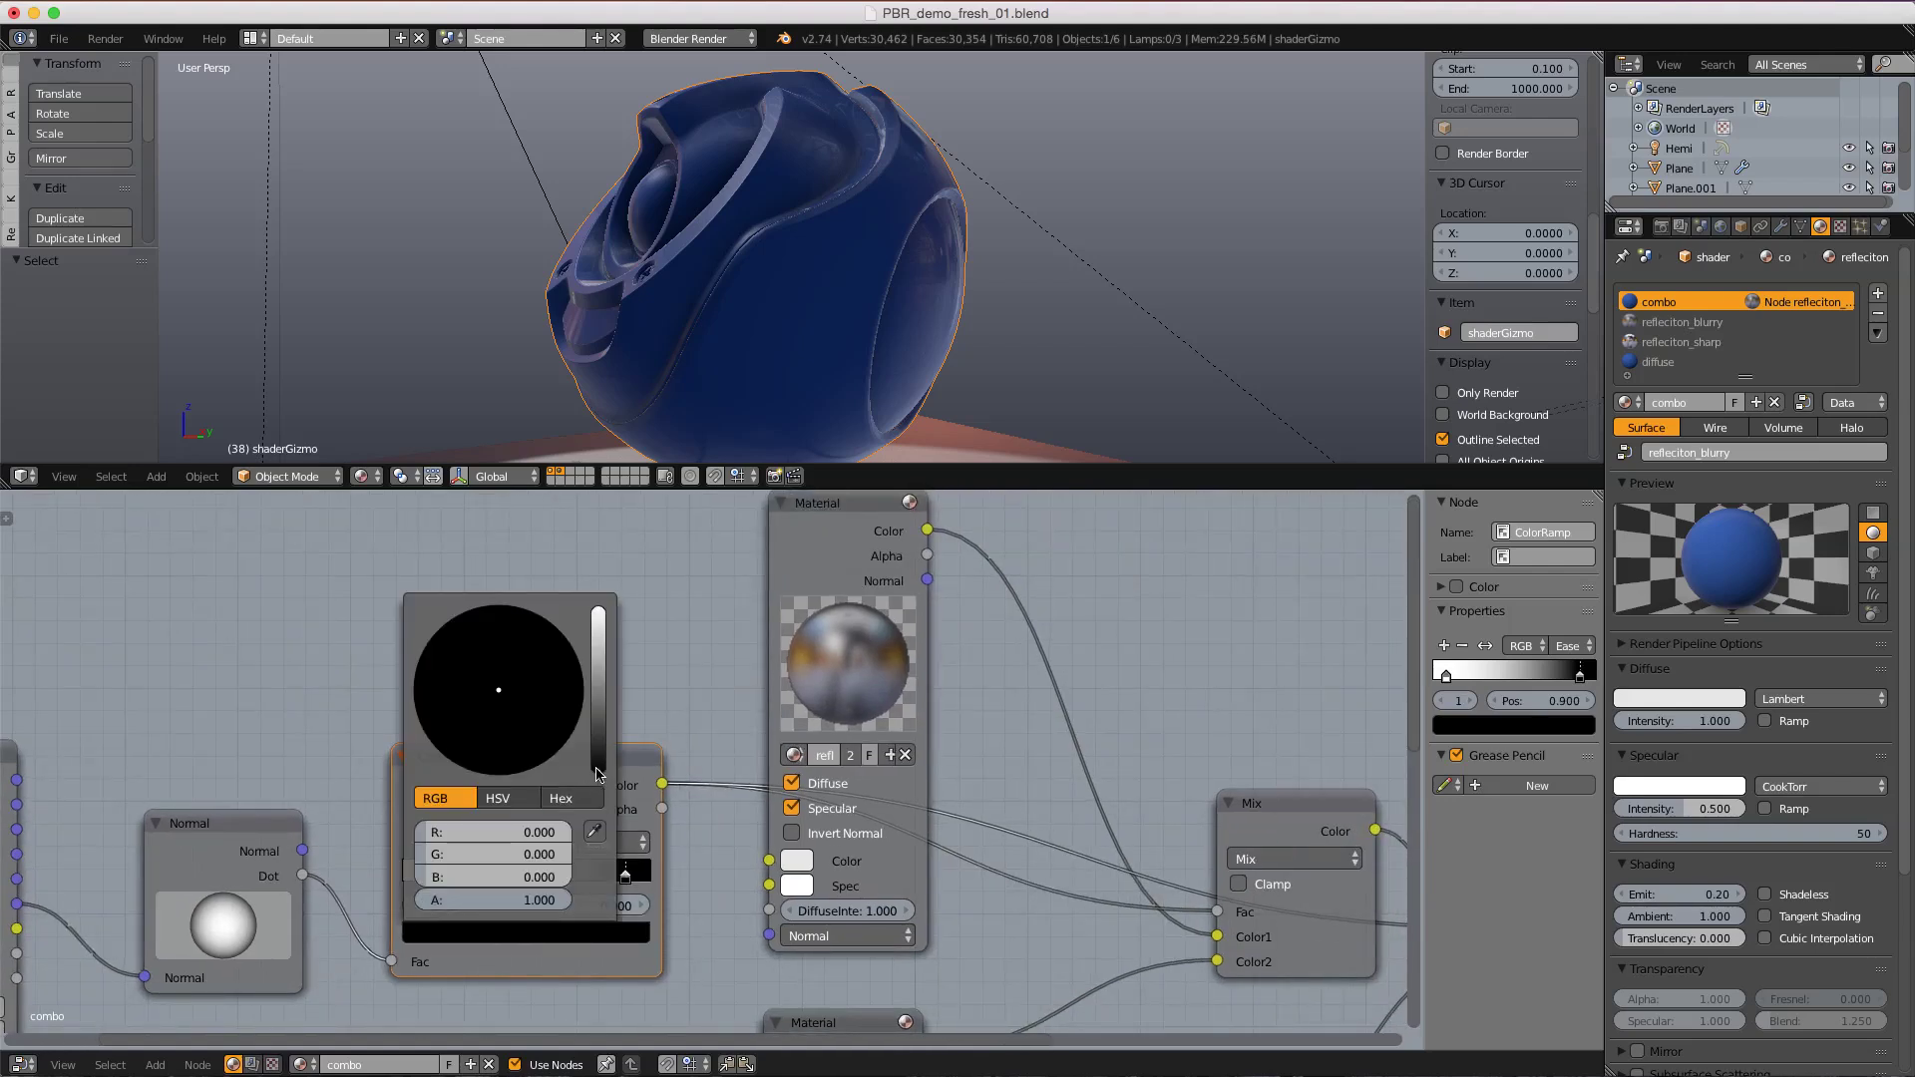
{"action": "left_click_drag", "start_coordinate": [598, 774], "coordinate": [601, 718]}
{"action": "middle_click_drag", "start_coordinate": [769, 243], "coordinate": [803, 304]}
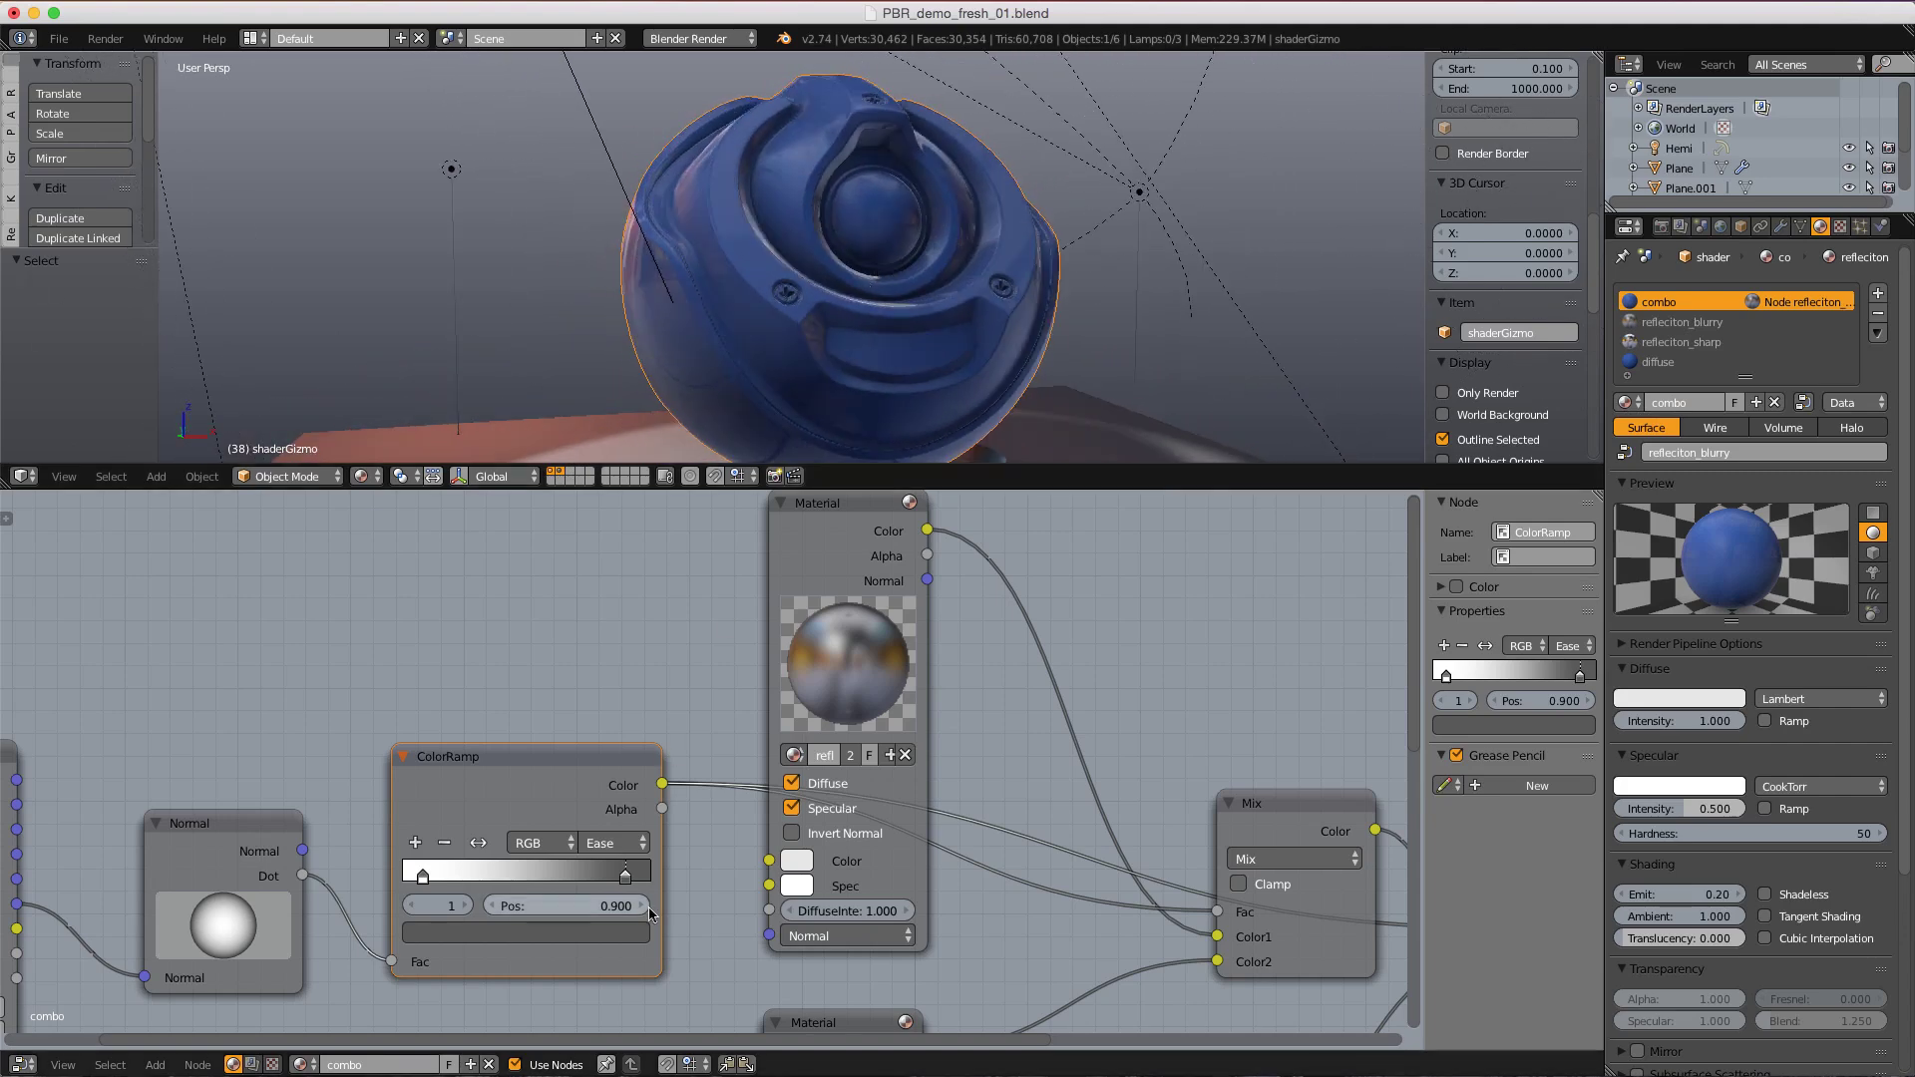
- Lighten the ColorRamp's dark grey stop slightly further and check the orb's reflections from several angles
{"action": "left_click", "coordinate": [611, 932]}
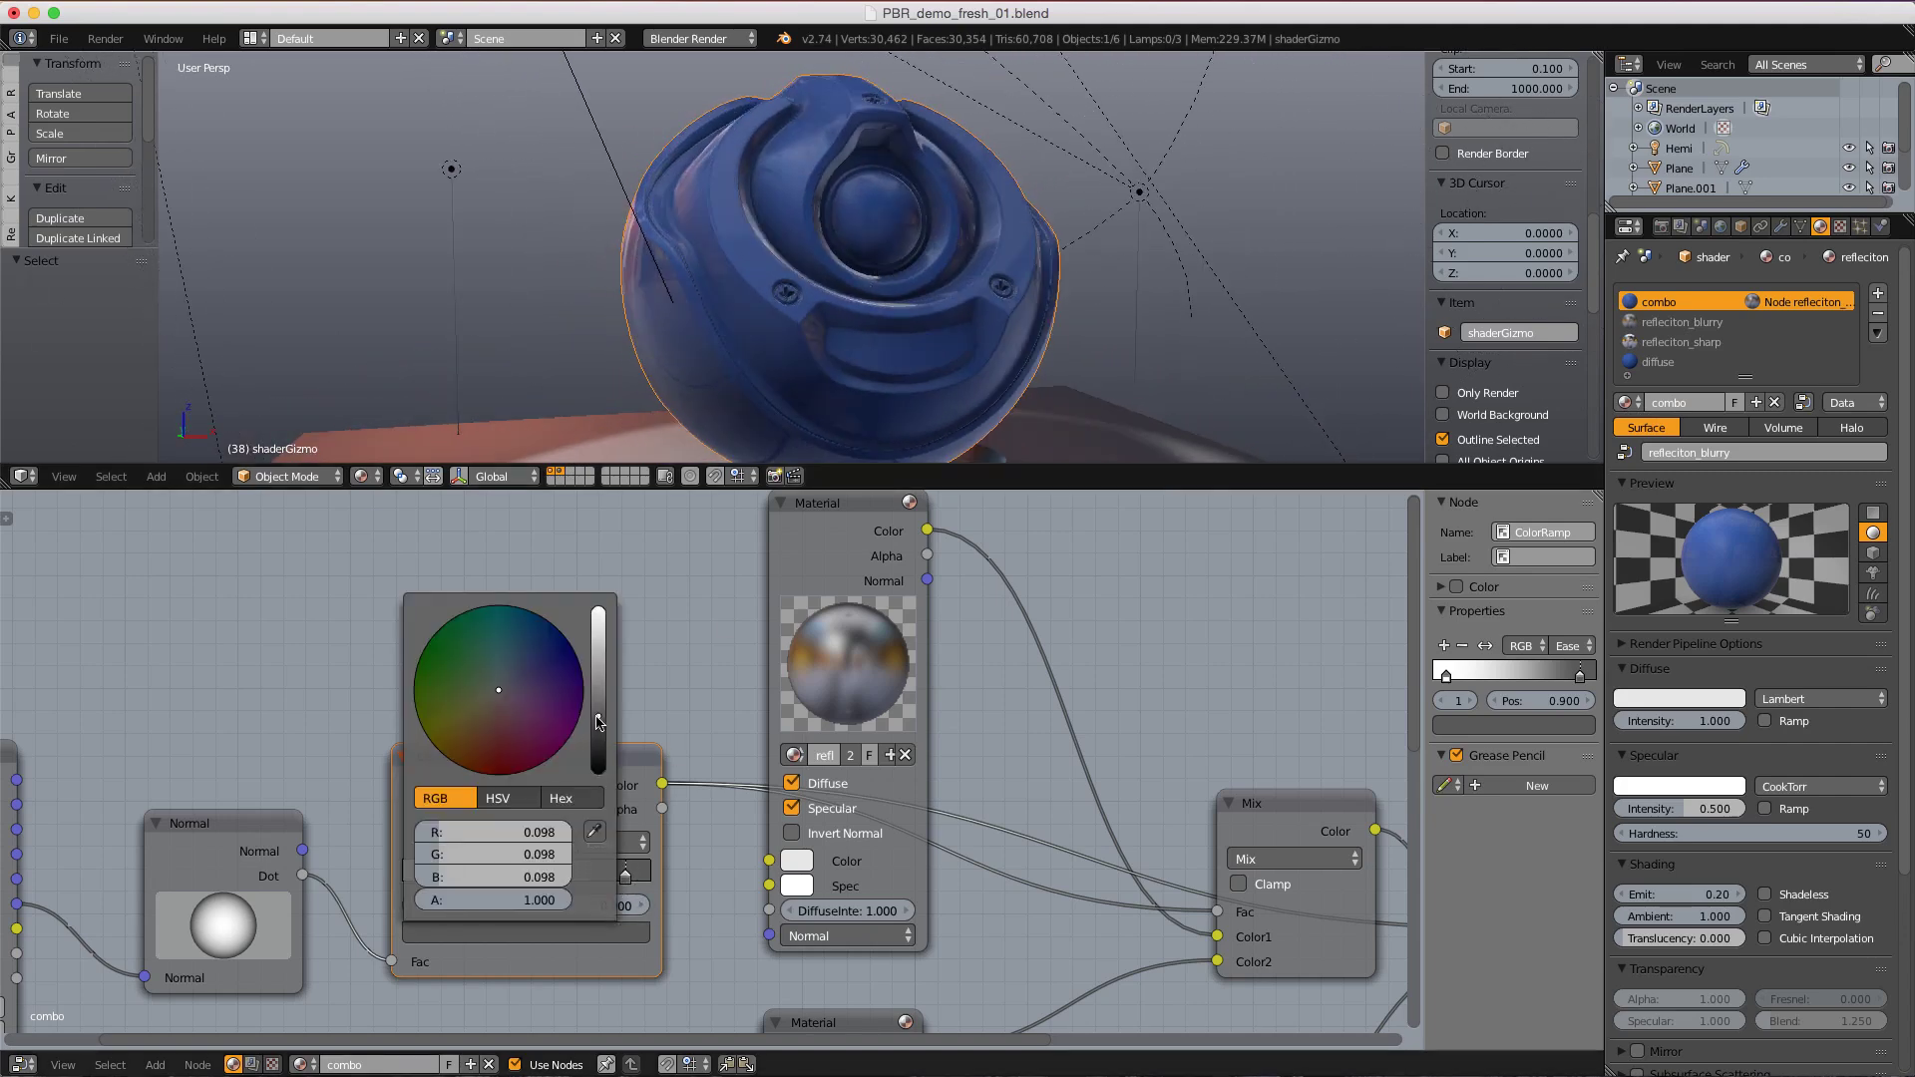
{"action": "left_click_drag", "start_coordinate": [598, 722], "coordinate": [598, 712]}
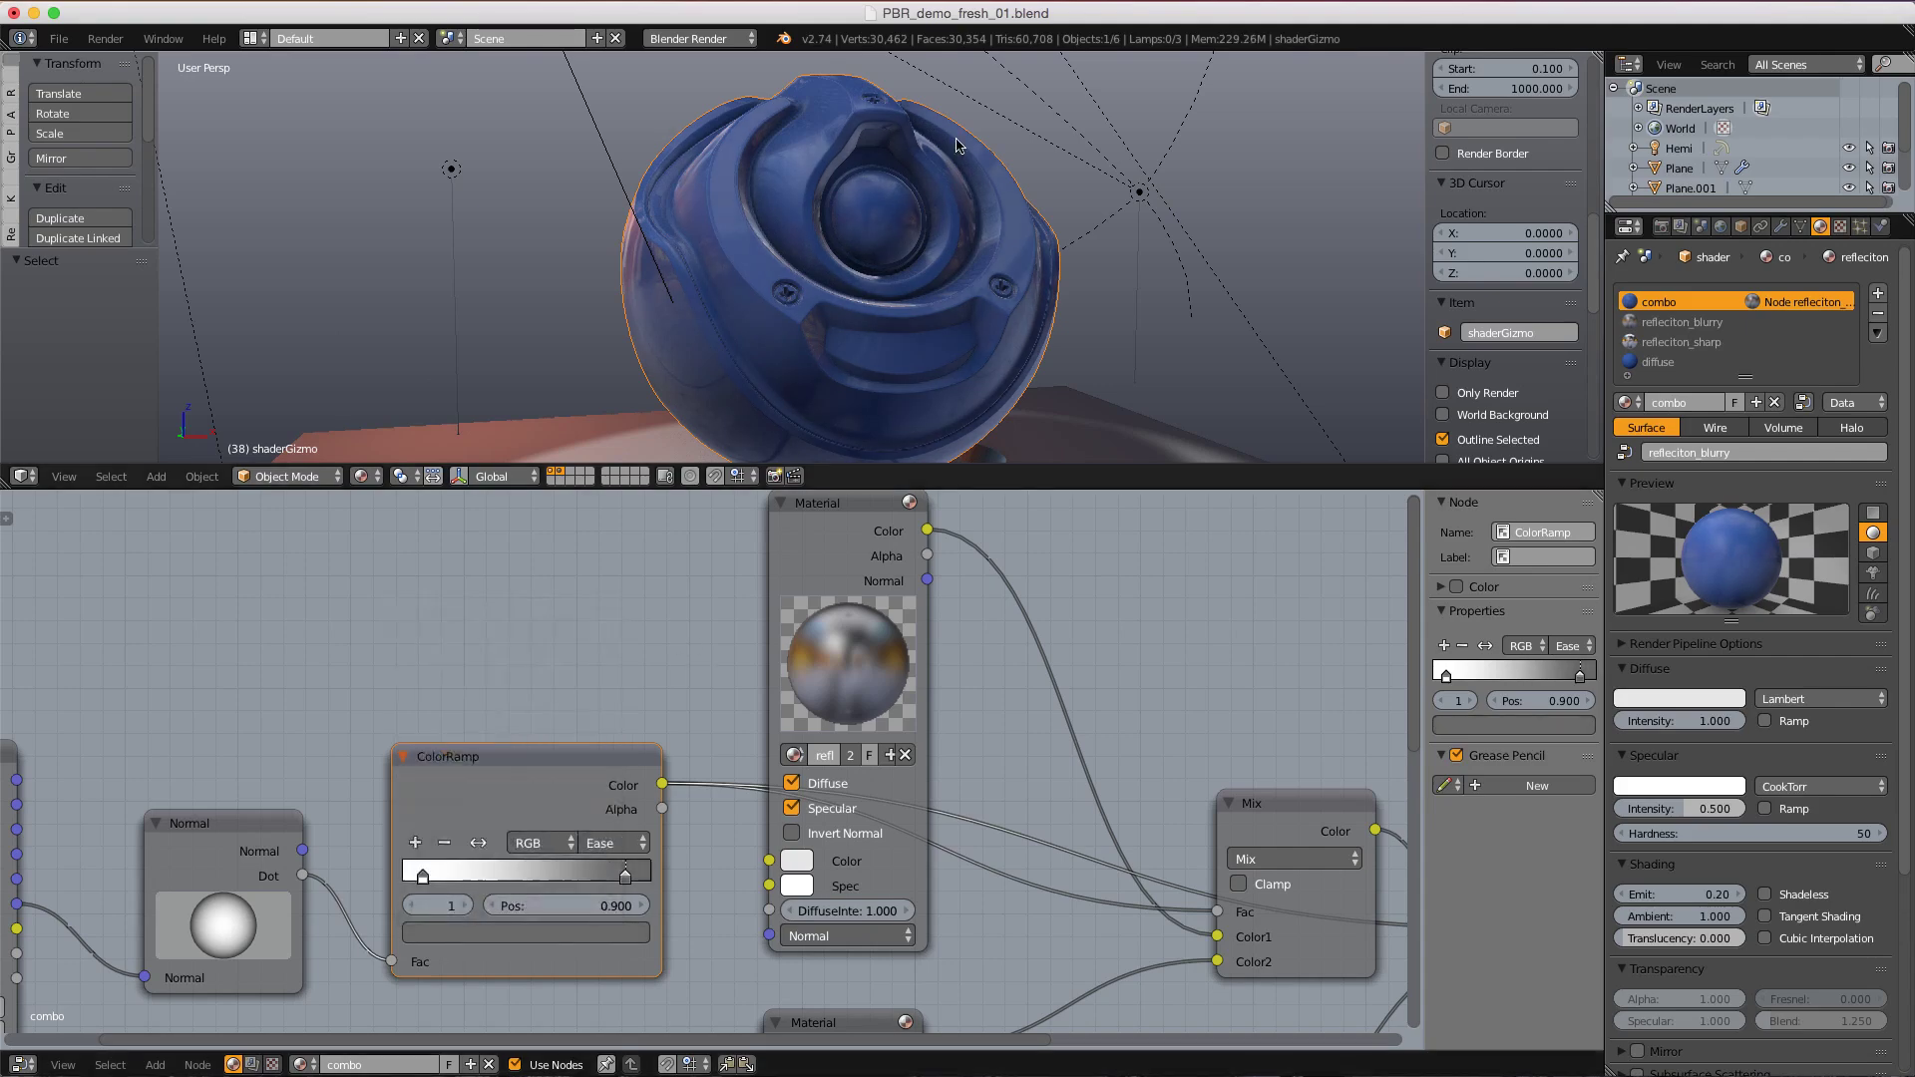
{"action": "mouse_move", "coordinate": [951, 167]}
{"action": "middle_mouse_down"}
{"action": "mouse_move", "coordinate": [924, 180]}
{"action": "mouse_move", "coordinate": [924, 224]}
{"action": "mouse_move", "coordinate": [938, 135]}
{"action": "middle_mouse_up"}
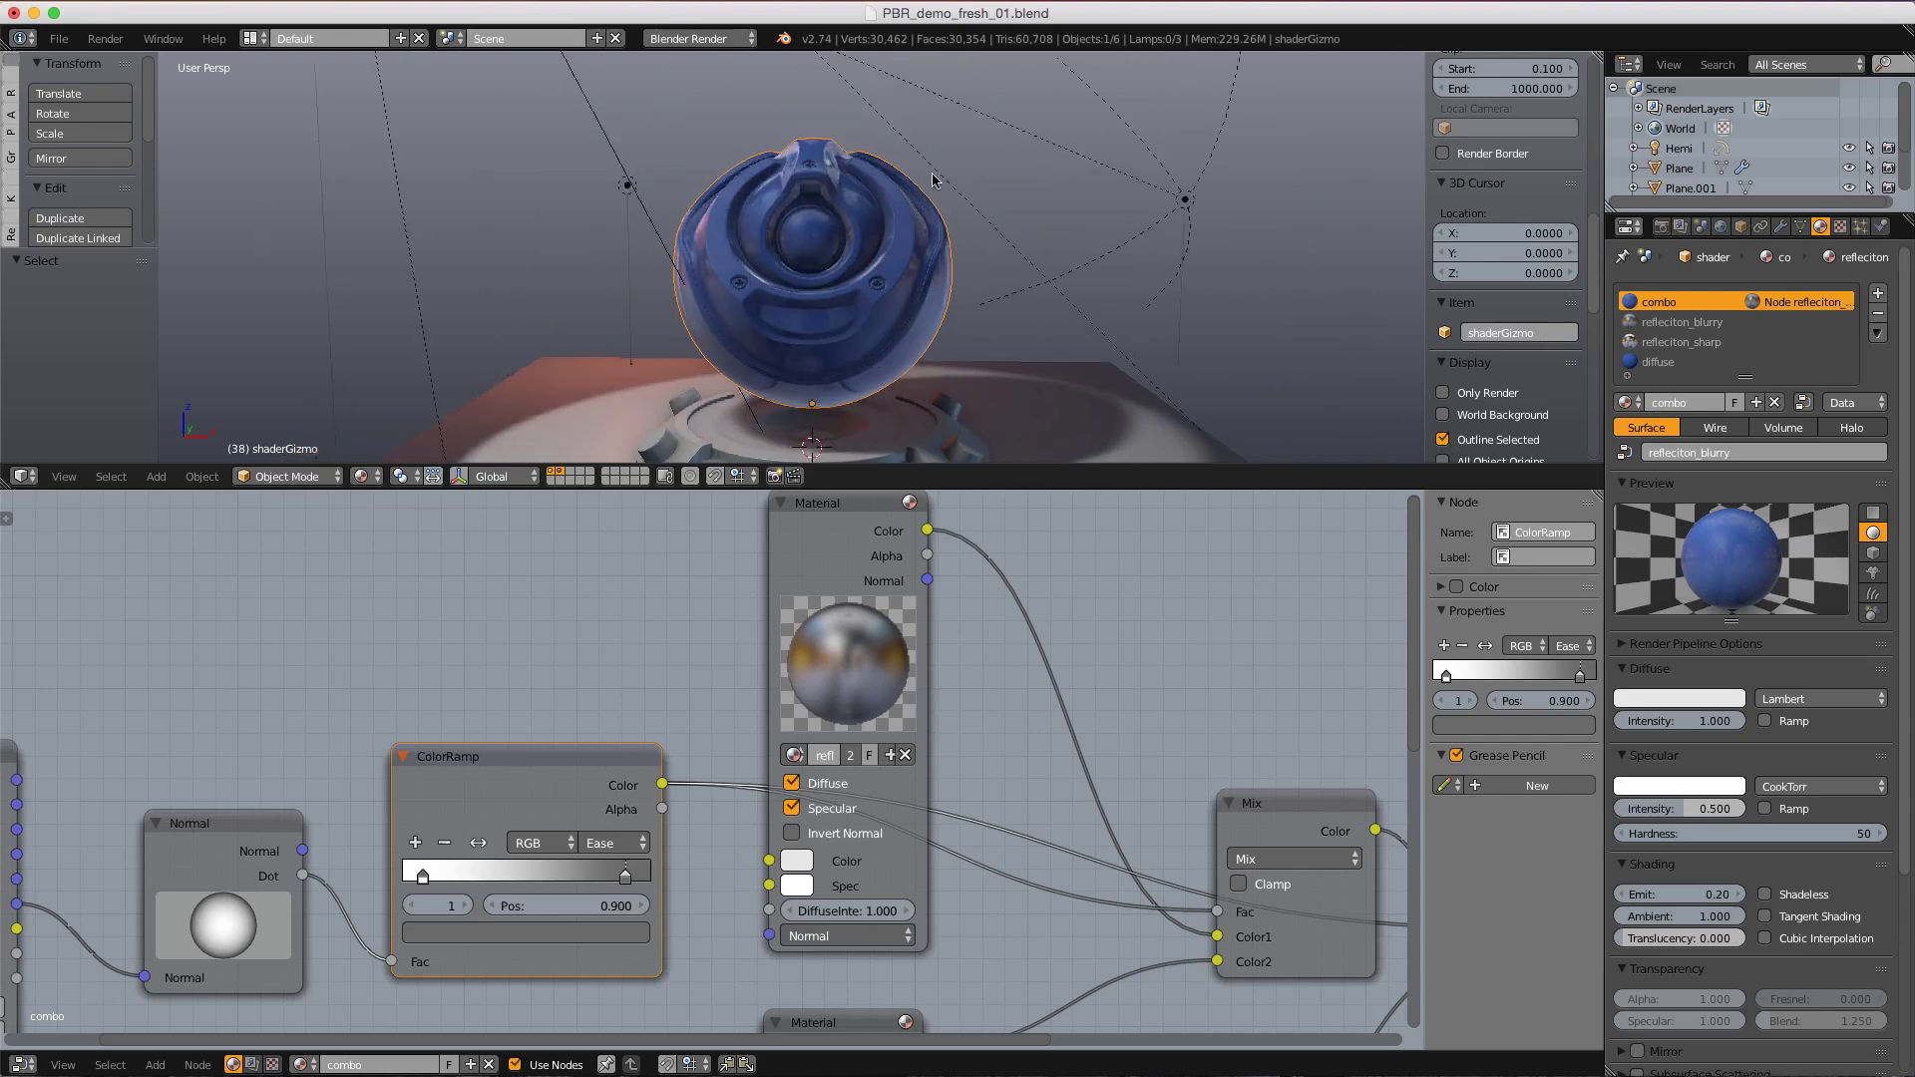
{"action": "middle_click_drag", "start_coordinate": [1008, 199], "coordinate": [965, 183]}
{"action": "middle_click_drag", "start_coordinate": [979, 146], "coordinate": [968, 258]}
- Enable Only Render in the 3D viewport and frame the orb together with its base
{"action": "left_click", "coordinate": [1480, 400]}
{"action": "middle_click_drag", "start_coordinate": [968, 257], "coordinate": [960, 219], "text": "shift"}
{"action": "mouse_move", "coordinate": [959, 220]}
{"action": "middle_mouse_down", "text": "ctrl"}
{"action": "mouse_move", "coordinate": [962, 251]}
{"action": "mouse_move", "coordinate": [957, 231]}
{"action": "middle_mouse_up", "text": "ctrl"}
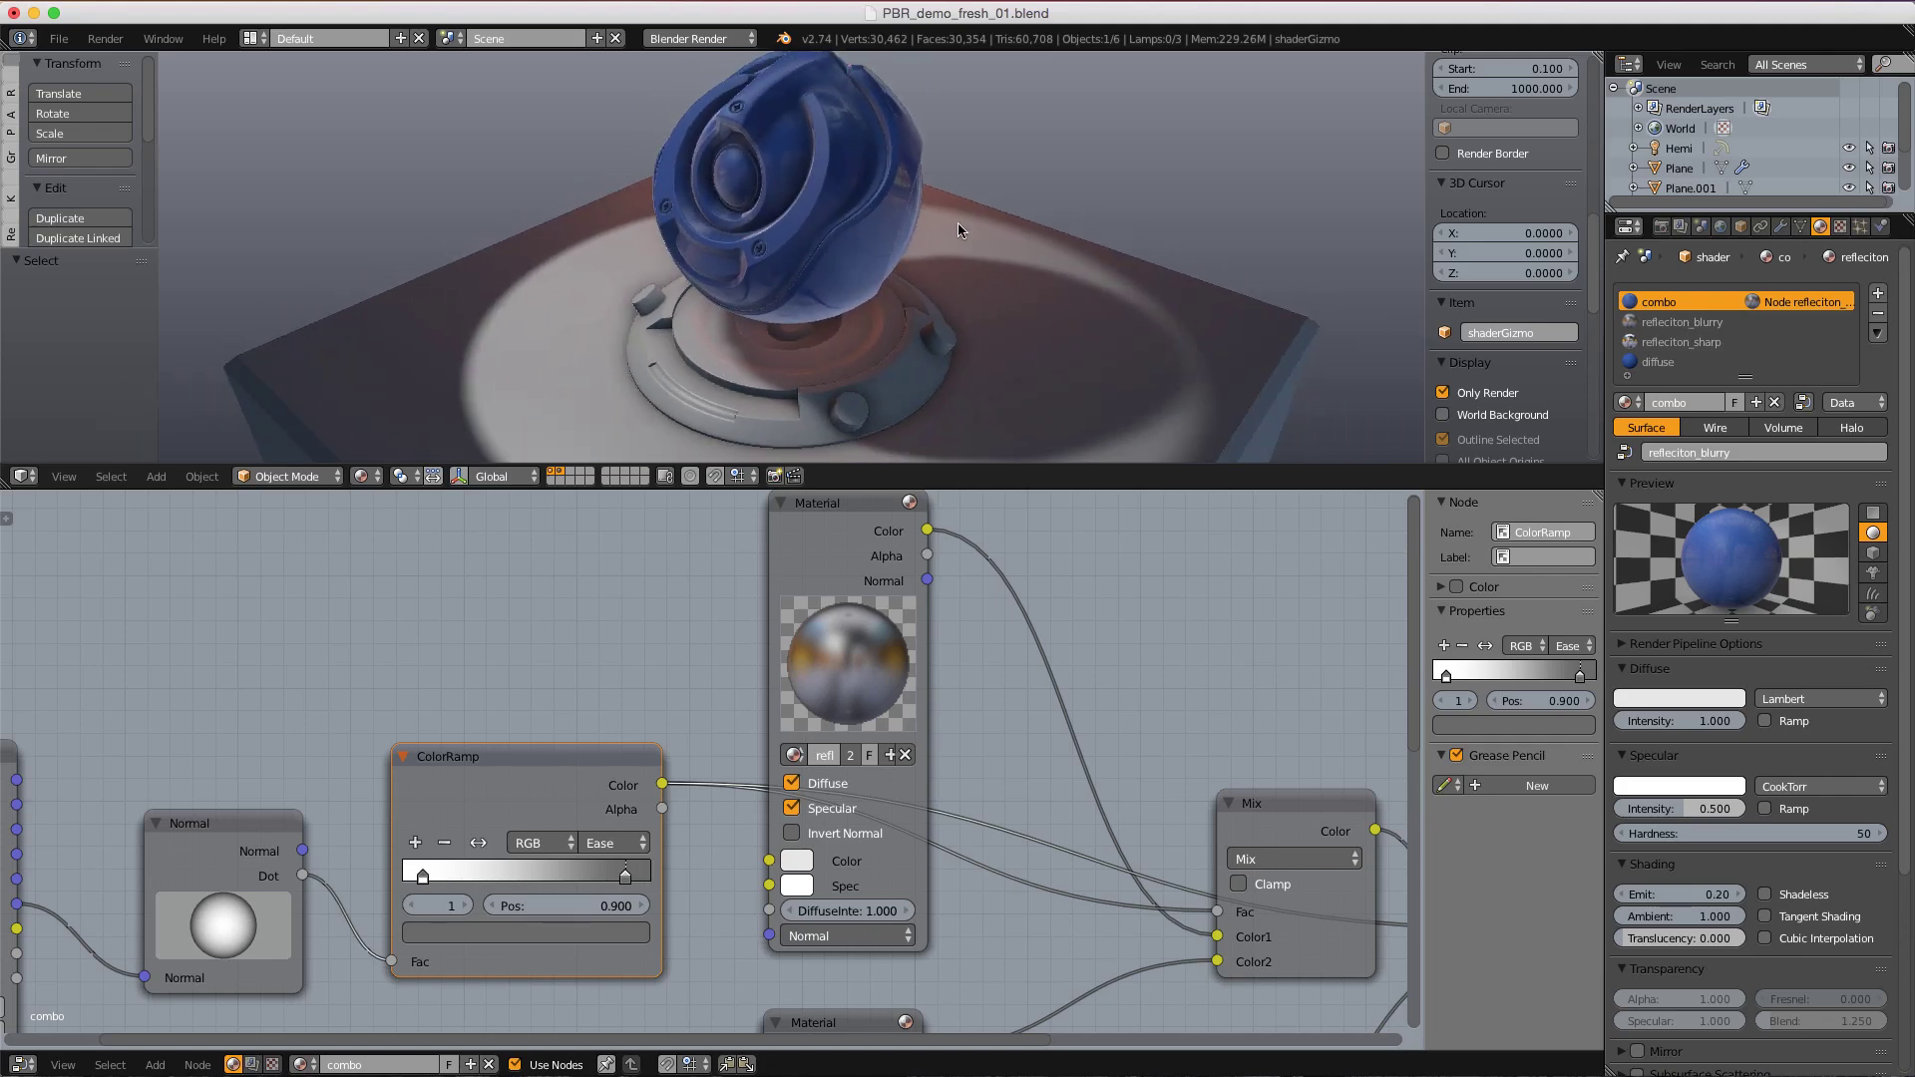
{"action": "middle_click_drag", "start_coordinate": [958, 224], "coordinate": [918, 227]}
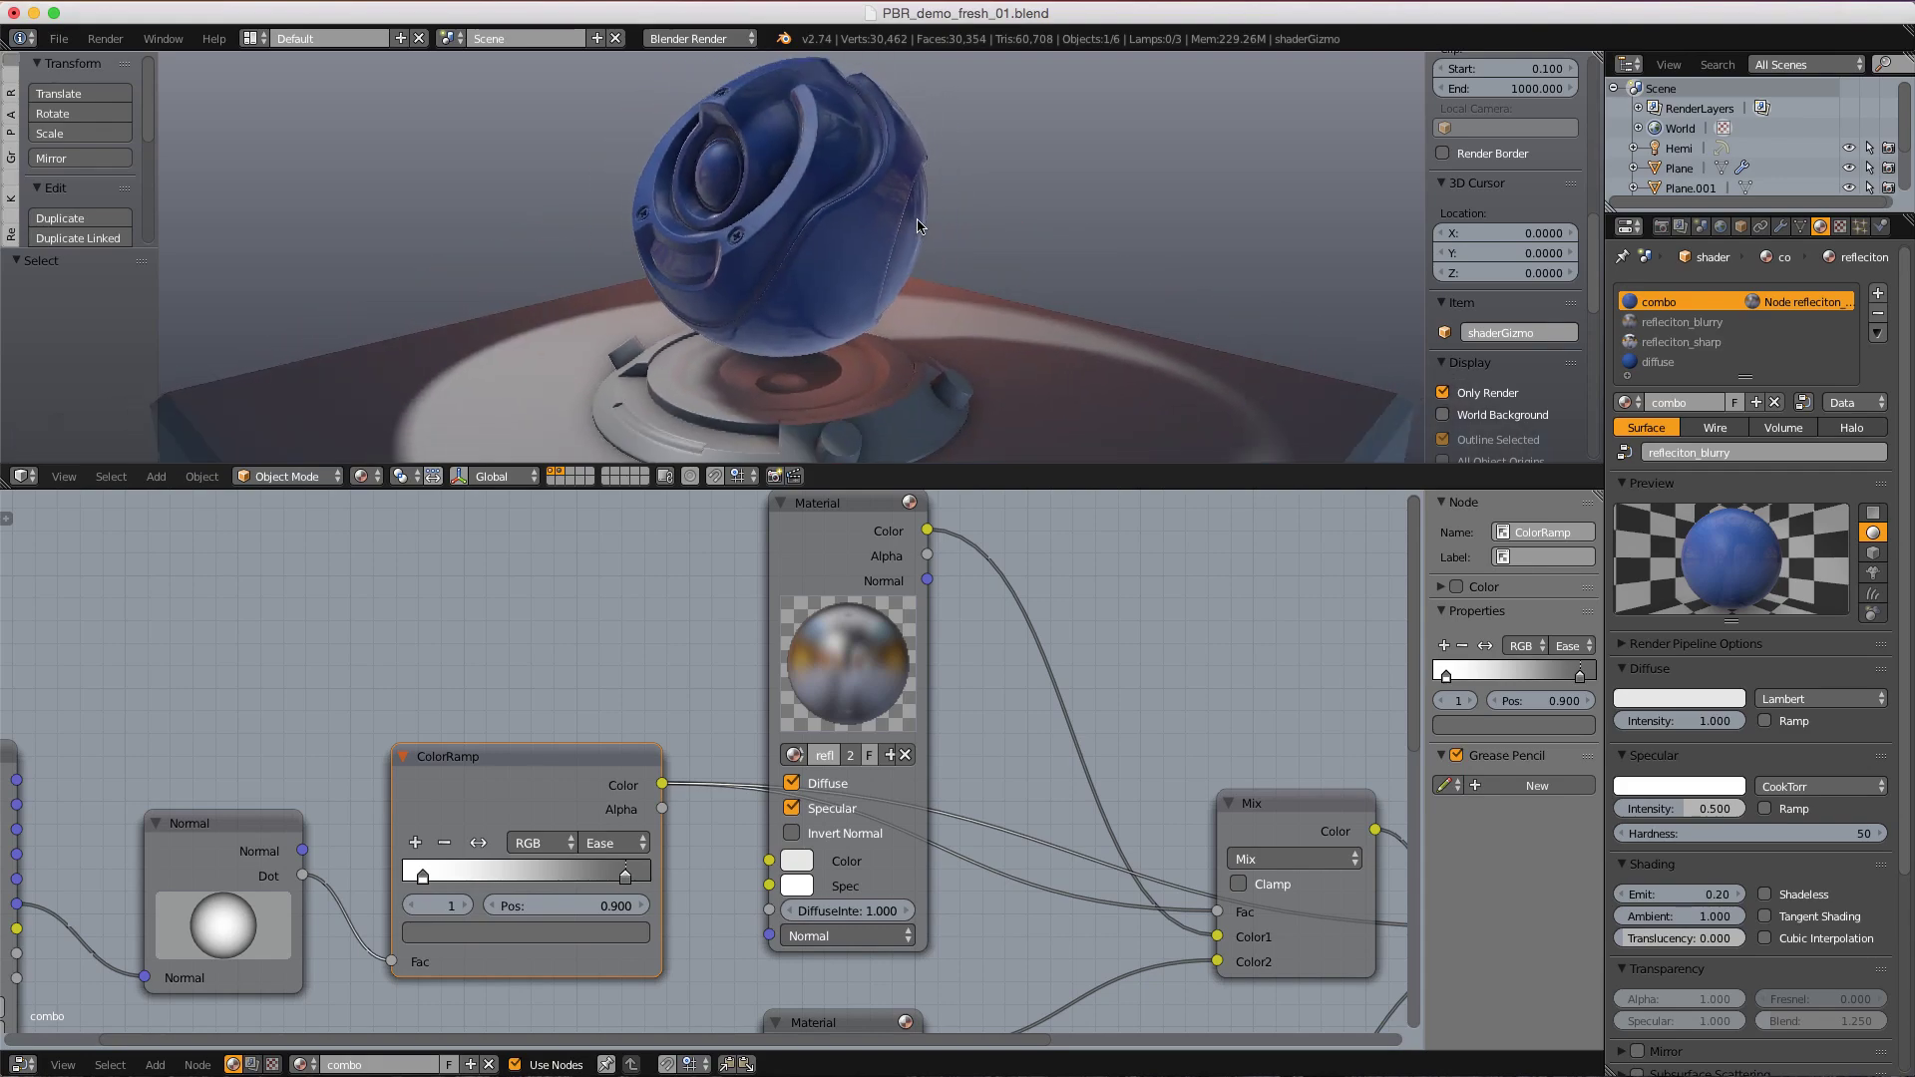
{"action": "key", "text": "ctrl+z"}
- Open the recent file PBR_demo2.blend, maximize the 3D viewport and view the textured orb from the side
{"action": "left_click", "coordinate": [59, 38]}
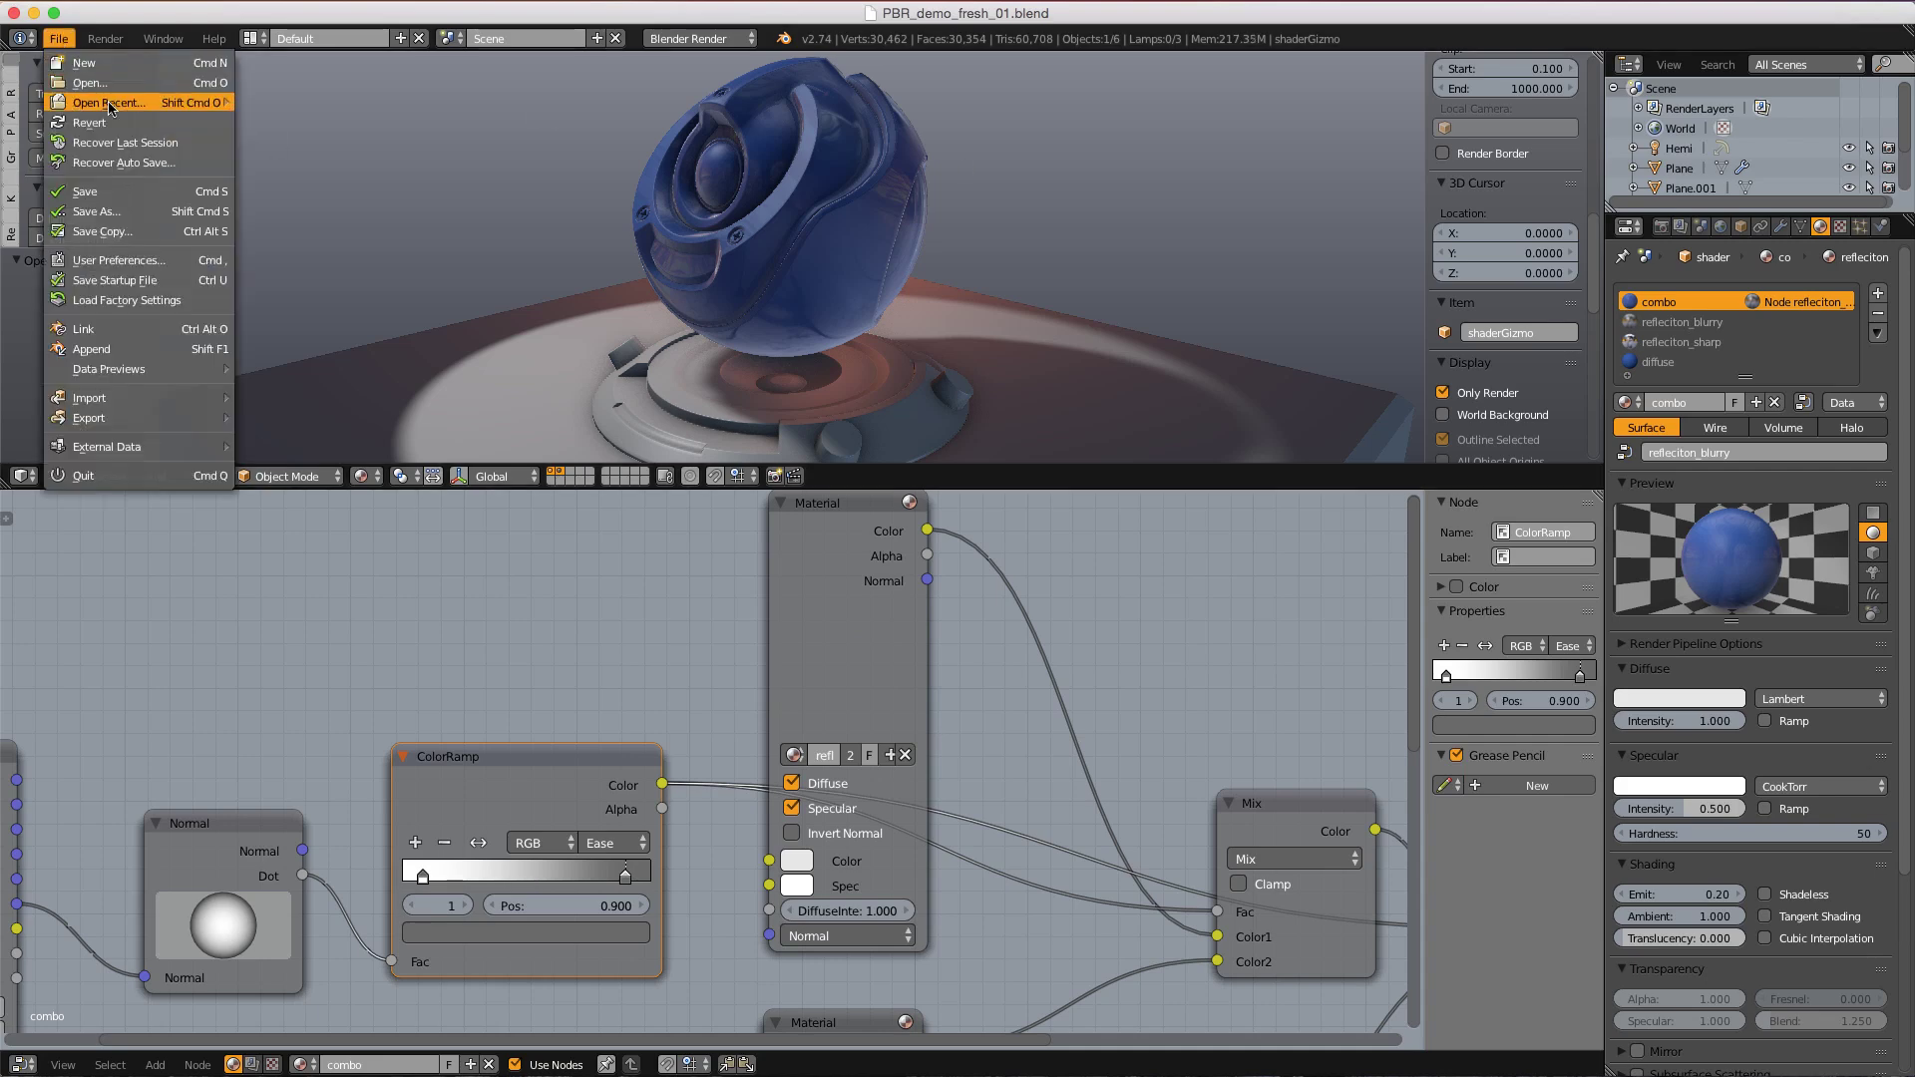
{"action": "mouse_move", "coordinate": [120, 103]}
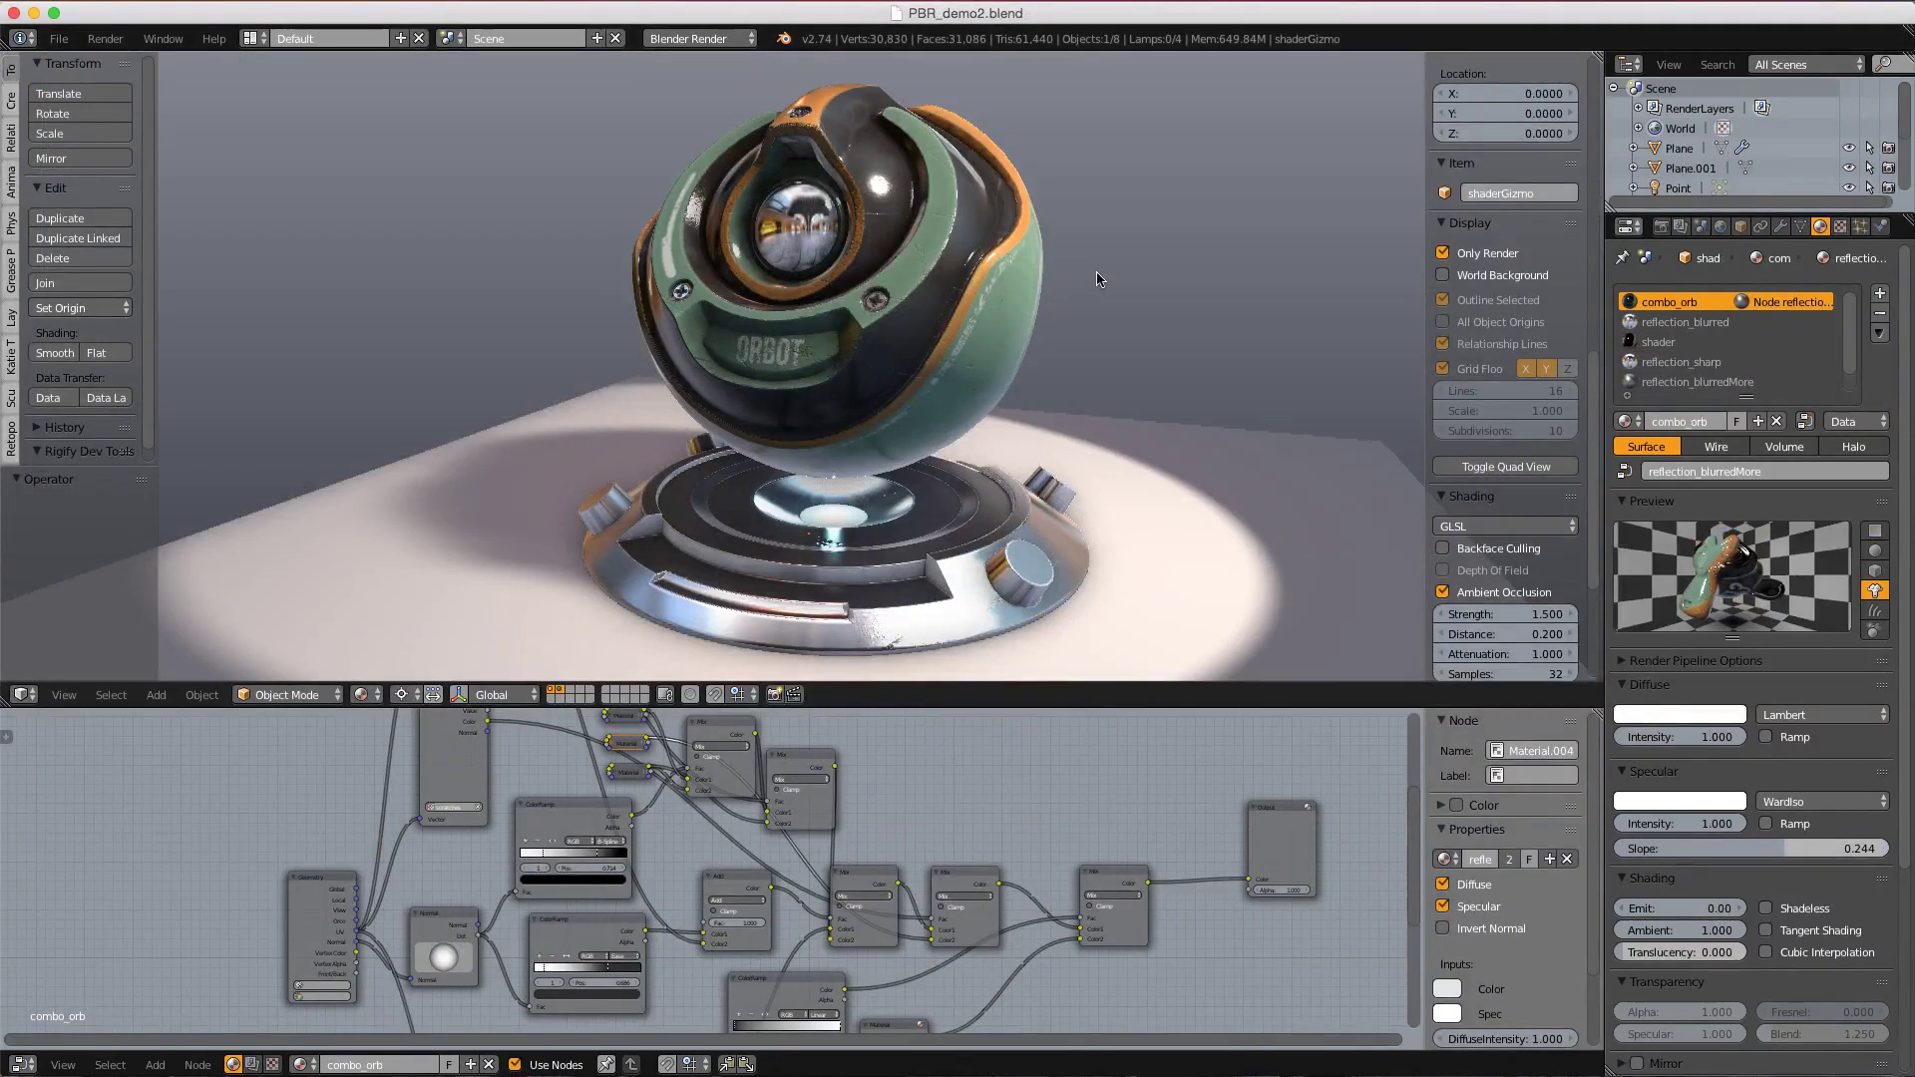
{"action": "key", "text": "shift+space"}
{"action": "middle_click_drag", "start_coordinate": [1300, 340], "coordinate": [1169, 317]}
{"action": "scroll", "coordinate": [1068, 396], "scroll_direction": "up", "scroll_amount": 1}
{"action": "scroll", "coordinate": [1070, 324], "scroll_direction": "down", "scroll_amount": 1}
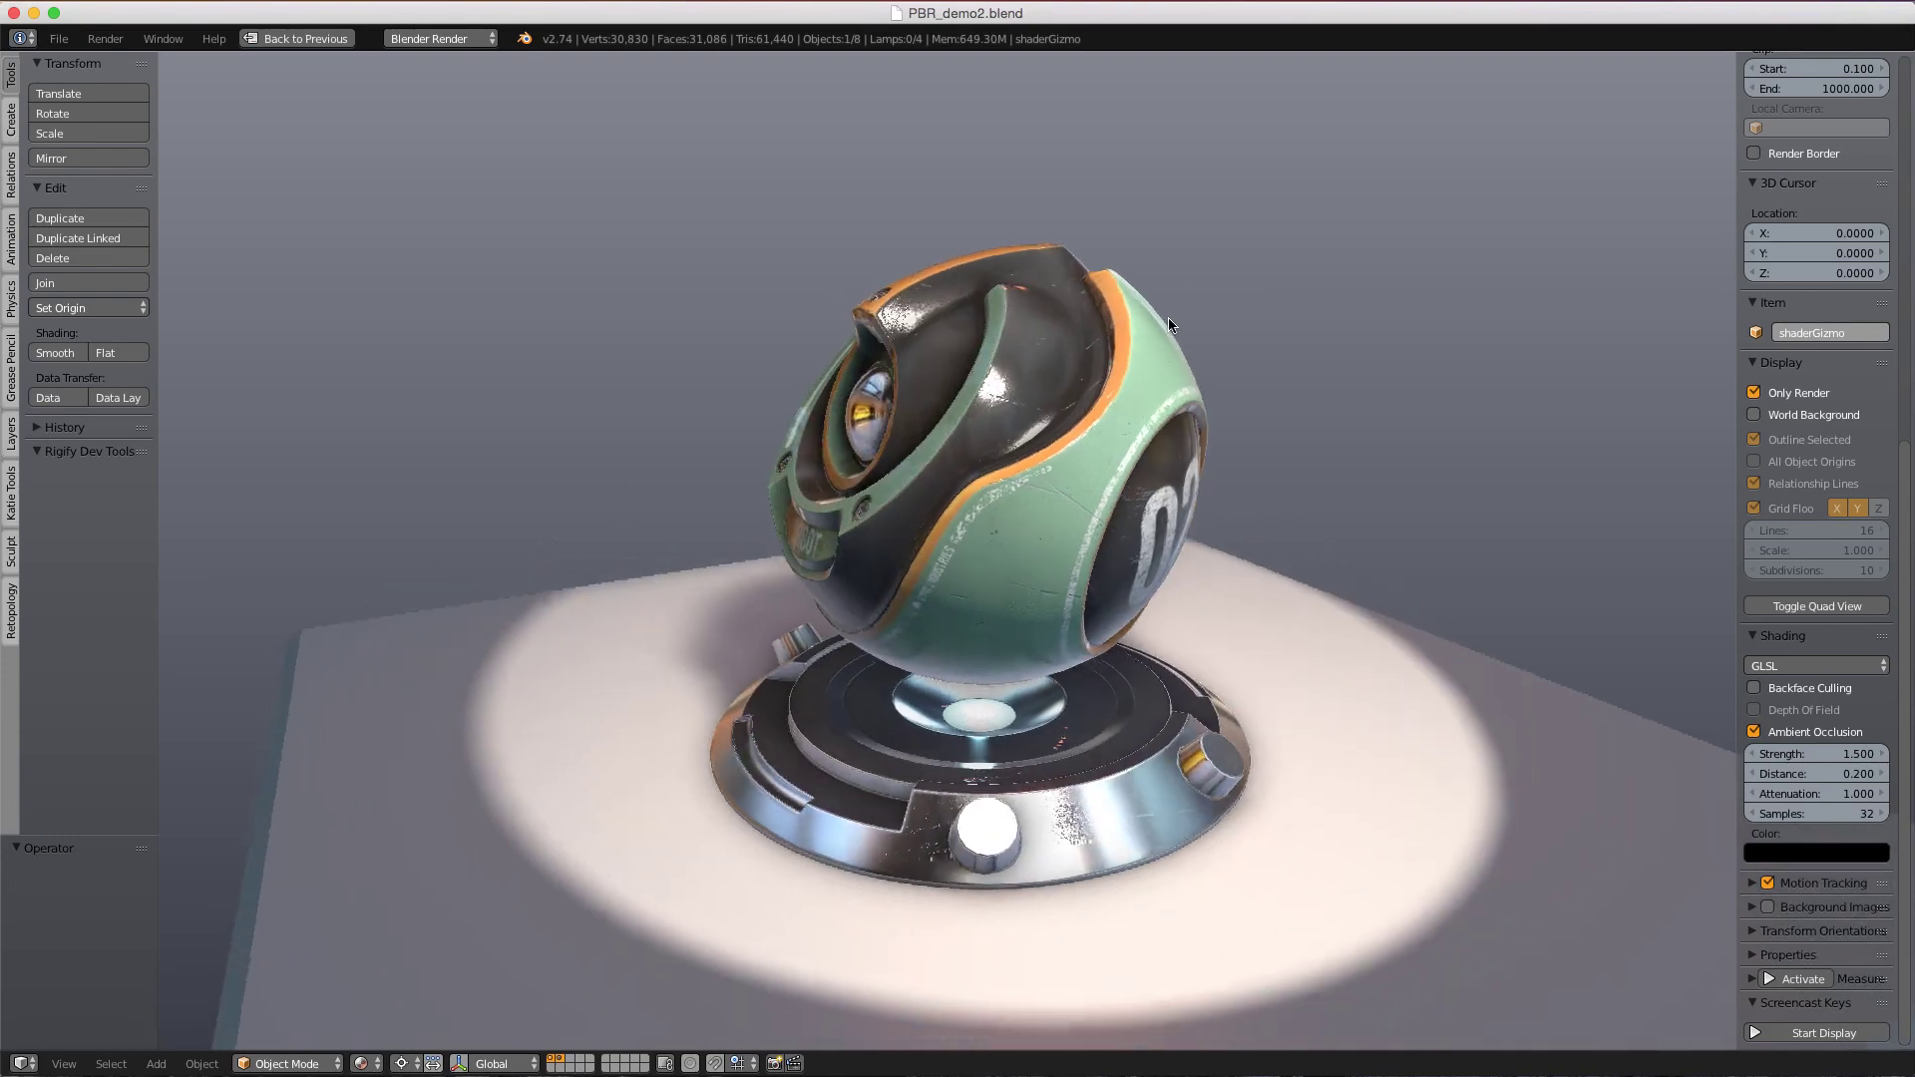